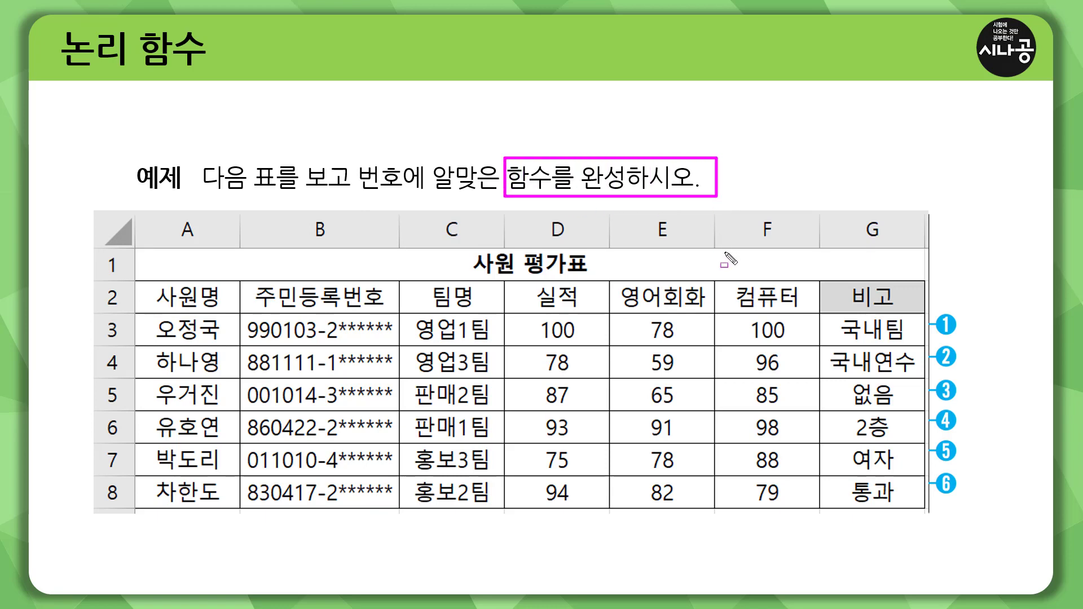
pyautogui.moveTo(936, 307)
pyautogui.mouseDown()
pyautogui.moveTo(949, 330)
pyautogui.moveTo(961, 510)
pyautogui.mouseUp()
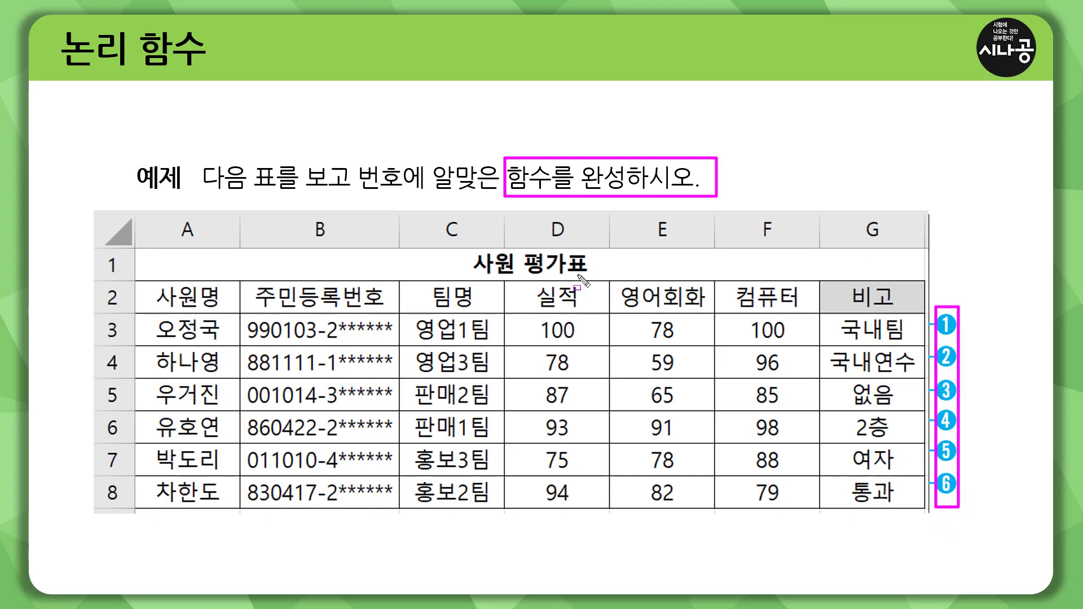
pyautogui.press('Escape')
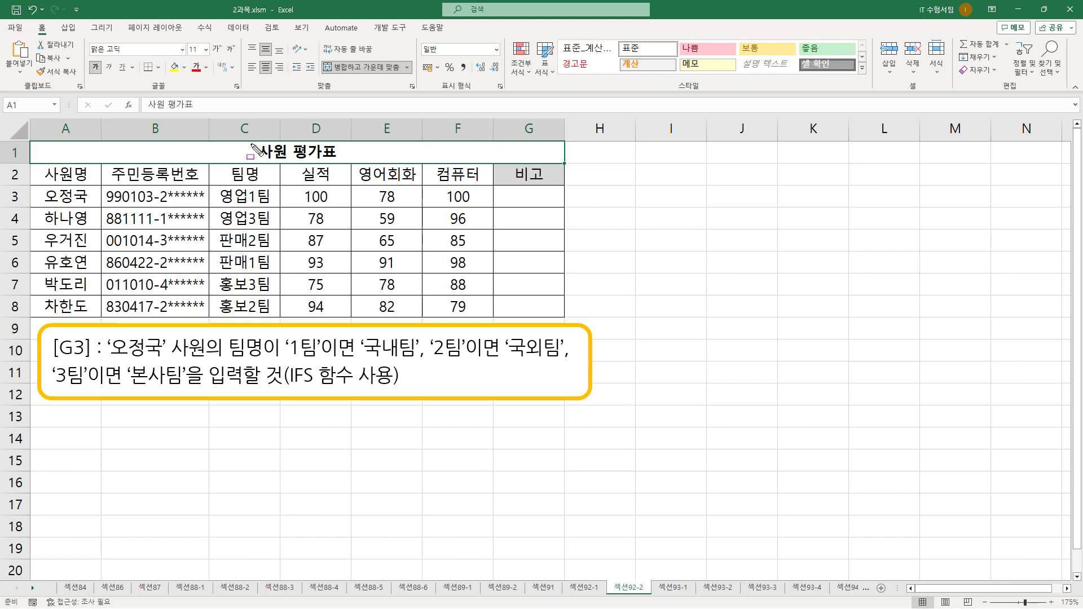
# Examine the employee evaluation table and the G3 task, which maps team endings 1팀, 2팀 and 3팀 to 국내팀, 국외팀 and 본사팀 using IFS
pyautogui.moveTo(255, 137)
pyautogui.mouseDown()
pyautogui.moveTo(284, 159)
pyautogui.moveTo(348, 165)
pyautogui.mouseUp()
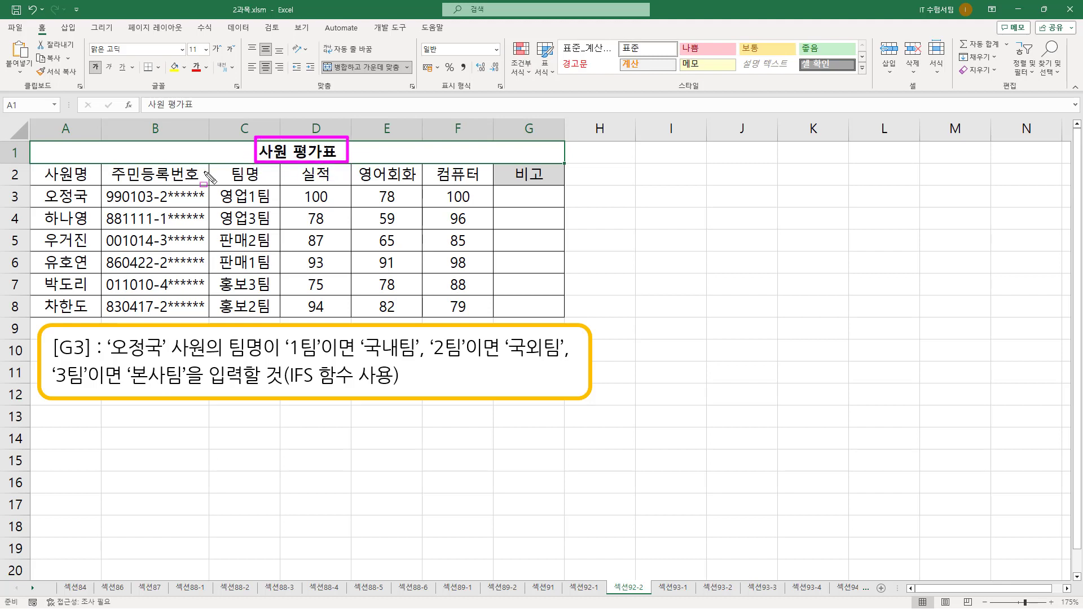
pyautogui.moveTo(32, 165)
pyautogui.mouseDown()
pyautogui.moveTo(116, 262)
pyautogui.moveTo(580, 320)
pyautogui.mouseUp()
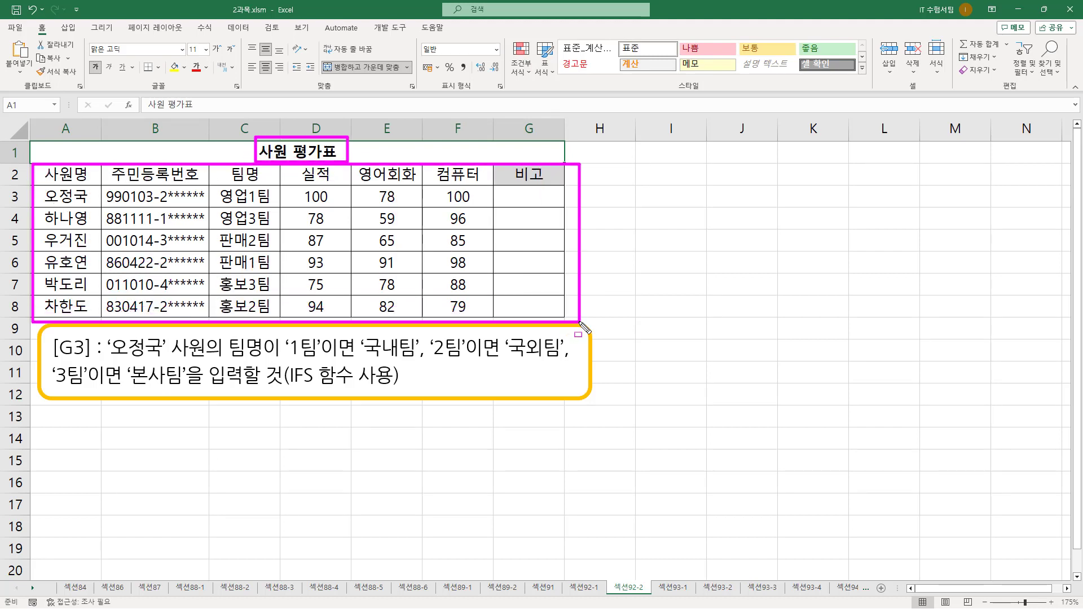
pyautogui.moveTo(506, 190); pyautogui.dragTo(545, 311)
pyautogui.press('Escape')
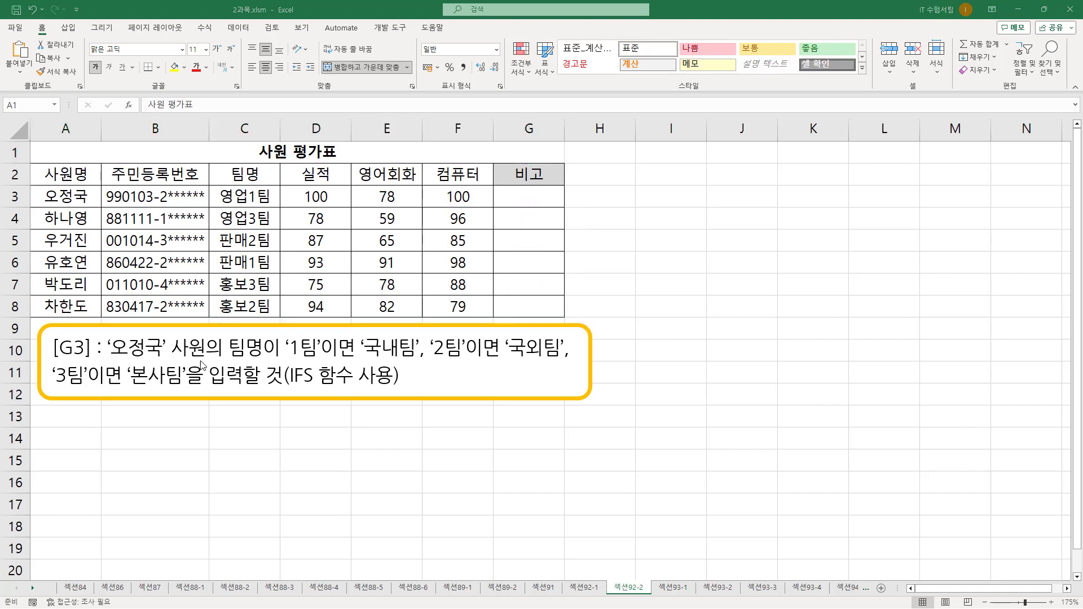
pyautogui.moveTo(48, 332); pyautogui.dragTo(94, 365)
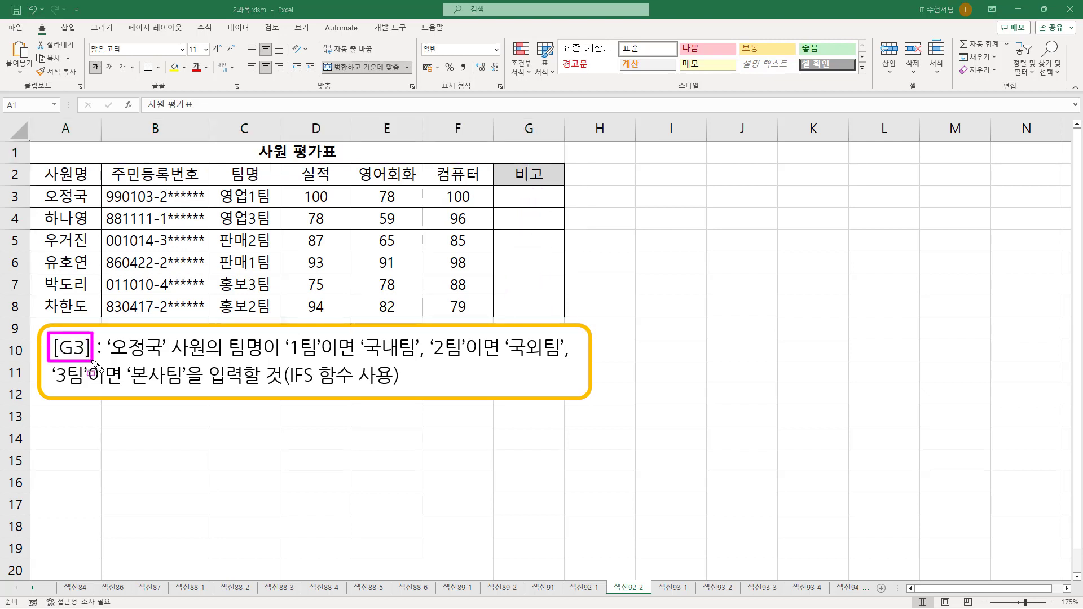
pyautogui.moveTo(497, 188); pyautogui.dragTo(561, 207)
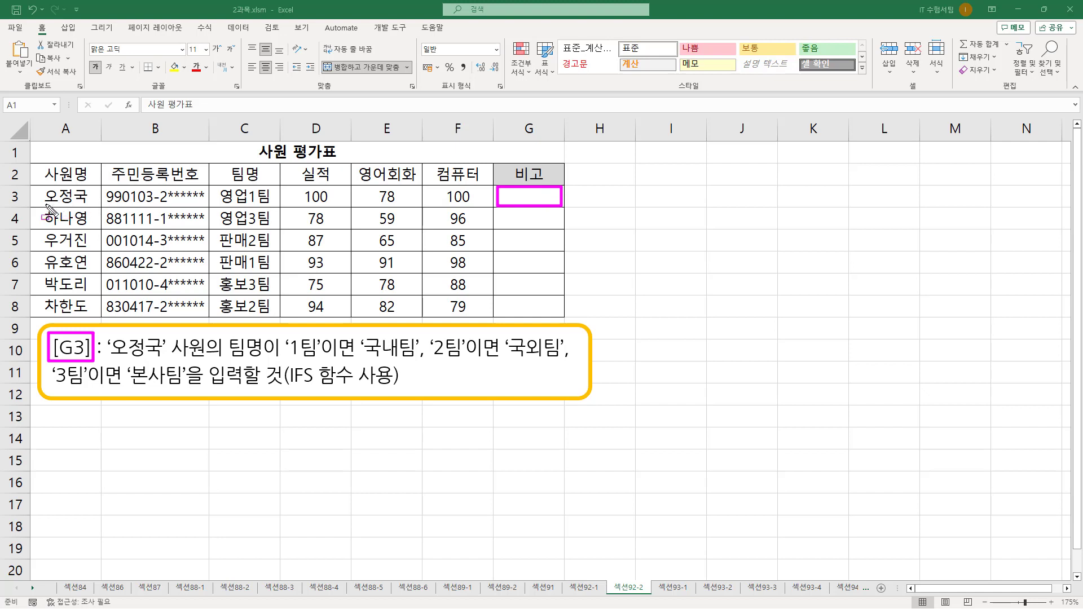
pyautogui.moveTo(41, 202); pyautogui.dragTo(89, 202)
pyautogui.moveTo(108, 356)
pyautogui.mouseDown()
pyautogui.moveTo(244, 358)
pyautogui.moveTo(265, 331)
pyautogui.moveTo(265, 359)
pyautogui.mouseUp()
pyautogui.moveTo(210, 183)
pyautogui.mouseDown()
pyautogui.moveTo(211, 207)
pyautogui.moveTo(280, 208)
pyautogui.mouseUp()
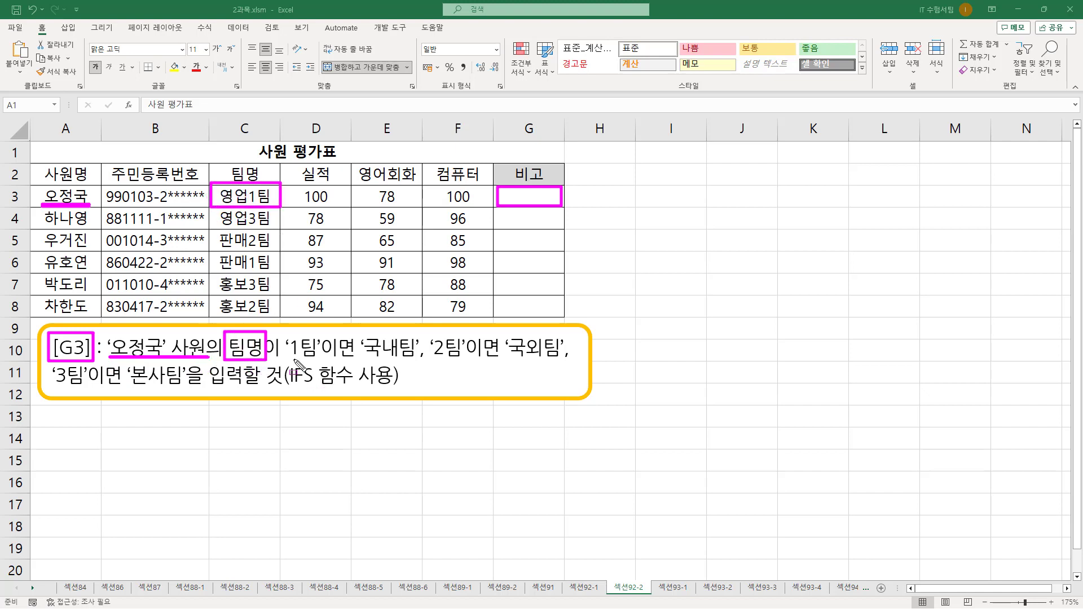
pyautogui.moveTo(289, 359); pyautogui.dragTo(556, 358)
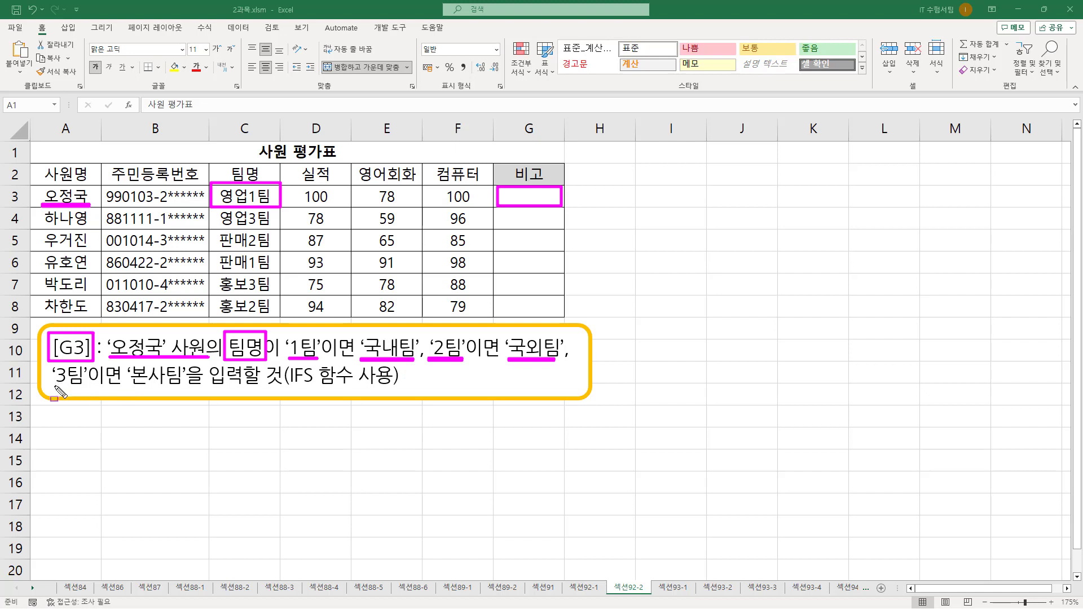
pyautogui.moveTo(54, 387); pyautogui.dragTo(80, 388)
pyautogui.moveTo(128, 389); pyautogui.dragTo(180, 388)
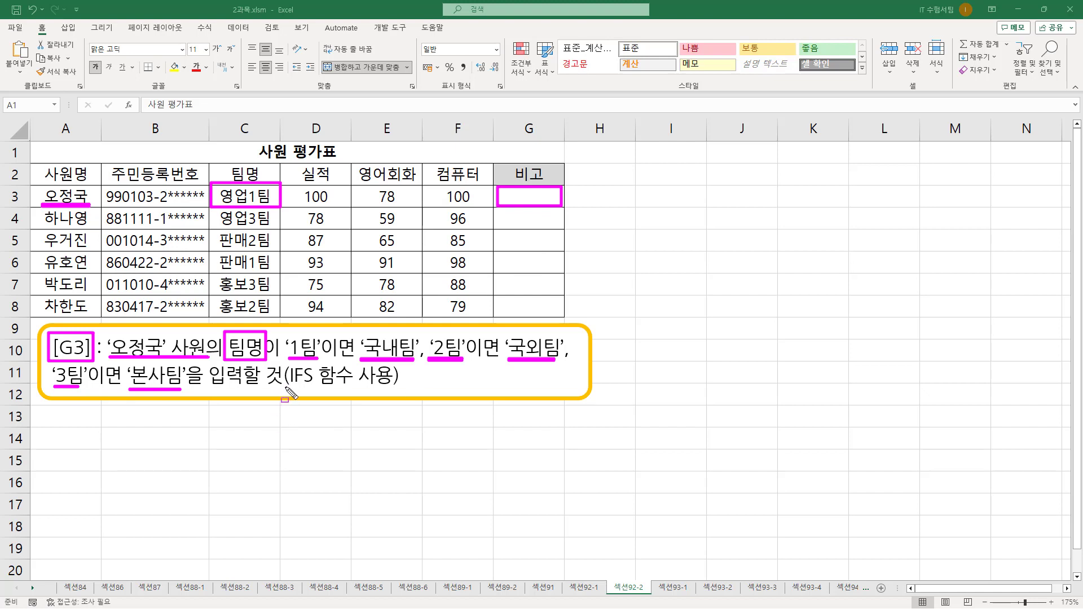
pyautogui.moveTo(285, 388); pyautogui.dragTo(396, 388)
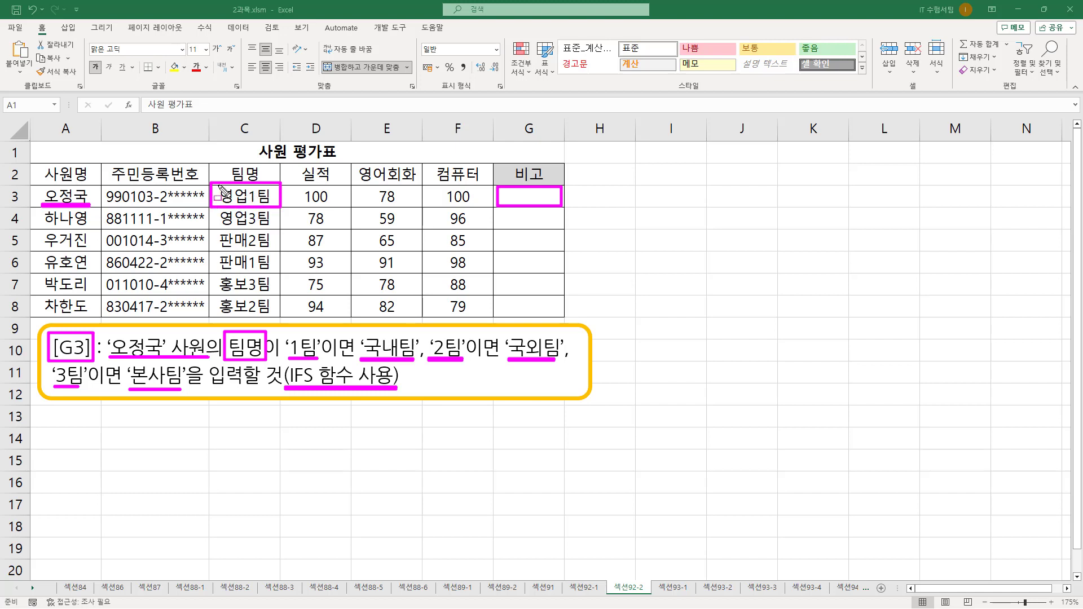
pyautogui.moveTo(227, 194); pyautogui.dragTo(250, 206)
pyautogui.press('e')
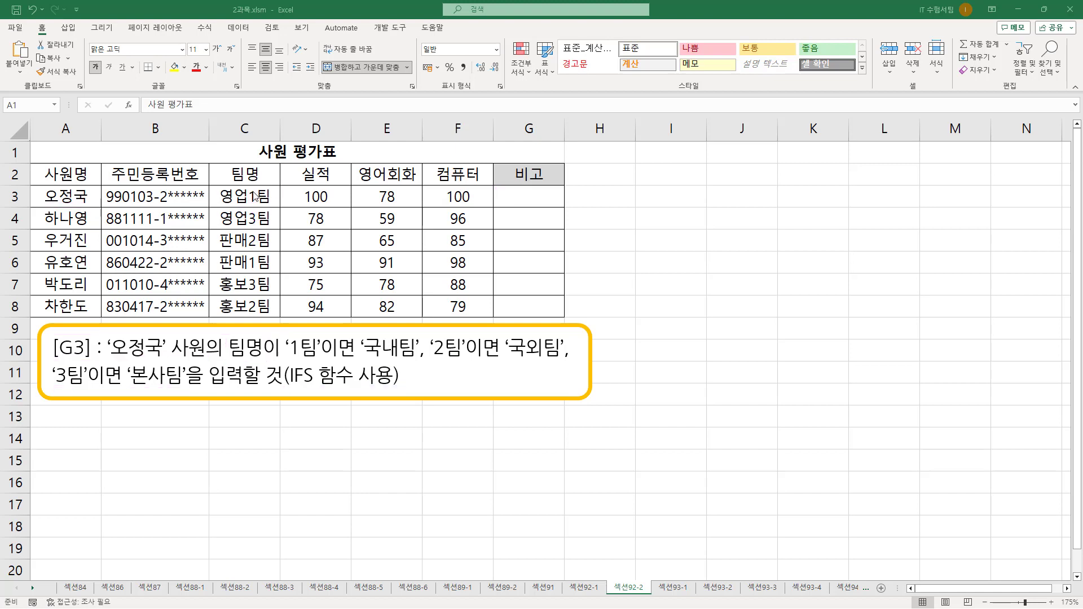
# Examine the last two characters of the team names in C3:C8
pyautogui.moveTo(215, 182); pyautogui.dragTo(287, 320)
pyautogui.press('Escape')
pyautogui.moveTo(253, 201)
pyautogui.mouseDown()
pyautogui.moveTo(276, 221)
pyautogui.moveTo(276, 314)
pyautogui.mouseUp()
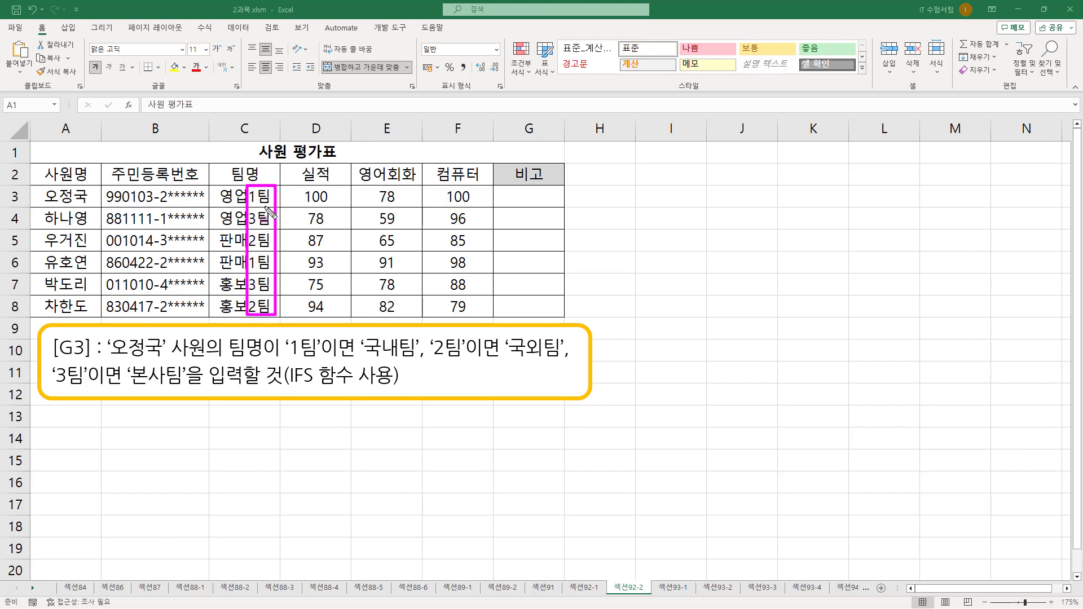
pyautogui.press('Escape')
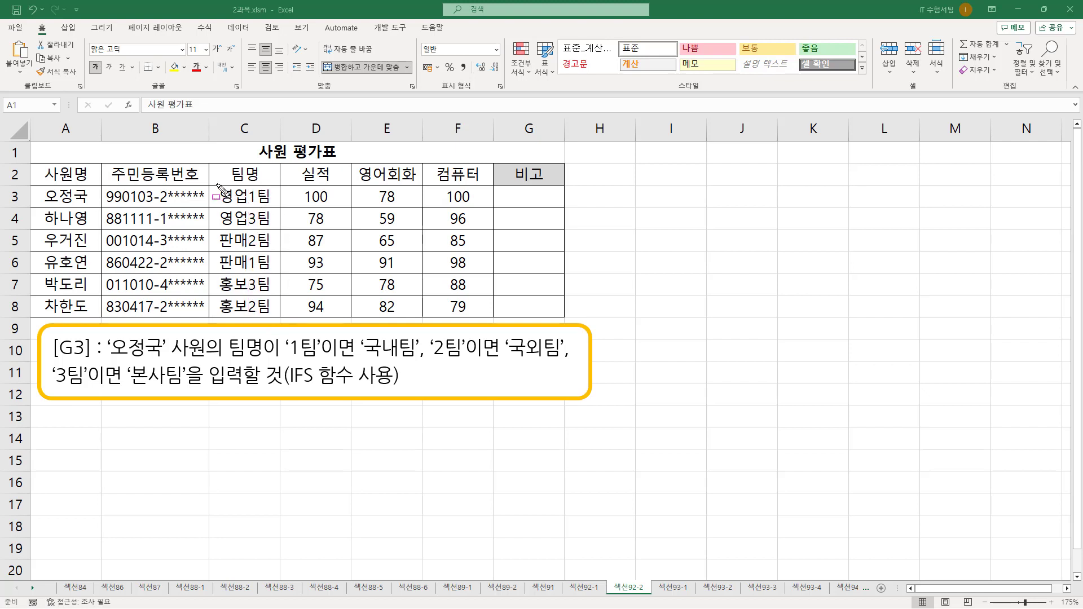
pyautogui.hotkey('ctrl', 'shift', 'd')
pyautogui.moveTo(248, 185)
pyautogui.mouseDown()
pyautogui.moveTo(254, 205)
pyautogui.moveTo(272, 206)
pyautogui.mouseUp()
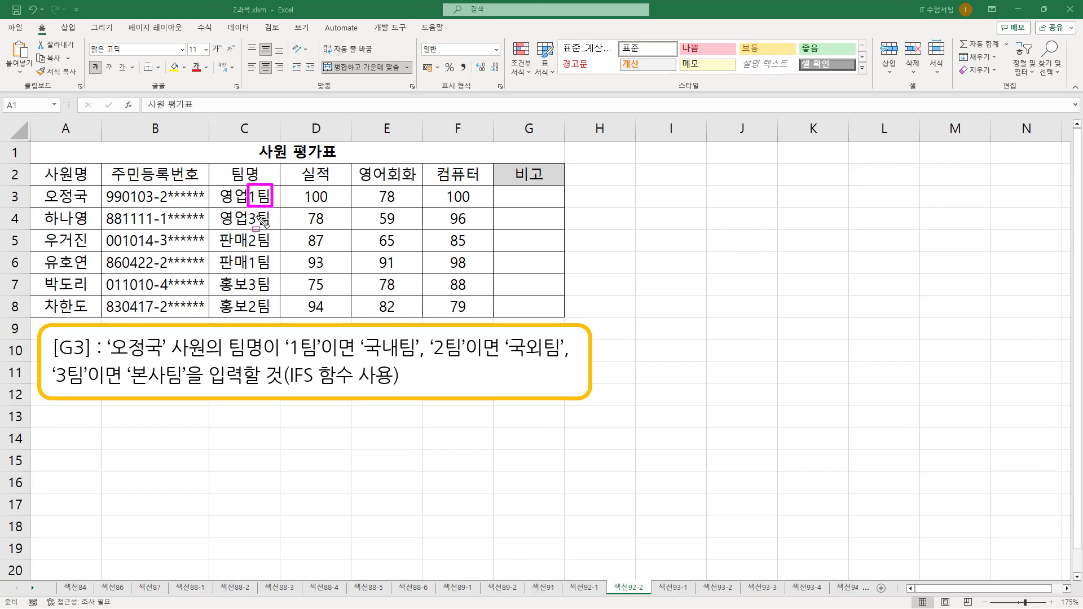
pyautogui.moveTo(249, 208)
pyautogui.mouseDown()
pyautogui.moveTo(264, 316)
pyautogui.moveTo(280, 316)
pyautogui.mouseUp()
pyautogui.press('Escape')
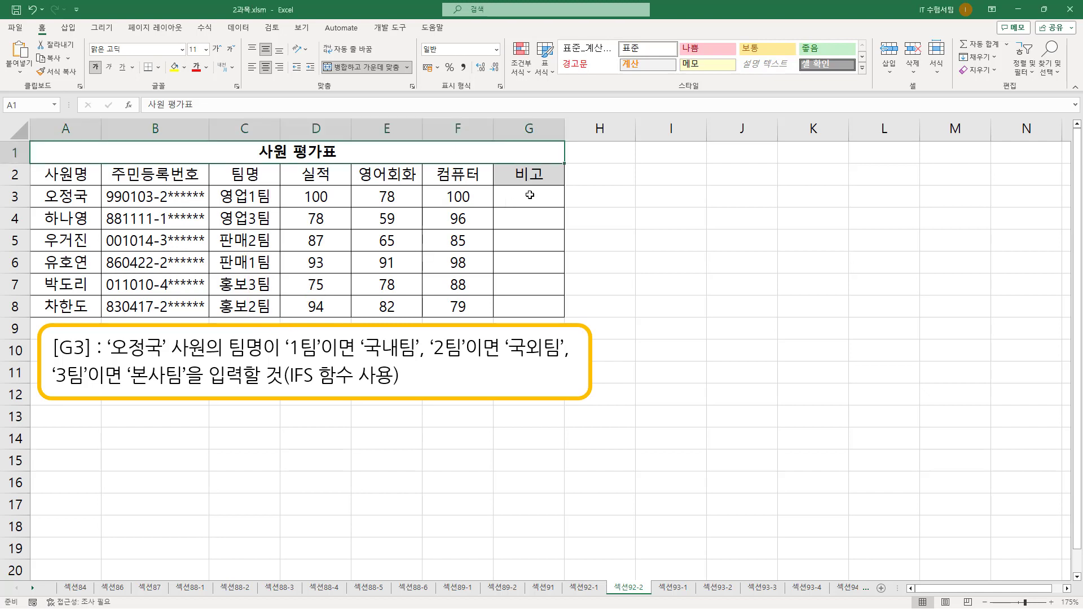
# Enter the formula =RIGHT(C3,2) in G3 to extract the last two characters of the team name
pyautogui.click(530, 196)
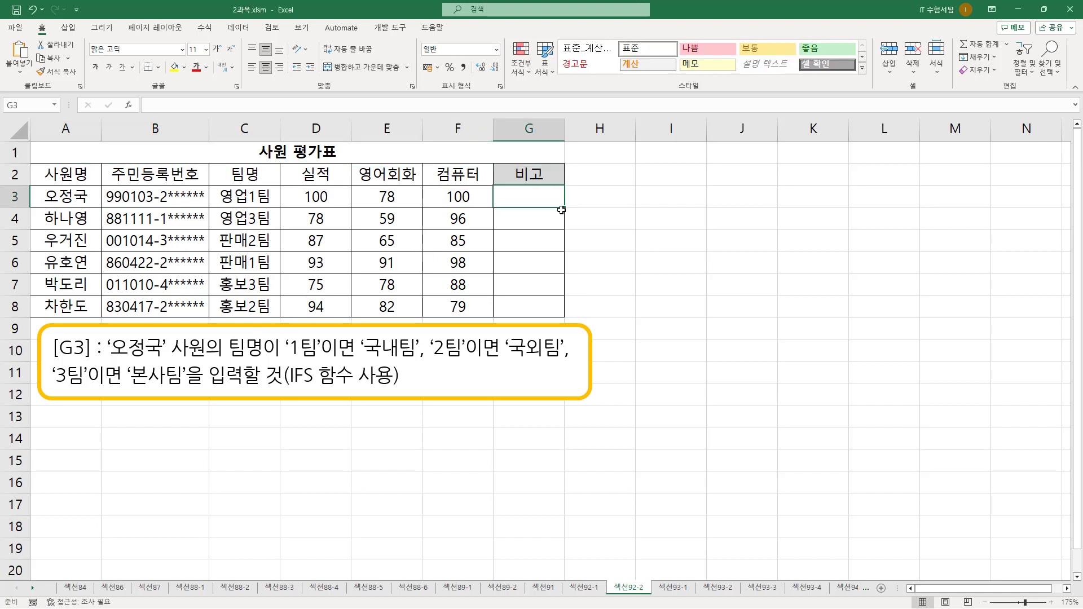
pyautogui.write('=')
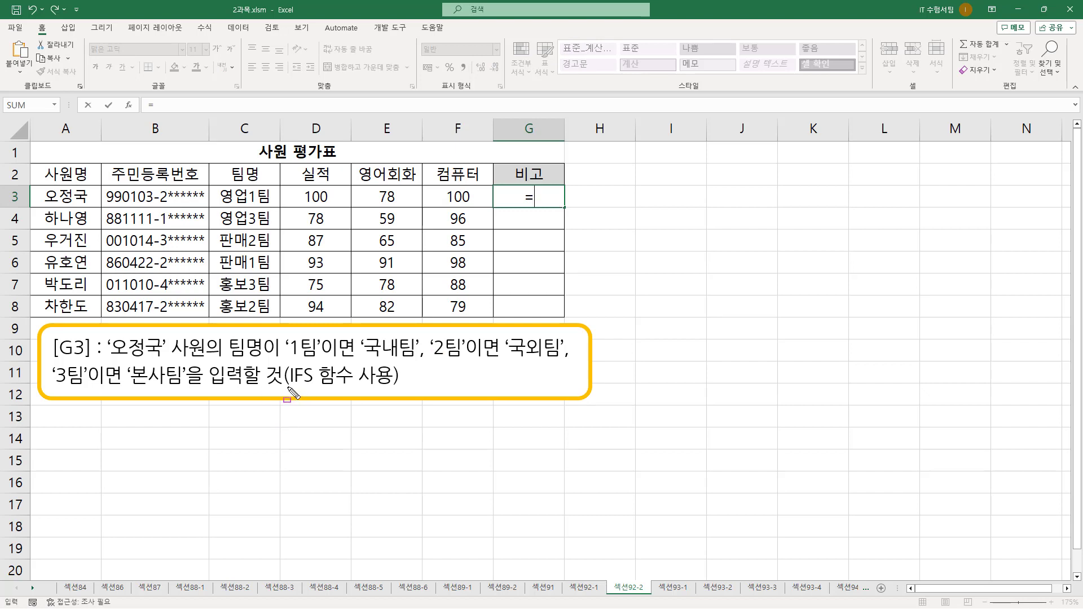
pyautogui.moveTo(288, 388); pyautogui.dragTo(399, 389)
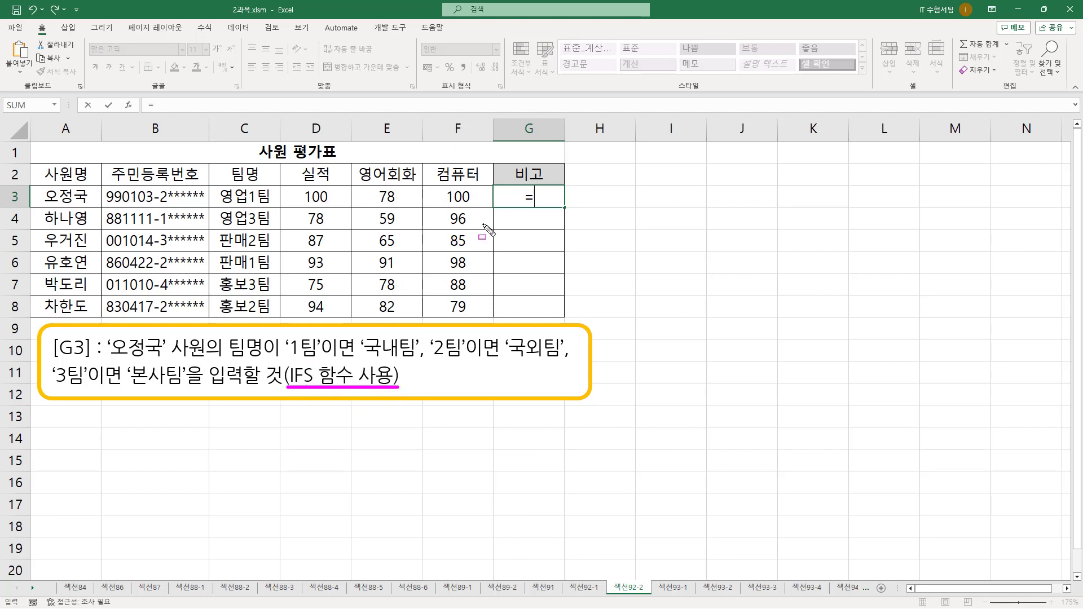
pyautogui.press('Escape')
pyautogui.click(550, 205)
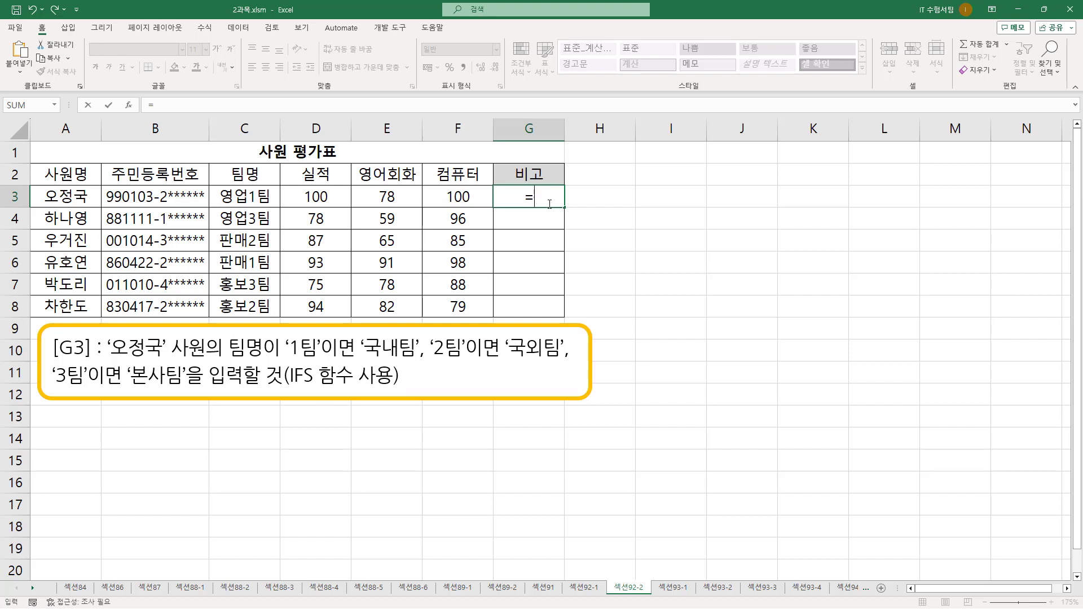
pyautogui.write('RI')
pyautogui.press('Tab')
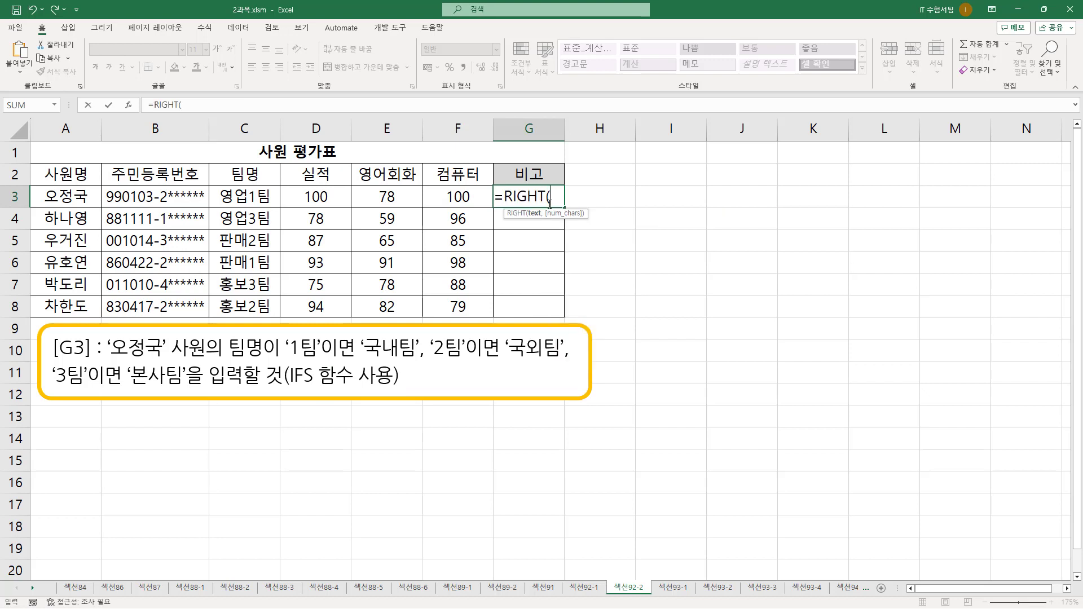
pyautogui.click(249, 196)
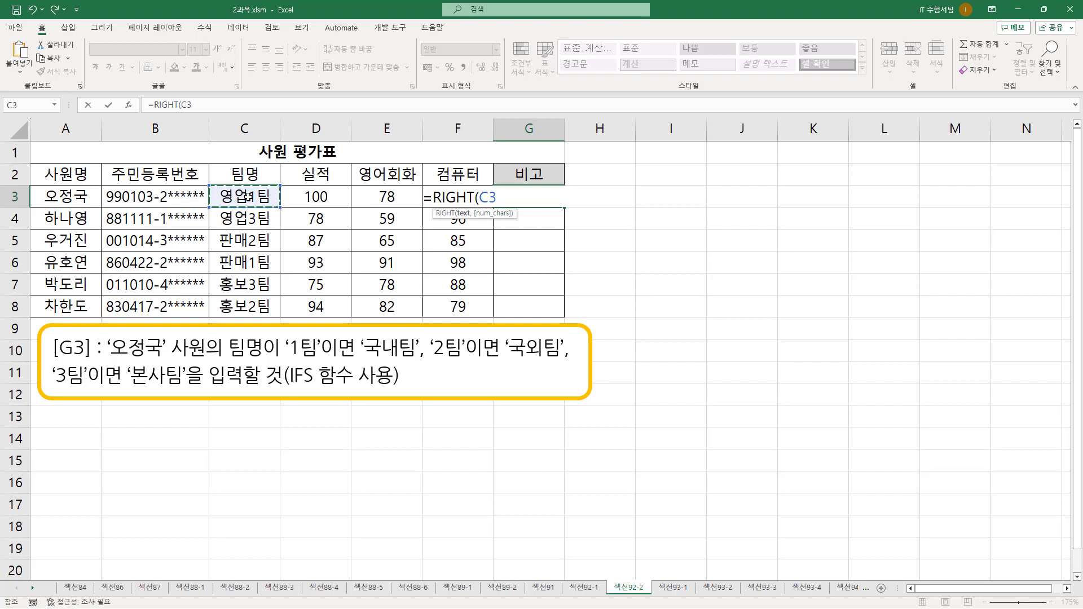
pyautogui.write(',')
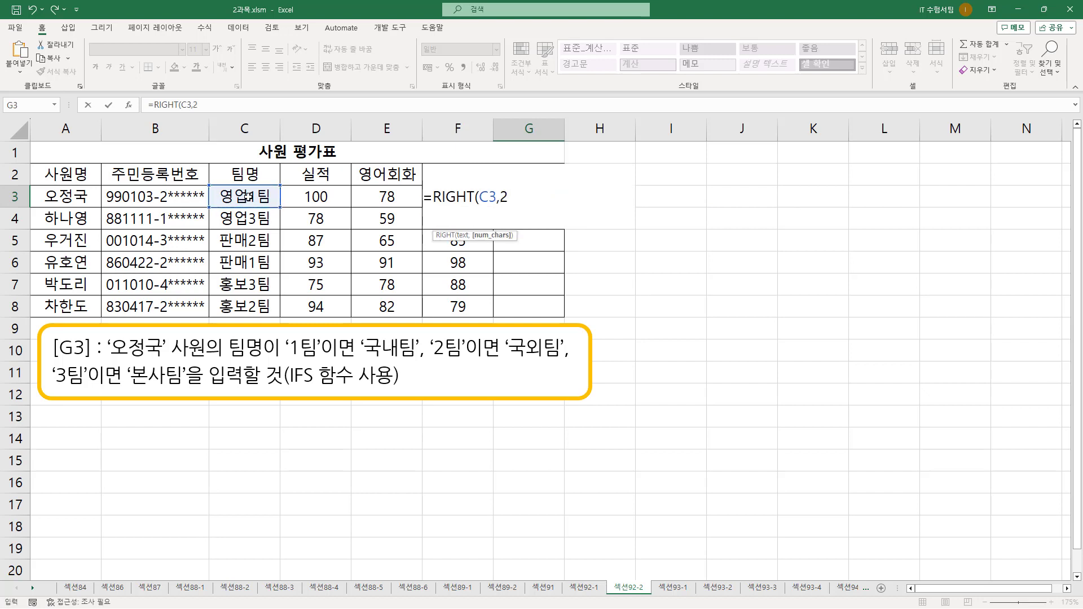
pyautogui.write('2)')
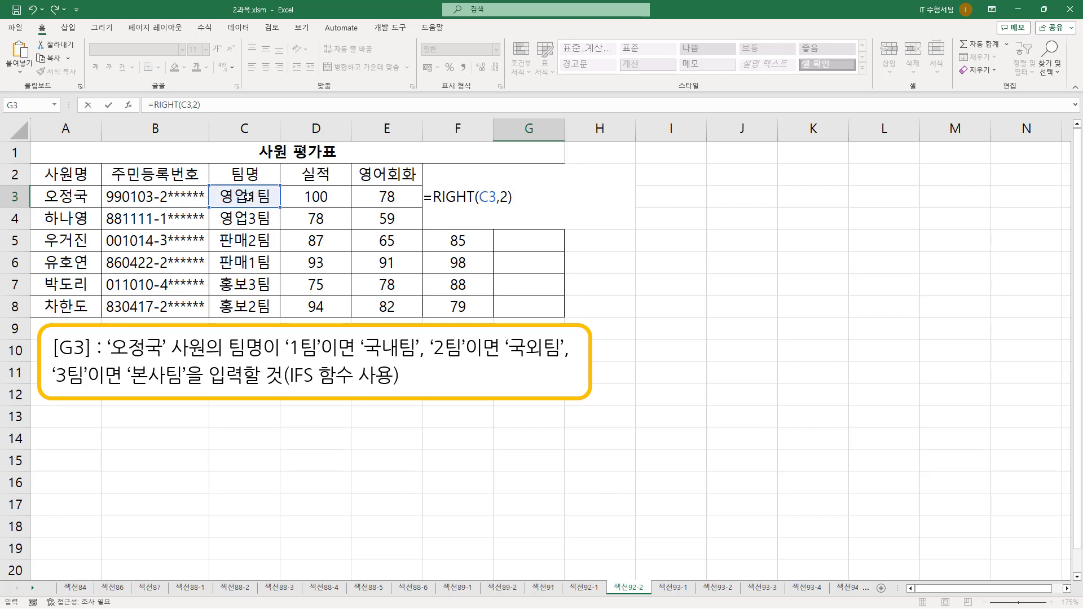
pyautogui.press('Return')
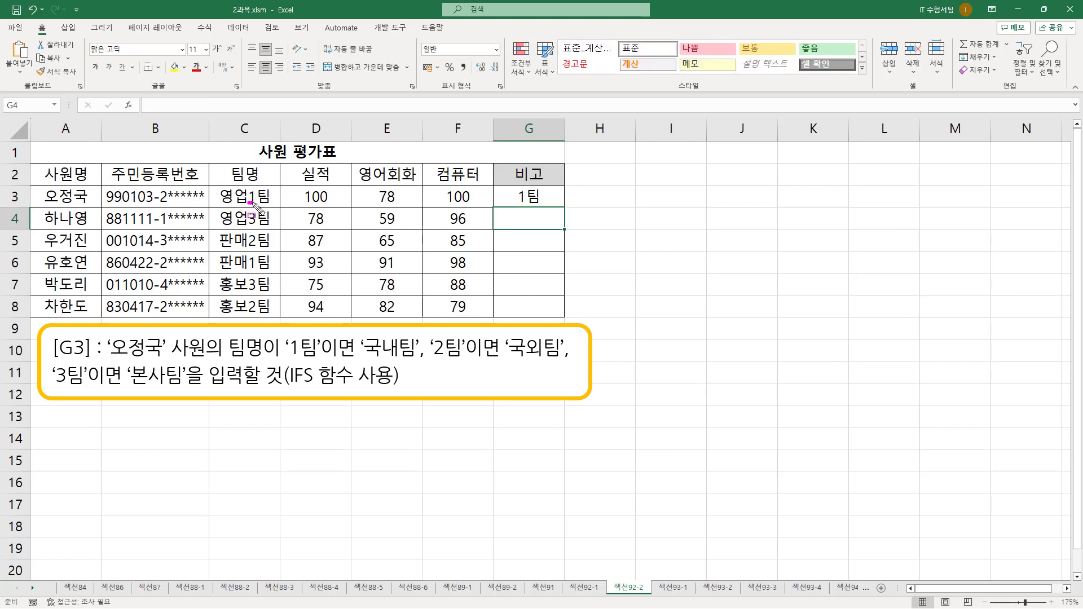
# Compare the extracted team text in G3 with C3 and the 1팀, 2팀 and 3팀 conditions in the task
pyautogui.moveTo(247, 203); pyautogui.dragTo(271, 204)
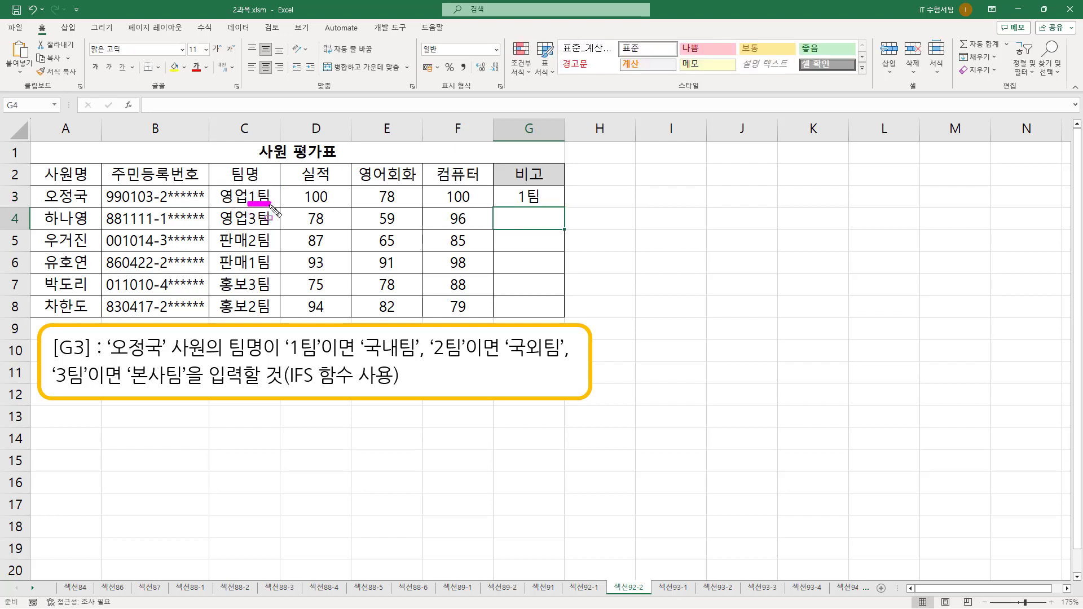
pyautogui.click(551, 197)
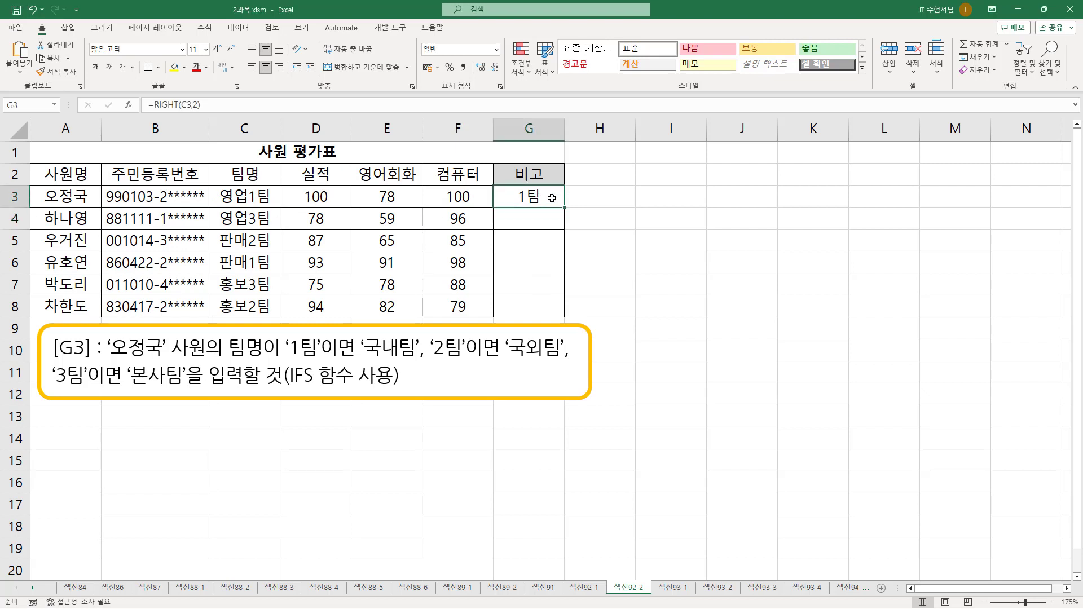
pyautogui.moveTo(509, 185)
pyautogui.mouseDown()
pyautogui.moveTo(550, 210)
pyautogui.moveTo(509, 184)
pyautogui.mouseUp()
pyautogui.moveTo(287, 359); pyautogui.dragTo(321, 359)
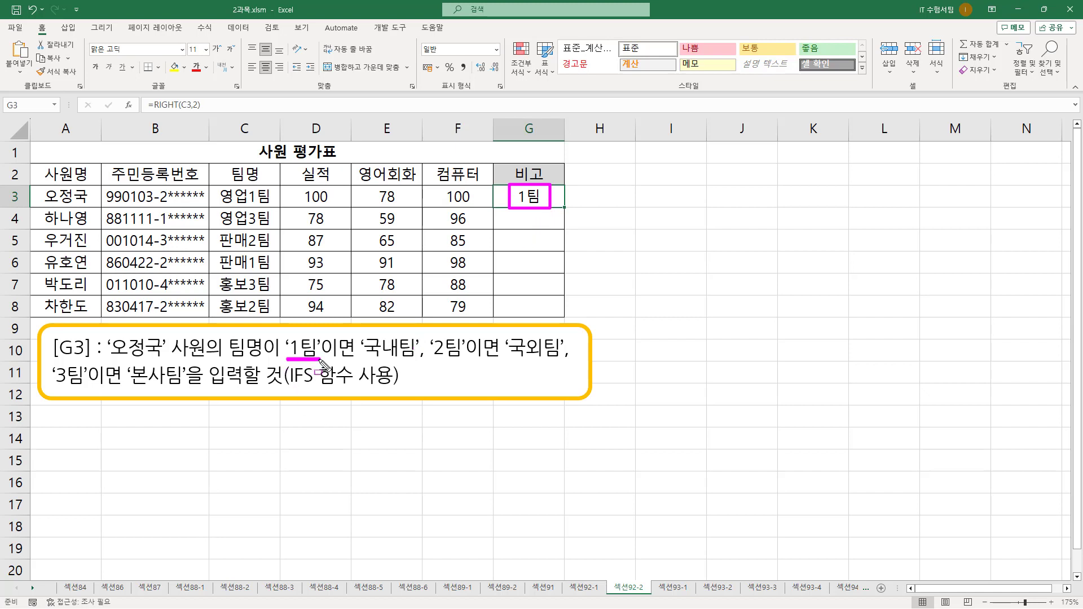
pyautogui.moveTo(430, 359); pyautogui.dragTo(460, 358)
pyautogui.moveTo(53, 389); pyautogui.dragTo(89, 389)
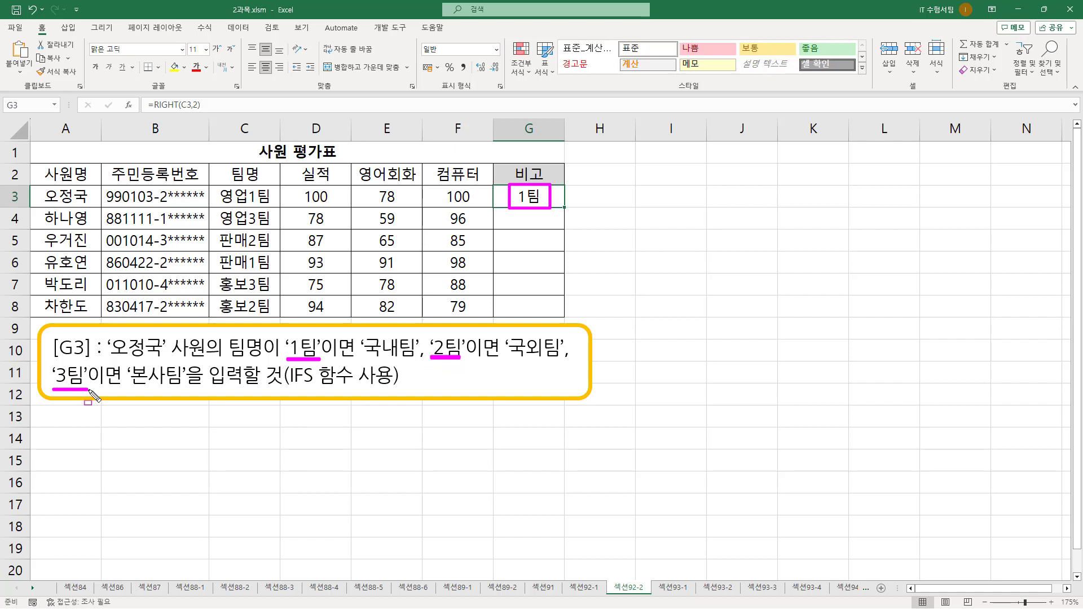
pyautogui.press('Escape')
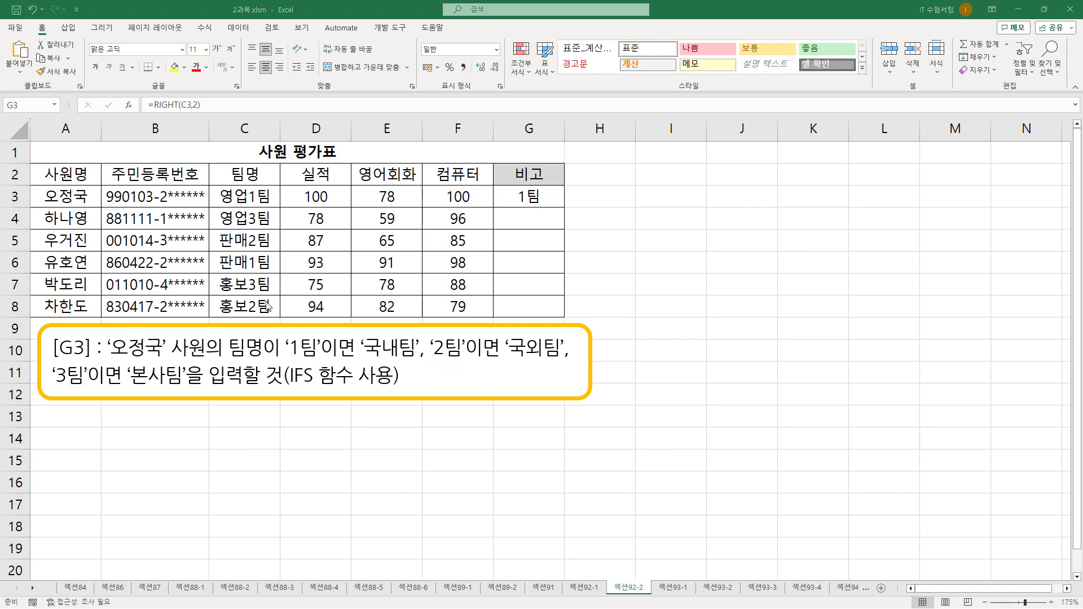
# Cut the RIGHT(C3,2) expression out of the formula in G3, keeping the equals sign
pyautogui.click(525, 193)
pyautogui.doubleClick(526, 195)
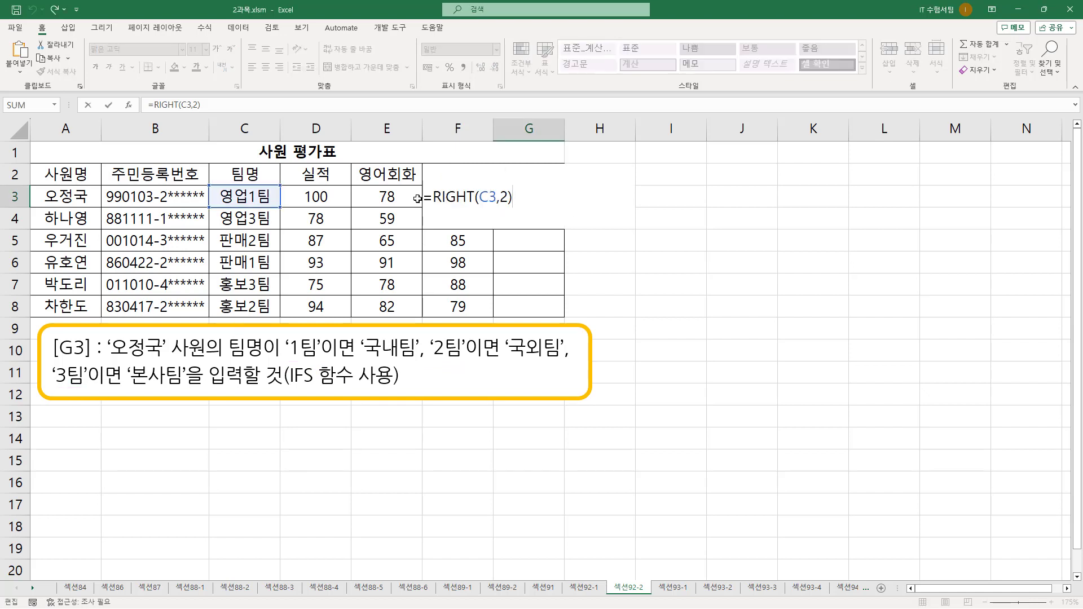
pyautogui.moveTo(437, 197); pyautogui.dragTo(538, 200)
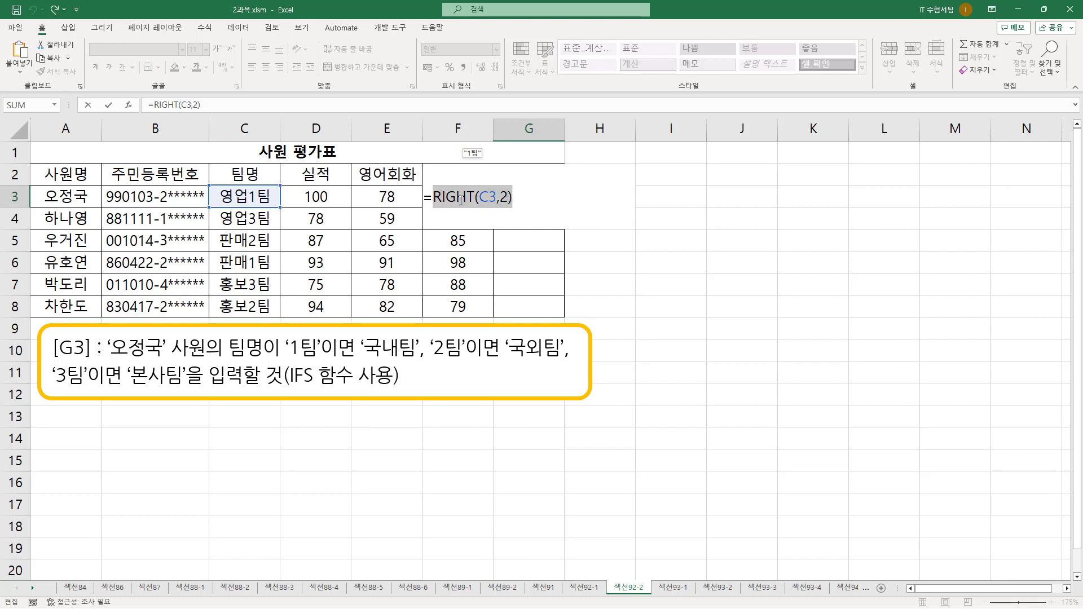
pyautogui.hotkey('ctrl', 'x')
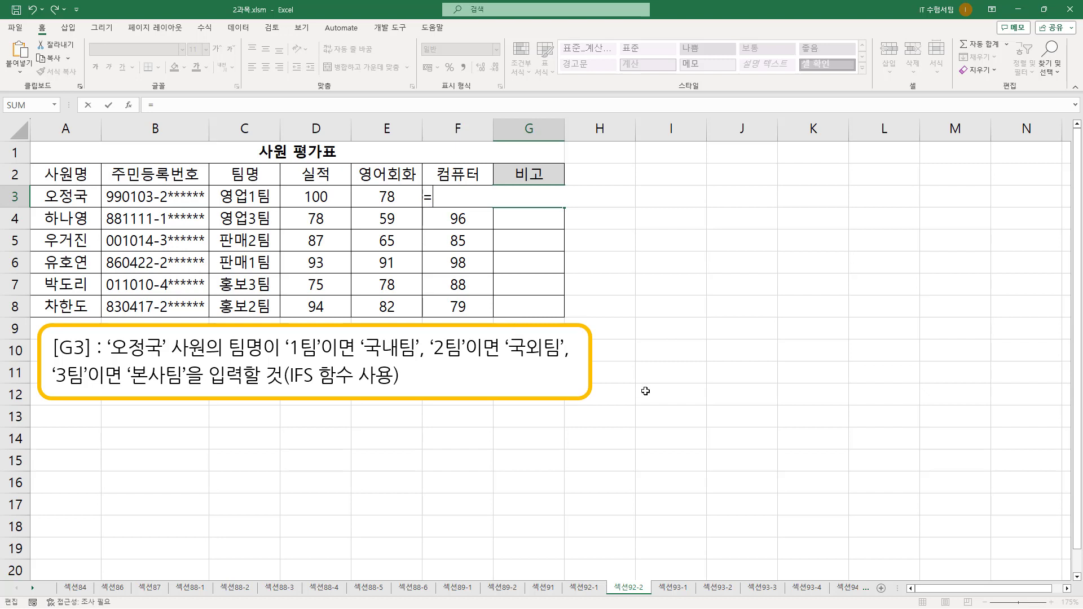
# Begin the G3 formula with IFS, using RIGHT(C3,2)= as the start of its first condition
pyautogui.write('I')
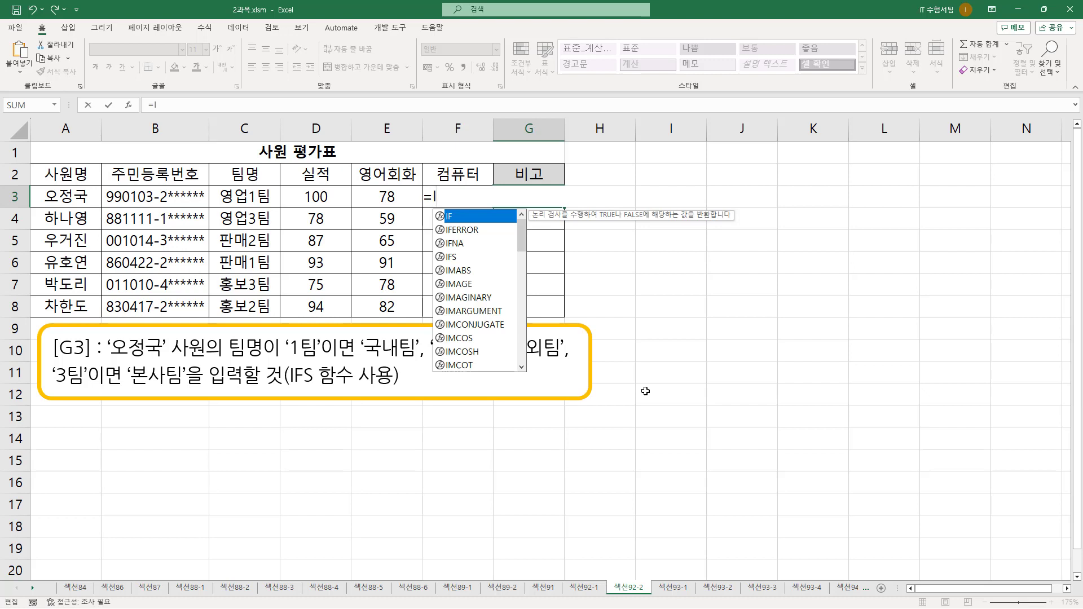
pyautogui.write('FS(')
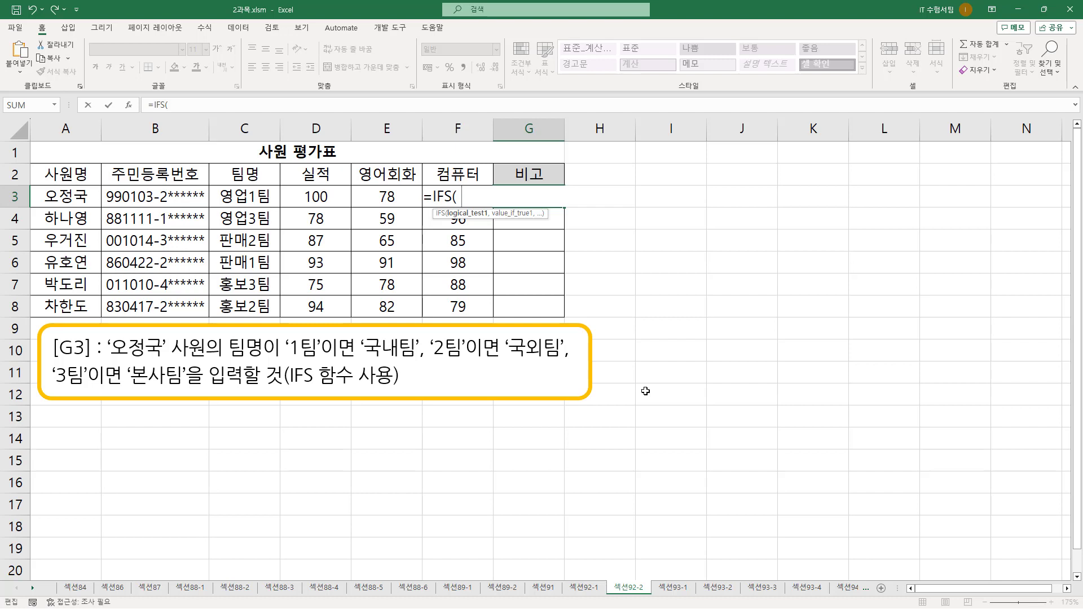
pyautogui.write('RIGHT(C3,2)')
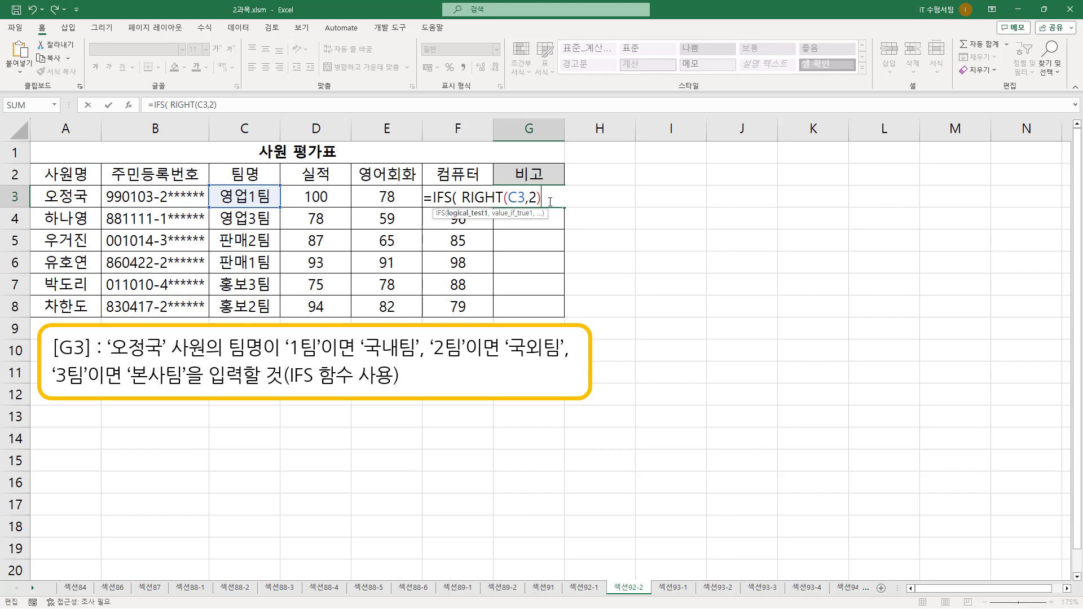
pyautogui.write('=')
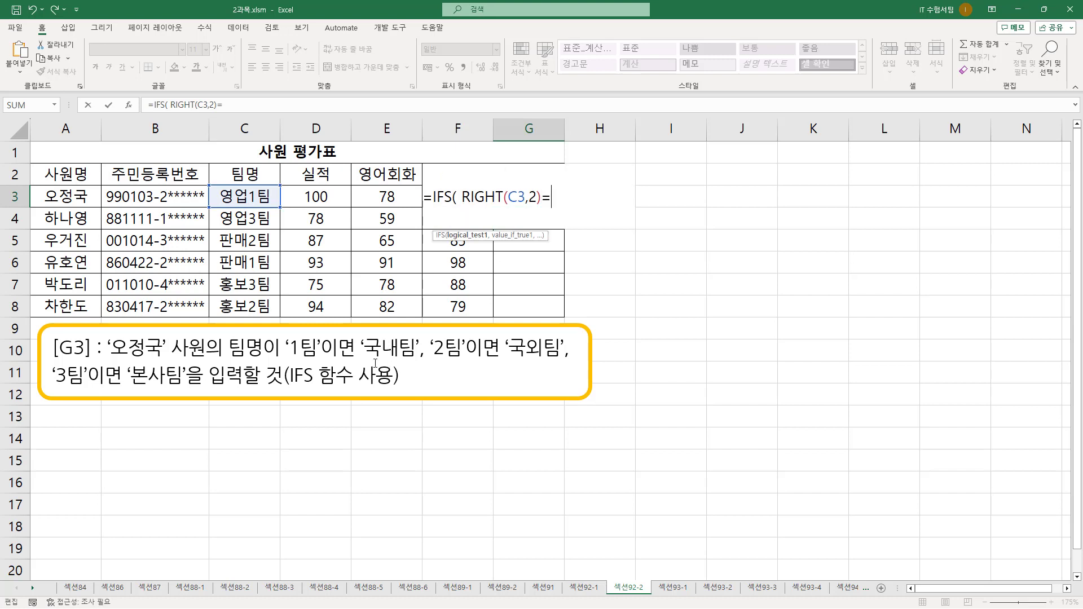
# Complete the first IFS condition in G3 with "1팀" and return "국내팀" for it
pyautogui.moveTo(288, 358); pyautogui.dragTo(320, 360)
pyautogui.press('Escape')
pyautogui.click(570, 204)
pyautogui.press('BackSpace')
pyautogui.press('BackSpace')
pyautogui.press('BackSpace')
pyautogui.write('팀", ')
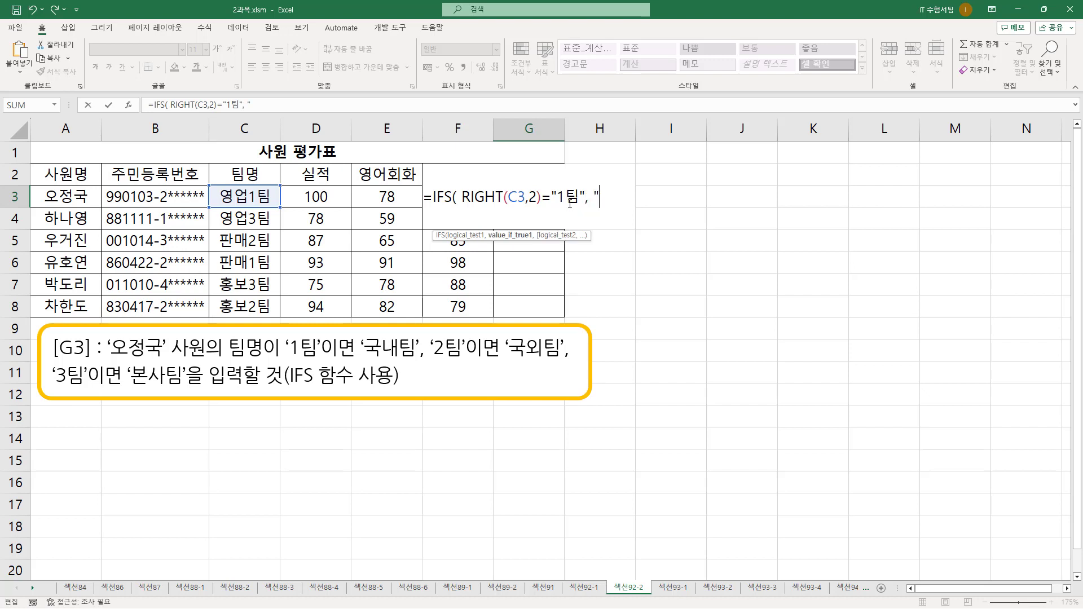
pyautogui.write('"국내팀')
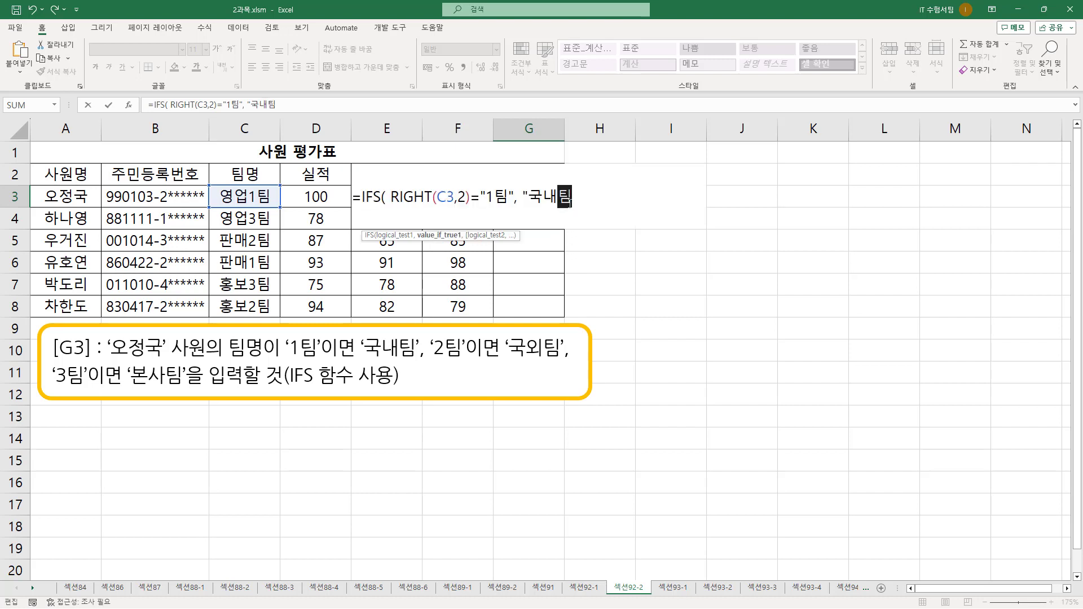
pyautogui.write('",')
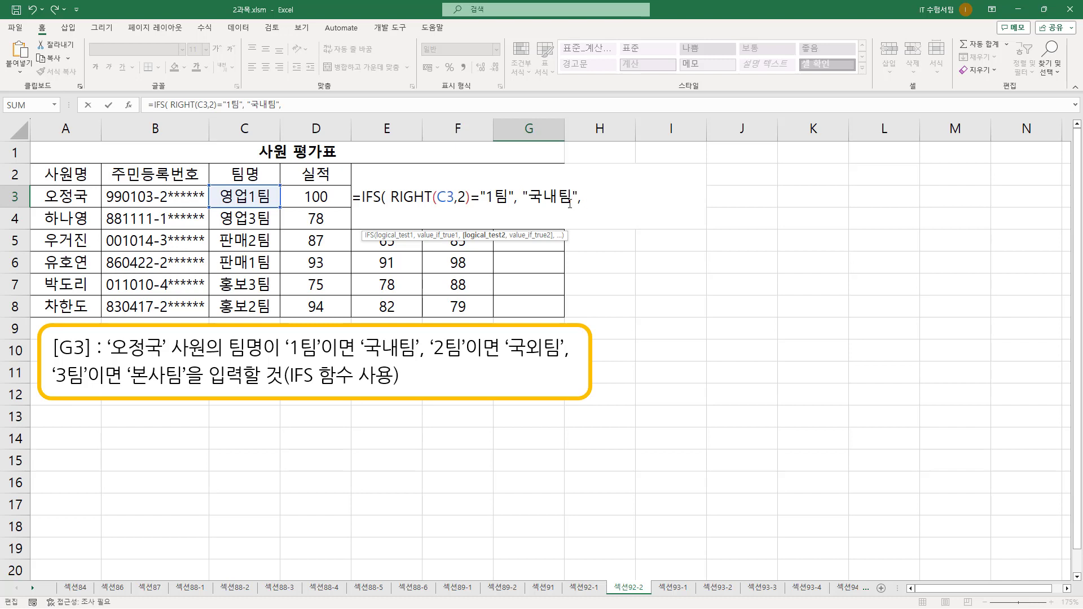
# Add the second IFS condition RIGHT(C3,2)="2팀" to the G3 formula with the return value "국외팀"
pyautogui.moveTo(288, 357); pyautogui.dragTo(571, 365)
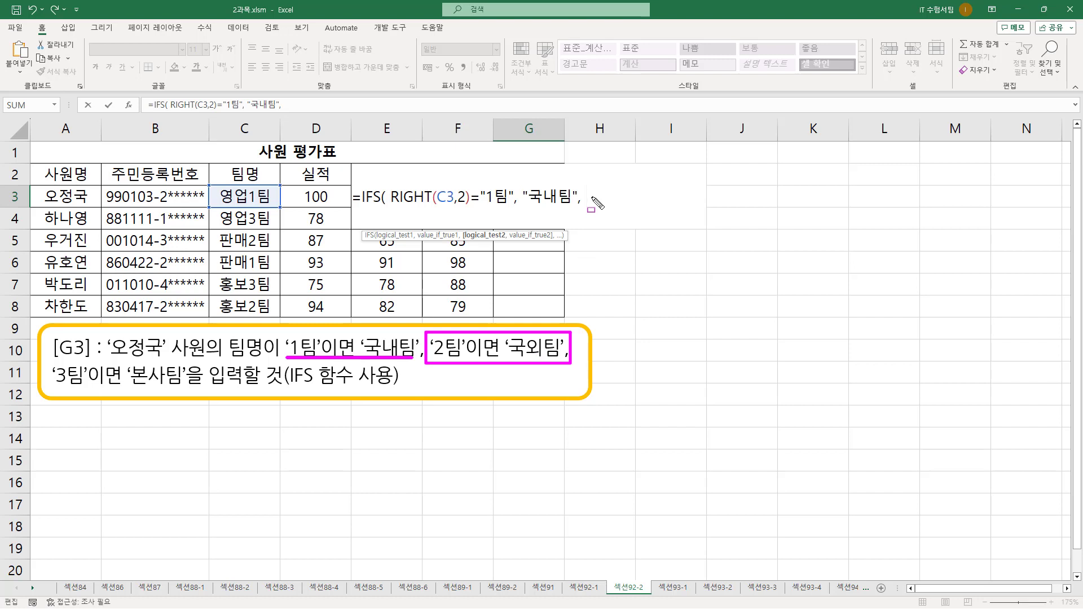
pyautogui.press('Escape')
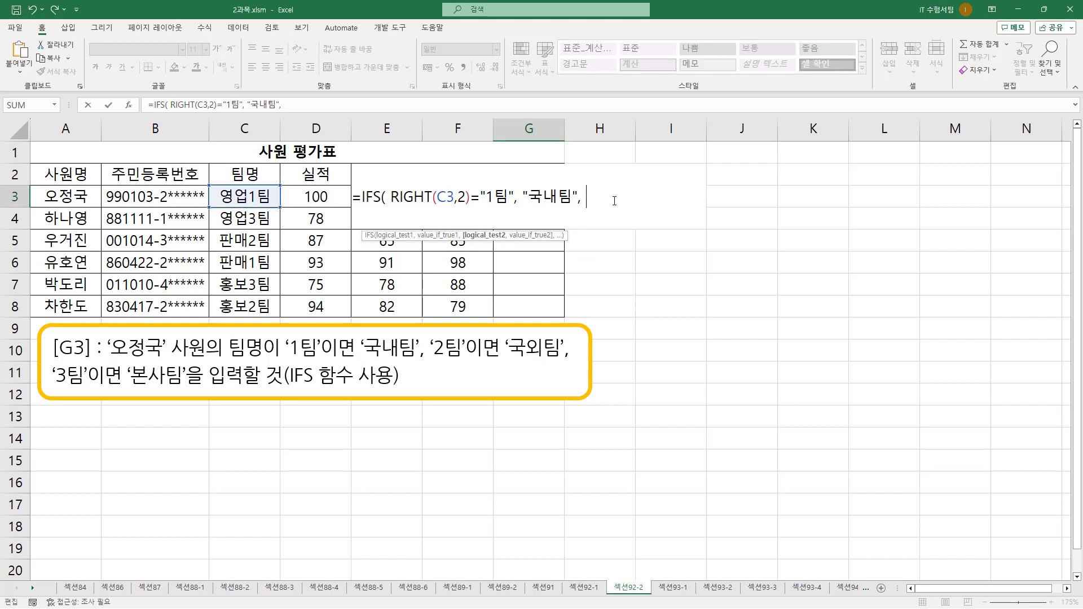
pyautogui.hotkey('ctrl', 'v')
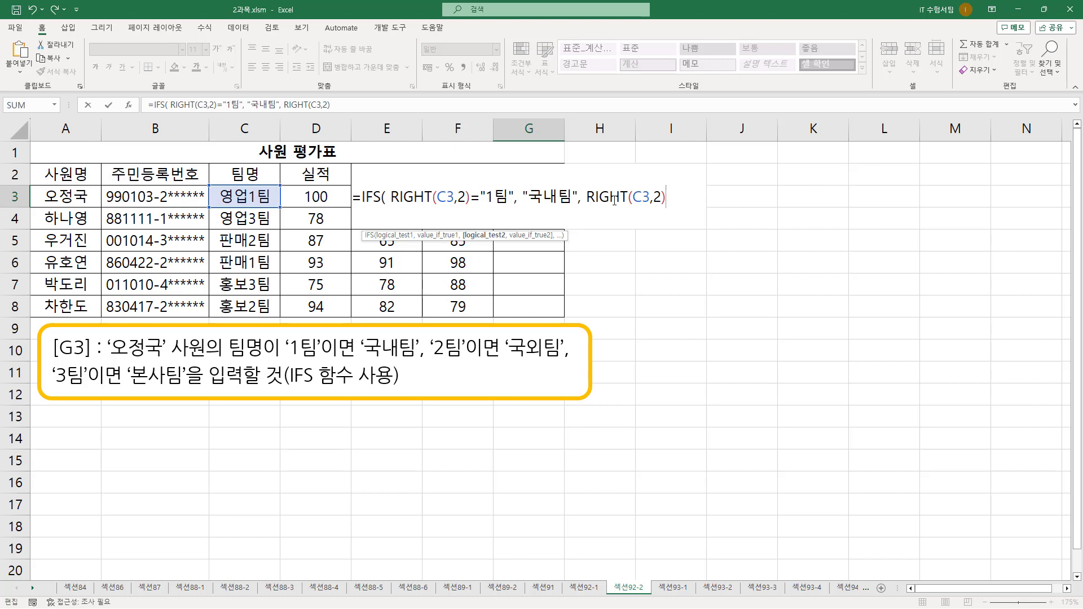
pyautogui.write('="2XLA')
pyautogui.press('BackSpace')
pyautogui.press('BackSpace')
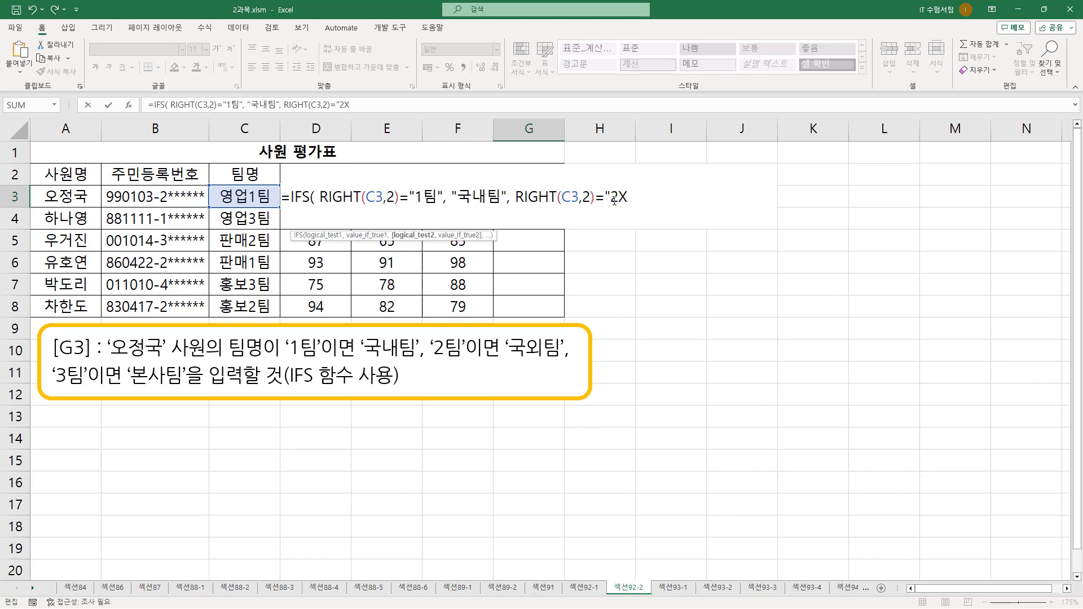
pyautogui.write('팀" ,')
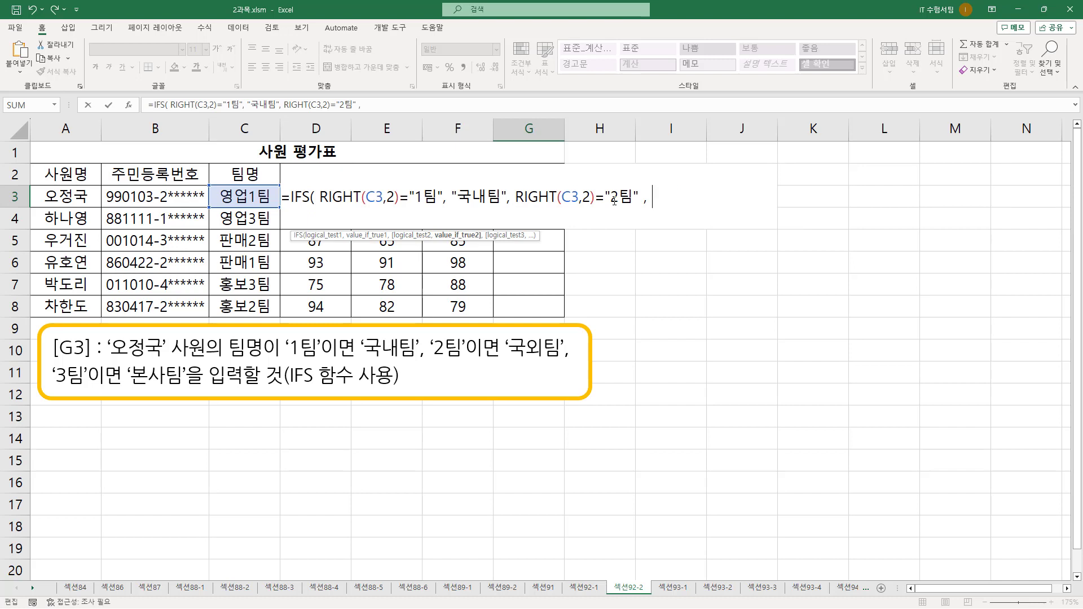
pyautogui.write(' "국외팀",')
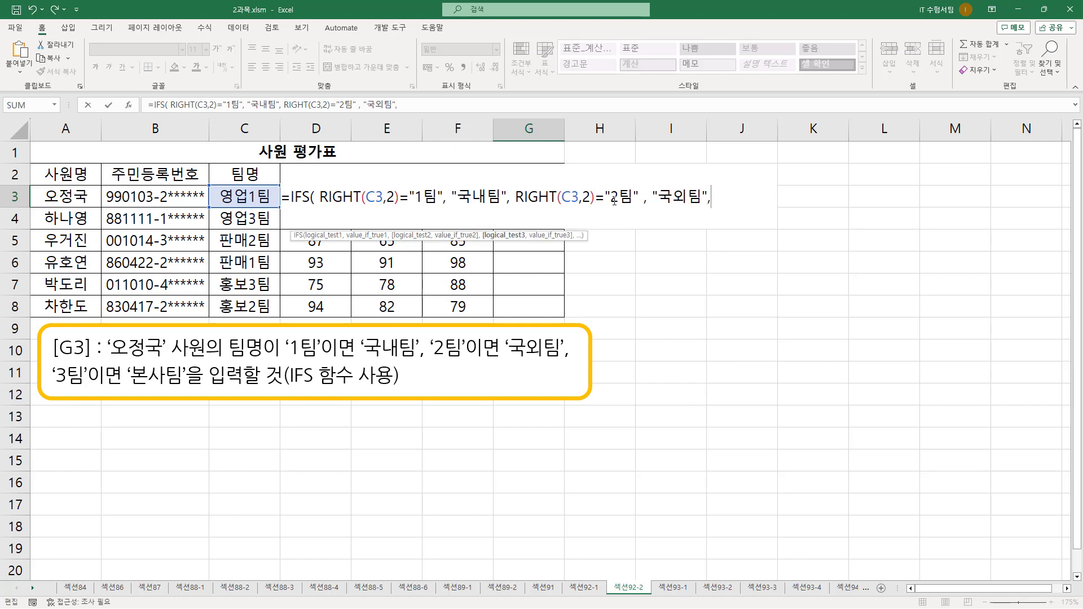
# Add the third IFS condition RIGHT(C3,2)="3팀" with the return value "본사팀" and close the function's parenthesis
pyautogui.moveTo(287, 355); pyautogui.dragTo(567, 355)
pyautogui.moveTo(49, 361)
pyautogui.mouseDown()
pyautogui.moveTo(88, 390)
pyautogui.moveTo(189, 387)
pyautogui.mouseUp()
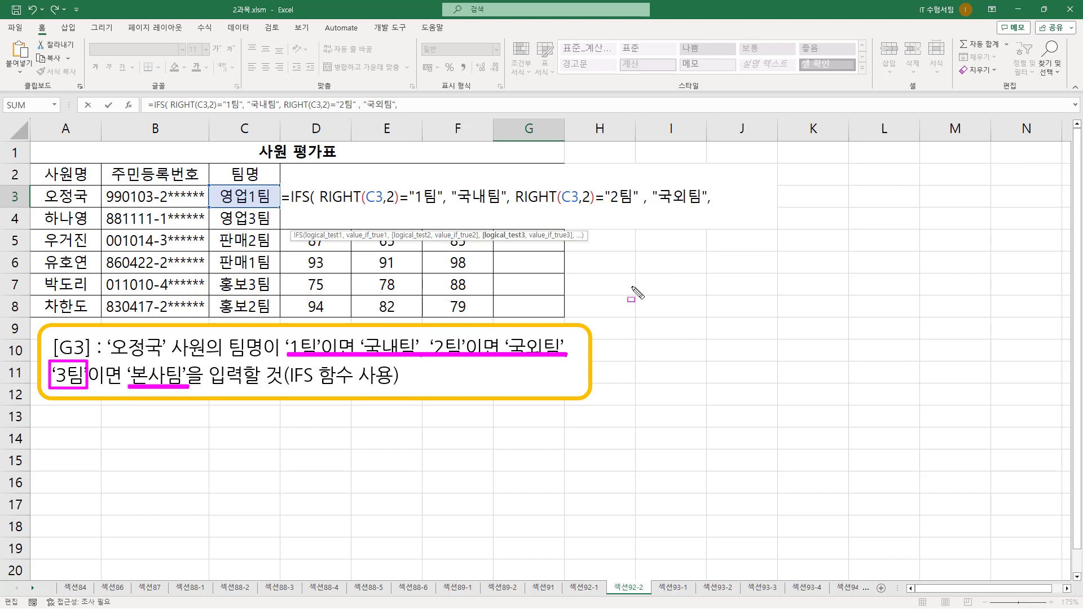
pyautogui.press('Escape')
pyautogui.click(748, 198)
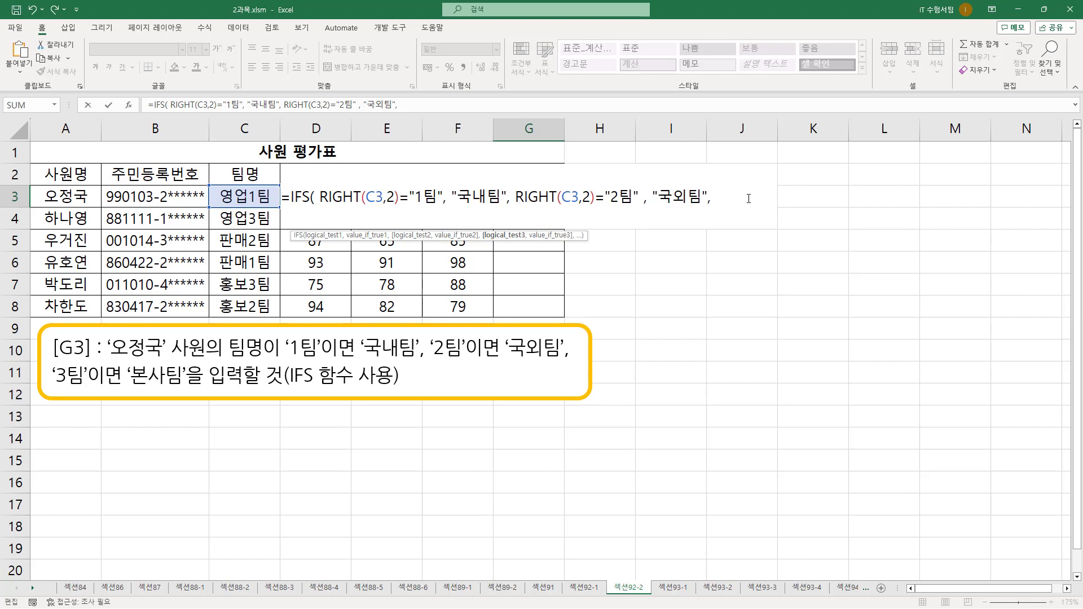
pyautogui.hotkey('ctrl', 'v')
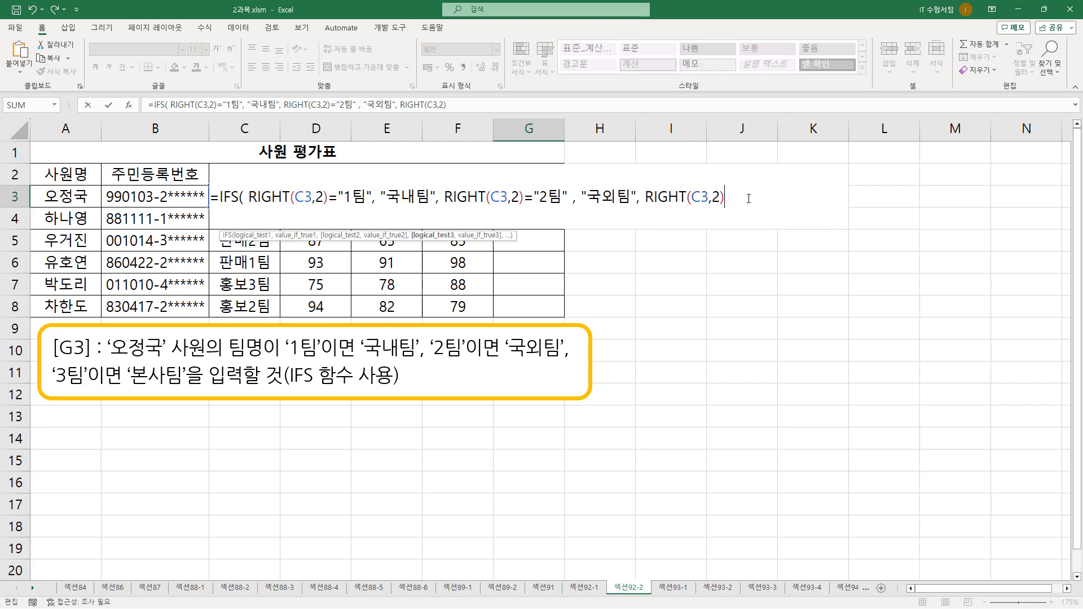
pyautogui.hotkey('ctrl', '2')
pyautogui.moveTo(645, 209); pyautogui.dragTo(724, 207)
pyautogui.press('Escape')
pyautogui.click(731, 196)
pyautogui.write('="3팀",')
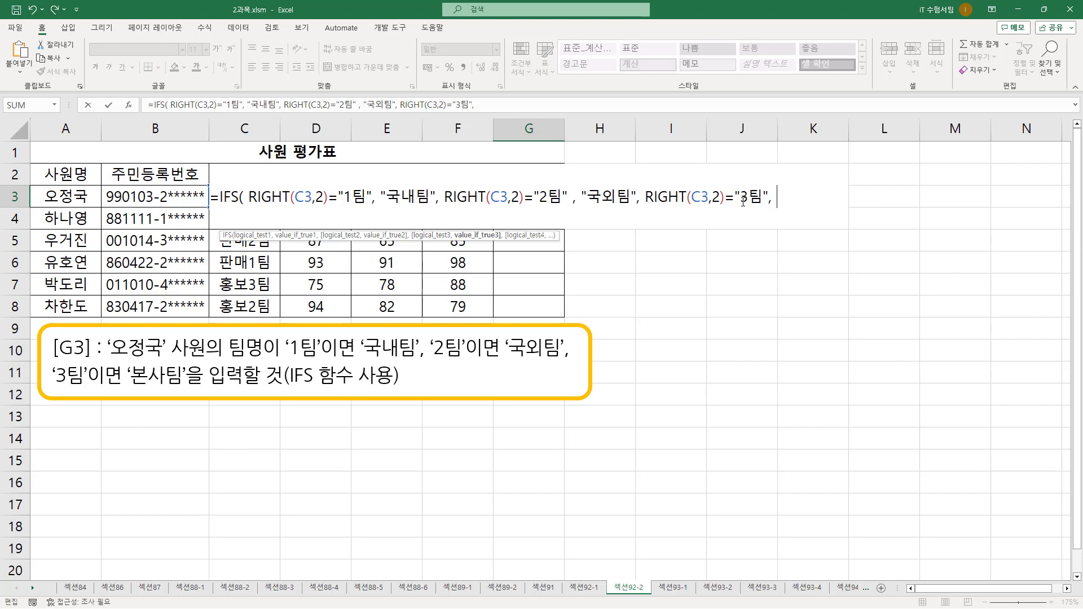
pyautogui.write(' "본사팀" )')
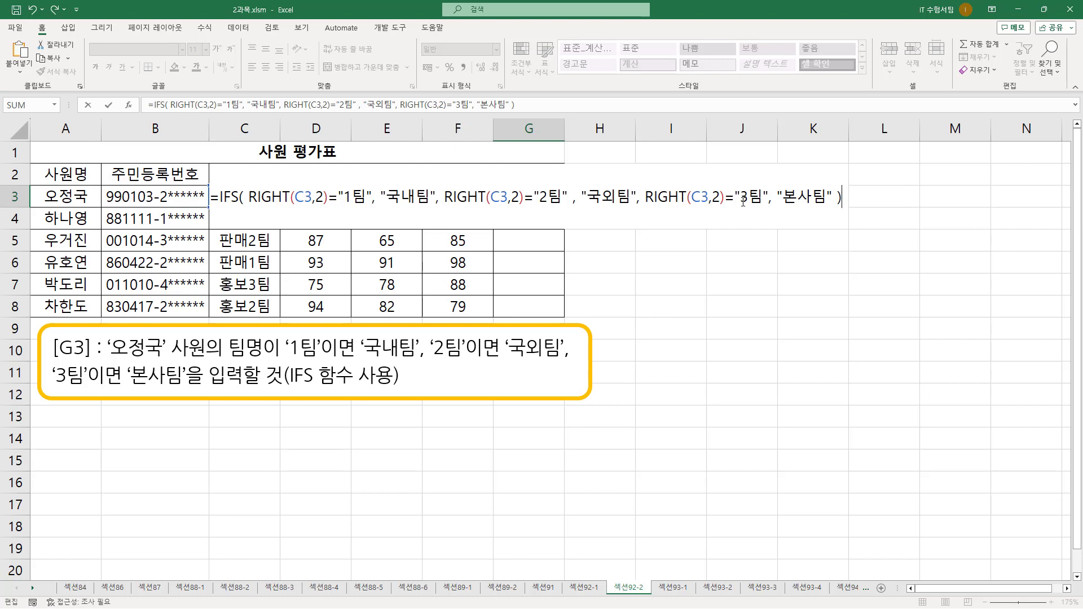
# Insert spaces in the G3 formula to separate the three condition and value pairs and the closing parenthesis
pyautogui.click(249, 197)
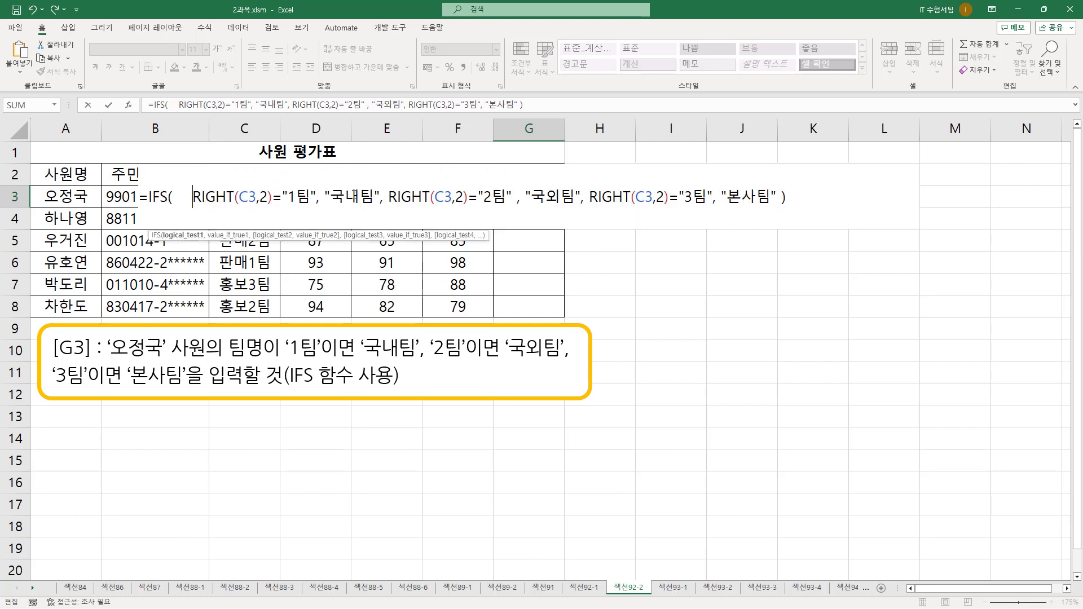
pyautogui.click(388, 196)
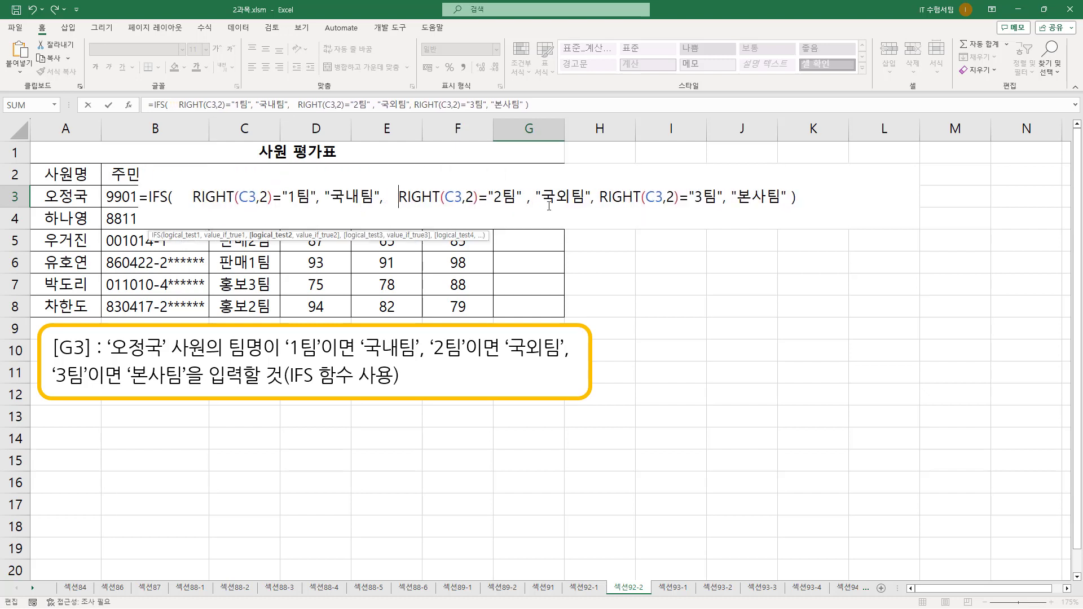
pyautogui.click(629, 198)
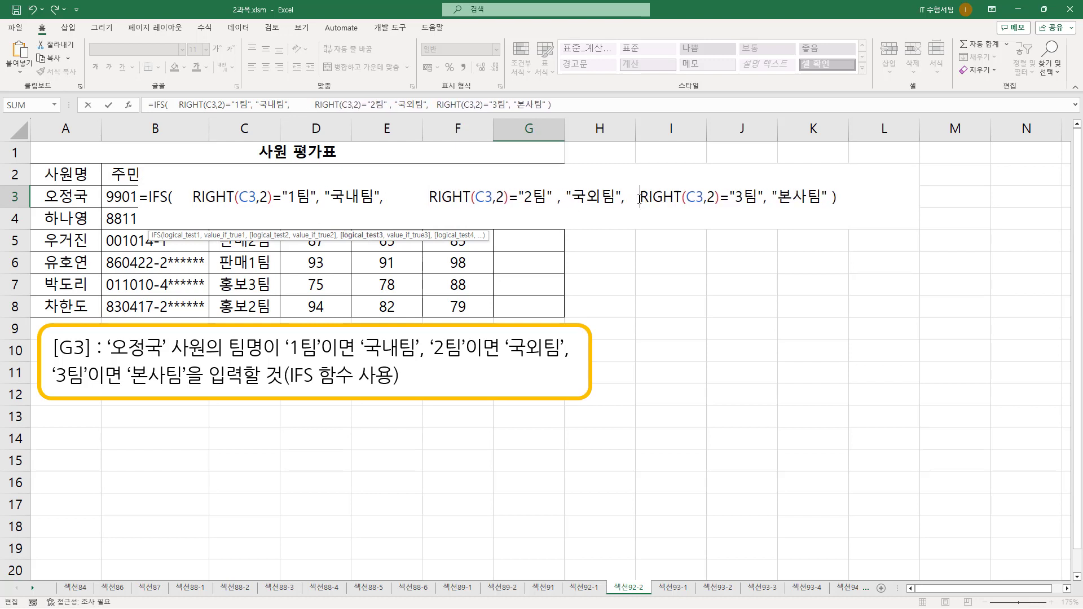
pyautogui.click(865, 197)
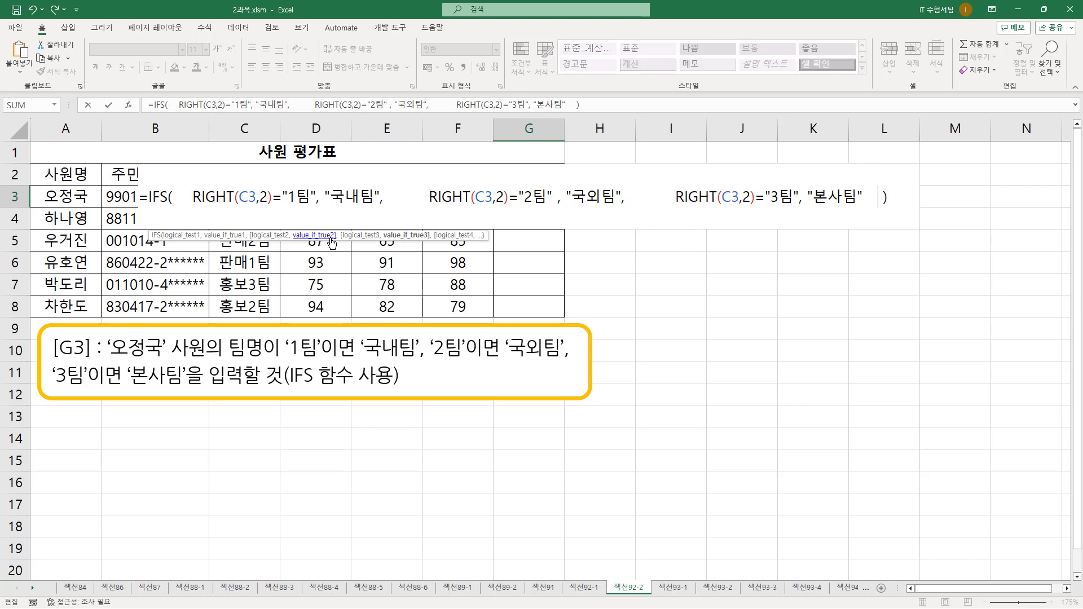
# Examine the three conditions, their return values and the parentheses in the IFS formula
pyautogui.moveTo(190, 206); pyautogui.dragTo(860, 206)
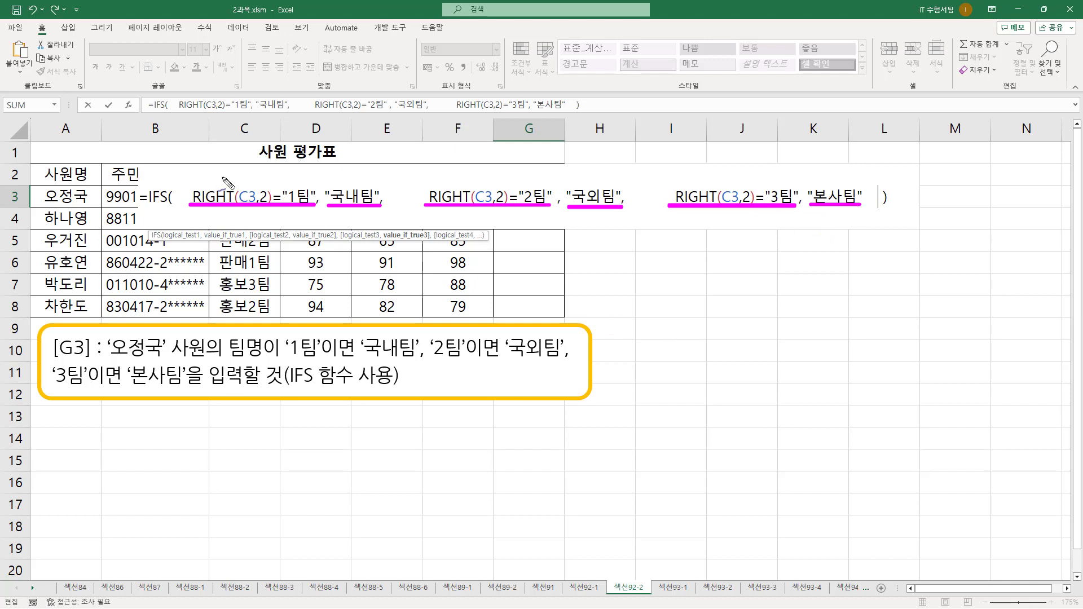
pyautogui.moveTo(214, 167); pyautogui.dragTo(215, 182)
pyautogui.moveTo(220, 175); pyautogui.dragTo(226, 180)
pyautogui.moveTo(221, 180); pyautogui.dragTo(231, 183)
pyautogui.moveTo(236, 164); pyautogui.dragTo(241, 183)
pyautogui.moveTo(459, 172); pyautogui.dragTo(469, 171)
pyautogui.moveTo(466, 172)
pyautogui.mouseDown()
pyautogui.moveTo(459, 184)
pyautogui.moveTo(470, 183)
pyautogui.mouseUp()
pyautogui.moveTo(466, 182)
pyautogui.mouseDown()
pyautogui.moveTo(467, 192)
pyautogui.moveTo(474, 182)
pyautogui.mouseUp()
pyautogui.moveTo(483, 178); pyautogui.dragTo(506, 182)
pyautogui.moveTo(683, 176)
pyautogui.mouseDown()
pyautogui.moveTo(704, 185)
pyautogui.moveTo(687, 191)
pyautogui.mouseUp()
pyautogui.moveTo(695, 185); pyautogui.dragTo(706, 185)
pyautogui.moveTo(684, 189); pyautogui.dragTo(724, 186)
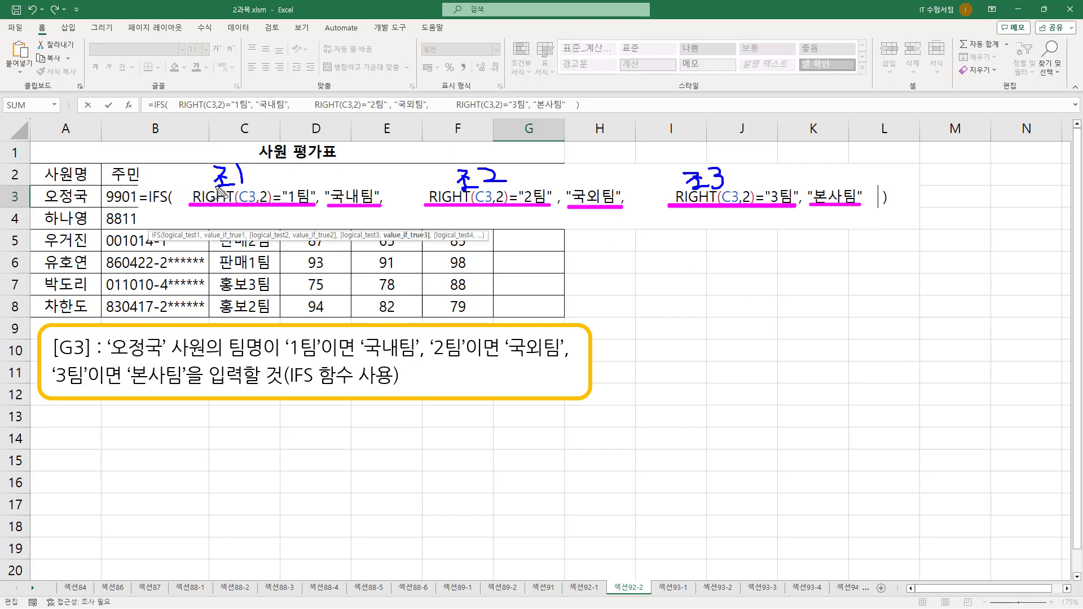
pyautogui.moveTo(342, 176); pyautogui.dragTo(360, 167)
pyautogui.moveTo(583, 174); pyautogui.dragTo(603, 168)
pyautogui.moveTo(825, 187); pyautogui.dragTo(835, 173)
pyautogui.moveTo(853, 215); pyautogui.dragTo(860, 213)
pyautogui.moveTo(144, 207)
pyautogui.mouseDown()
pyautogui.moveTo(171, 210)
pyautogui.moveTo(171, 185)
pyautogui.mouseUp()
pyautogui.moveTo(886, 181); pyautogui.dragTo(886, 185)
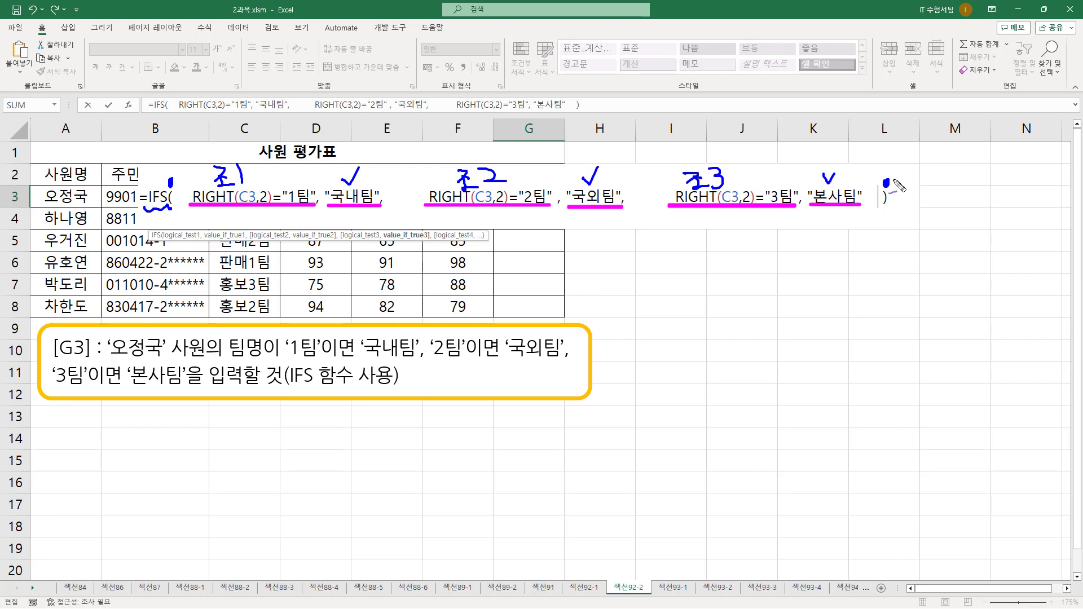
pyautogui.press('Escape')
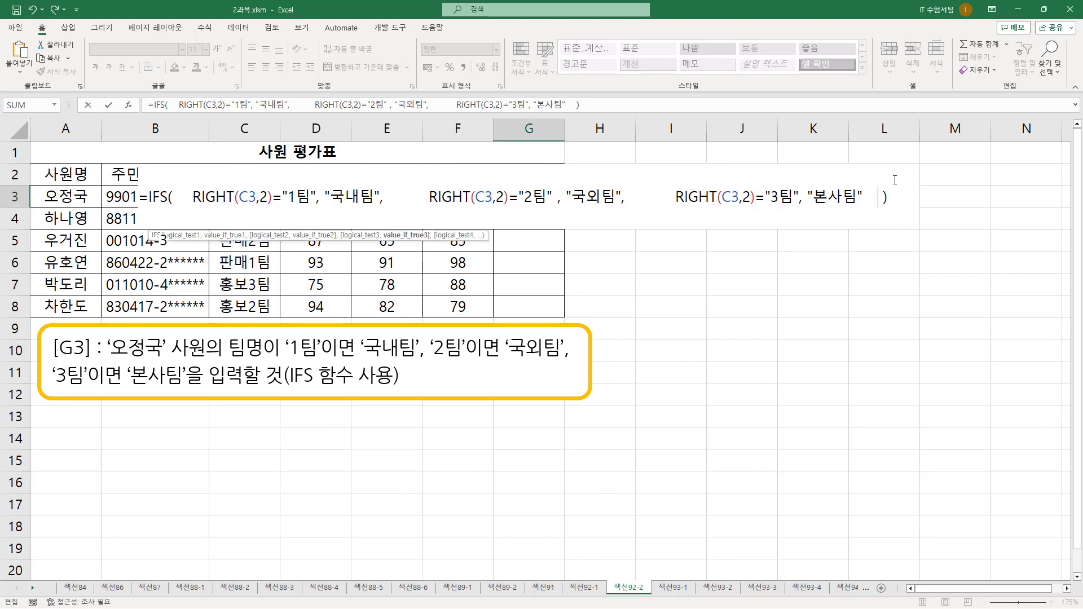
# Commit the IFS formula in G3 and check its result against the team name in C3 and the 1팀 rule
pyautogui.press('Return')
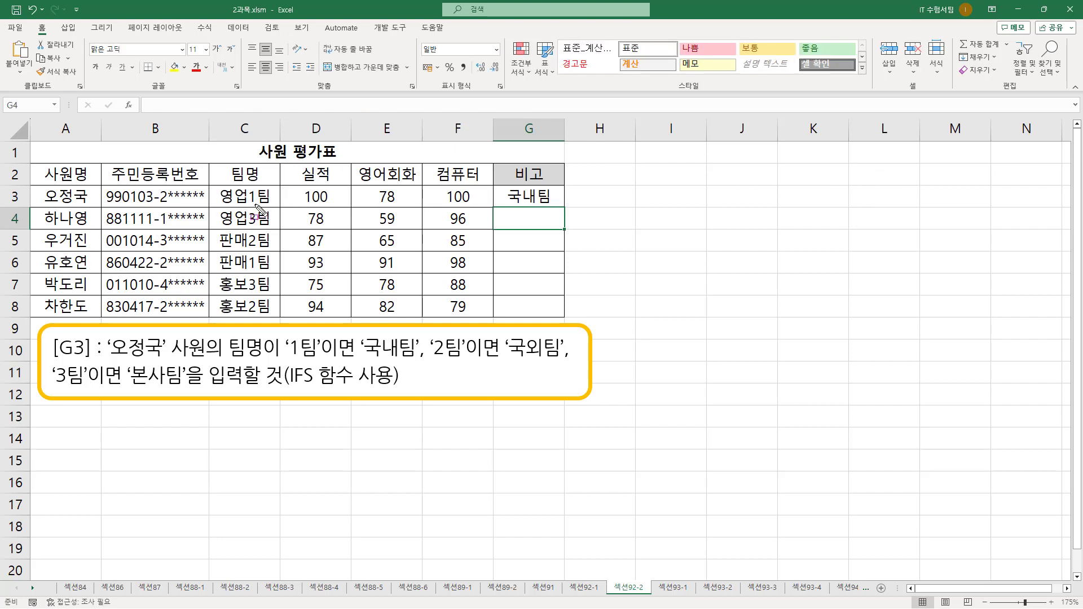
pyautogui.moveTo(248, 204); pyautogui.dragTo(270, 204)
pyautogui.moveTo(502, 188)
pyautogui.mouseDown()
pyautogui.moveTo(502, 203)
pyautogui.moveTo(556, 203)
pyautogui.mouseUp()
pyautogui.moveTo(284, 358); pyautogui.dragTo(417, 359)
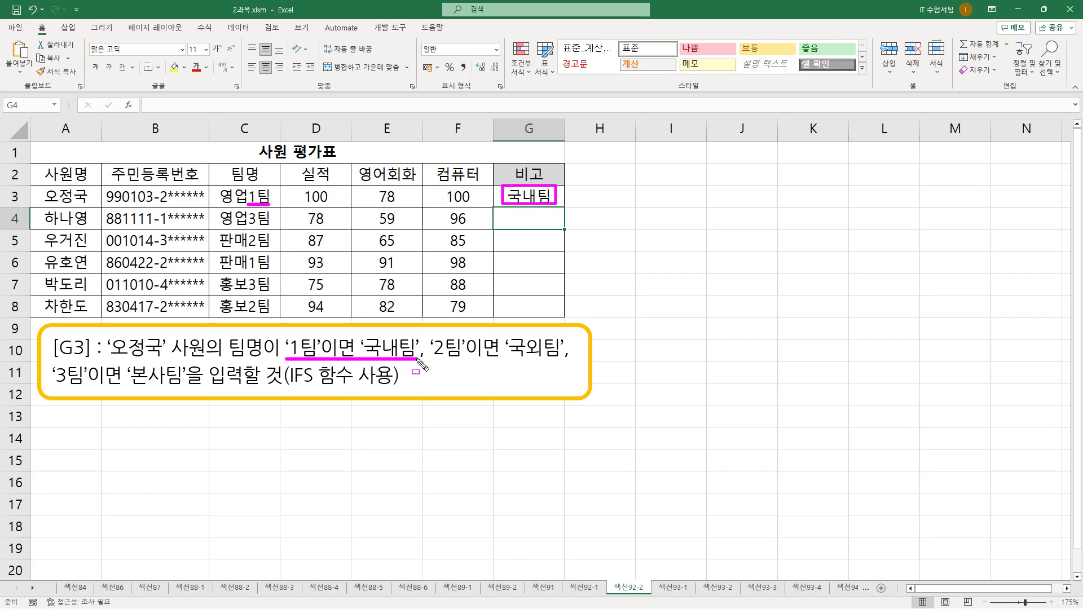
# Change the team name in C3 to 영업2팀 and check the G3 result against the 2팀 rule
pyautogui.moveTo(247, 187)
pyautogui.mouseDown()
pyautogui.moveTo(247, 208)
pyautogui.moveTo(258, 189)
pyautogui.moveTo(247, 186)
pyautogui.moveTo(259, 197)
pyautogui.mouseUp()
pyautogui.press('Escape')
pyautogui.doubleClick(252, 197)
pyautogui.write('2')
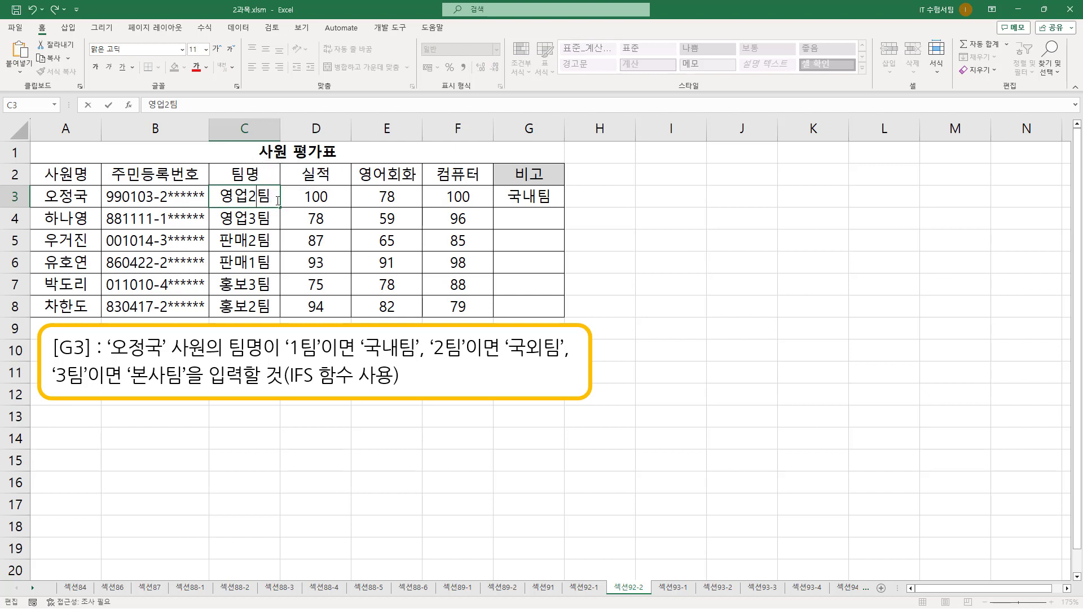
pyautogui.press('Return')
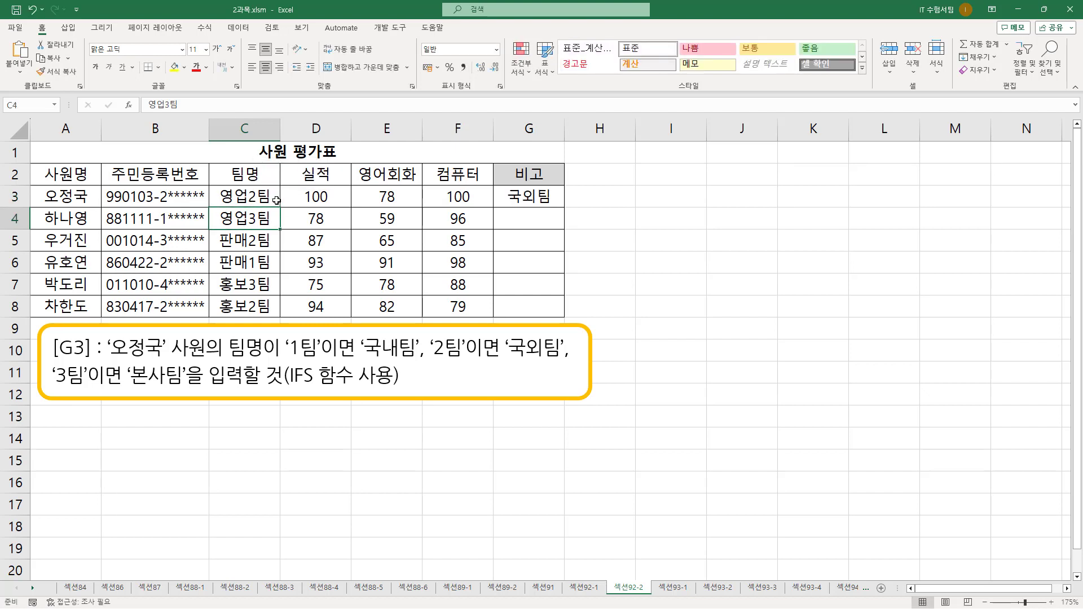
pyautogui.moveTo(505, 206); pyautogui.dragTo(547, 204)
pyautogui.moveTo(247, 205); pyautogui.dragTo(270, 205)
pyautogui.moveTo(424, 355); pyautogui.dragTo(562, 355)
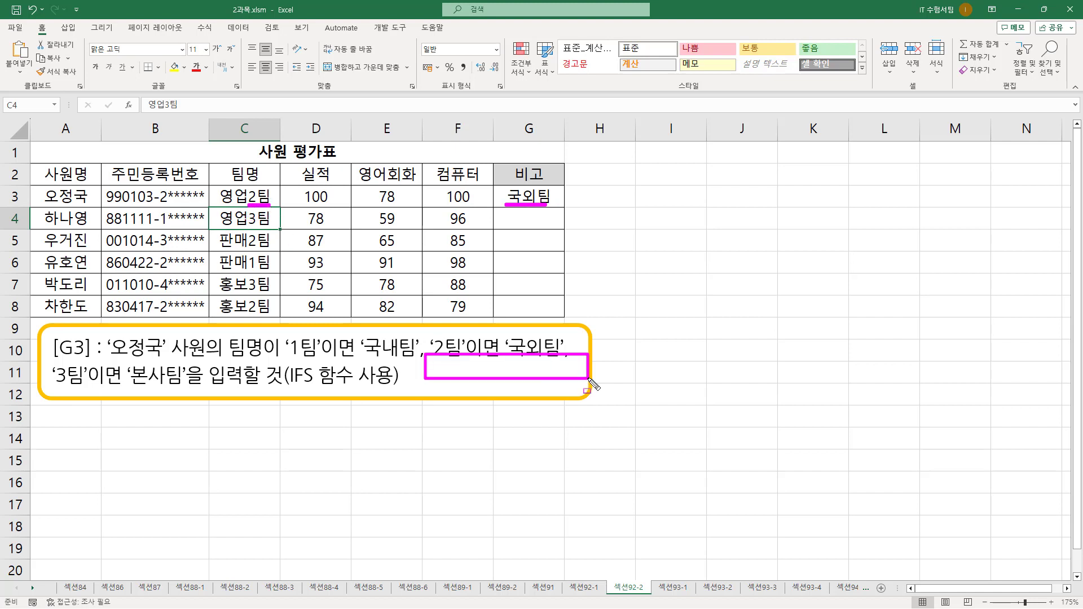
pyautogui.press('Escape')
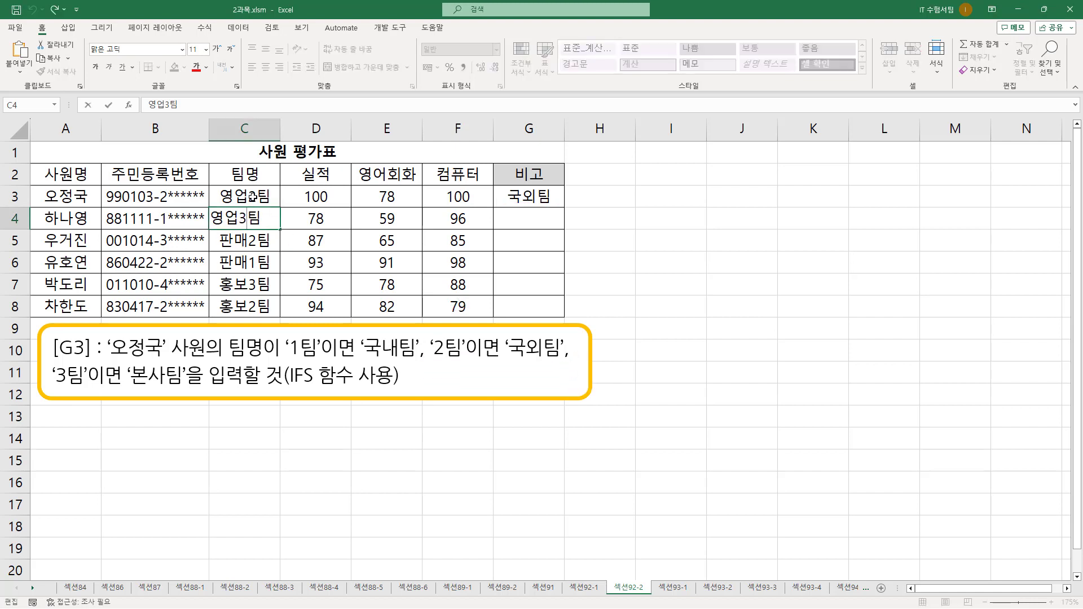
# Change the team name in C3 to 영업3팀 and check the G3 result against the 3팀 rule
pyautogui.click(248, 194)
pyautogui.doubleClick(250, 196)
pyautogui.press('BackSpace')
pyautogui.write('3')
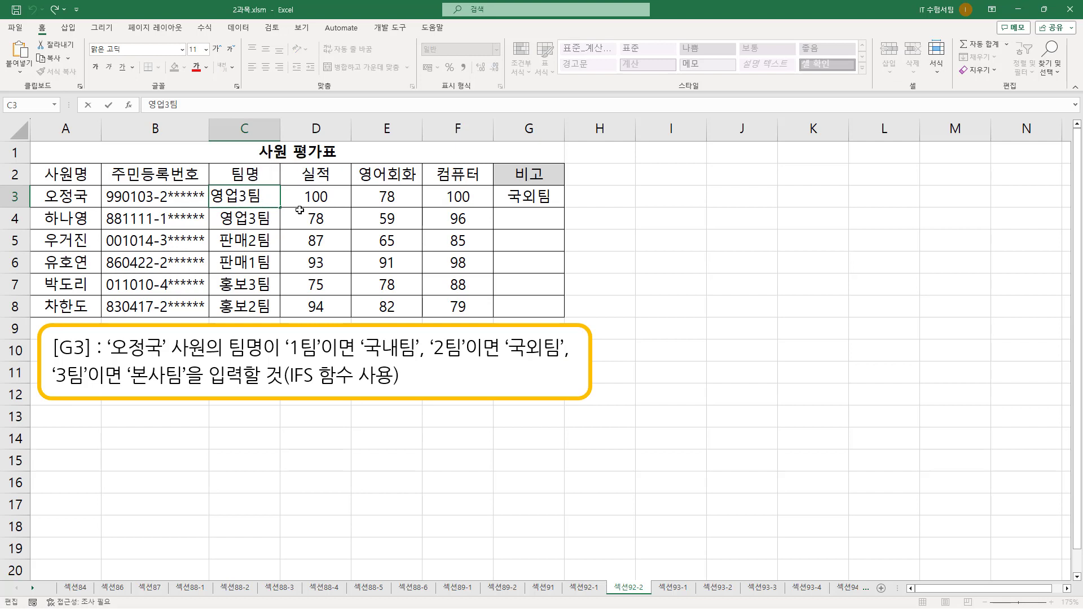
pyautogui.press('Return')
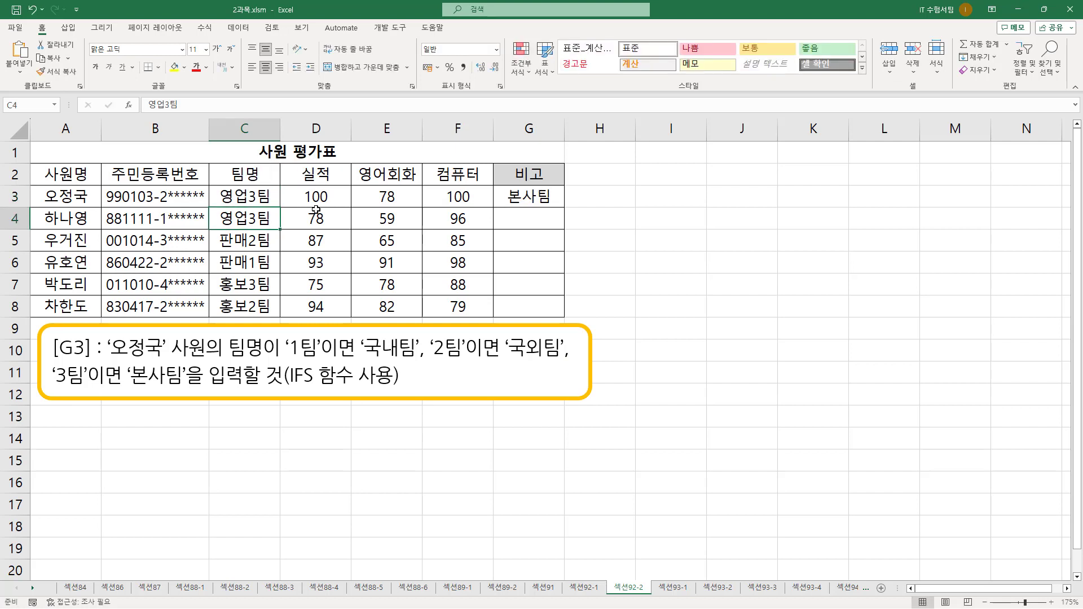
pyautogui.moveTo(247, 204); pyautogui.dragTo(270, 204)
pyautogui.moveTo(506, 205); pyautogui.dragTo(571, 205)
pyautogui.moveTo(53, 387); pyautogui.dragTo(190, 387)
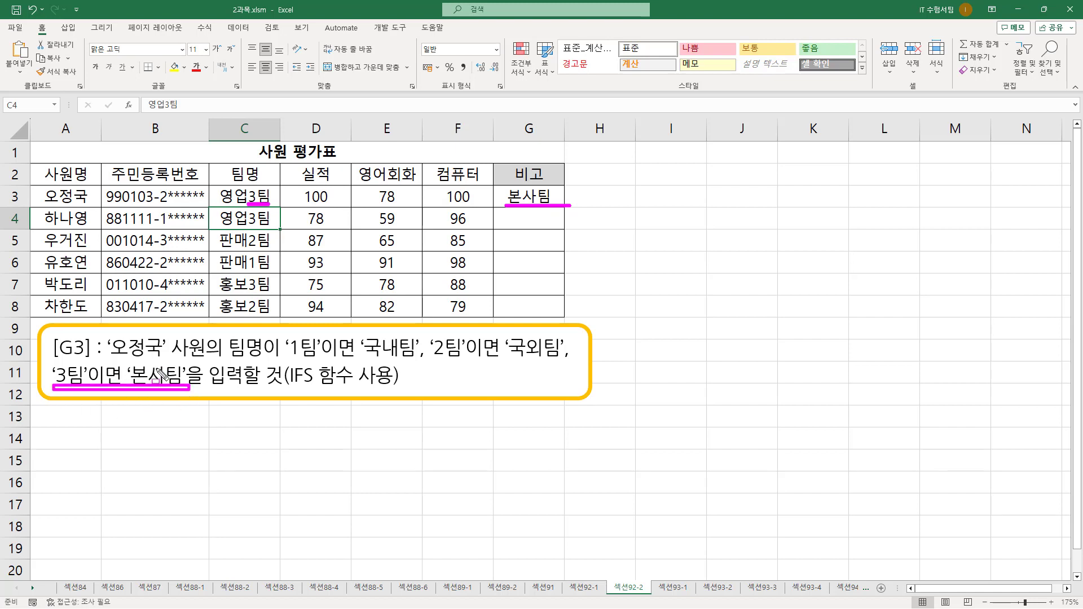
# Change the team name in C3 to 영업1팀
pyautogui.press('Escape')
pyautogui.doubleClick(254, 197)
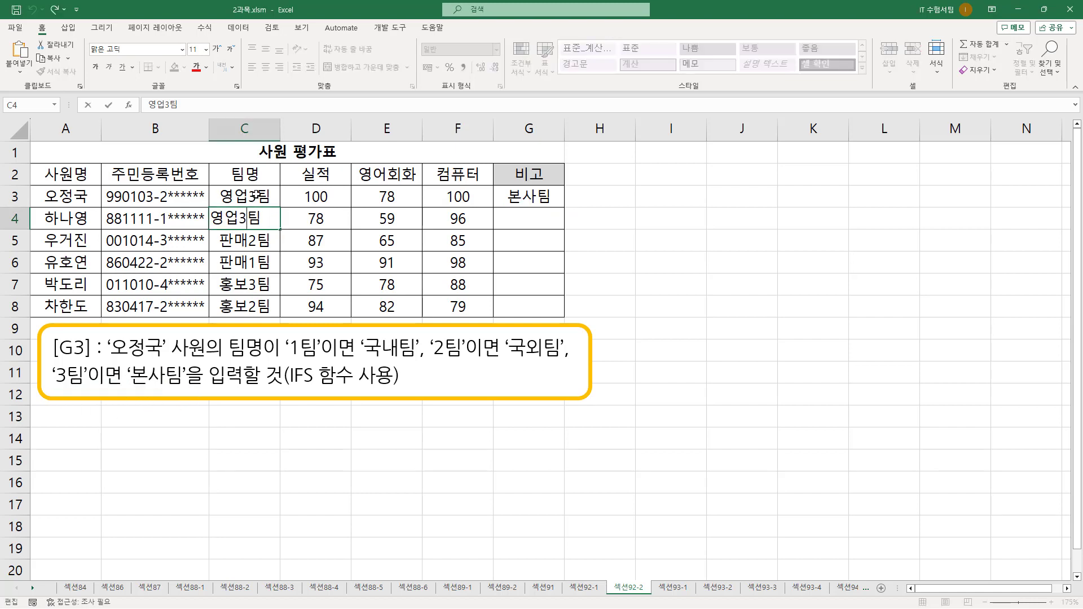
pyautogui.moveTo(249, 197); pyautogui.dragTo(240, 196)
pyautogui.write('1')
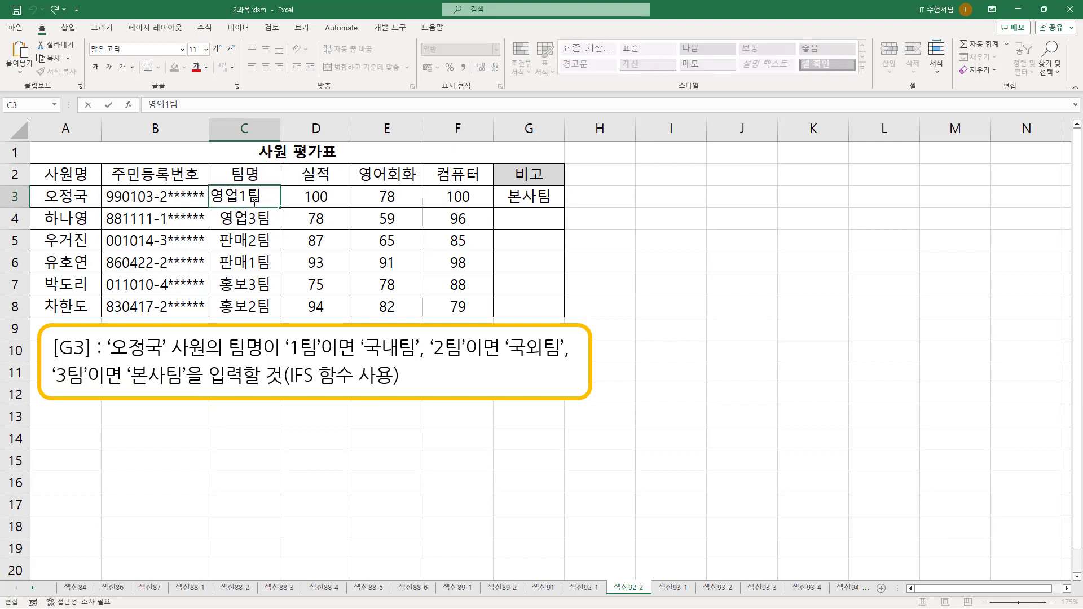
pyautogui.press('Return')
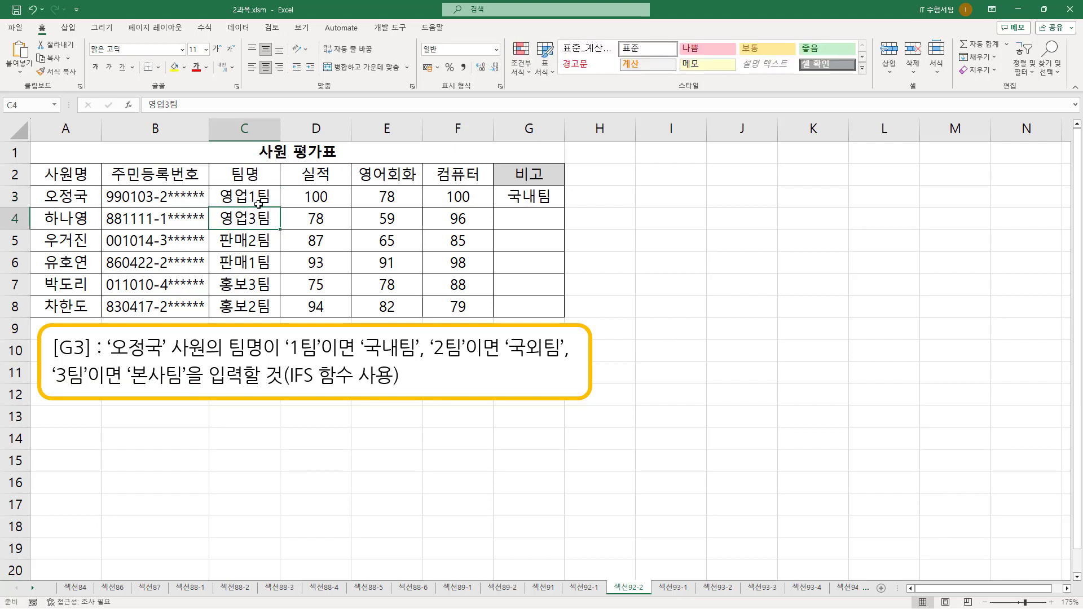
# Copy the IFS formula from G3 and enter it as plain text in B14
pyautogui.click(544, 199)
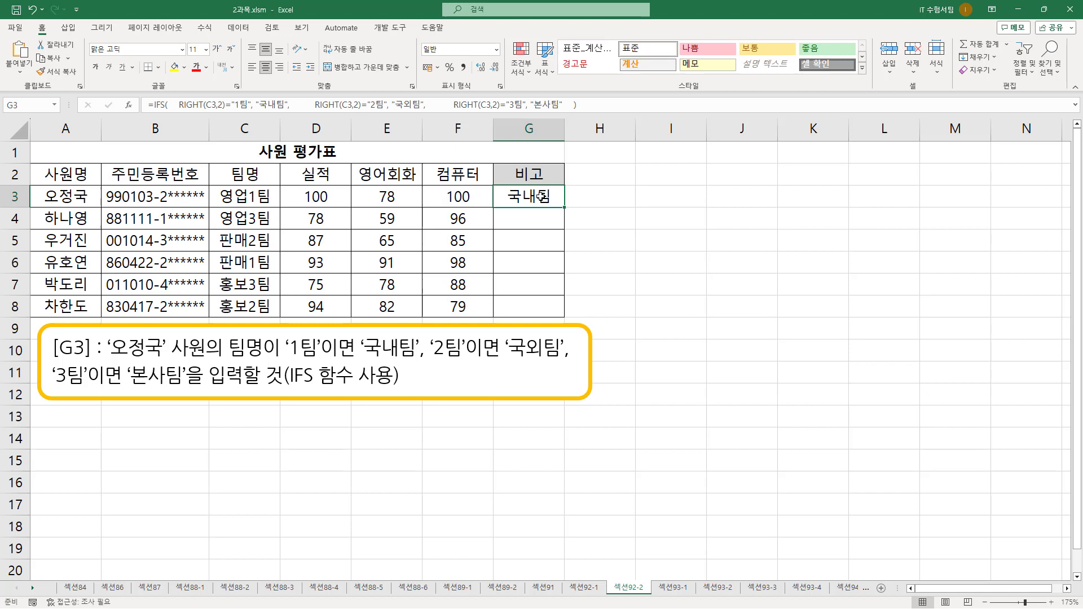
pyautogui.click(593, 105)
pyautogui.press('Escape')
pyautogui.click(152, 434)
pyautogui.write('=IFS( RIGHT(C3,2)="1팀", "국내팀", RIGHT(C3,2)="2팀", "국외팀", RIGHT(C3,2)="3팀", "본사팀" )')
pyautogui.press('Return')
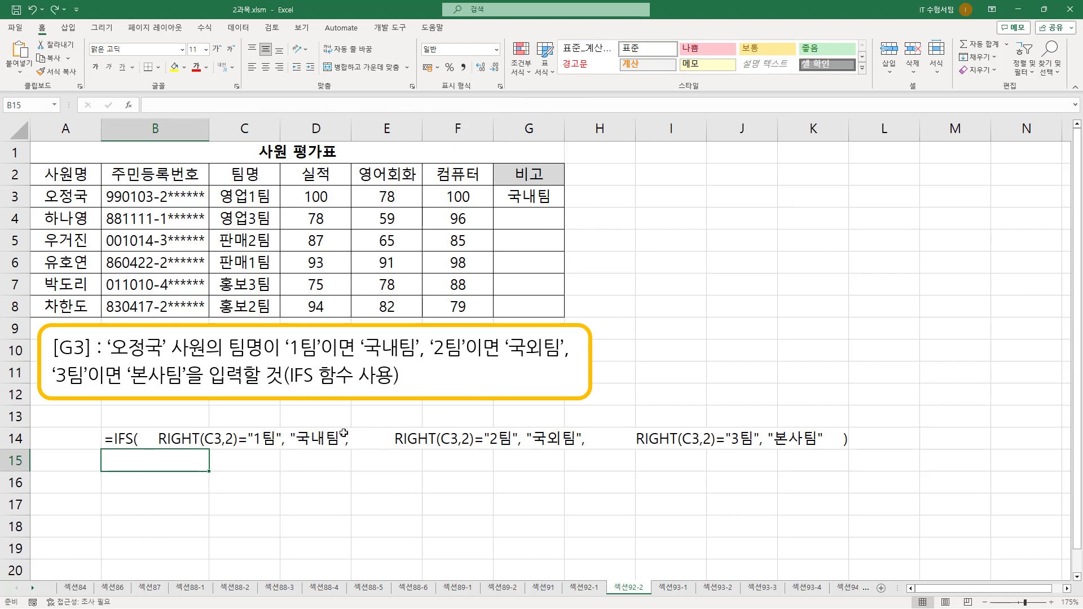
# Examine the three RIGHT conditions in the B14 formula text, focusing on the 3팀 condition
pyautogui.moveTo(158, 448)
pyautogui.mouseDown()
pyautogui.moveTo(304, 450)
pyautogui.moveTo(275, 450)
pyautogui.mouseUp()
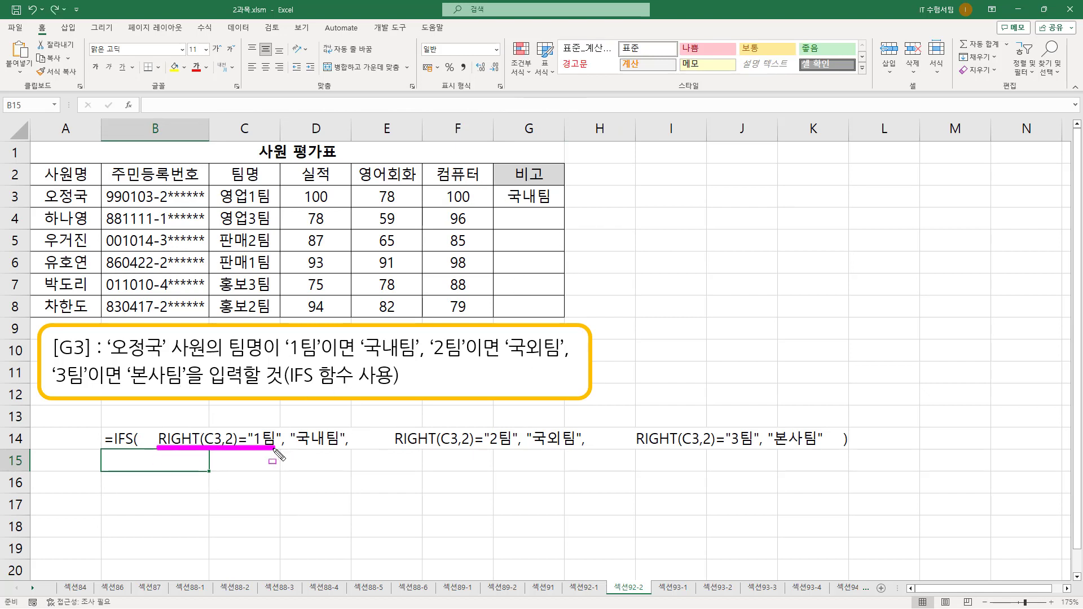
pyautogui.moveTo(391, 449); pyautogui.dragTo(511, 449)
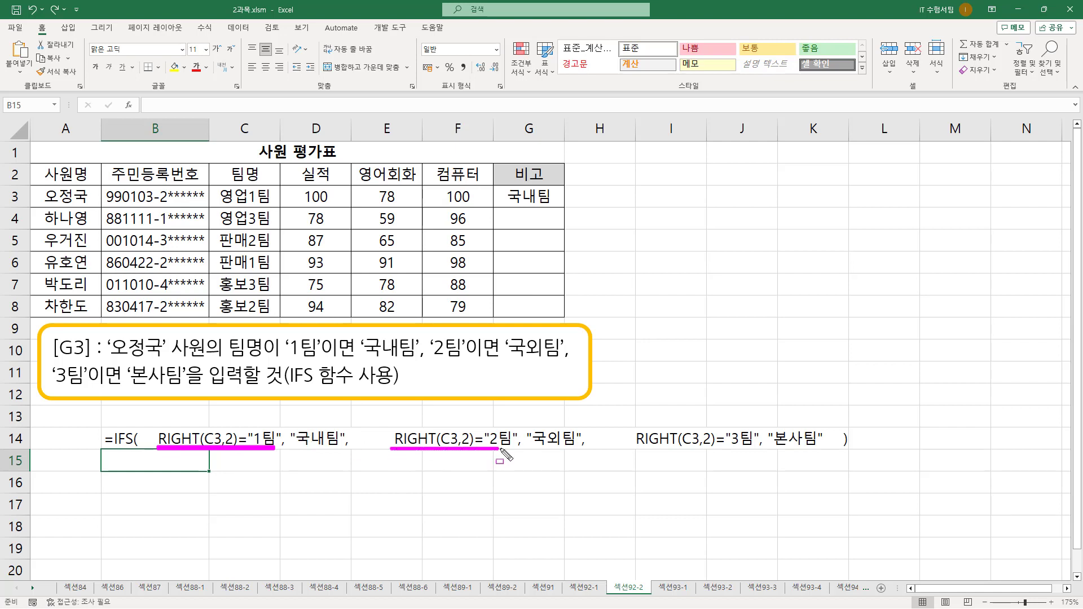
pyautogui.moveTo(632, 449); pyautogui.dragTo(755, 450)
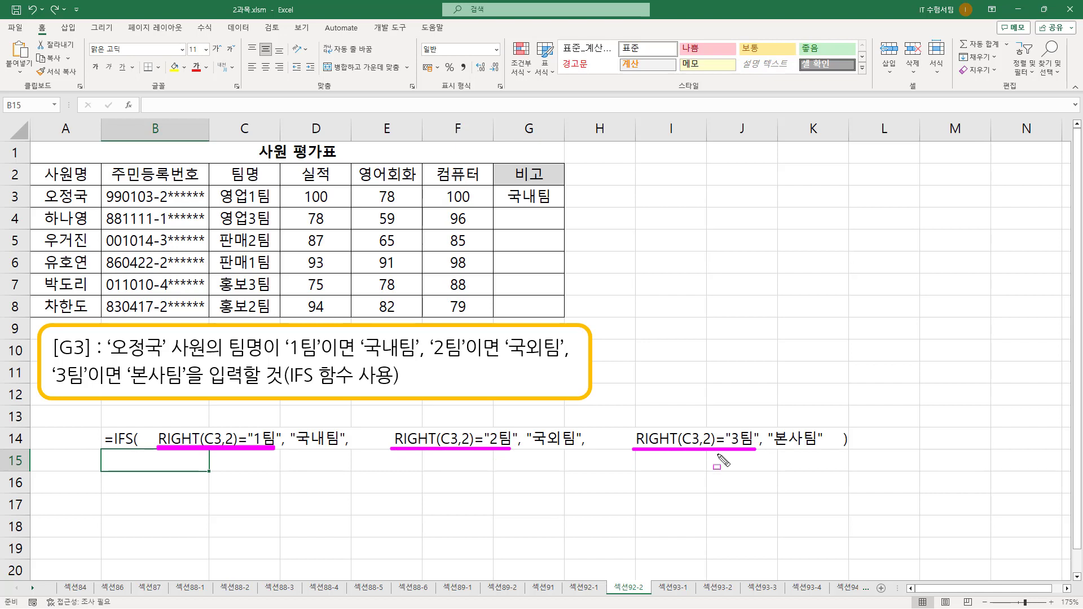
pyautogui.moveTo(633, 420)
pyautogui.mouseDown()
pyautogui.moveTo(678, 462)
pyautogui.moveTo(760, 474)
pyautogui.moveTo(767, 465)
pyautogui.mouseUp()
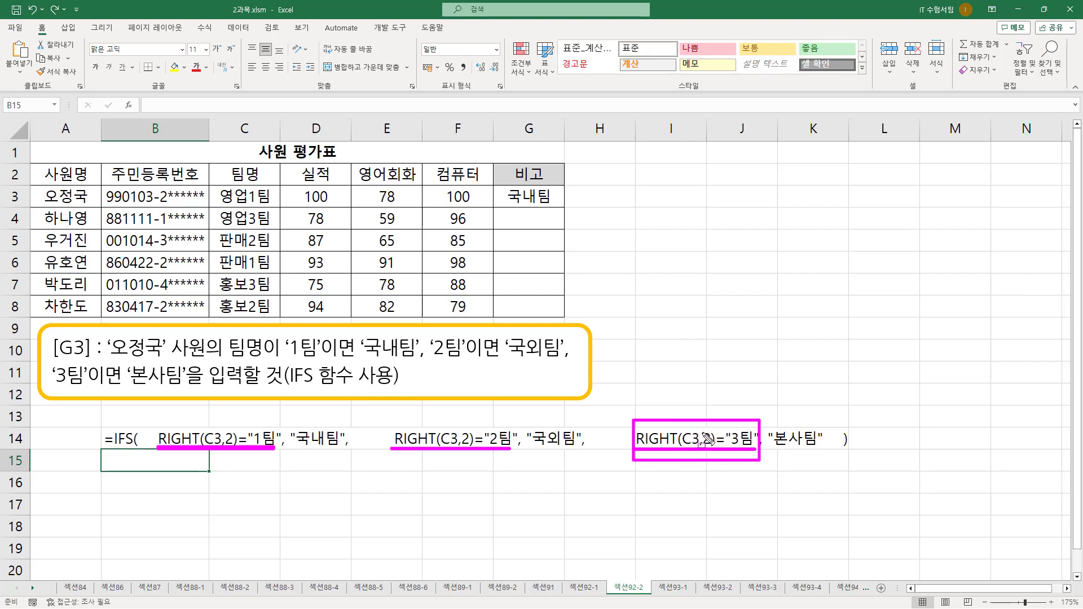
# Replace the third condition of the IFS formula in G3, RIGHT(C3,2)="3팀", with TRUE and commit the formula
pyautogui.click(533, 198)
pyautogui.doubleClick(533, 198)
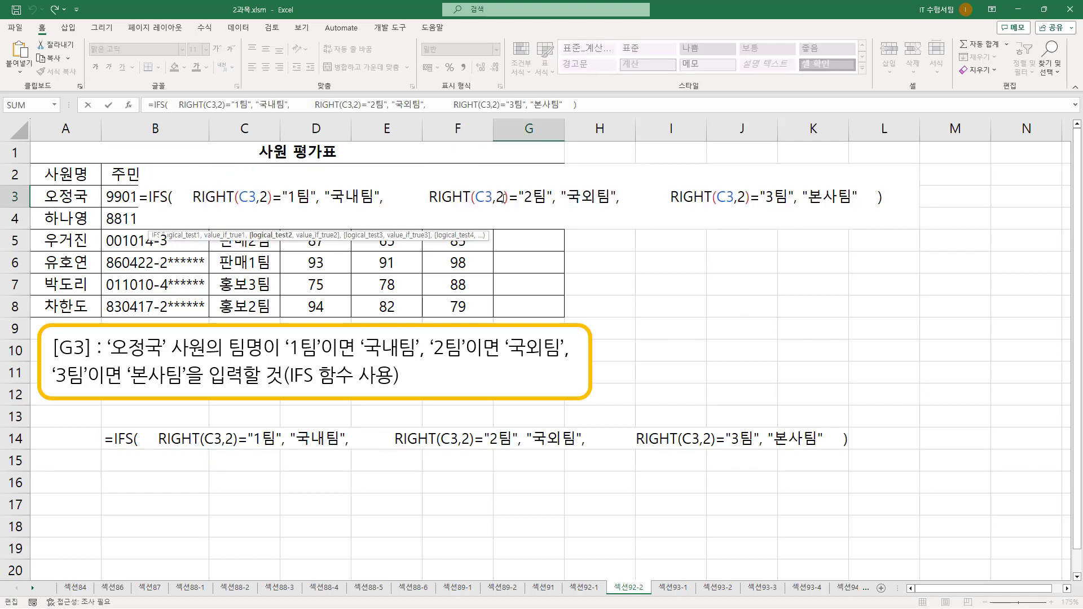
pyautogui.click(138, 196)
pyautogui.doubleClick(508, 198)
pyautogui.moveTo(204, 198); pyautogui.dragTo(323, 199)
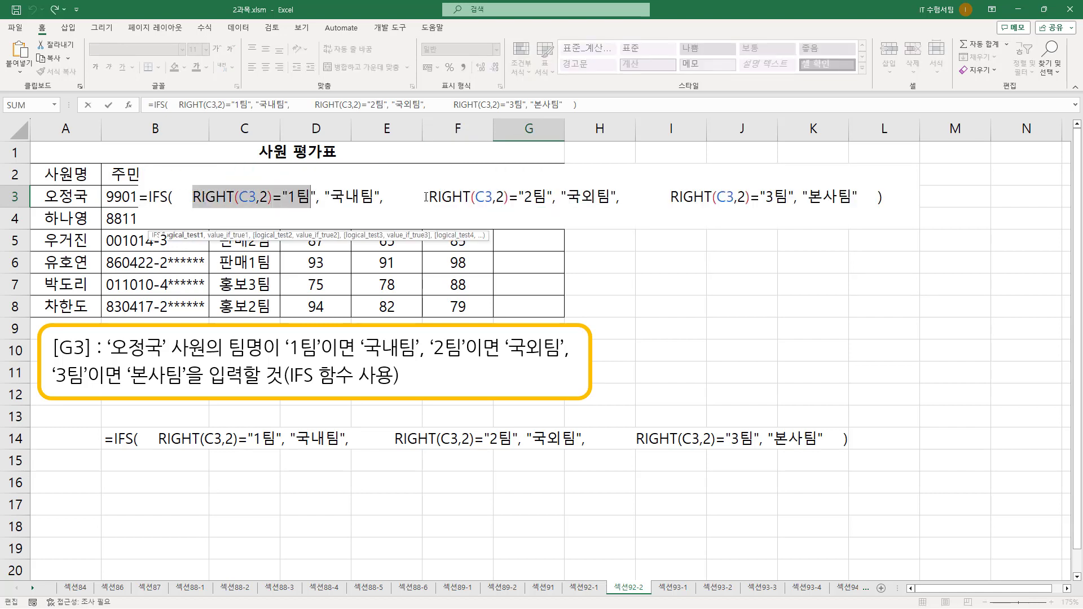
pyautogui.moveTo(426, 196); pyautogui.dragTo(548, 197)
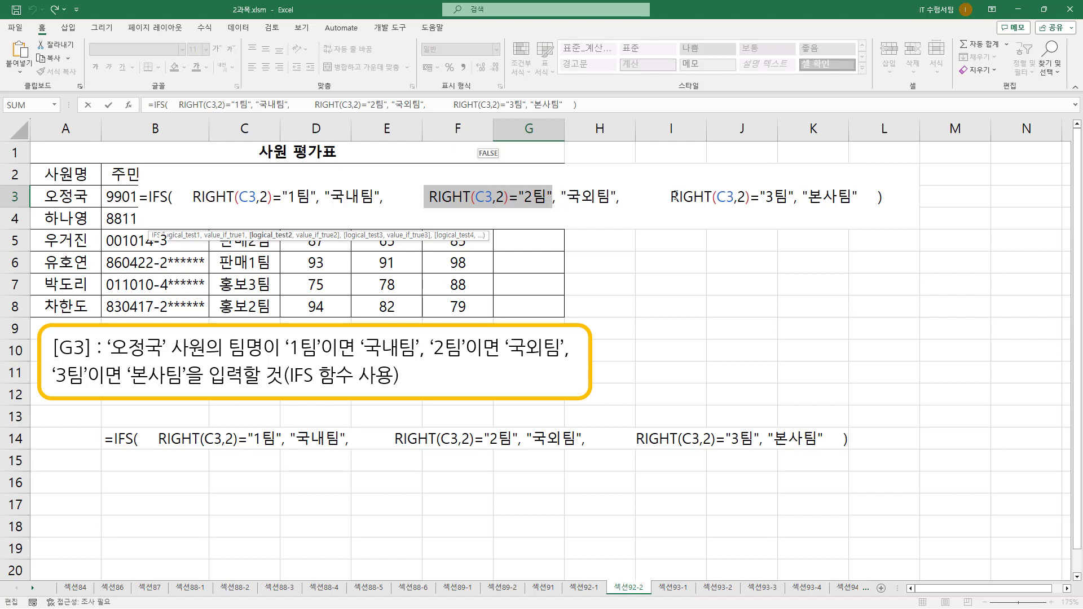
pyautogui.moveTo(672, 197); pyautogui.dragTo(794, 197)
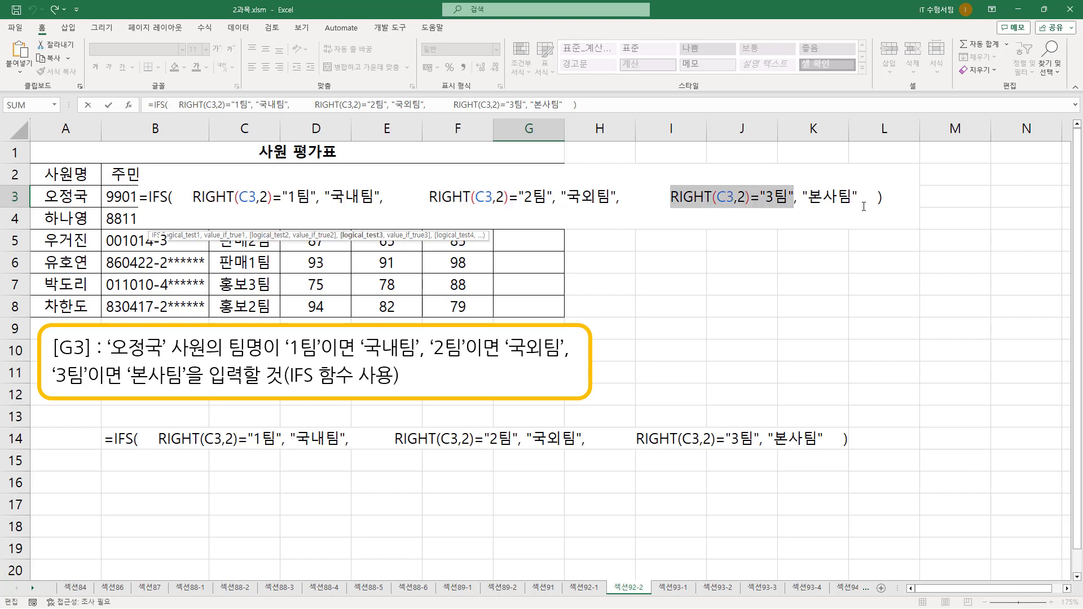
pyautogui.write('ㅅ')
pyautogui.press('BackSpace')
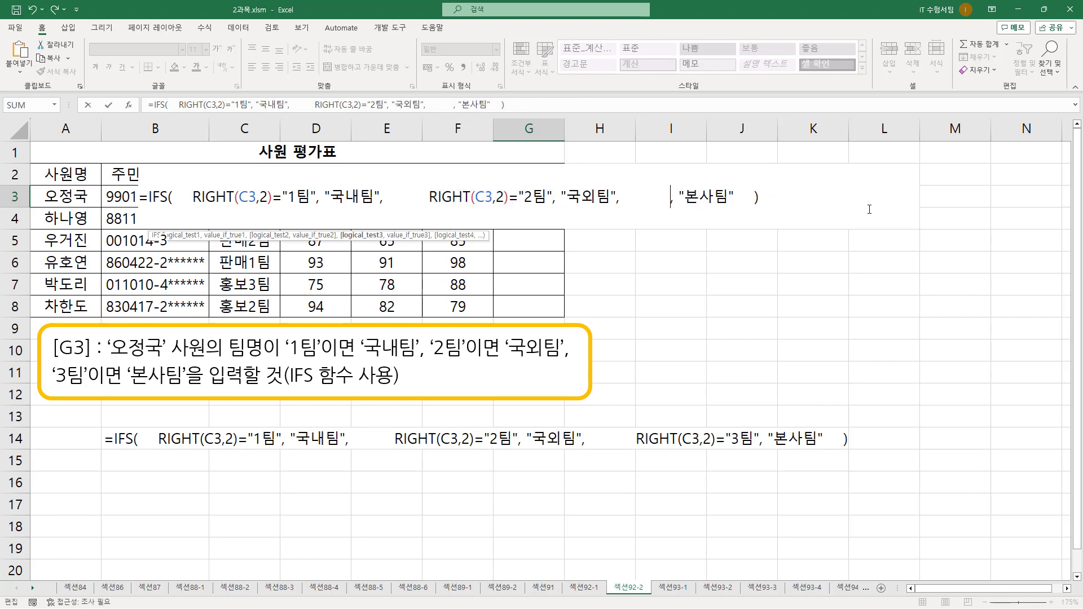
pyautogui.write('TRUE')
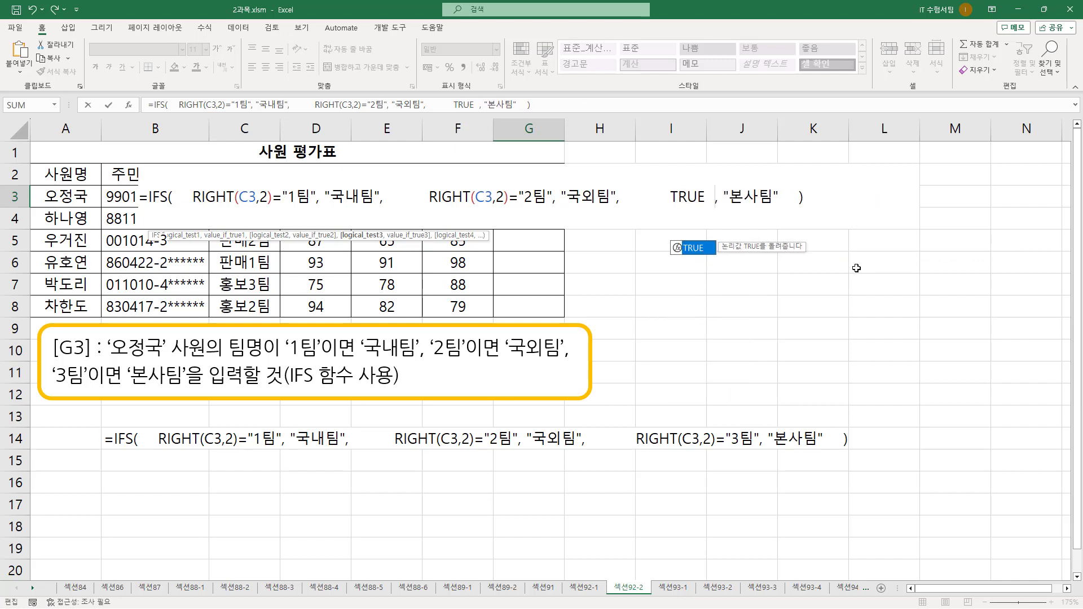
pyautogui.press('Return')
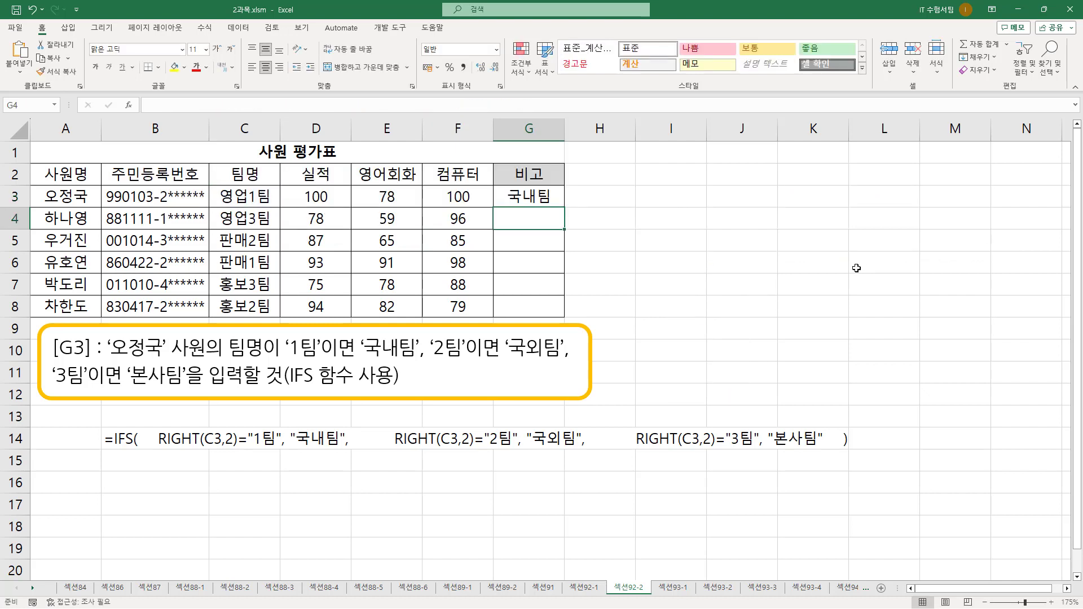
# Change the team name in C3 to 영업3팀 and check the G3 result against the 3팀 rule
pyautogui.click(539, 192)
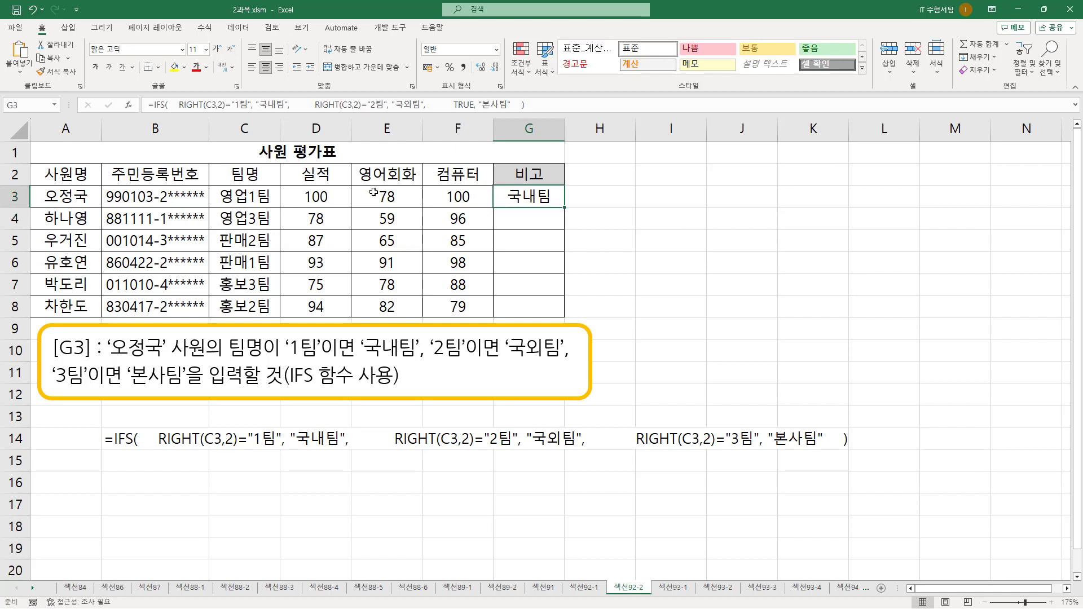
pyautogui.doubleClick(263, 196)
pyautogui.press('BackSpace')
pyautogui.write('3')
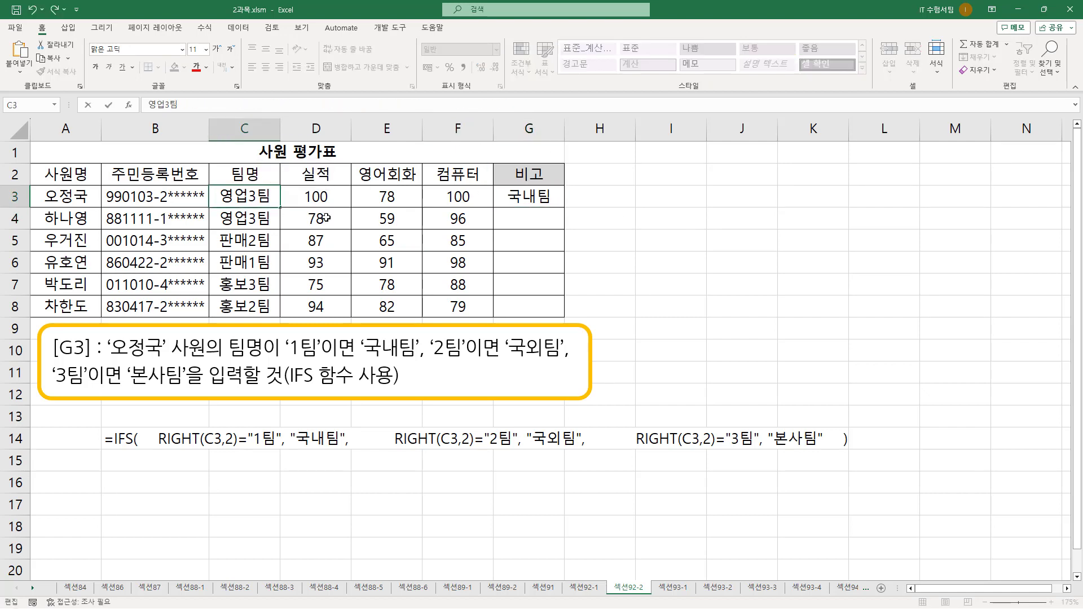
pyautogui.press('Return')
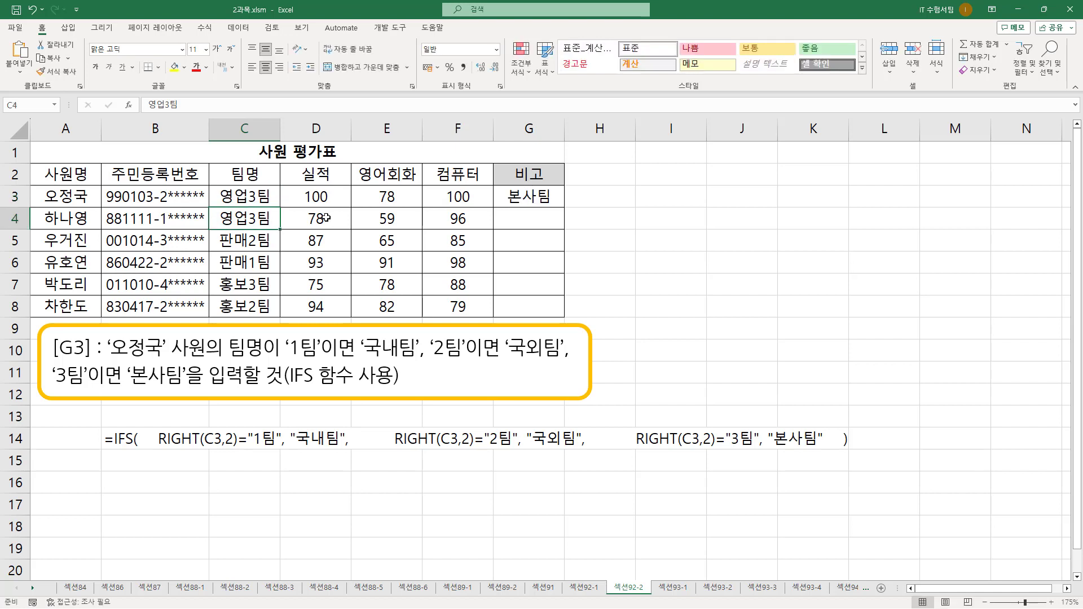
pyautogui.moveTo(240, 205); pyautogui.dragTo(275, 204)
pyautogui.moveTo(500, 205); pyautogui.dragTo(552, 205)
pyautogui.moveTo(43, 387); pyautogui.dragTo(181, 386)
# Copy the IFS formula with the TRUE condition from G3 and enter it as plain text in B15
pyautogui.click(528, 196)
pyautogui.click(535, 109)
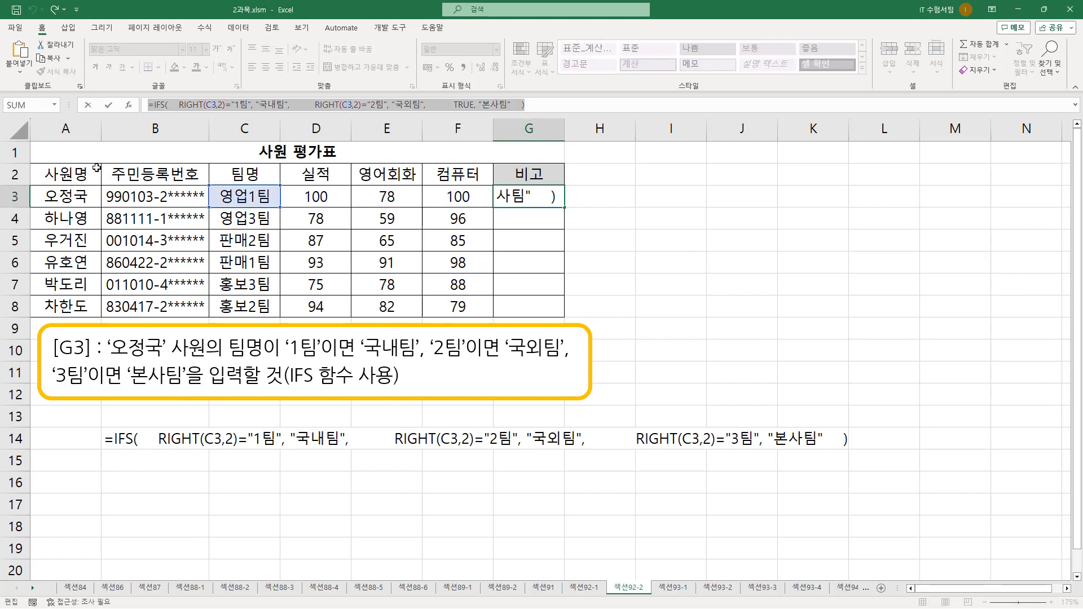
pyautogui.click(134, 458)
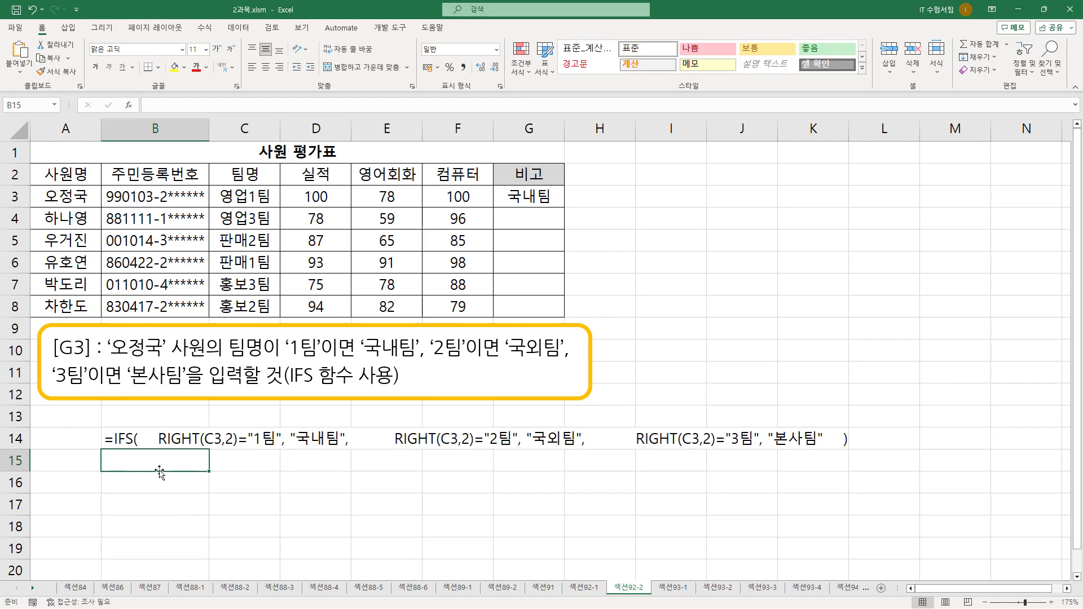
pyautogui.write("'")
pyautogui.write('=IFS(     RIGHT(C3,2)="1팀", "국내팀",           RIGHT(C3,2)="2팀", "국외팀",            TRUE, "본사팀"     )')
pyautogui.press('Return')
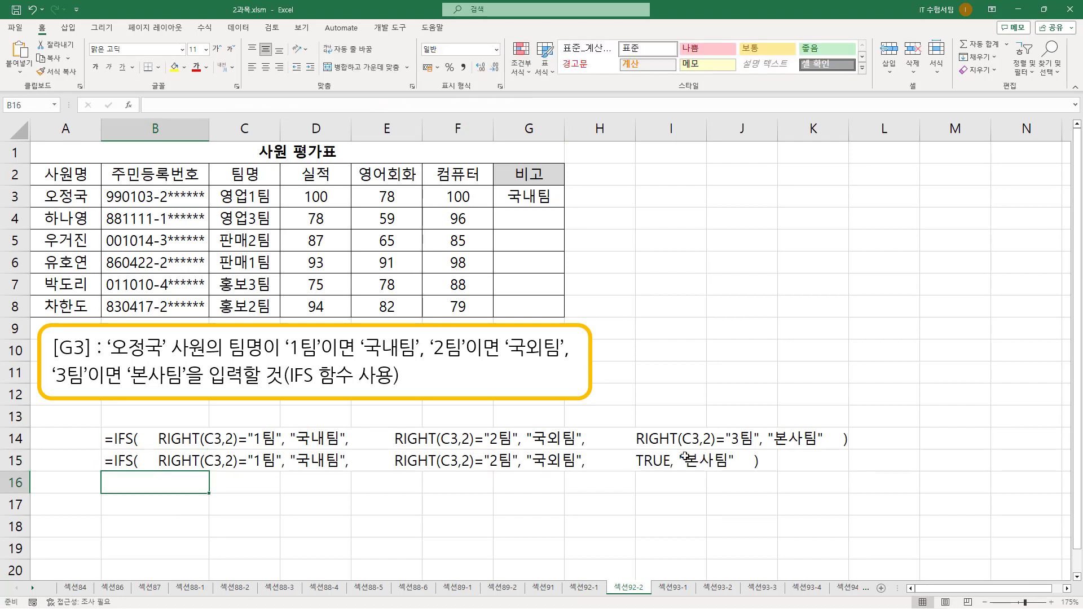
# Compare the third conditions of the two IFS formula texts in B14 and B15 and check the result cell G3
pyautogui.moveTo(633, 448); pyautogui.dragTo(753, 448)
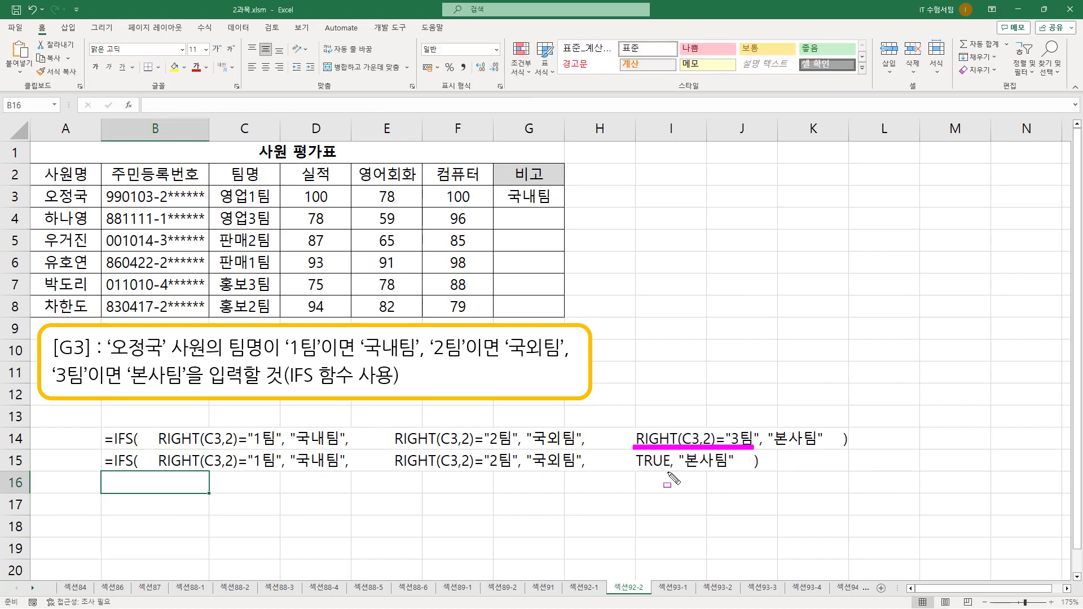
pyautogui.moveTo(635, 468); pyautogui.dragTo(664, 469)
pyautogui.moveTo(496, 186)
pyautogui.mouseDown()
pyautogui.moveTo(527, 208)
pyautogui.moveTo(562, 207)
pyautogui.mouseUp()
pyautogui.press('Escape')
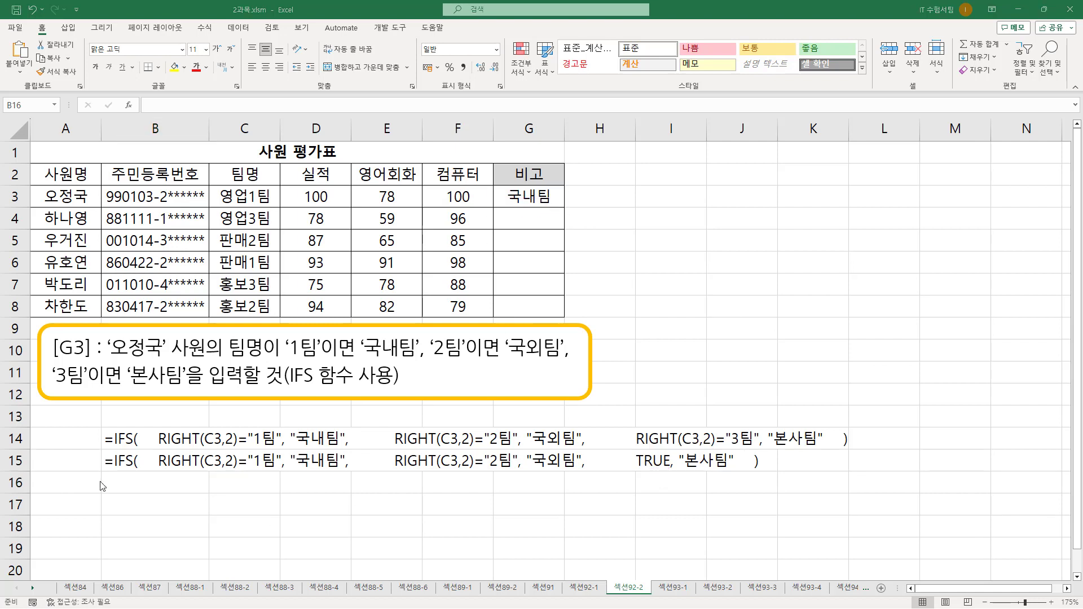
pyautogui.moveTo(93, 422)
pyautogui.mouseDown()
pyautogui.moveTo(105, 489)
pyautogui.moveTo(778, 499)
pyautogui.moveTo(870, 482)
pyautogui.mouseUp()
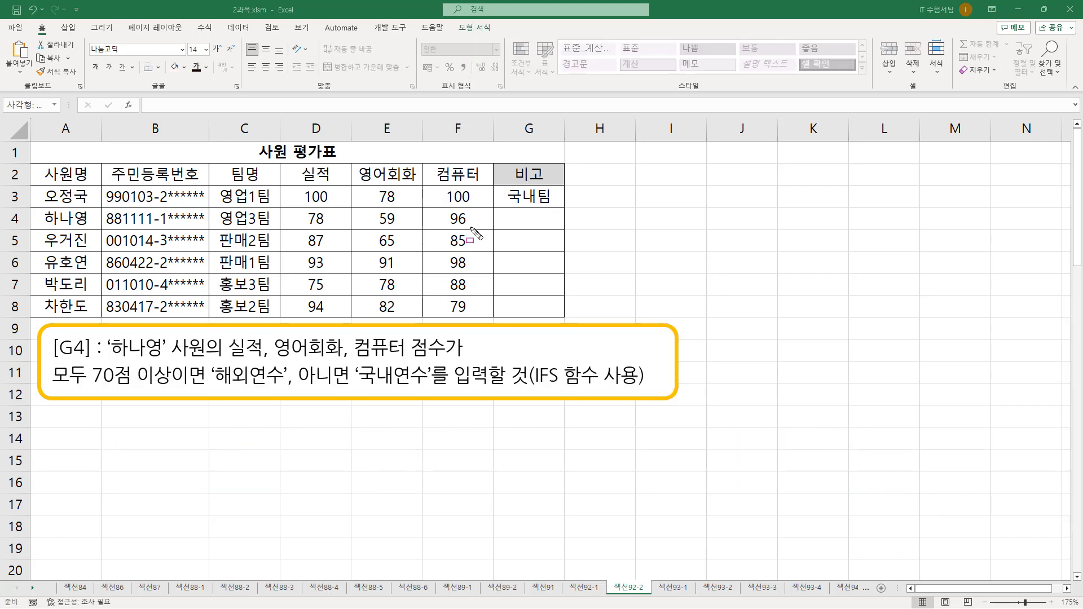
# Read which cell the G4 task fills and which employee and 실적, 영어회화 and 컴퓨터 scores in row 4 it uses
pyautogui.moveTo(49, 332); pyautogui.dragTo(95, 360)
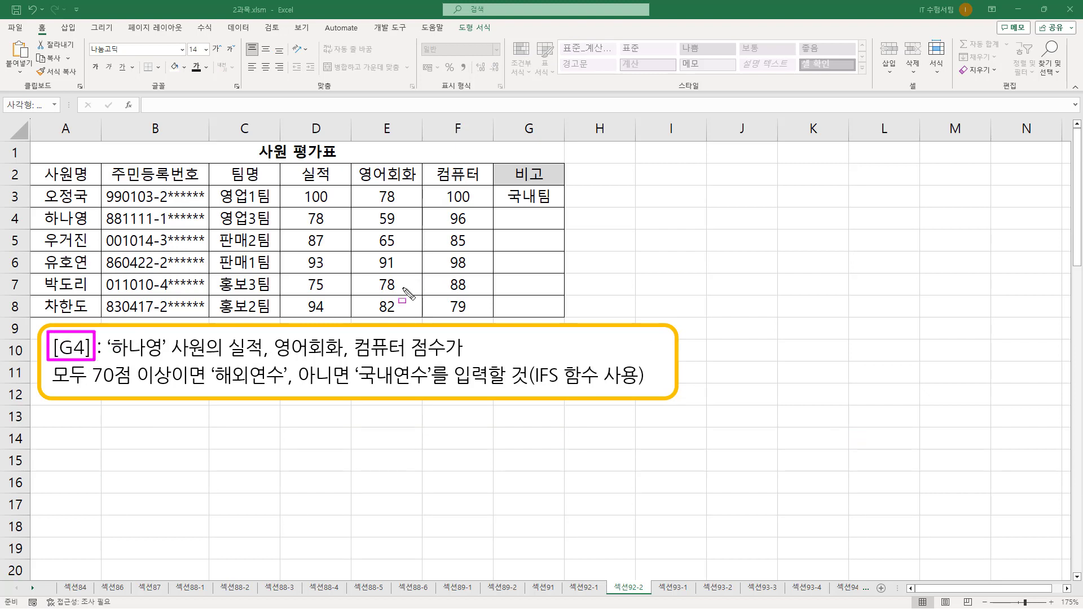
pyautogui.moveTo(498, 210); pyautogui.dragTo(557, 226)
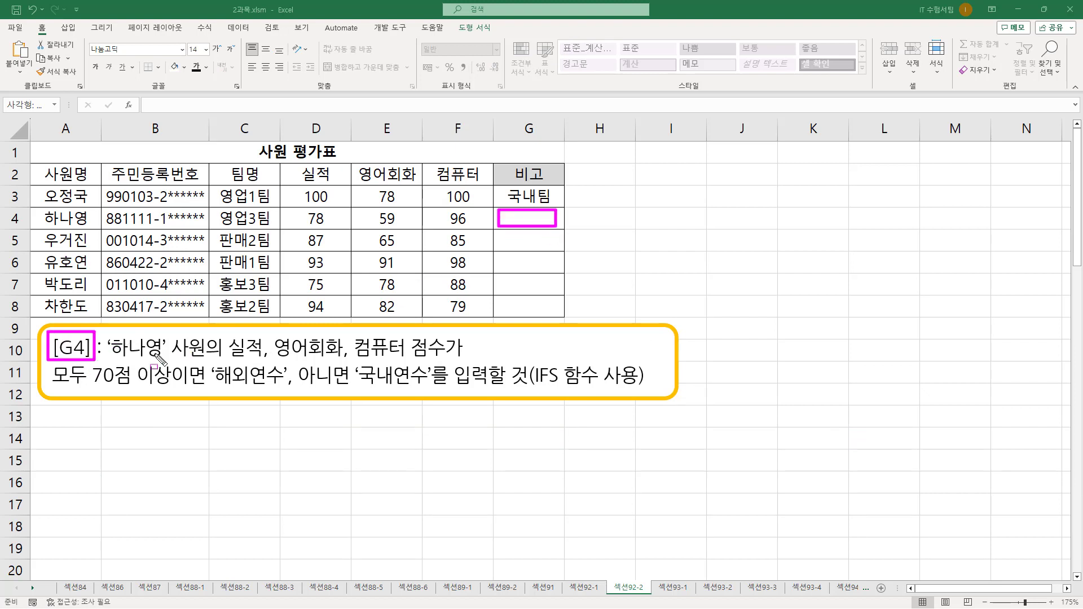
pyautogui.moveTo(109, 357); pyautogui.dragTo(461, 358)
pyautogui.press('Escape')
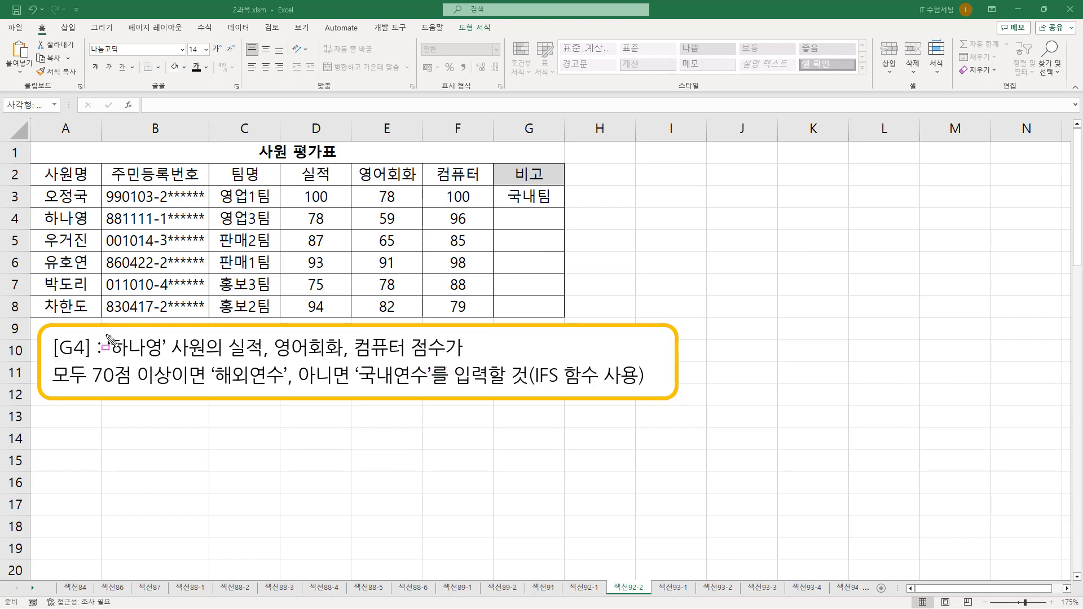
pyautogui.moveTo(106, 334); pyautogui.dragTo(169, 359)
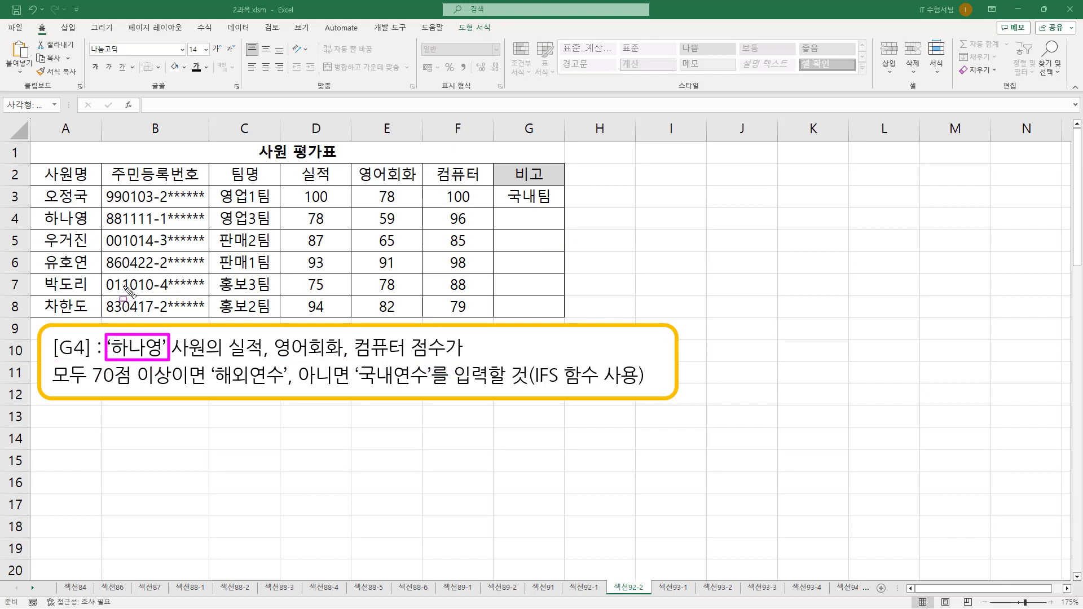
pyautogui.moveTo(44, 225); pyautogui.dragTo(92, 224)
pyautogui.moveTo(225, 359); pyautogui.dragTo(410, 358)
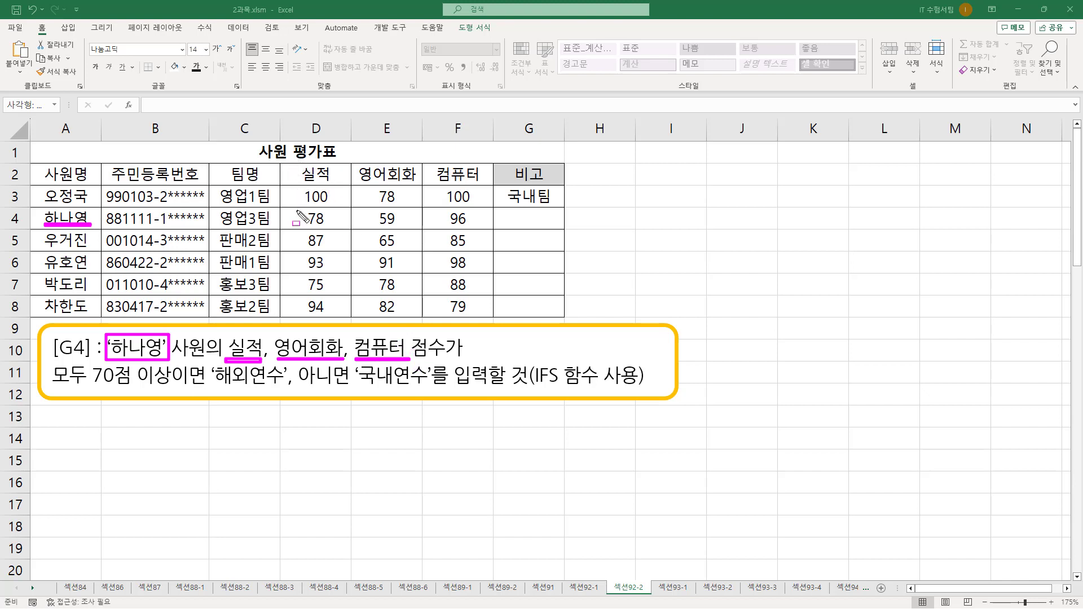
pyautogui.moveTo(293, 208); pyautogui.dragTo(491, 229)
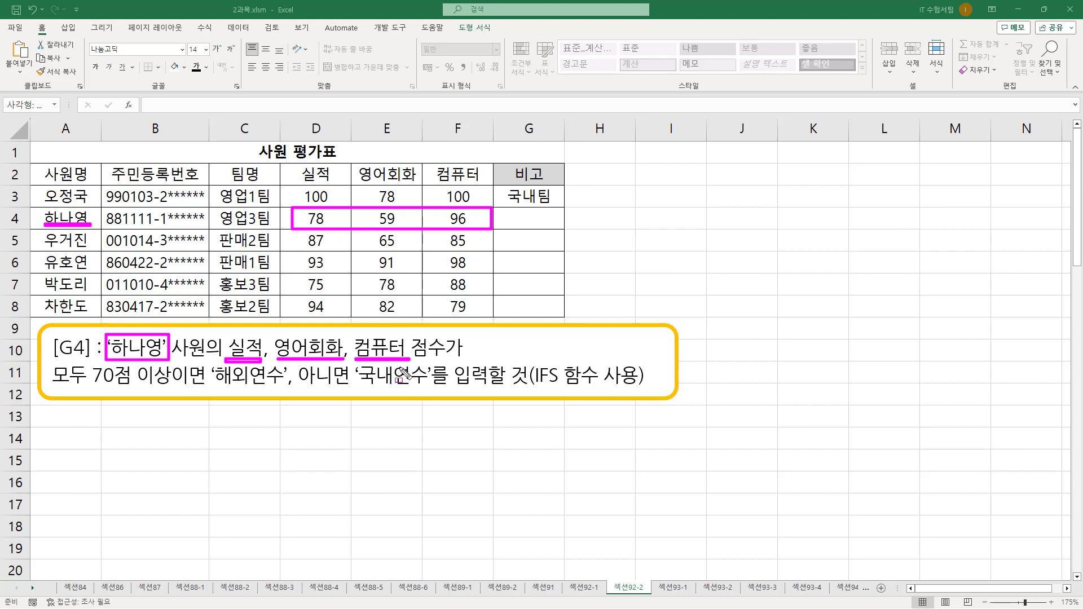
# Read the G4 rule for 해외연수 and 국내연수 and check the three row 4 scores against the all-at-least-70 condition
pyautogui.moveTo(57, 387)
pyautogui.mouseDown()
pyautogui.moveTo(169, 389)
pyautogui.moveTo(172, 364)
pyautogui.moveTo(283, 387)
pyautogui.mouseUp()
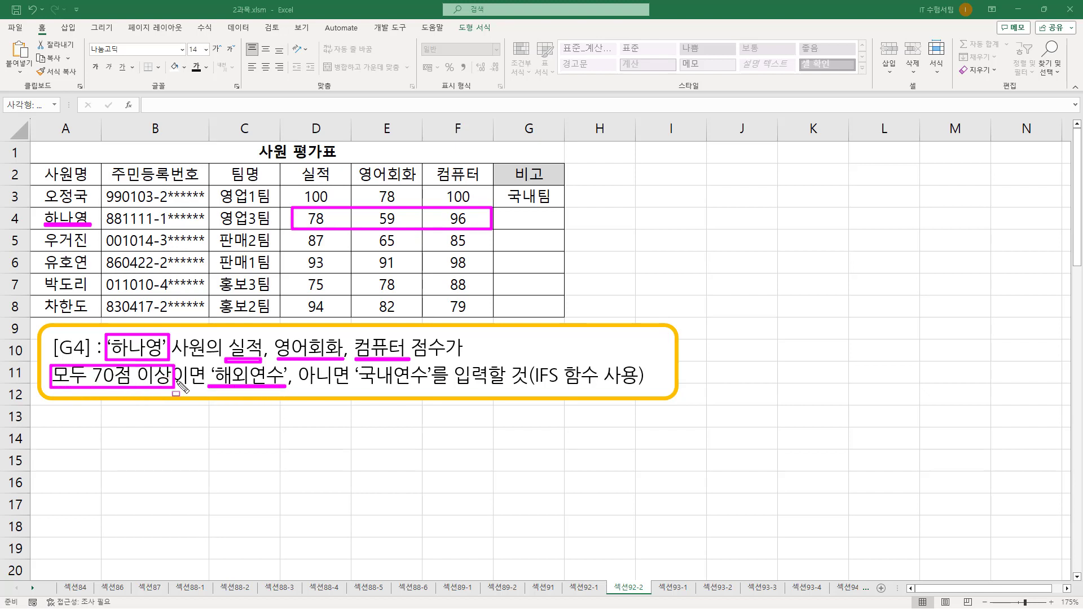
pyautogui.moveTo(296, 387); pyautogui.dragTo(427, 385)
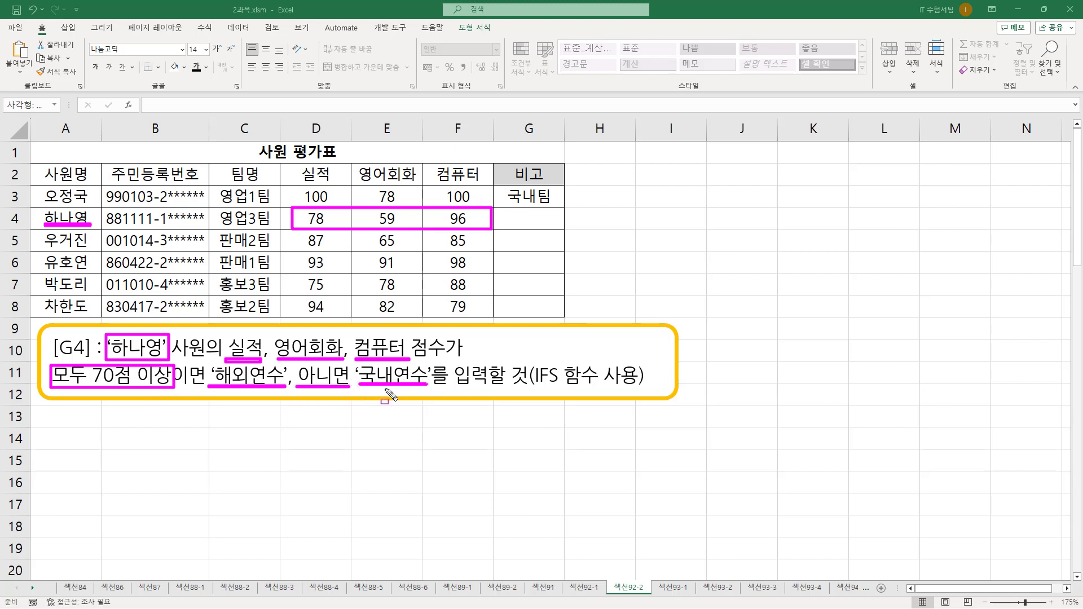
pyautogui.moveTo(531, 362); pyautogui.dragTo(644, 392)
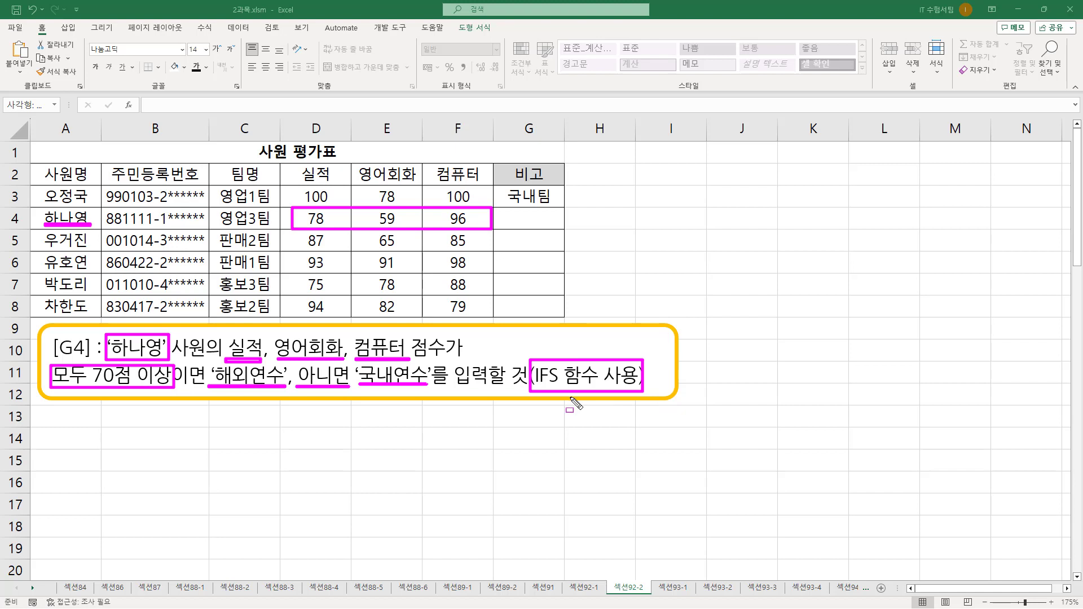
pyautogui.moveTo(303, 209)
pyautogui.mouseDown()
pyautogui.moveTo(315, 228)
pyautogui.moveTo(398, 228)
pyautogui.mouseUp()
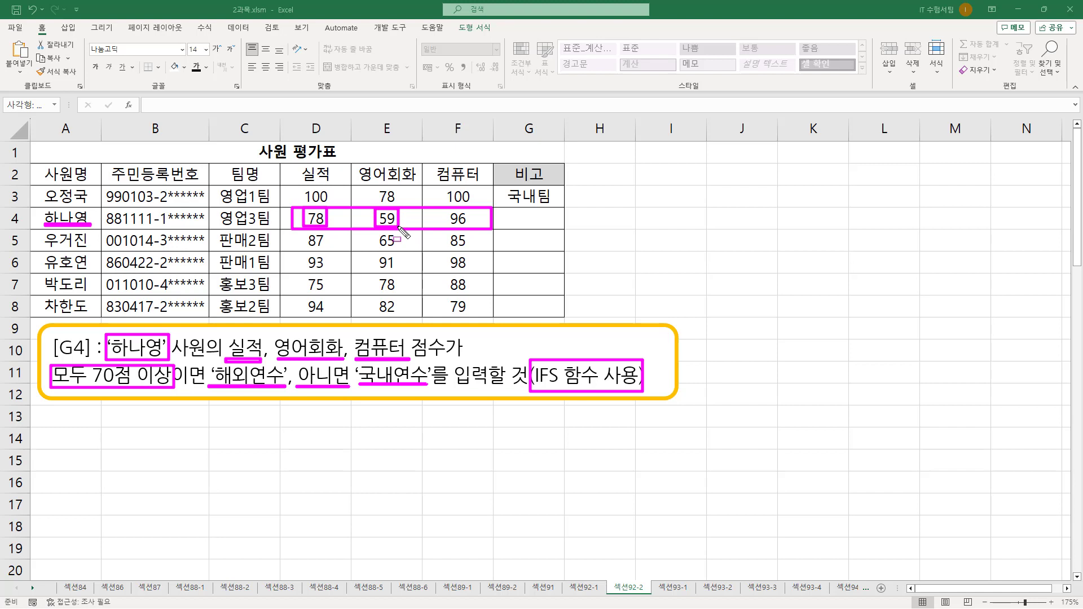
pyautogui.moveTo(445, 209); pyautogui.dragTo(479, 229)
pyautogui.moveTo(49, 394); pyautogui.dragTo(83, 393)
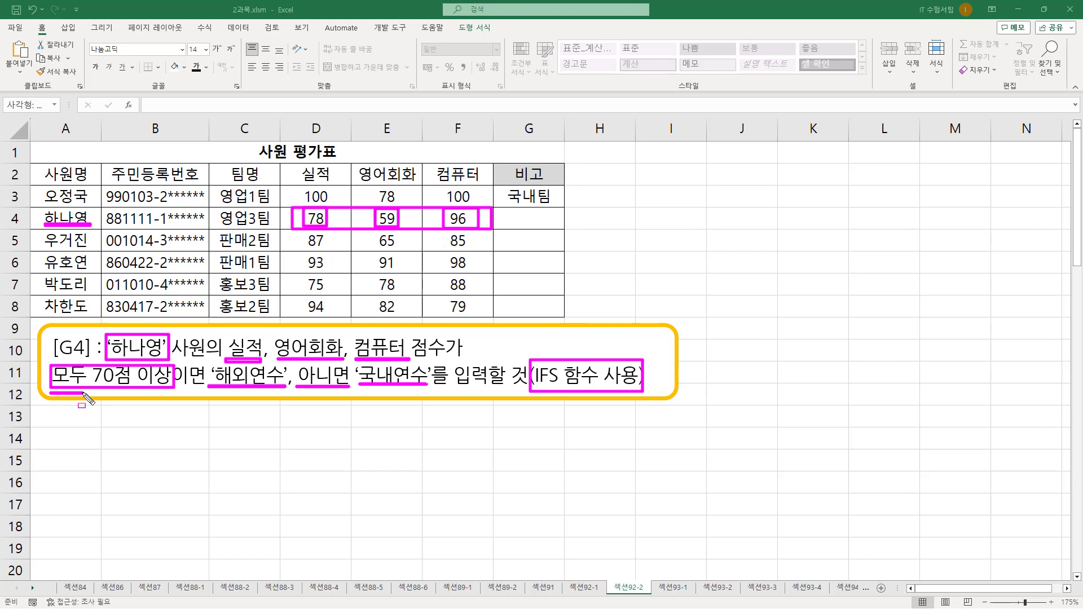
pyautogui.press('Escape')
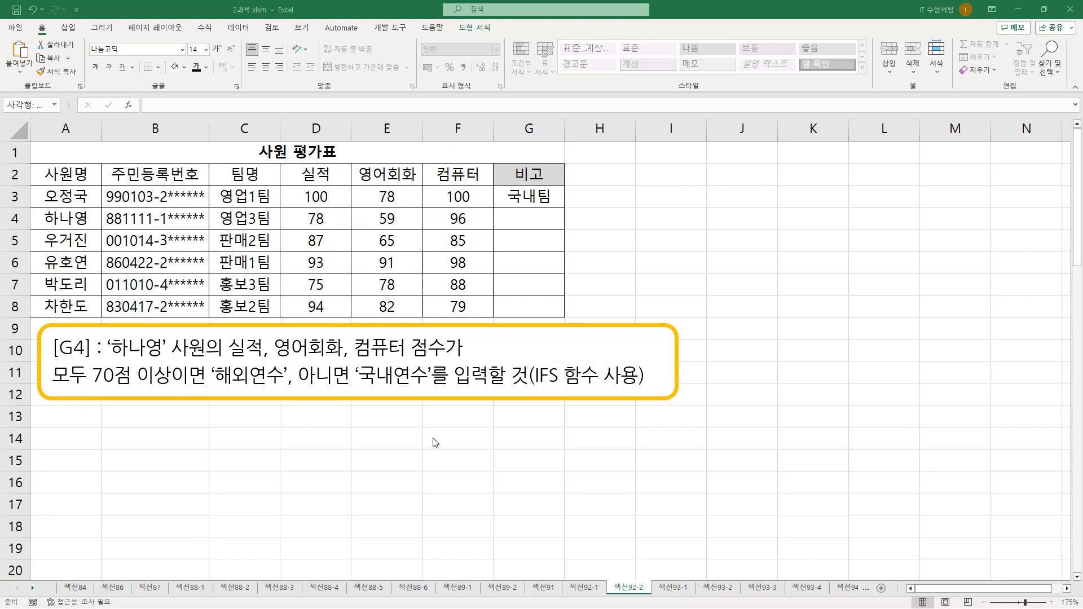
pyautogui.moveTo(74, 439); pyautogui.dragTo(157, 440)
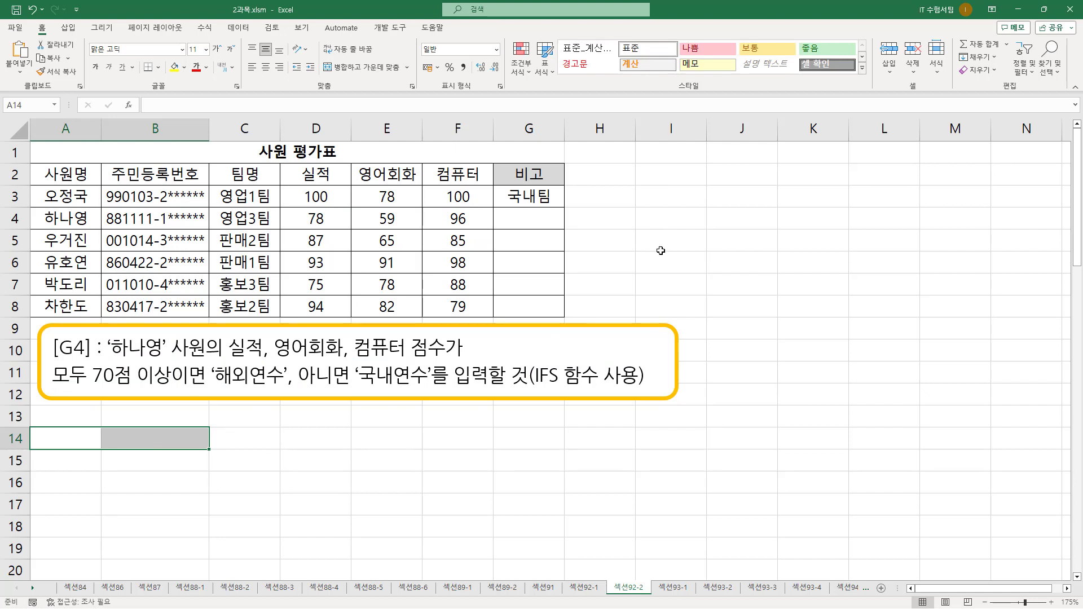
# Enter the syntax note AND(인수1, 인수2, 인수3....) as plain text in cell I5
pyautogui.click(643, 242)
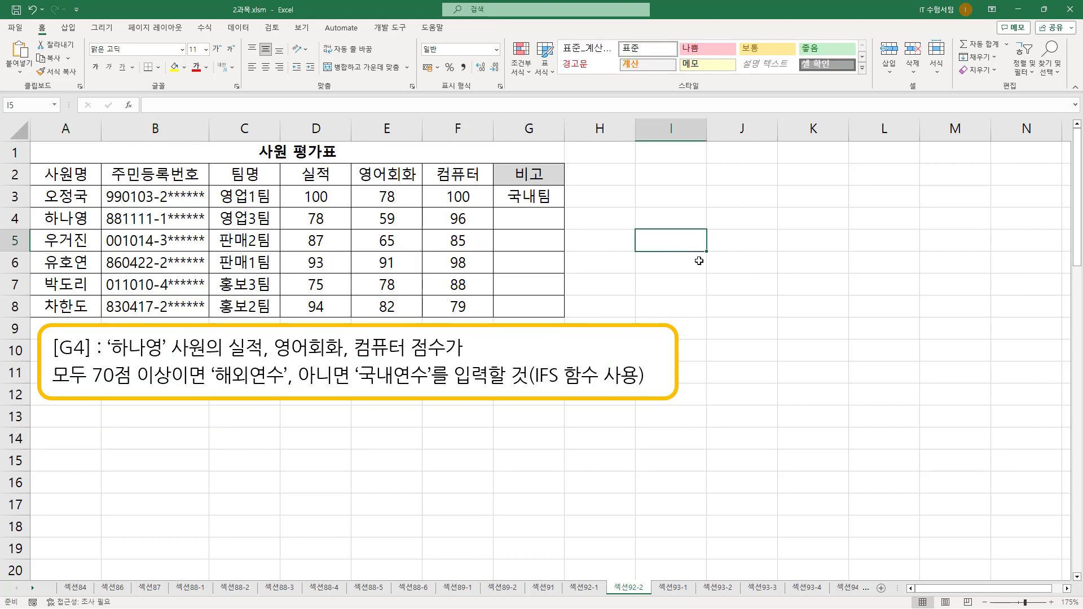
pyautogui.write('W')
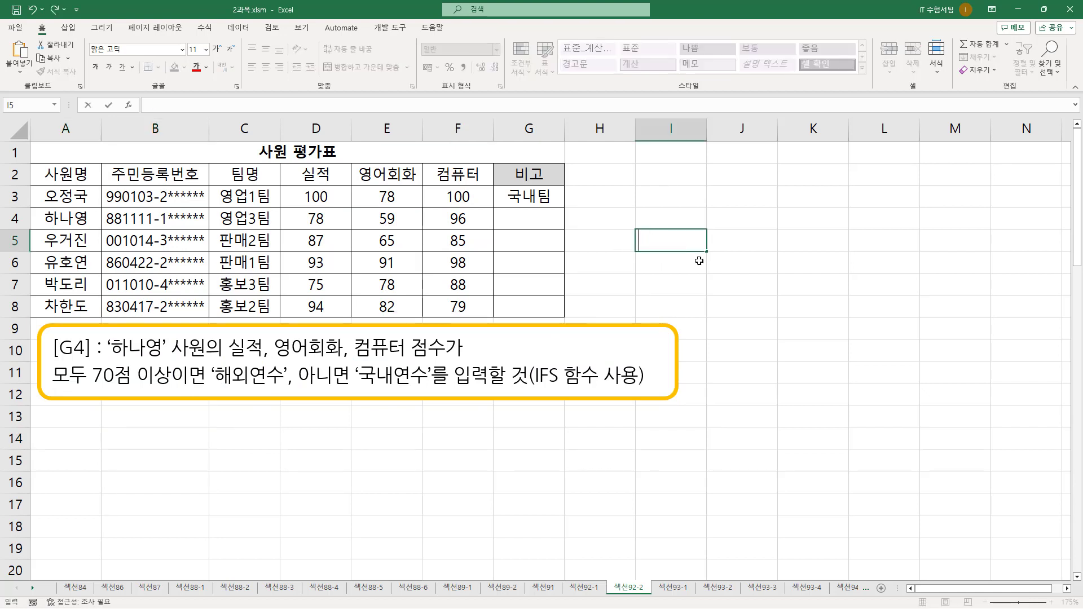
pyautogui.write('ㅈ')
pyautogui.write('AND(DLS')
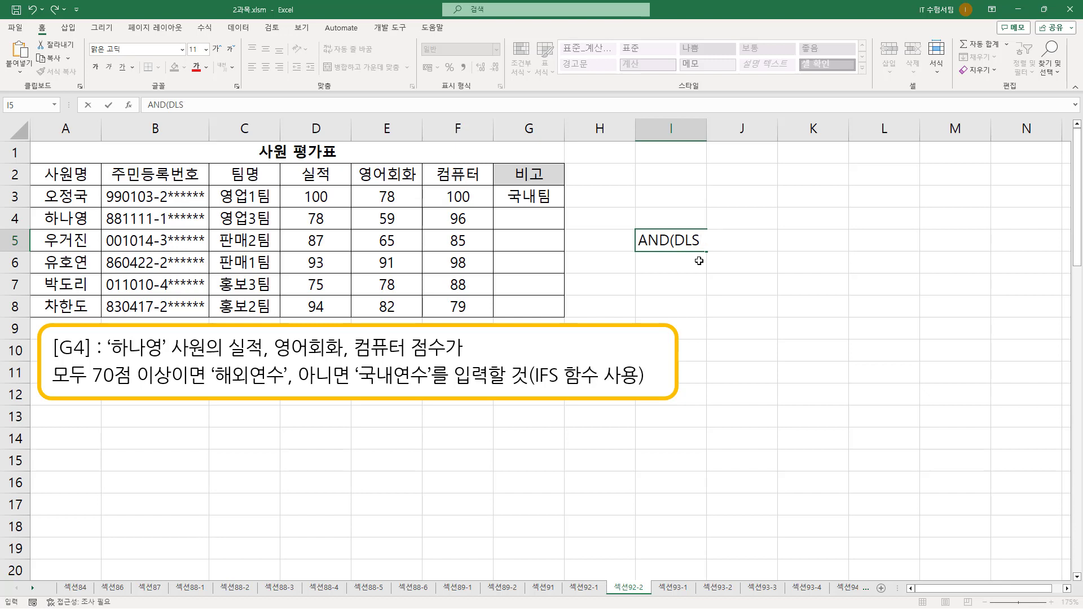
pyautogui.write('ㅅ')
pyautogui.write('ㄴ수 ')
pyautogui.write('1, 인수')
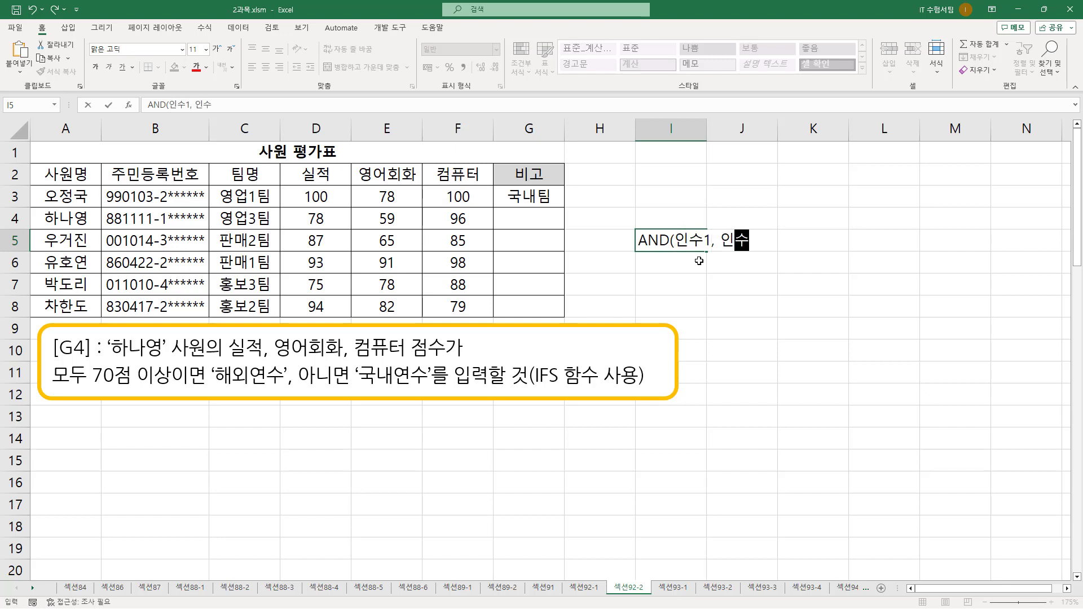
pyautogui.write('2, 인수')
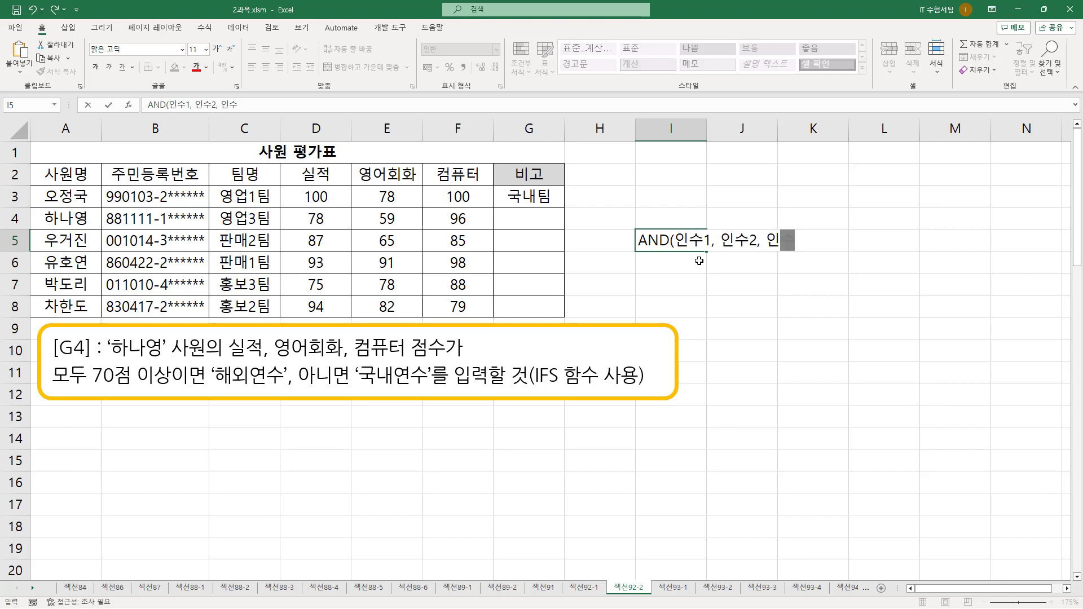
pyautogui.write('3....)')
pyautogui.press('Return')
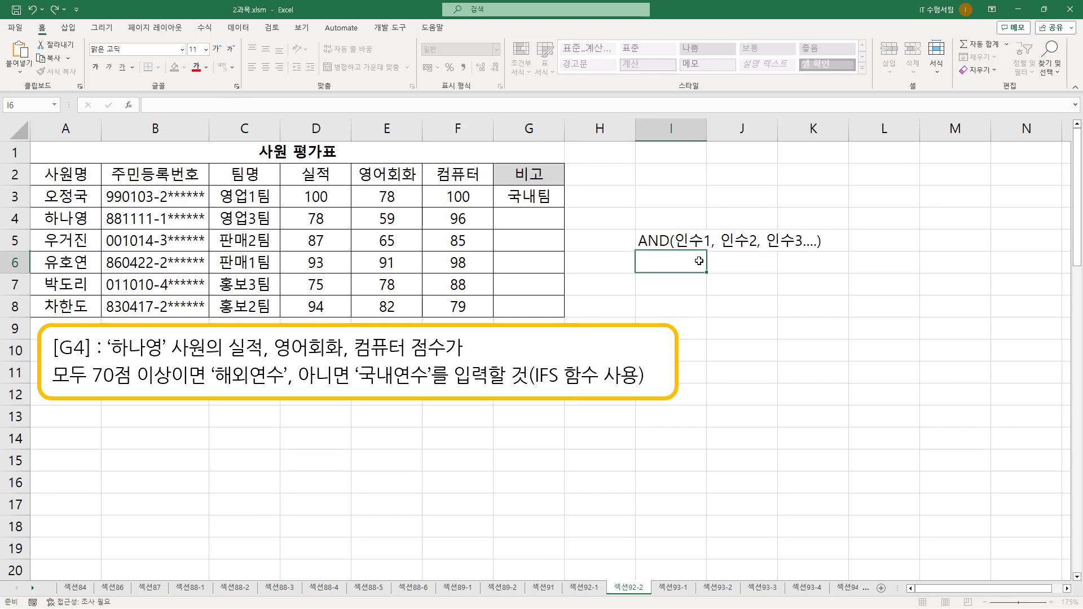
# Copy the AND syntax note from I5 to I6 and change its function name to OR
pyautogui.press('Up')
pyautogui.hotkey('ctrl', 'c')
pyautogui.click(699, 260)
pyautogui.hotkey('ctrl', 'v')
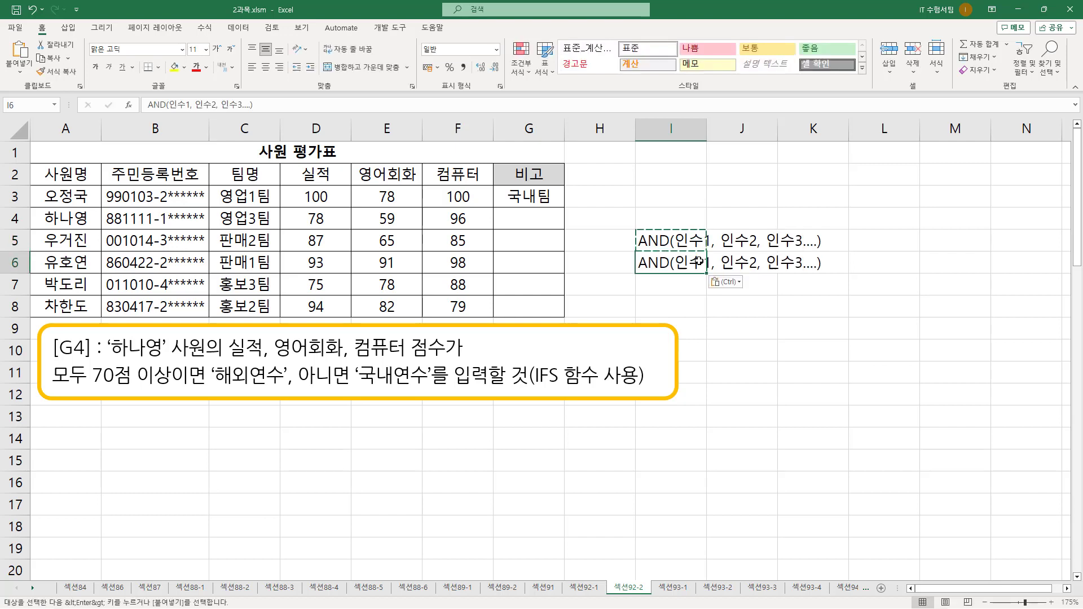
pyautogui.press('F2')
pyautogui.press('Home')
pyautogui.press('Delete')
pyautogui.press('Delete')
pyautogui.press('Delete')
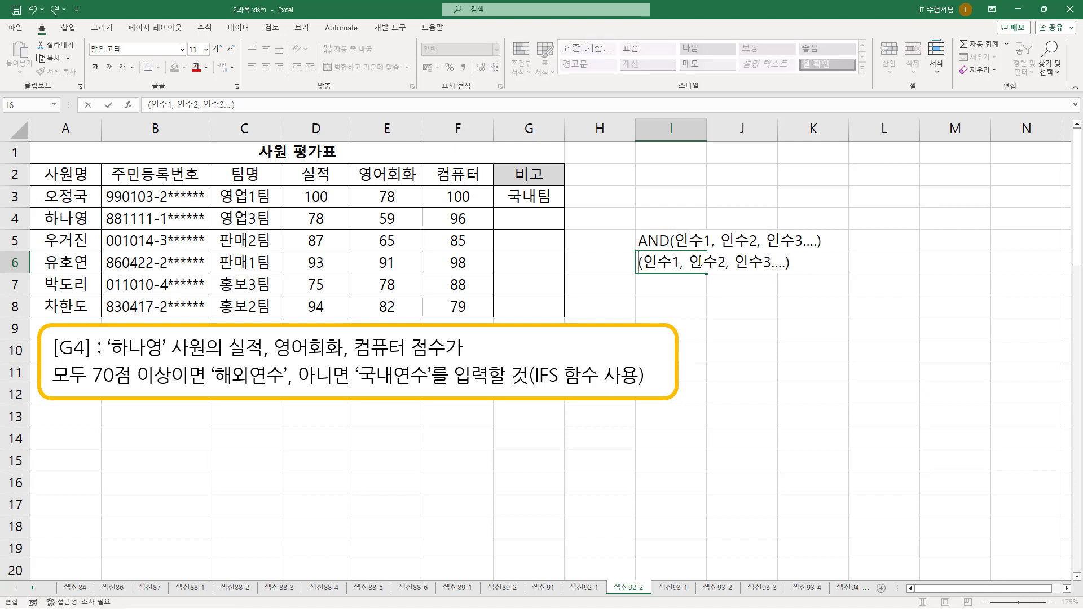
pyautogui.write('OR')
pyautogui.press('Return')
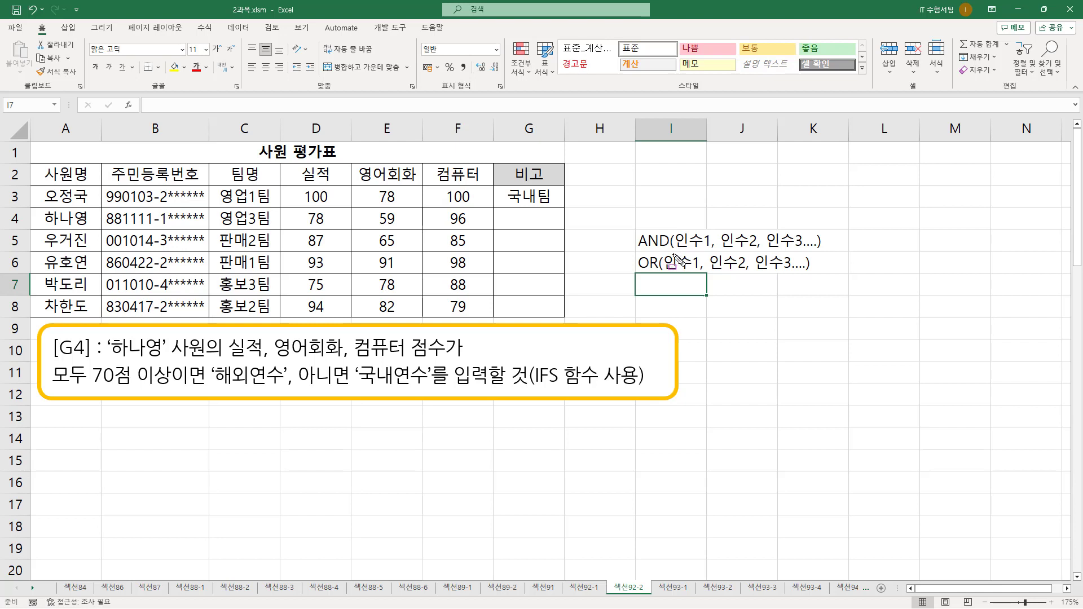
# Compare the AND and OR syntax notes in I5 and I6 with the "모두 70점 이상" condition of the G4 task
pyautogui.moveTo(671, 255); pyautogui.dragTo(817, 254)
pyautogui.moveTo(666, 273); pyautogui.dragTo(814, 273)
pyautogui.moveTo(634, 229)
pyautogui.mouseDown()
pyautogui.moveTo(657, 252)
pyautogui.moveTo(673, 229)
pyautogui.moveTo(814, 248)
pyautogui.mouseUp()
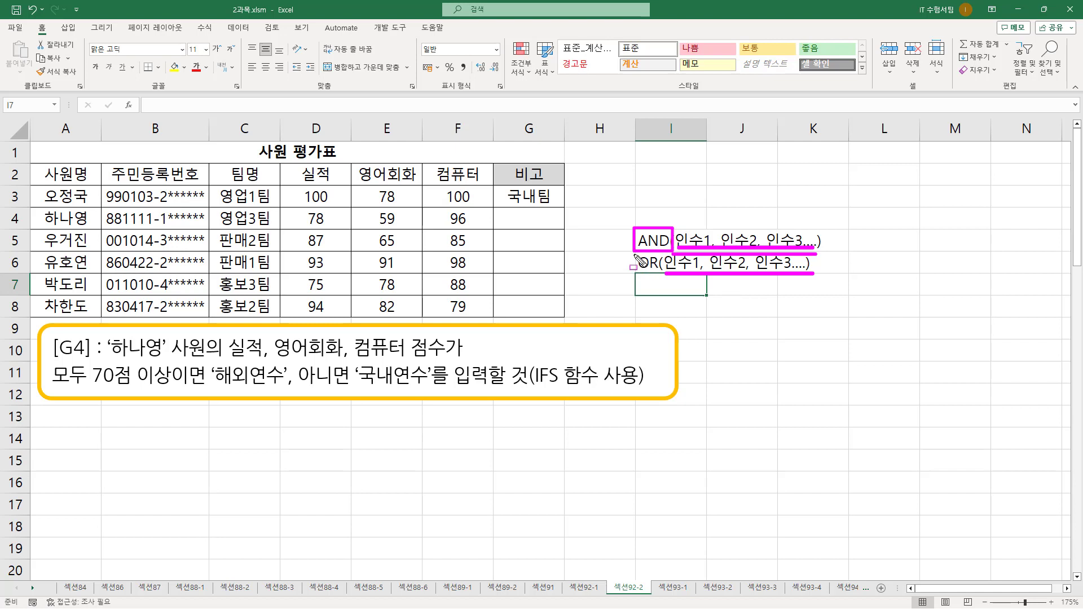
pyautogui.moveTo(633, 253); pyautogui.dragTo(661, 273)
pyautogui.moveTo(667, 269); pyautogui.dragTo(808, 268)
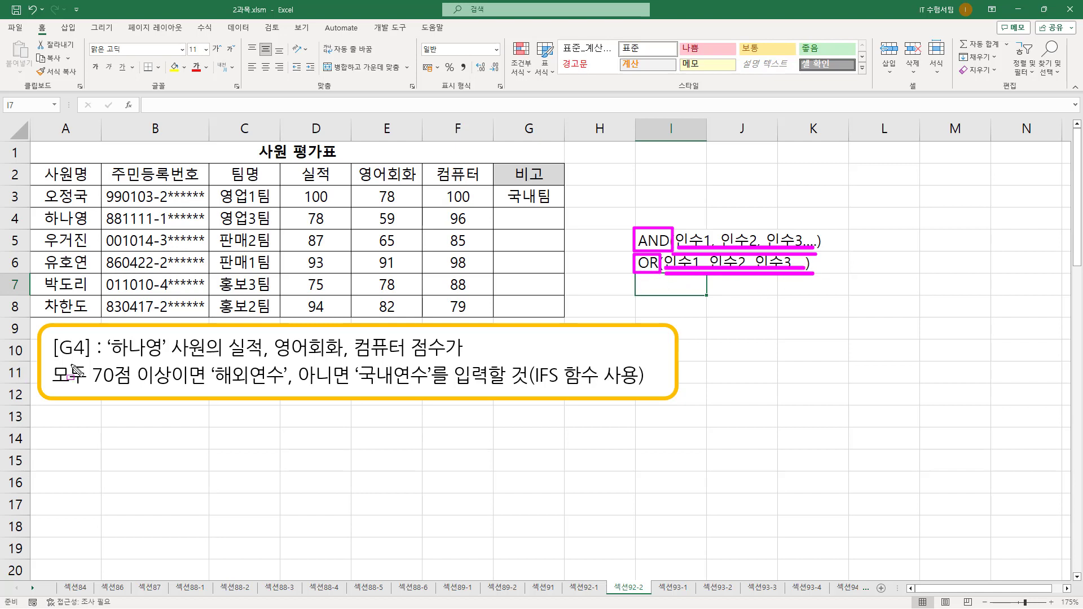
pyautogui.moveTo(49, 359)
pyautogui.mouseDown()
pyautogui.moveTo(68, 389)
pyautogui.moveTo(172, 389)
pyautogui.mouseUp()
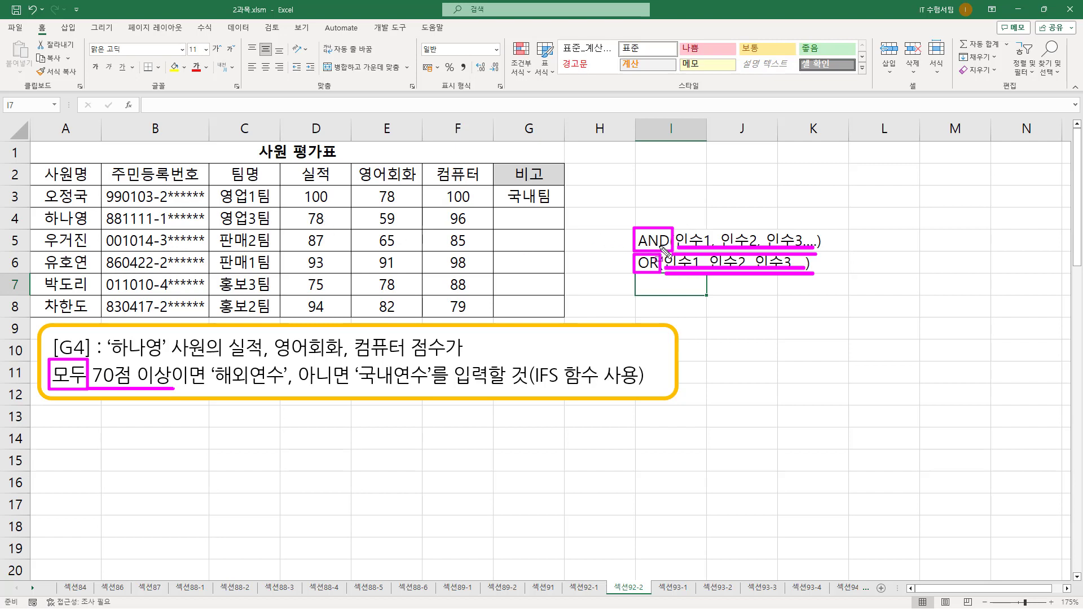
# Begin an IFS formula in G4 whose first condition is an AND function with the test D4>=70
pyautogui.click(515, 217)
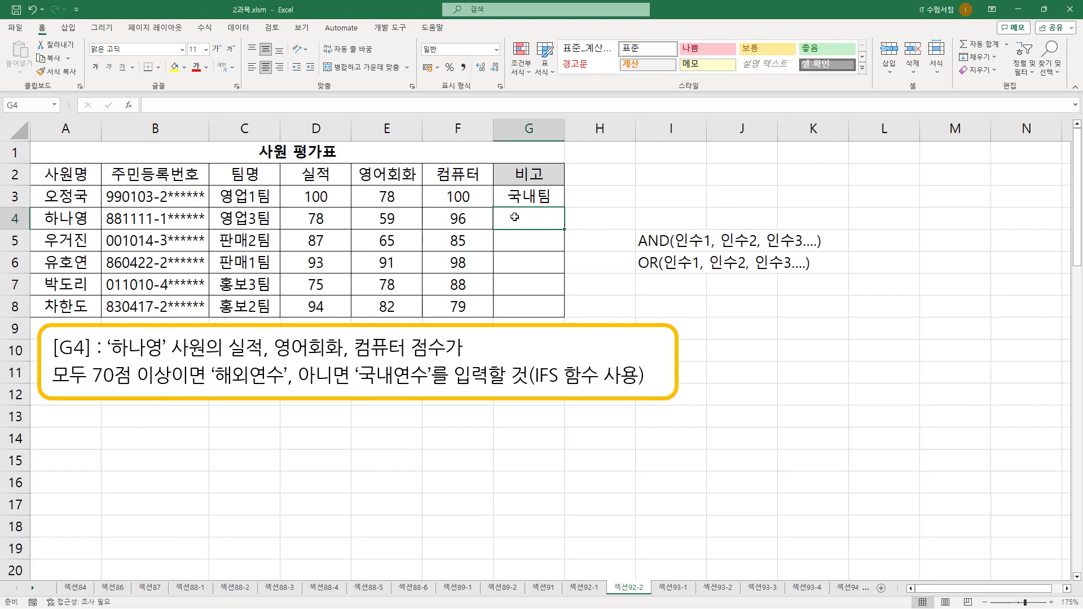
pyautogui.write('=I')
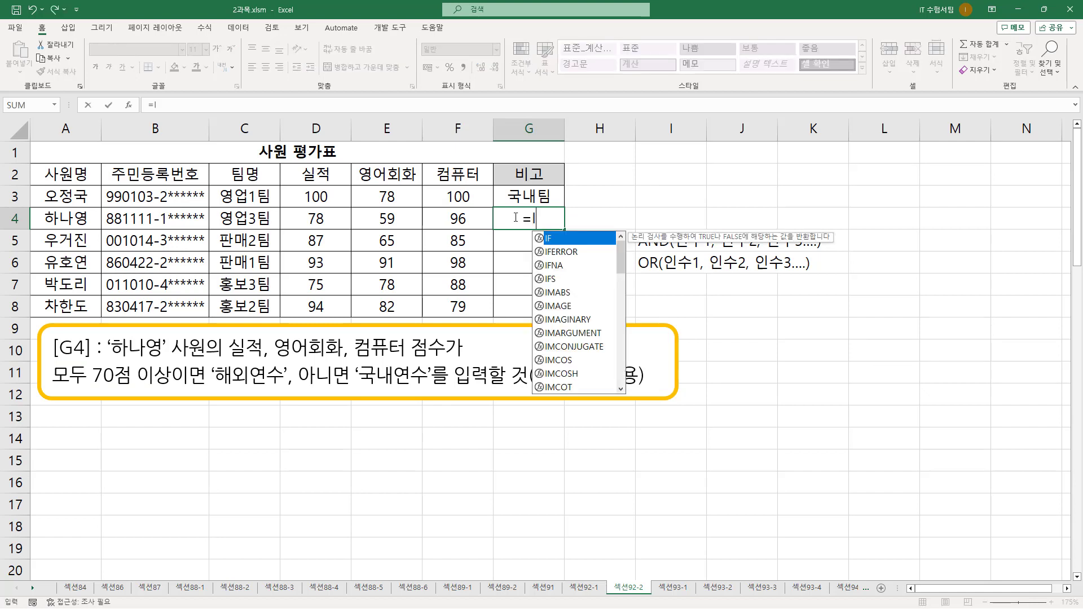
pyautogui.write('FS(')
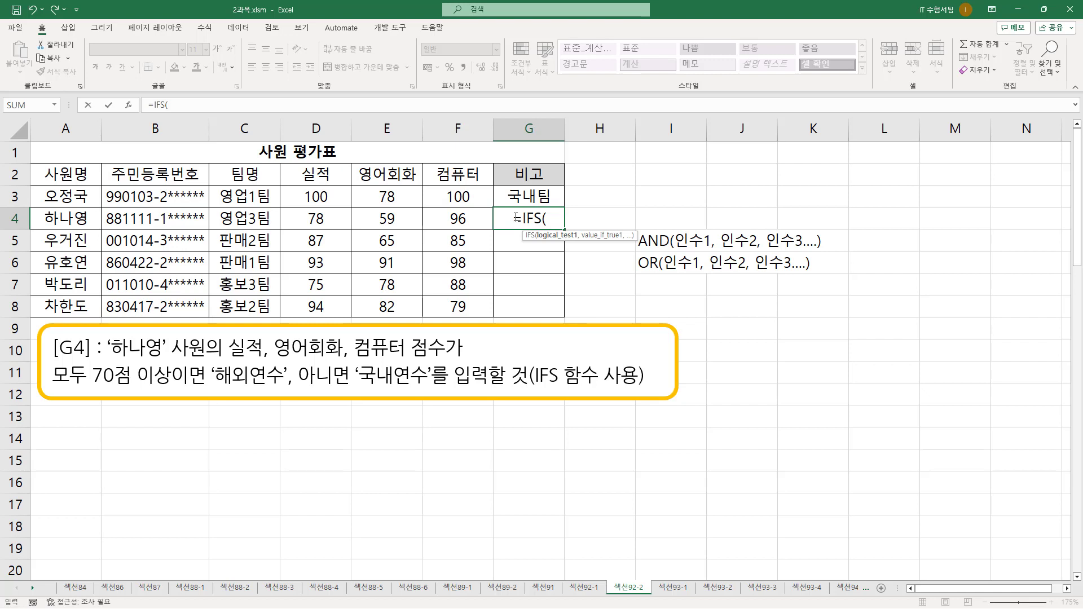
pyautogui.write('AN')
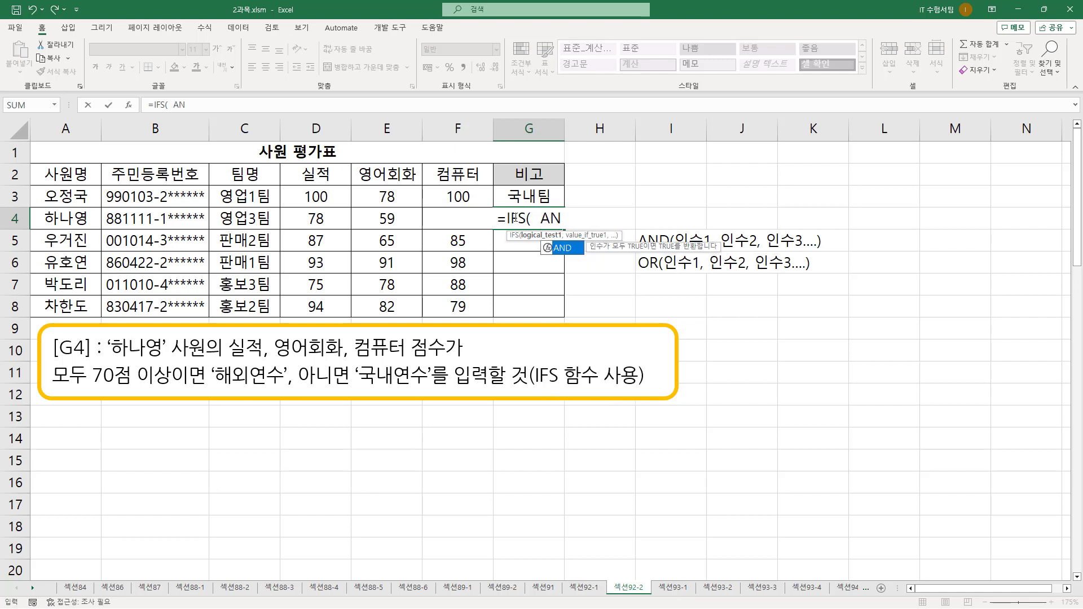
pyautogui.write('D(')
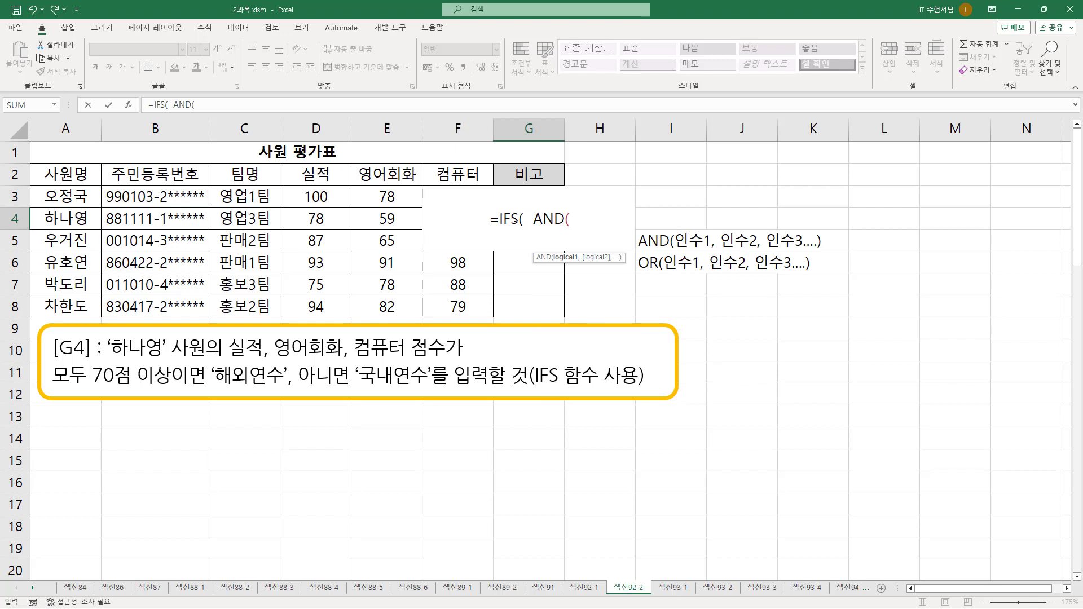
pyautogui.press('Left')
pyautogui.press('Left')
pyautogui.press('Left')
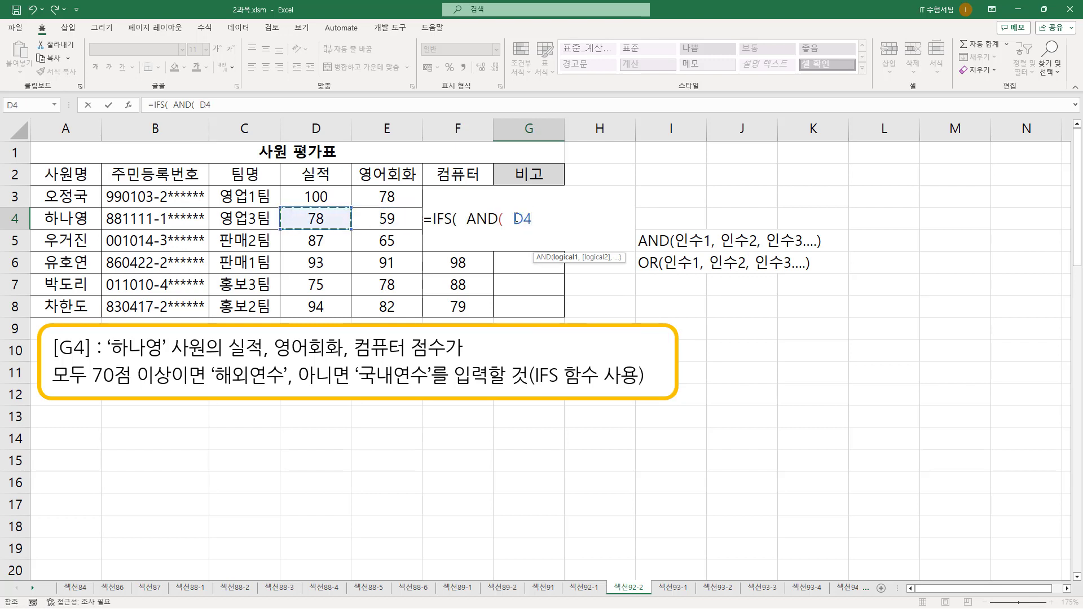
pyautogui.write('>=')
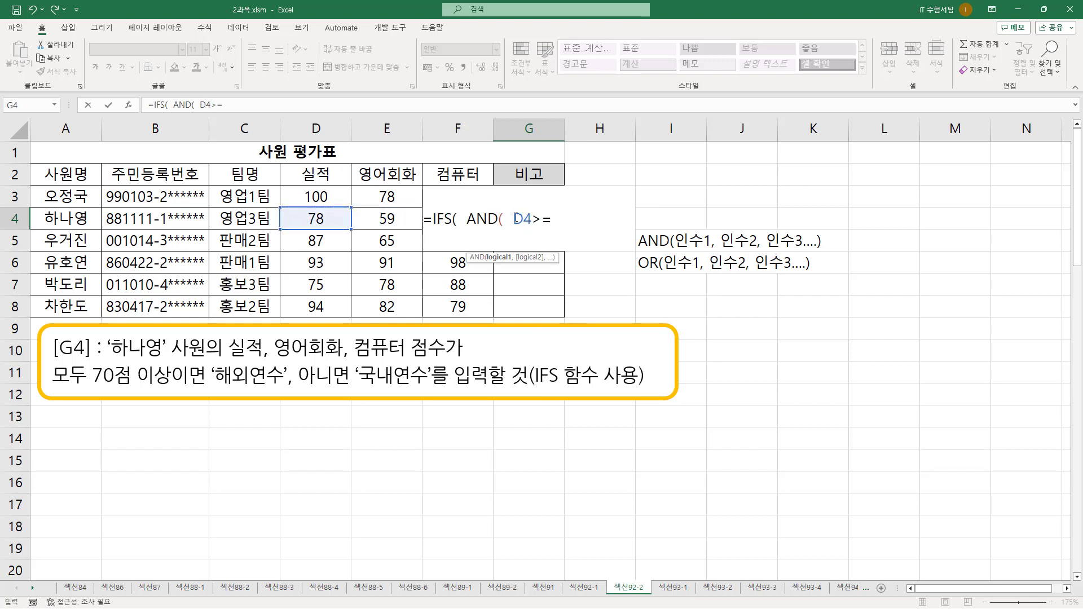
pyautogui.write('70,')
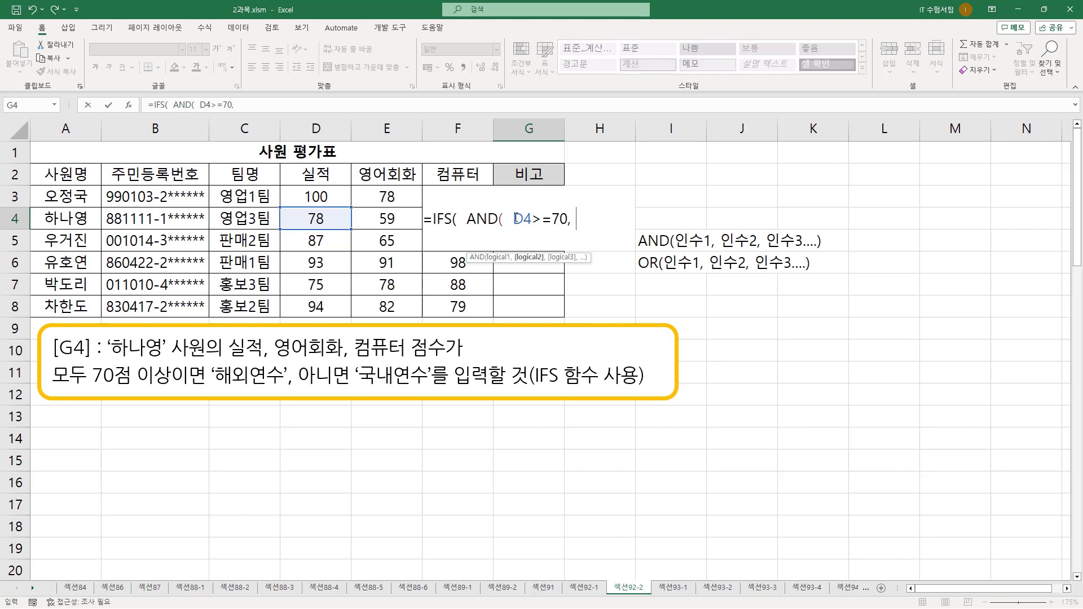
# Add the tests E4>=70 and F4>=70 to the AND function in the G4 formula and close its parenthesis
pyautogui.press('Left')
pyautogui.press('Left')
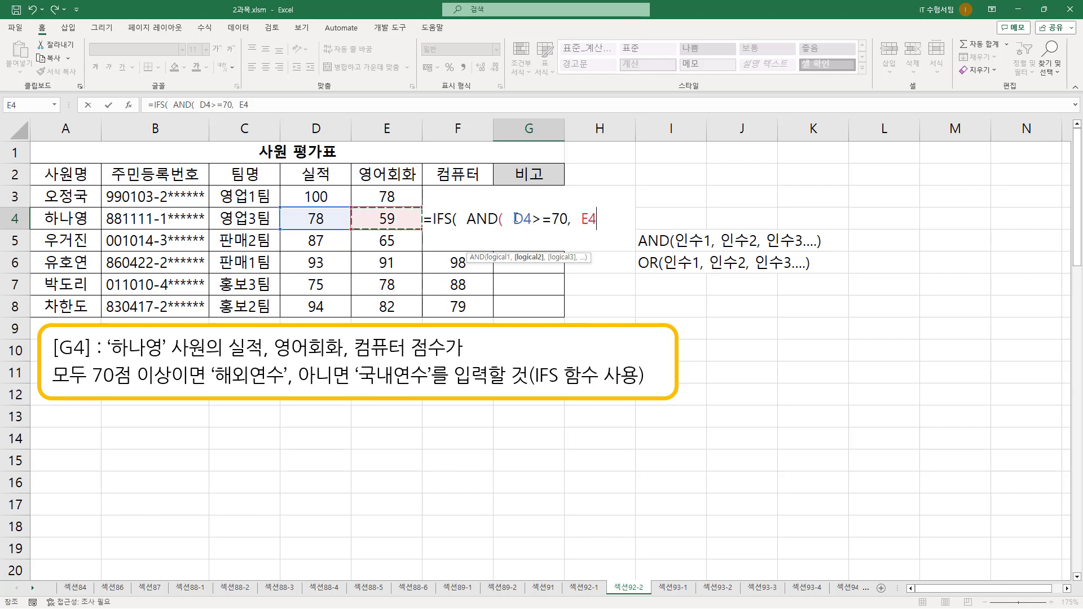
pyautogui.write('>=70,')
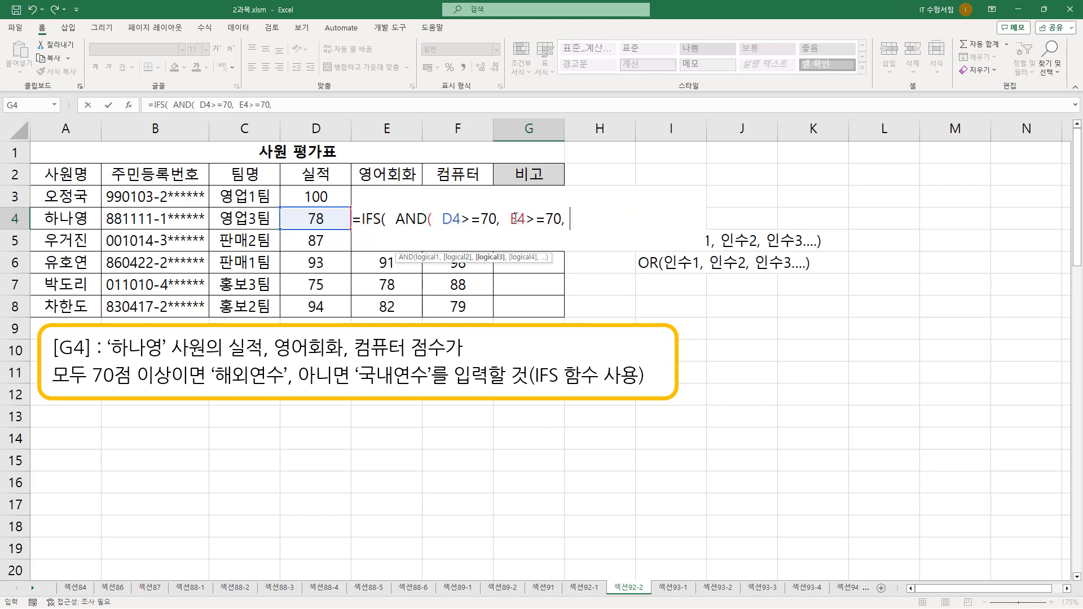
pyautogui.press('Left')
pyautogui.write('>=70  )')
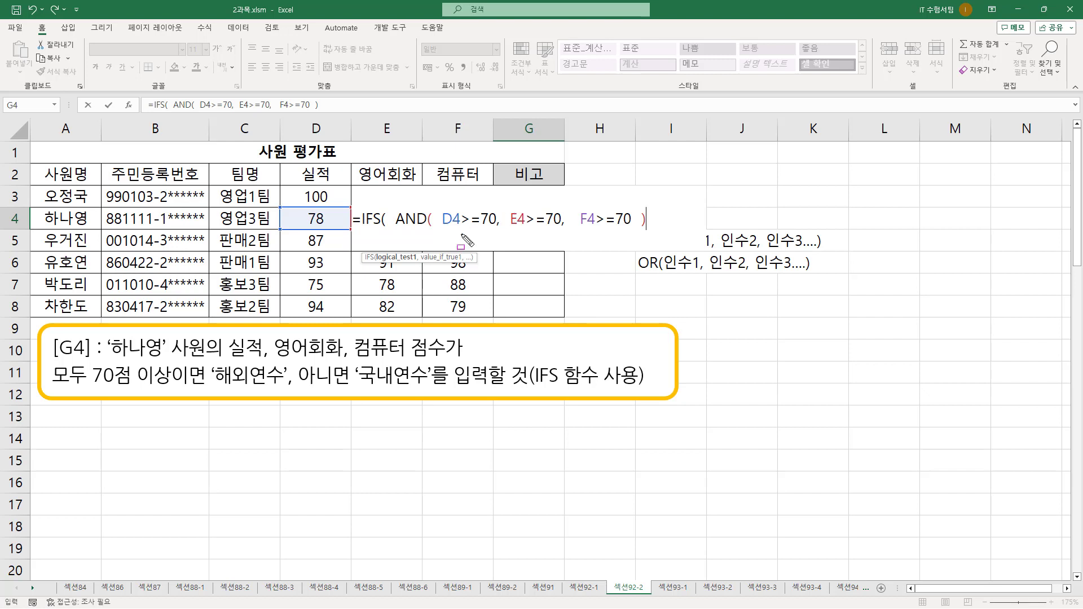
# Review the three score tests inside the AND function that forms the first IFS condition in G4
pyautogui.moveTo(441, 226); pyautogui.dragTo(630, 226)
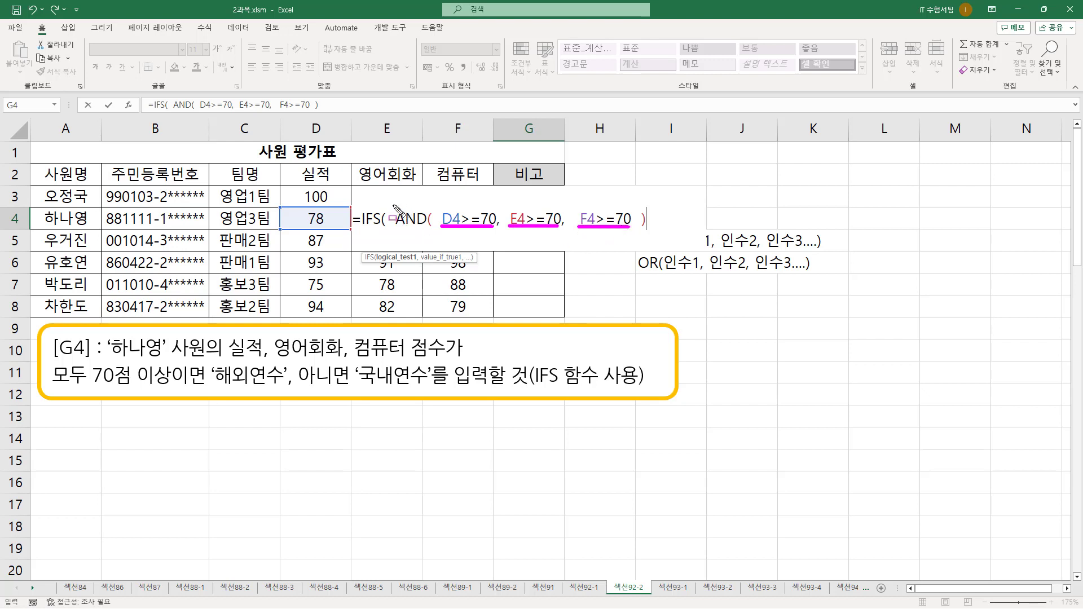
pyautogui.moveTo(390, 204)
pyautogui.mouseDown()
pyautogui.moveTo(415, 239)
pyautogui.moveTo(654, 240)
pyautogui.mouseUp()
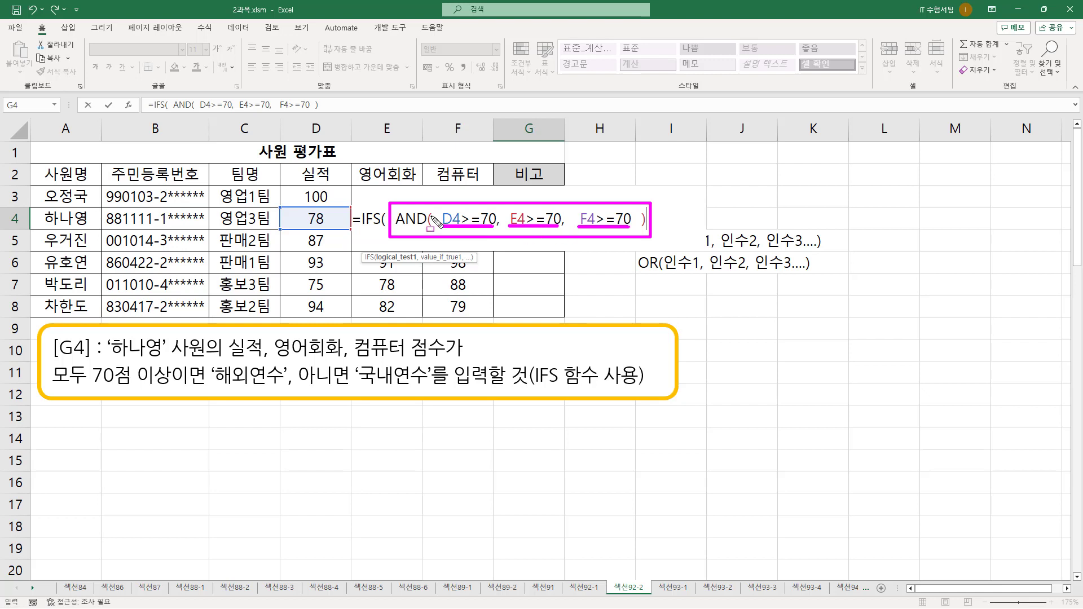
pyautogui.press('Escape')
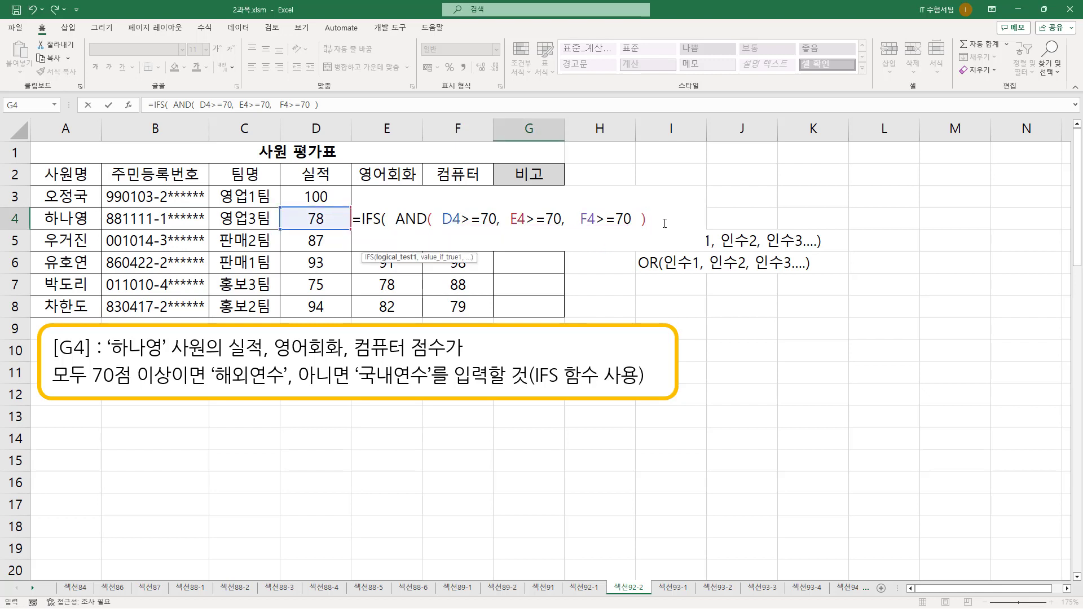
# Add "해외연수" as the first result and TRUE as the second condition of the IFS formula in G4
pyautogui.write(', ')
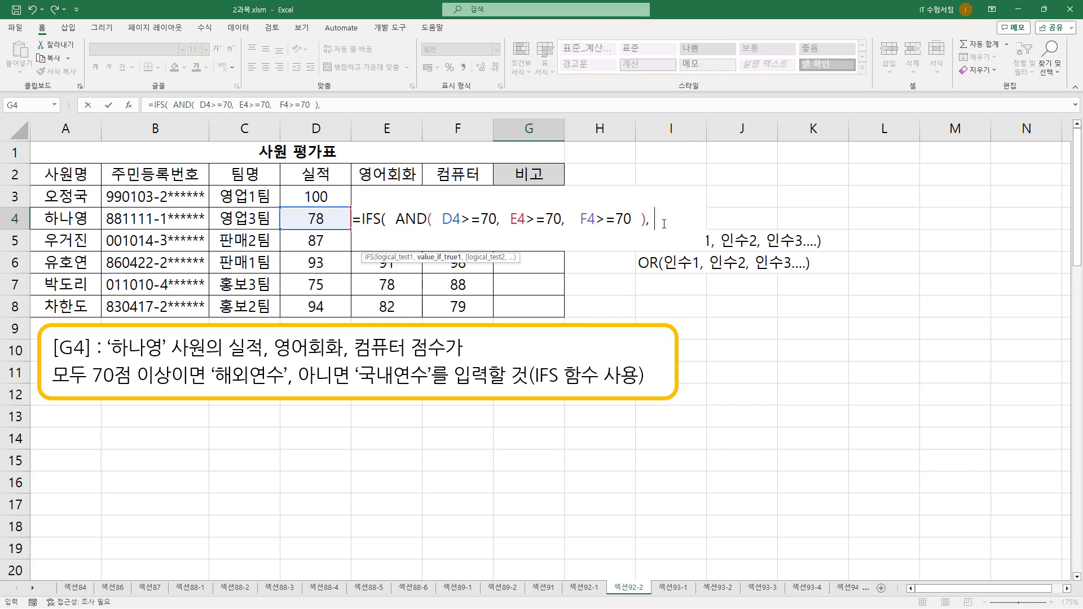
pyautogui.write('"해외연수')
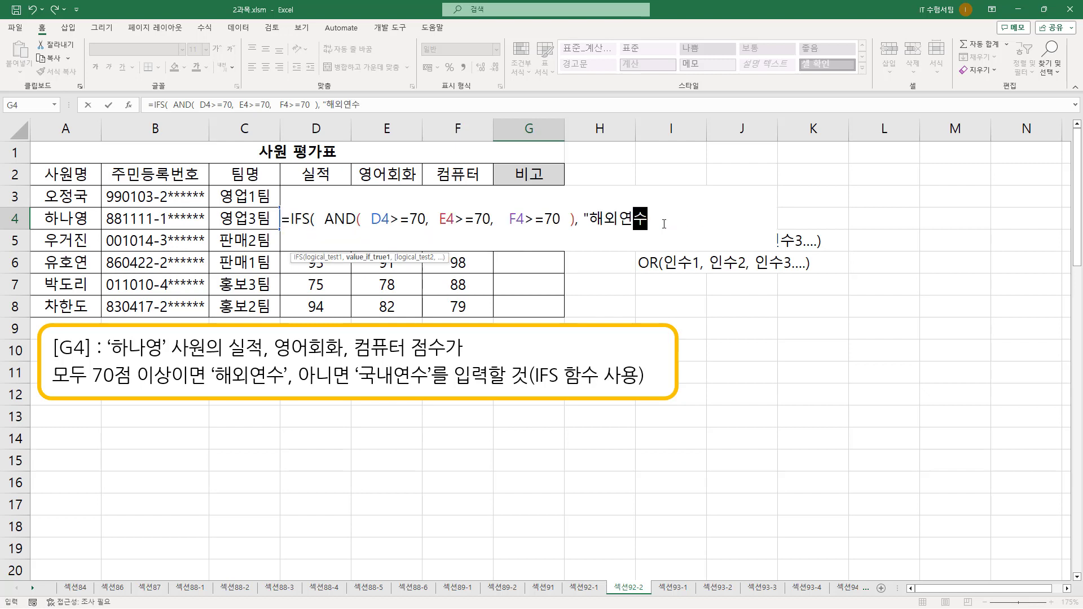
pyautogui.write('" ,')
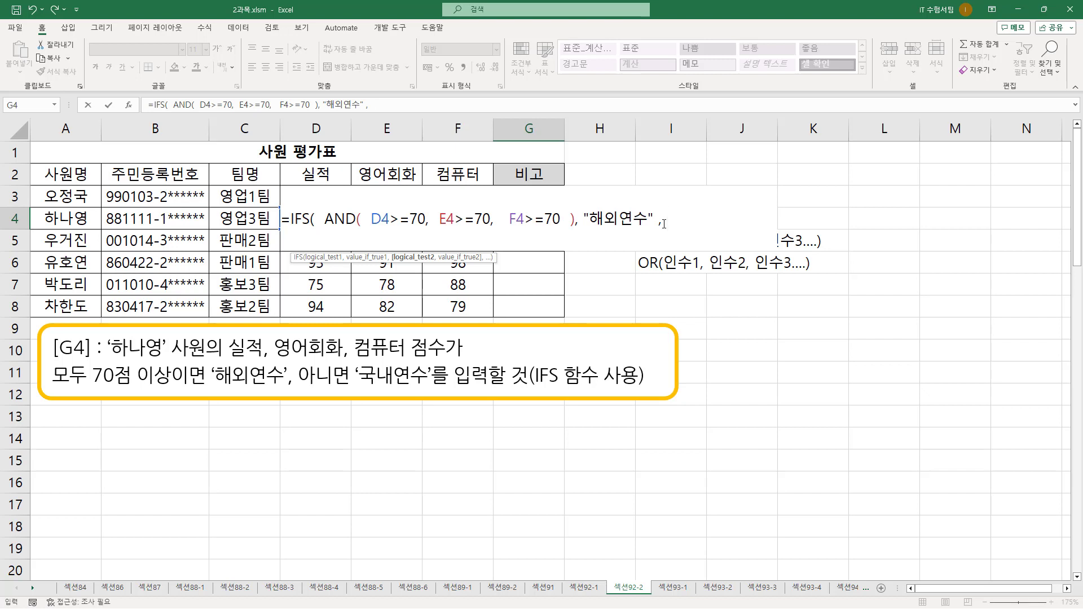
pyautogui.write('TRUE  ,')
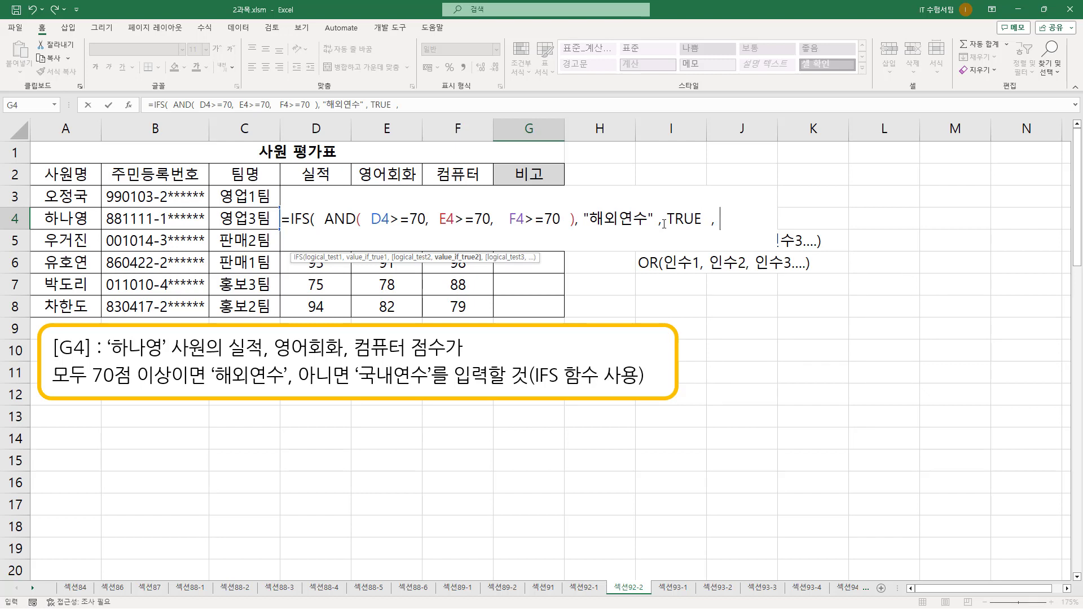
# Add "국내연수" as the result for the TRUE condition and close the parenthesis of the IFS formula in G4
pyautogui.press('Return')
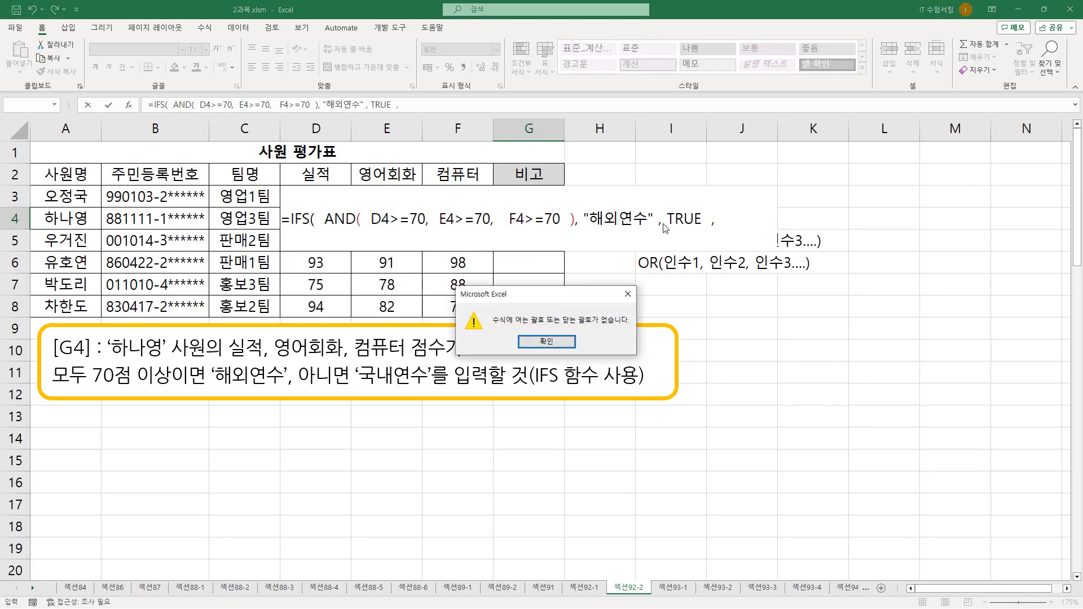
pyautogui.press('Return')
pyautogui.press('Right')
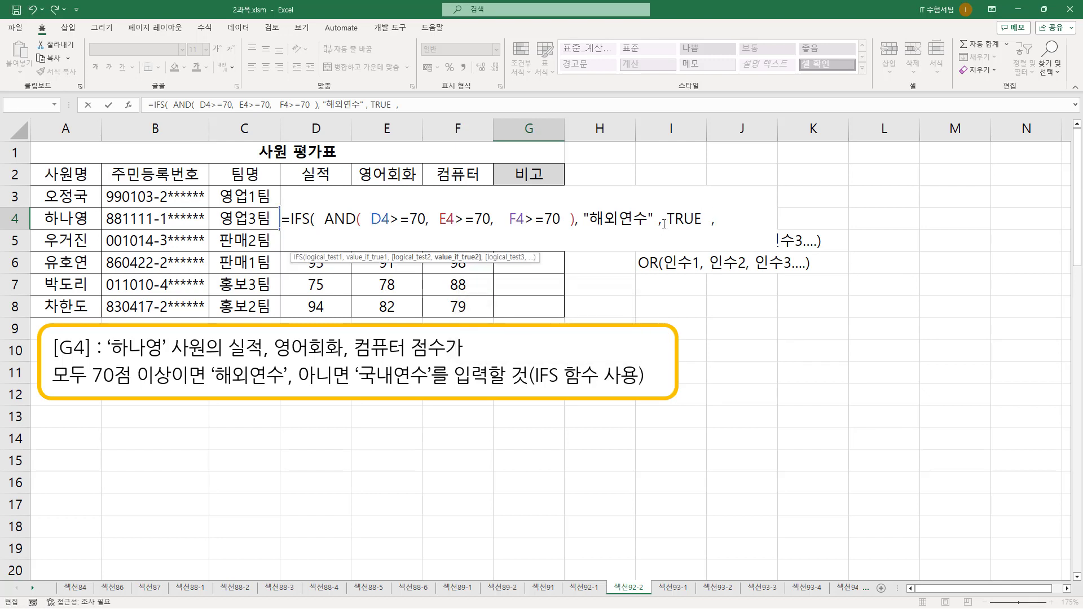
pyautogui.write('"')
pyautogui.write('ㄱ국내연수')
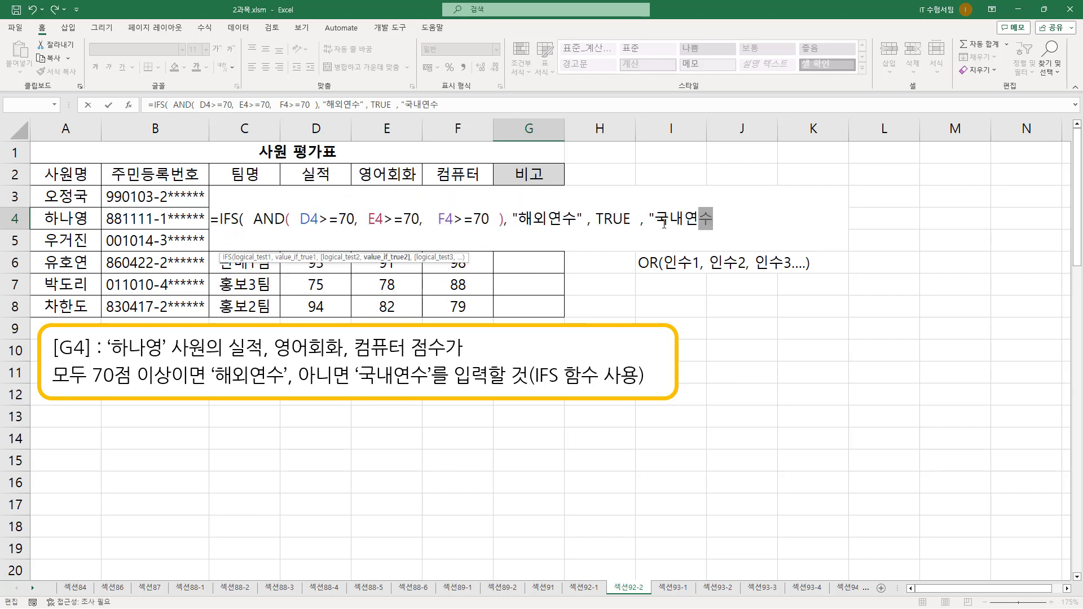
pyautogui.write('" )')
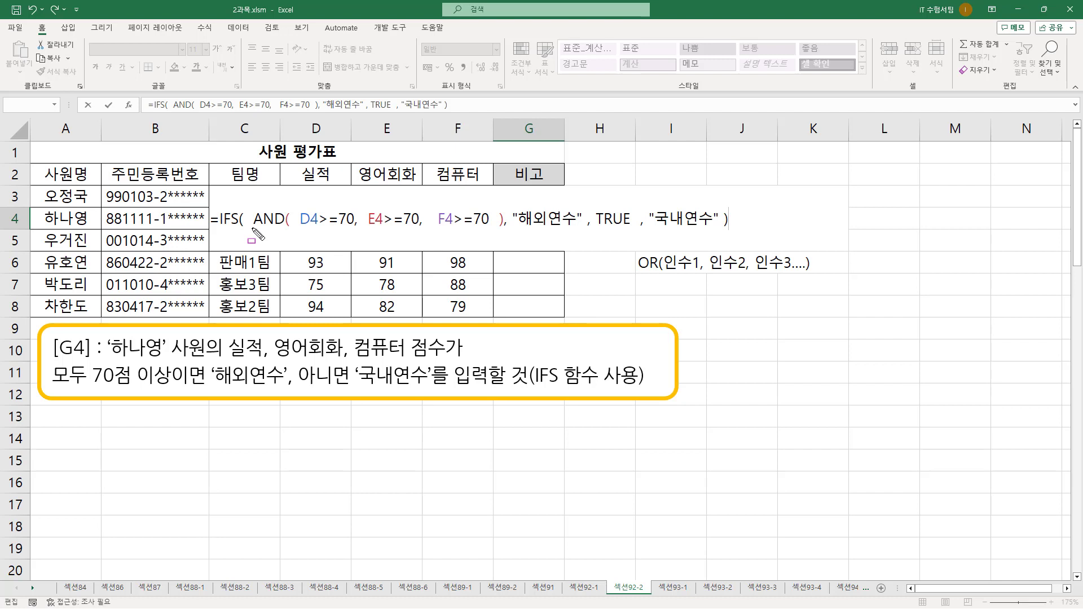
# Check the AND condition, TRUE and both result texts in the G4 formula and enter it in the cell
pyautogui.moveTo(253, 229); pyautogui.dragTo(500, 228)
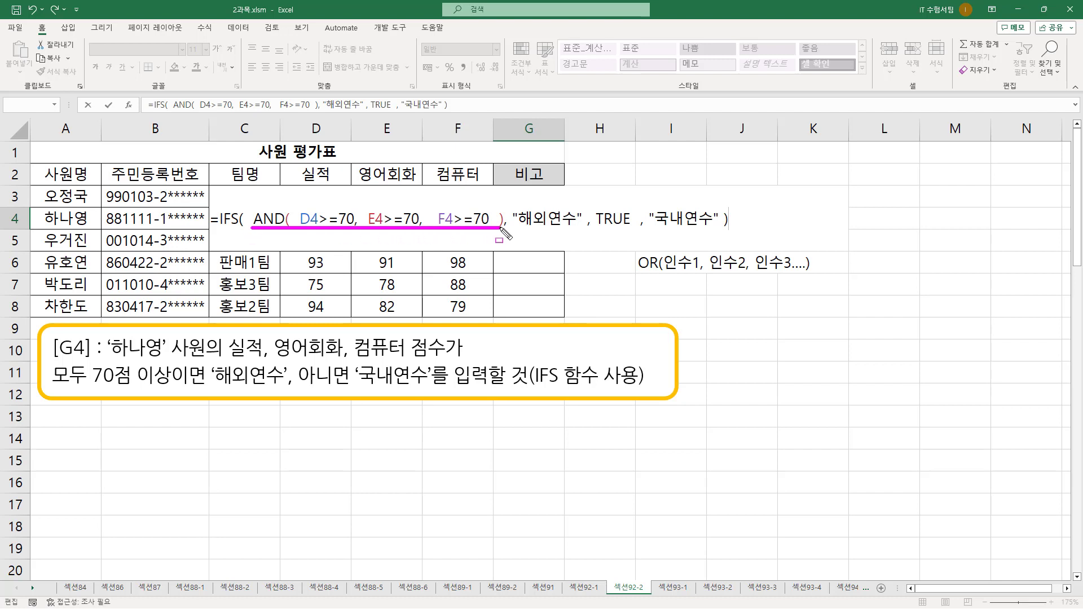
pyautogui.moveTo(509, 207)
pyautogui.mouseDown()
pyautogui.moveTo(521, 226)
pyautogui.moveTo(721, 231)
pyautogui.mouseUp()
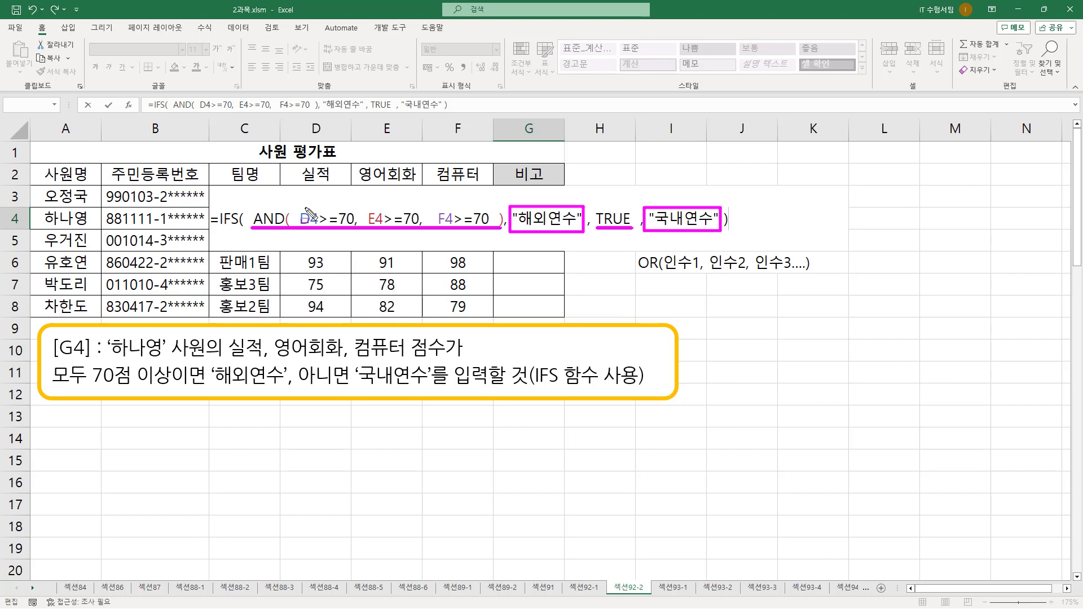
pyautogui.moveTo(303, 207)
pyautogui.mouseDown()
pyautogui.moveTo(316, 236)
pyautogui.moveTo(369, 252)
pyautogui.moveTo(353, 237)
pyautogui.moveTo(490, 236)
pyautogui.mouseUp()
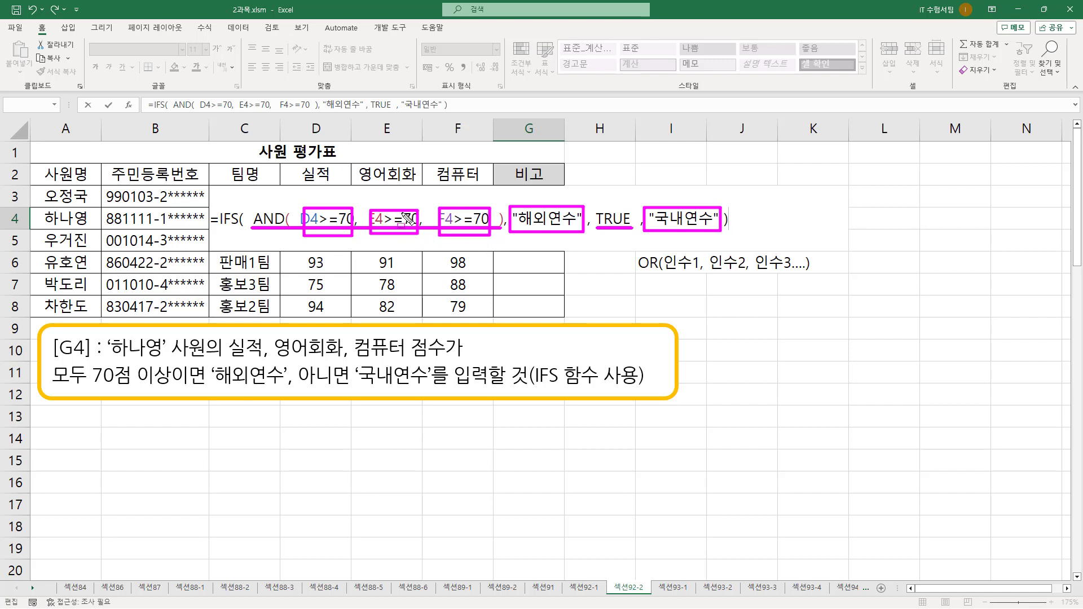
pyautogui.moveTo(253, 197)
pyautogui.mouseDown()
pyautogui.moveTo(278, 239)
pyautogui.moveTo(502, 244)
pyautogui.mouseUp()
pyautogui.press('Escape')
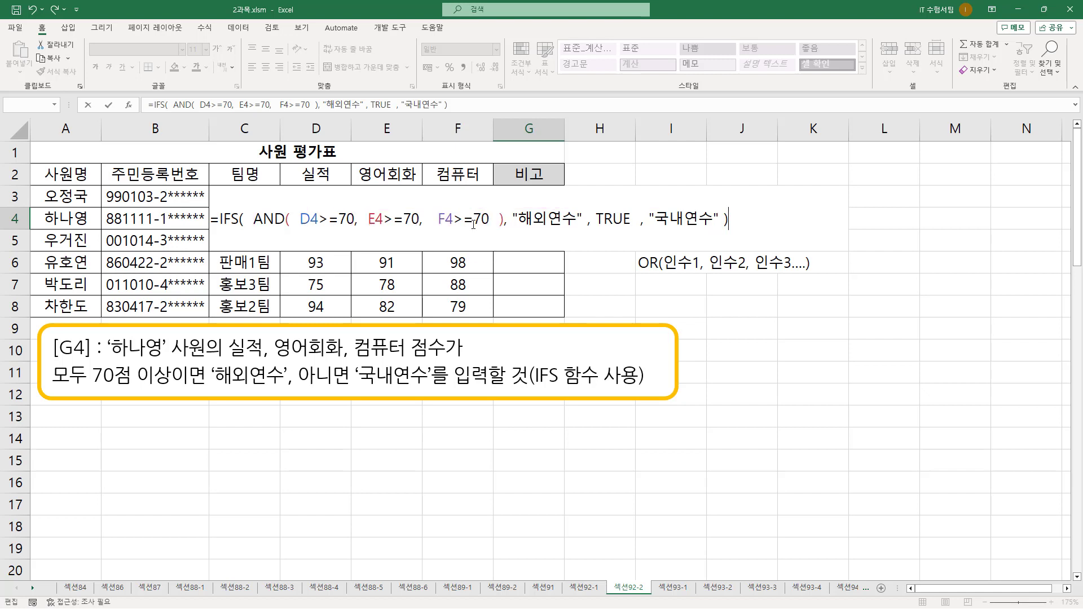
pyautogui.click(475, 224)
pyautogui.press('Return')
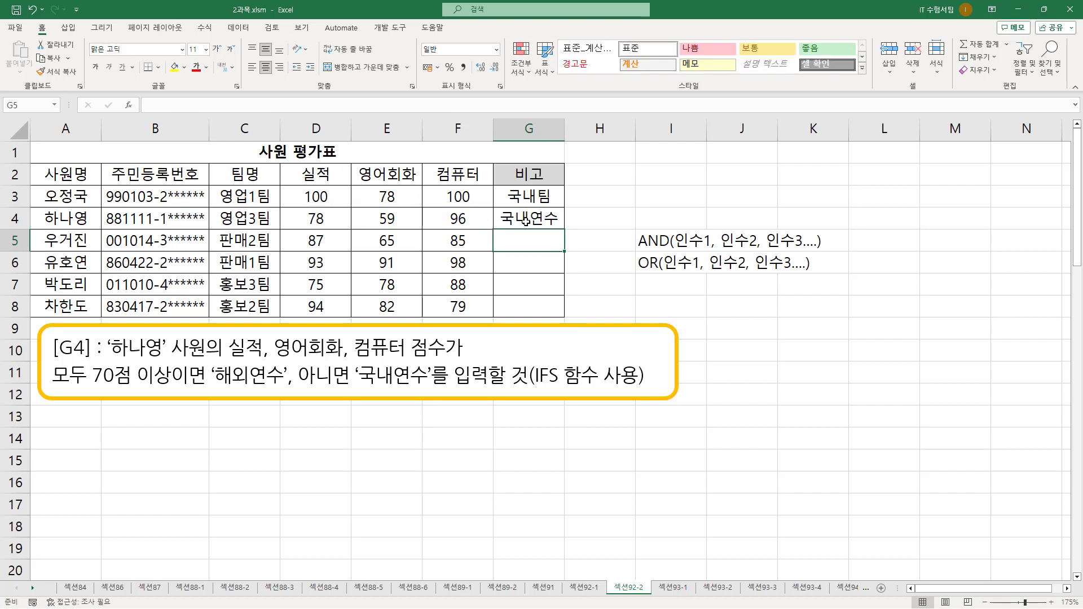
# Compare the three scores in row 4 with the 70-point condition and test the formula by setting E4 to 79
pyautogui.moveTo(302, 225); pyautogui.dragTo(330, 226)
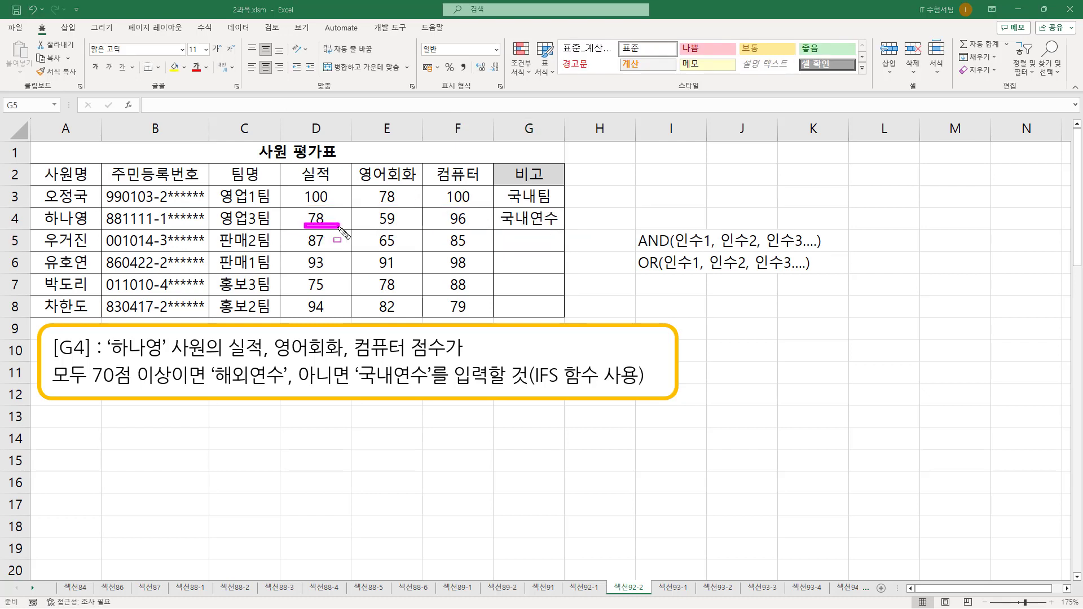
pyautogui.moveTo(446, 226); pyautogui.dragTo(472, 226)
pyautogui.moveTo(369, 209)
pyautogui.mouseDown()
pyautogui.moveTo(370, 225)
pyautogui.moveTo(402, 225)
pyautogui.mouseUp()
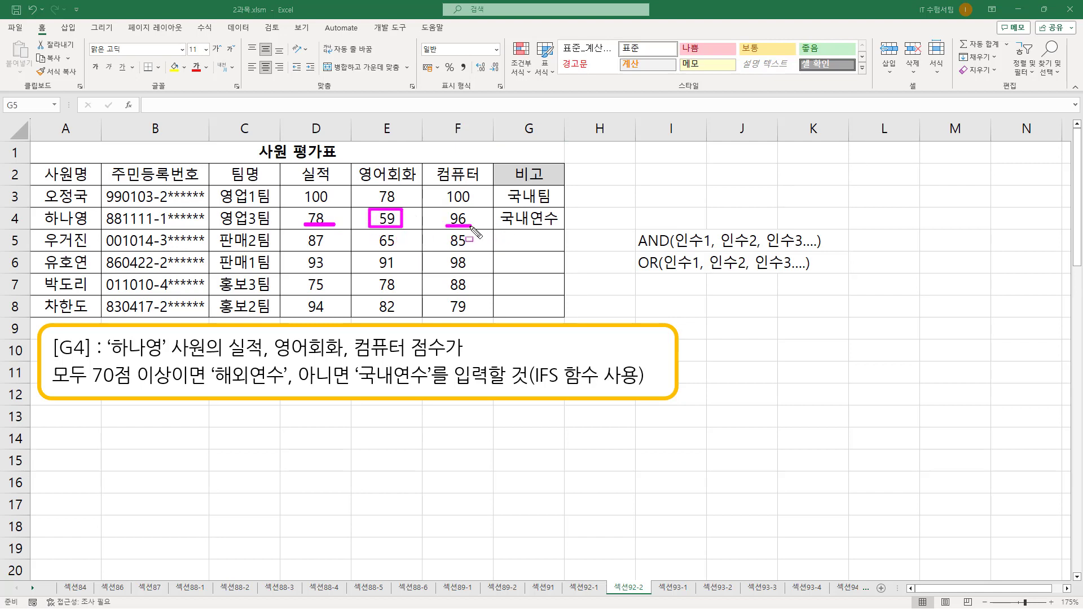
pyautogui.press('Escape')
pyautogui.click(391, 218)
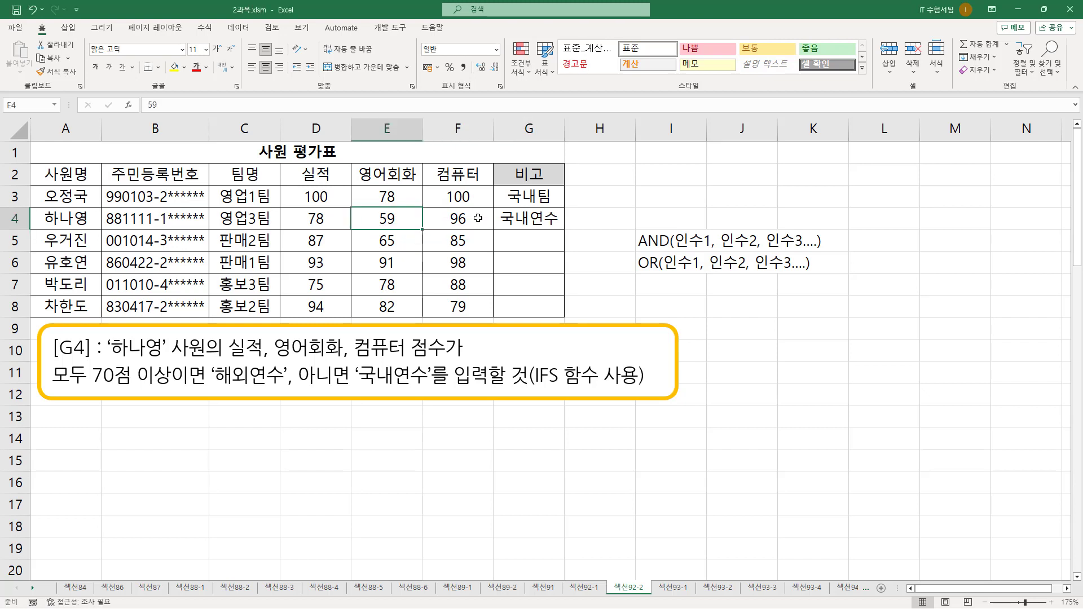
pyautogui.write('79')
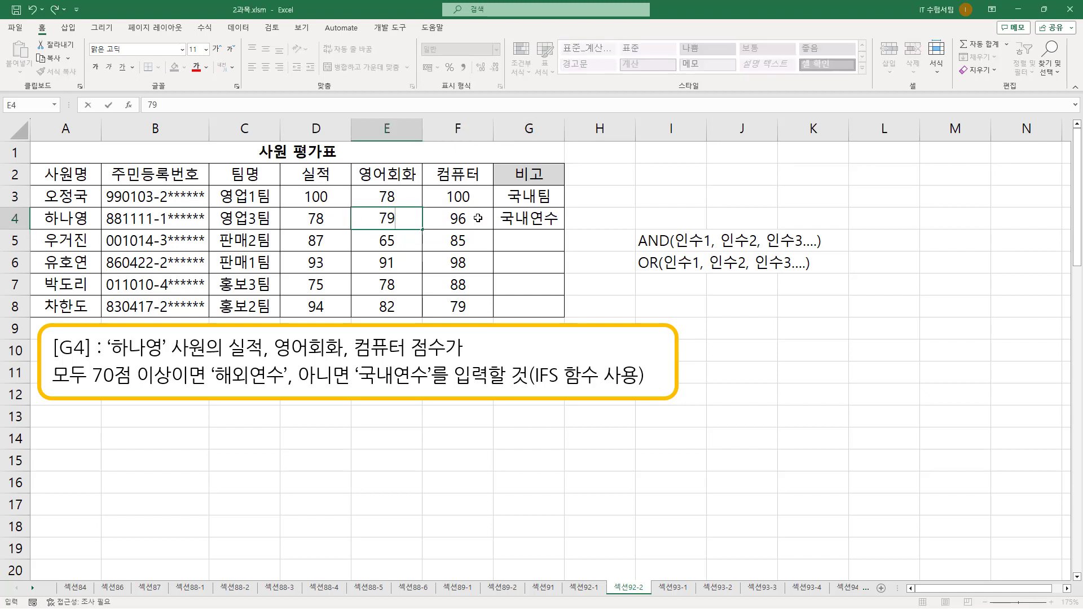
pyautogui.press('Return')
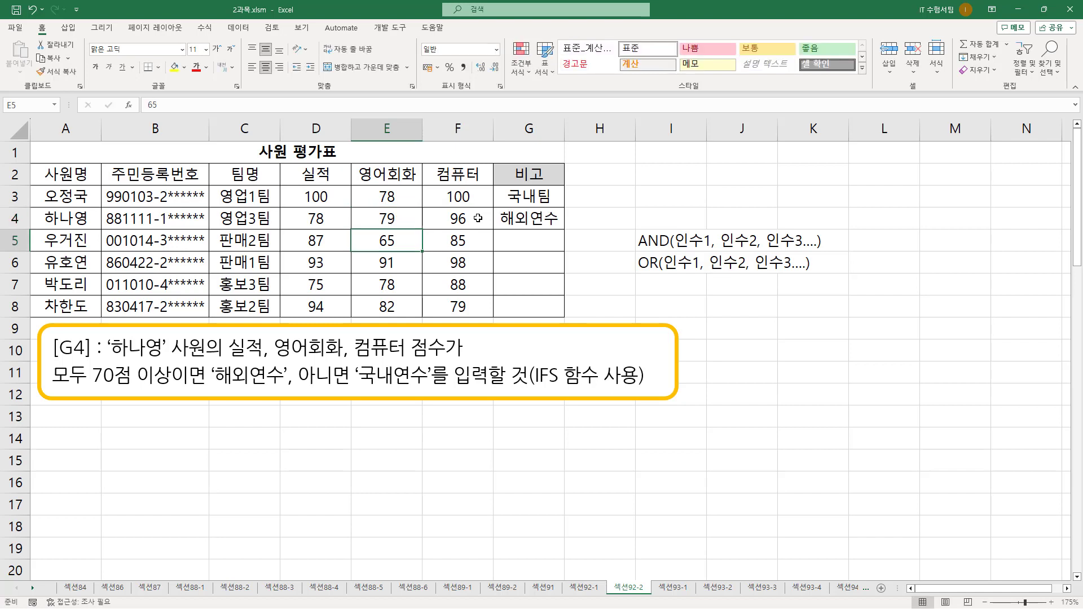
# Check the row 4 scores against the G4 result and set the 영어회화 score in E4 back to 59
pyautogui.moveTo(302, 207)
pyautogui.mouseDown()
pyautogui.moveTo(477, 232)
pyautogui.moveTo(553, 228)
pyautogui.mouseUp()
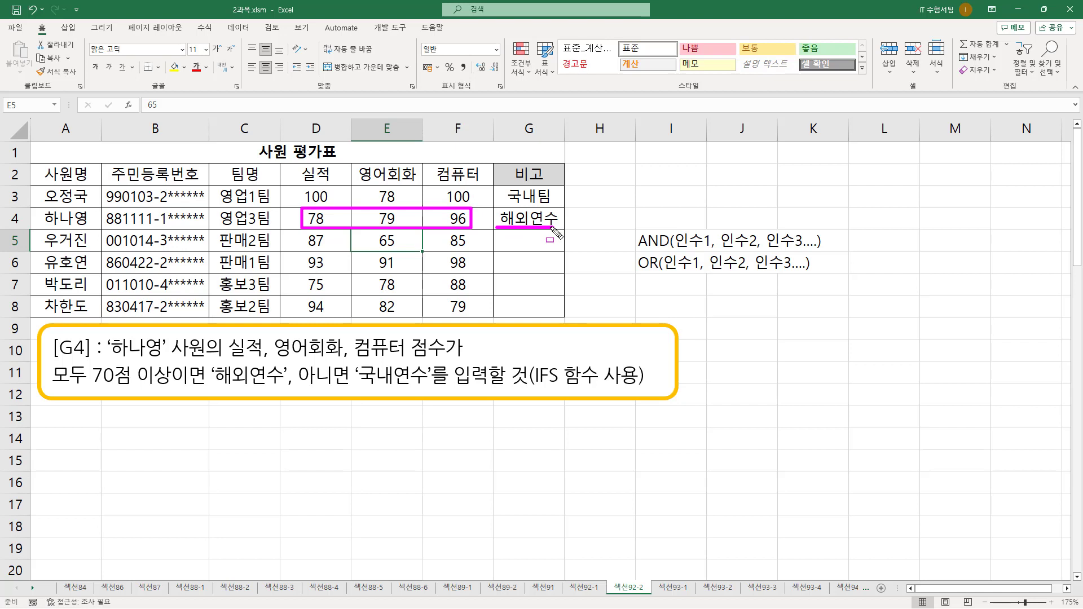
pyautogui.press('Escape')
pyautogui.click(395, 221)
pyautogui.write('59')
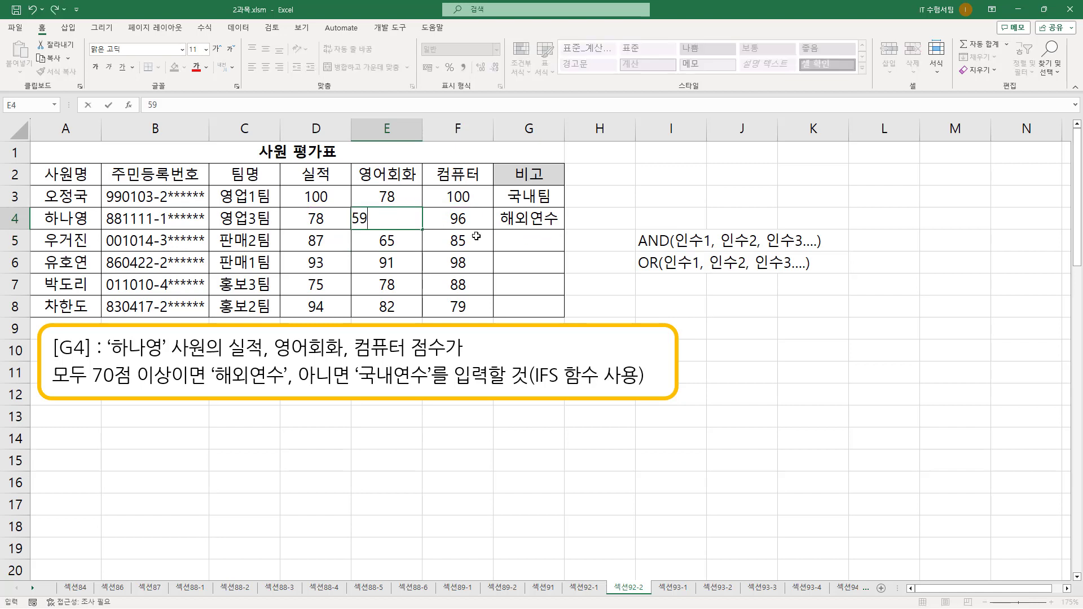
pyautogui.press('Return')
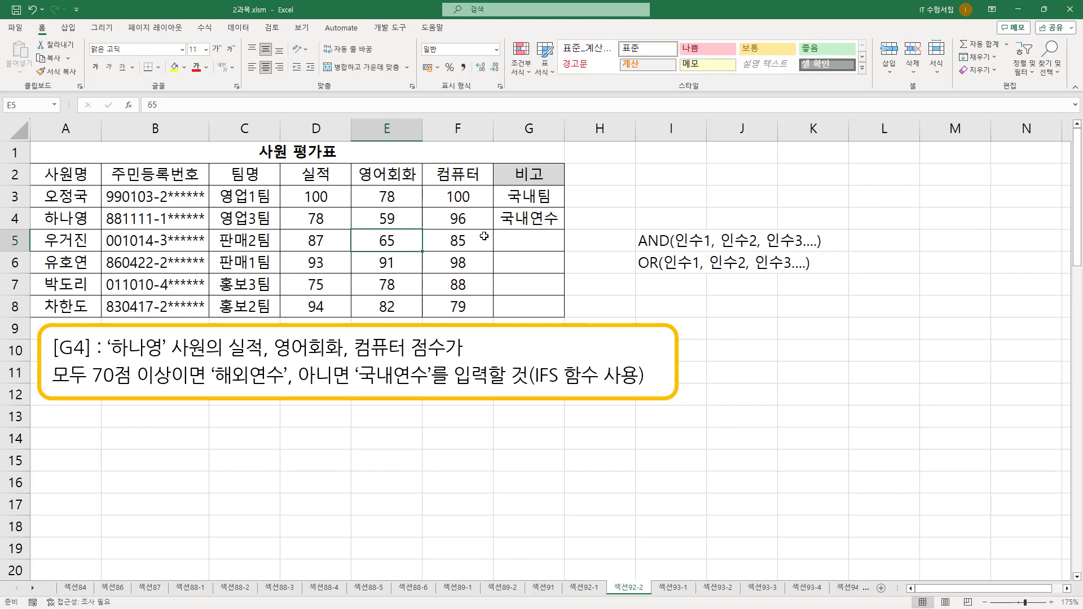
# Copy the G4 IFS formula into B14 as plain text, with a leading apostrophe
pyautogui.click(525, 219)
pyautogui.click(325, 108)
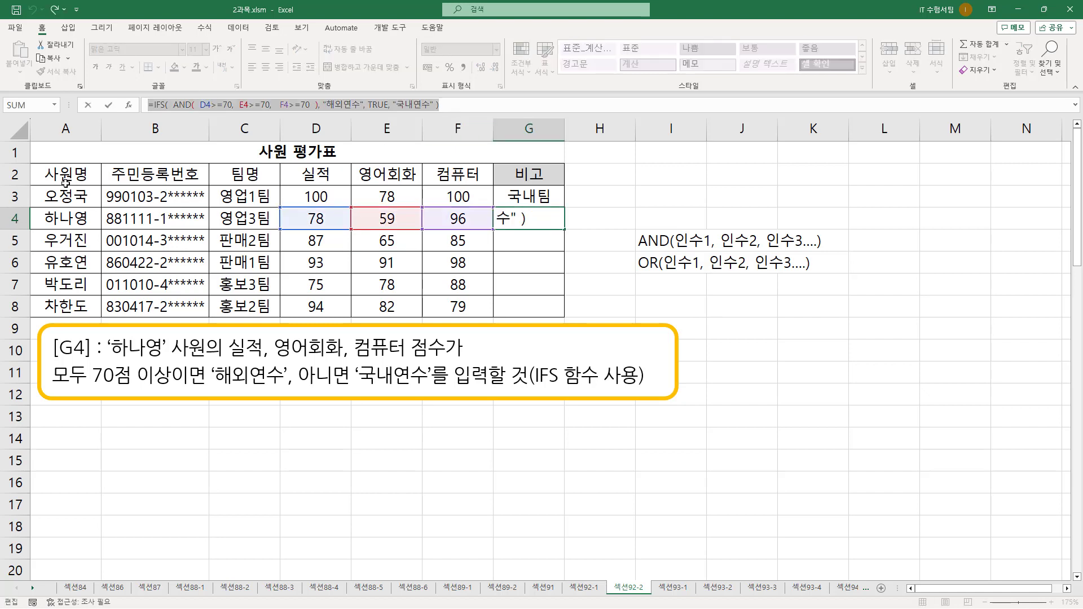
pyautogui.press('Escape')
pyautogui.click(129, 436)
pyautogui.write('=IFS( AND( D4>=70, E4>=70, F4>=70 ), "해외연수", TRUE, "국내연수" )')
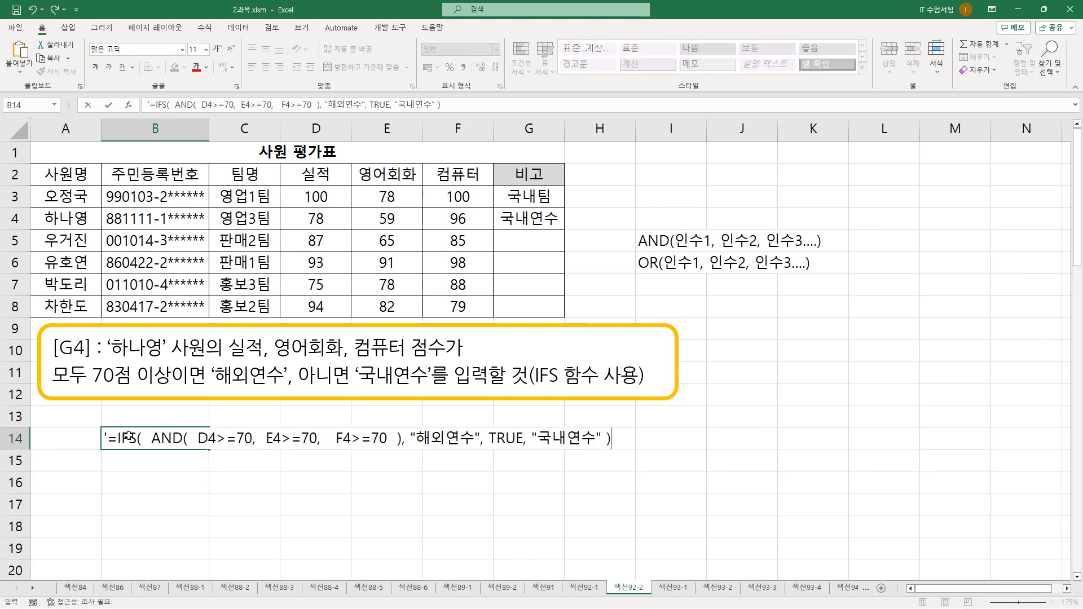
pyautogui.press('Return')
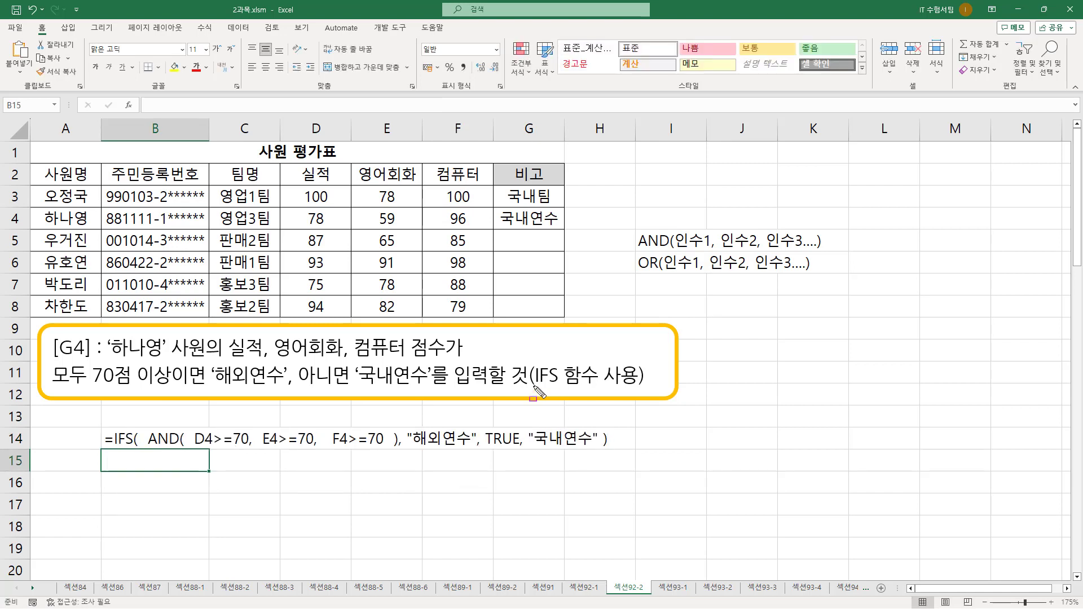
# Convert the G4 formula from IFS to IF by removing the S and the TRUE argument
pyautogui.moveTo(532, 386); pyautogui.dragTo(636, 386)
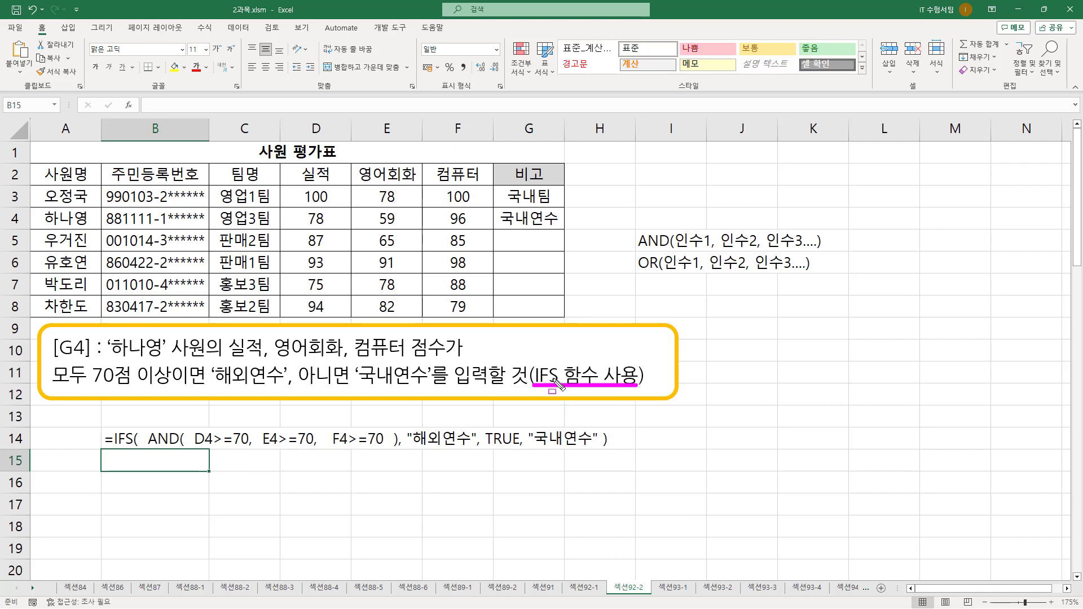
pyautogui.click(521, 216)
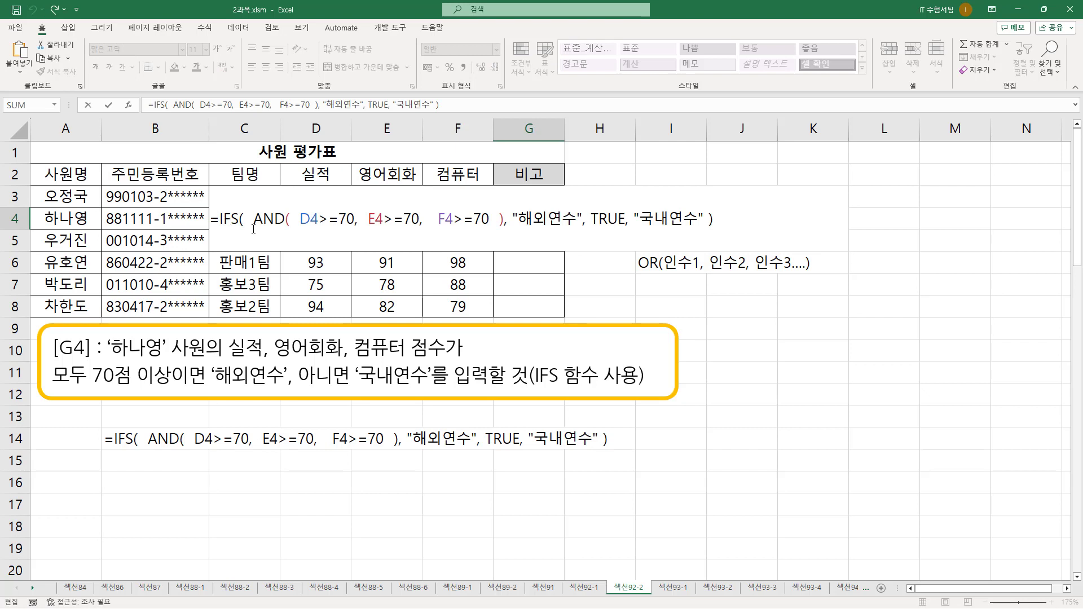
pyautogui.click(233, 221)
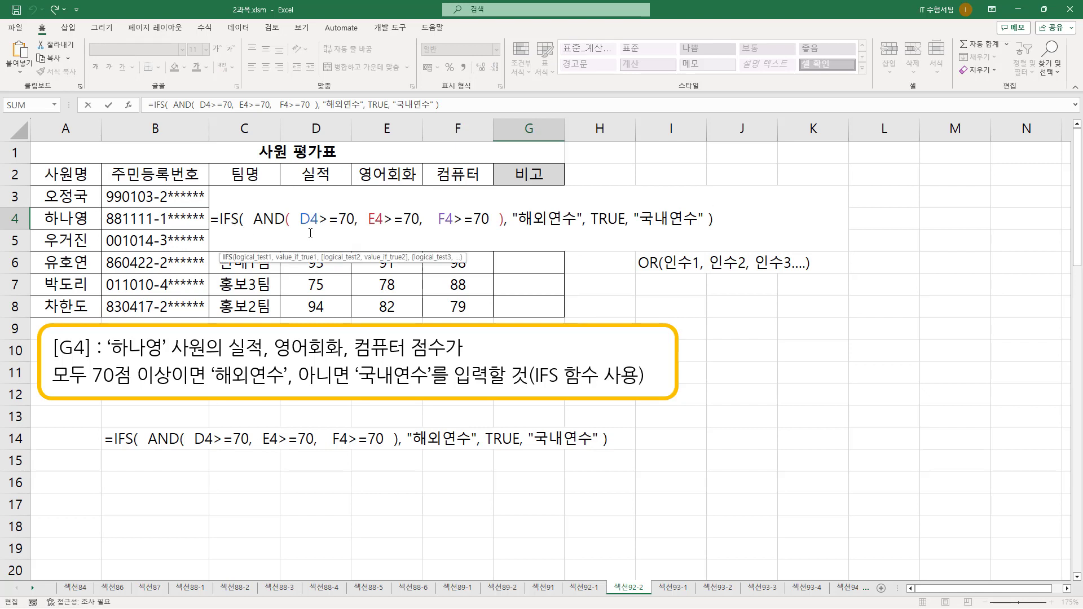
pyautogui.press('Delete')
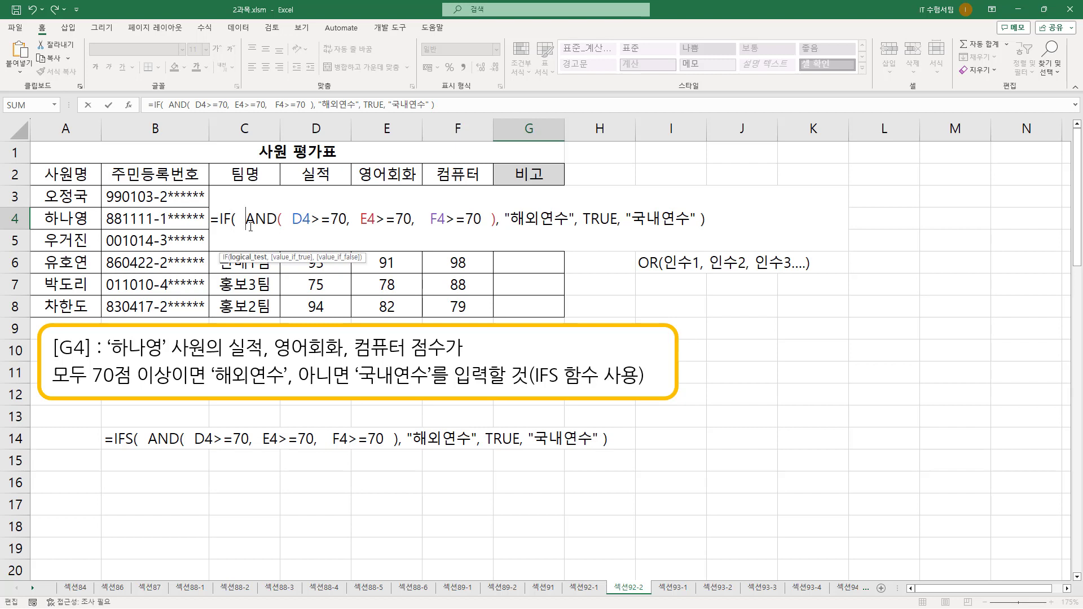
pyautogui.moveTo(244, 220); pyautogui.dragTo(626, 220)
pyautogui.press('Delete')
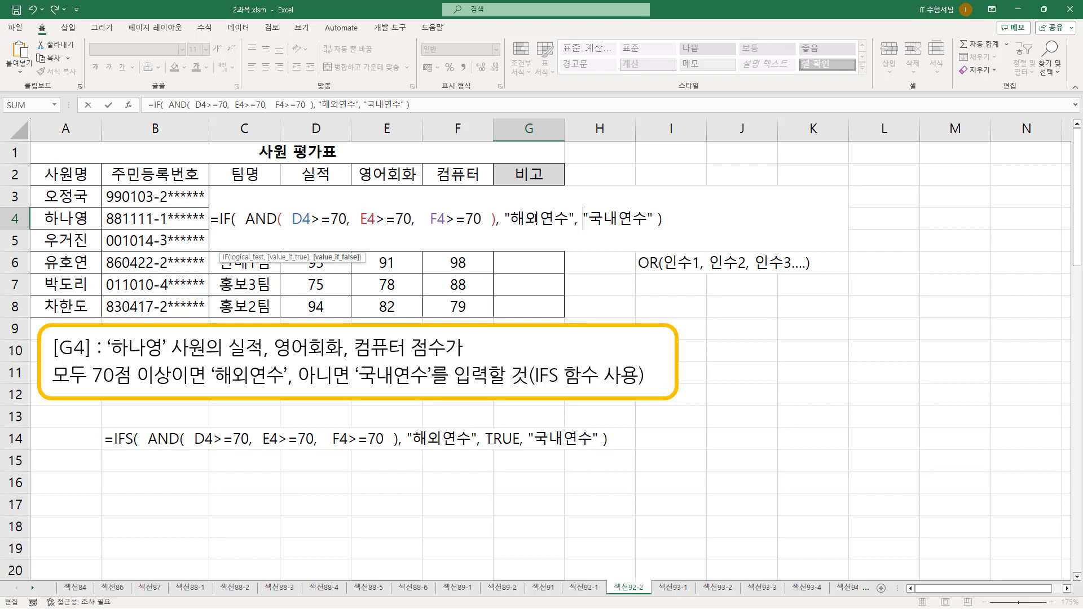
pyautogui.press('Return')
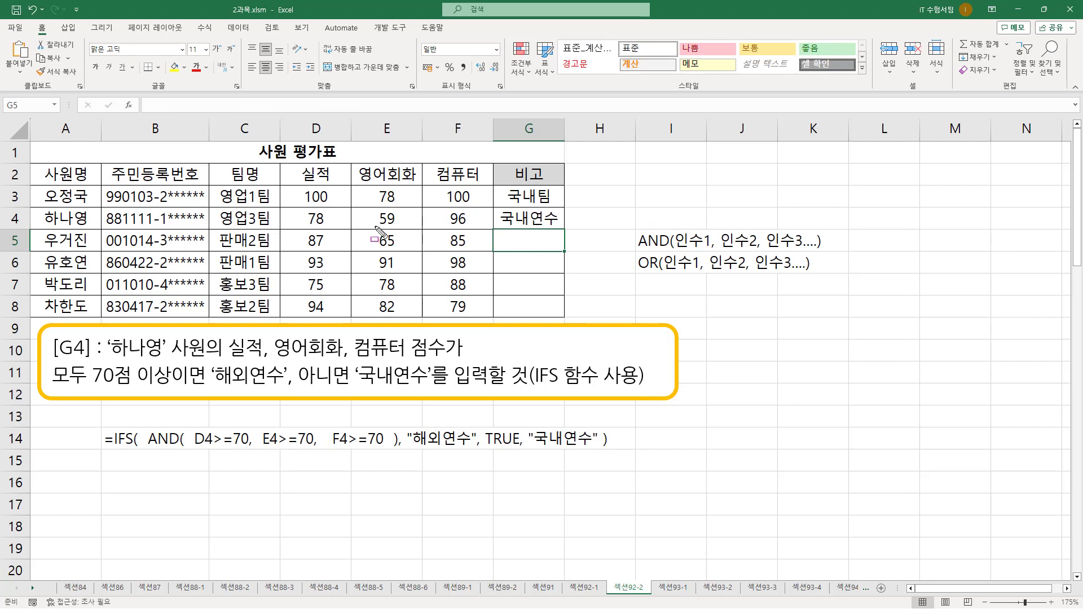
# Check the row 4 scores against the IF version of the formula and set the 영어회화 score in E4 to 79
pyautogui.moveTo(374, 226); pyautogui.dragTo(393, 226)
pyautogui.moveTo(305, 209); pyautogui.dragTo(335, 229)
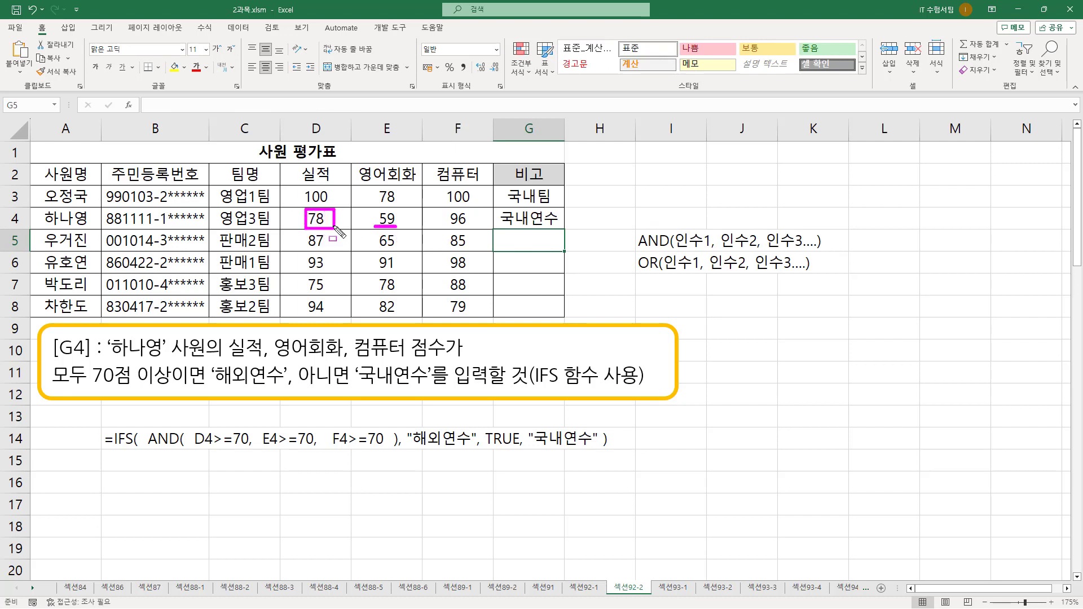
pyautogui.moveTo(446, 209); pyautogui.dragTo(472, 228)
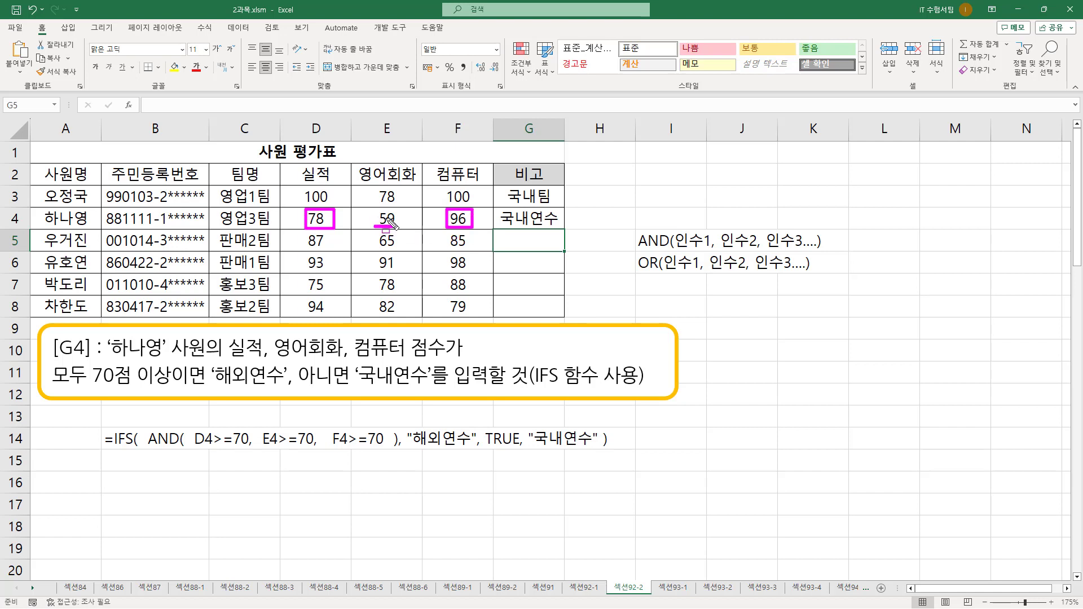
pyautogui.press('Escape')
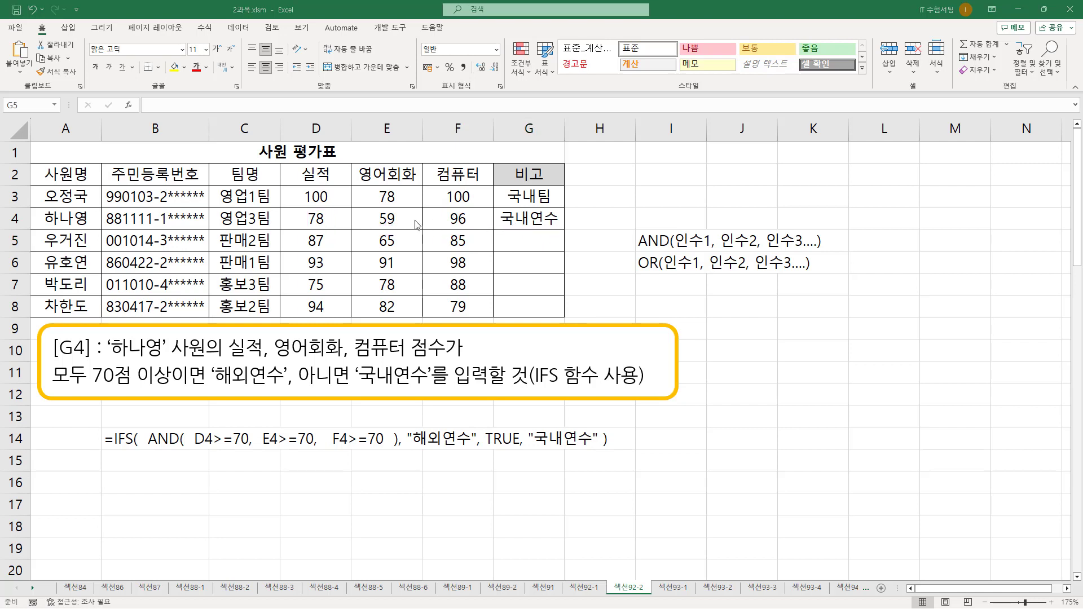
pyautogui.click(400, 220)
pyautogui.write('7')
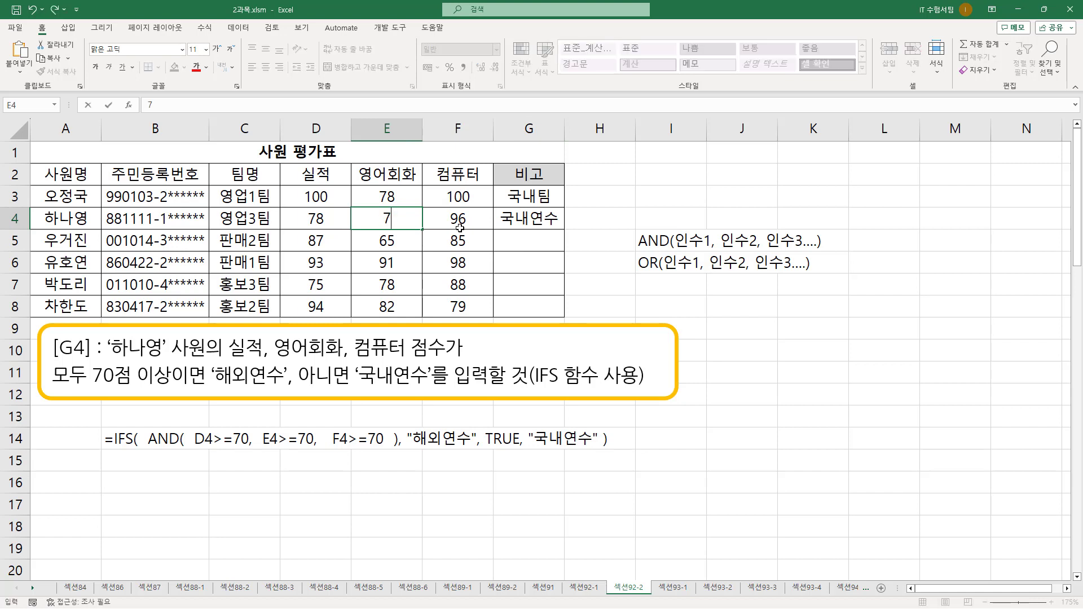
pyautogui.press('Return')
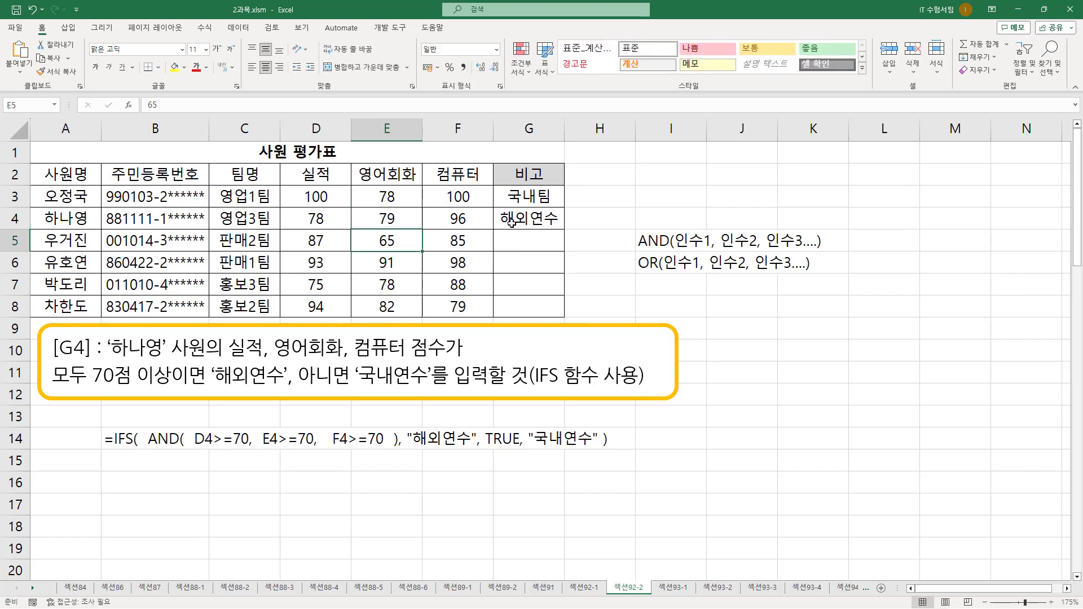
# Set the 영어회화 score in E4 to 59
pyautogui.click(385, 219)
pyautogui.write('59')
pyautogui.press('Return')
# Copy the G4 IF formula into B15 as plain text, with a leading apostrophe
pyautogui.click(505, 221)
pyautogui.click(440, 107)
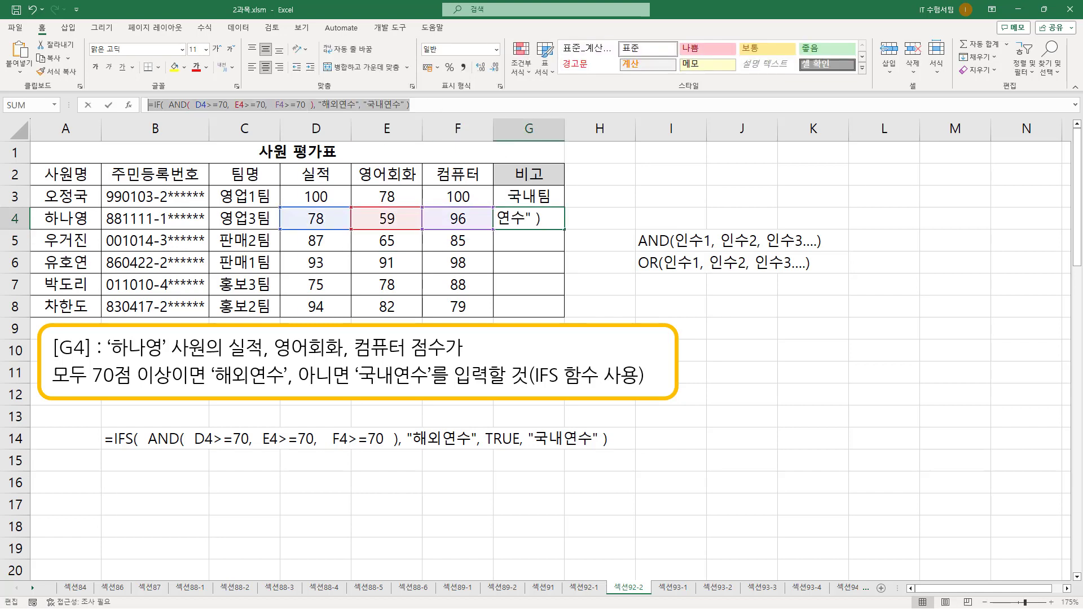
pyautogui.press('Escape')
pyautogui.click(123, 467)
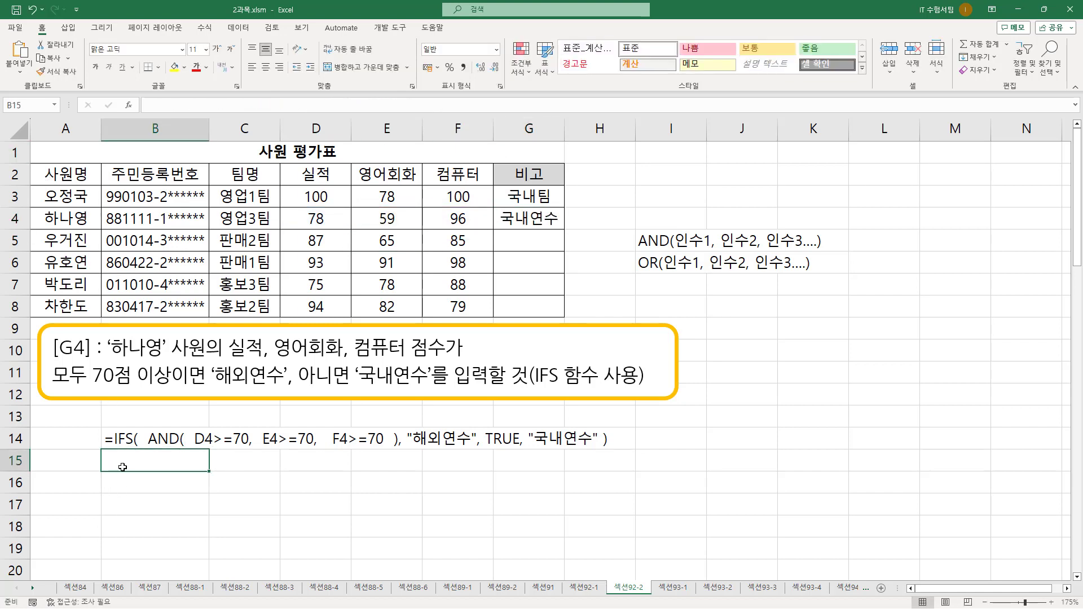
pyautogui.write("'")
pyautogui.write('=IF(  AND(  D4>=70,  E4>=70,   F4>=70  ), "해외연수", "국내연수" )')
pyautogui.press('Return')
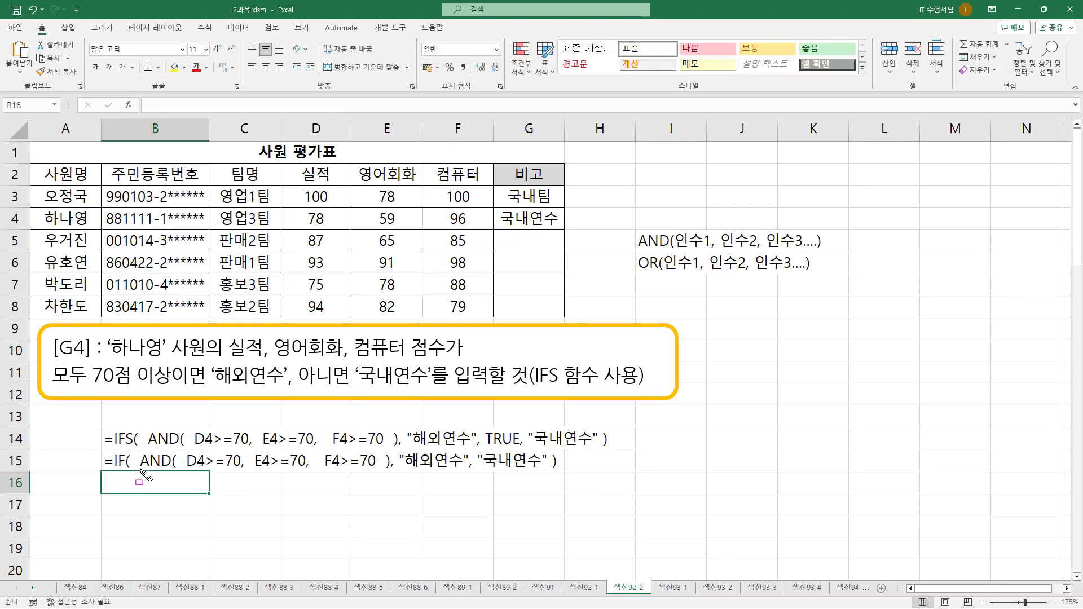
# Compare the IFS formula in B14 with the IF formula in B15 argument by argument, and check which function the task requires
pyautogui.moveTo(138, 467); pyautogui.dragTo(551, 471)
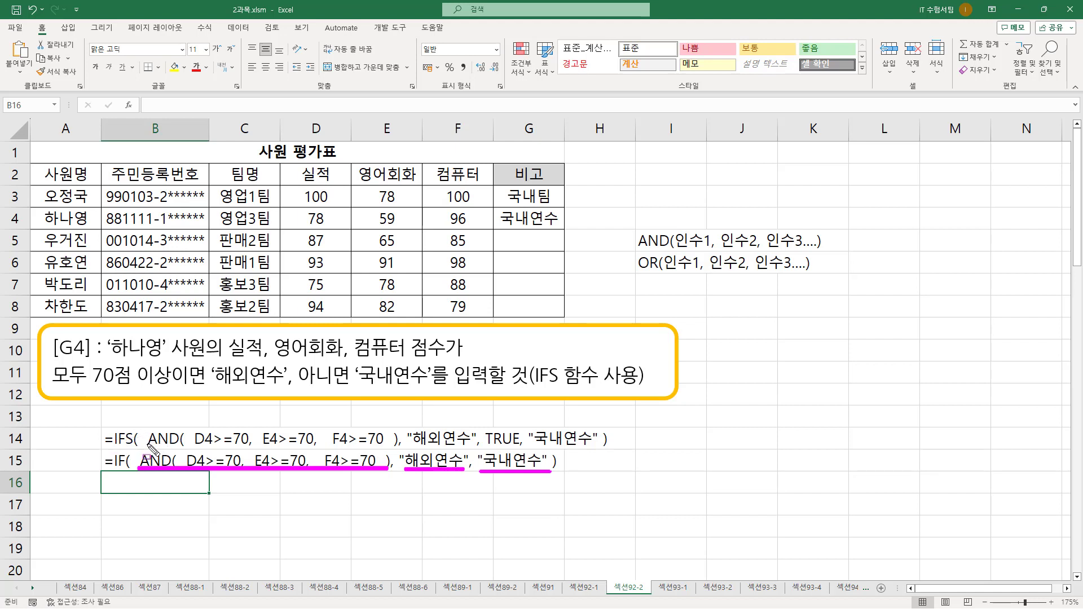
pyautogui.moveTo(148, 445)
pyautogui.mouseDown()
pyautogui.moveTo(389, 445)
pyautogui.moveTo(148, 429)
pyautogui.moveTo(138, 452)
pyautogui.moveTo(330, 484)
pyautogui.moveTo(496, 449)
pyautogui.moveTo(519, 429)
pyautogui.moveTo(520, 446)
pyautogui.moveTo(595, 445)
pyautogui.mouseUp()
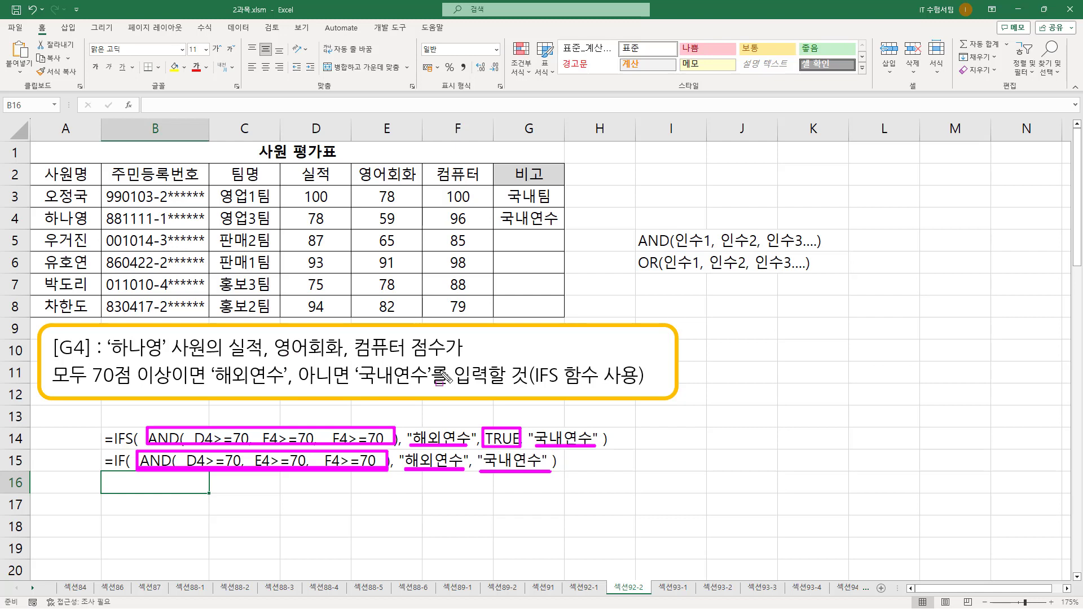
pyautogui.moveTo(529, 388); pyautogui.dragTo(638, 388)
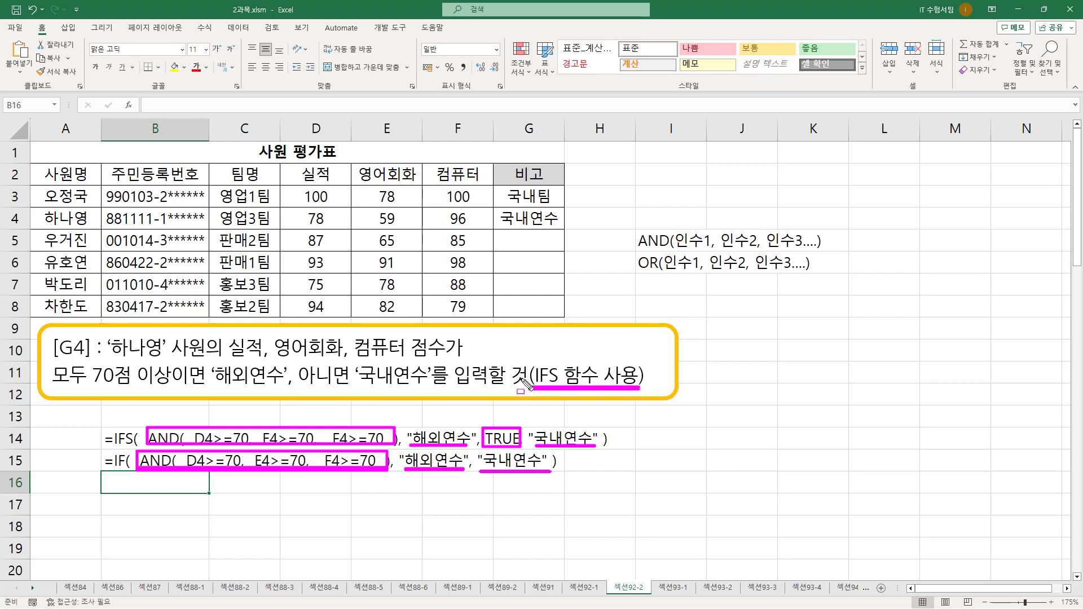
pyautogui.moveTo(106, 459)
pyautogui.mouseDown()
pyautogui.moveTo(96, 451)
pyautogui.moveTo(94, 474)
pyautogui.moveTo(133, 495)
pyautogui.mouseUp()
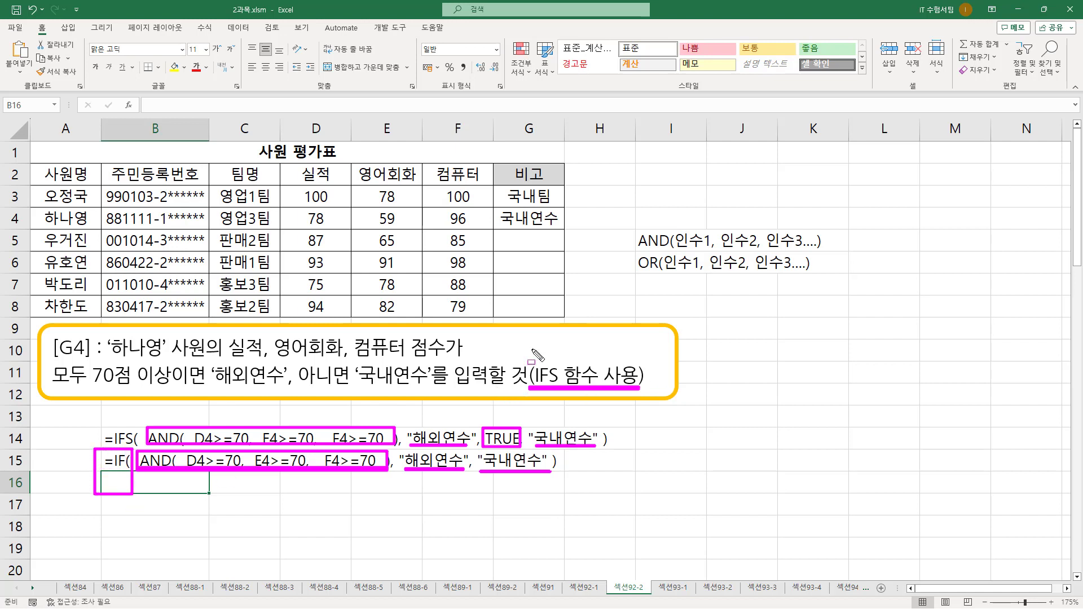
pyautogui.moveTo(91, 419); pyautogui.dragTo(138, 451)
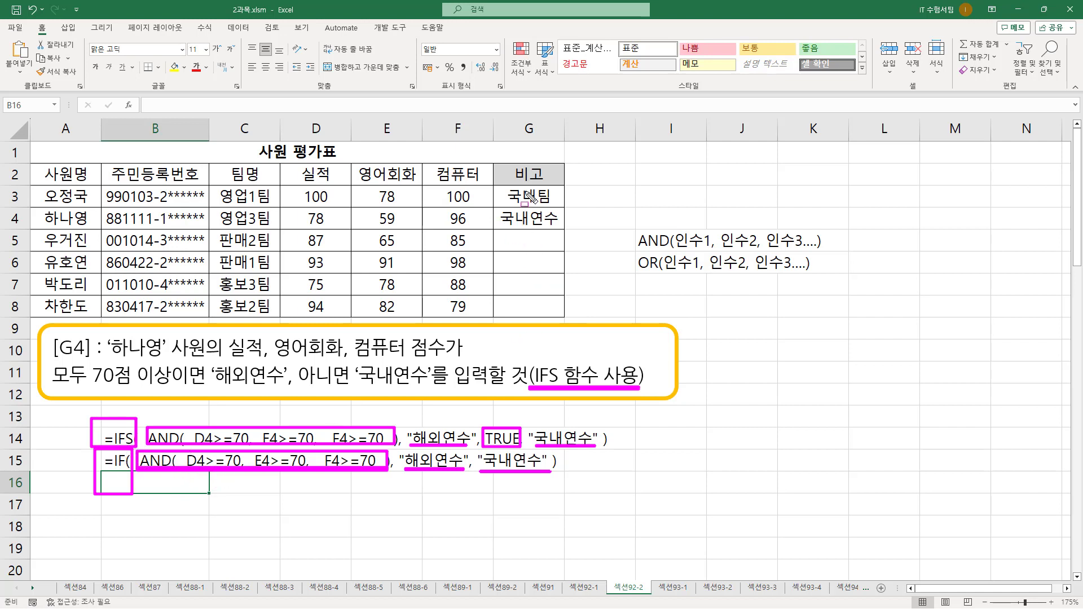
pyautogui.press('Escape')
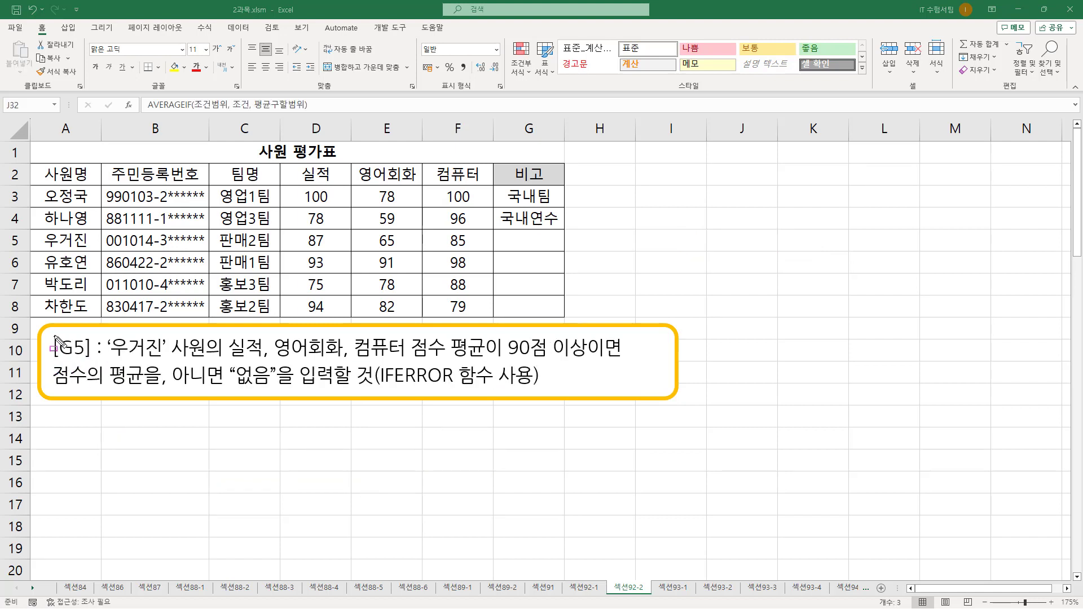
# Examine the G5 task's target cell, scores, average condition, two possible outputs and required function against the row 5 data
pyautogui.moveTo(54, 336); pyautogui.dragTo(91, 357)
pyautogui.moveTo(498, 232)
pyautogui.mouseDown()
pyautogui.moveTo(523, 248)
pyautogui.moveTo(558, 248)
pyautogui.mouseUp()
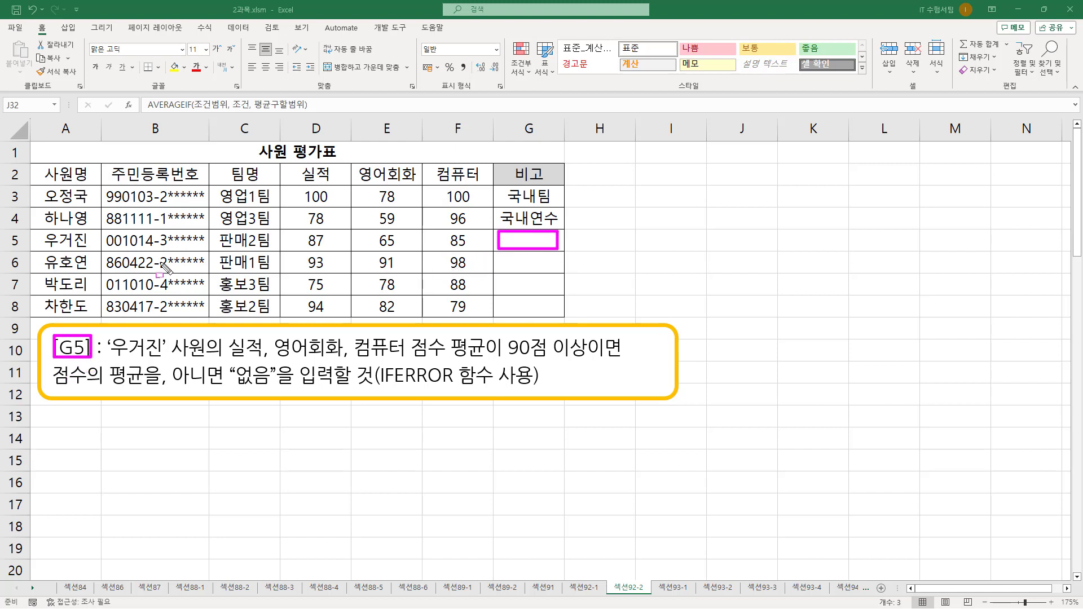
pyautogui.moveTo(109, 358); pyautogui.dragTo(202, 336)
pyautogui.moveTo(42, 246); pyautogui.dragTo(85, 247)
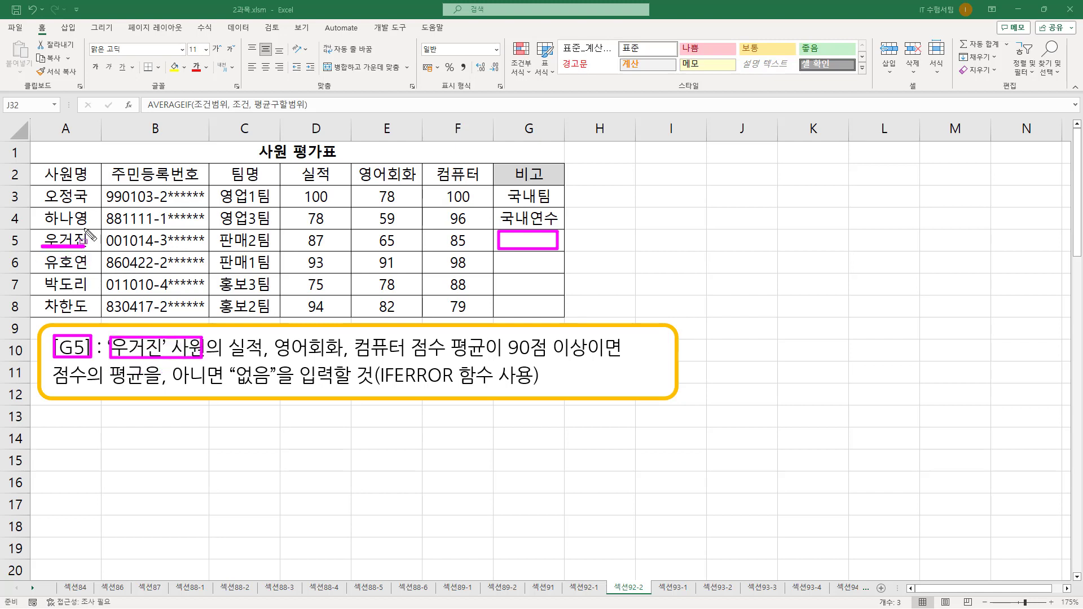
pyautogui.moveTo(231, 358); pyautogui.dragTo(401, 358)
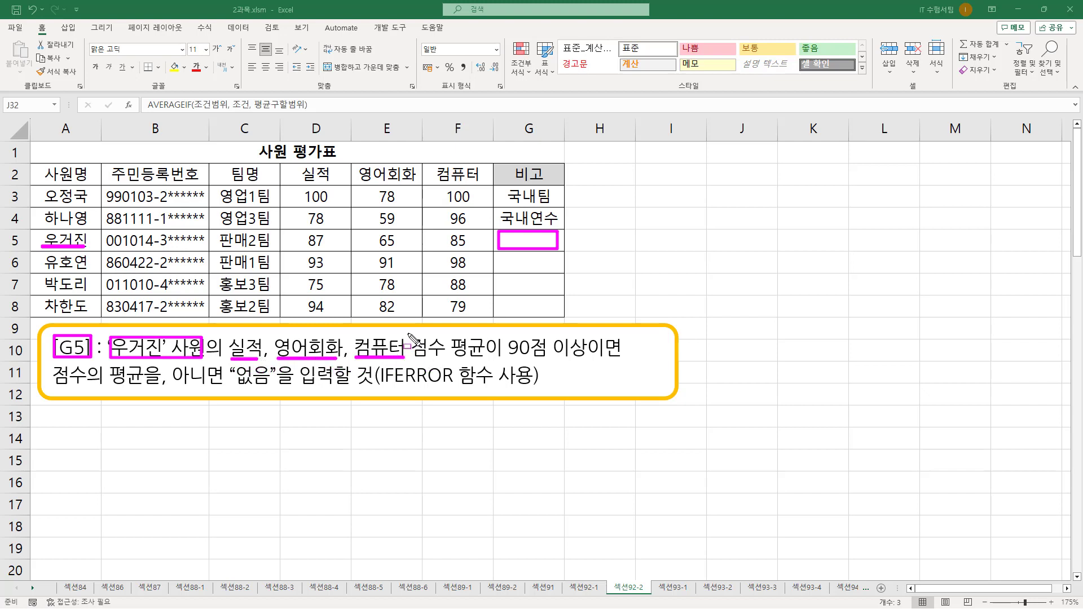
pyautogui.moveTo(408, 334)
pyautogui.mouseDown()
pyautogui.moveTo(443, 360)
pyautogui.moveTo(591, 363)
pyautogui.mouseUp()
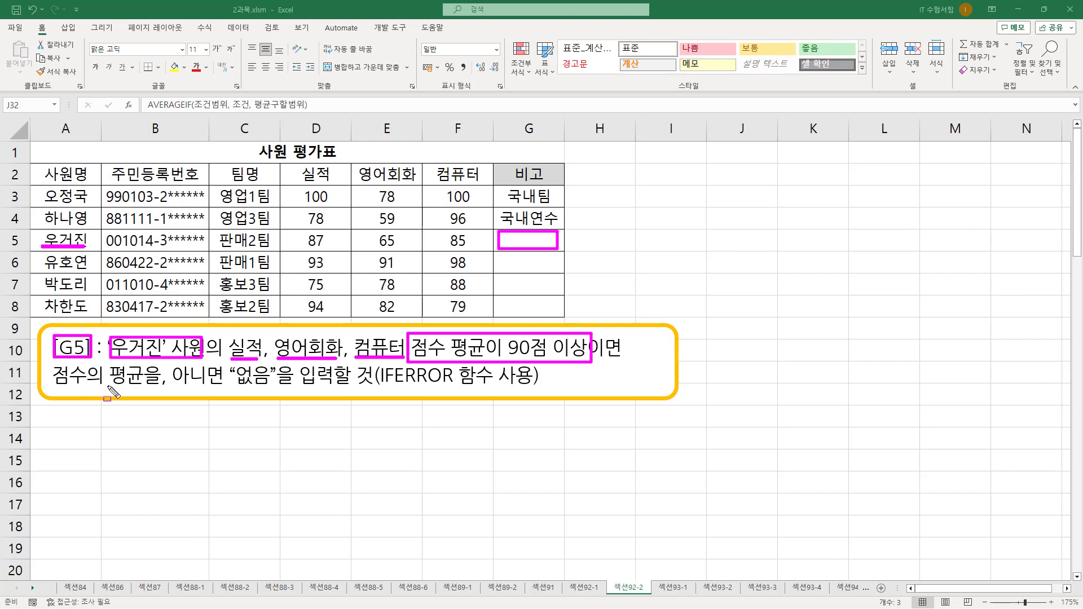
pyautogui.moveTo(108, 388); pyautogui.dragTo(144, 388)
pyautogui.moveTo(176, 387); pyautogui.dragTo(270, 386)
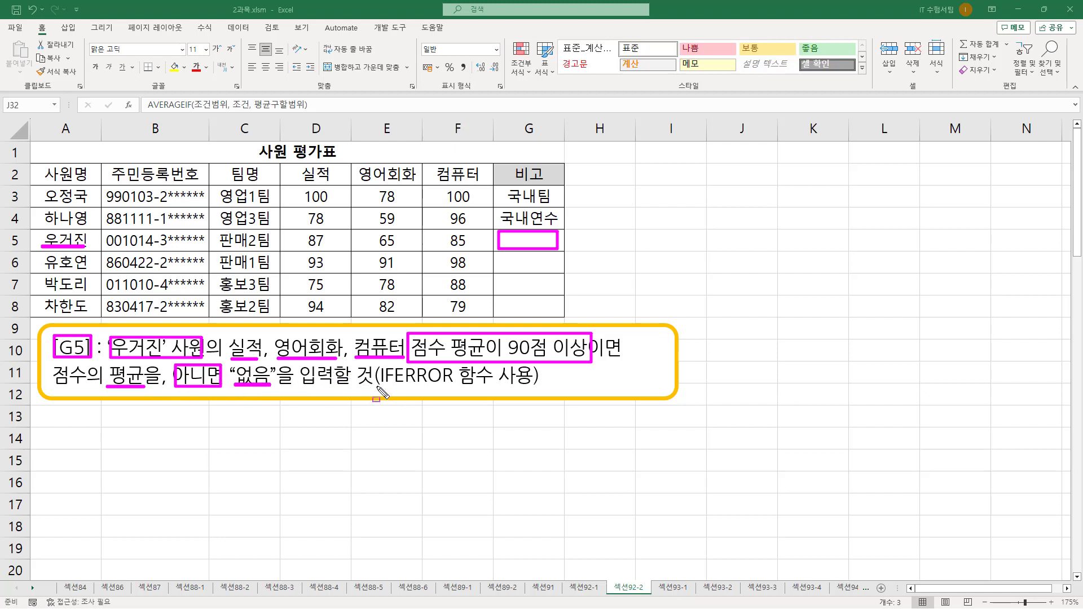
pyautogui.moveTo(376, 387); pyautogui.dragTo(535, 387)
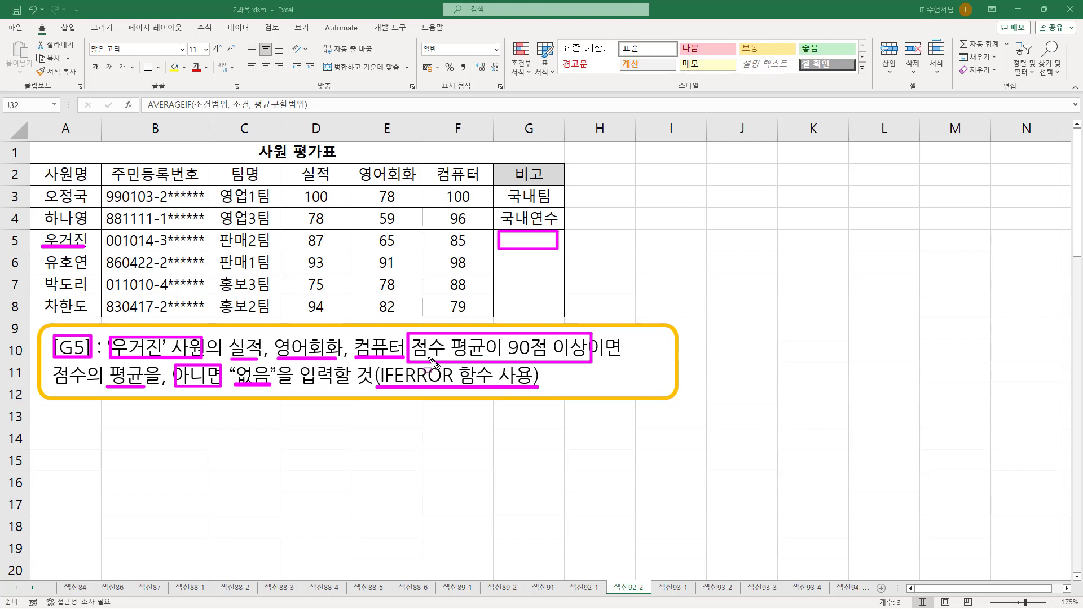
pyautogui.moveTo(507, 357); pyautogui.dragTo(583, 357)
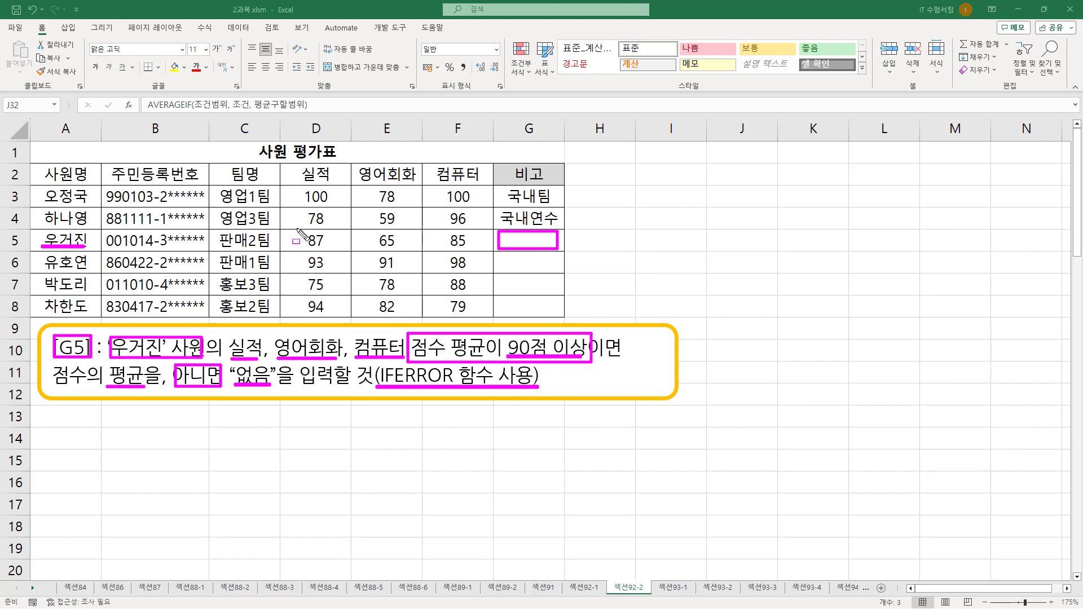
pyautogui.moveTo(297, 229)
pyautogui.mouseDown()
pyautogui.moveTo(353, 248)
pyautogui.moveTo(478, 250)
pyautogui.mouseUp()
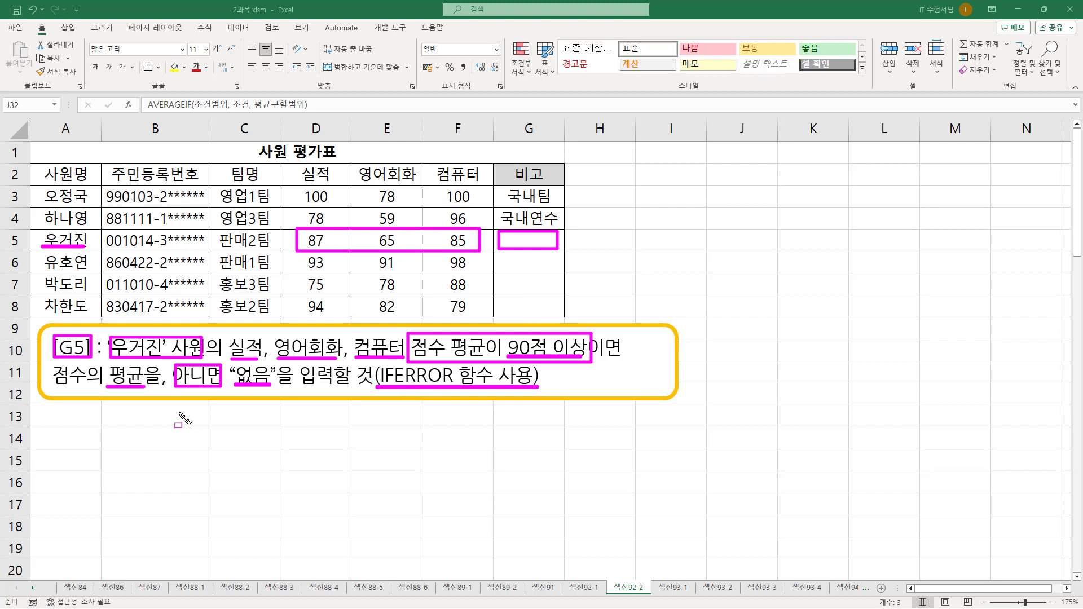
pyautogui.press('Escape')
# Enter the syntax note IFERROR(인수, 오류시표시할값) in B13
pyautogui.click(141, 416)
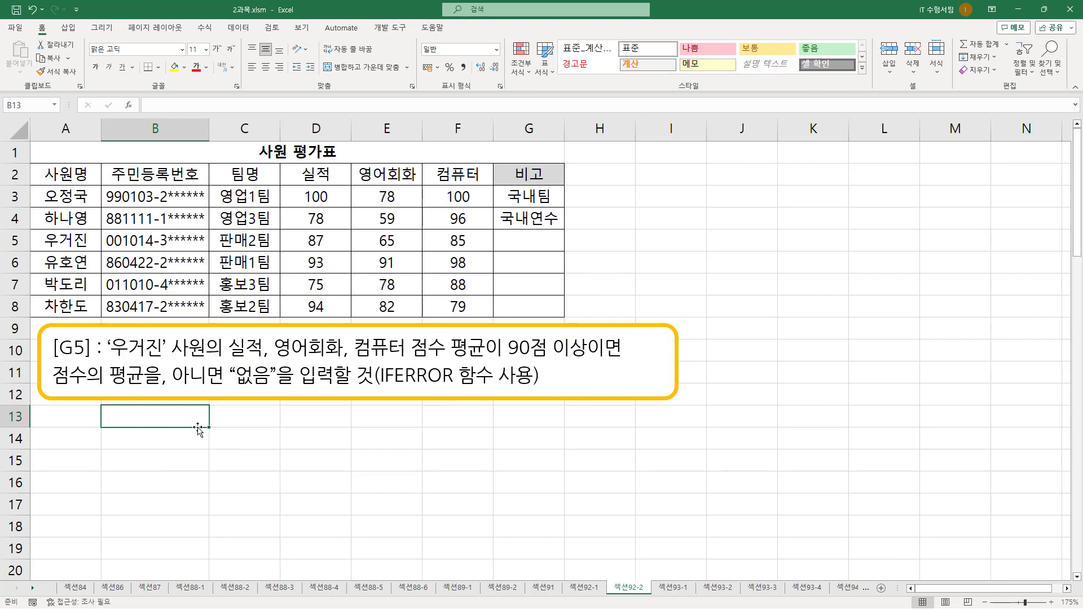
pyautogui.write('ㅑㄹ')
pyautogui.press('BackSpace')
pyautogui.press('BackSpace')
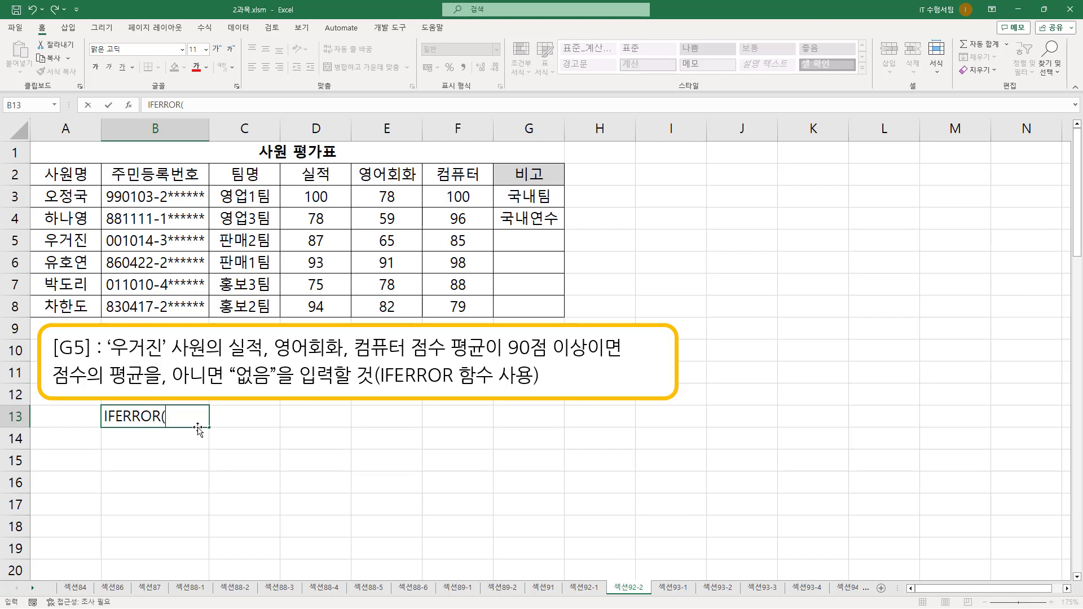
pyautogui.write('IFERROR(인수, 오류ㅜ시')
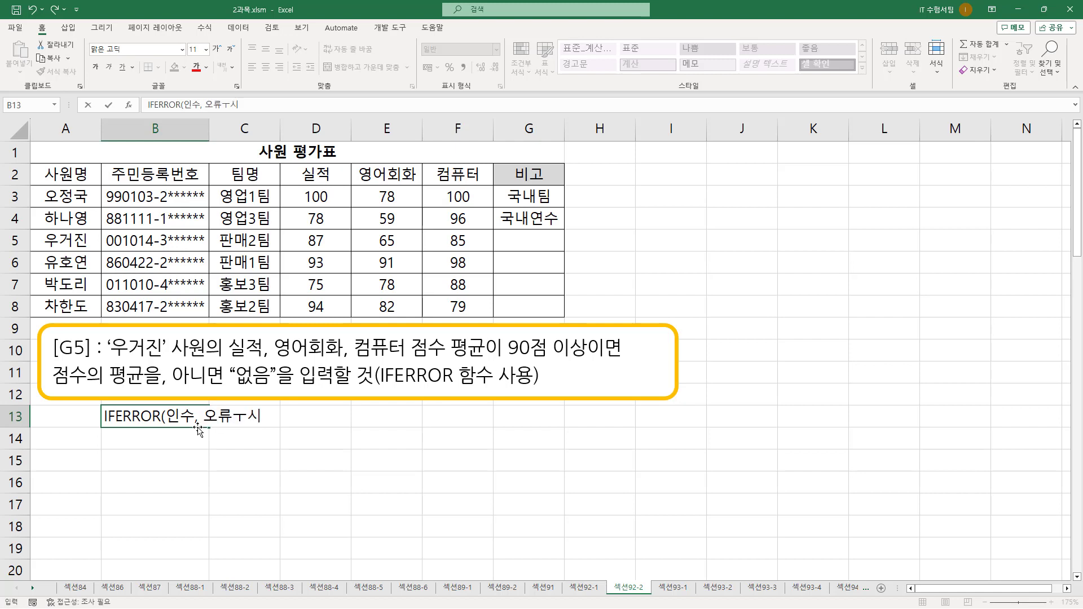
pyautogui.press('BackSpace')
pyautogui.write('시표시할')
pyautogui.write('값')
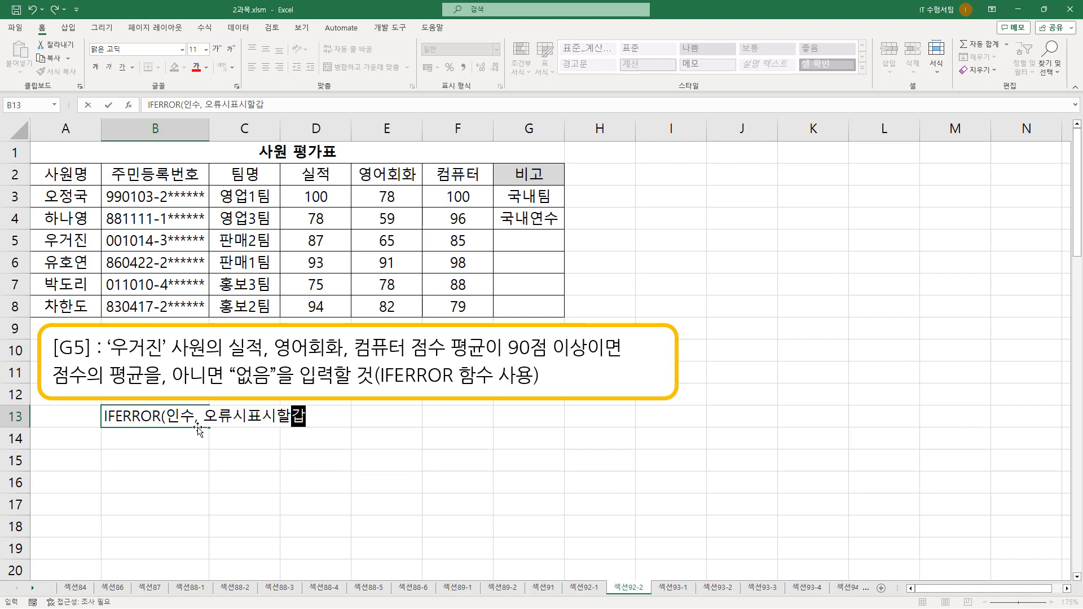
pyautogui.press('Return')
pyautogui.press('Up')
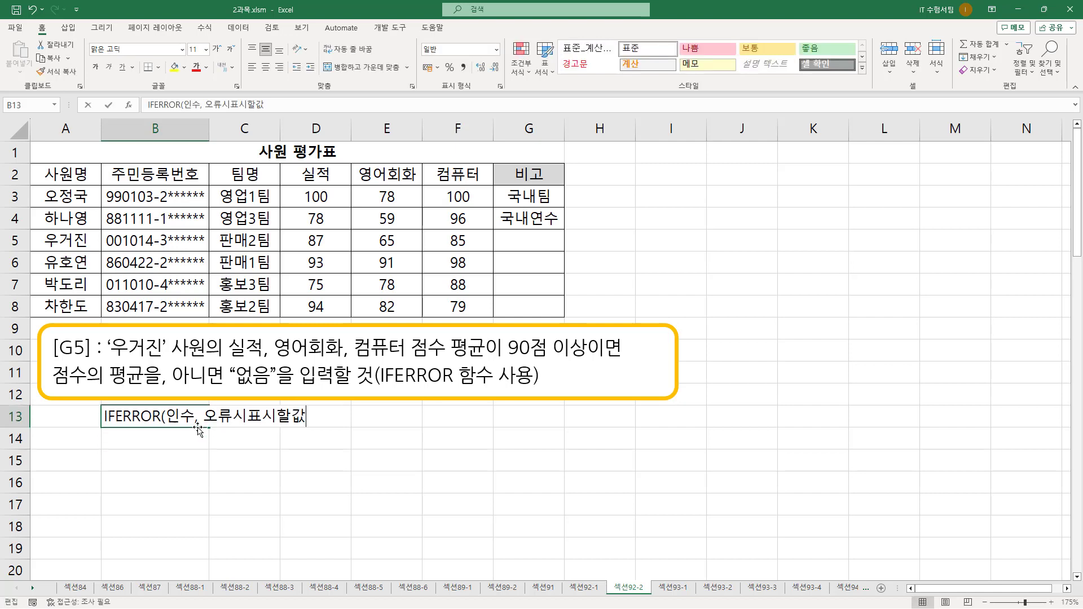
pyautogui.press('F2')
pyautogui.press('Return')
# Match the IFERROR arguments in B13 to the outputs and the 90-point condition of the G5 task, using the row 5 scores
pyautogui.moveTo(167, 424); pyautogui.dragTo(308, 430)
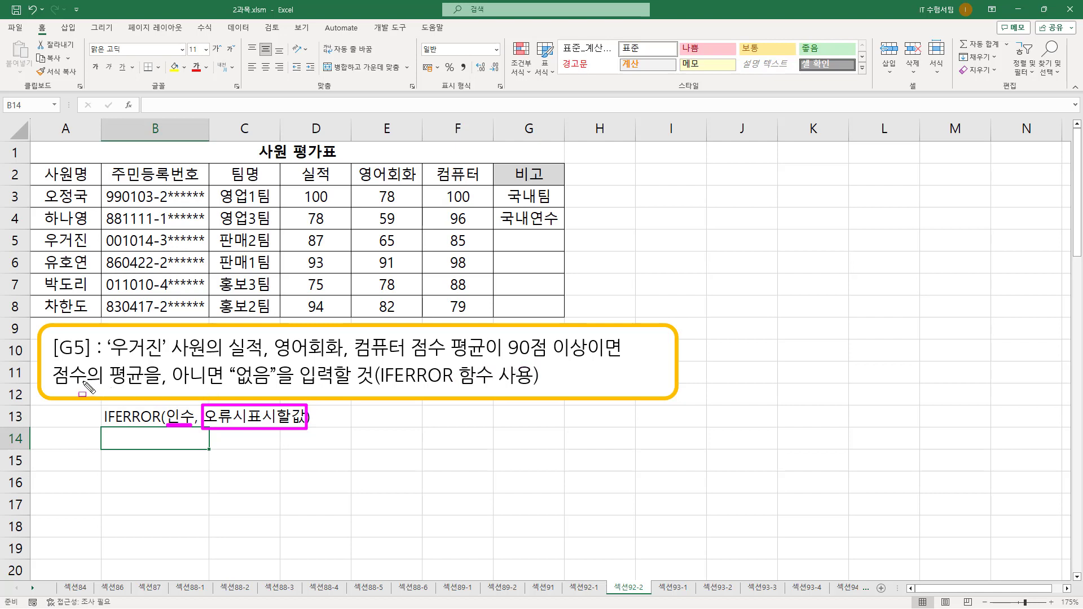
pyautogui.moveTo(104, 362); pyautogui.dragTo(150, 389)
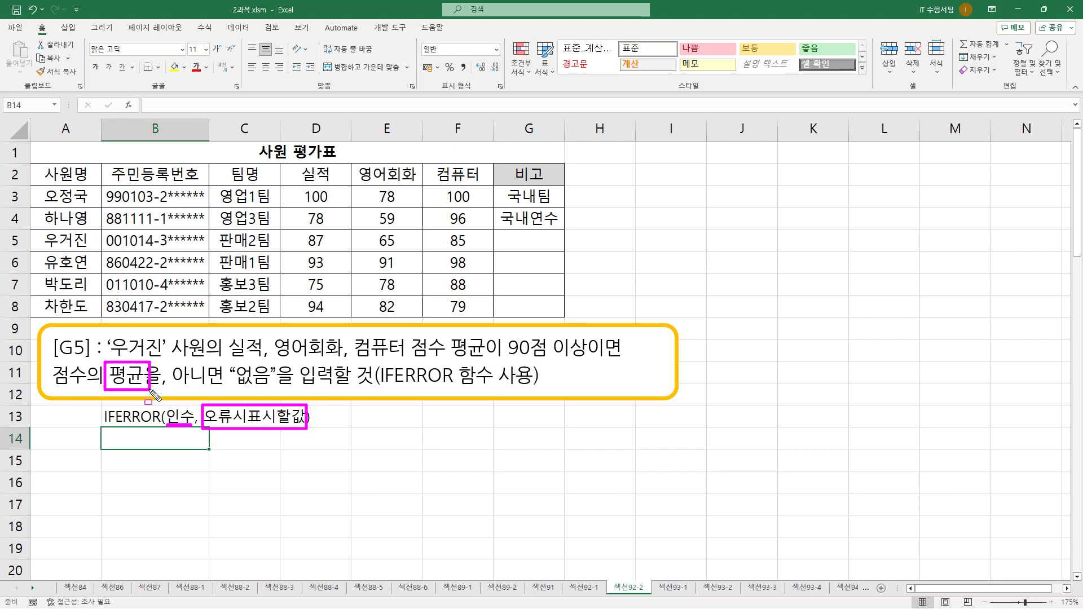
pyautogui.moveTo(232, 363)
pyautogui.mouseDown()
pyautogui.moveTo(287, 391)
pyautogui.moveTo(276, 390)
pyautogui.mouseUp()
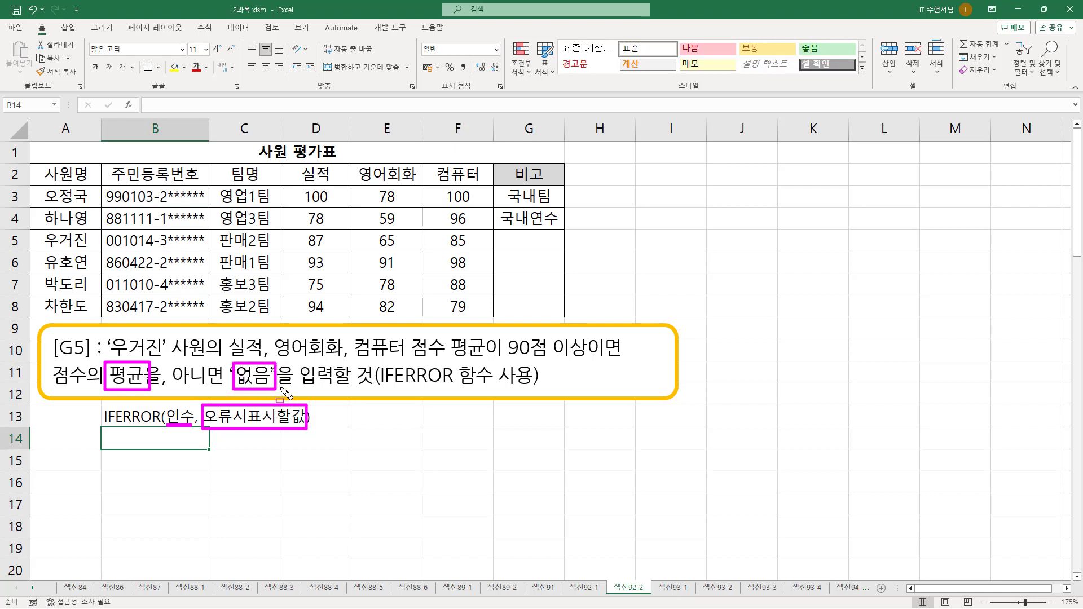
pyautogui.moveTo(504, 357); pyautogui.dragTo(587, 357)
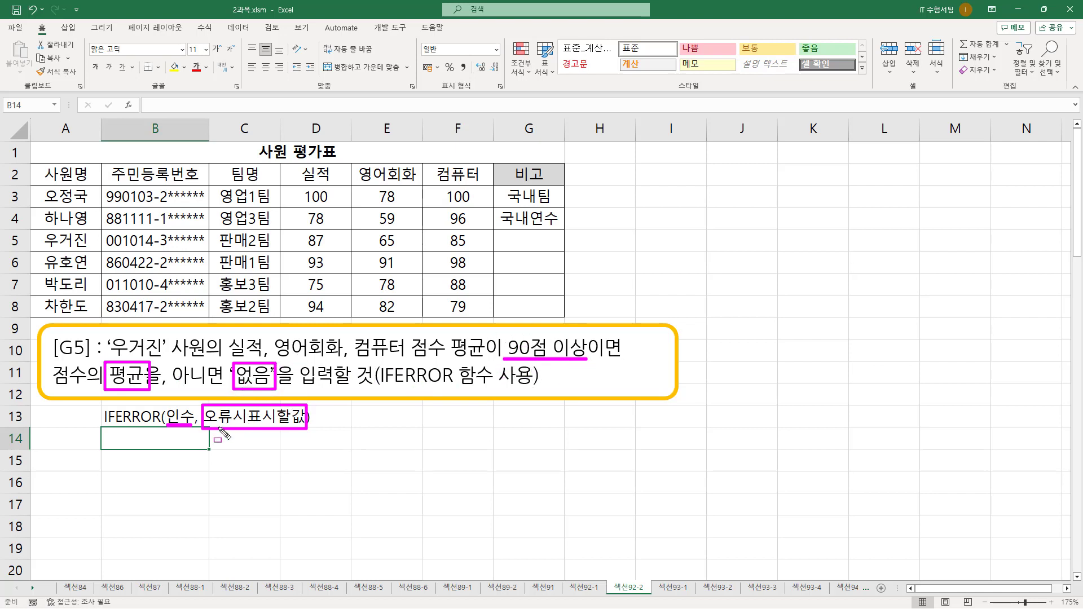
pyautogui.moveTo(207, 432); pyautogui.dragTo(302, 434)
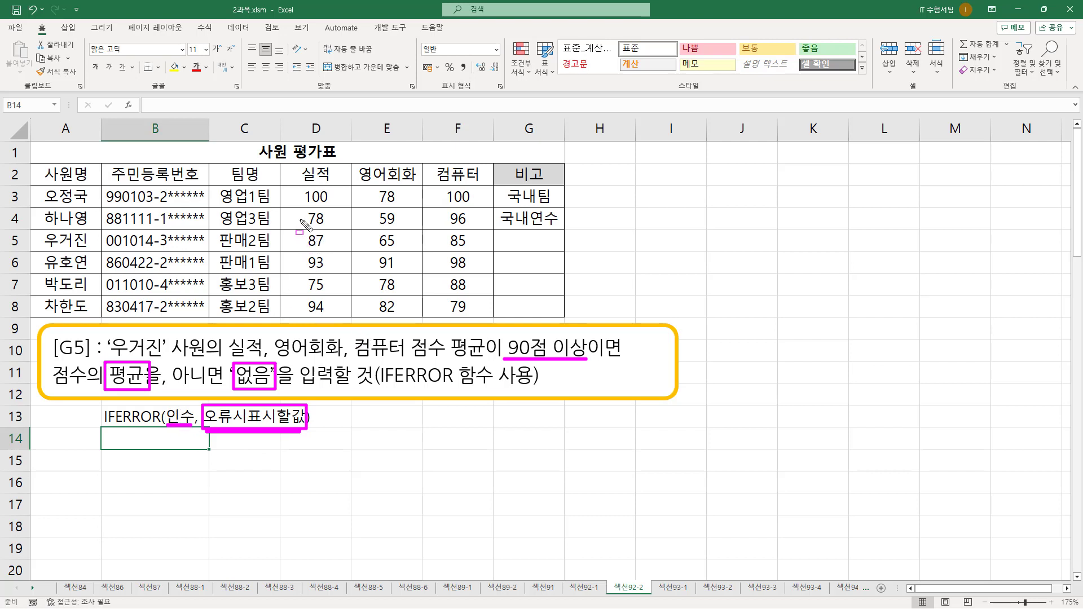
pyautogui.moveTo(294, 228)
pyautogui.mouseDown()
pyautogui.moveTo(469, 255)
pyautogui.moveTo(480, 246)
pyautogui.mouseUp()
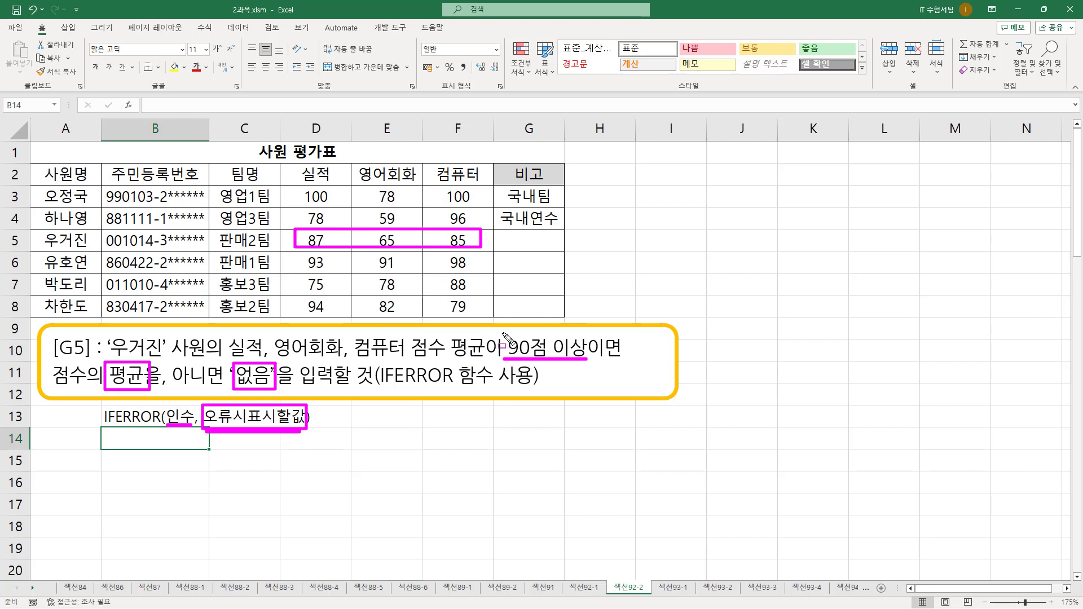
pyautogui.moveTo(502, 335); pyautogui.dragTo(587, 367)
pyautogui.moveTo(591, 365); pyautogui.dragTo(587, 366)
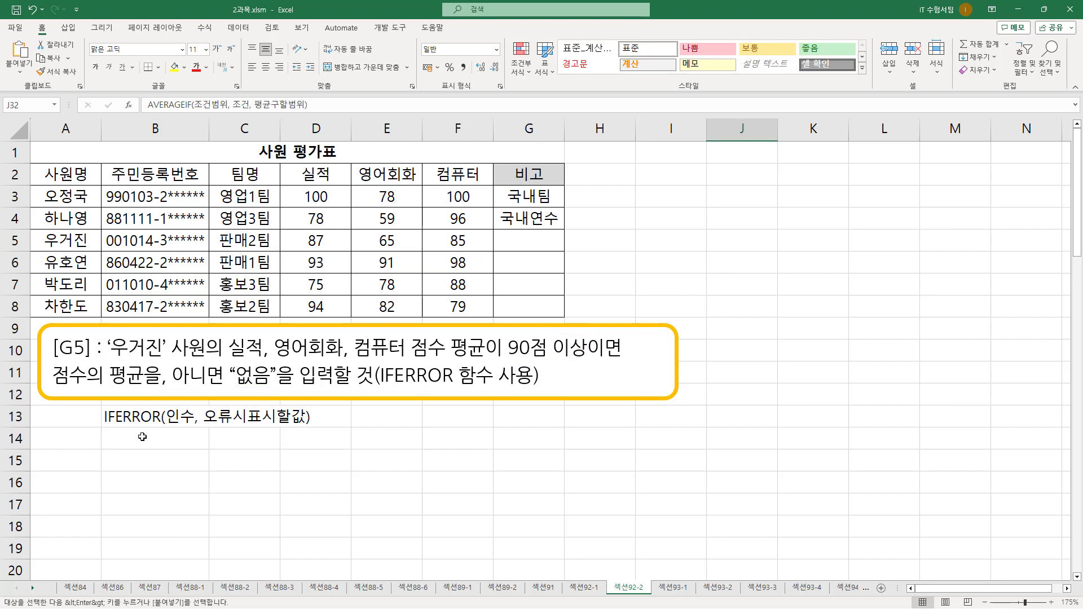
# Paste the copied syntax note AVERAGEIF(조건범위, 조건, 평균구할범위) into B14
pyautogui.click(143, 438)
pyautogui.press('Return')
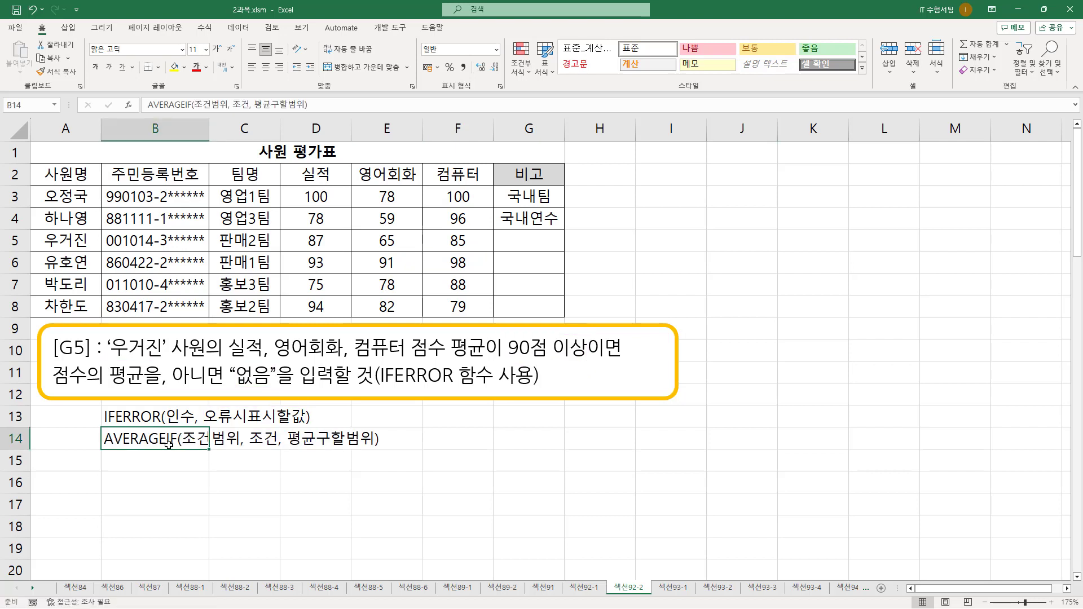
pyautogui.click(164, 460)
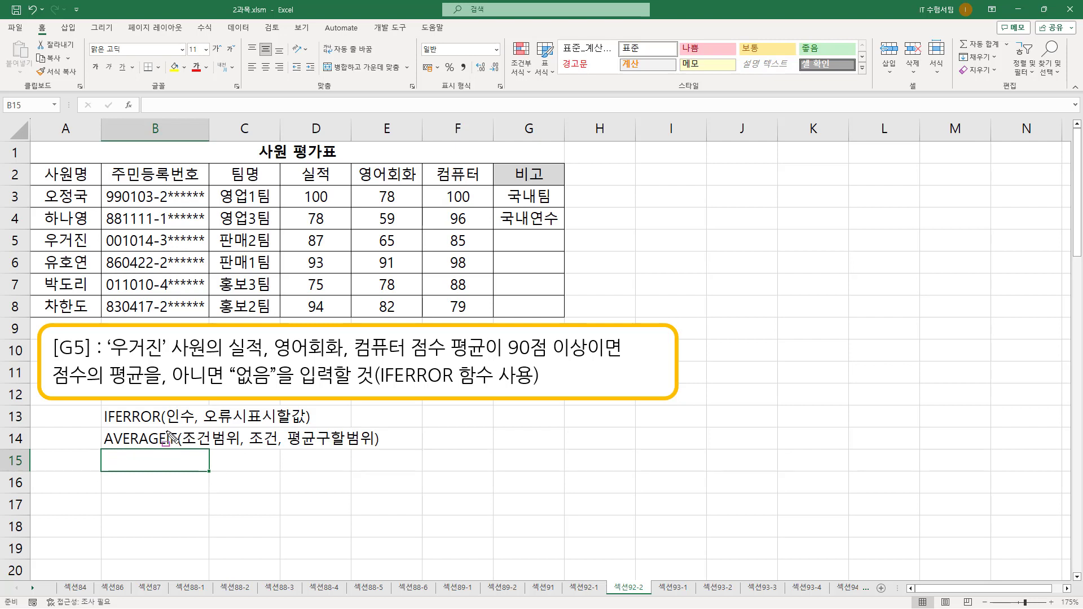
# Review the AVERAGEIF function name and its three arguments in the B14 note
pyautogui.moveTo(102, 445); pyautogui.dragTo(177, 450)
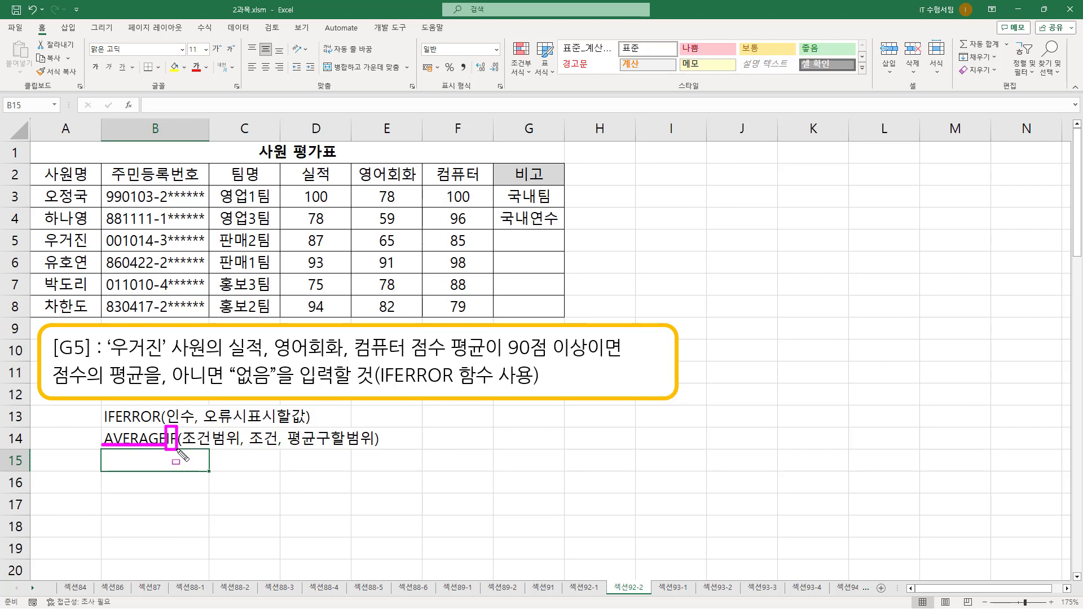
pyautogui.moveTo(183, 445); pyautogui.dragTo(377, 449)
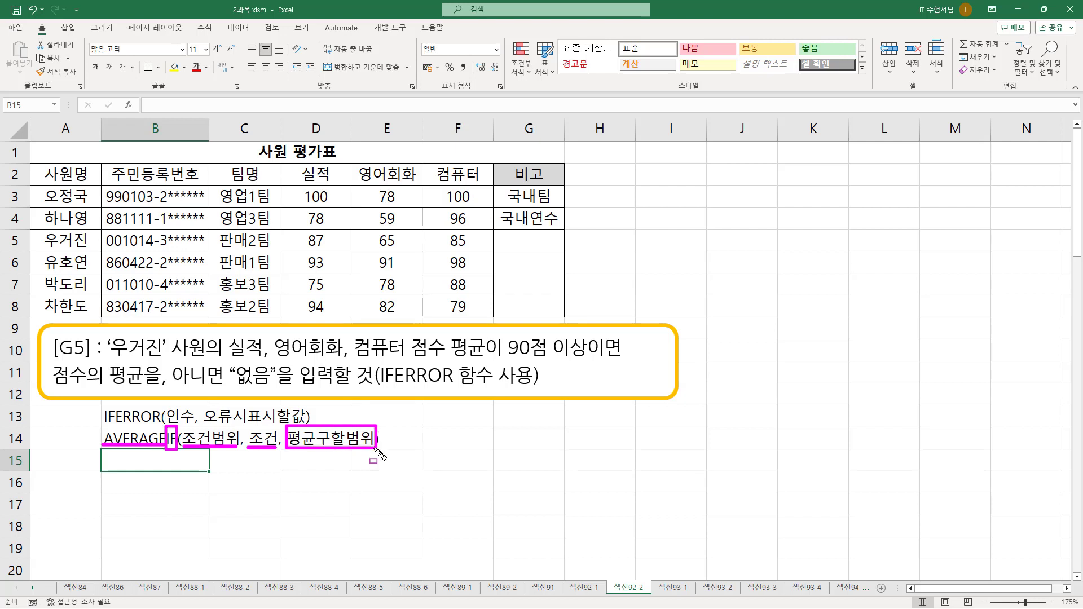
pyautogui.press('Escape')
# Start an AVERAGEIF formula in G5 with D5:F5 as the condition range and ">=90" as the condition
pyautogui.click(547, 247)
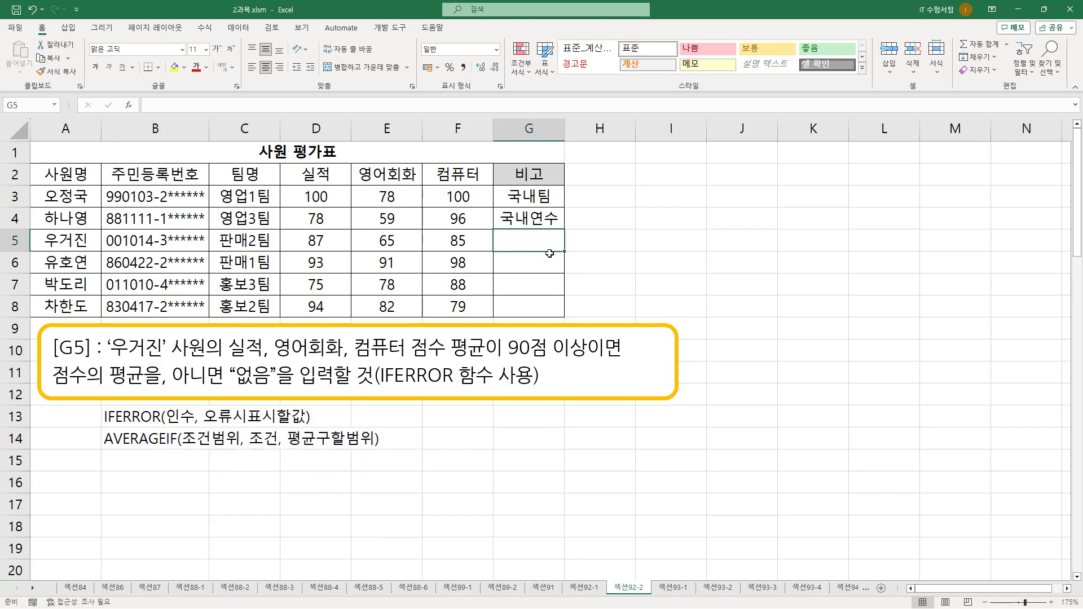
pyautogui.write('=')
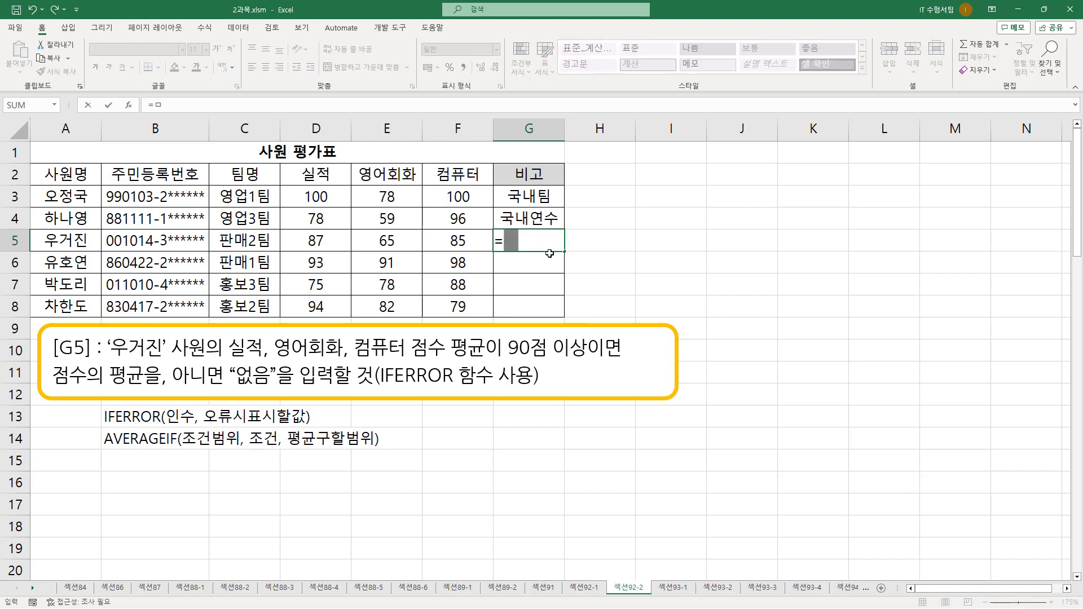
pyautogui.write('AVER')
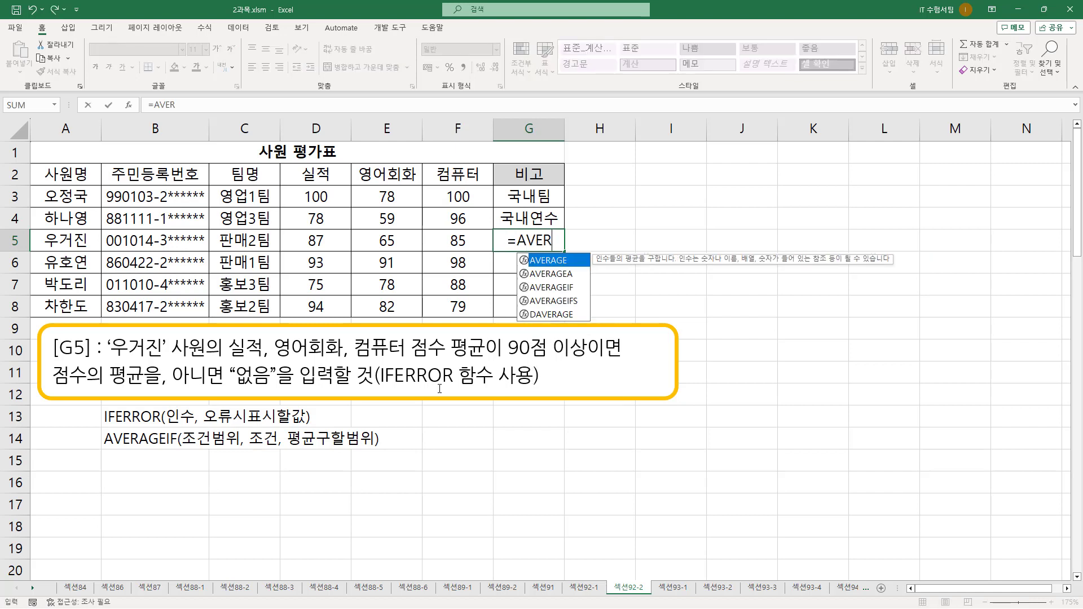
pyautogui.write('AGEIF(')
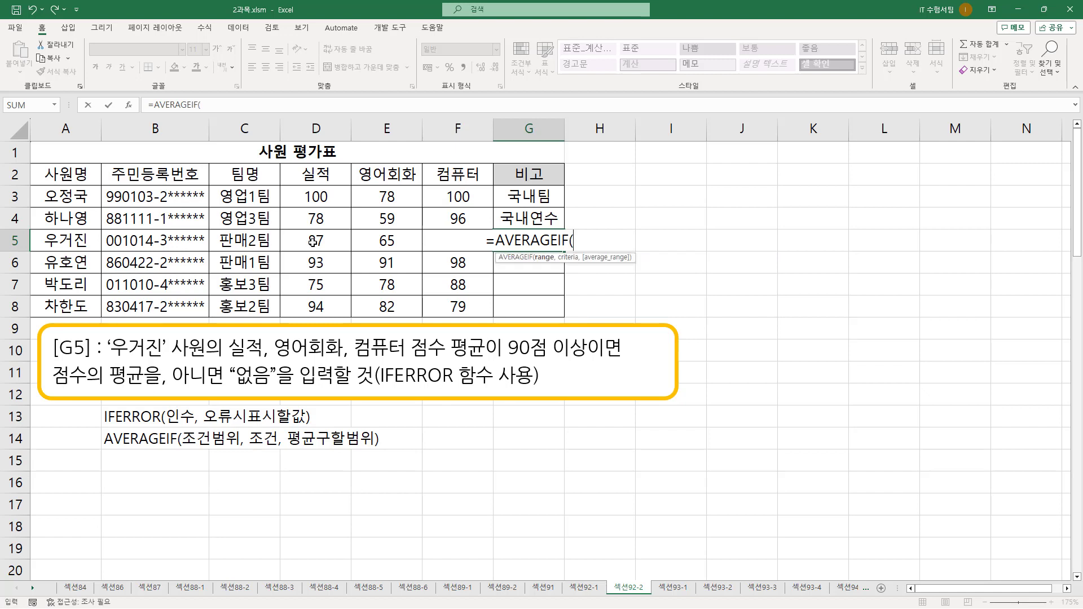
pyautogui.moveTo(311, 241); pyautogui.dragTo(434, 241)
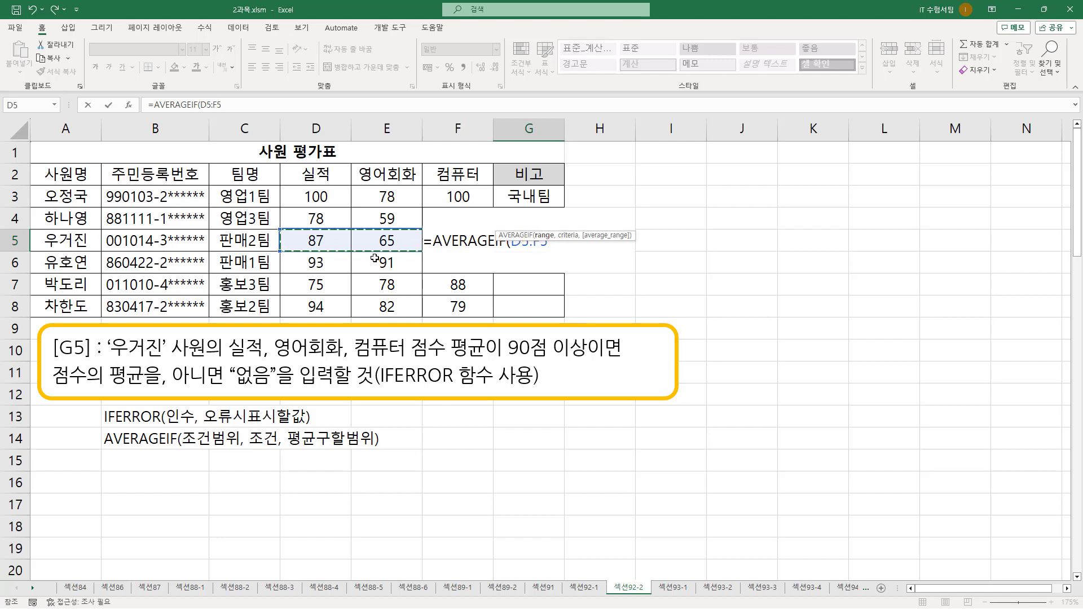
pyautogui.write(', ">=90')
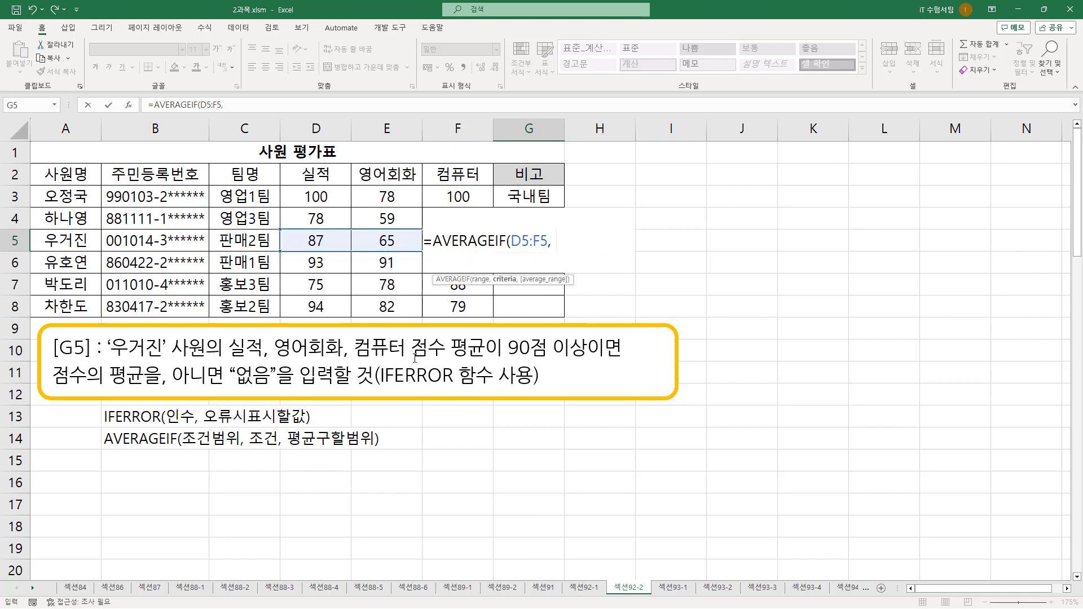
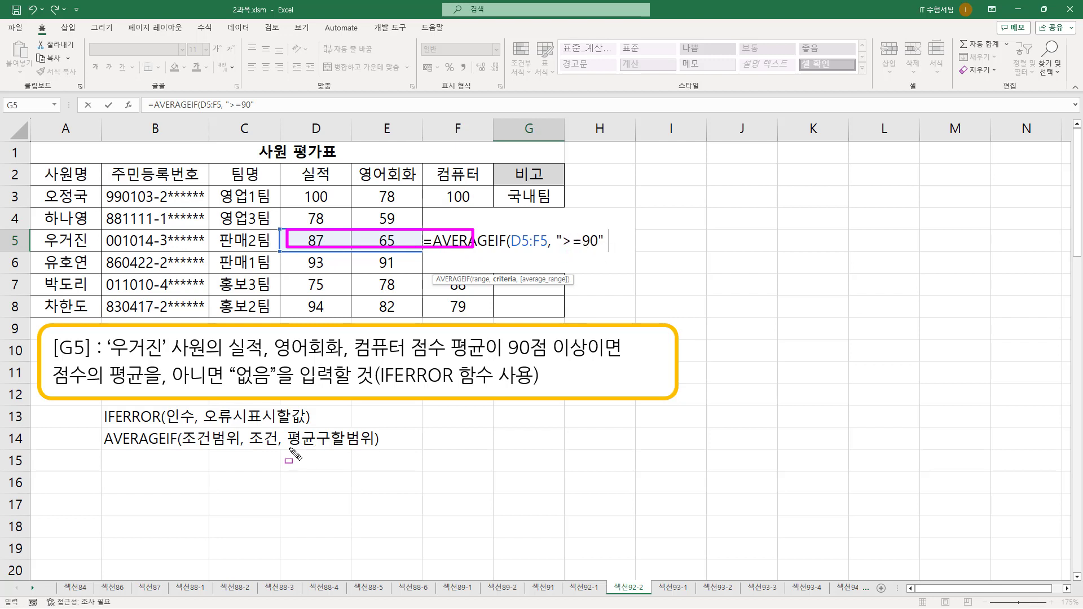
# Add D5:F5 as the average range of the G5 AVERAGEIF formula and enter it
pyautogui.moveTo(287, 447); pyautogui.dragTo(372, 447)
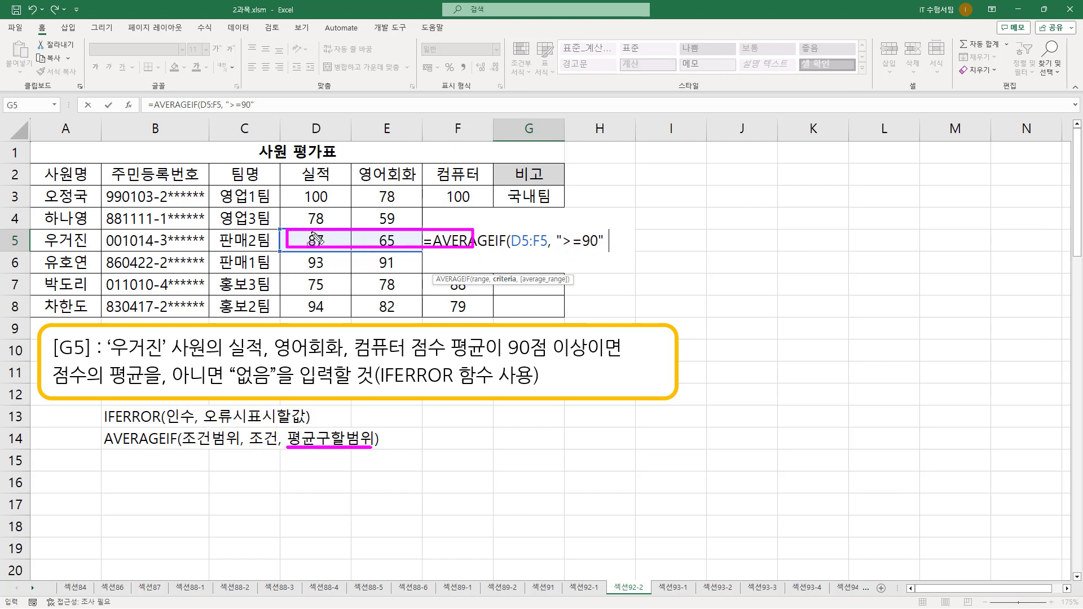
pyautogui.moveTo(305, 233); pyautogui.dragTo(464, 243)
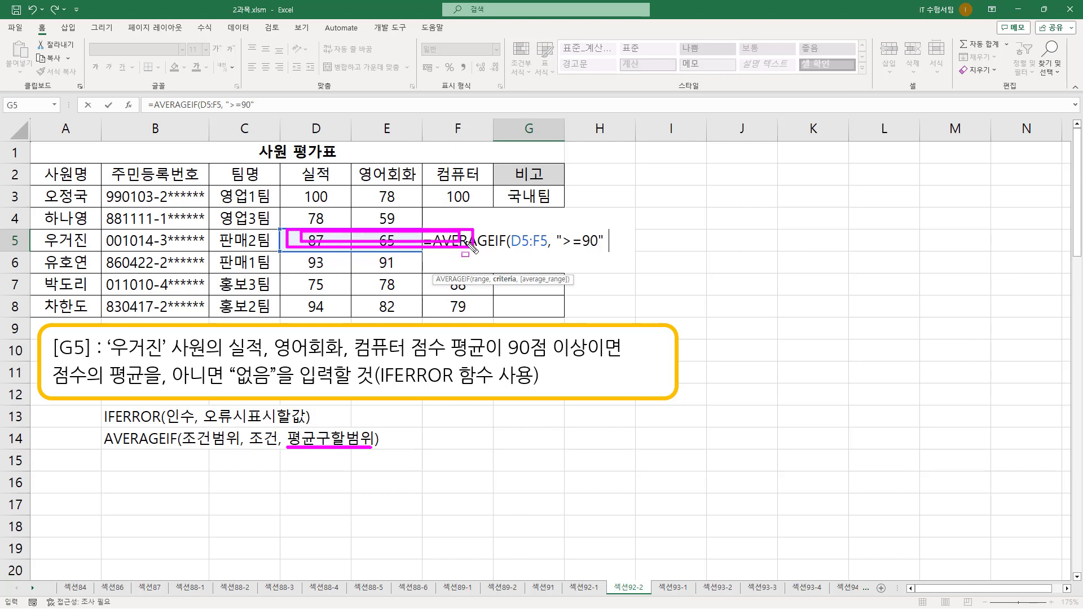
pyautogui.press('Escape')
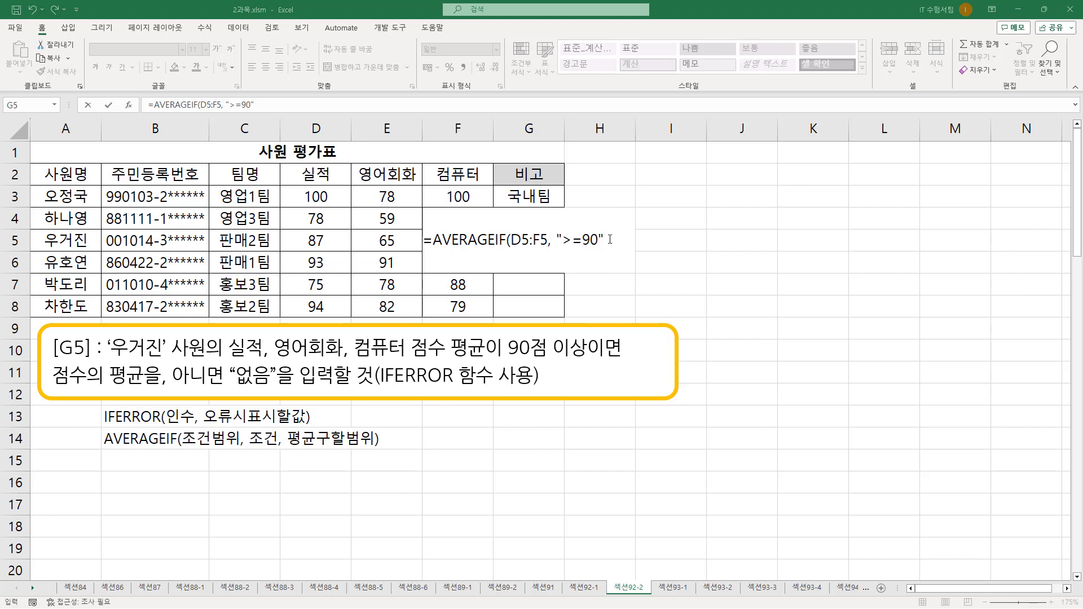
pyautogui.click(612, 241)
pyautogui.write(',')
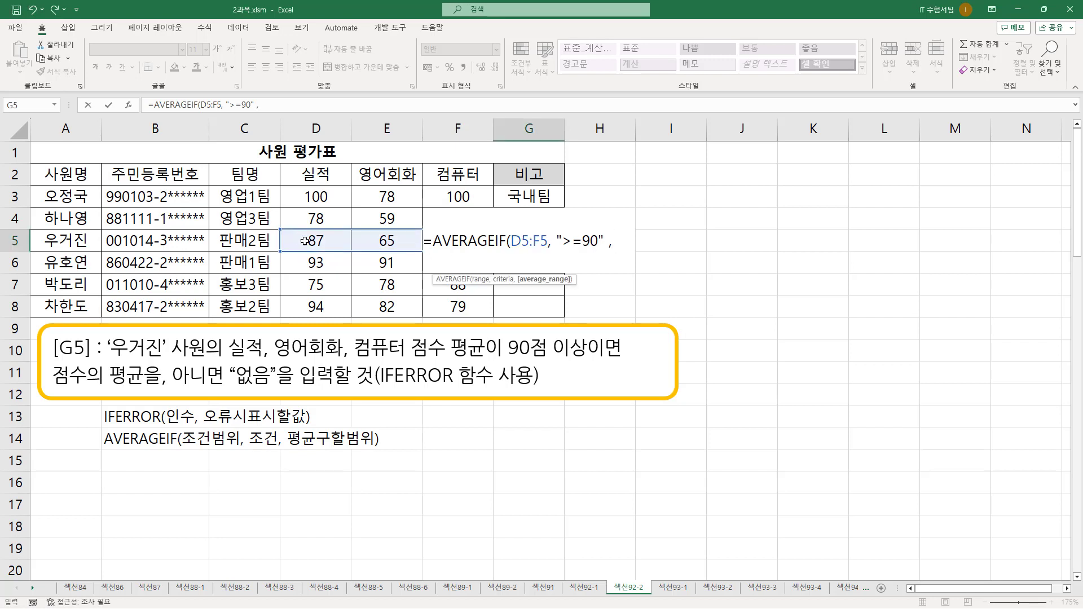
pyautogui.moveTo(305, 241); pyautogui.dragTo(450, 241)
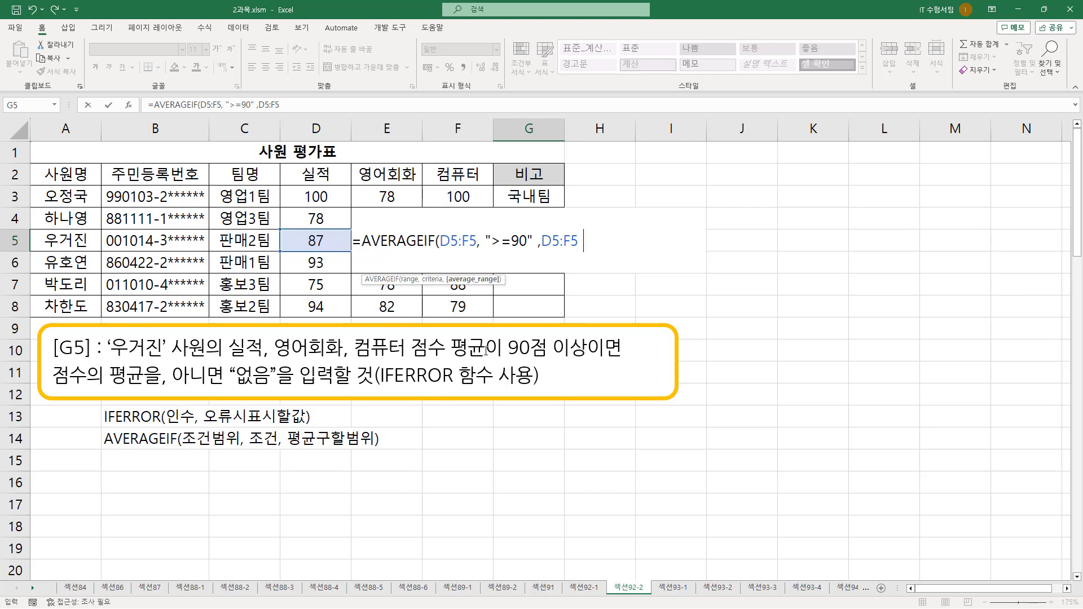
pyautogui.write(')')
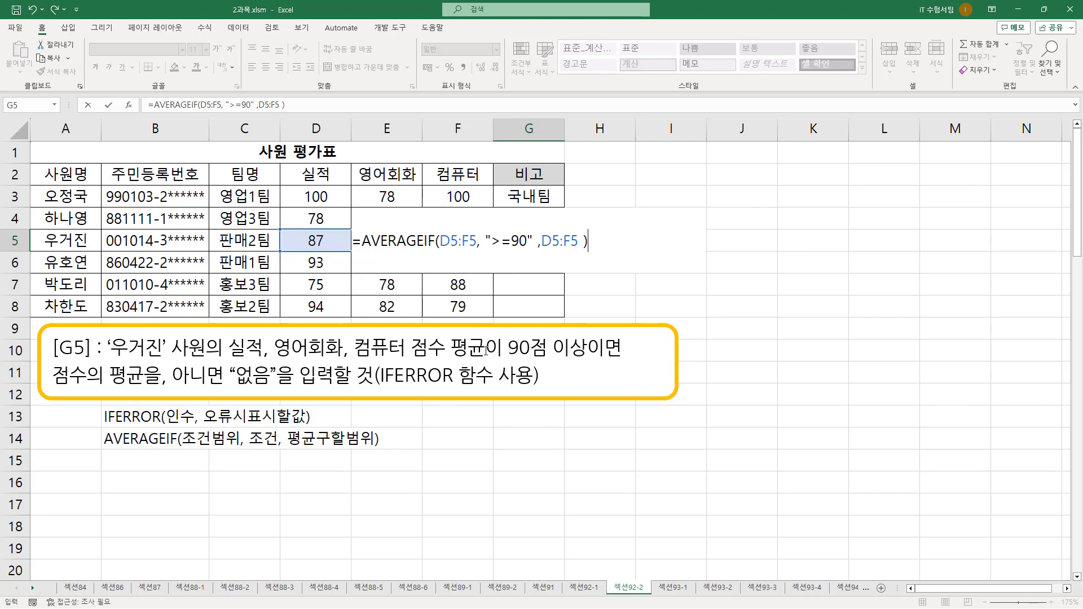
pyautogui.press('Return')
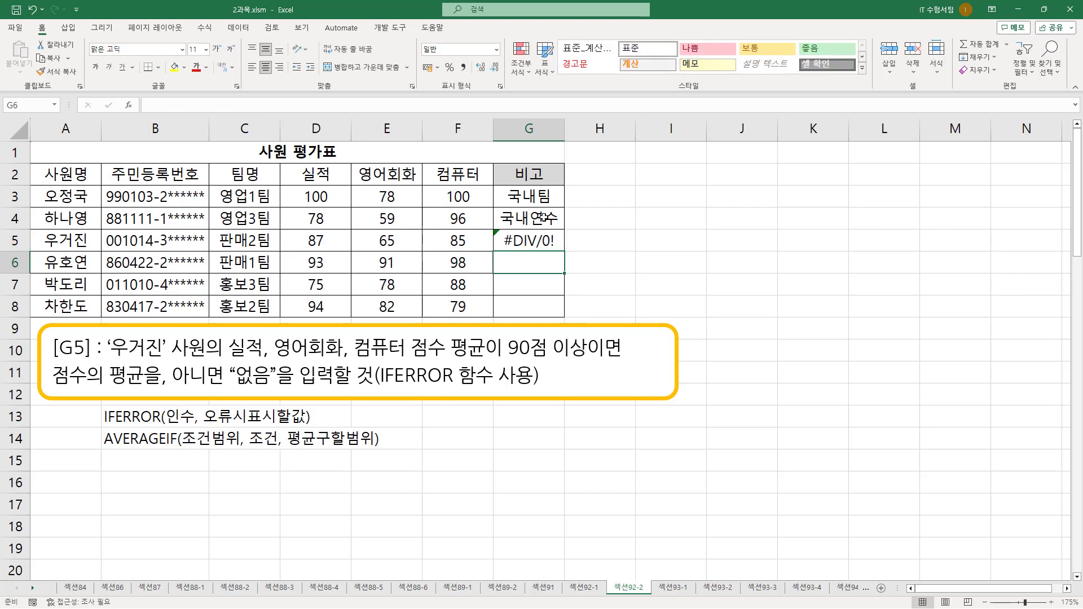
# Check the G5 result against the row 5 scores, and match the formula's three arguments to the syntax note in B14
pyautogui.click(527, 240)
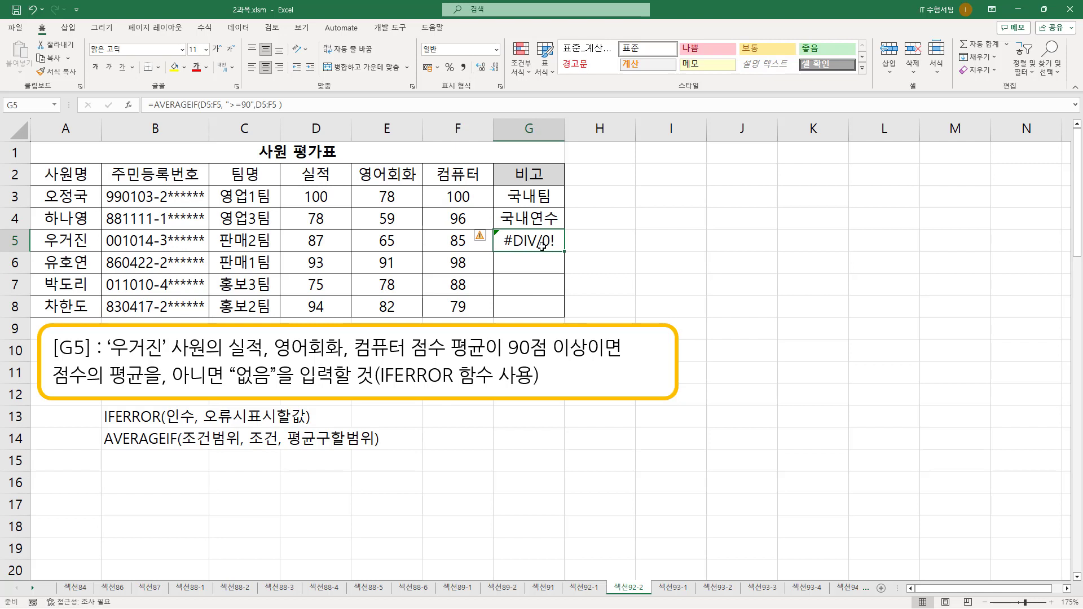
pyautogui.hotkey('ctrl', 'shift', 'd')
pyautogui.moveTo(499, 250)
pyautogui.mouseDown()
pyautogui.moveTo(549, 249)
pyautogui.moveTo(563, 231)
pyautogui.mouseUp()
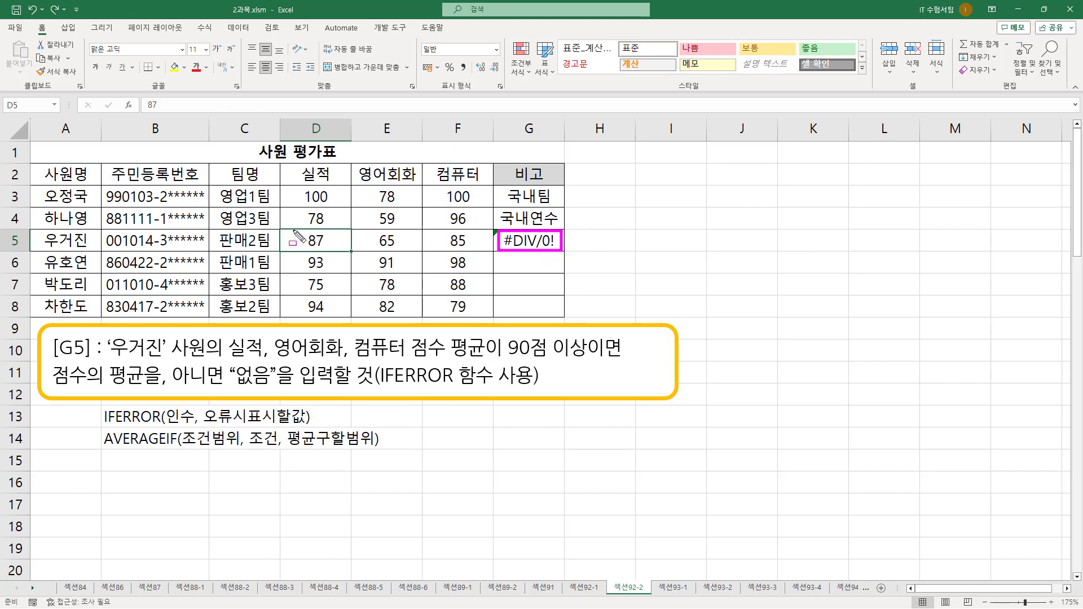
pyautogui.moveTo(294, 231); pyautogui.dragTo(477, 250)
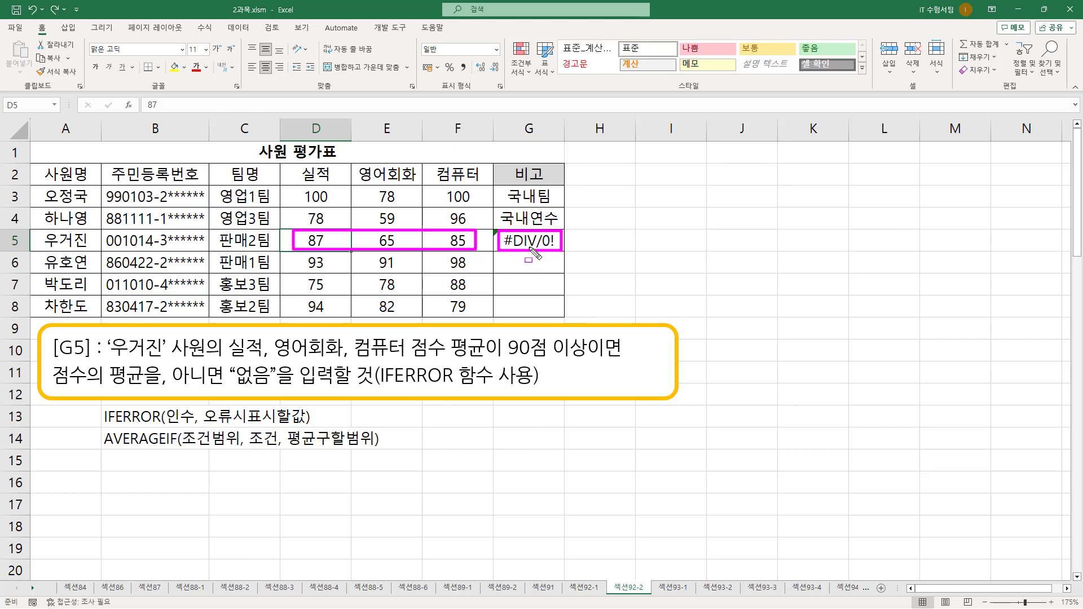
pyautogui.press('Escape')
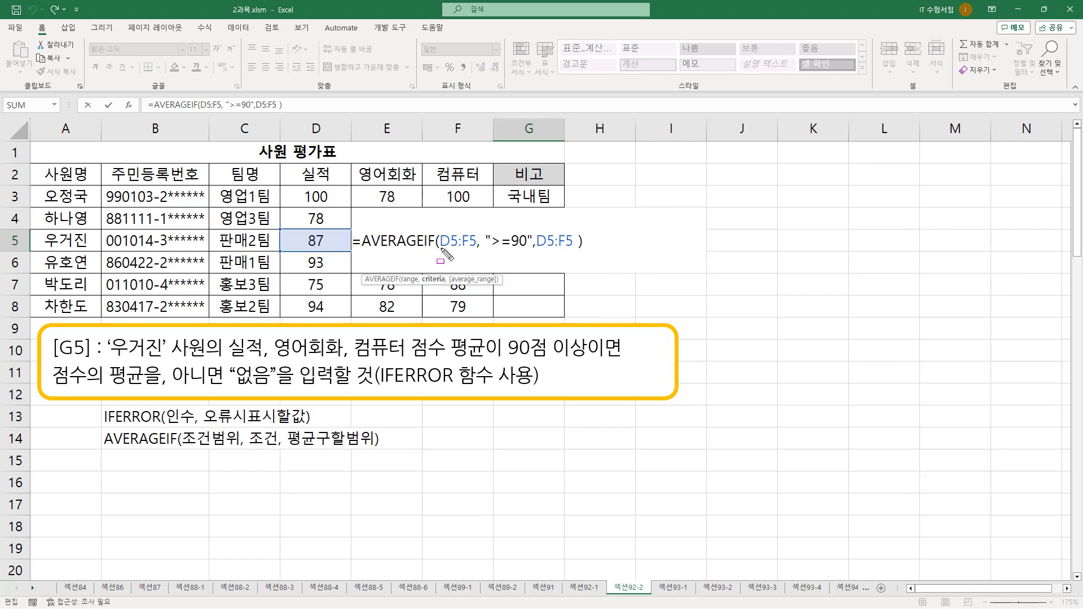
pyautogui.moveTo(443, 250); pyautogui.dragTo(475, 249)
pyautogui.moveTo(182, 445); pyautogui.dragTo(236, 445)
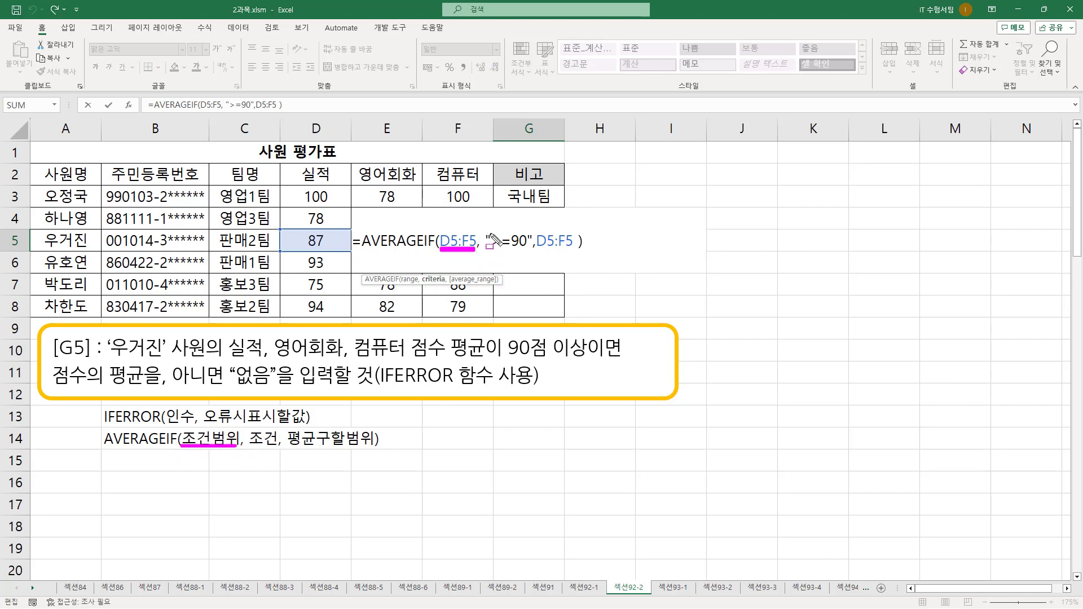
pyautogui.moveTo(489, 226); pyautogui.dragTo(532, 237)
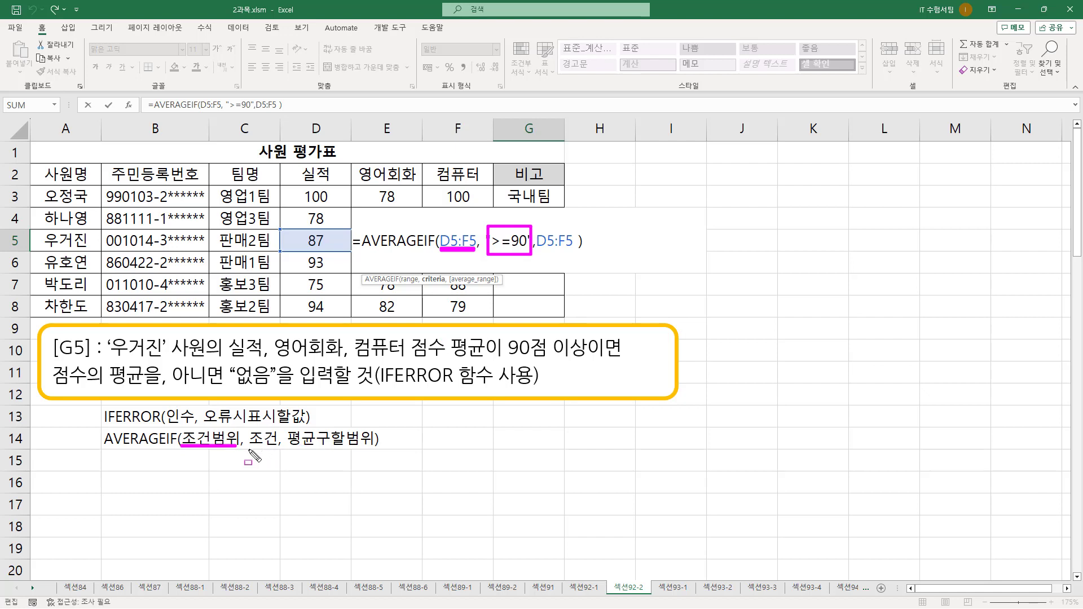
pyautogui.moveTo(247, 443); pyautogui.dragTo(269, 444)
pyautogui.moveTo(538, 247); pyautogui.dragTo(572, 247)
pyautogui.moveTo(287, 447); pyautogui.dragTo(374, 447)
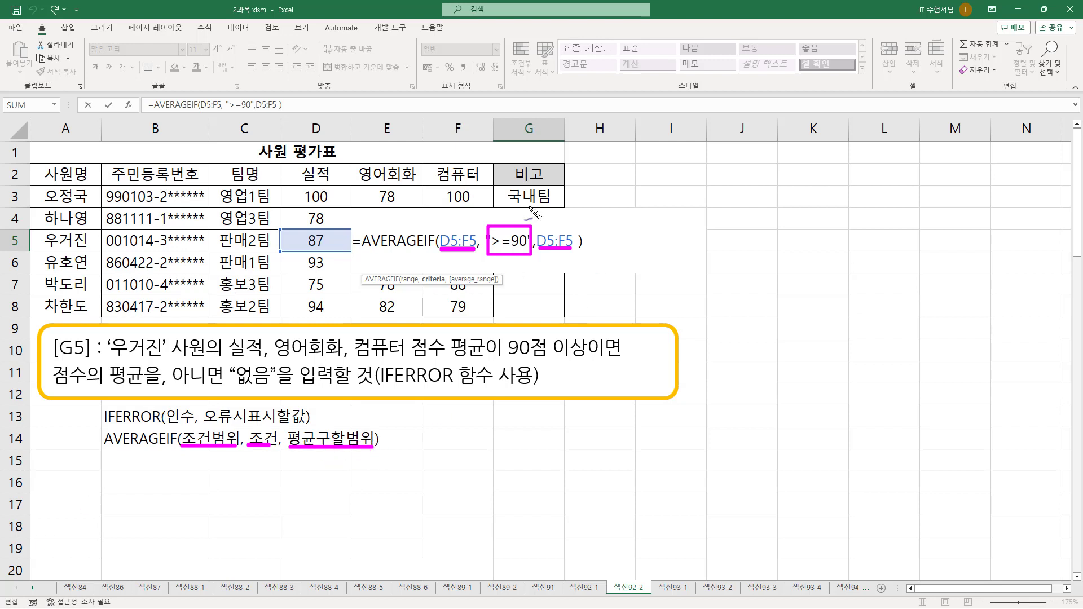
pyautogui.moveTo(450, 223); pyautogui.dragTo(464, 218)
pyautogui.moveTo(543, 253); pyautogui.dragTo(563, 213)
pyautogui.moveTo(324, 423); pyautogui.dragTo(352, 403)
pyautogui.press('Escape')
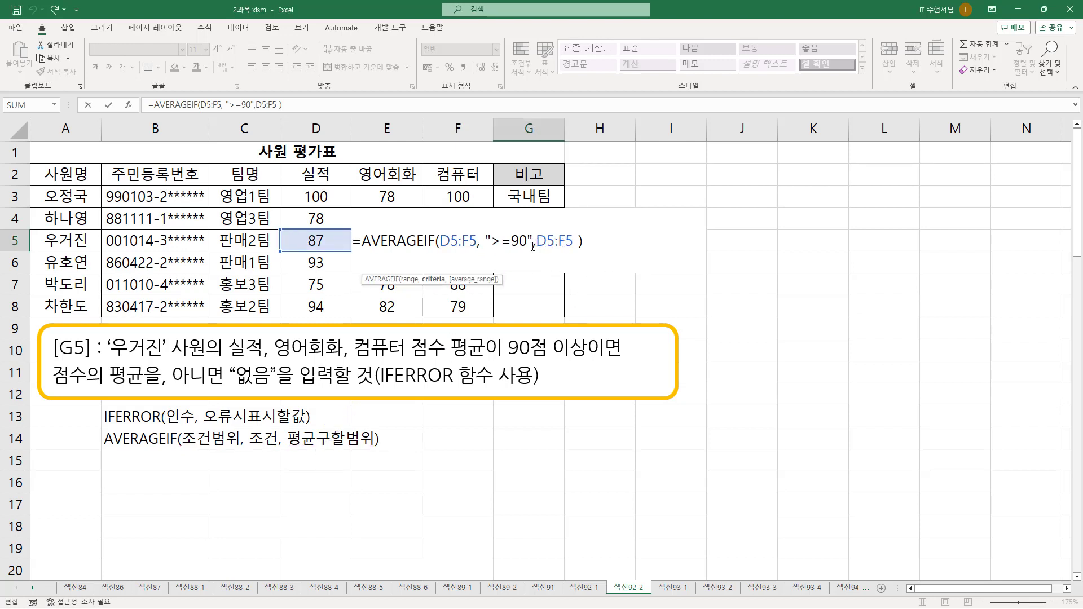
# Remove the average range argument from the G5 formula, leaving =AVERAGEIF(D5:F5, ">=90" )
pyautogui.moveTo(532, 246); pyautogui.dragTo(574, 246)
pyautogui.press('Delete')
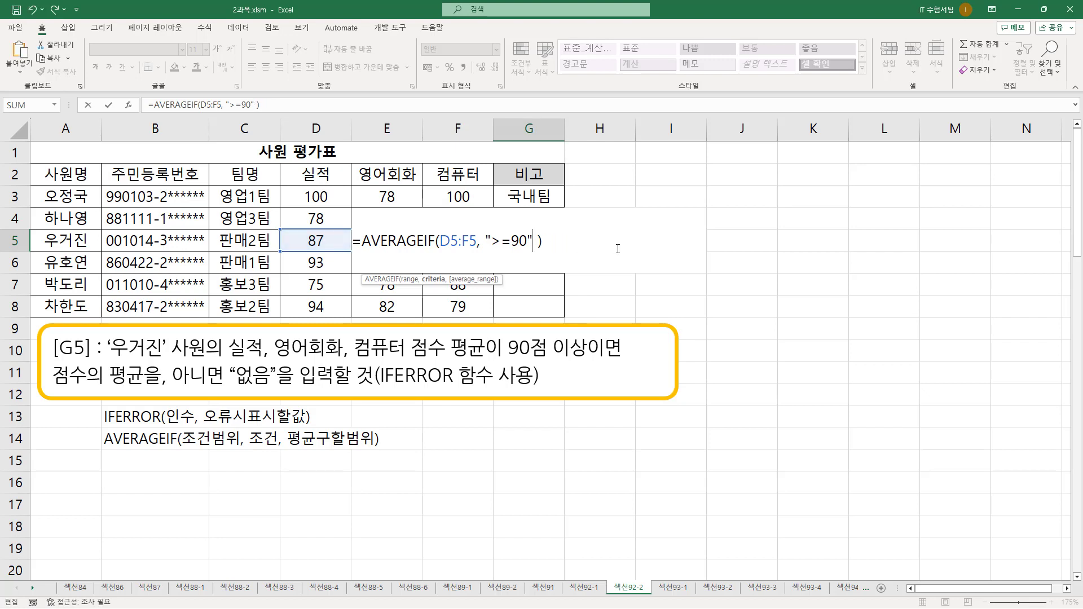
pyautogui.press('Return')
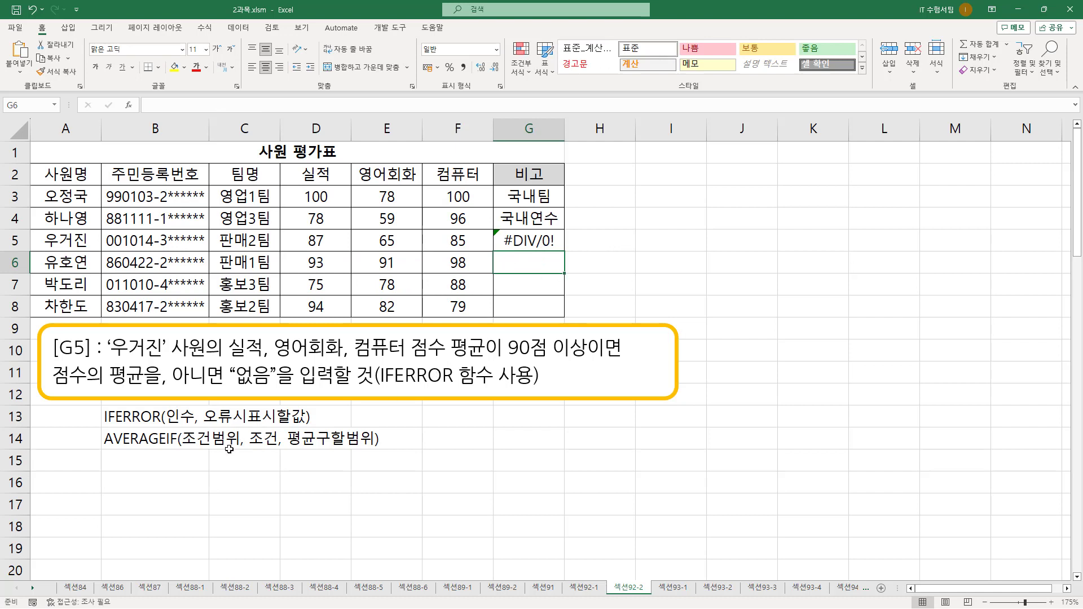
# Paste the copied three-argument formula =AVERAGEIF(D5:F5, ">=90",D5:F5 ) into F13 as plain text
pyautogui.click(468, 420)
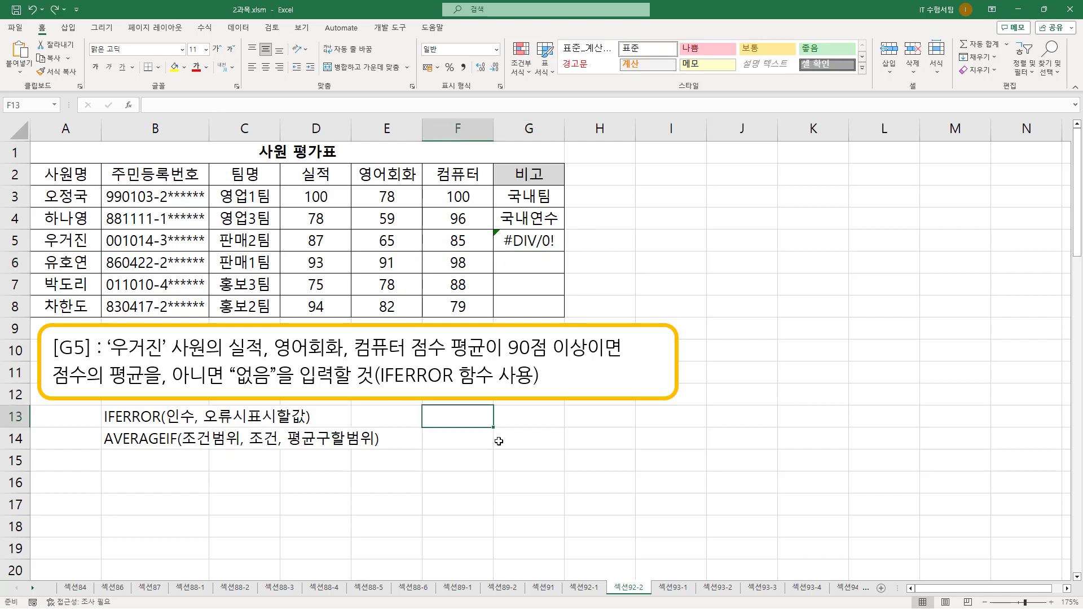
pyautogui.write("'")
pyautogui.hotkey('ctrl', 'v')
pyautogui.press('Return')
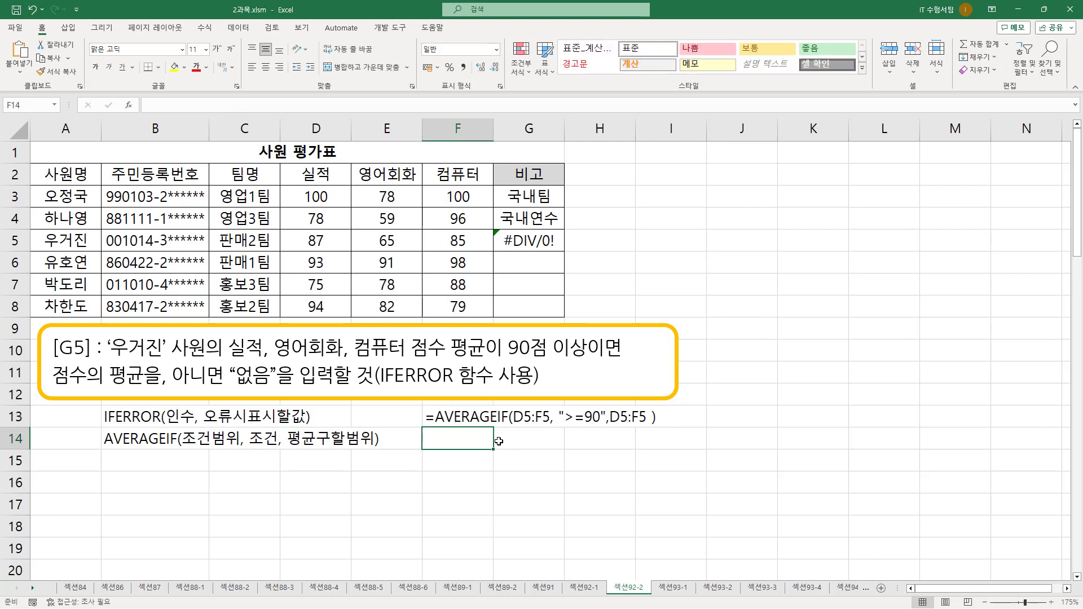
# Copy the two-argument AVERAGEIF formula from G5 into F14 as plain text
pyautogui.click(516, 241)
pyautogui.click(301, 109)
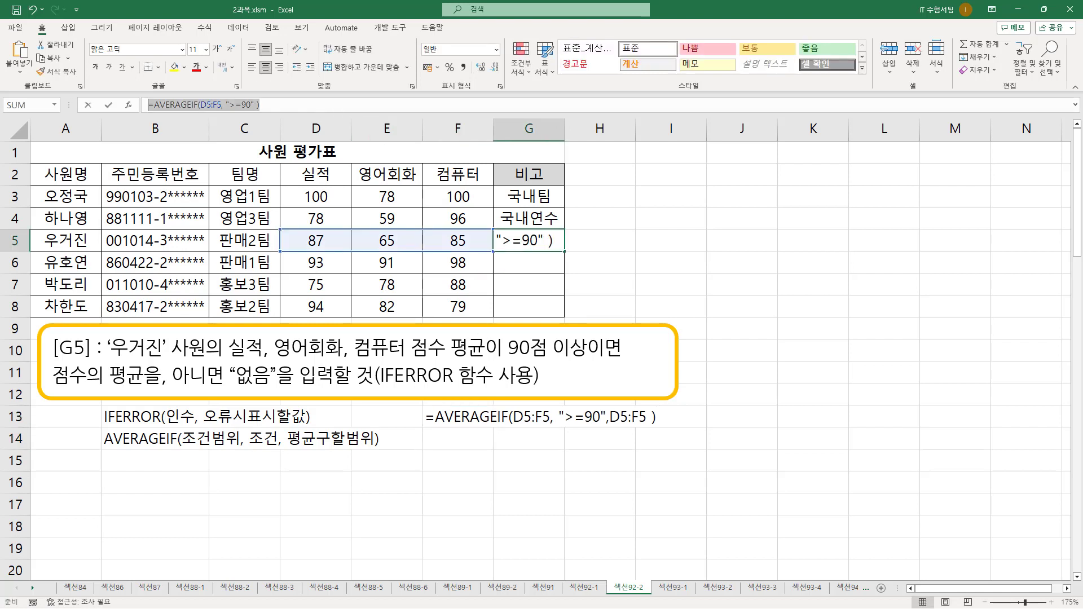
pyautogui.press('Escape')
pyautogui.click(456, 441)
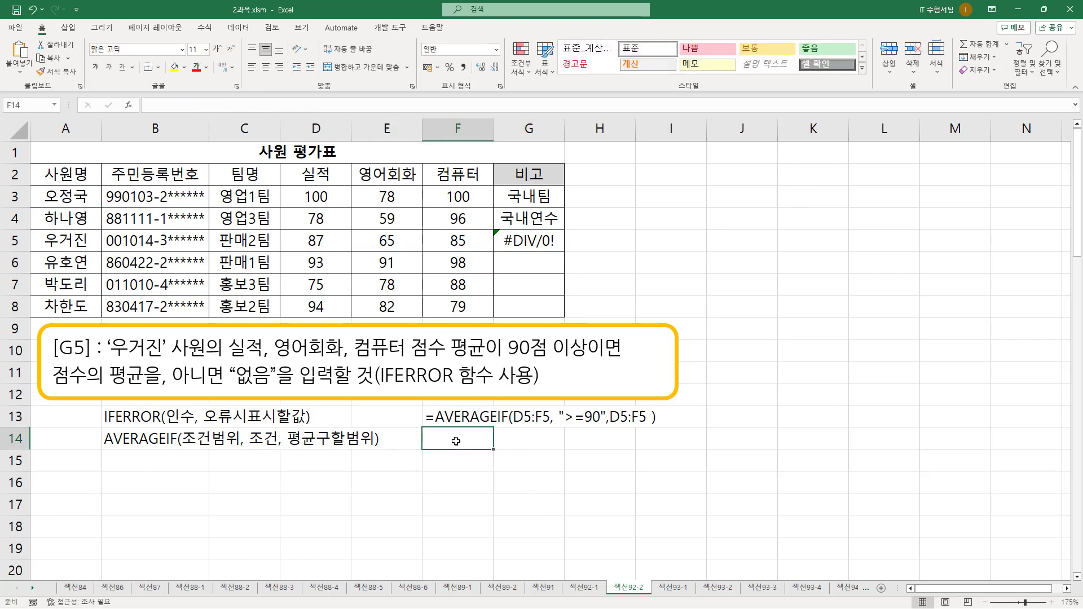
pyautogui.write("'")
pyautogui.hotkey('ctrl', 'v')
pyautogui.press('Return')
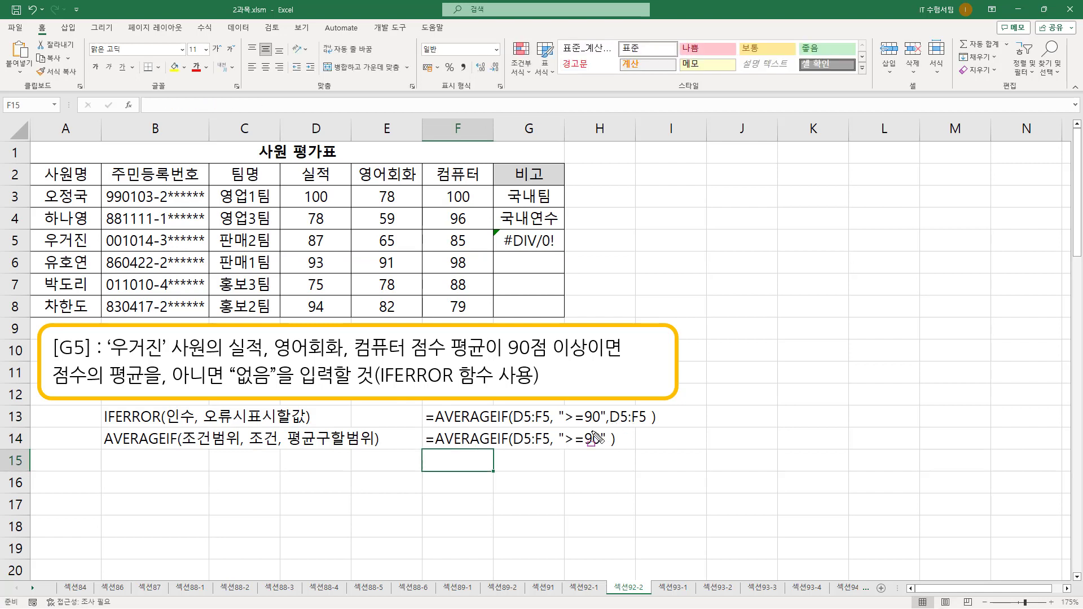
# Compare the ranges in the F13 and F14 formulas, and relate the G5 result to the task's "없음" and IFERROR requirement
pyautogui.moveTo(514, 424); pyautogui.dragTo(650, 424)
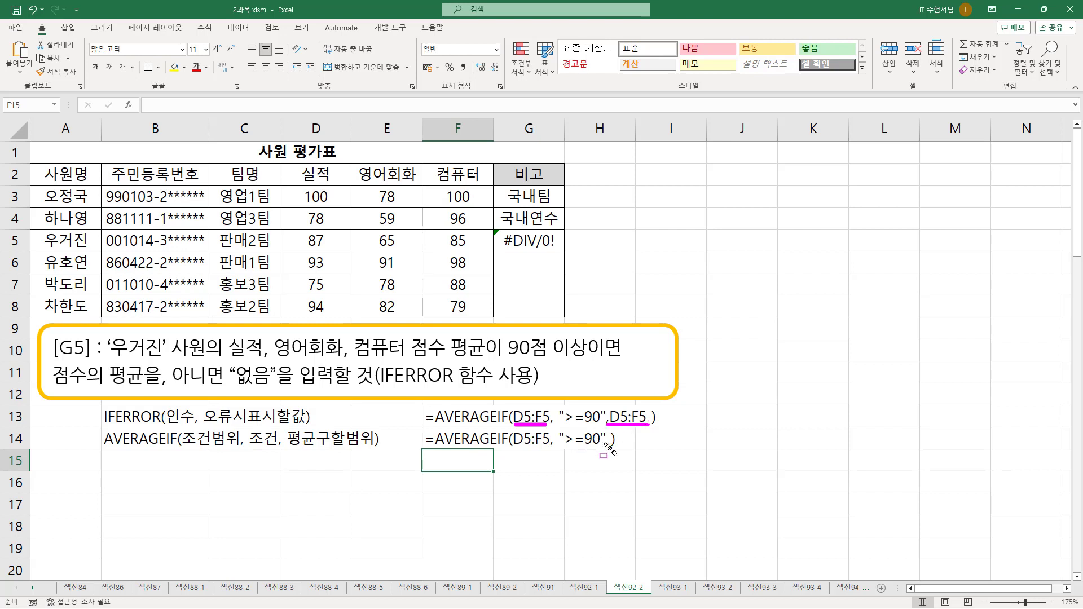
pyautogui.moveTo(512, 446); pyautogui.dragTo(610, 447)
pyautogui.moveTo(608, 407); pyautogui.dragTo(651, 426)
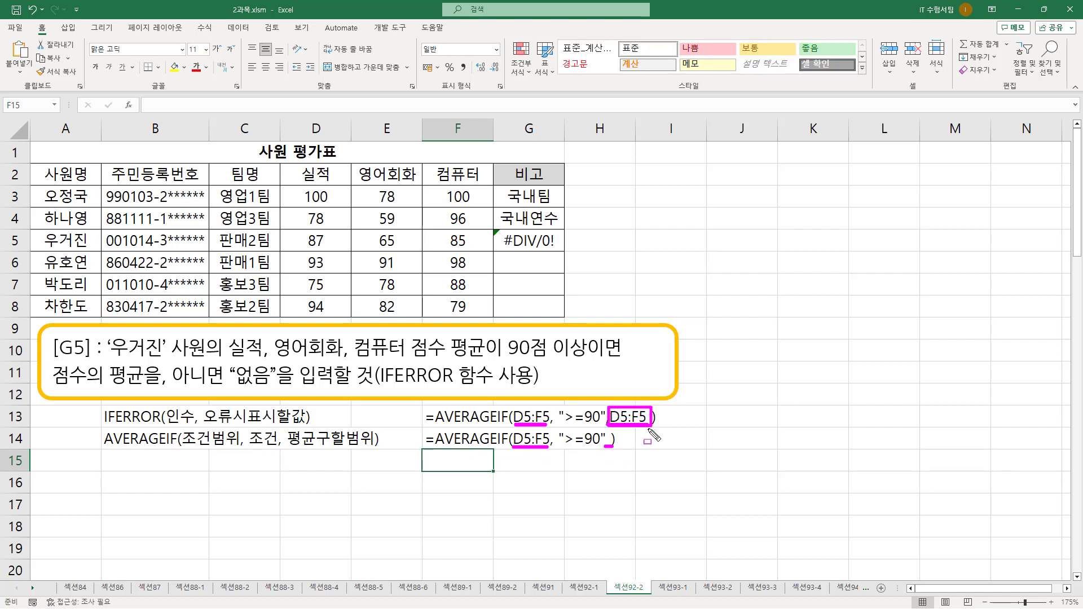
pyautogui.moveTo(299, 230); pyautogui.dragTo(482, 252)
pyautogui.moveTo(176, 387)
pyautogui.mouseDown()
pyautogui.moveTo(232, 386)
pyautogui.moveTo(276, 361)
pyautogui.moveTo(277, 390)
pyautogui.mouseUp()
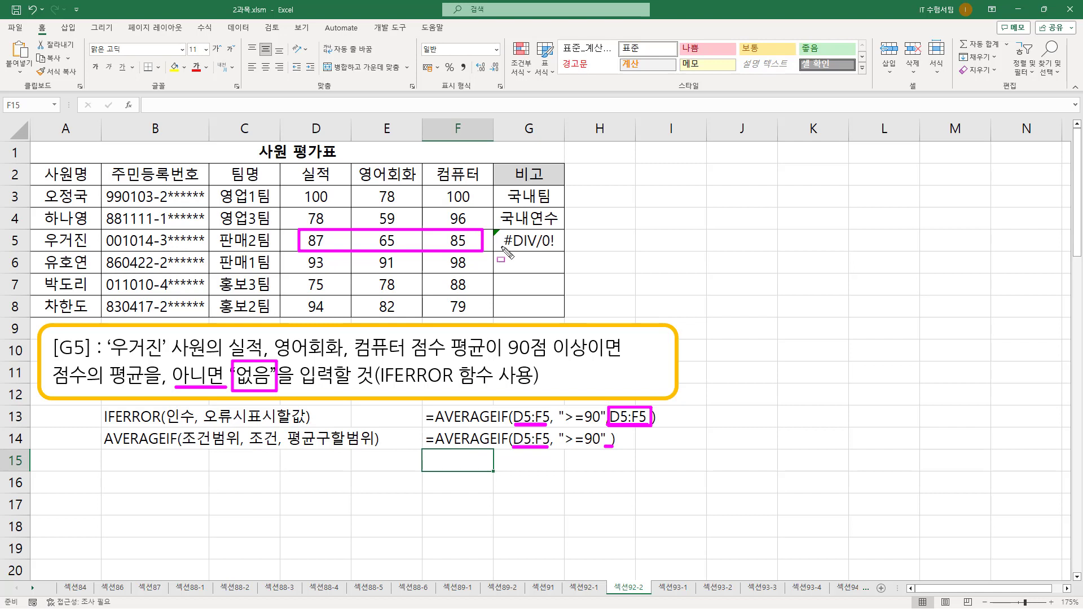
pyautogui.moveTo(500, 251); pyautogui.dragTo(558, 251)
pyautogui.moveTo(497, 233)
pyautogui.mouseDown()
pyautogui.moveTo(564, 254)
pyautogui.moveTo(497, 253)
pyautogui.mouseUp()
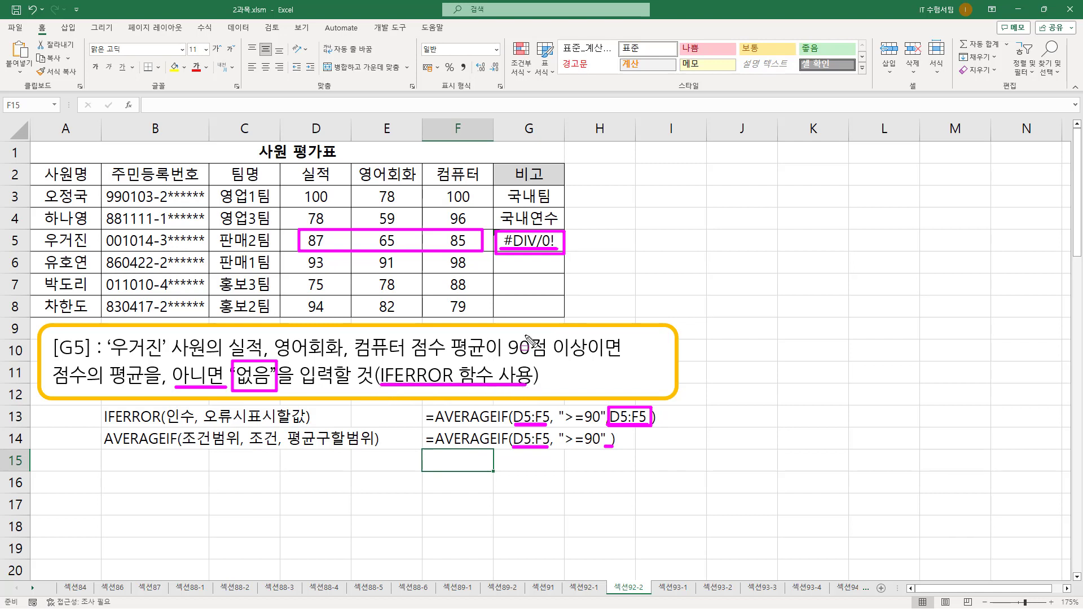
pyautogui.press('Escape')
# Insert the IFERROR function in front of AVERAGEIF in the G5 formula
pyautogui.click(520, 241)
pyautogui.doubleClick(510, 242)
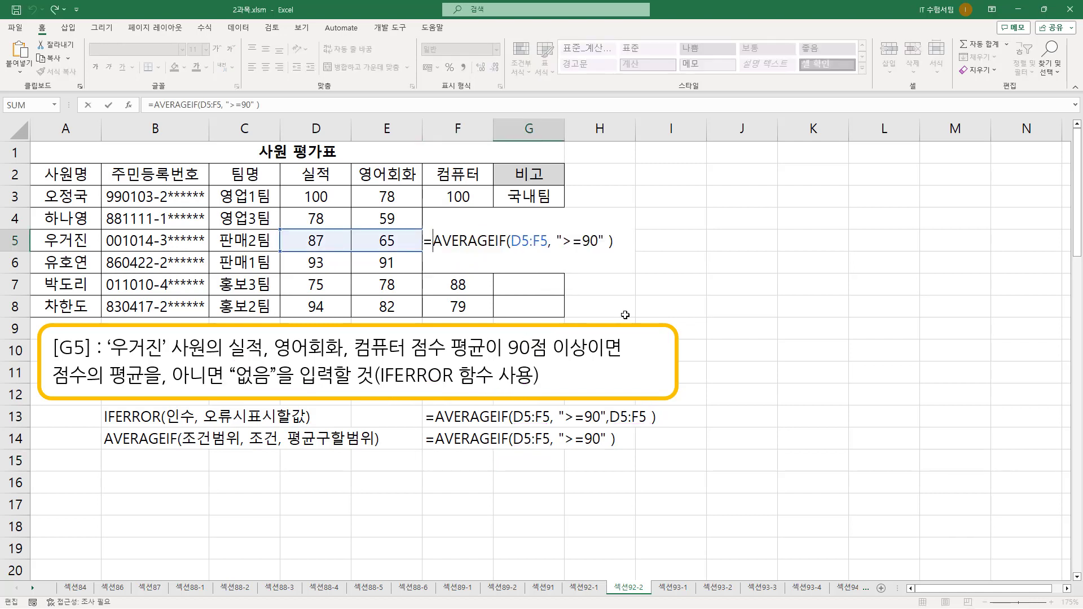
pyautogui.write('IF')
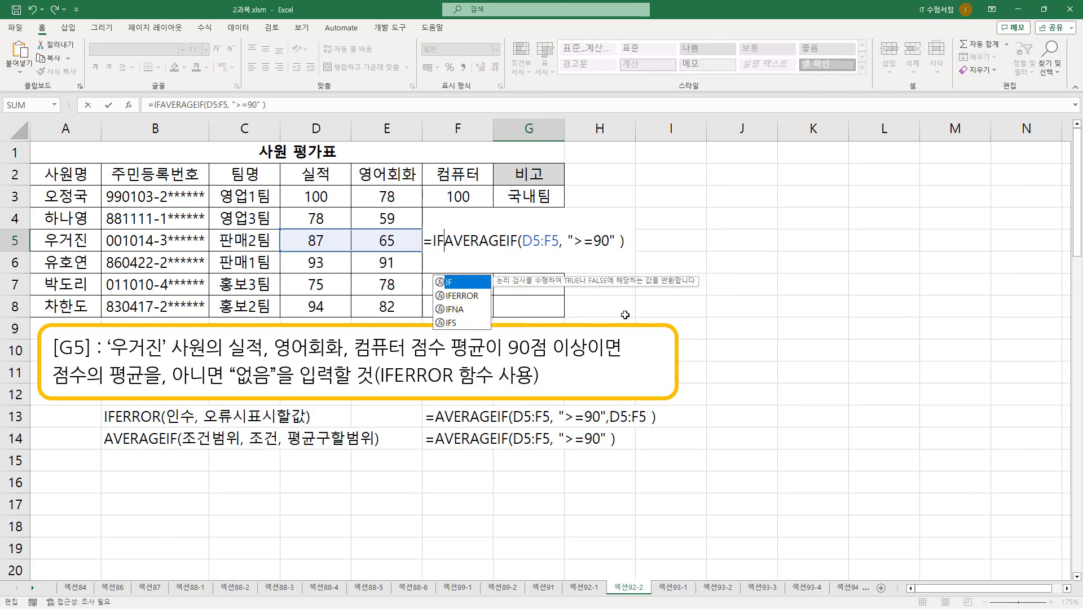
pyautogui.press('Down')
pyautogui.press('Tab')
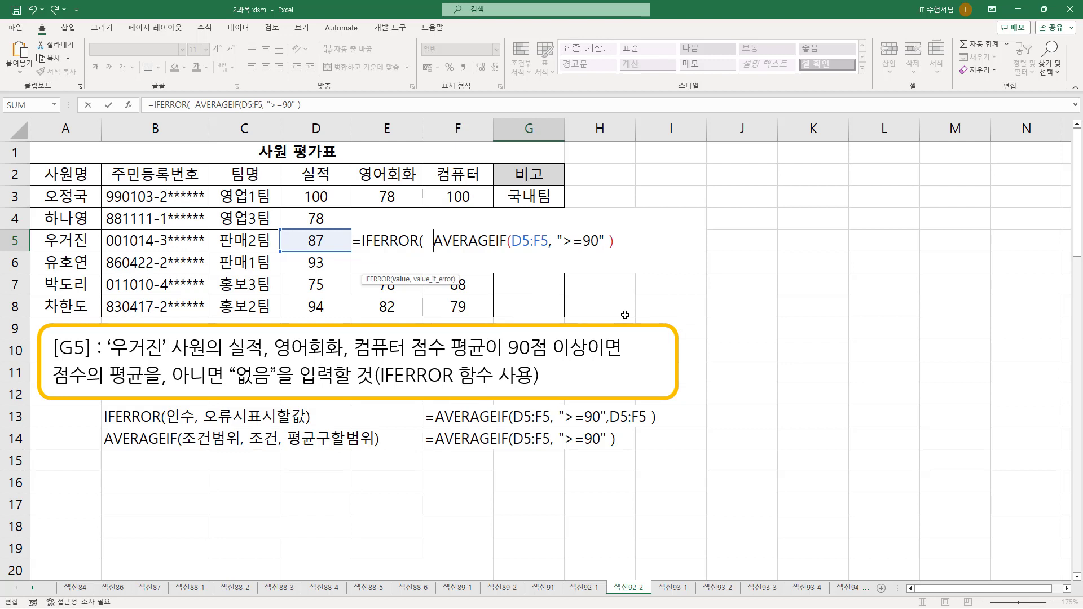
# Complete the G5 formula with "없음" as the error value, giving =IFERROR( AVERAGEIF(D5:F5, ">=90" ), "없음" )
pyautogui.hotkey('shift', 'End')
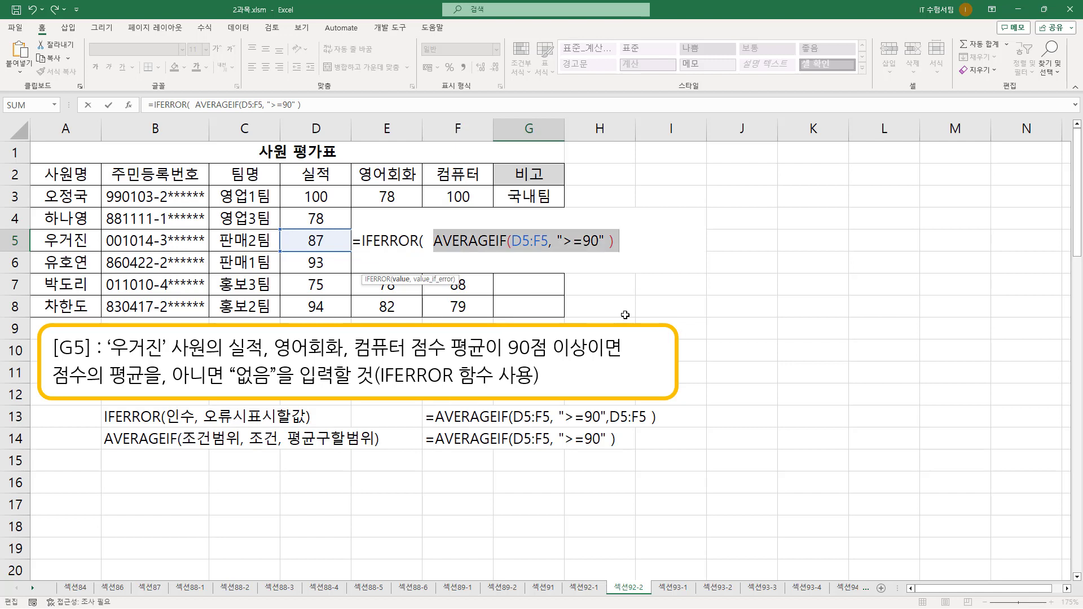
pyautogui.press('End')
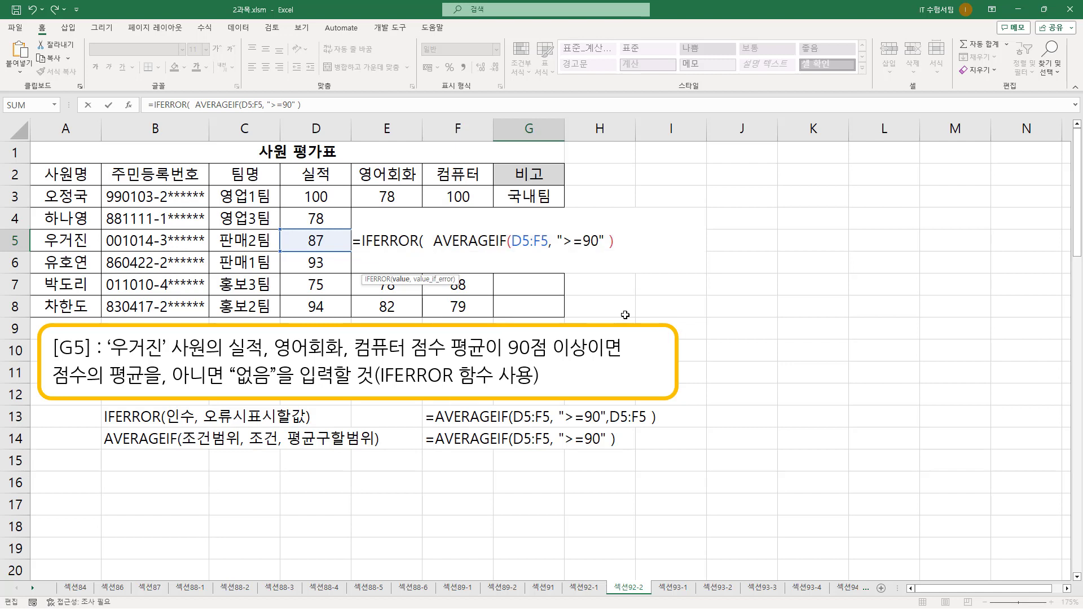
pyautogui.write(', "없음" )')
pyautogui.moveTo(426, 251)
pyautogui.mouseDown()
pyautogui.moveTo(589, 256)
pyautogui.moveTo(614, 235)
pyautogui.mouseUp()
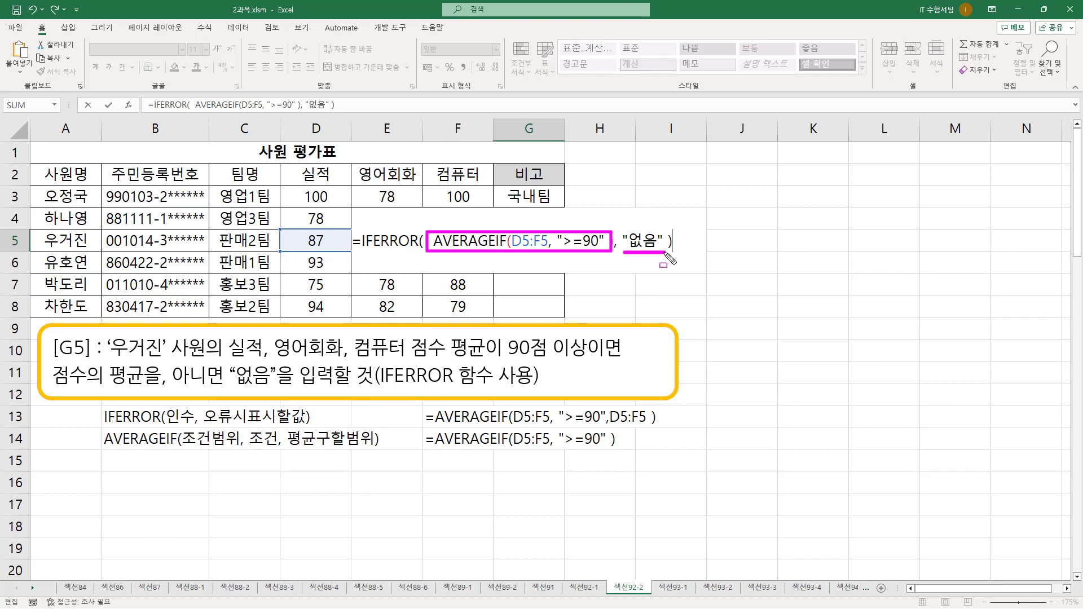
pyautogui.click(601, 241)
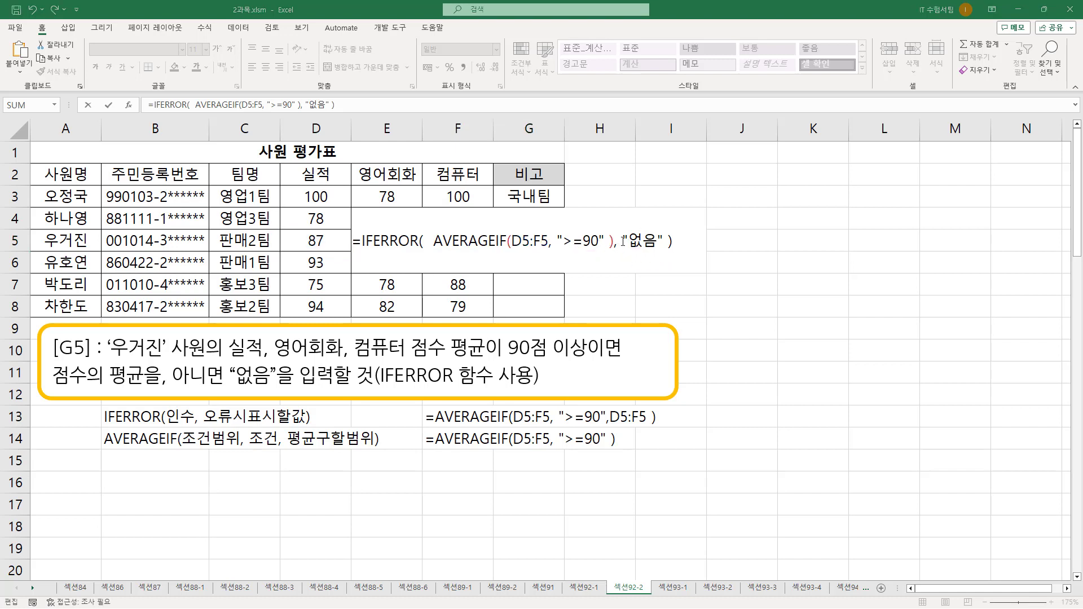
pyautogui.press('Return')
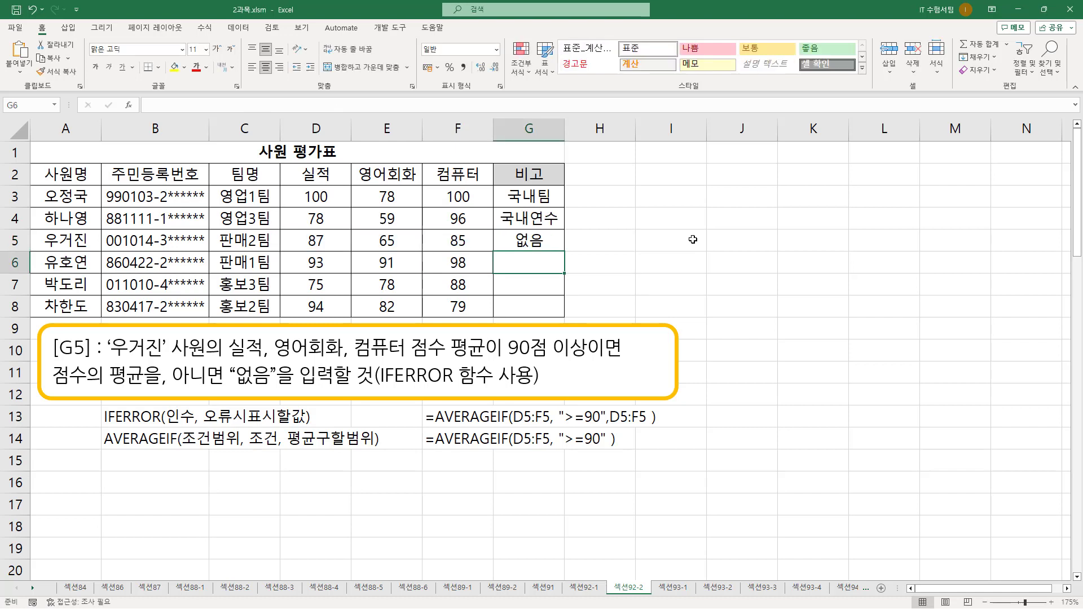
pyautogui.click(535, 241)
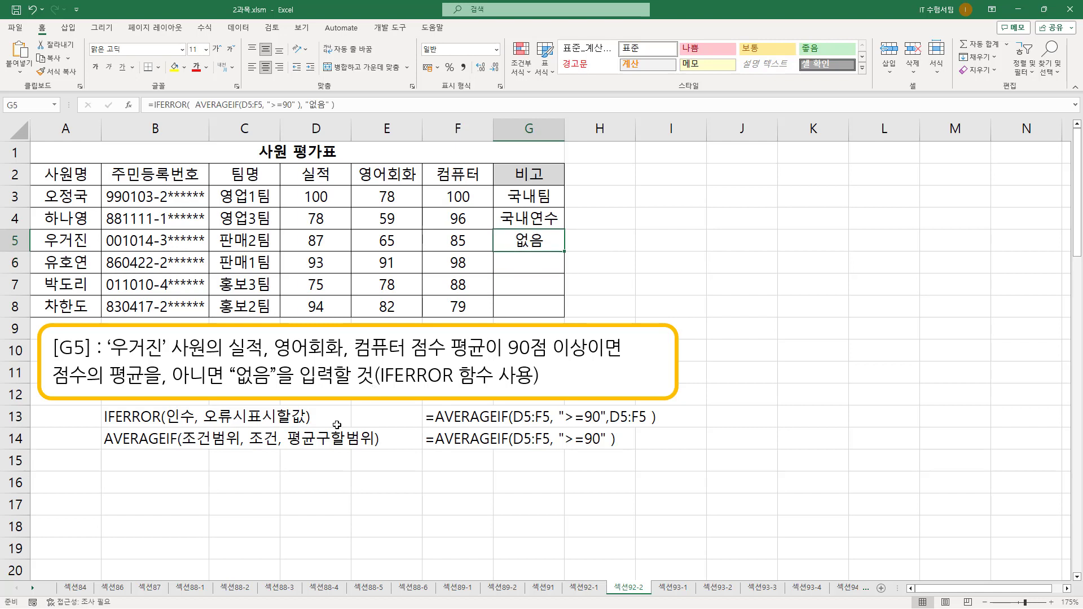
pyautogui.moveTo(511, 250); pyautogui.dragTo(547, 250)
pyautogui.press('Escape')
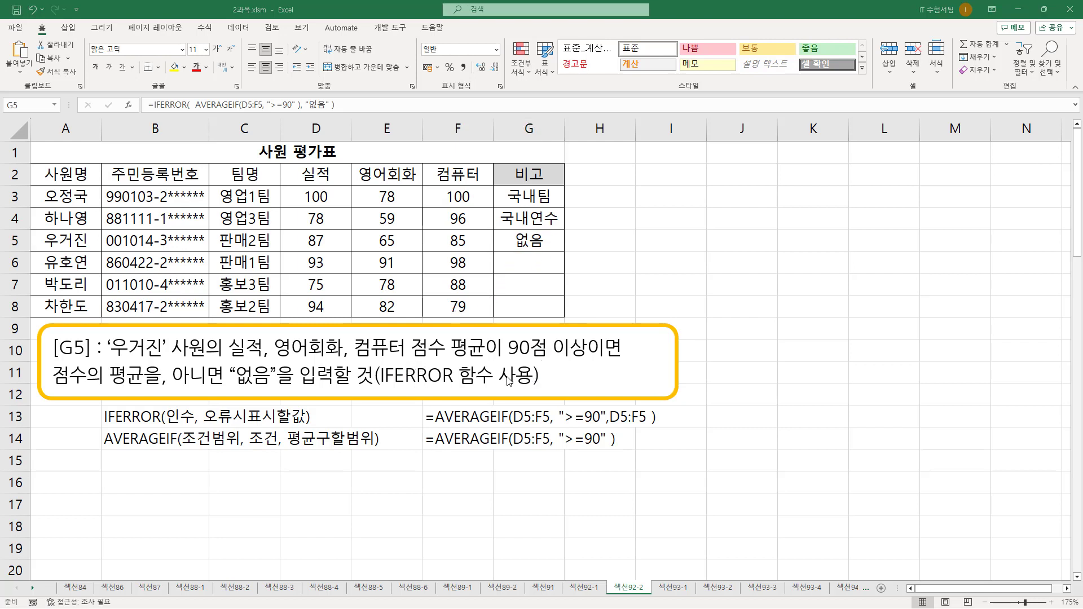
# Test the G5 formula by setting the 실적 score in D5 to 97, and undo the change
pyautogui.click(326, 248)
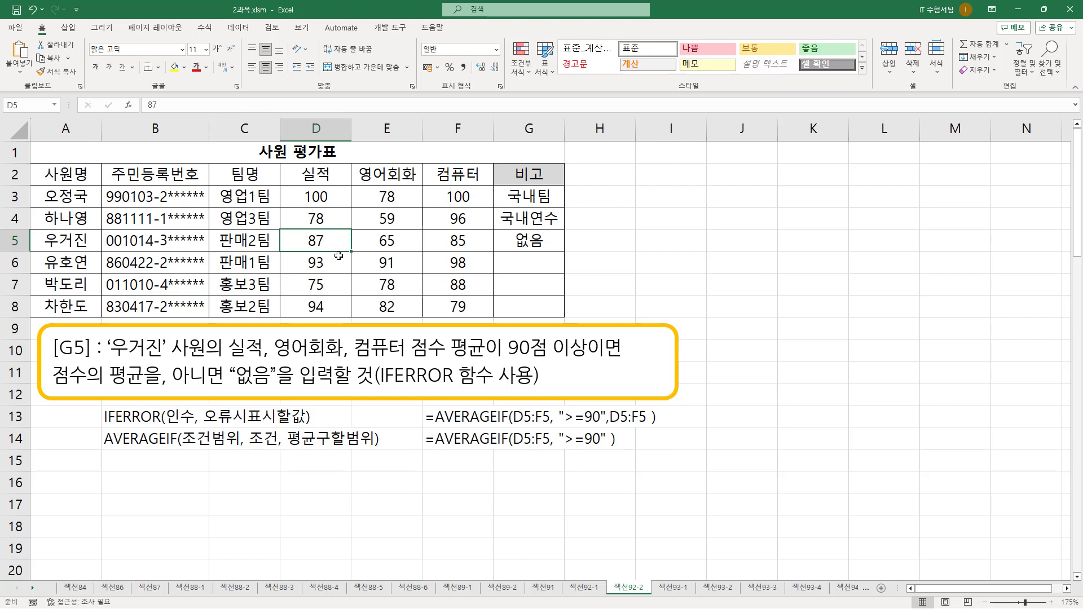
pyautogui.write('97')
pyautogui.press('Return')
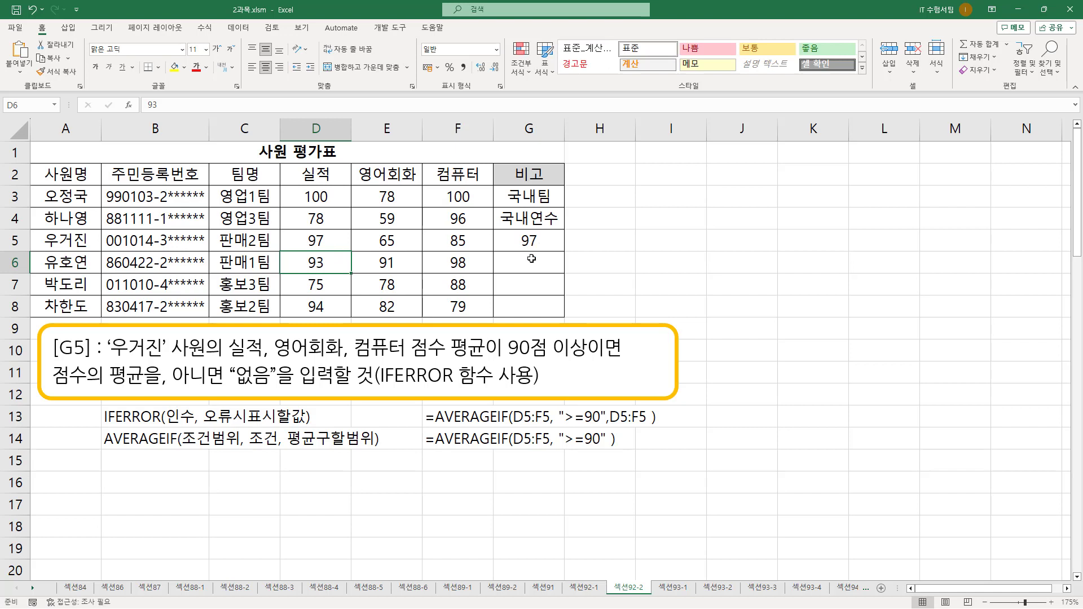
pyautogui.hotkey('ctrl', 'z')
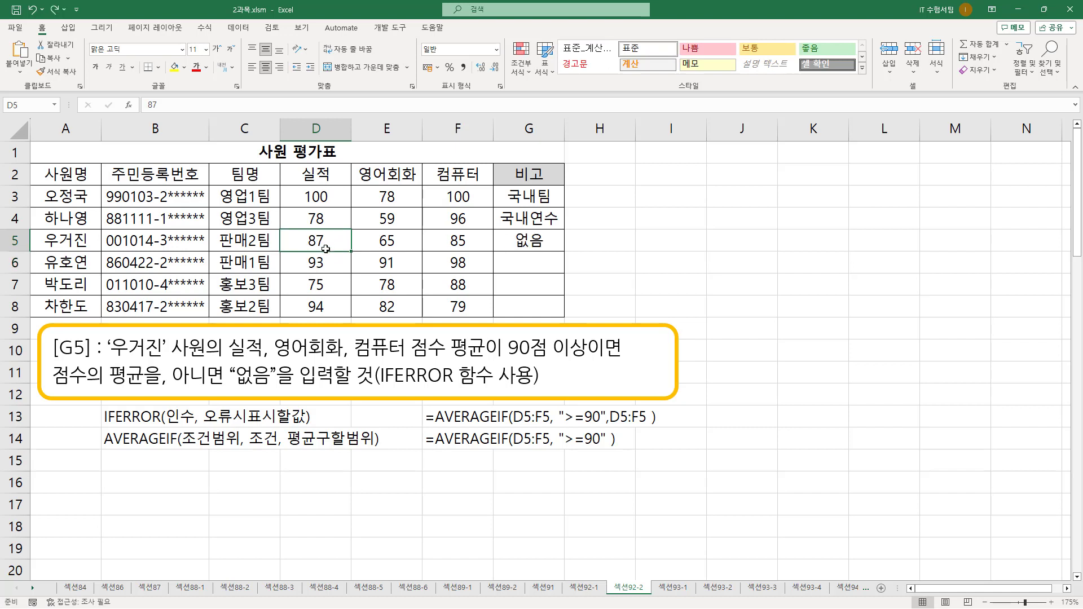
# Put =IFERROR( AVERAGEIF(D5:F5, ">=90" ), "없음" ) into F15 as plain text
pyautogui.click(486, 460)
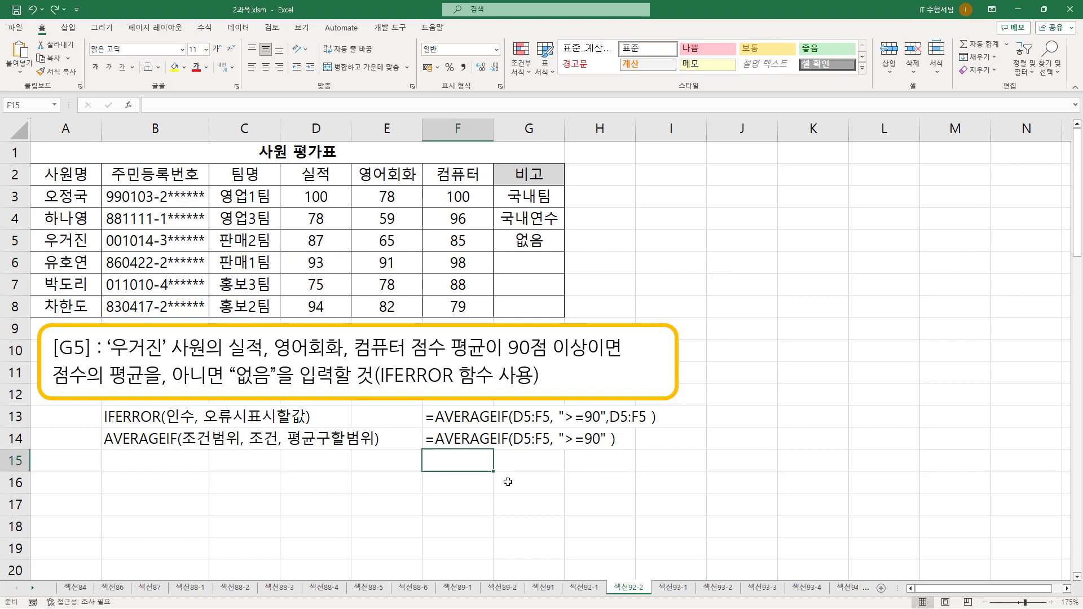
pyautogui.write('=IFERROR(  AVERAGEIF(D5:F5, ">=90" ), "없음" )')
pyautogui.press('Return')
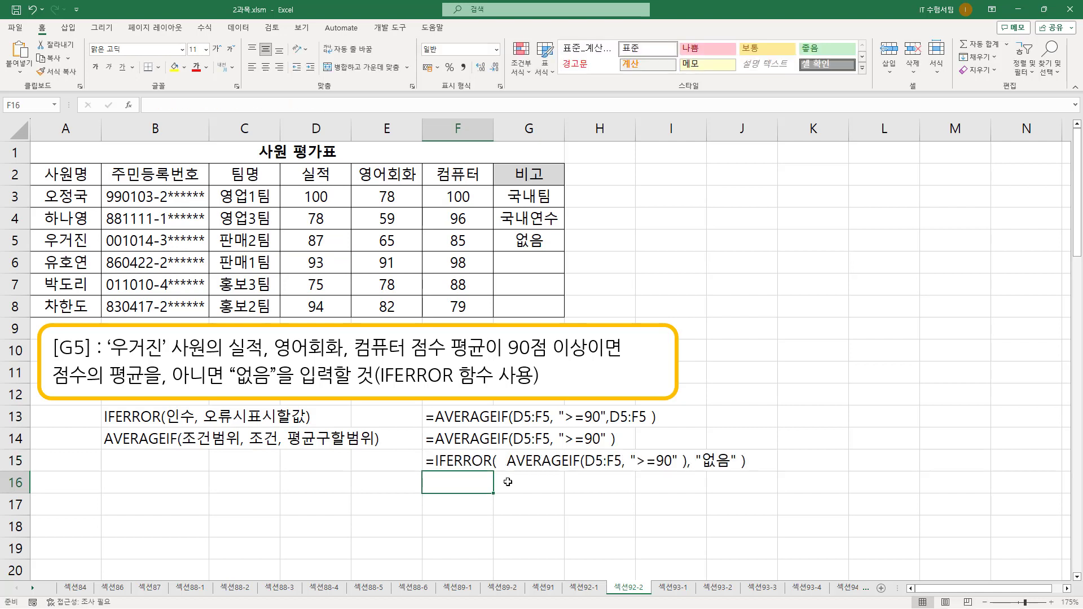
# Examine the arguments of the F15 IFERROR formula against the G5 result, and review the AVERAGEIF syntax in B14
pyautogui.hotkey('ctrl', '2')
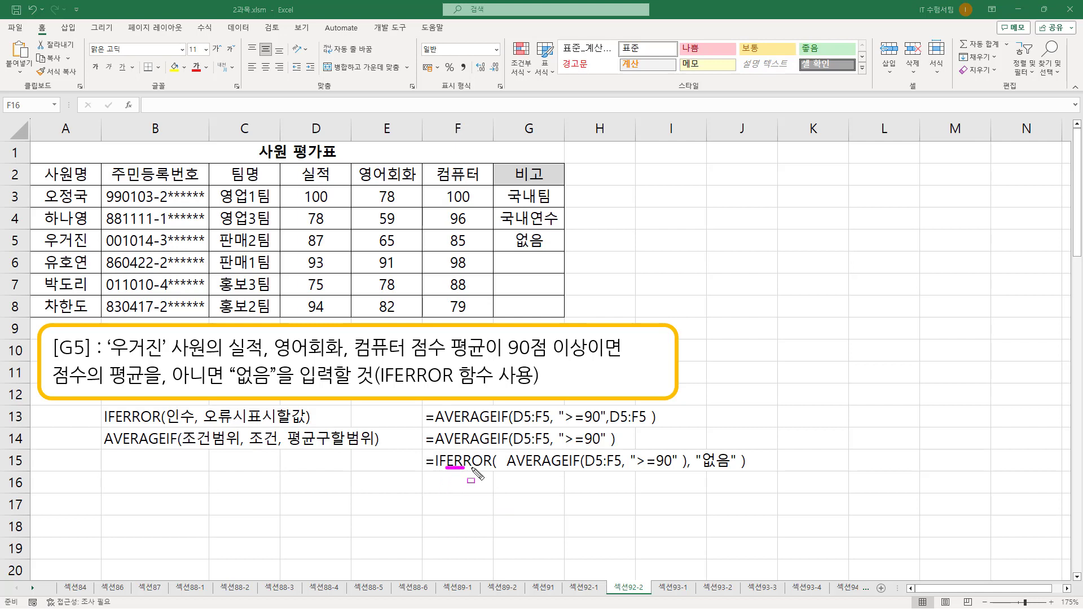
pyautogui.moveTo(445, 467); pyautogui.dragTo(492, 468)
pyautogui.moveTo(431, 450)
pyautogui.mouseDown()
pyautogui.moveTo(446, 473)
pyautogui.moveTo(680, 473)
pyautogui.moveTo(686, 453)
pyautogui.moveTo(749, 484)
pyautogui.moveTo(740, 480)
pyautogui.mouseUp()
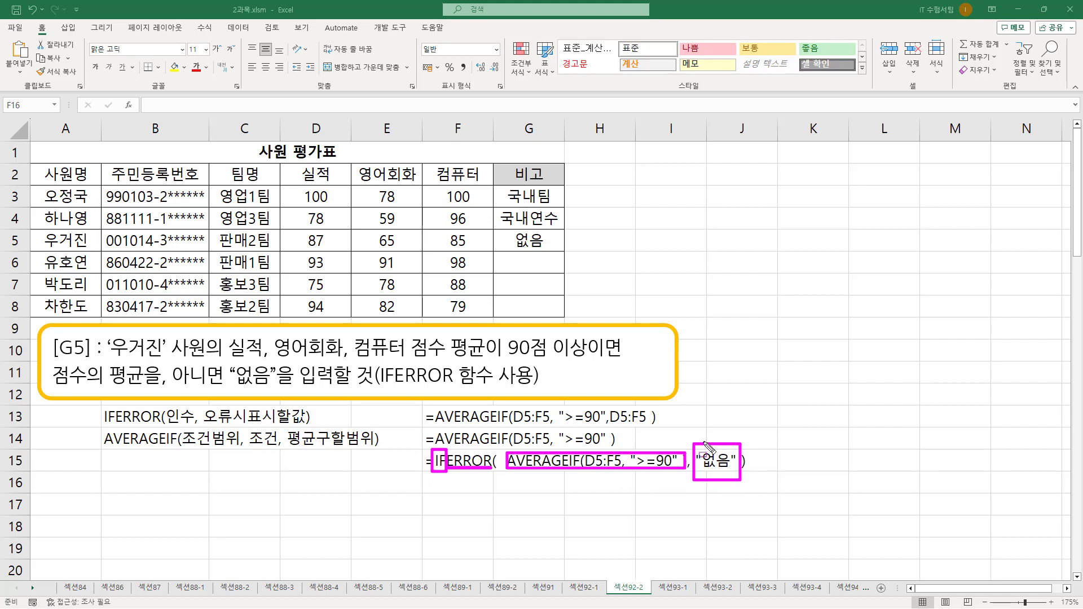
pyautogui.moveTo(514, 252); pyautogui.dragTo(555, 252)
pyautogui.moveTo(506, 478); pyautogui.dragTo(684, 479)
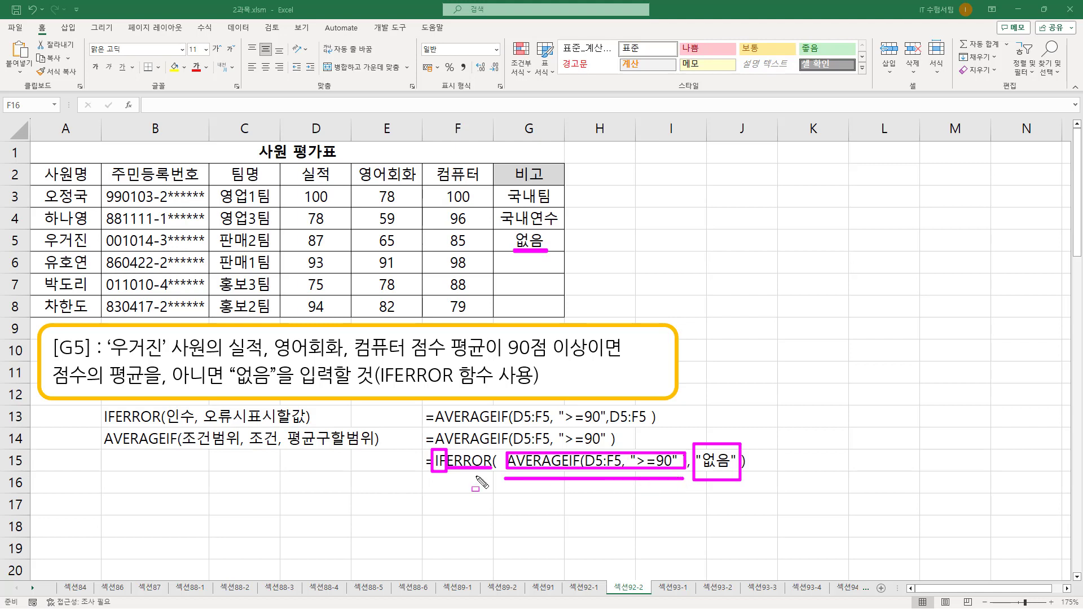
pyautogui.press('Escape')
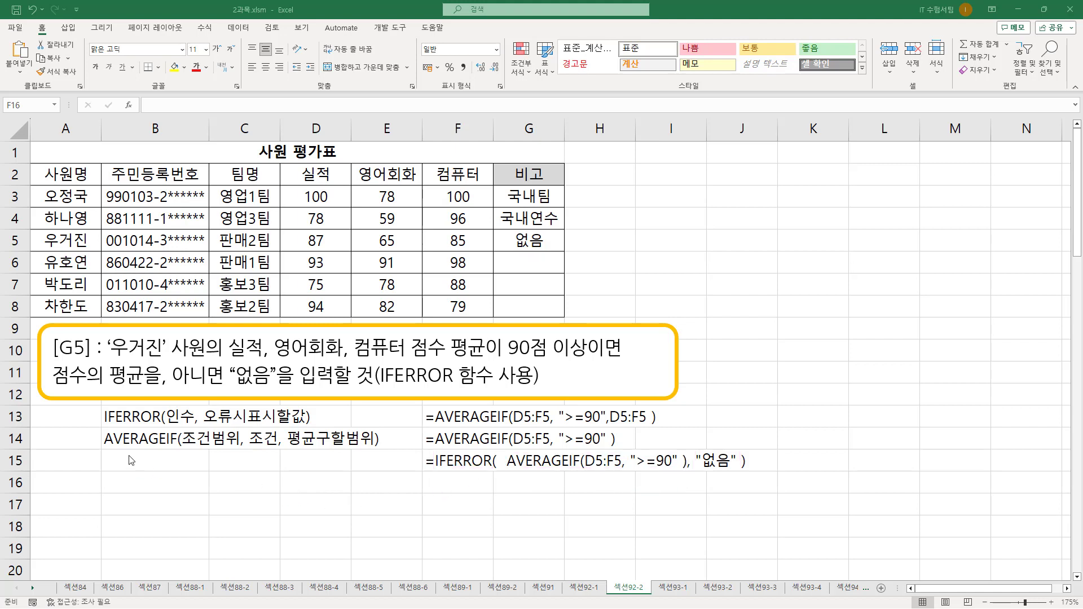
pyautogui.moveTo(99, 447); pyautogui.dragTo(377, 447)
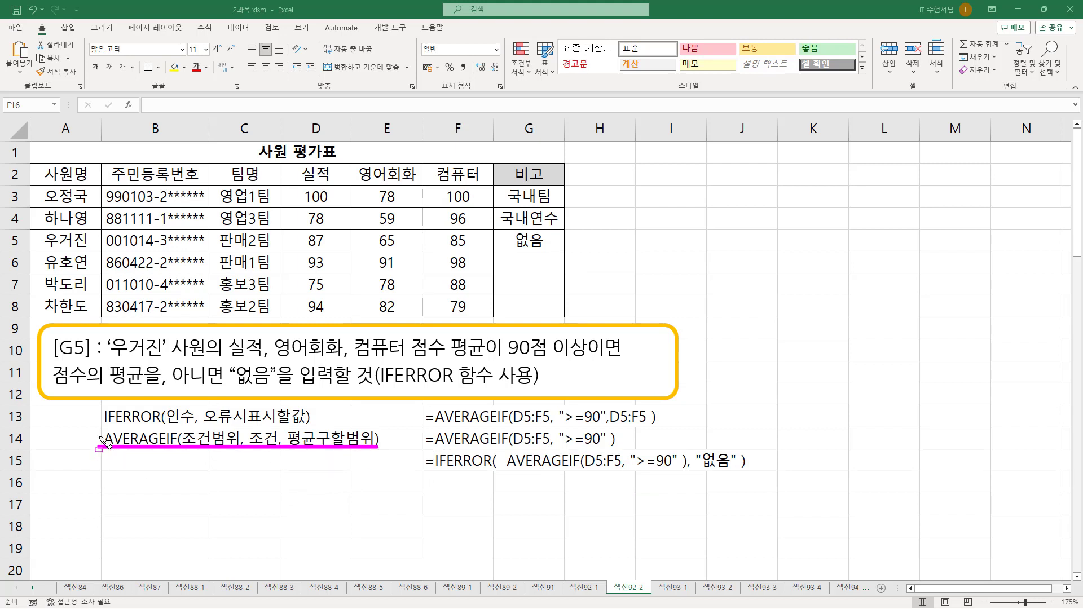
pyautogui.moveTo(99, 428); pyautogui.dragTo(384, 451)
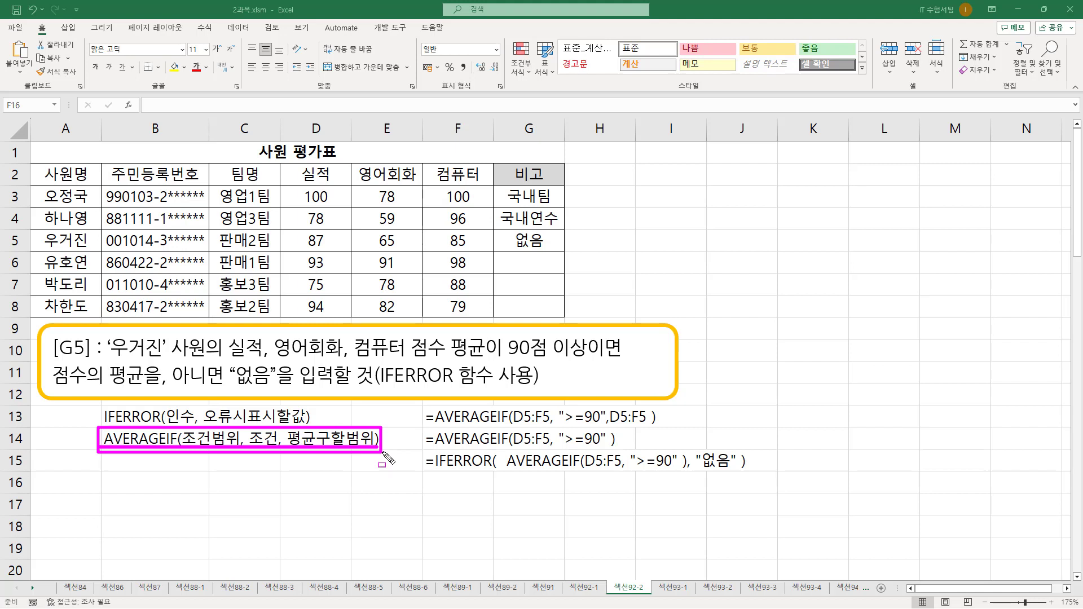
pyautogui.press('Escape')
# Enter the syntax note SUMIF(조건범위, 조건, 합계구할범위) in B15
pyautogui.click(176, 464)
pyautogui.press('Return')
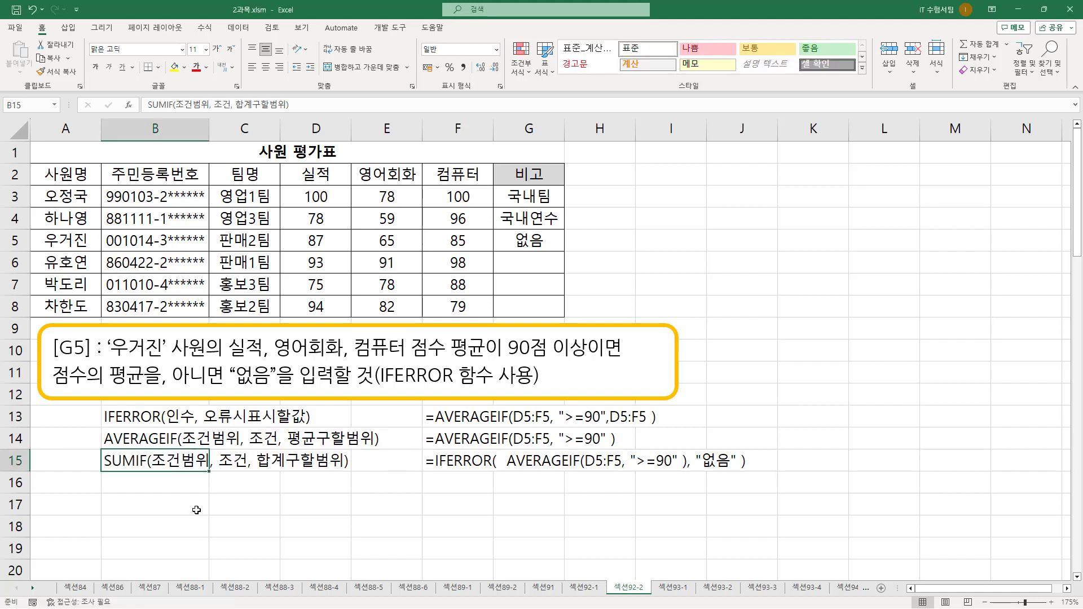
pyautogui.click(196, 510)
# Compare the range, criteria and calculation-range arguments of the AVERAGEIF and SUMIF notes in B14 and B15
pyautogui.hotkey('ctrl', '2')
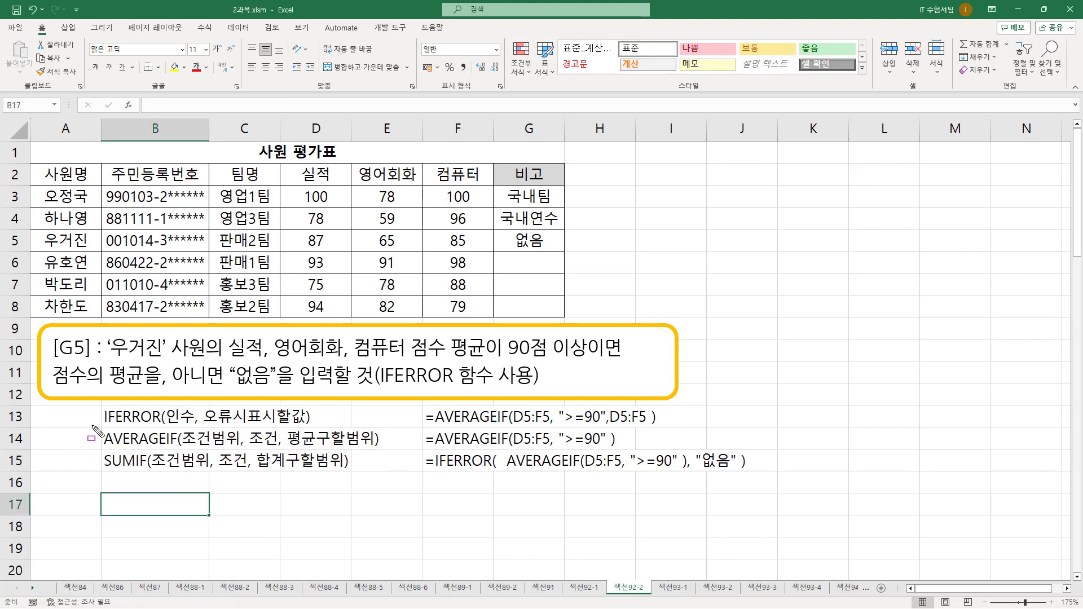
pyautogui.moveTo(84, 423)
pyautogui.mouseDown()
pyautogui.moveTo(141, 475)
pyautogui.moveTo(398, 476)
pyautogui.mouseUp()
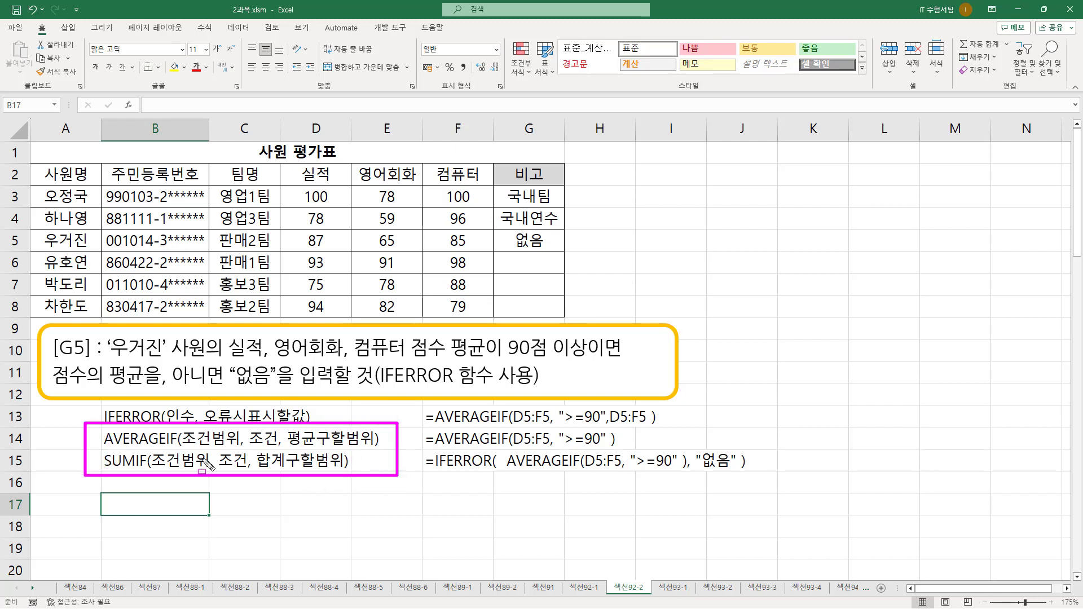
pyautogui.moveTo(184, 449); pyautogui.dragTo(231, 448)
pyautogui.moveTo(151, 469)
pyautogui.mouseDown()
pyautogui.moveTo(205, 469)
pyautogui.moveTo(277, 448)
pyautogui.mouseUp()
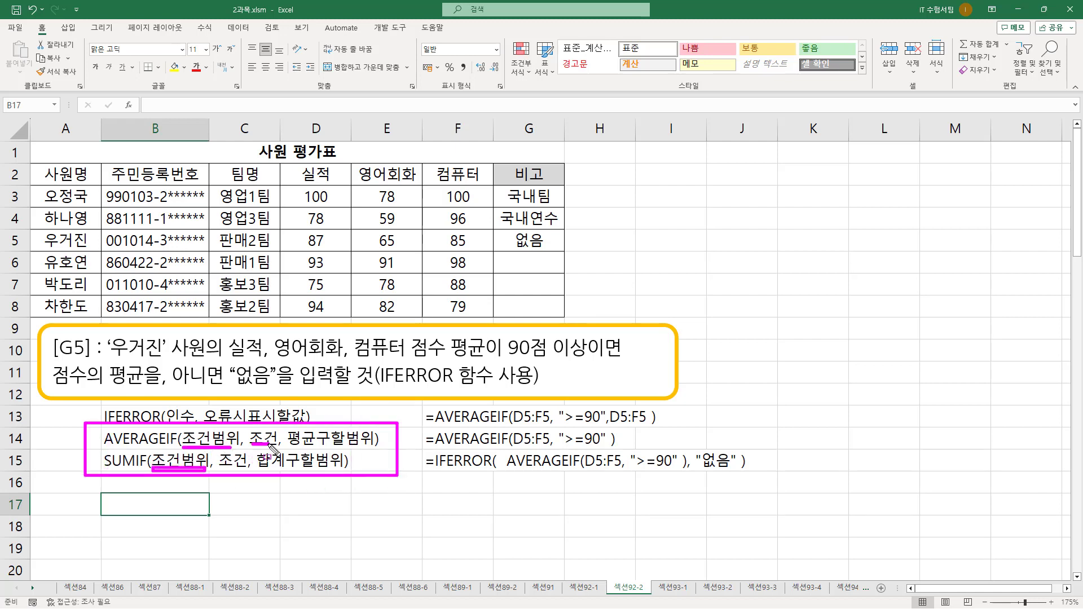
pyautogui.moveTo(219, 469); pyautogui.dragTo(246, 469)
pyautogui.moveTo(105, 448); pyautogui.dragTo(164, 447)
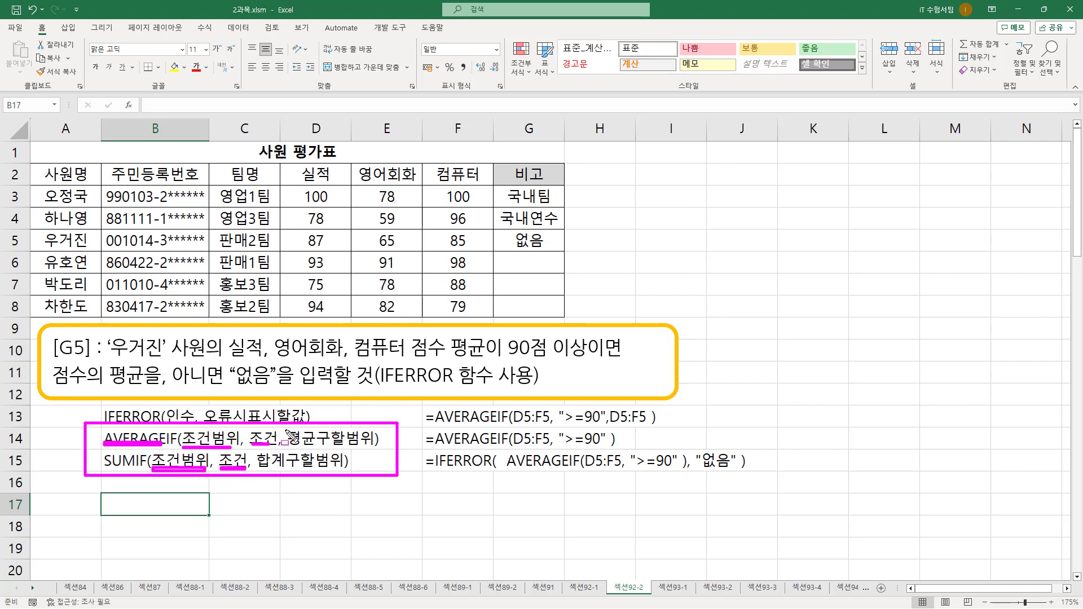
pyautogui.moveTo(290, 429)
pyautogui.mouseDown()
pyautogui.moveTo(347, 448)
pyautogui.moveTo(374, 435)
pyautogui.moveTo(372, 447)
pyautogui.mouseUp()
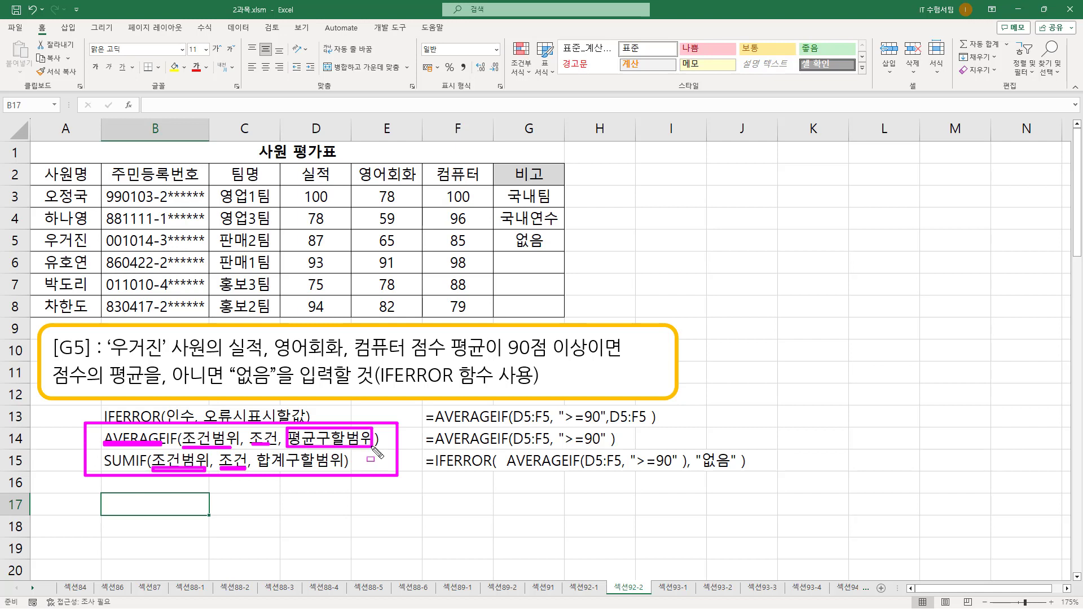
pyautogui.moveTo(105, 468); pyautogui.dragTo(129, 468)
pyautogui.moveTo(257, 459)
pyautogui.mouseDown()
pyautogui.moveTo(330, 469)
pyautogui.moveTo(346, 451)
pyautogui.moveTo(257, 450)
pyautogui.mouseUp()
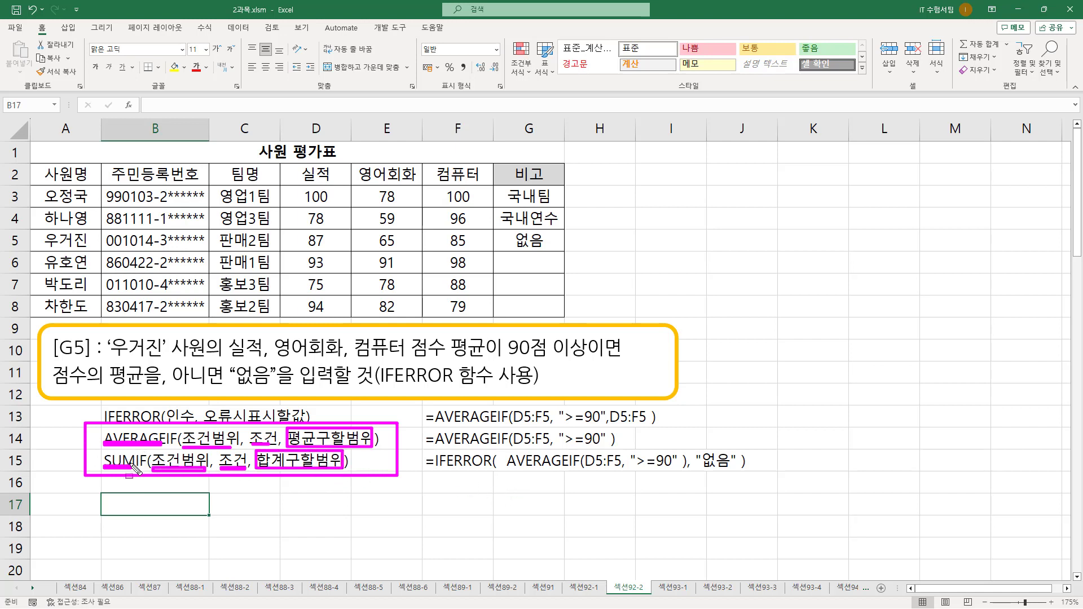
pyautogui.press('Escape')
# Enter the syntax note COUNTIF(조건범위, 조건) in B16
pyautogui.click(133, 481)
pyautogui.press('Return')
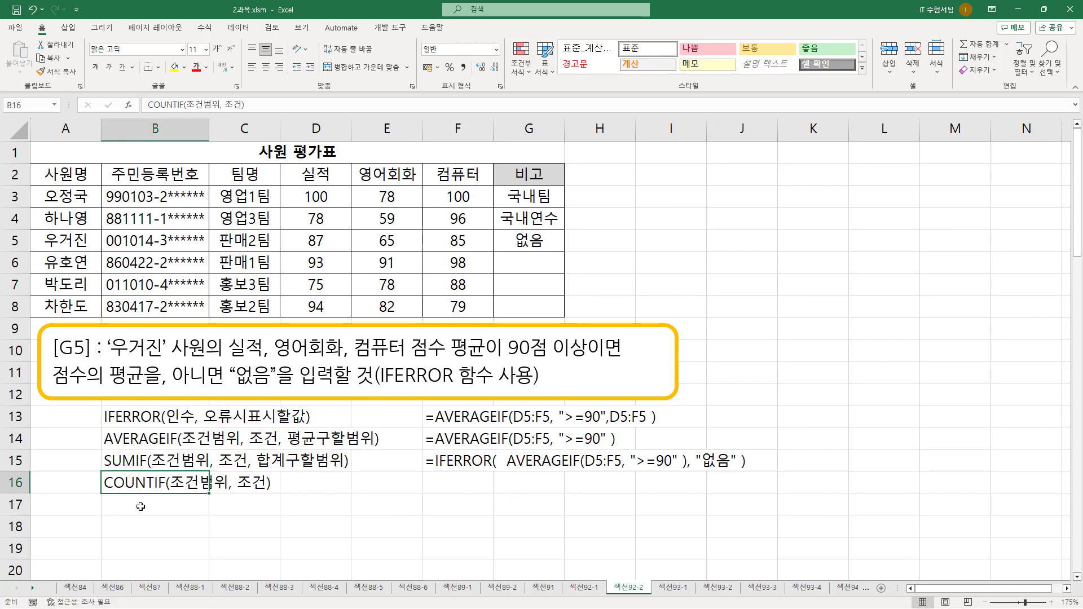
pyautogui.click(153, 523)
# Compare the arguments of the AVERAGEIF, SUMIF and COUNTIF syntax notes in B14:B16, checking which functions take a separate calculation range
pyautogui.moveTo(172, 489); pyautogui.dragTo(266, 493)
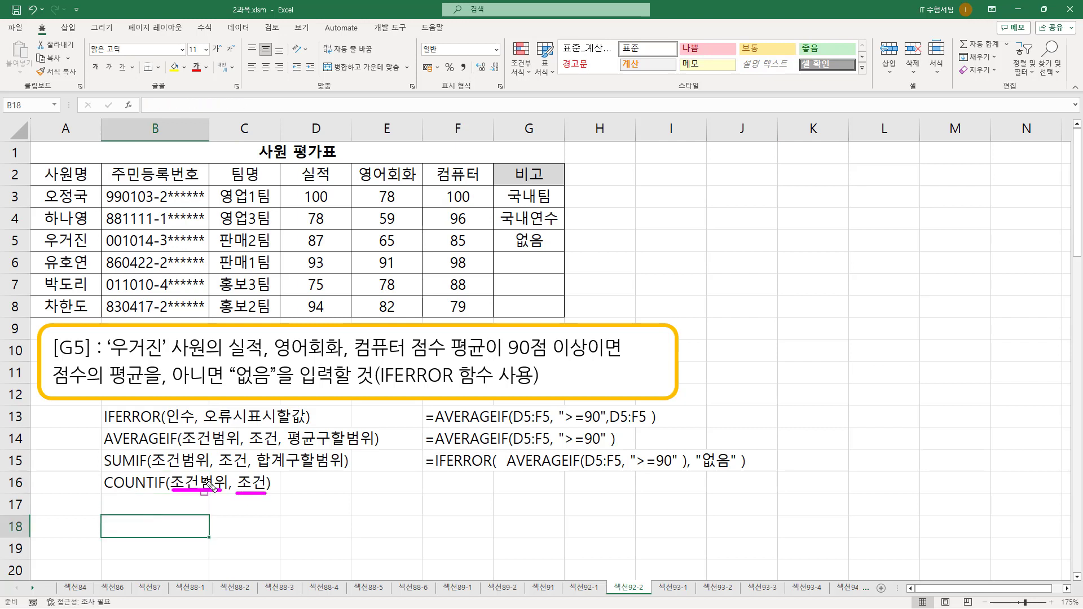
pyautogui.moveTo(153, 468); pyautogui.dragTo(246, 472)
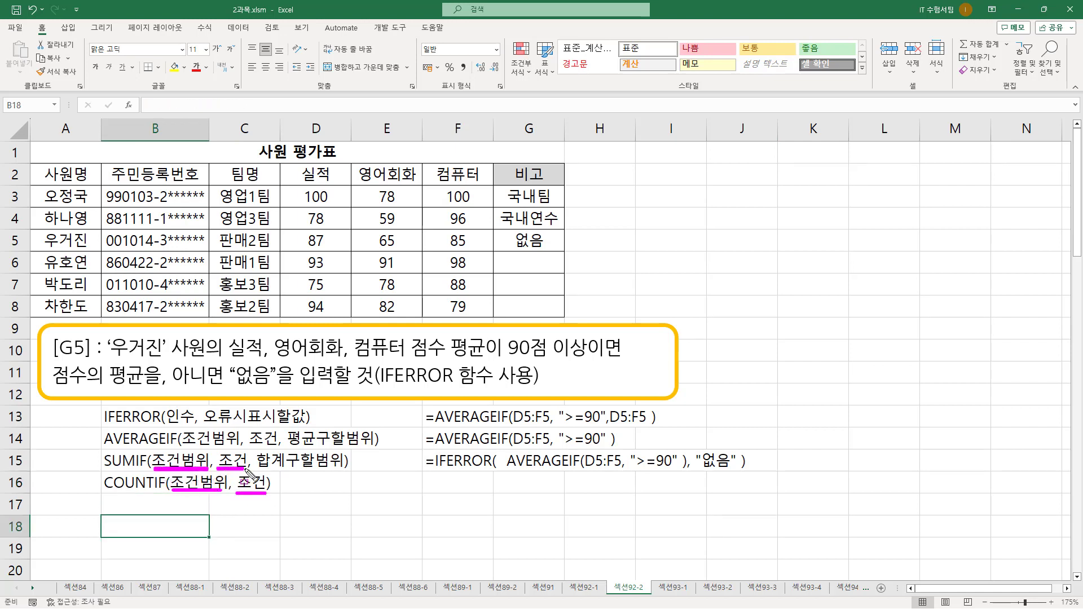
pyautogui.moveTo(183, 448); pyautogui.dragTo(278, 449)
pyautogui.moveTo(103, 430)
pyautogui.mouseDown()
pyautogui.moveTo(124, 451)
pyautogui.moveTo(171, 458)
pyautogui.moveTo(164, 445)
pyautogui.mouseUp()
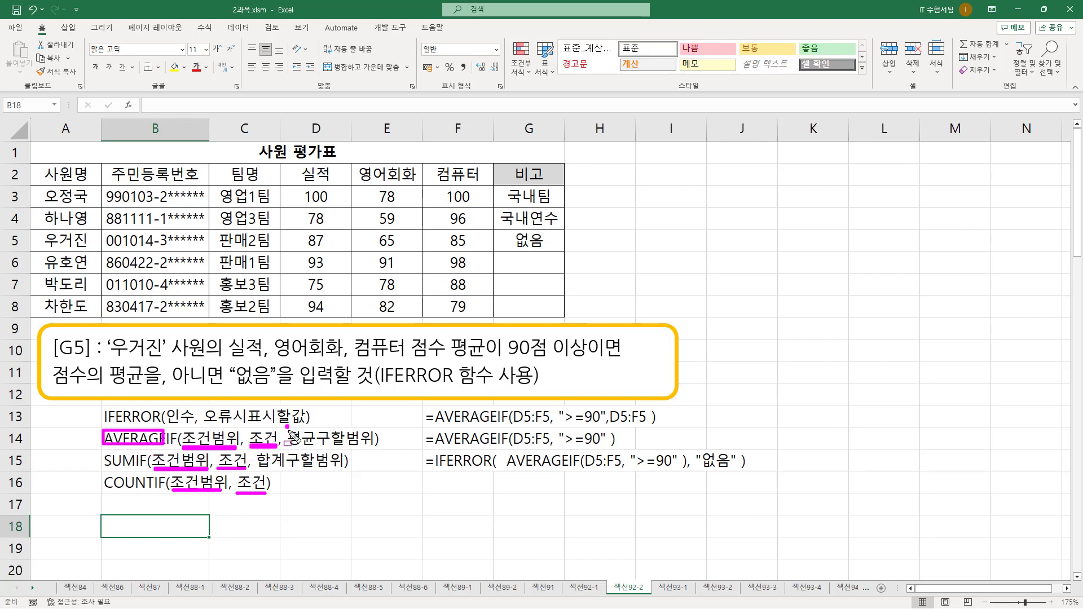
pyautogui.moveTo(286, 446)
pyautogui.mouseDown()
pyautogui.moveTo(338, 427)
pyautogui.moveTo(372, 448)
pyautogui.mouseUp()
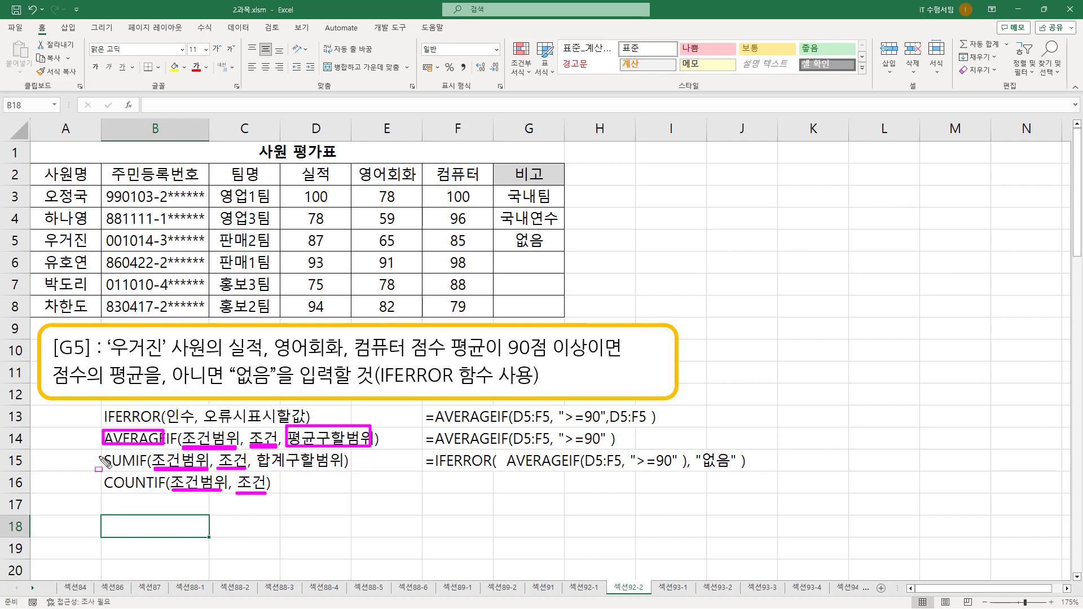
pyautogui.moveTo(103, 471); pyautogui.dragTo(136, 471)
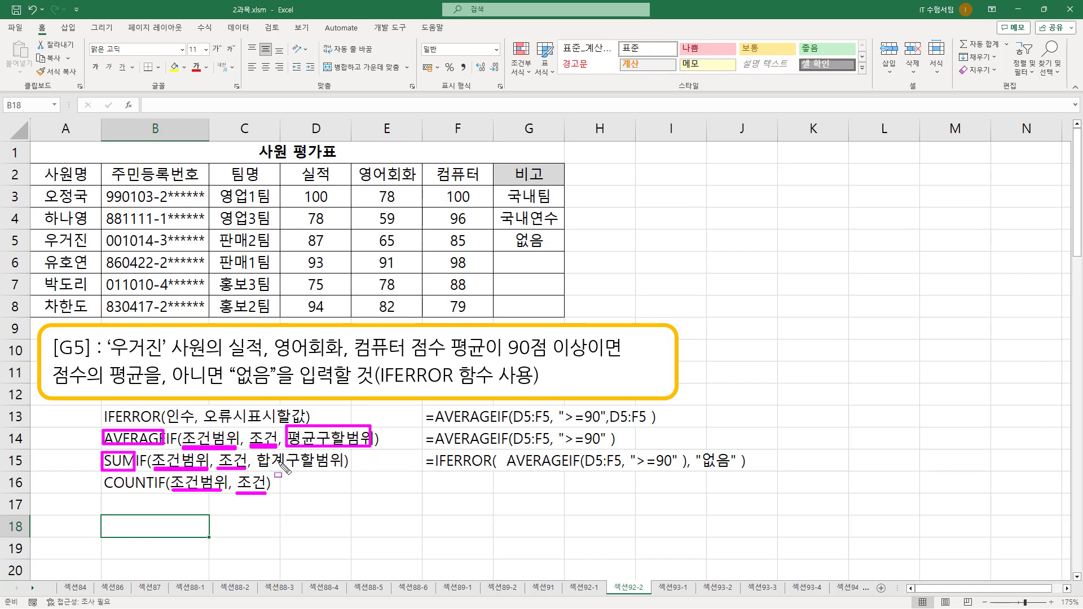
pyautogui.moveTo(256, 470)
pyautogui.mouseDown()
pyautogui.moveTo(346, 473)
pyautogui.moveTo(347, 457)
pyautogui.mouseUp()
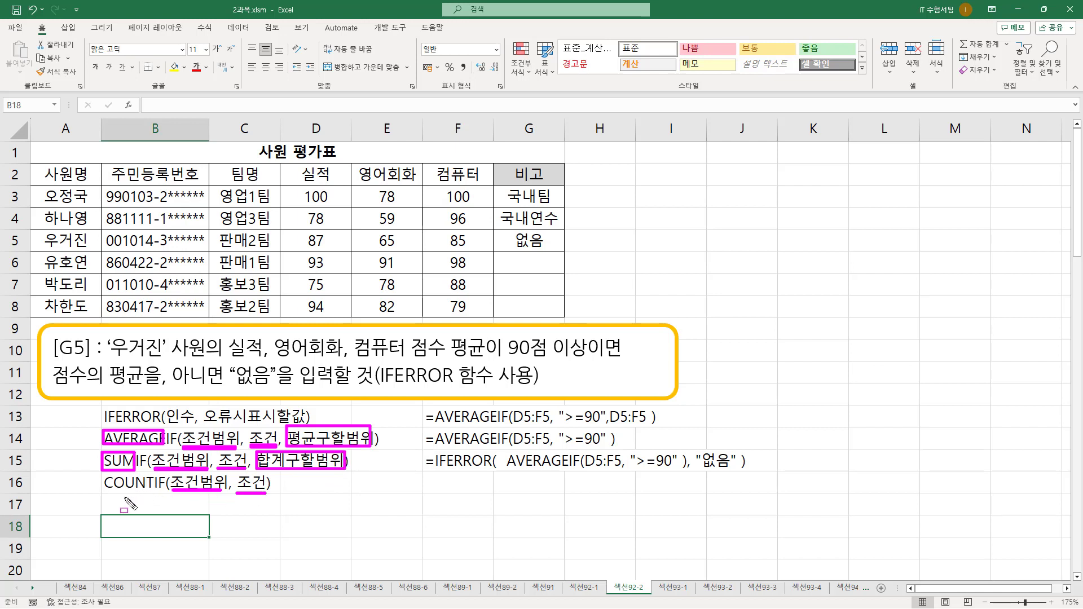
pyautogui.moveTo(103, 492); pyautogui.dragTo(153, 492)
pyautogui.press('Escape')
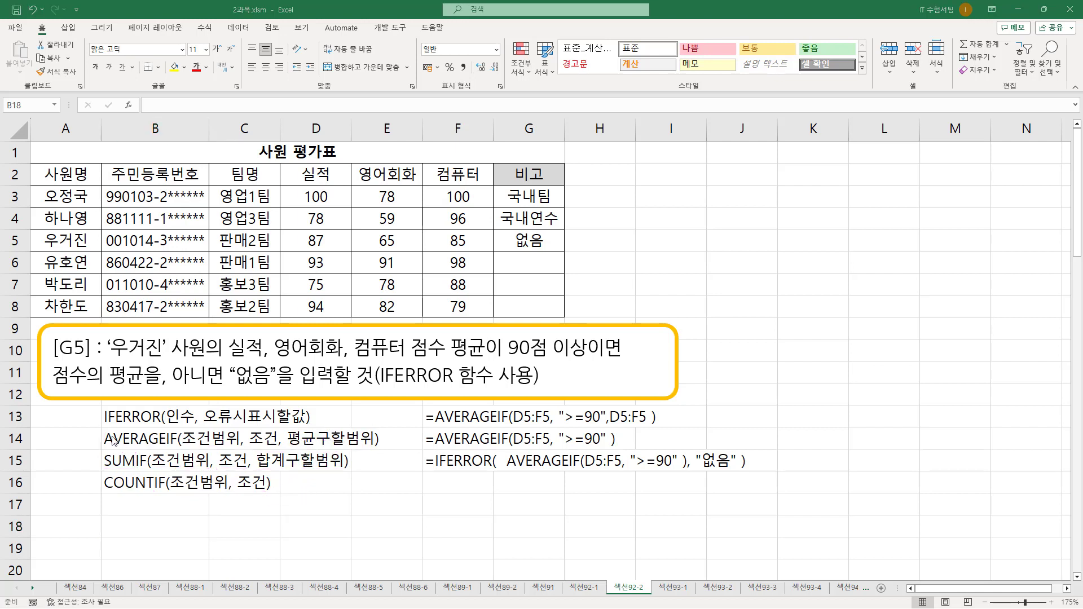
pyautogui.moveTo(97, 430)
pyautogui.mouseDown()
pyautogui.moveTo(113, 496)
pyautogui.moveTo(387, 497)
pyautogui.mouseUp()
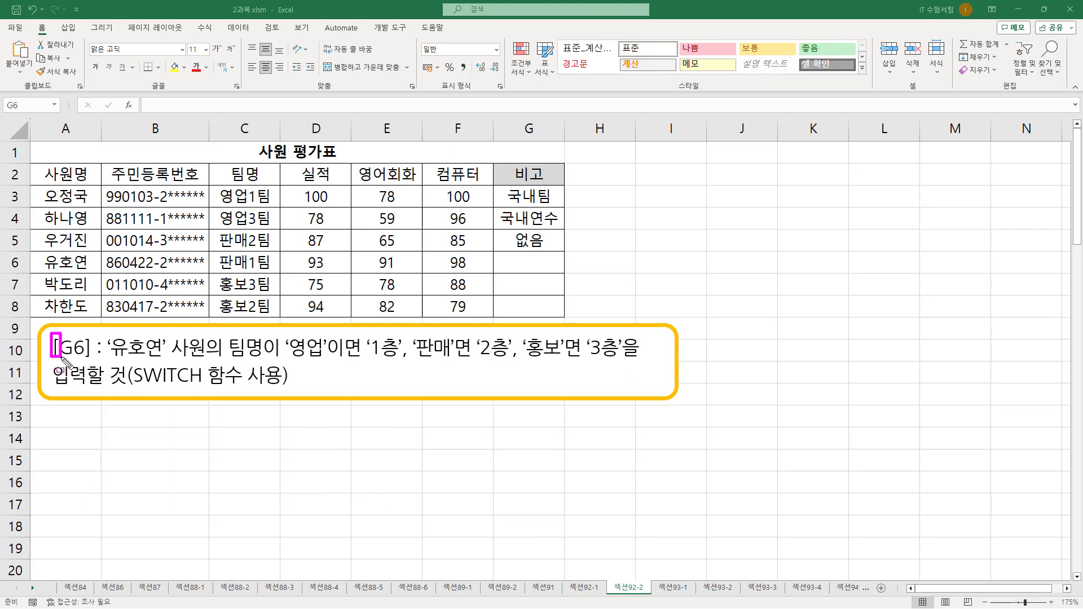
# Examine the G6 task of mapping the team name in C6 to a floor with SWITCH: 영업 to 1층, 판매 to 2층, 홍보 to 3층
pyautogui.moveTo(52, 334); pyautogui.dragTo(97, 367)
pyautogui.moveTo(497, 254); pyautogui.dragTo(561, 273)
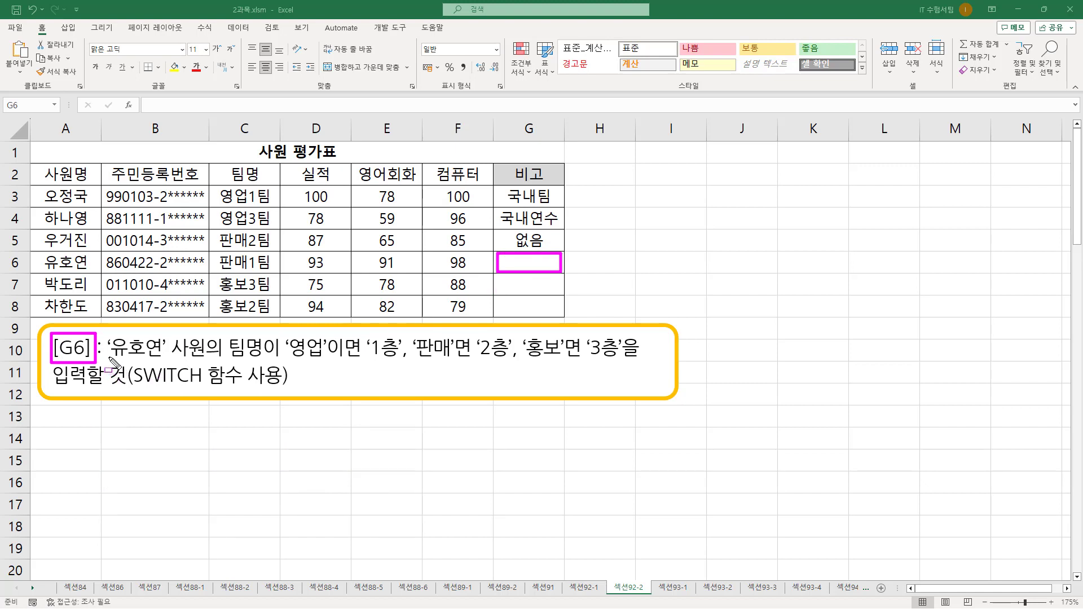
pyautogui.moveTo(109, 357)
pyautogui.mouseDown()
pyautogui.moveTo(205, 358)
pyautogui.moveTo(209, 336)
pyautogui.mouseUp()
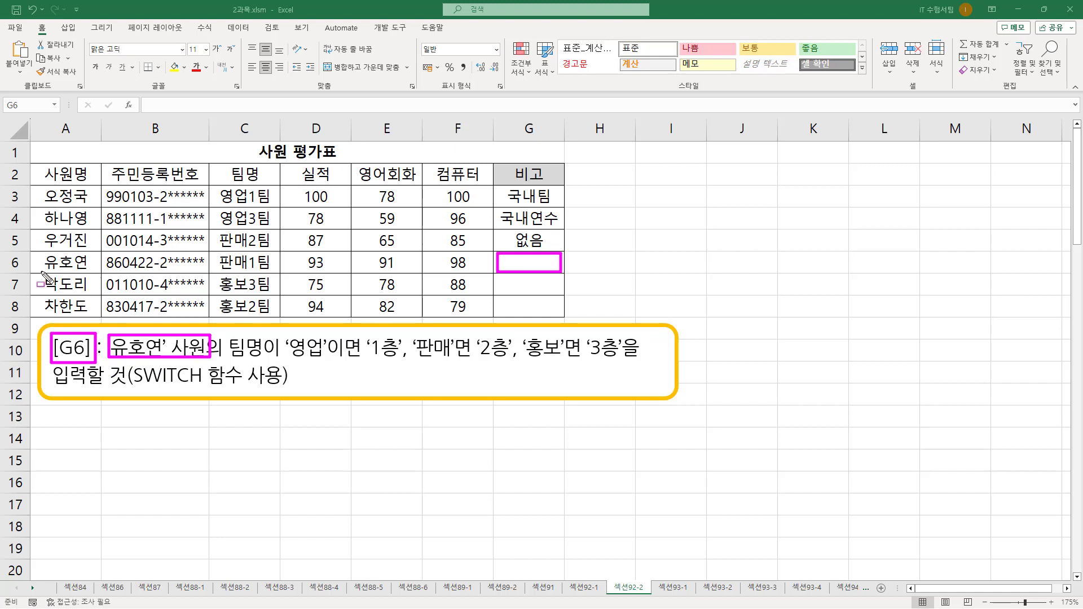
pyautogui.moveTo(43, 277)
pyautogui.mouseDown()
pyautogui.moveTo(42, 255)
pyautogui.moveTo(95, 261)
pyautogui.mouseUp()
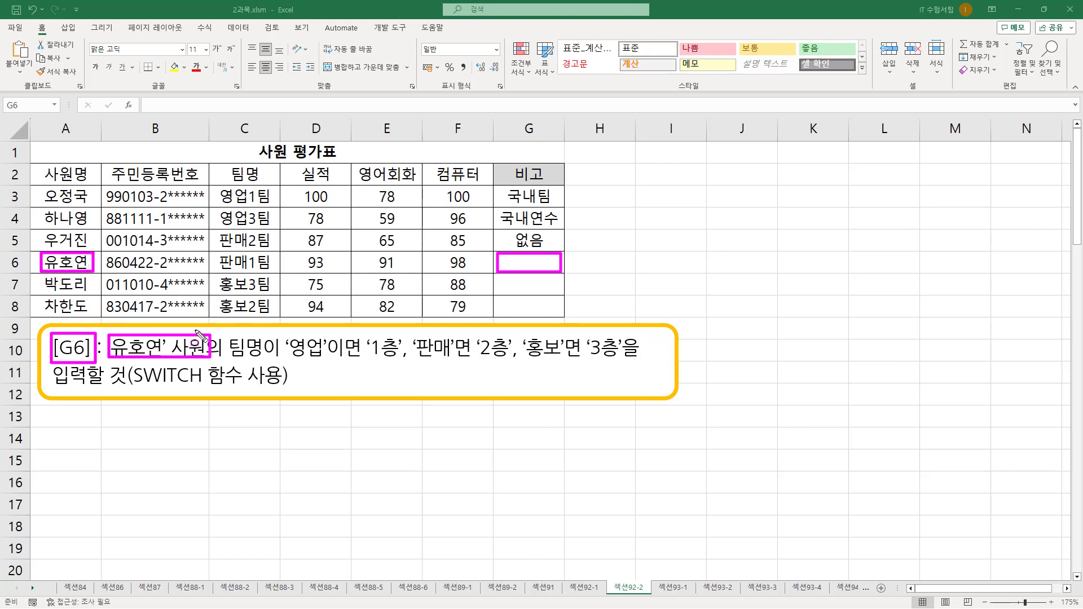
pyautogui.moveTo(229, 358); pyautogui.dragTo(265, 358)
pyautogui.moveTo(210, 251)
pyautogui.mouseDown()
pyautogui.moveTo(231, 277)
pyautogui.moveTo(279, 254)
pyautogui.moveTo(281, 277)
pyautogui.mouseUp()
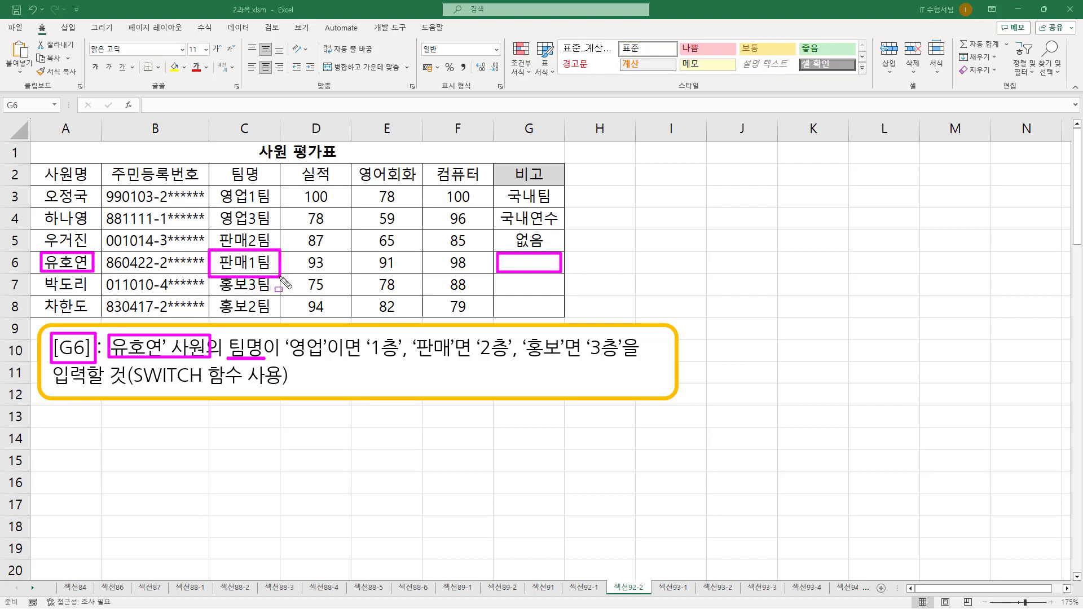
pyautogui.moveTo(286, 360)
pyautogui.mouseDown()
pyautogui.moveTo(304, 359)
pyautogui.moveTo(286, 344)
pyautogui.moveTo(395, 357)
pyautogui.moveTo(455, 333)
pyautogui.moveTo(457, 364)
pyautogui.moveTo(612, 359)
pyautogui.mouseUp()
pyautogui.click(370, 357)
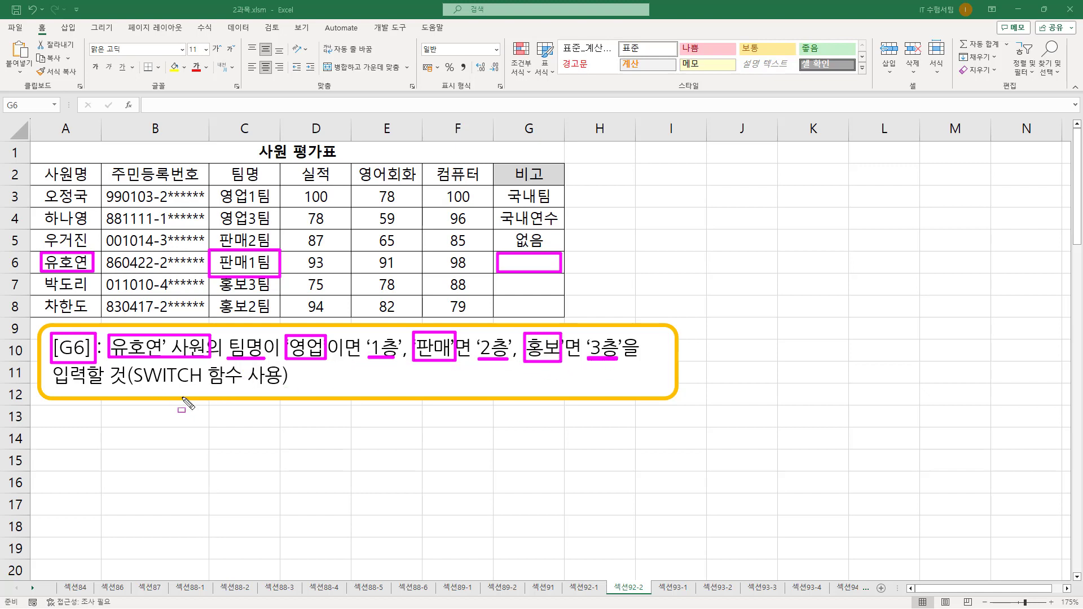
pyautogui.moveTo(132, 385); pyautogui.dragTo(271, 386)
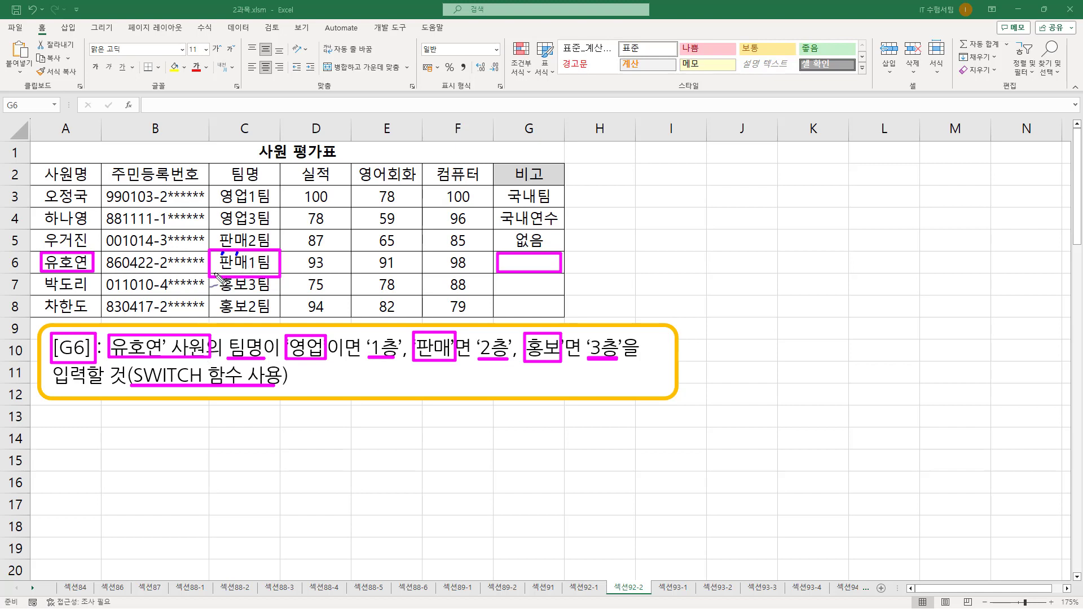
pyautogui.moveTo(221, 275); pyautogui.dragTo(245, 276)
pyautogui.press('Escape')
# Write =LEFT(C6, 2) in G6 to extract the first two characters of the team name
pyautogui.click(508, 265)
pyautogui.write('=')
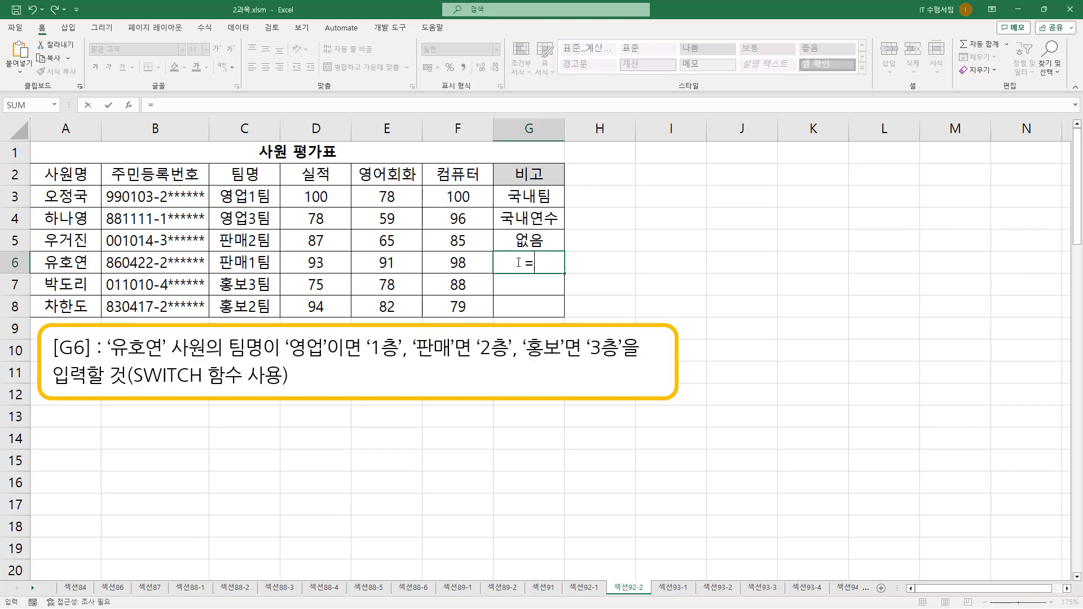
pyautogui.write('LE')
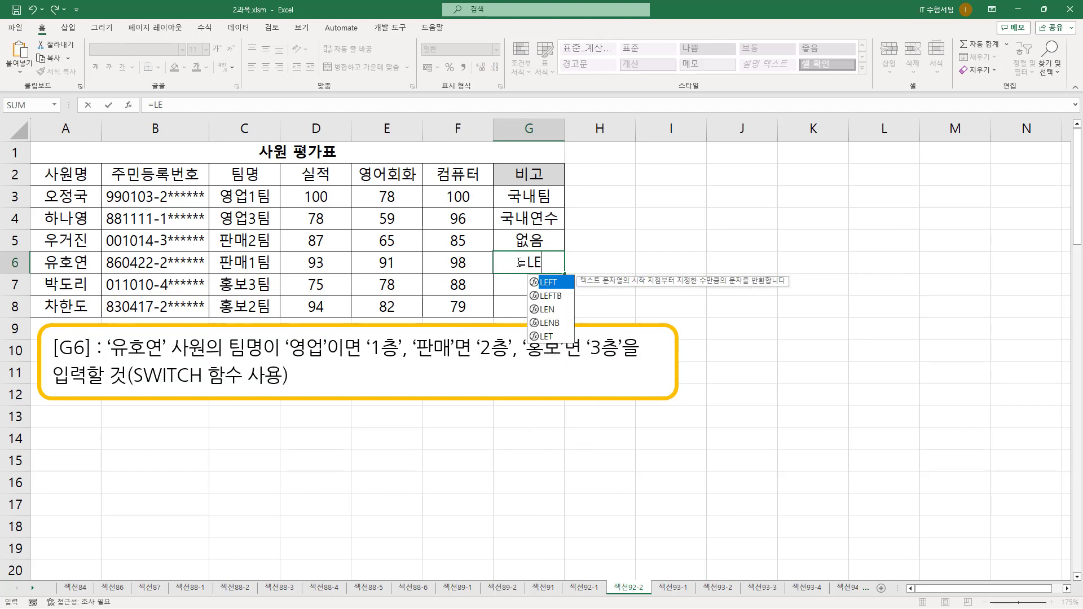
pyautogui.press('Tab')
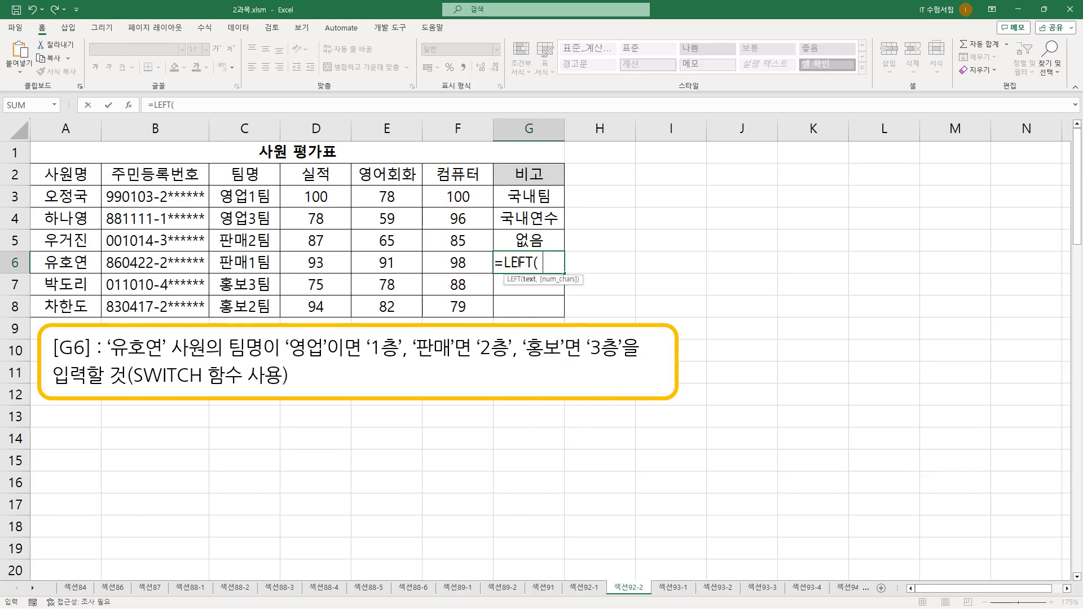
pyautogui.press('Left')
pyautogui.press('Left')
pyautogui.press('Left')
pyautogui.press('Left')
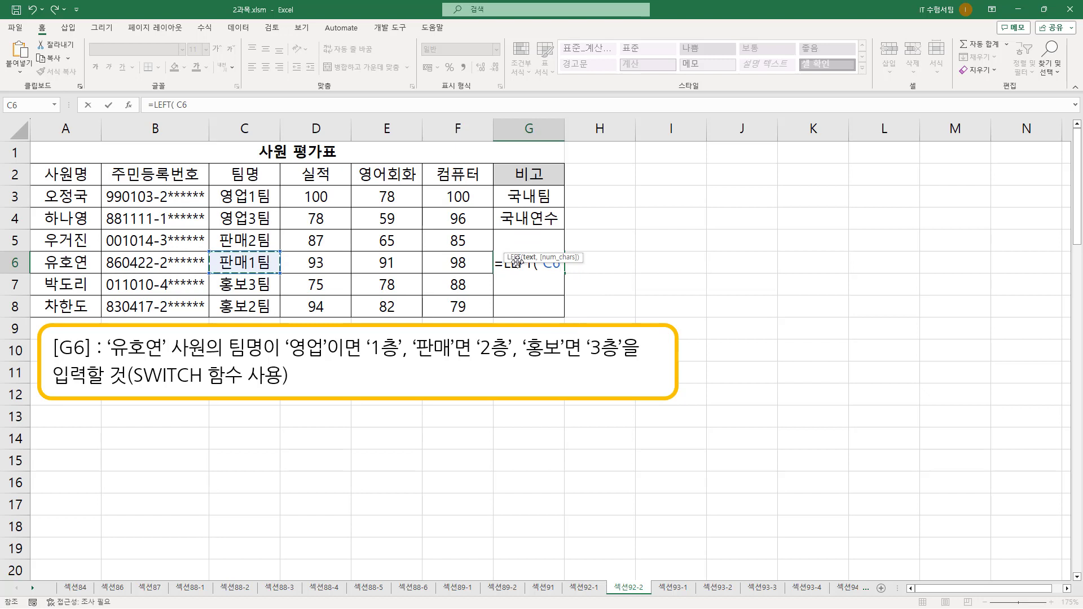
pyautogui.write(', ')
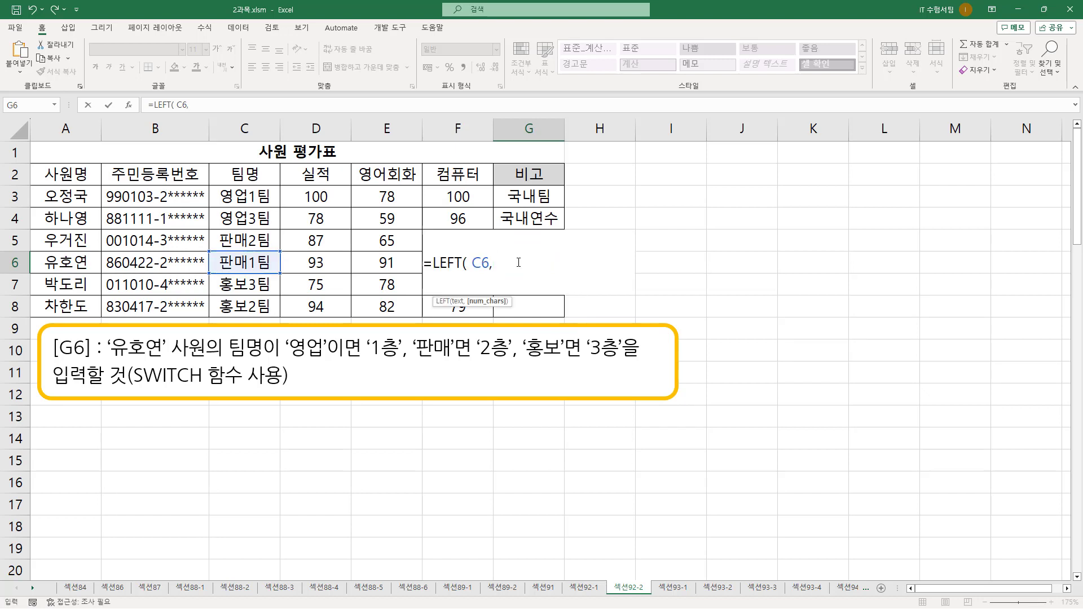
pyautogui.write('2 )')
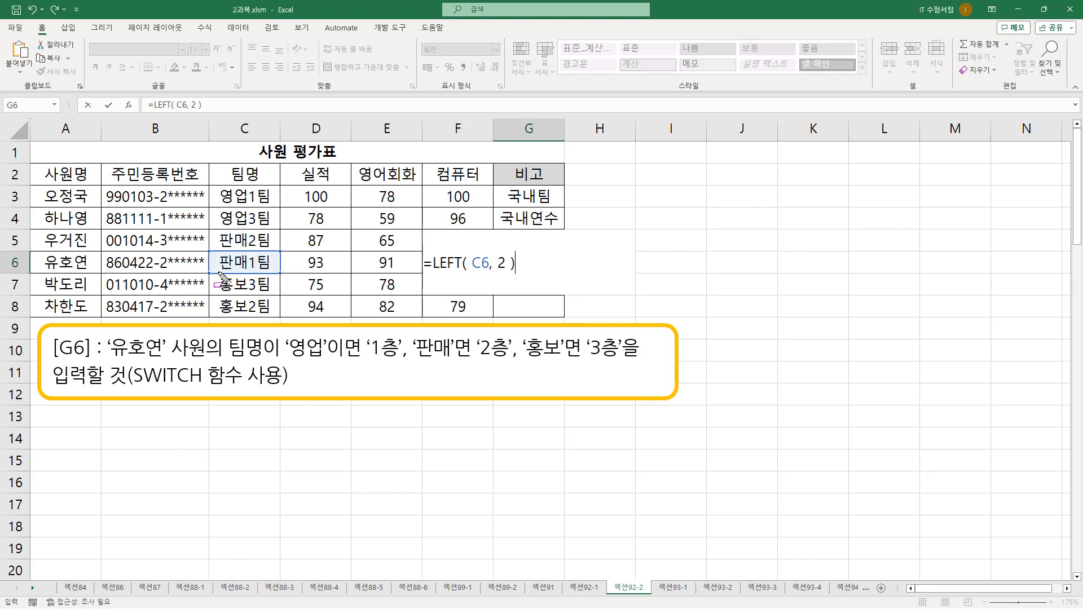
# Enter the formula =LEFT( C6, 2 ) in cell G6
pyautogui.moveTo(217, 272); pyautogui.dragTo(248, 272)
pyautogui.press('Escape')
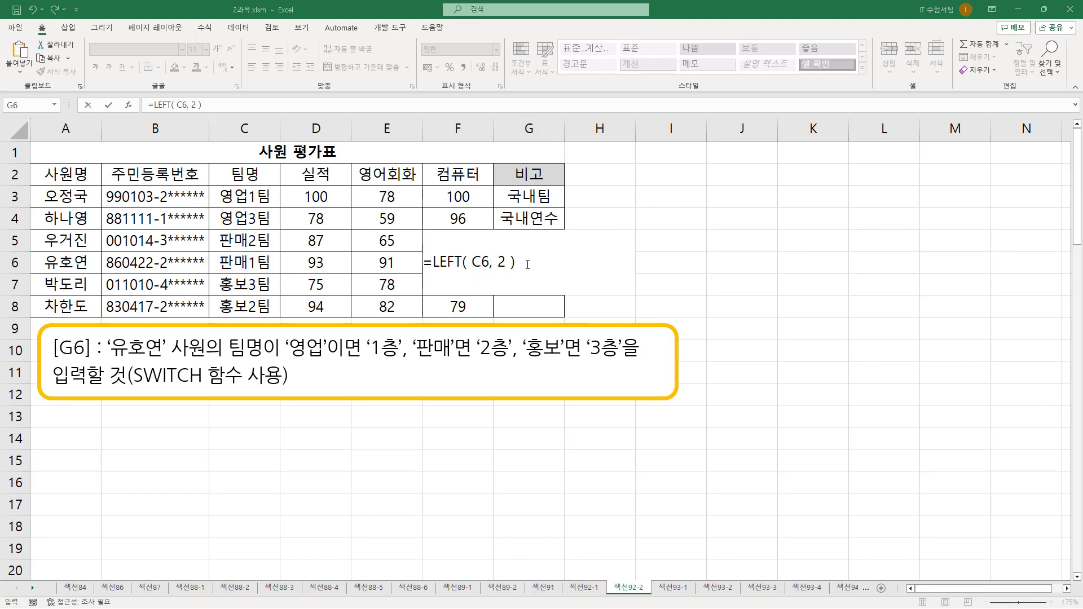
pyautogui.press('Return')
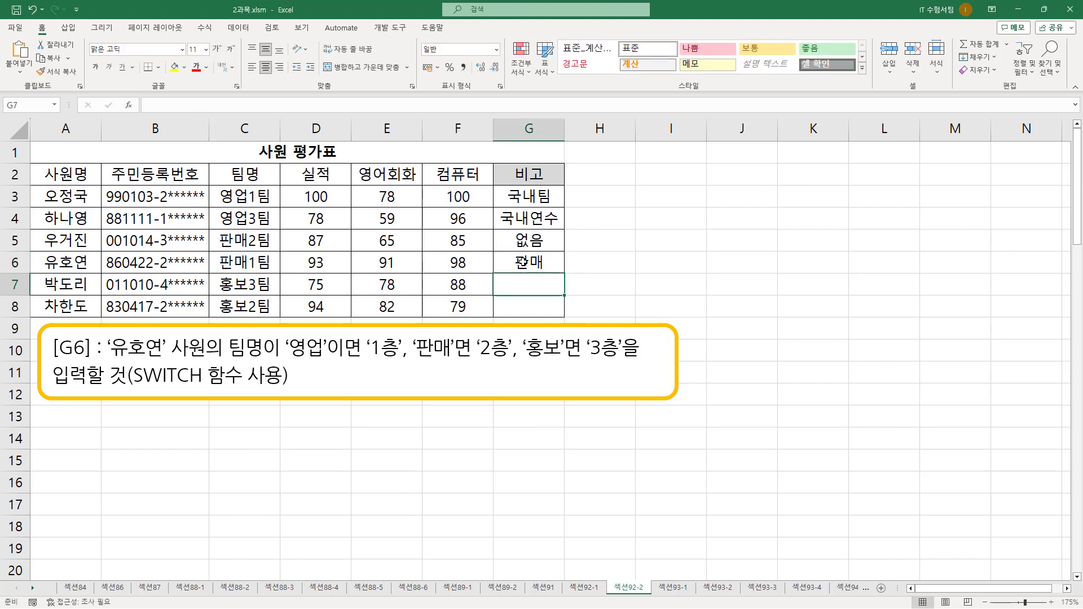
pyautogui.click(223, 261)
pyautogui.click(517, 263)
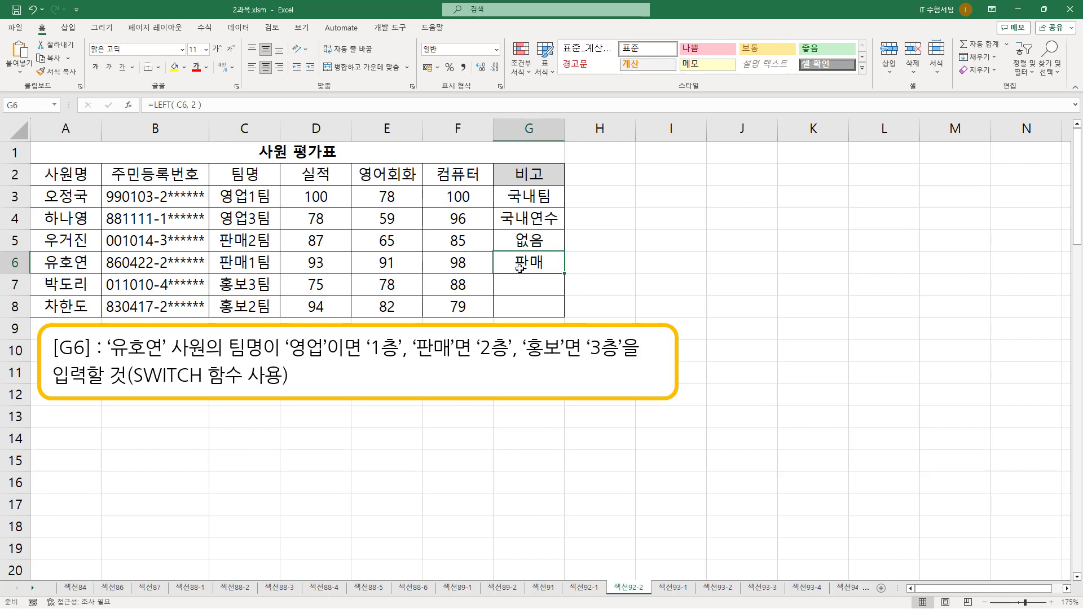
pyautogui.doubleClick(522, 264)
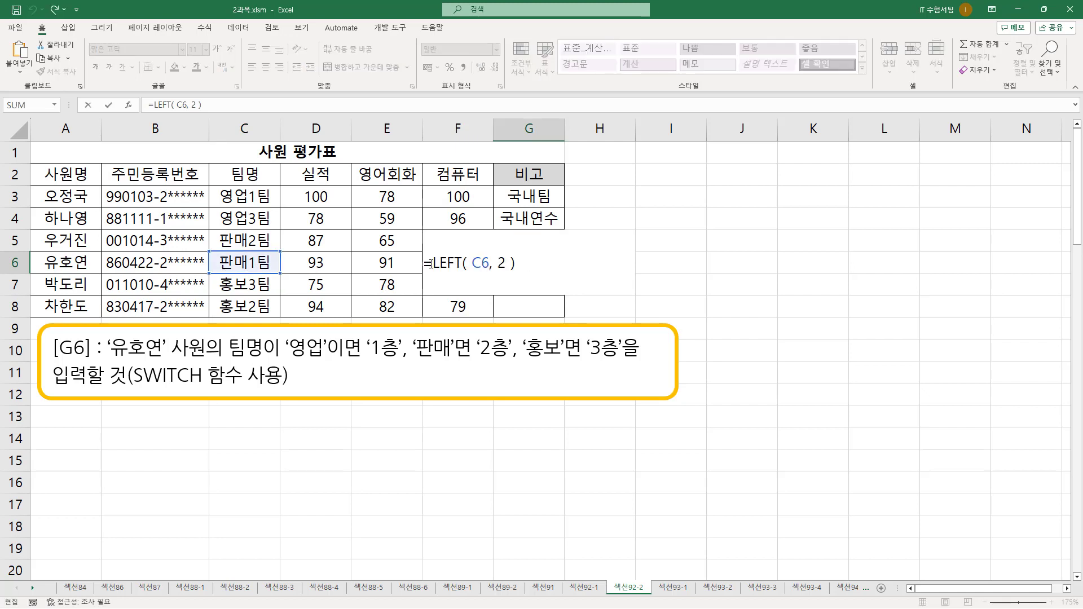
pyautogui.press('Escape')
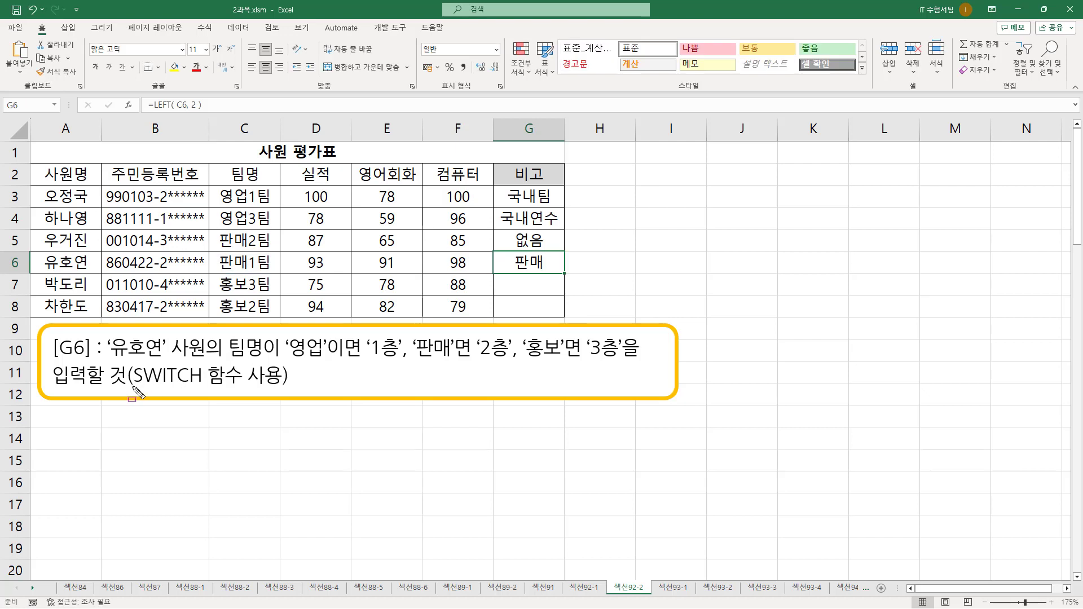
pyautogui.moveTo(146, 388); pyautogui.dragTo(279, 388)
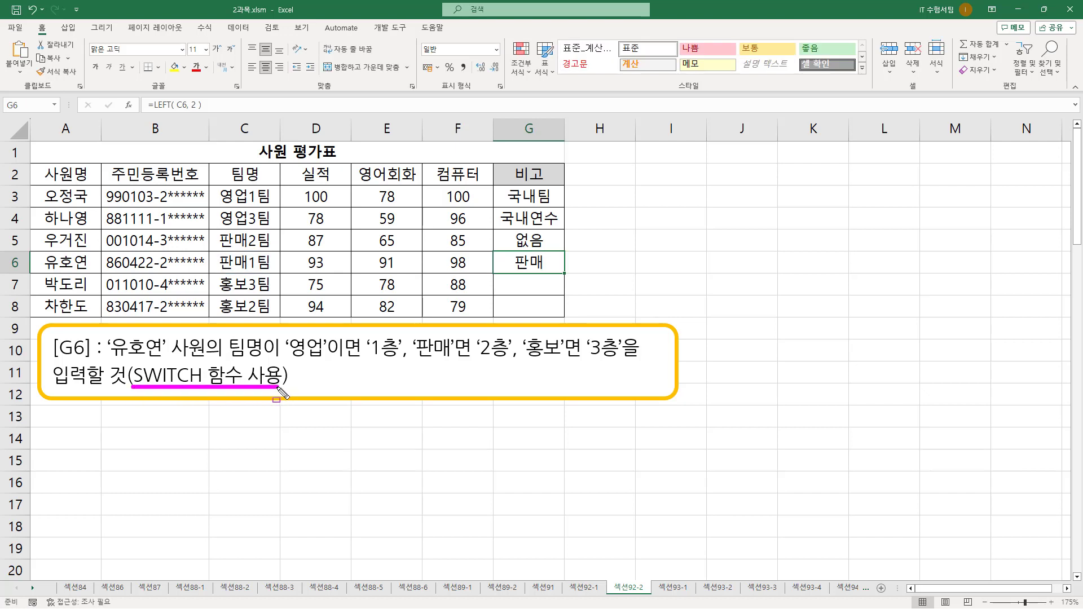
pyautogui.press('Escape')
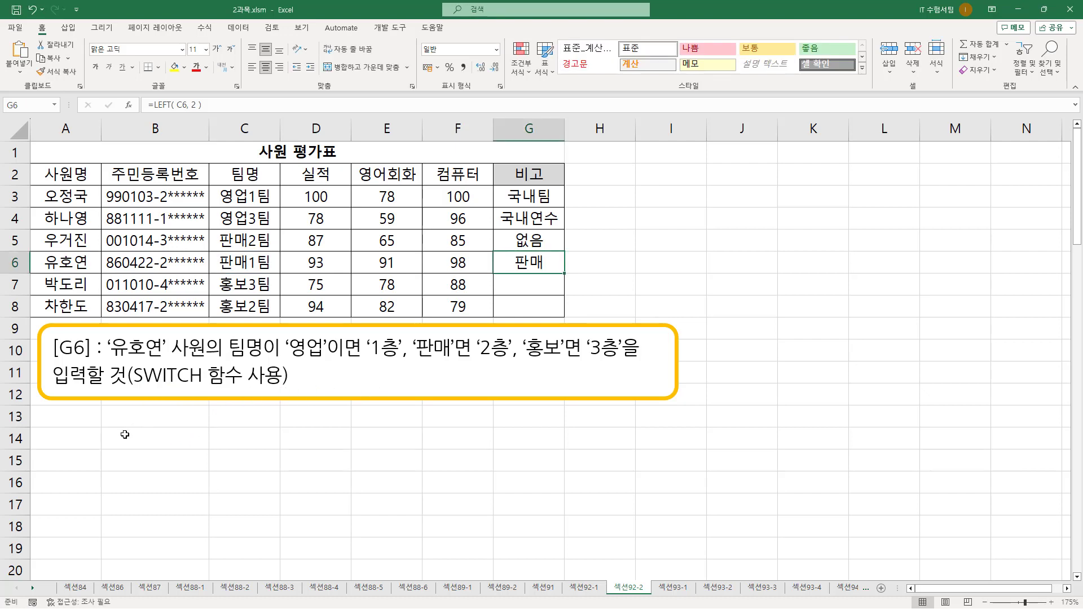
# Start a function syntax note in cell B14 with the text "SWITCH( 변환할값"
pyautogui.click(126, 437)
pyautogui.write('W')
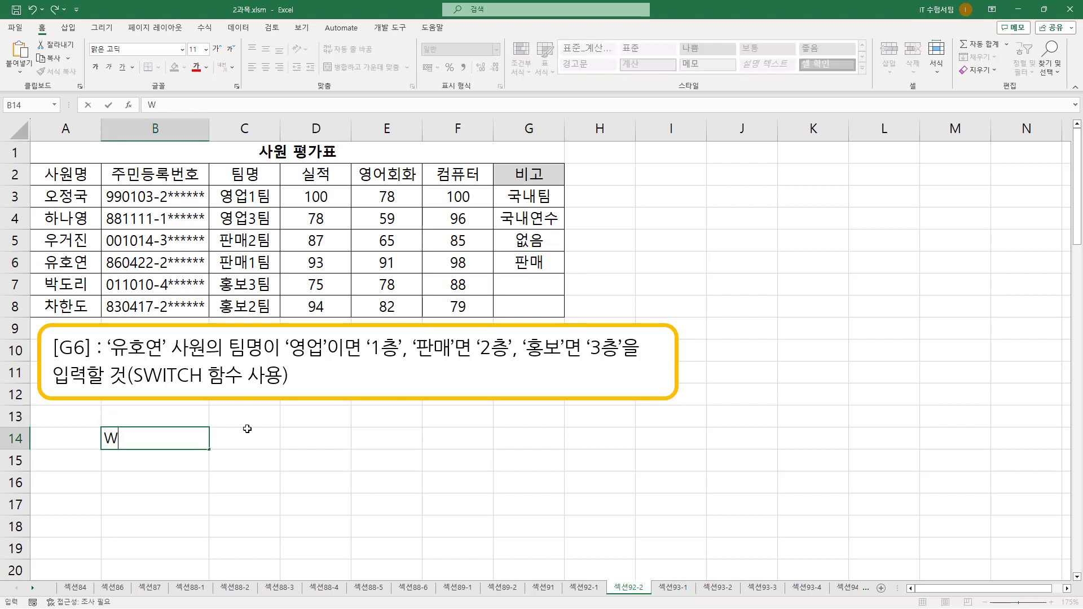
pyautogui.press('BackSpace')
pyautogui.write('SWITCH(')
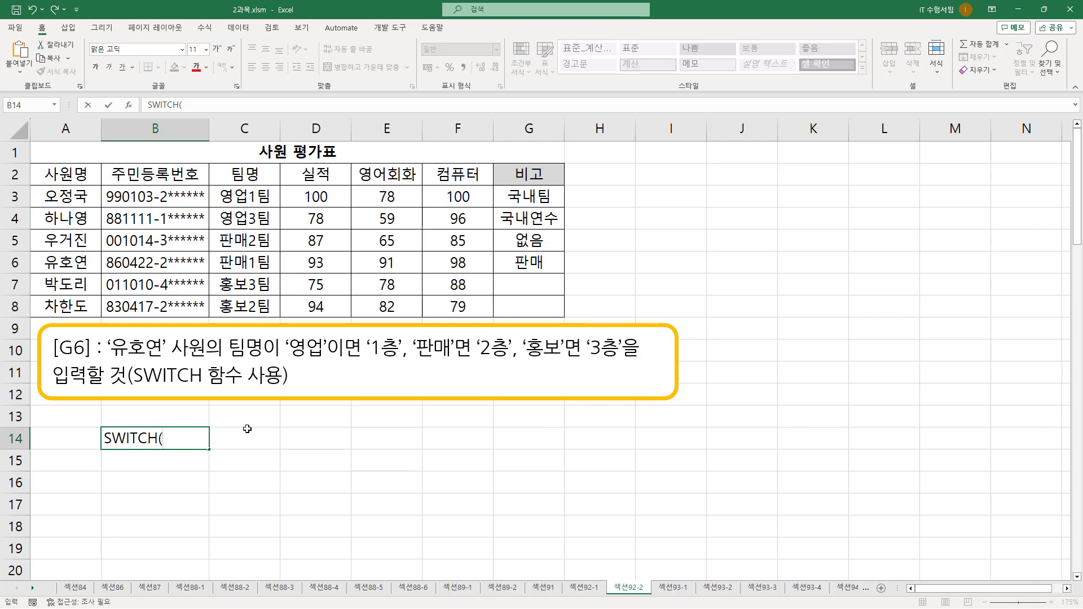
pyautogui.write(' 변화')
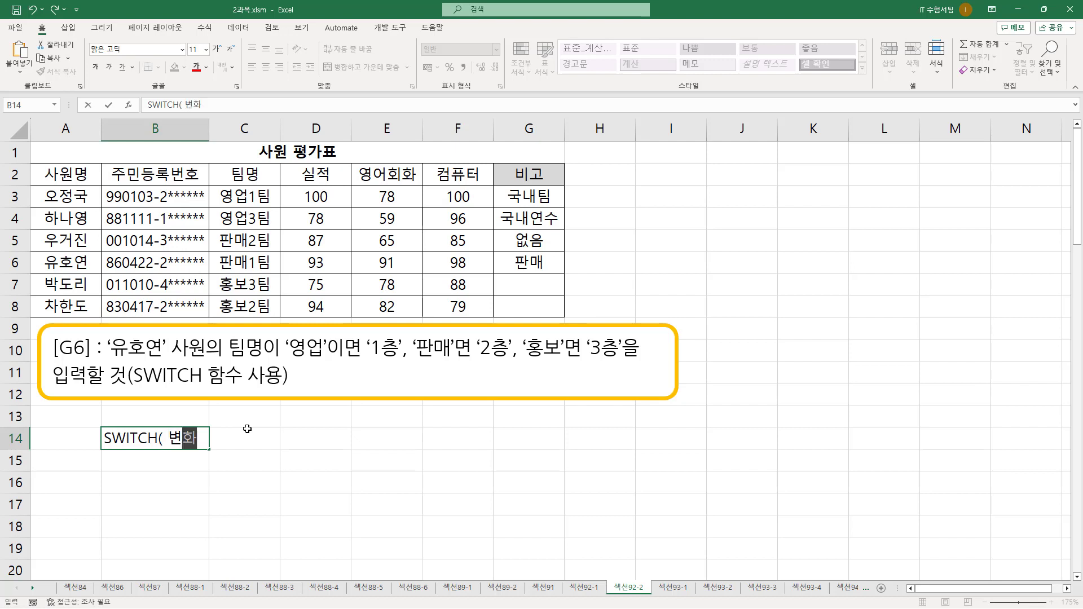
pyautogui.write('ㄴ할값')
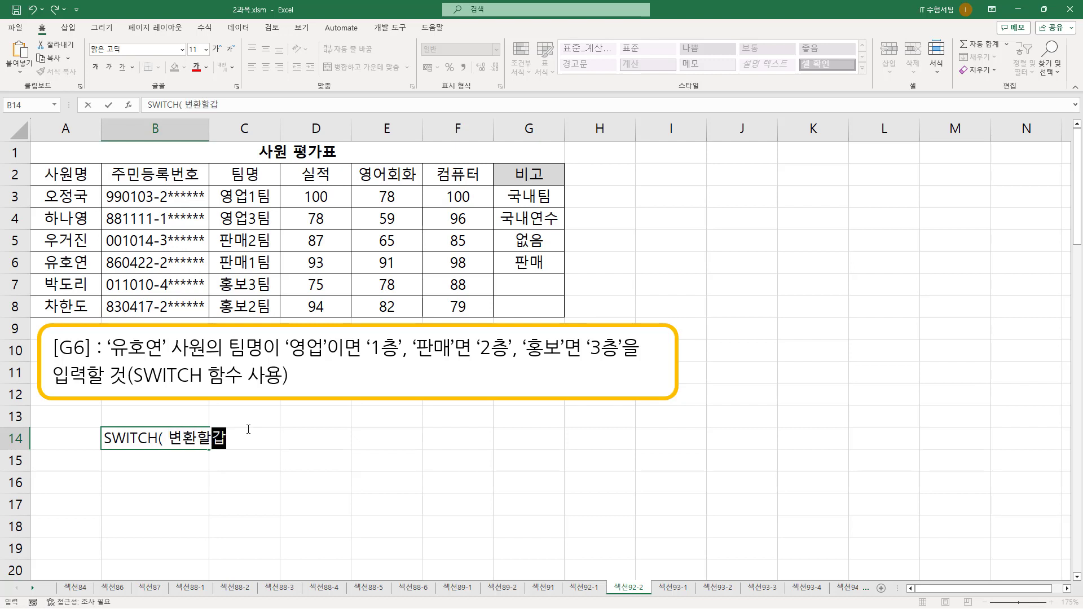
# Continue the B14 syntax note with the argument and result pairs ", 인수1, 결과1, 인수2, 결과2, 인수3, 결과3,"
pyautogui.write(',')
pyautogui.write(' 인수1')
pyautogui.write(', 결과')
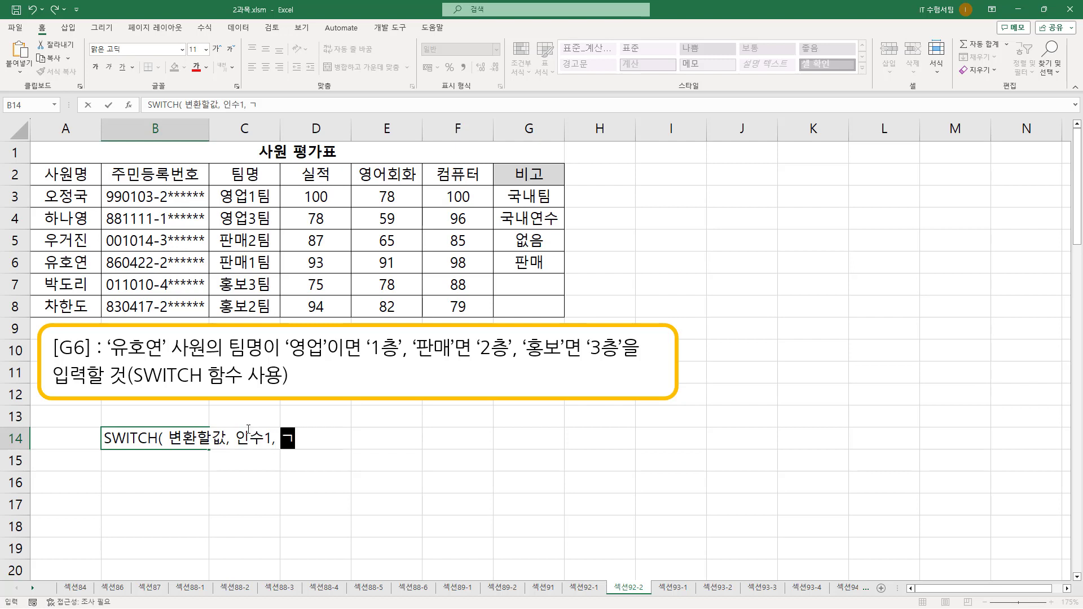
pyautogui.write('1')
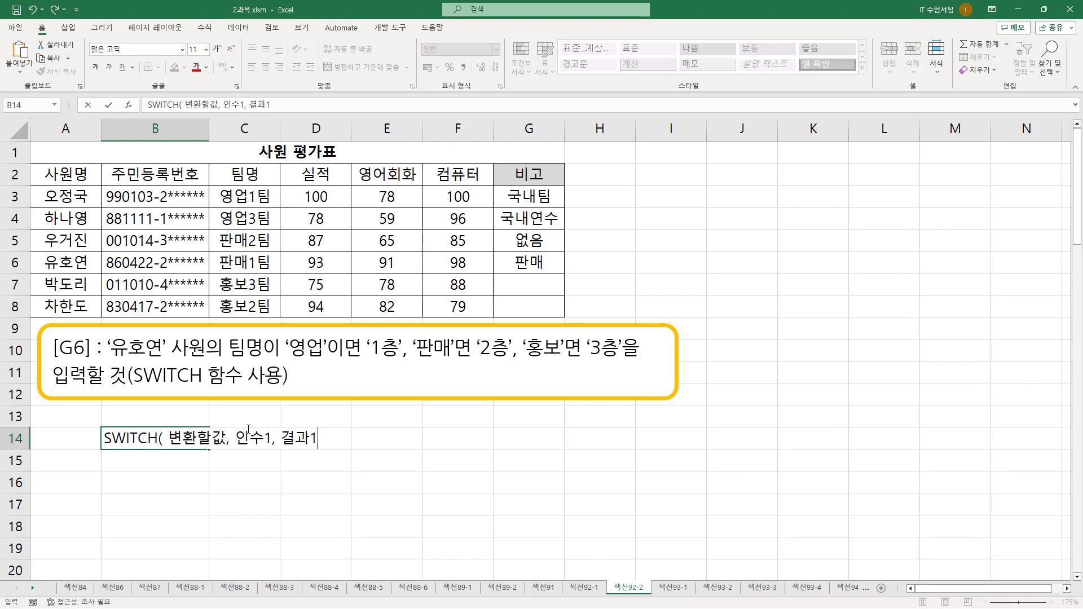
pyautogui.write(', 인수2, 결과')
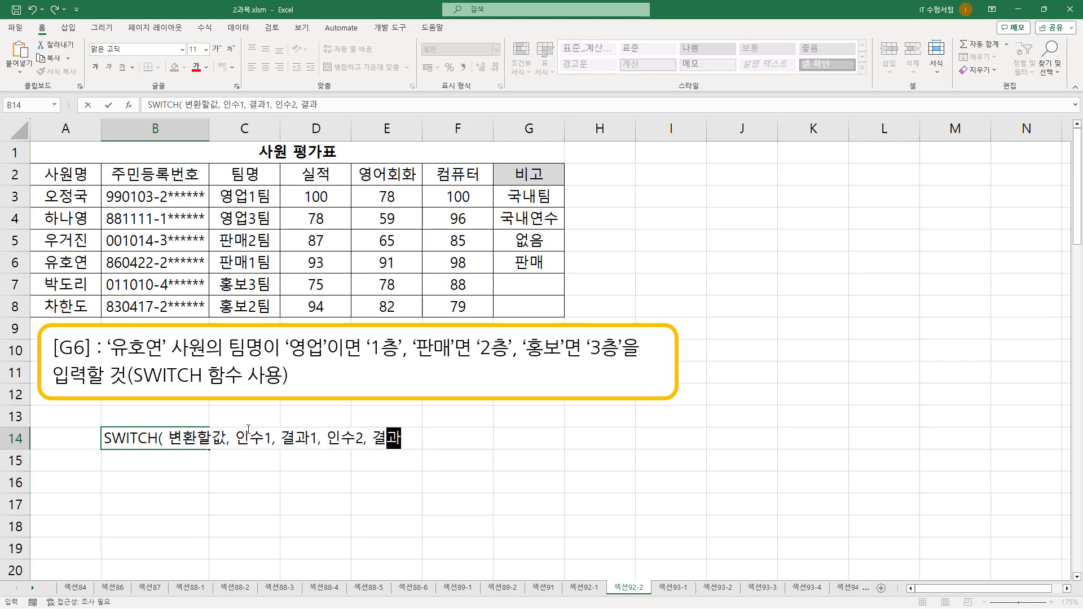
pyautogui.write('2, 인수3')
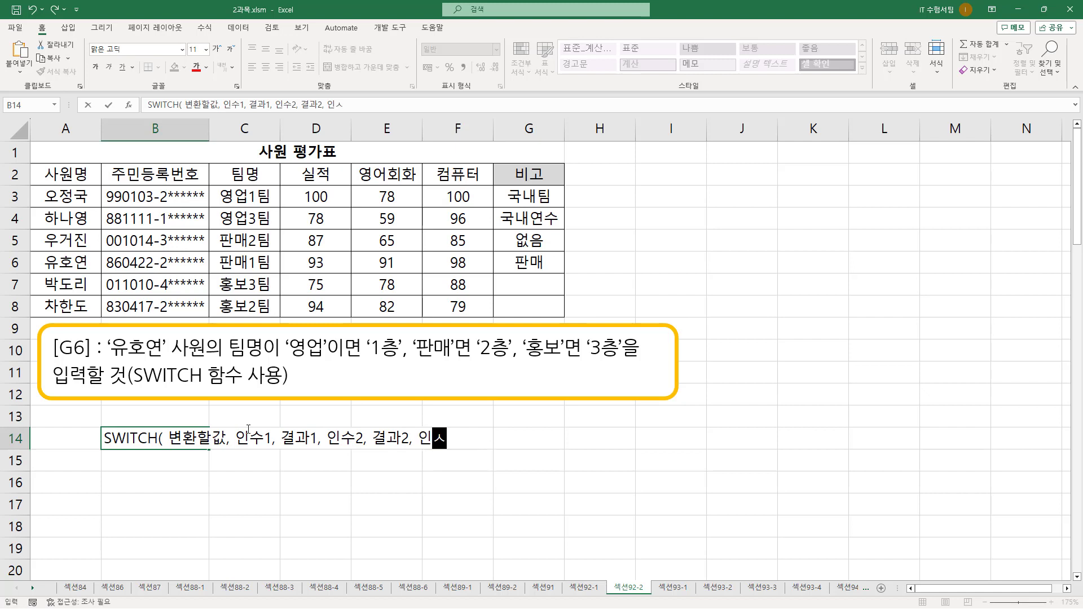
pyautogui.write(', 결과3,')
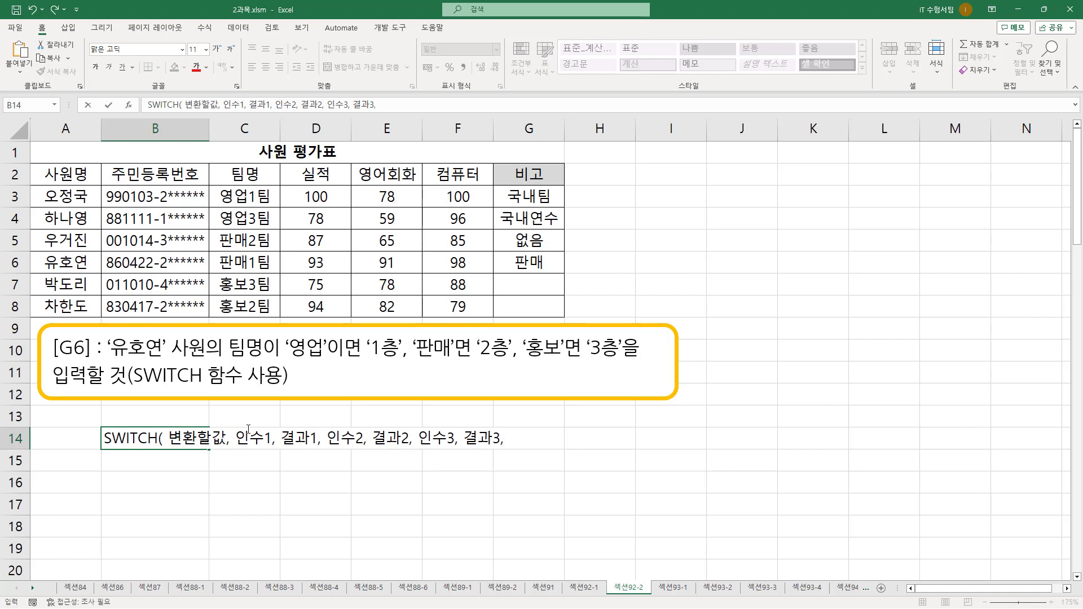
# Complete the B14 syntax note with "..... 일치하는 인수가 없을때 결과 )" and commit it
pyautogui.write('.....일치하는')
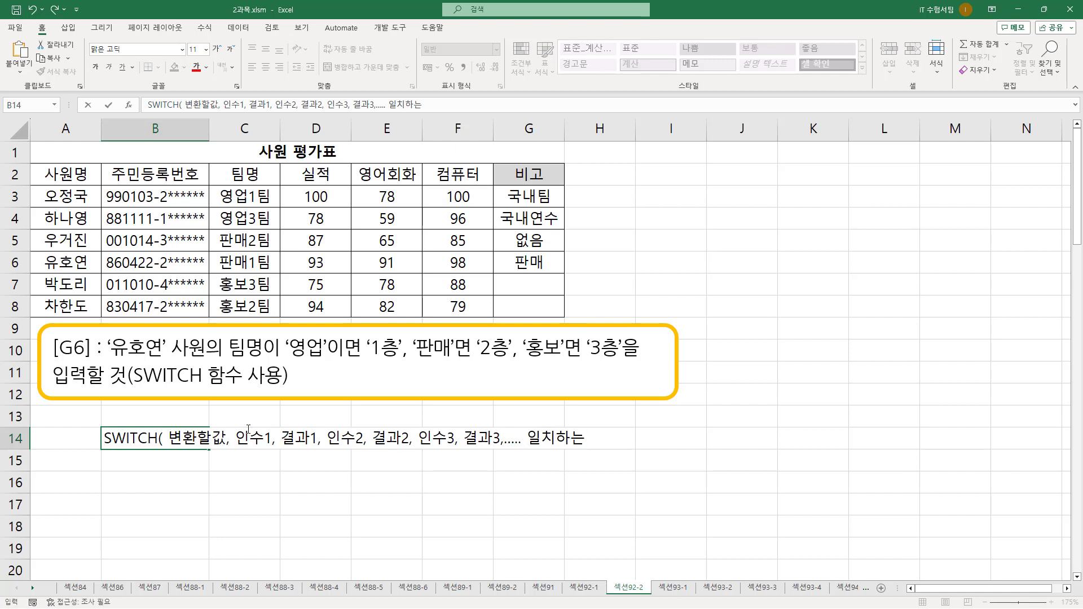
pyautogui.write(' 인수가 없')
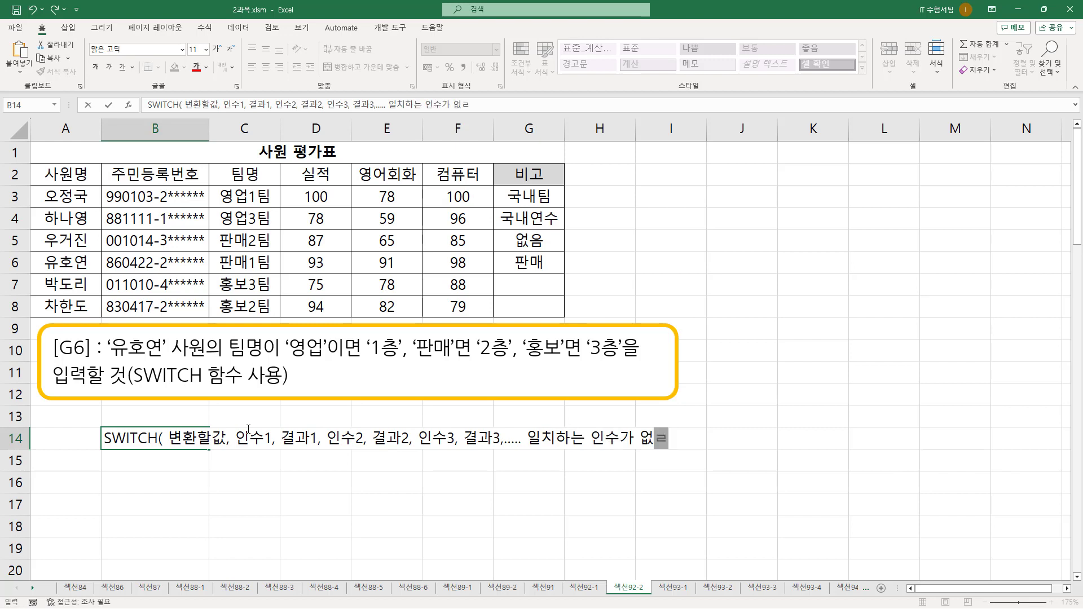
pyautogui.write('을때 결과')
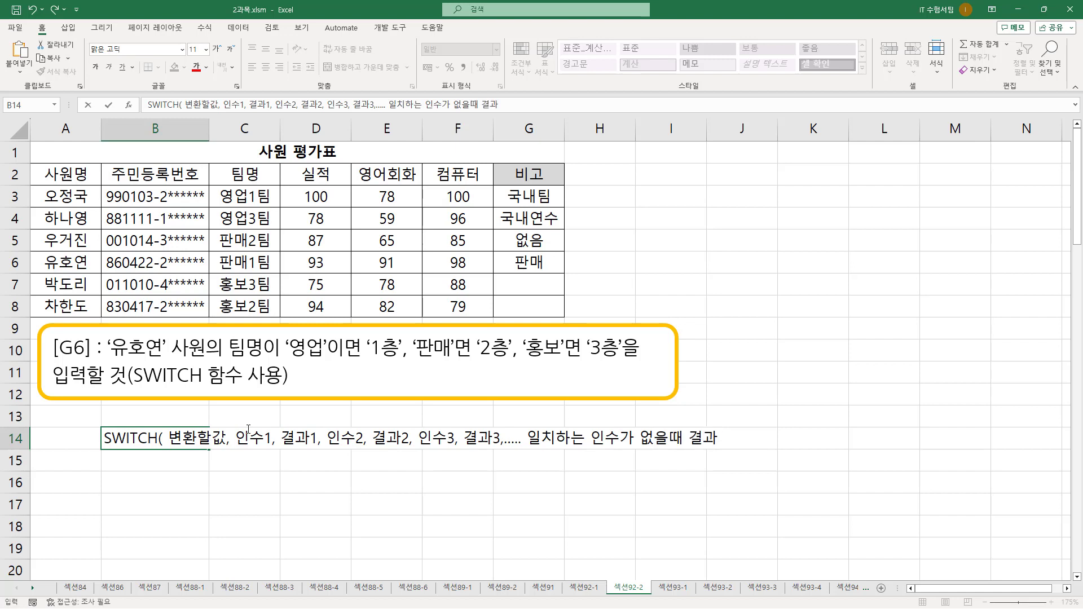
pyautogui.write(') )')
pyautogui.press('Return')
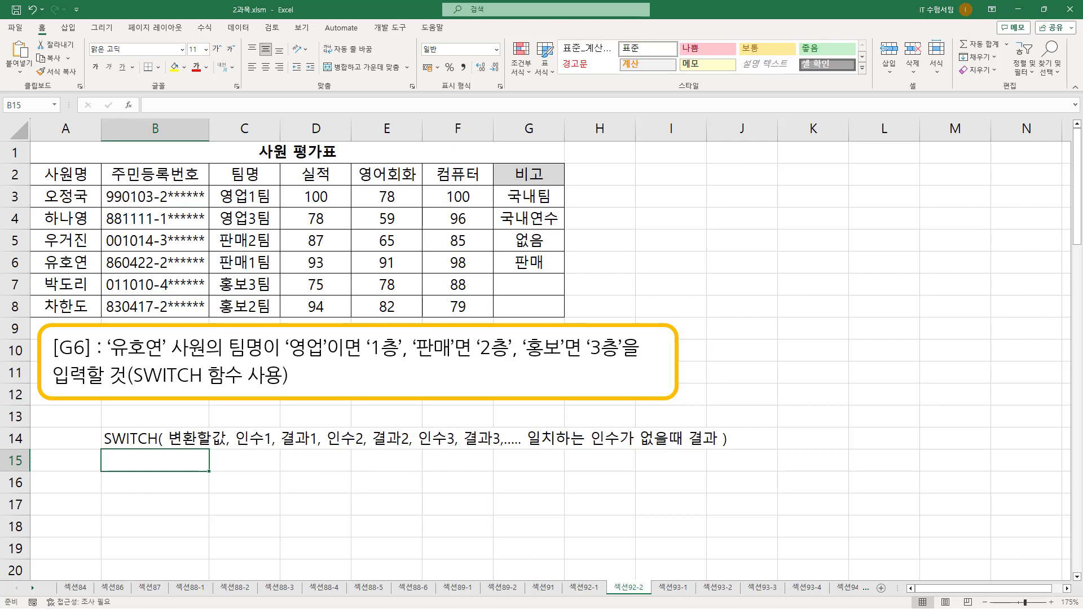
# Rewrite the G6 formula as a SWITCH function with LEFT( C6, 2 ) as its expression argument
pyautogui.doubleClick(529, 262)
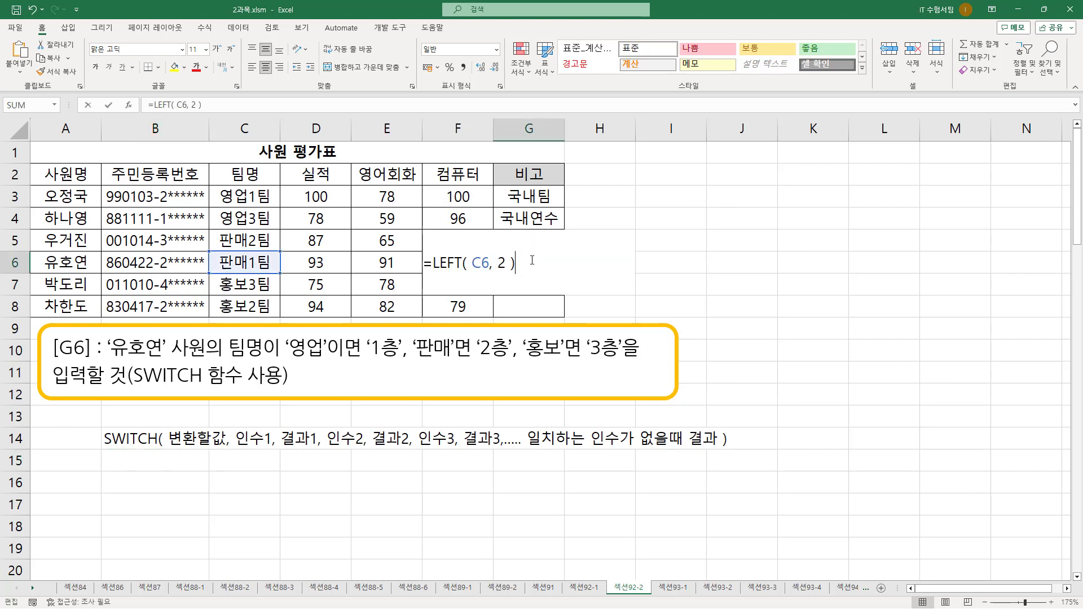
pyautogui.moveTo(434, 263); pyautogui.dragTo(515, 262)
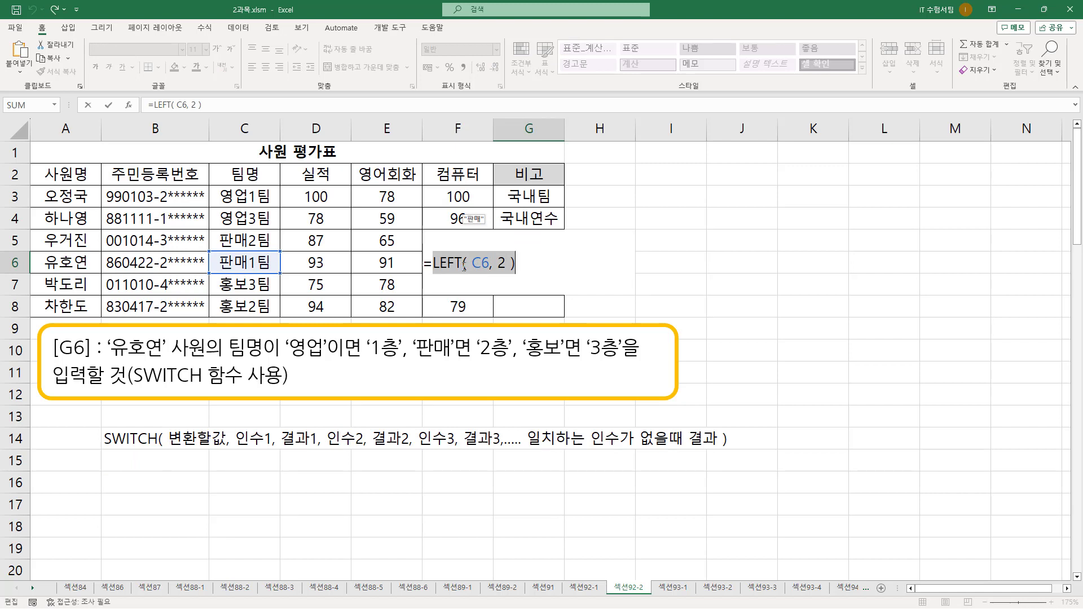
pyautogui.press('Delete')
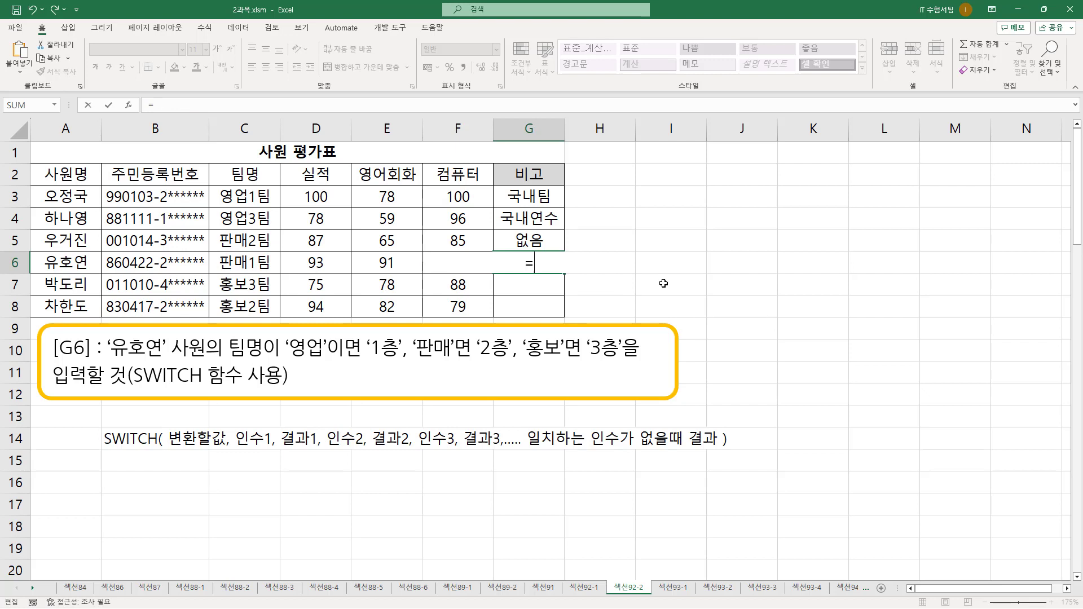
pyautogui.write('SW')
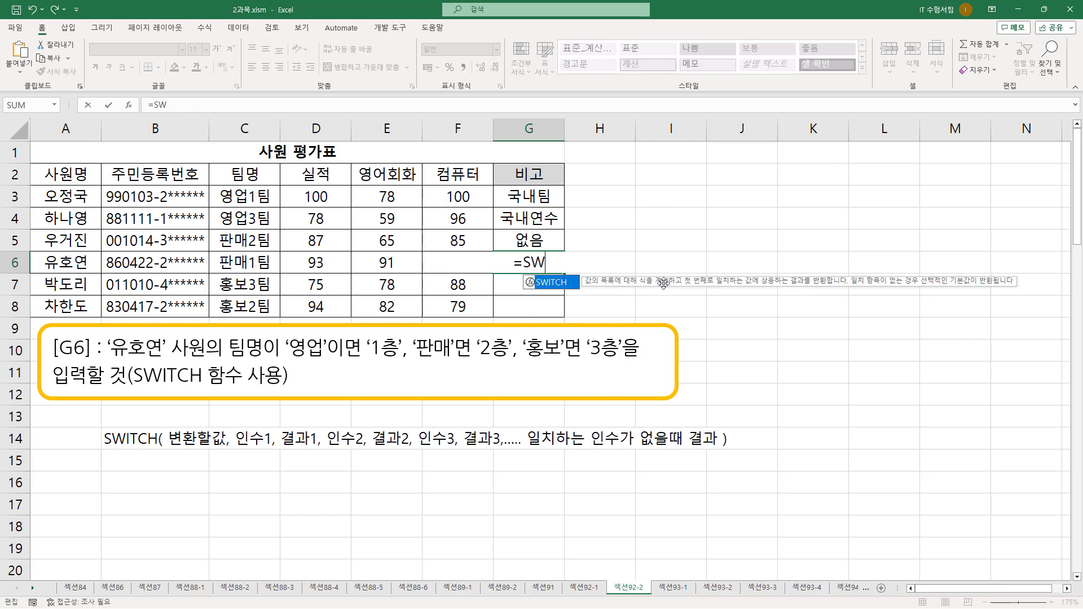
pyautogui.press('Tab')
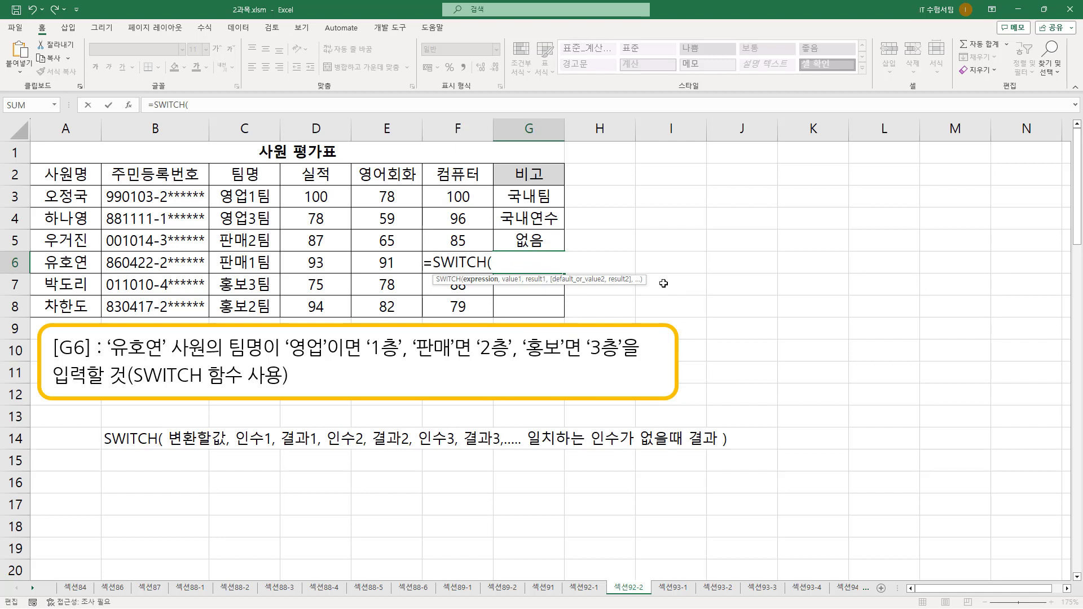
pyautogui.write('LEFT( C6, 2 )')
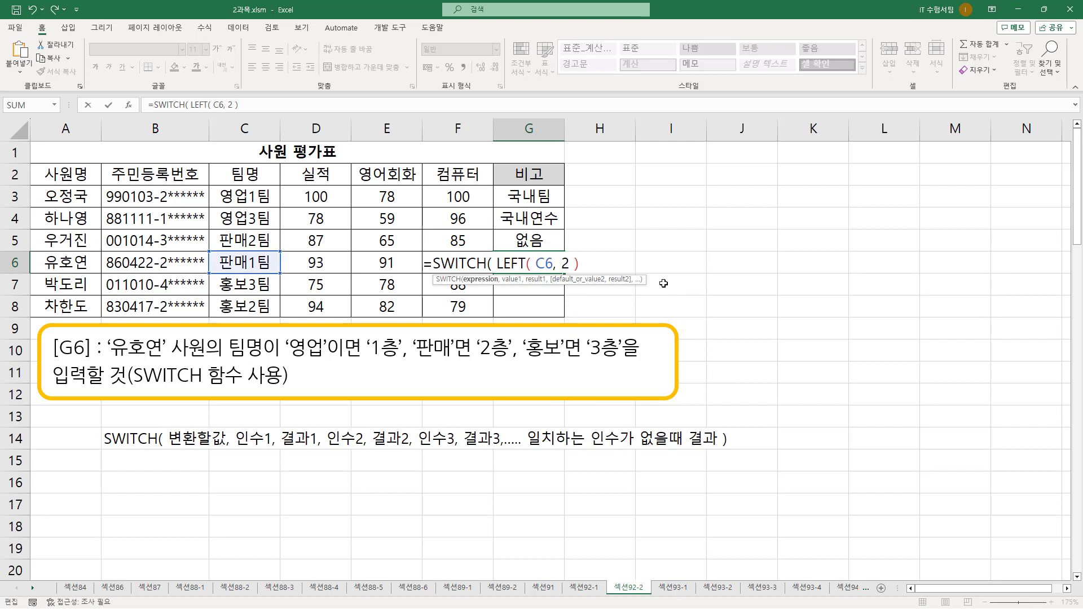
pyautogui.hotkey('alt', 'Return')
pyautogui.write(',')
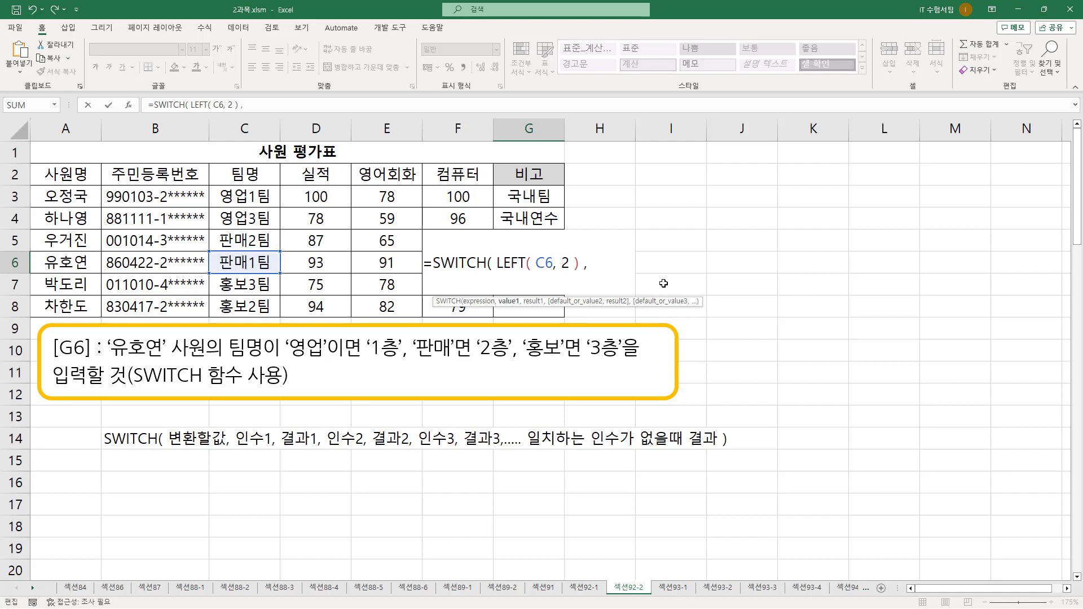
# Add the first SWITCH pair to the G6 formula, returning "1층" for "영업"
pyautogui.write(' "영업')
pyautogui.write('"')
pyautogui.write(' ,')
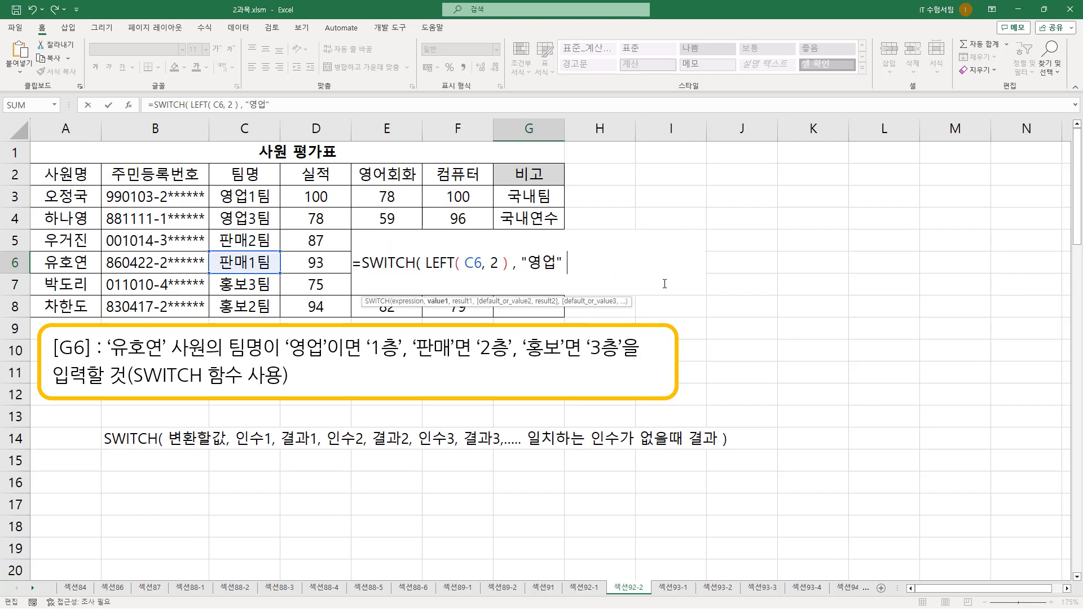
pyautogui.write(' "1층" ,')
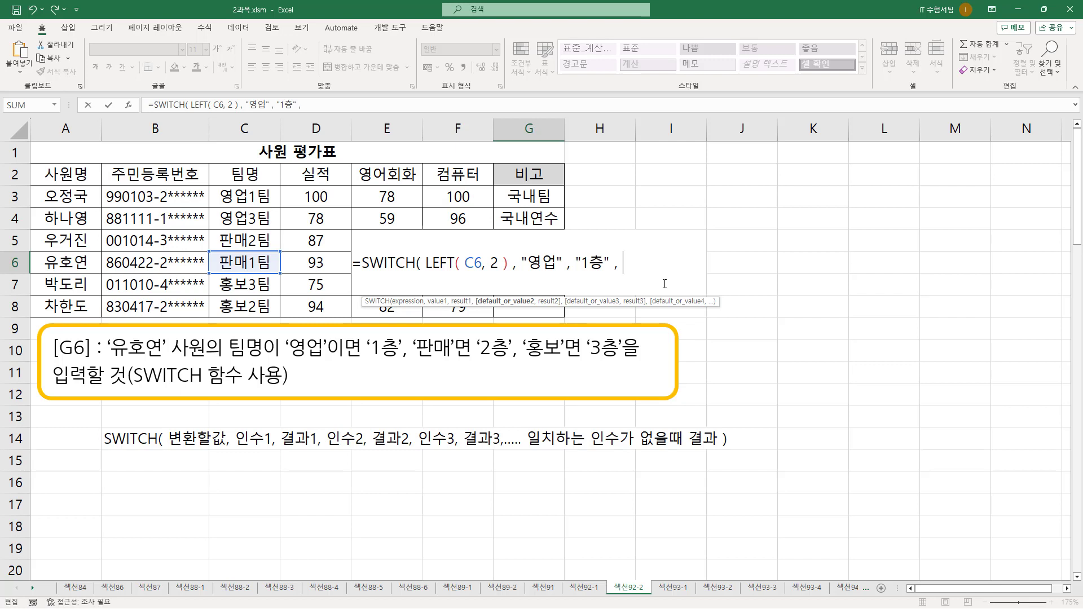
# Add the second SWITCH pair to the G6 formula, returning "2층" for "판매"
pyautogui.write(' "')
pyautogui.write('판매:"')
pyautogui.write(':')
pyautogui.write('" , "판매" ,')
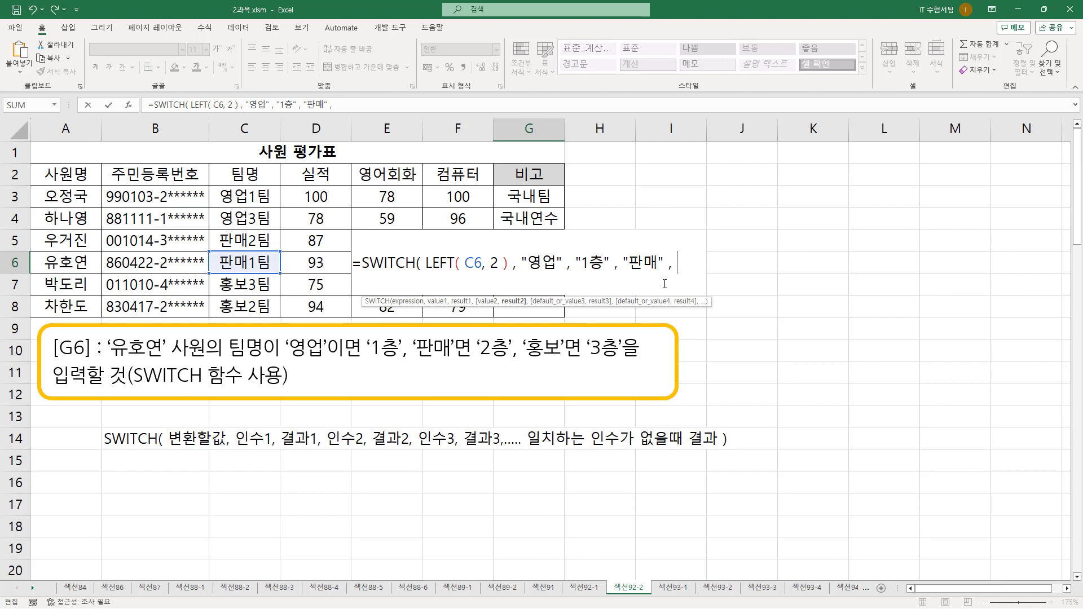
pyautogui.write('"2층"')
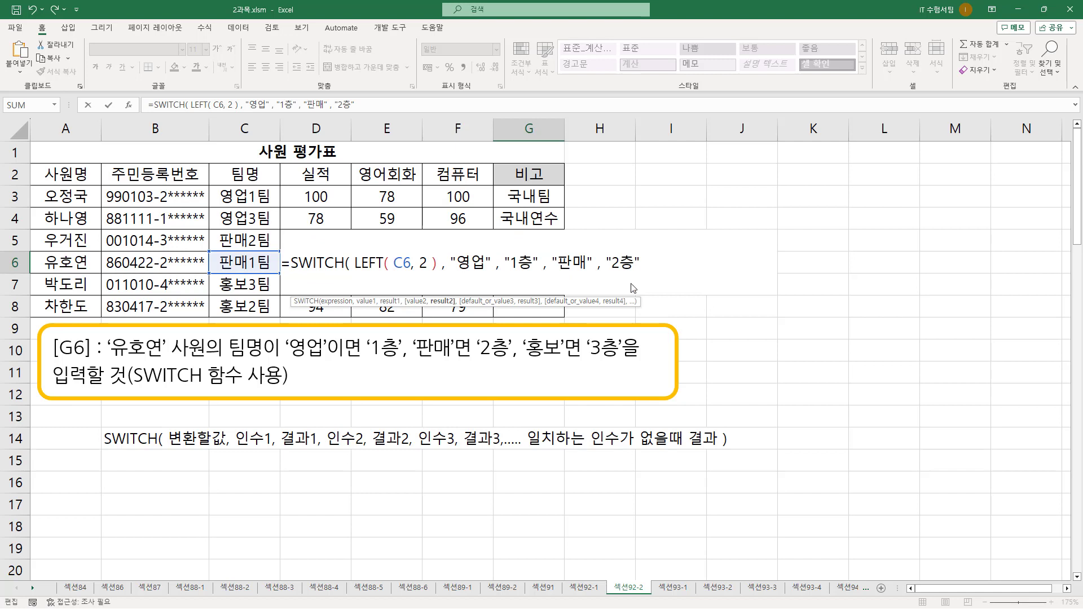
pyautogui.hotkey('ctrl', '2')
pyautogui.moveTo(370, 360); pyautogui.dragTo(396, 359)
pyautogui.moveTo(477, 358); pyautogui.dragTo(512, 358)
pyautogui.moveTo(587, 335); pyautogui.dragTo(623, 364)
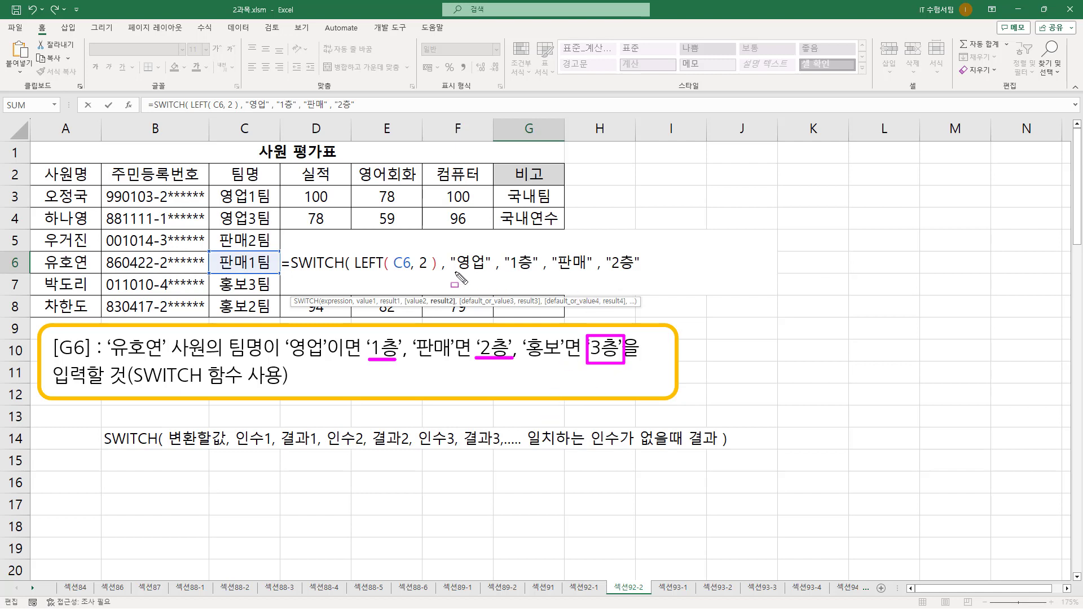
pyautogui.moveTo(453, 273); pyautogui.dragTo(636, 273)
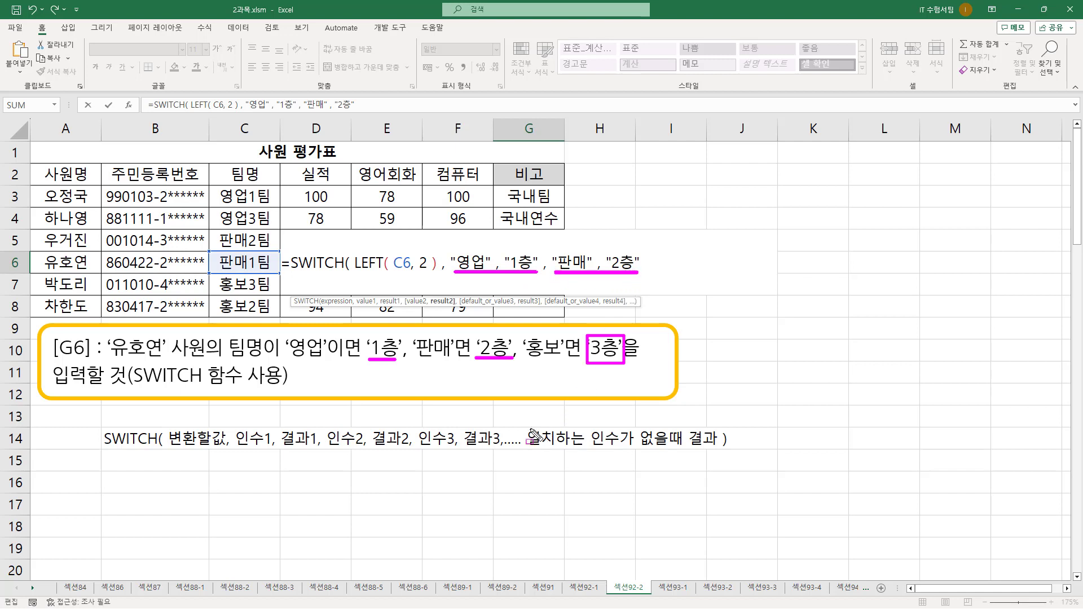
pyautogui.moveTo(527, 422); pyautogui.dragTo(720, 451)
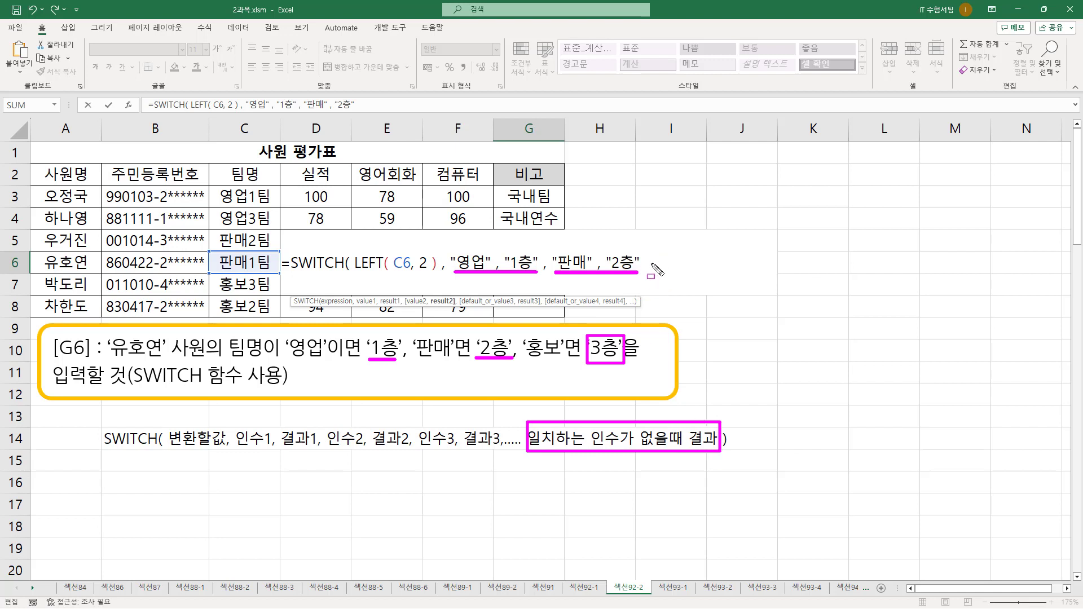
pyautogui.press('Escape')
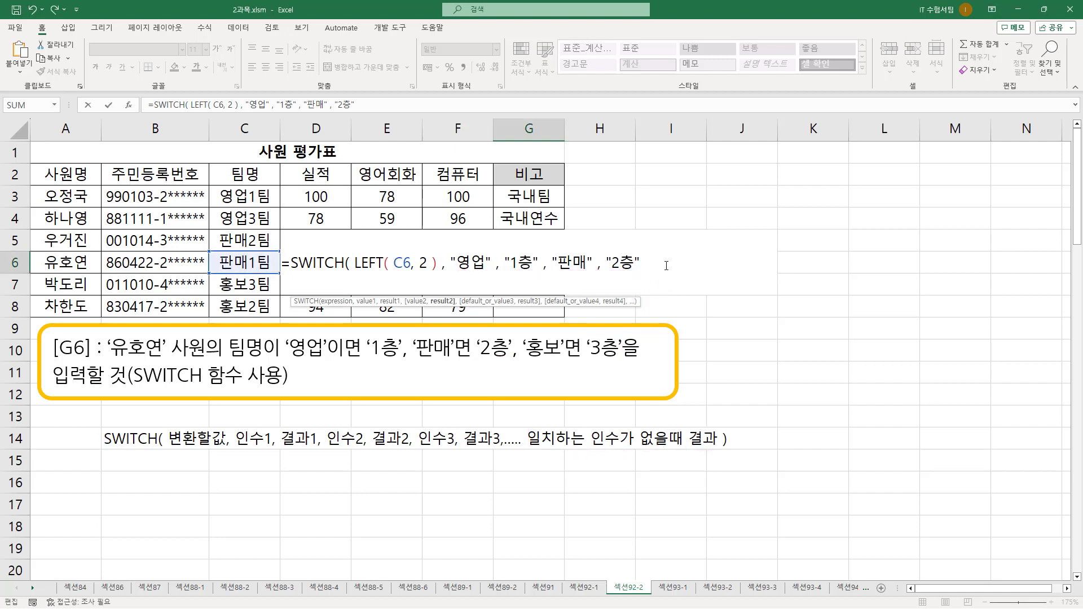
# Complete the G6 SWITCH formula with "3층" as the default result, close the function and commit it
pyautogui.write(', ')
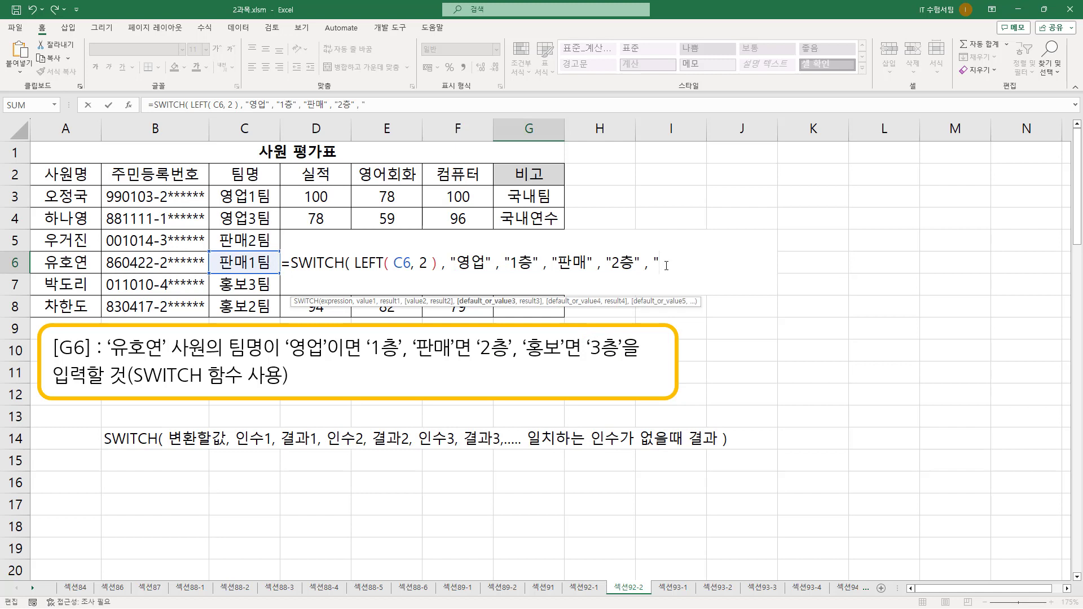
pyautogui.write('"2')
pyautogui.write('3ㅊ')
pyautogui.write('ㅡㅇ"  )')
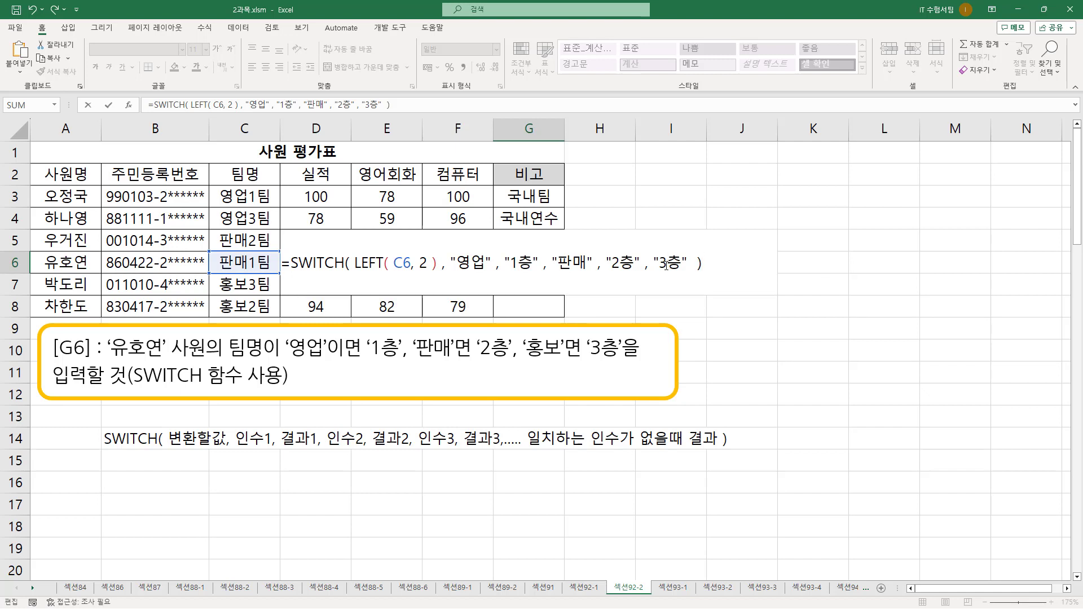
pyautogui.press('Return')
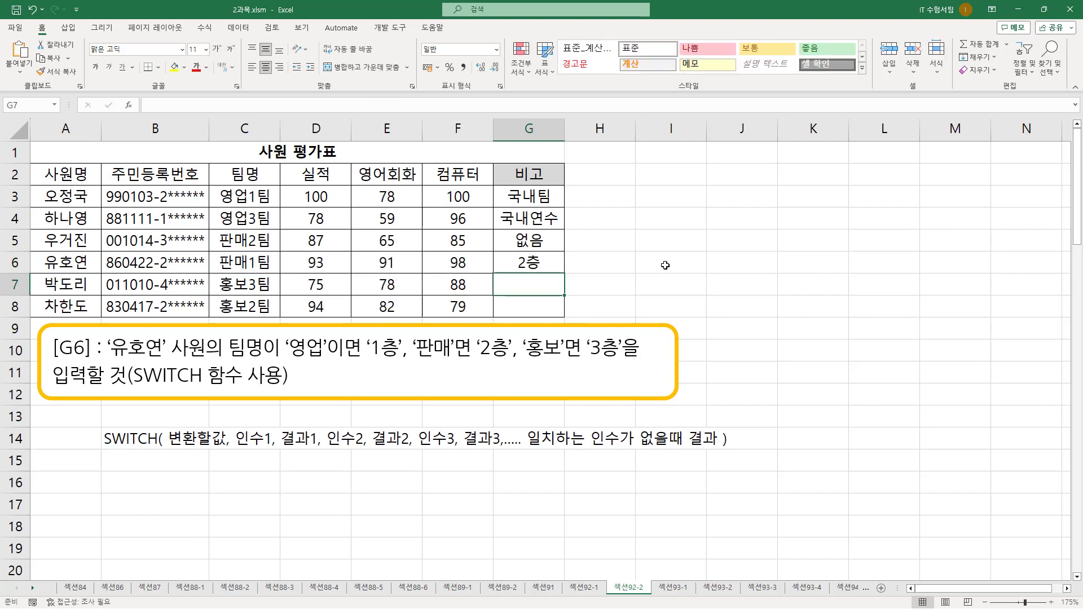
# Review the G6 formula and check its result against the team name in C6 and the "판매" rule
pyautogui.click(509, 260)
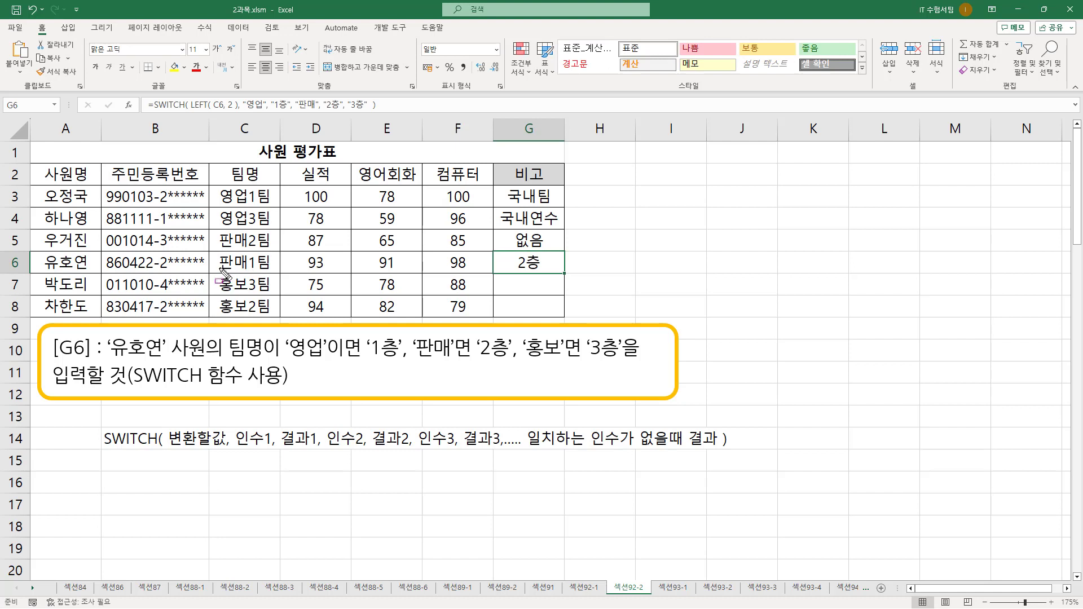
pyautogui.moveTo(219, 270); pyautogui.dragTo(246, 270)
pyautogui.click(418, 362)
pyautogui.moveTo(418, 362)
pyautogui.mouseDown()
pyautogui.moveTo(514, 364)
pyautogui.moveTo(512, 333)
pyautogui.mouseUp()
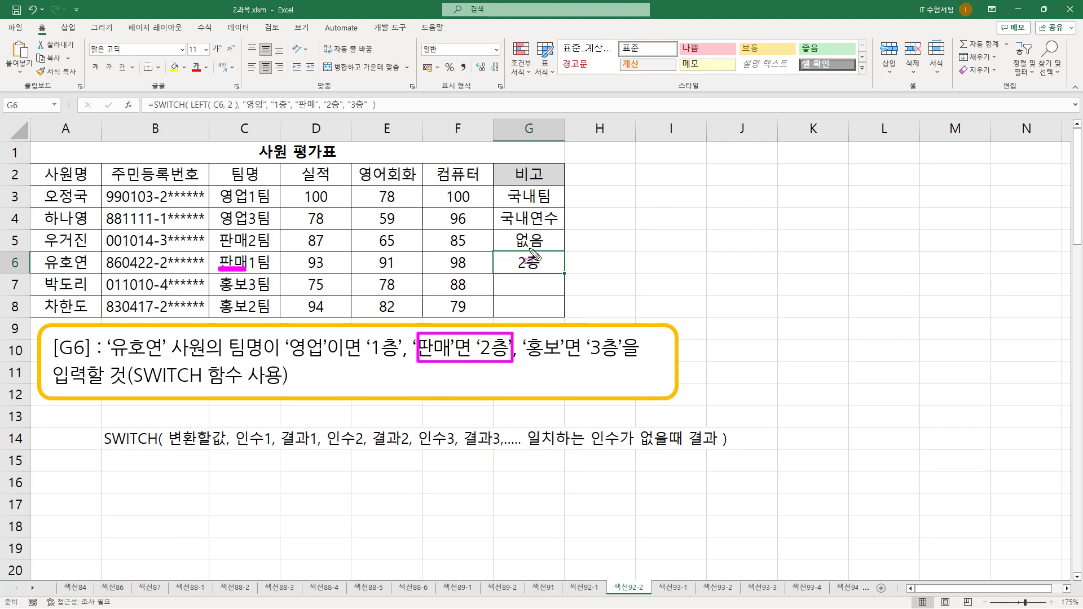
pyautogui.press('Escape')
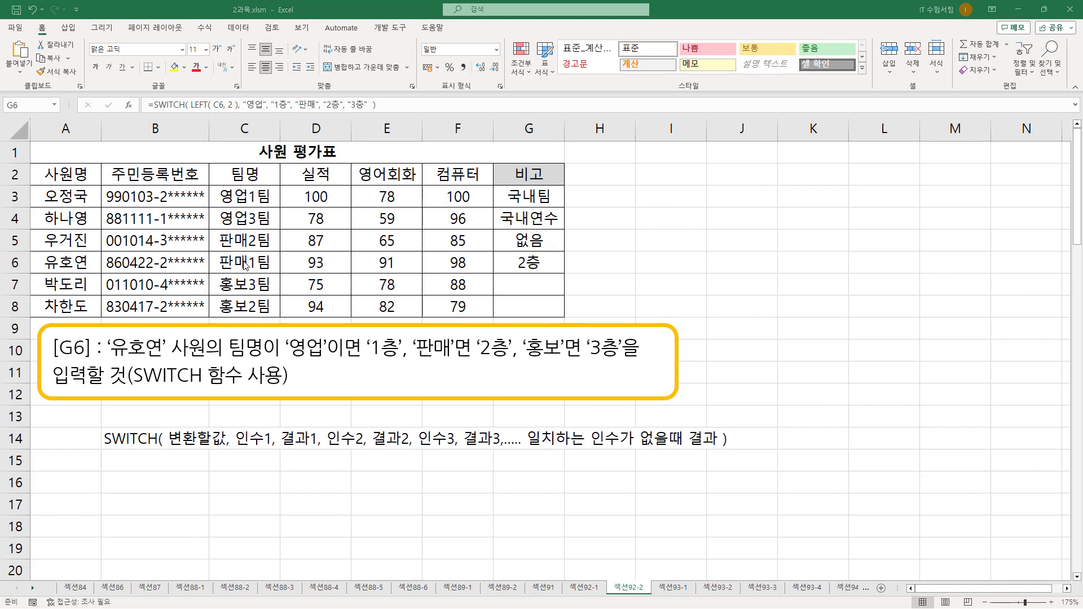
# Change the team name in C6 to "영업1팀" to test the G6 formula
pyautogui.click(245, 265)
pyautogui.doubleClick(246, 264)
pyautogui.moveTo(249, 263); pyautogui.dragTo(186, 262)
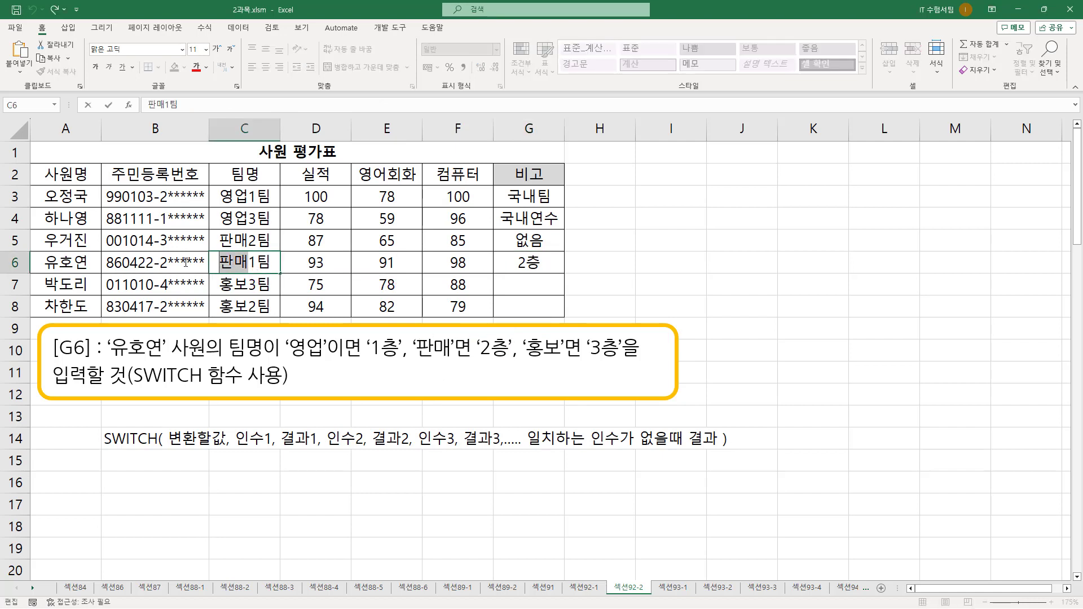
pyautogui.write('영업')
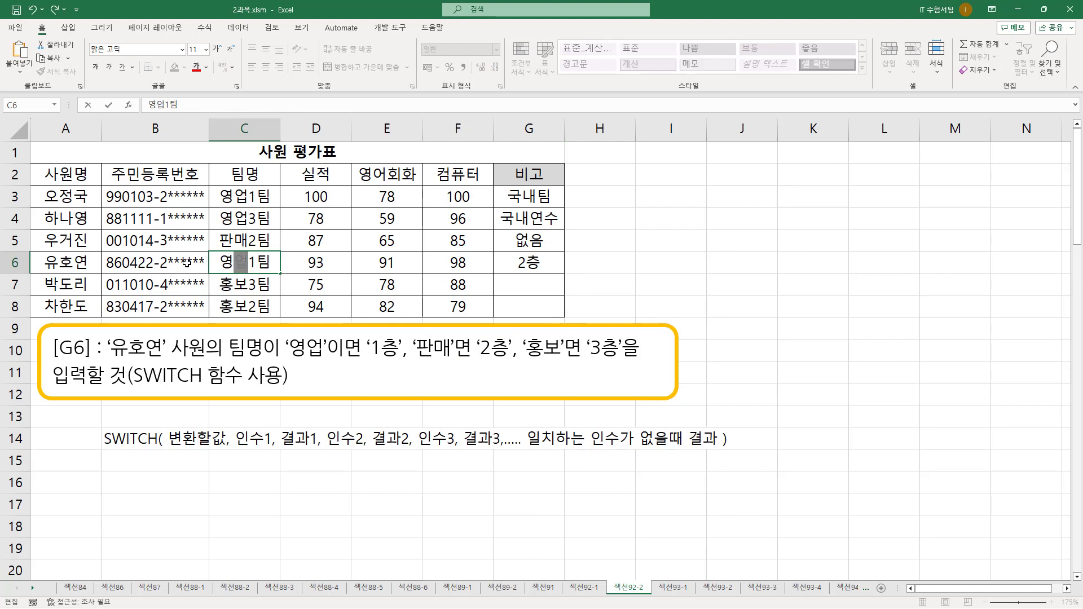
pyautogui.press('Return')
# Change the team name in C6 to "홍보1팀" to test the default result of the G6 formula
pyautogui.press('Up')
pyautogui.press('F2')
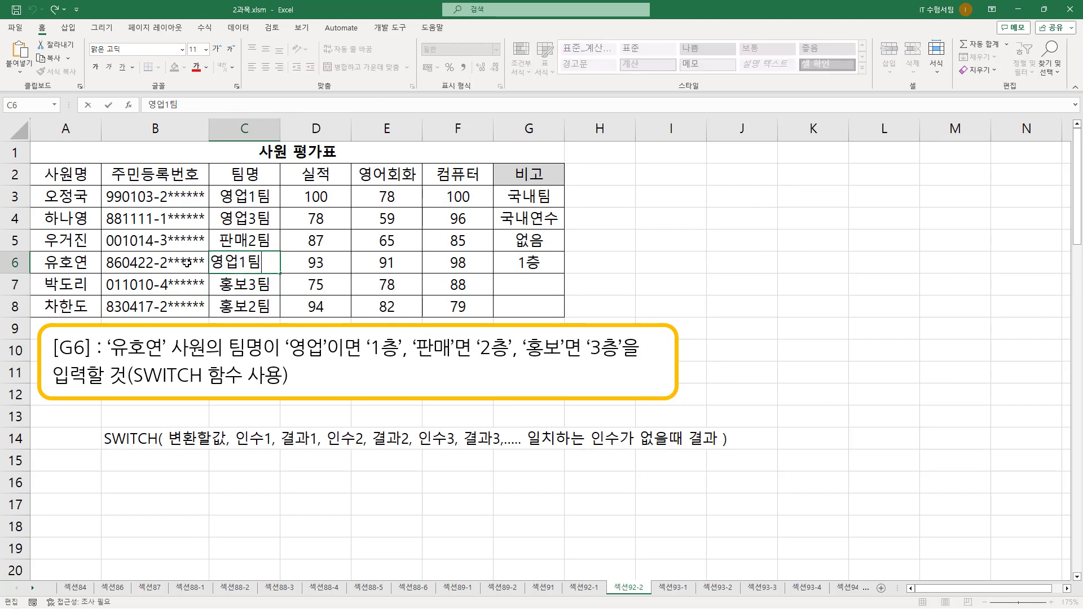
pyautogui.press('Delete')
pyautogui.press('Delete')
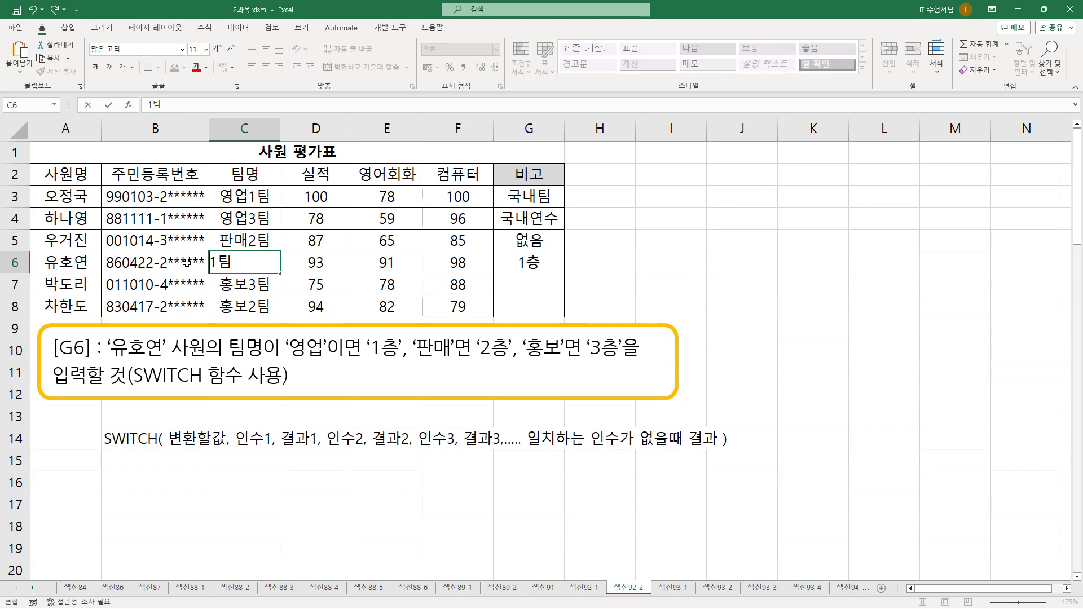
pyautogui.write('홍보')
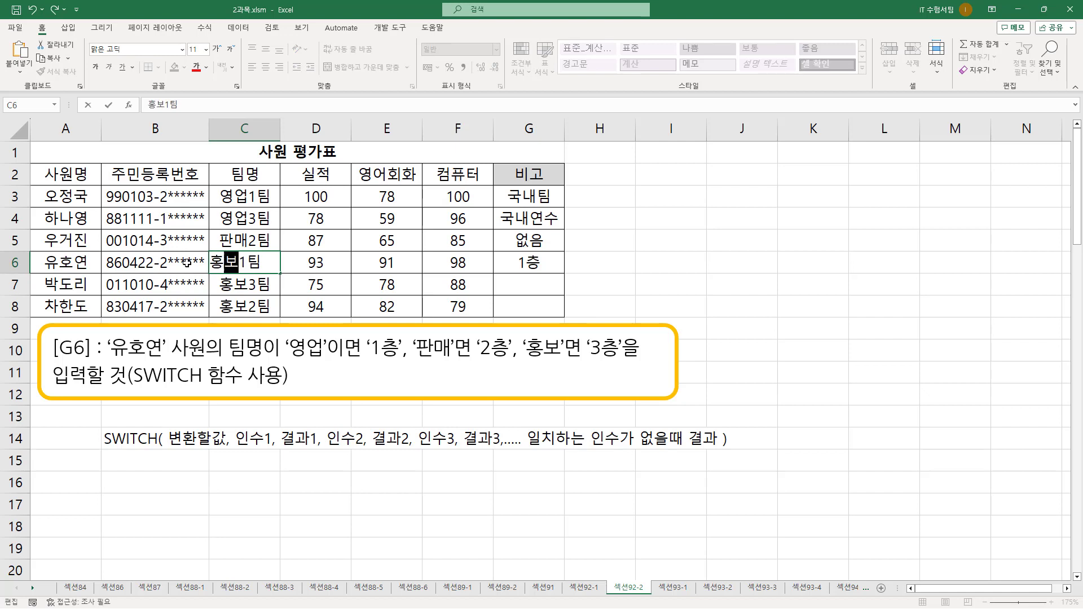
pyautogui.press('Return')
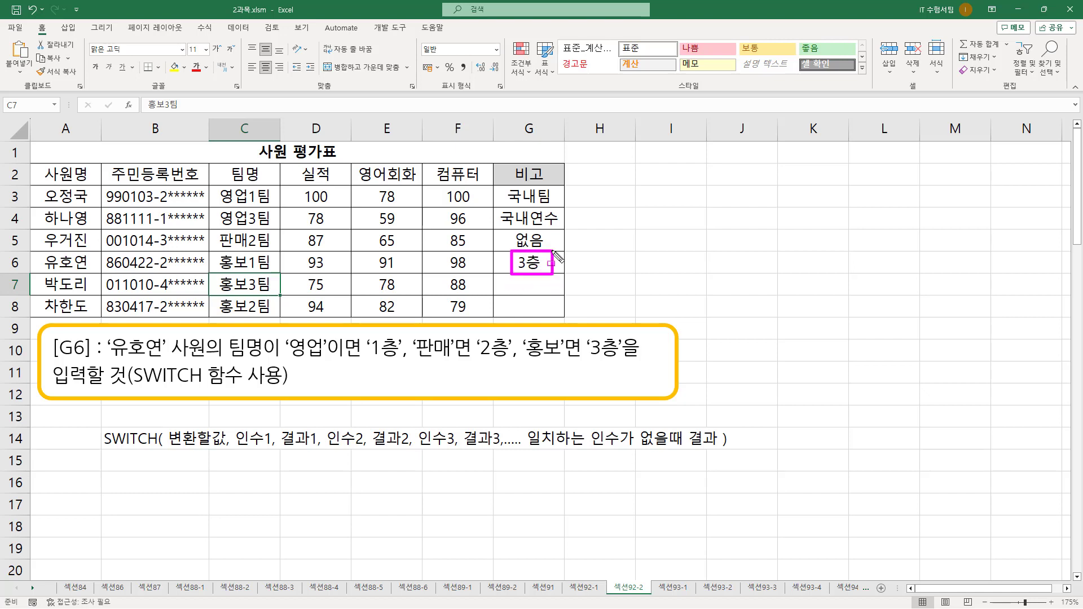
# Restore the team name in C6 to "판매1팀"
pyautogui.click(243, 262)
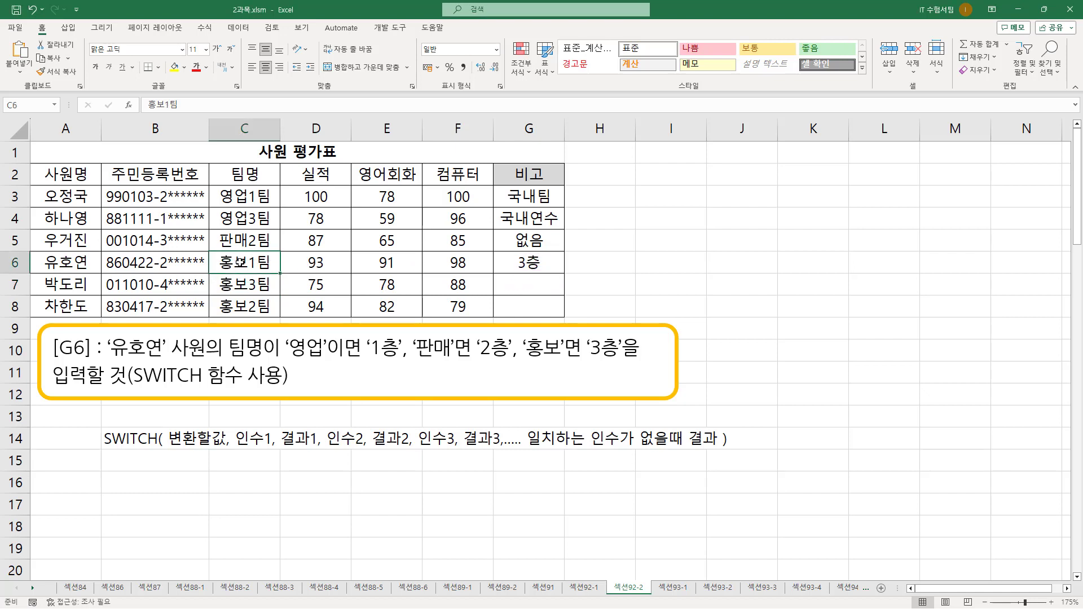
pyautogui.doubleClick(243, 262)
pyautogui.moveTo(240, 262); pyautogui.dragTo(176, 253)
pyautogui.write('판매')
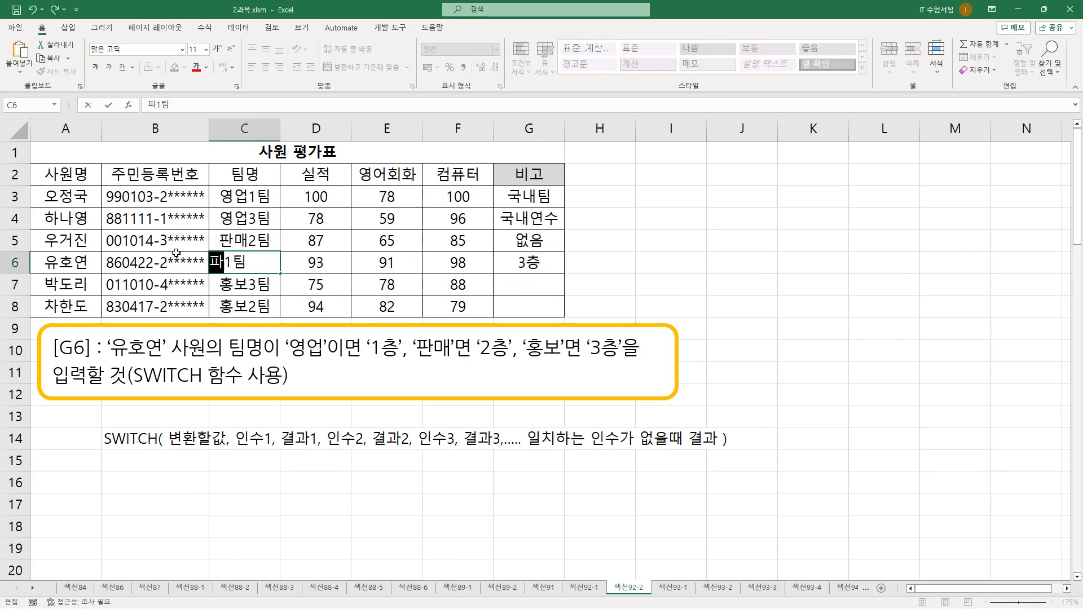
pyautogui.press('Return')
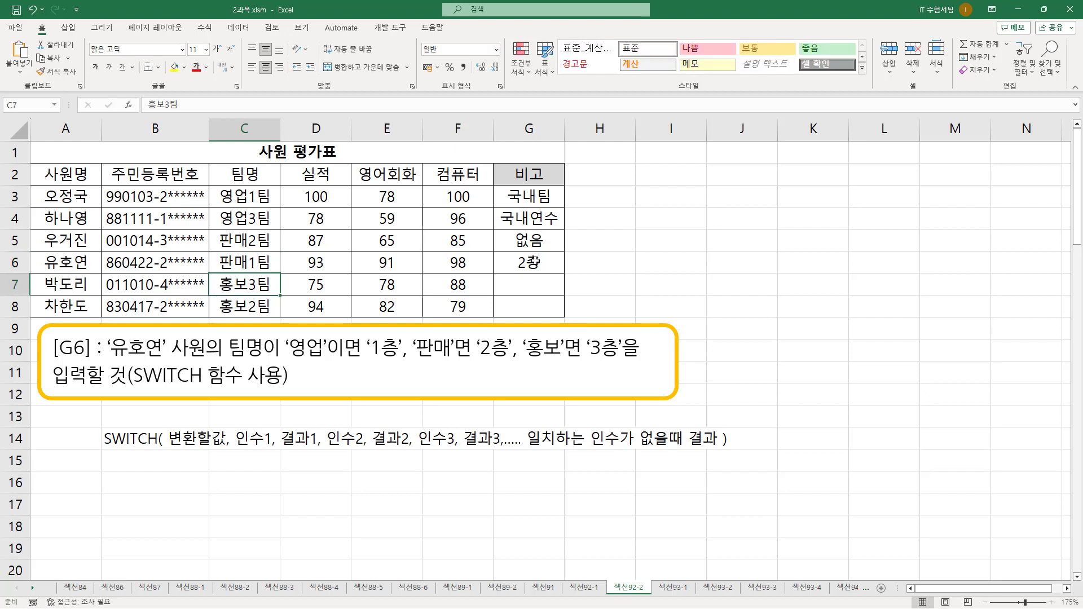
# Copy the G6 formula and enter it as plain text in B16, preceded by an apostrophe
pyautogui.click(535, 261)
pyautogui.press('F2')
pyautogui.press('Escape')
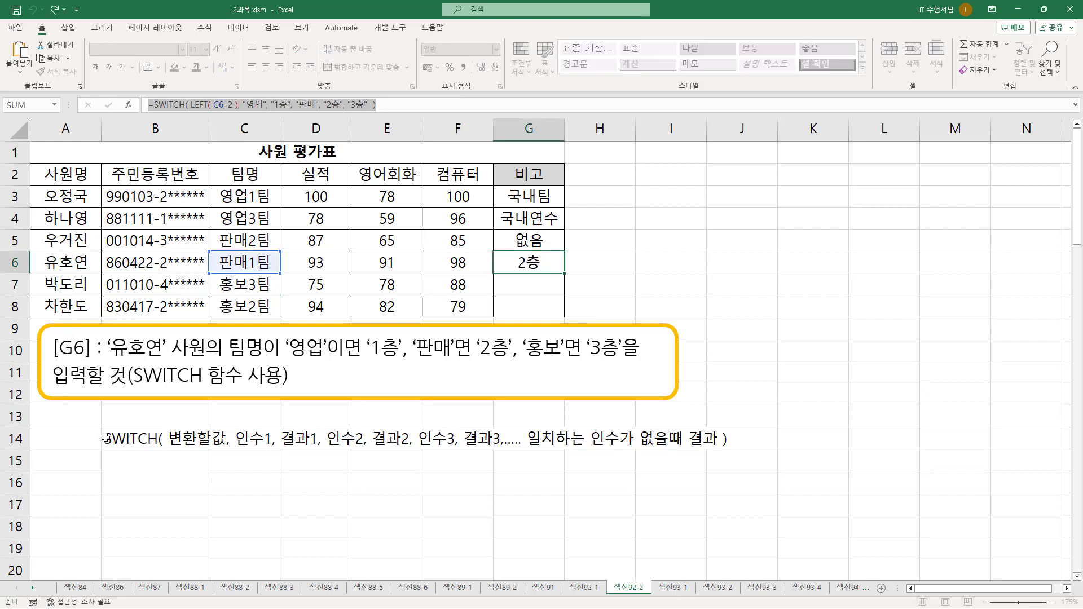
pyautogui.click(135, 475)
pyautogui.doubleClick(136, 475)
pyautogui.write('=SWITCH( LEFT( C6, 2 ), "영업", "1층", "판매", "2층", "3층"  )')
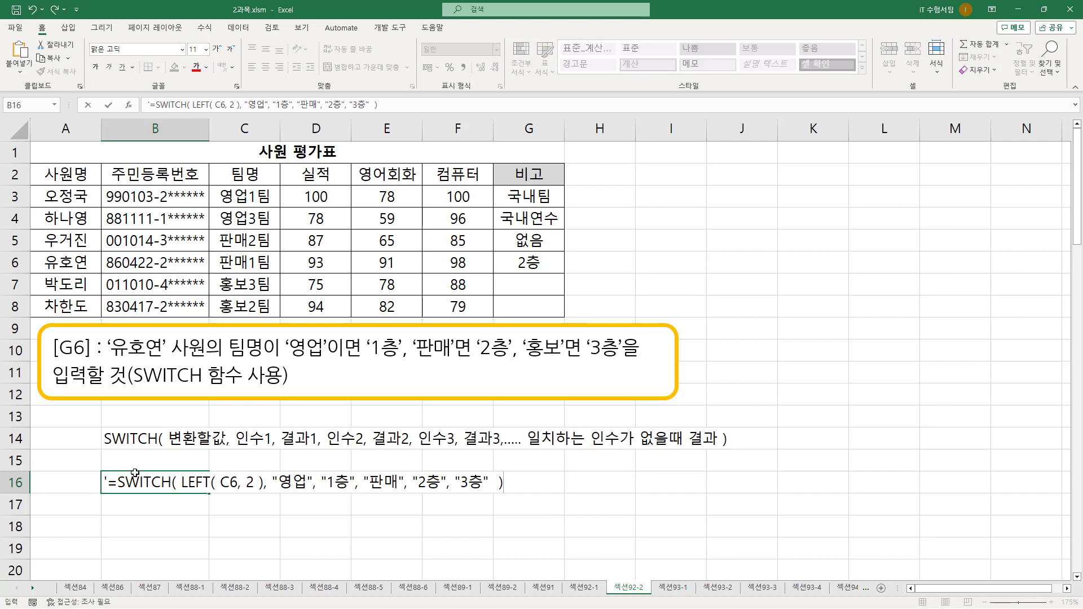
pyautogui.press('Return')
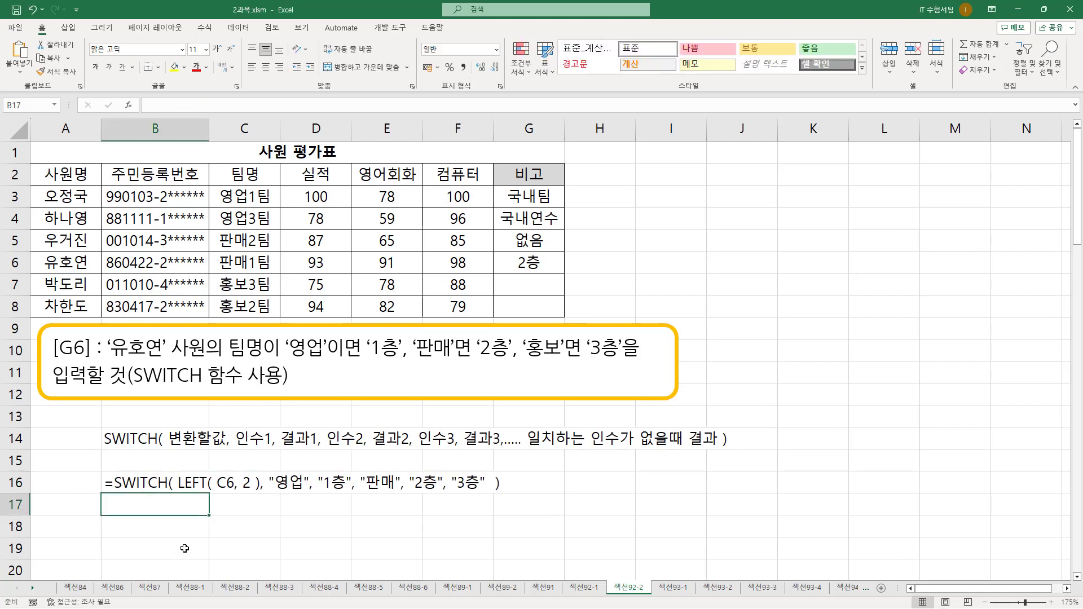
# Examine each argument of the SWITCH formula text in B16 against the syntax note in B14
pyautogui.click(229, 550)
pyautogui.moveTo(176, 491); pyautogui.dragTo(257, 486)
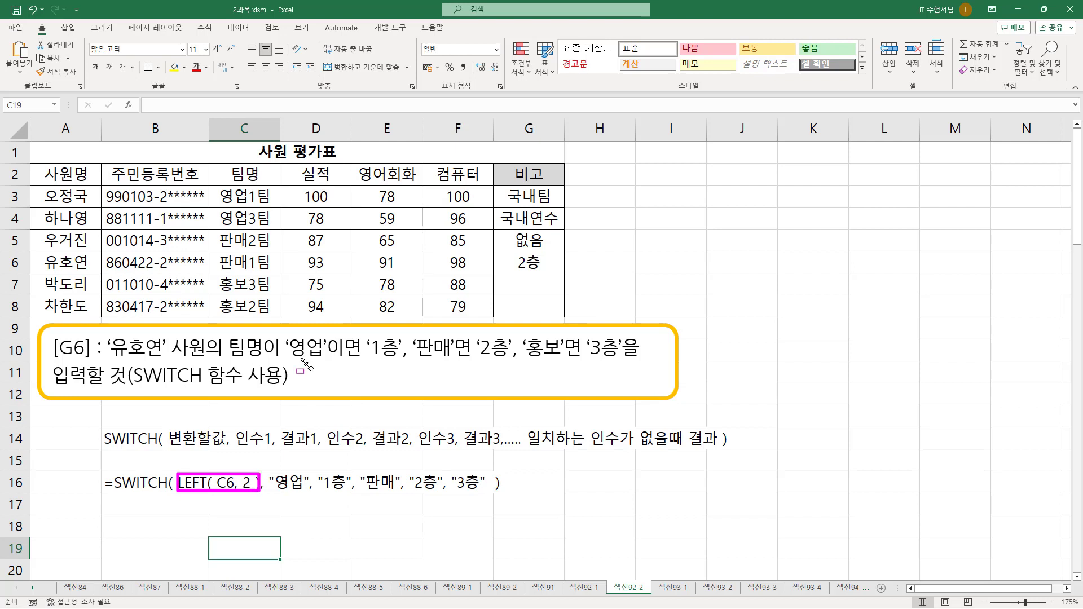
pyautogui.moveTo(218, 255); pyautogui.dragTo(249, 265)
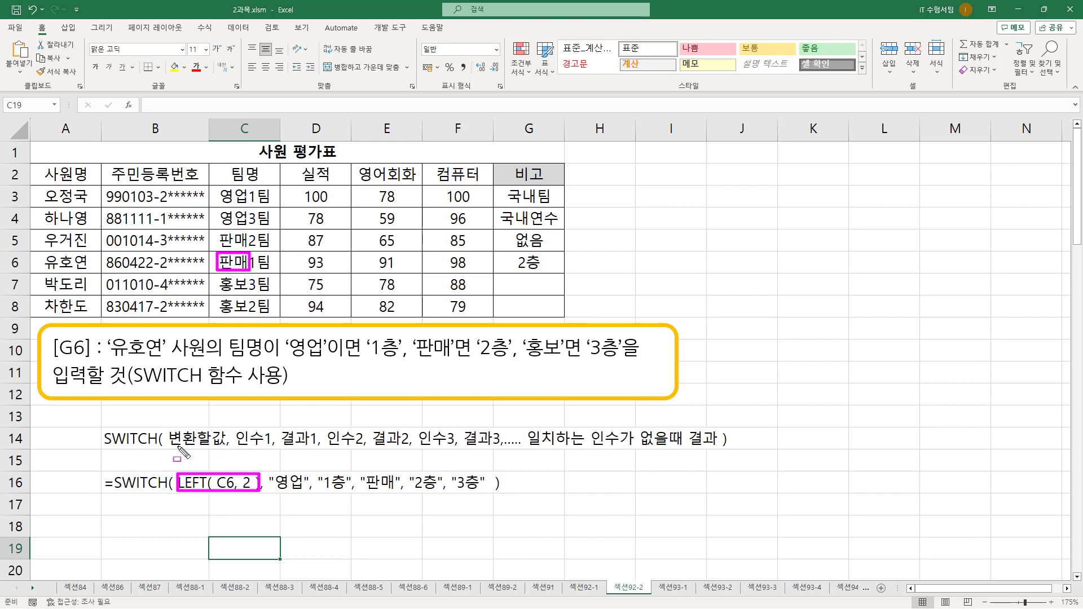
pyautogui.moveTo(169, 446); pyautogui.dragTo(221, 445)
pyautogui.moveTo(269, 493); pyautogui.dragTo(302, 493)
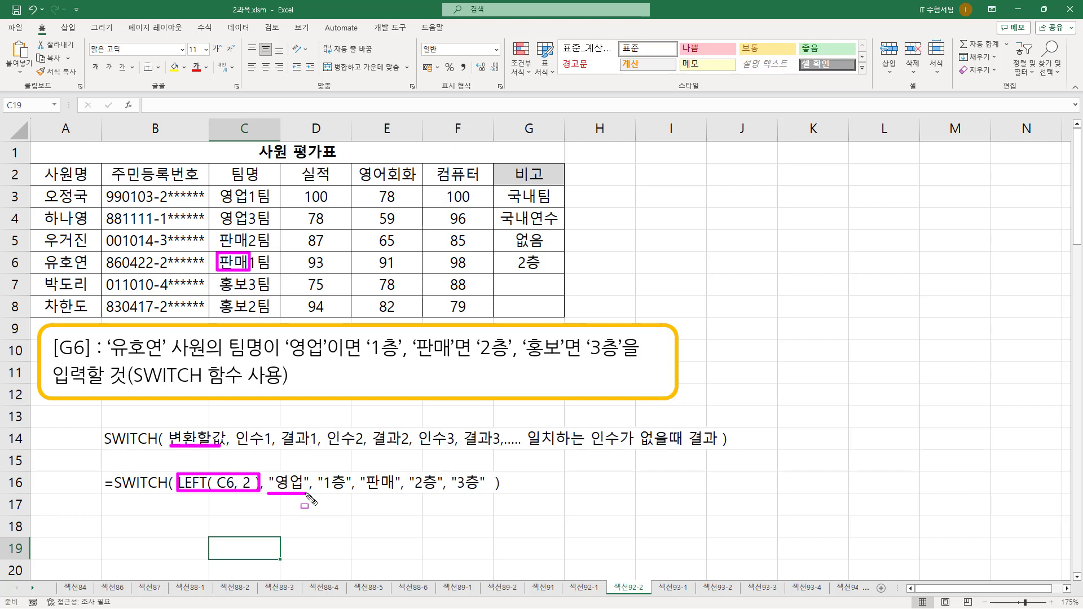
pyautogui.moveTo(315, 492)
pyautogui.mouseDown()
pyautogui.moveTo(337, 470)
pyautogui.moveTo(348, 494)
pyautogui.moveTo(398, 492)
pyautogui.moveTo(426, 470)
pyautogui.moveTo(441, 495)
pyautogui.mouseUp()
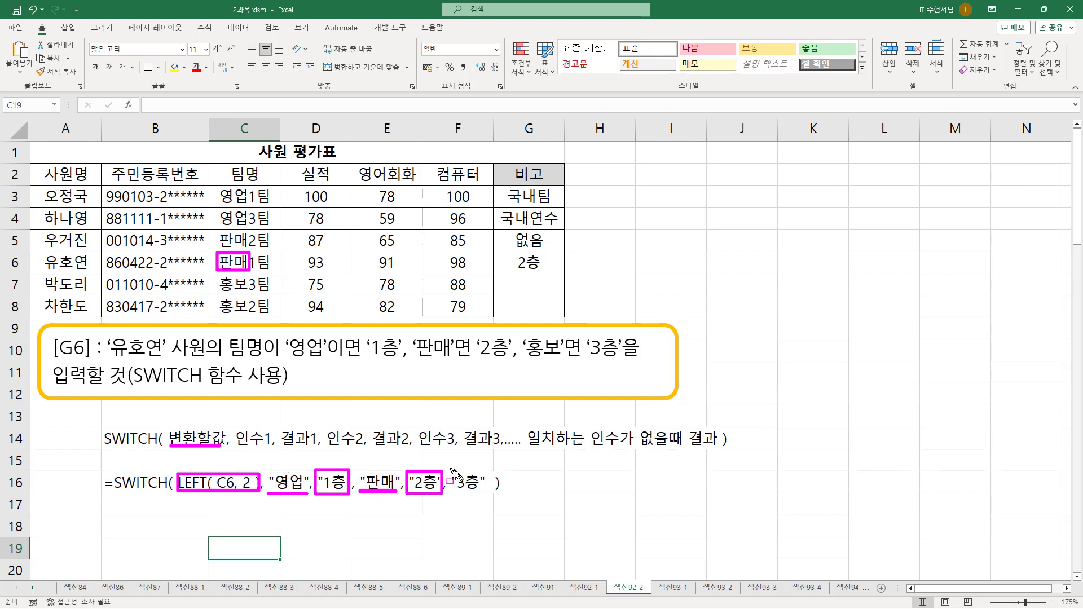
pyautogui.moveTo(452, 470); pyautogui.dragTo(488, 505)
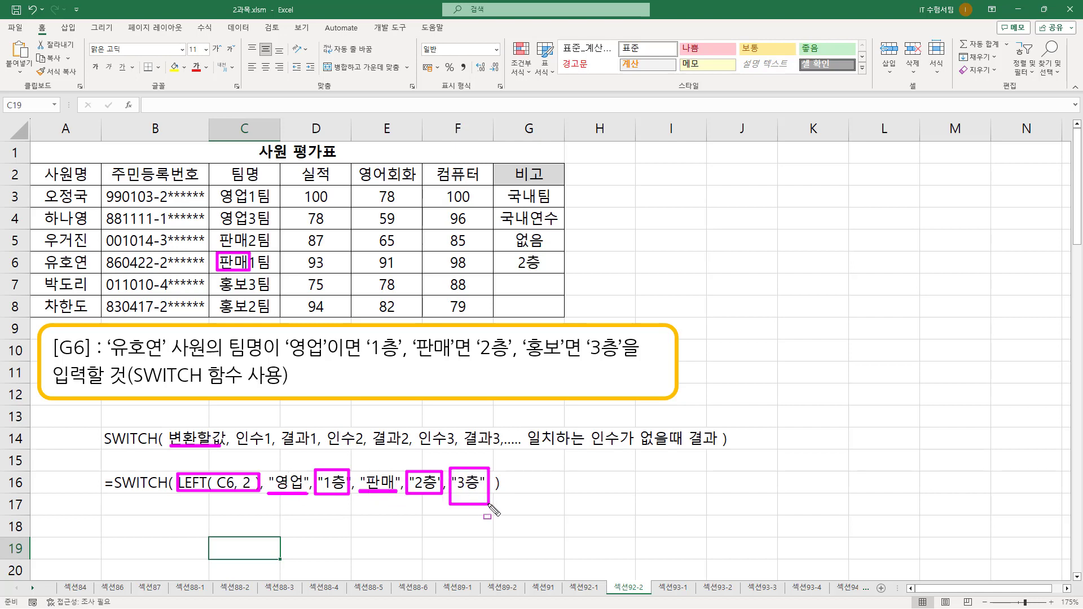
pyautogui.moveTo(95, 500); pyautogui.dragTo(493, 501)
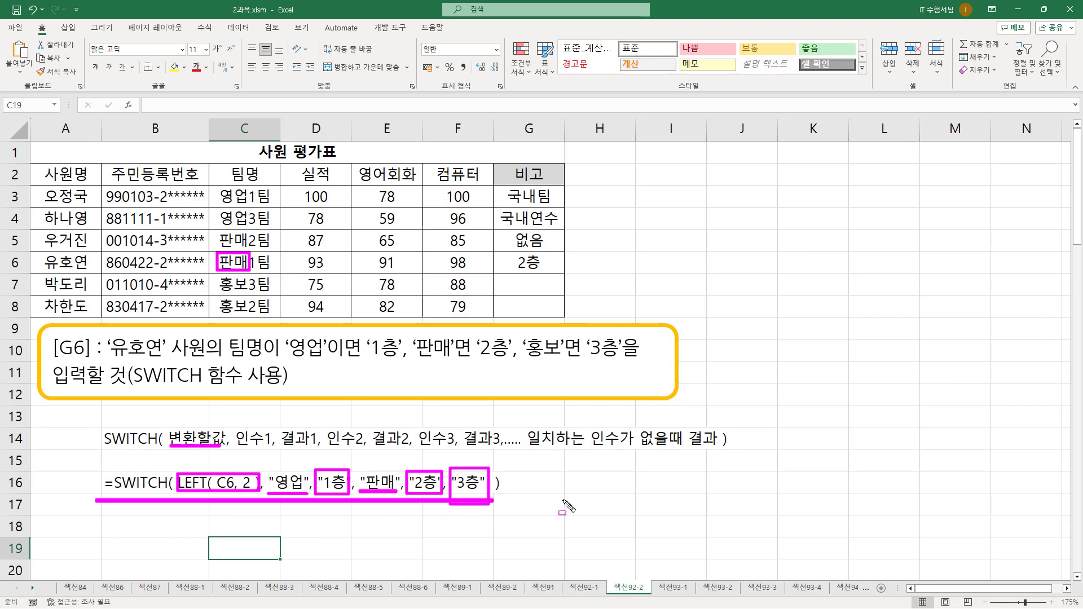
pyautogui.press('Escape')
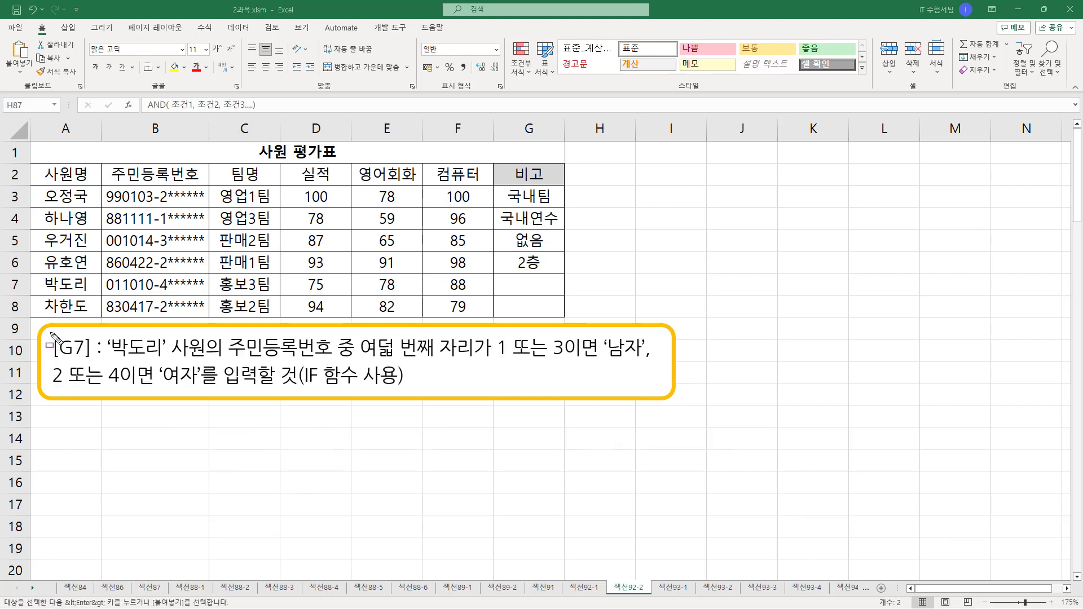
# Examine the G7 task, matching its "남자" and "여자" conditions to the eighth character of the registration number in B7
pyautogui.moveTo(51, 334); pyautogui.dragTo(97, 368)
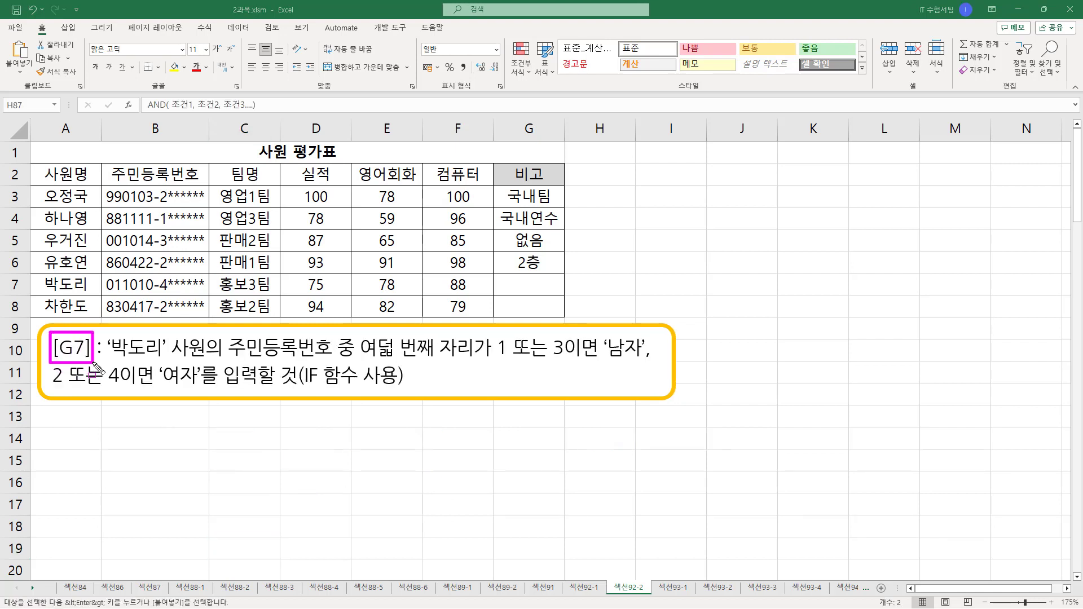
pyautogui.moveTo(499, 277); pyautogui.dragTo(560, 294)
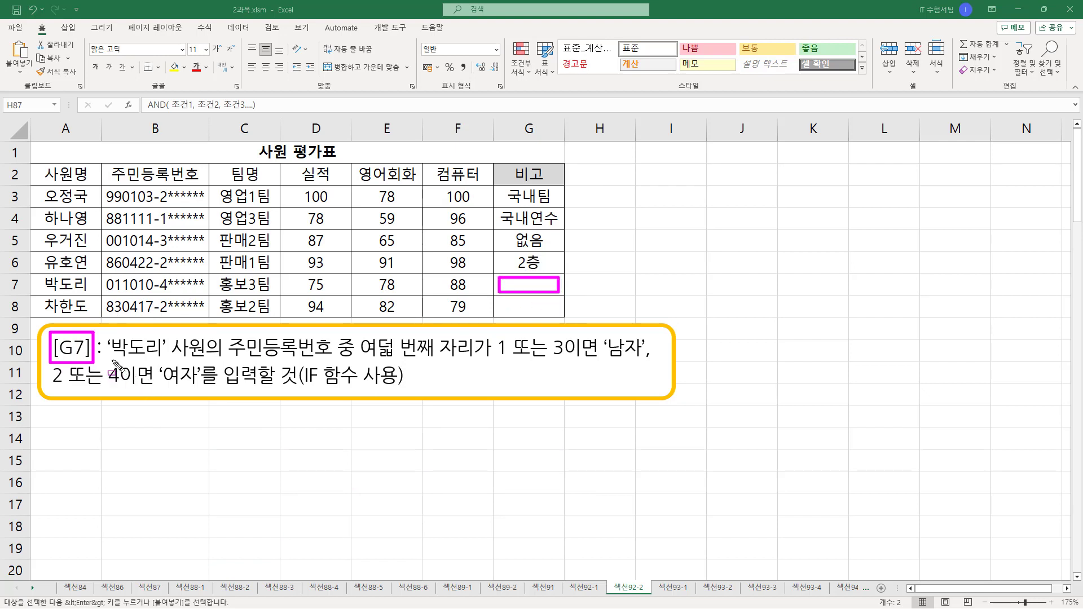
pyautogui.moveTo(112, 358); pyautogui.dragTo(204, 360)
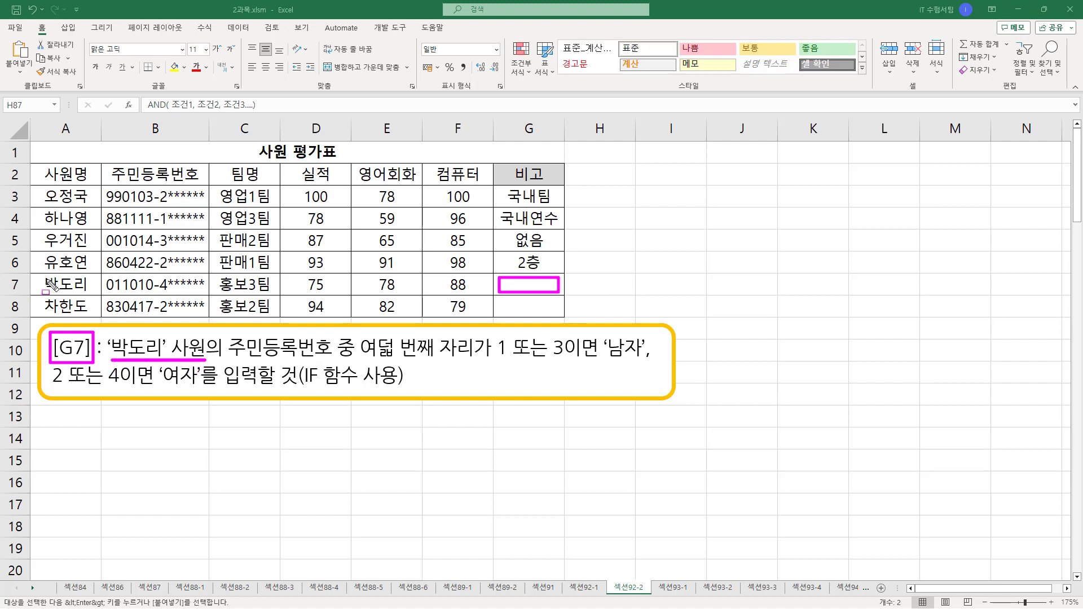
pyautogui.moveTo(42, 293); pyautogui.dragTo(85, 293)
pyautogui.moveTo(224, 332)
pyautogui.mouseDown()
pyautogui.moveTo(297, 362)
pyautogui.moveTo(336, 361)
pyautogui.mouseUp()
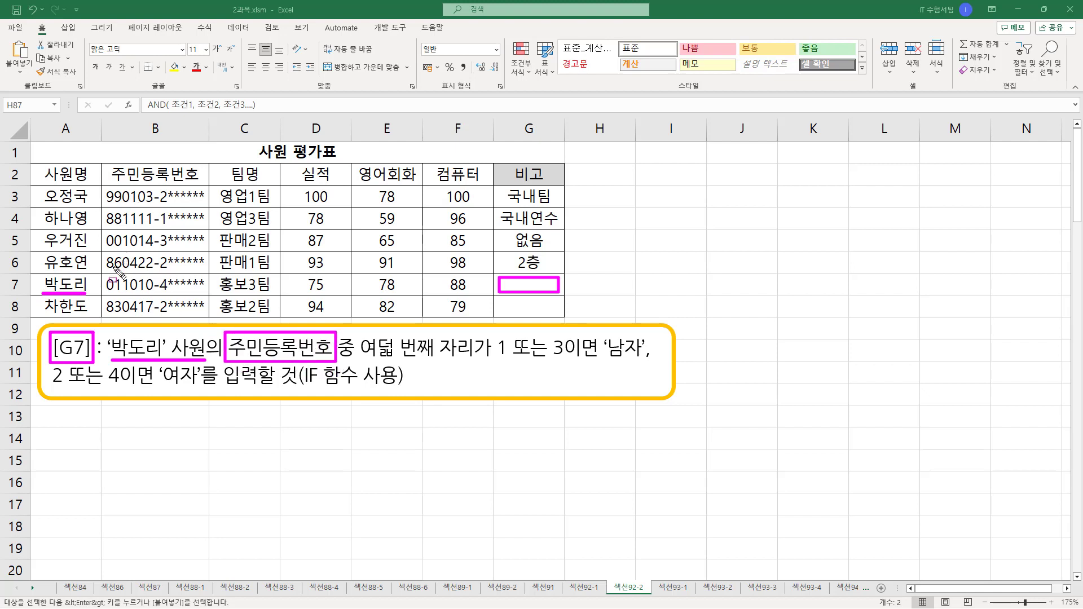
pyautogui.moveTo(100, 273); pyautogui.dragTo(209, 294)
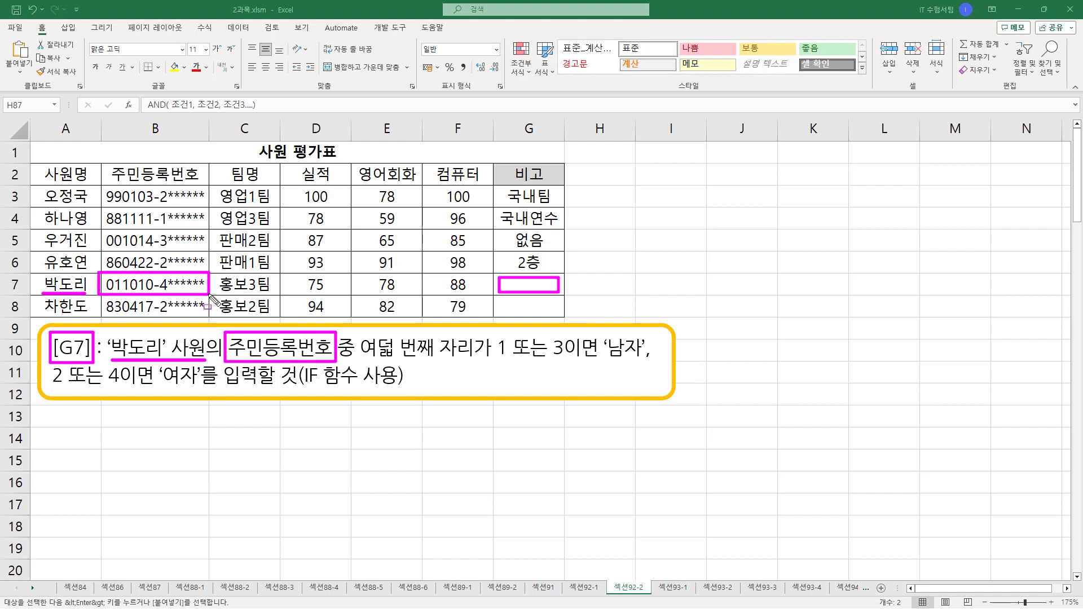
pyautogui.moveTo(365, 357); pyautogui.dragTo(479, 357)
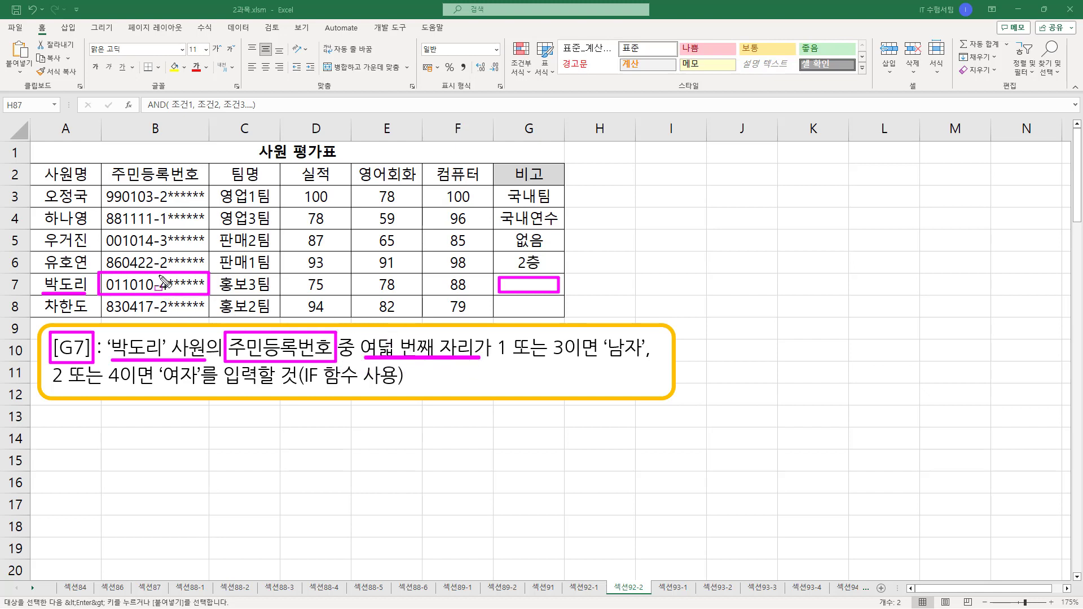
pyautogui.moveTo(158, 275); pyautogui.dragTo(170, 295)
pyautogui.moveTo(495, 335)
pyautogui.mouseDown()
pyautogui.moveTo(522, 362)
pyautogui.moveTo(646, 361)
pyautogui.mouseUp()
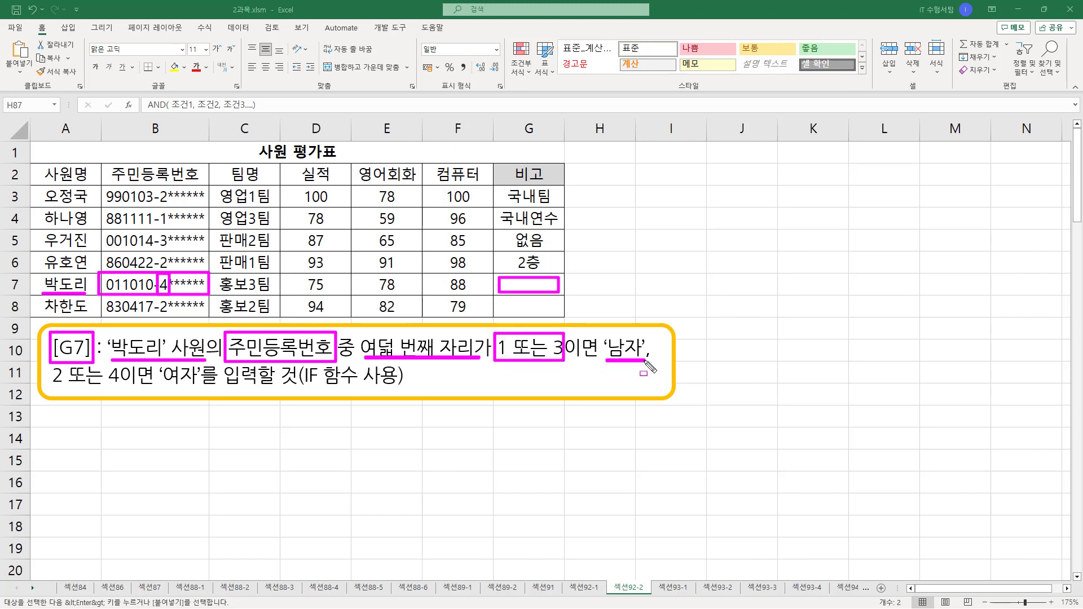
pyautogui.moveTo(63, 366)
pyautogui.mouseDown()
pyautogui.moveTo(47, 368)
pyautogui.moveTo(66, 385)
pyautogui.moveTo(202, 387)
pyautogui.mouseUp()
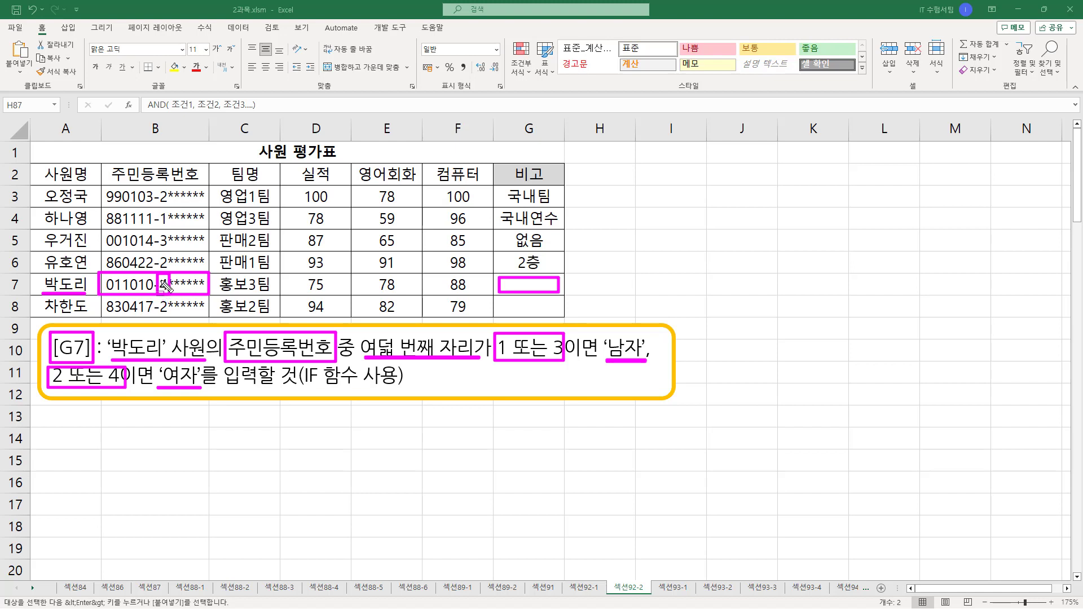
pyautogui.moveTo(518, 282); pyautogui.dragTo(546, 289)
pyautogui.press('Escape')
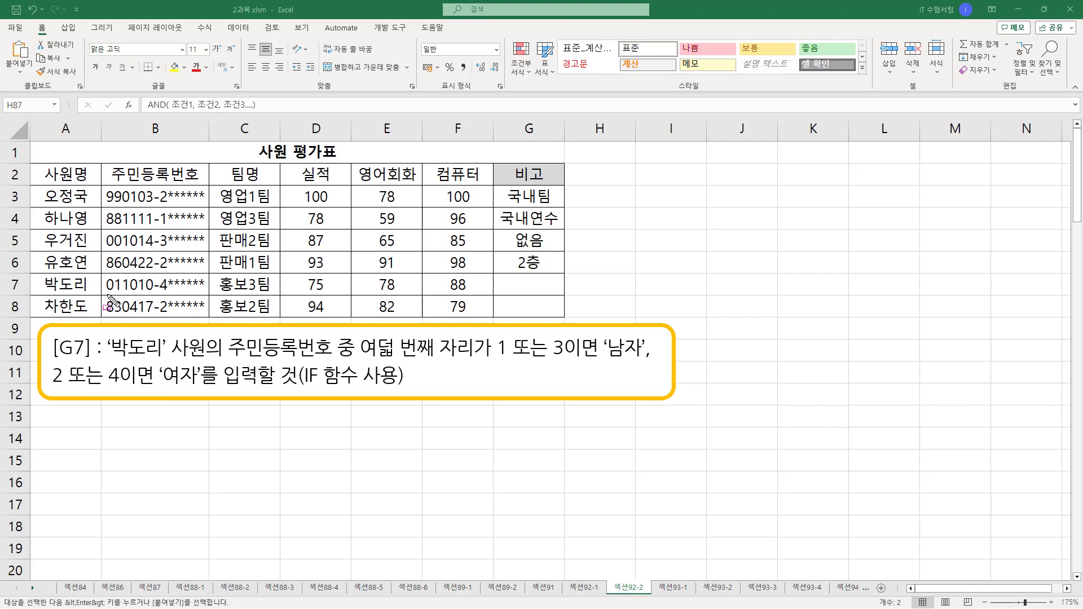
pyautogui.moveTo(103, 293)
pyautogui.mouseDown()
pyautogui.moveTo(208, 291)
pyautogui.moveTo(209, 276)
pyautogui.mouseUp()
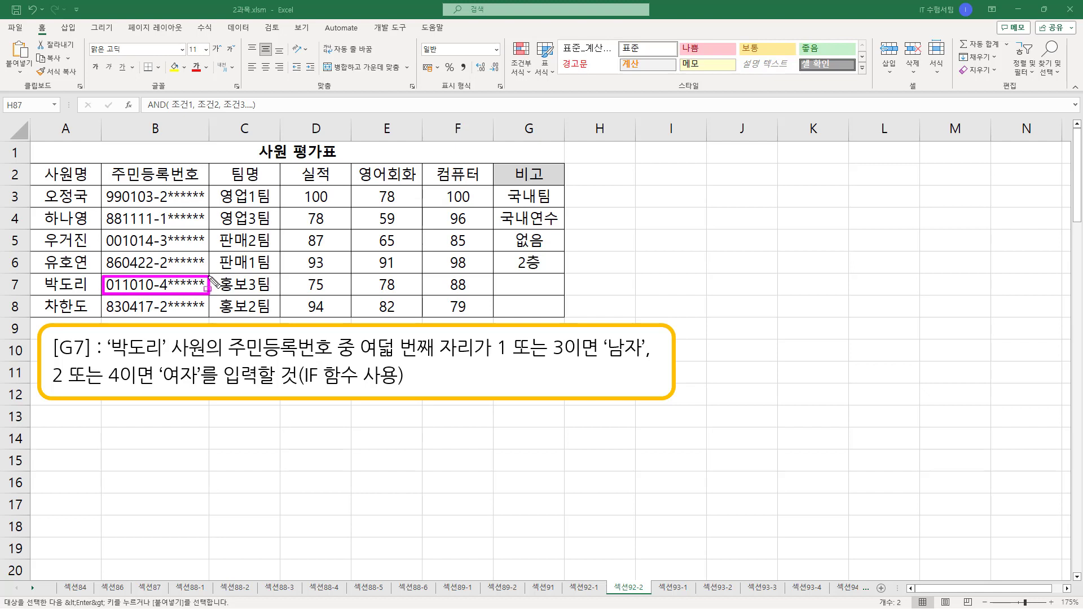
# Examine the registration number in B7 to locate its eighth character
pyautogui.press('Escape')
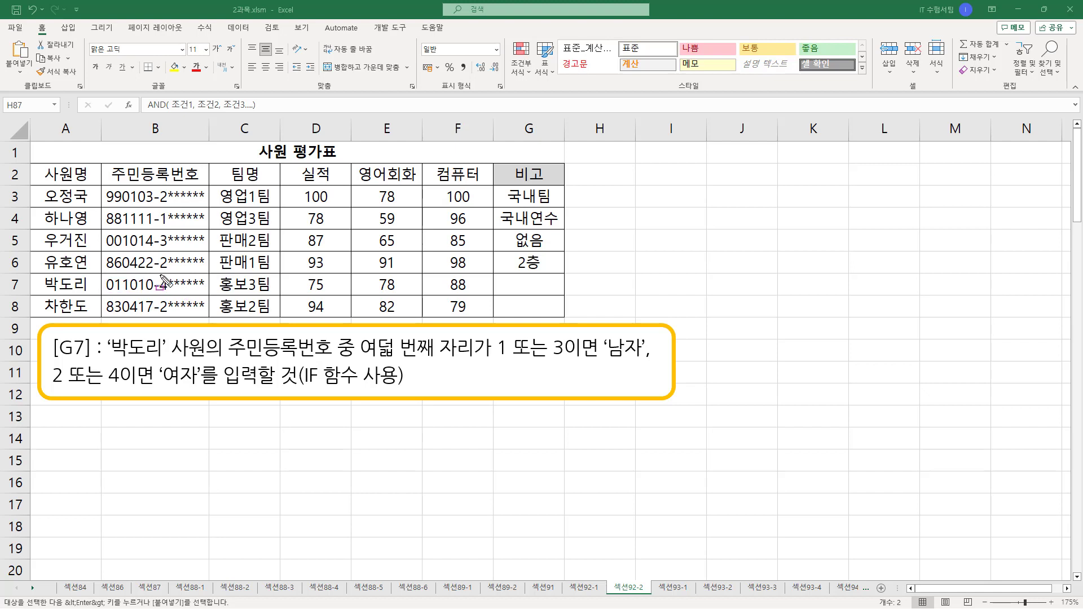
pyautogui.moveTo(161, 275); pyautogui.dragTo(167, 293)
pyautogui.moveTo(103, 293); pyautogui.dragTo(117, 294)
pyautogui.moveTo(192, 291); pyautogui.dragTo(206, 292)
pyautogui.press('Escape')
pyautogui.moveTo(160, 274); pyautogui.dragTo(169, 295)
pyautogui.press('Escape')
# Enter the formula =mid(B7, 8, 1) in G7 to extract the eighth character of the registration number
pyautogui.click(527, 284)
pyautogui.write('=')
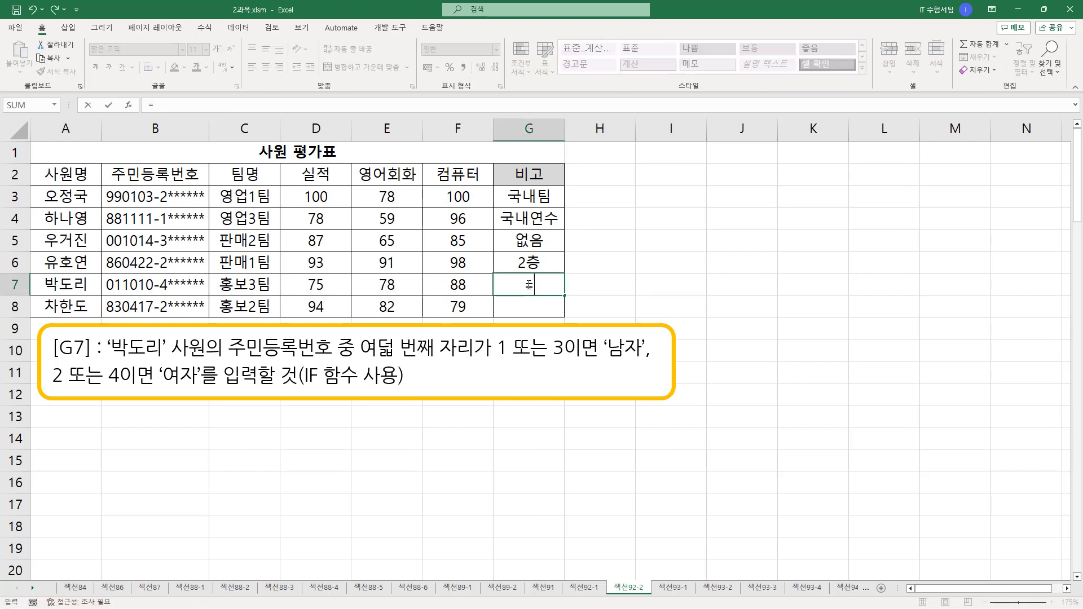
pyautogui.write('mid(')
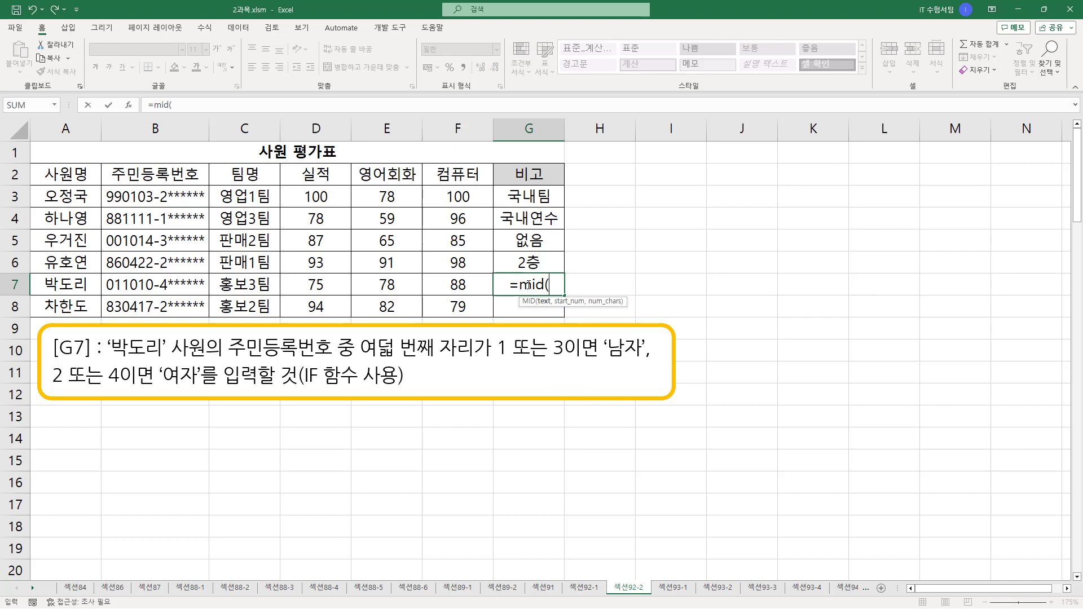
pyautogui.click(182, 290)
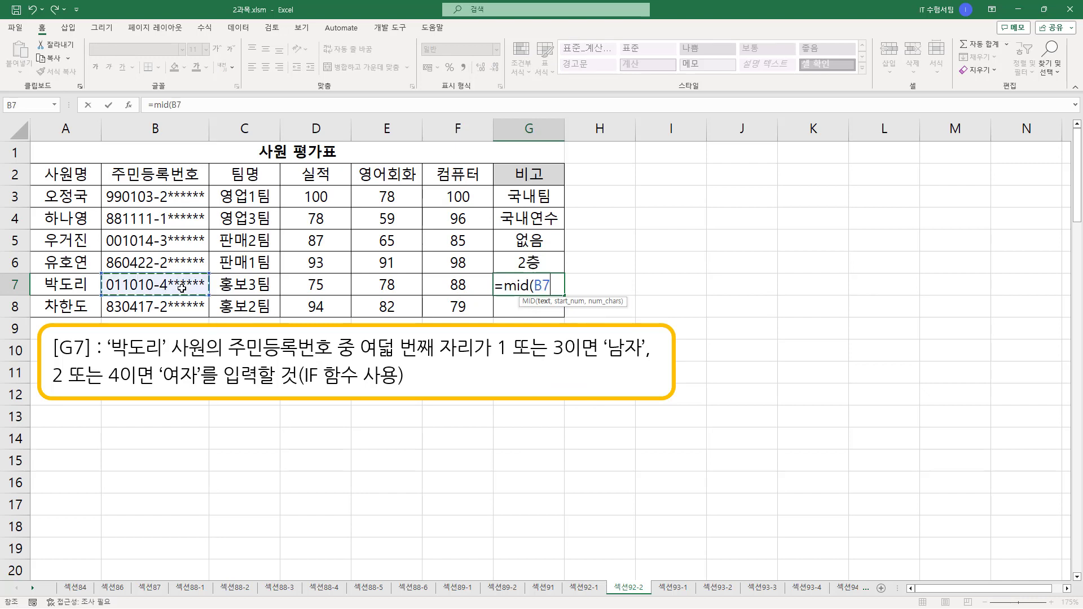
pyautogui.write(',')
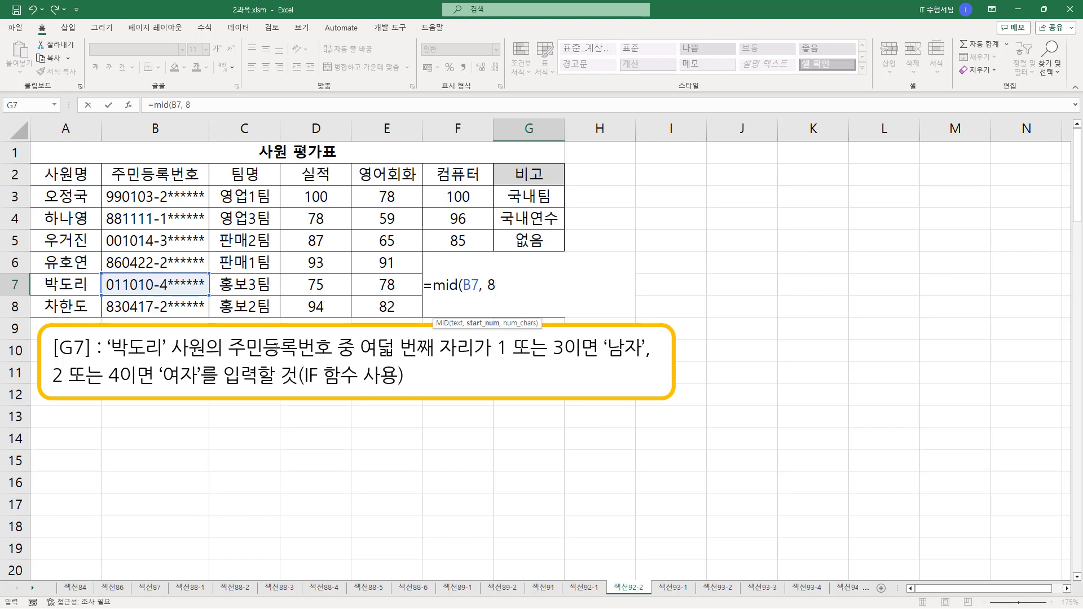
pyautogui.write(' 8, 1)')
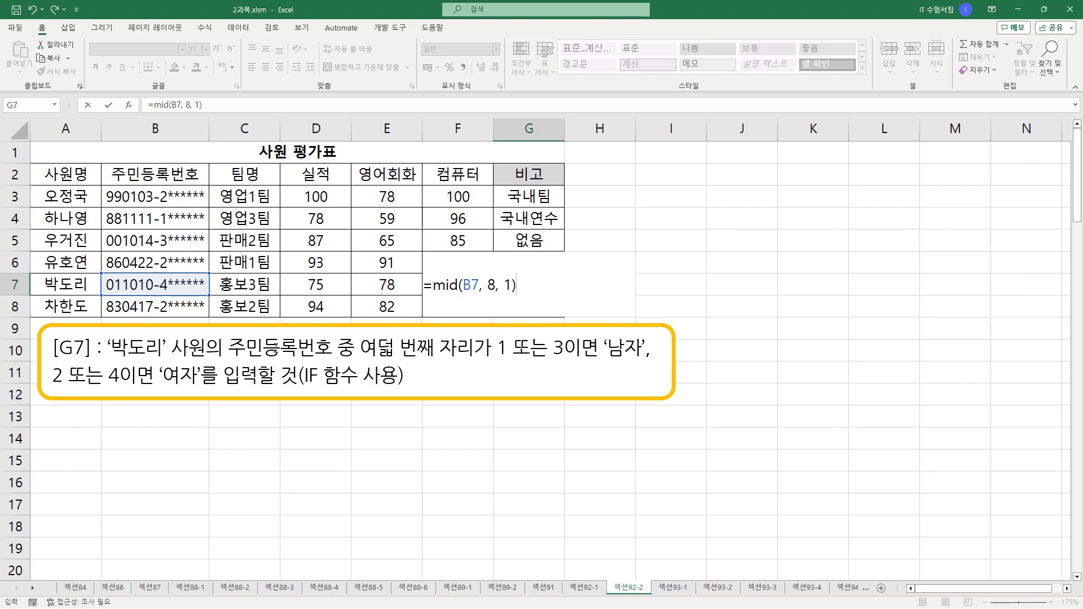
pyautogui.press('Return')
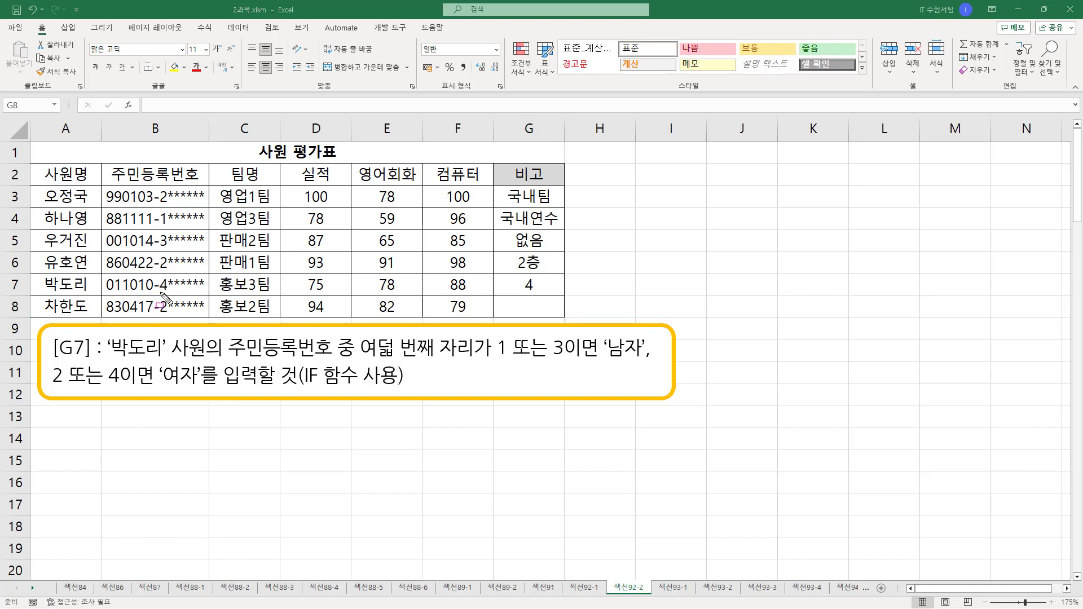
# Compare the G7 result with the eighth character in B7 and check the task's IF function requirement
pyautogui.moveTo(161, 292); pyautogui.dragTo(170, 293)
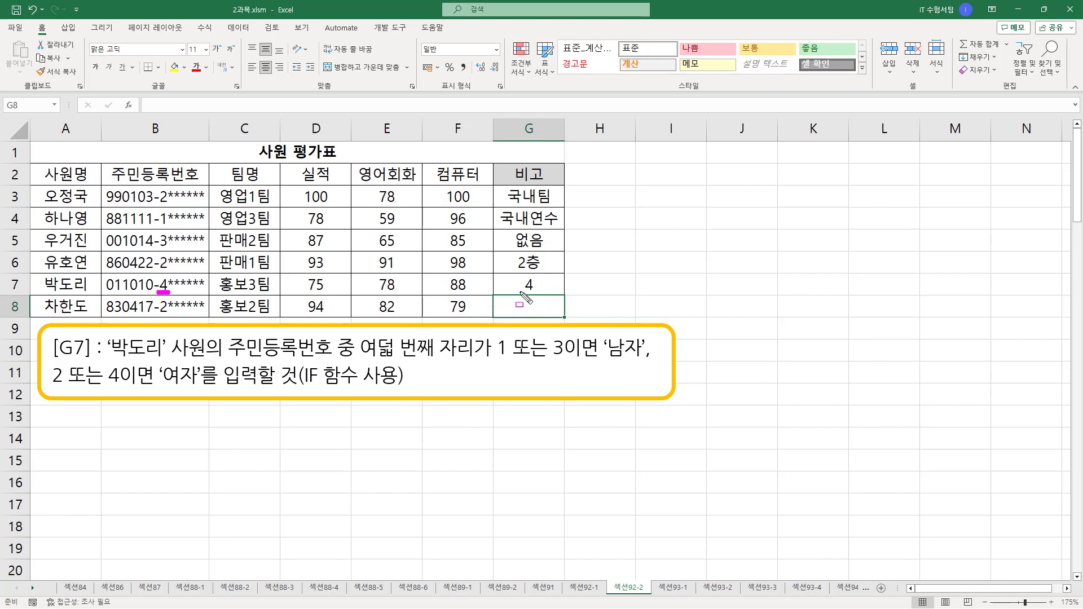
pyautogui.moveTo(519, 292); pyautogui.dragTo(538, 293)
pyautogui.moveTo(101, 273)
pyautogui.mouseDown()
pyautogui.moveTo(100, 296)
pyautogui.moveTo(211, 299)
pyautogui.mouseUp()
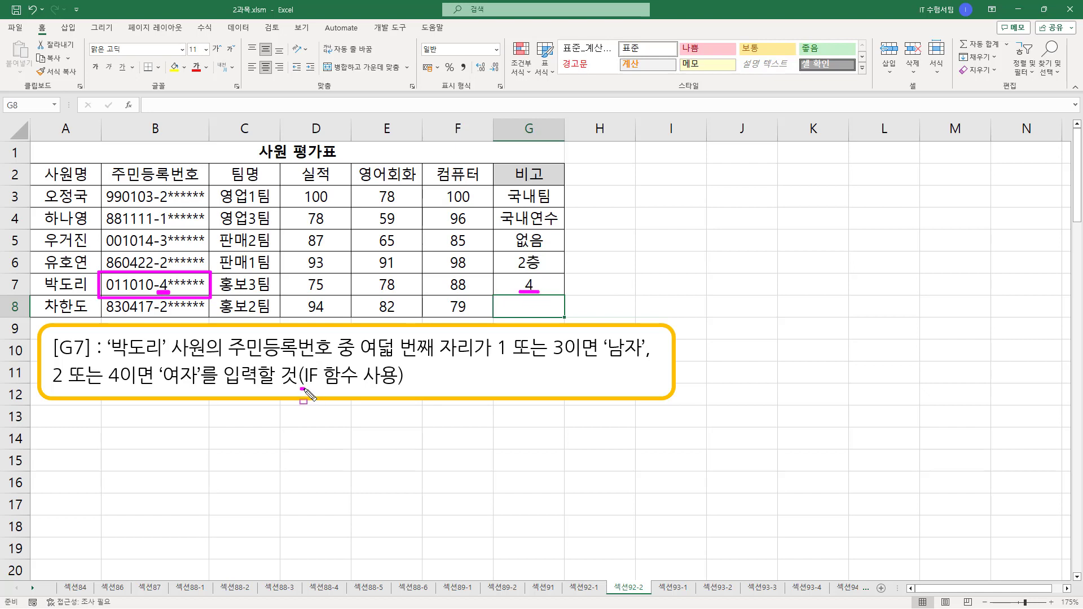
pyautogui.moveTo(300, 388); pyautogui.dragTo(398, 388)
pyautogui.press('Escape')
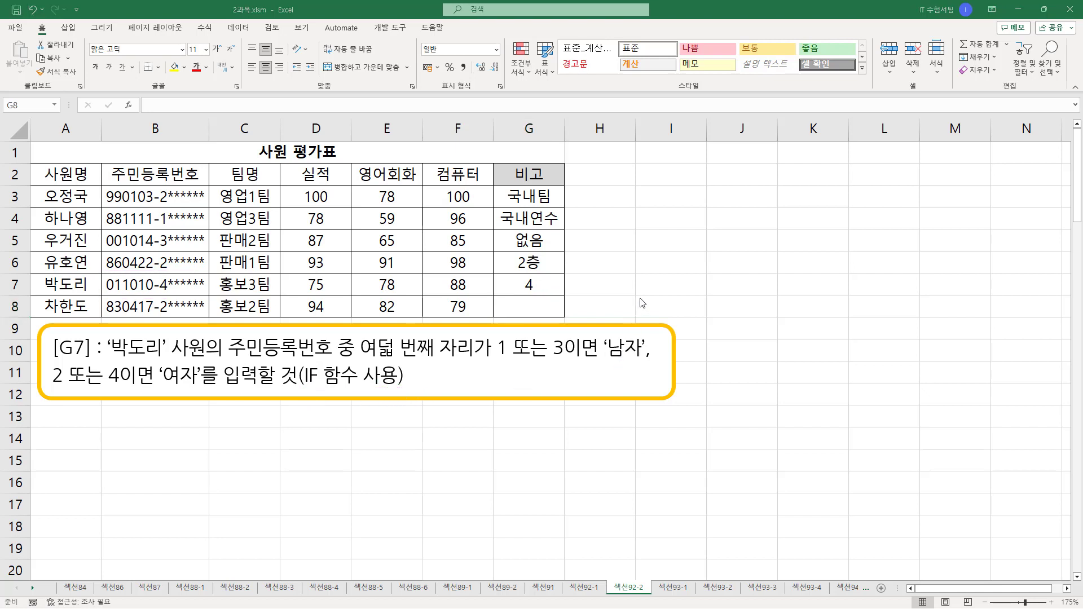
# Write the IF syntax note "if( 조건, 참, 거짓 )" in I6
pyautogui.click(658, 264)
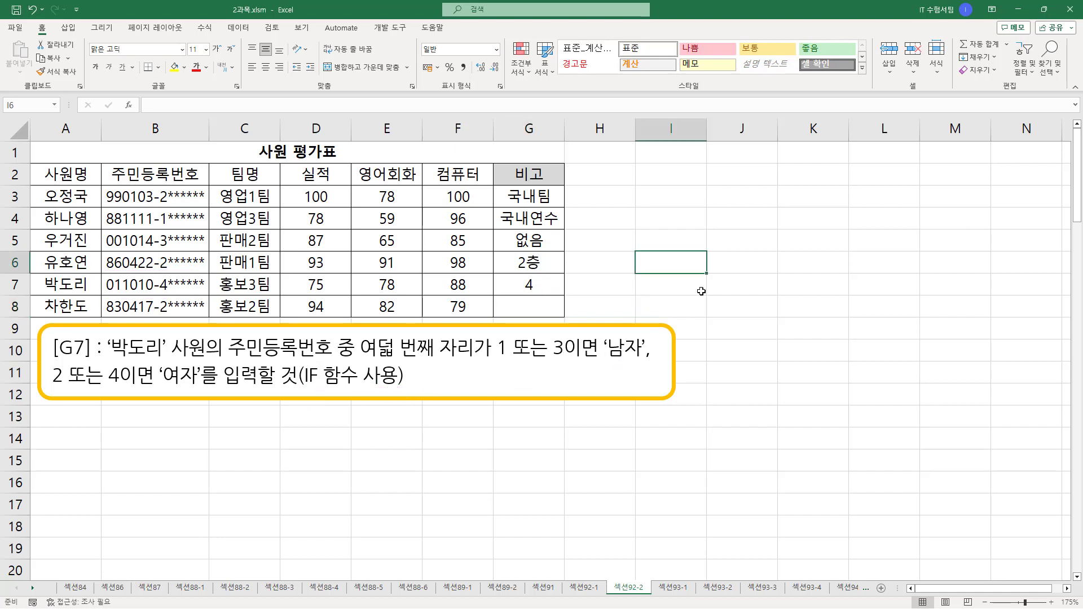
pyautogui.write('if')
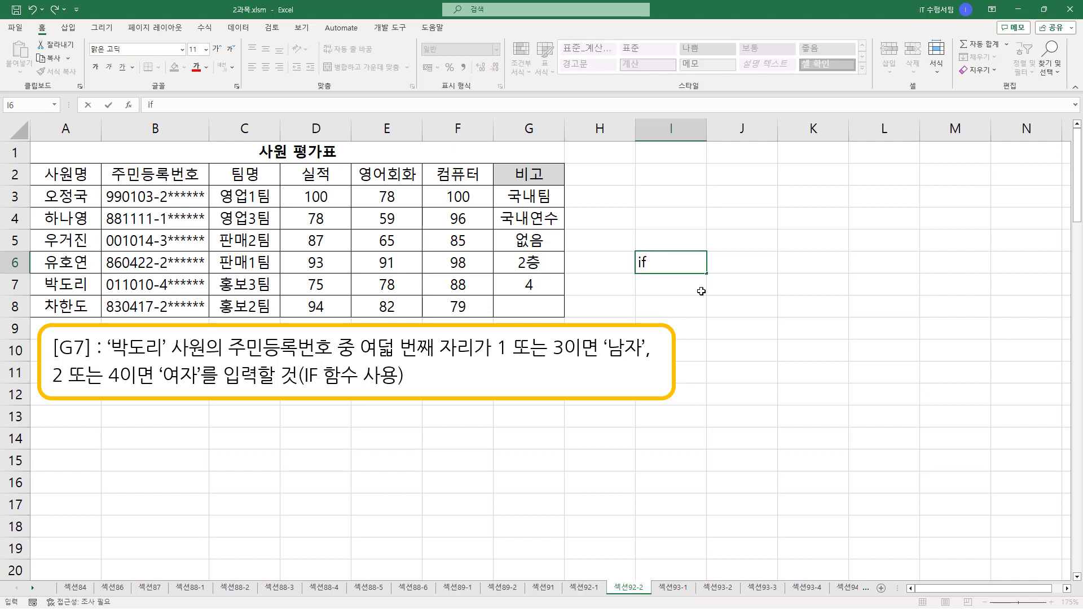
pyautogui.write('( 조건, 참')
pyautogui.write(', 거짓')
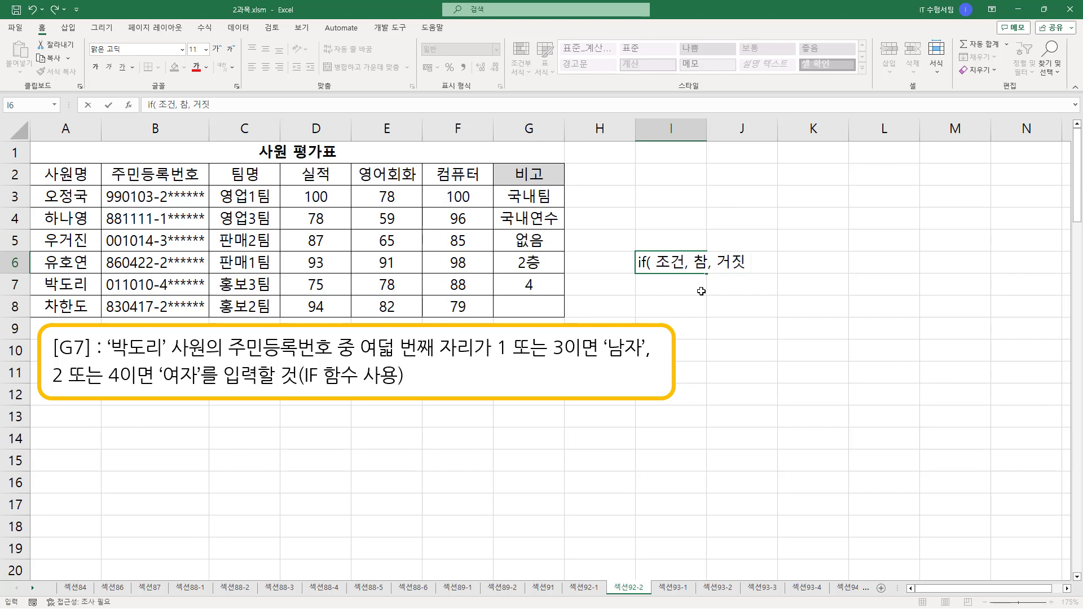
pyautogui.press('Return')
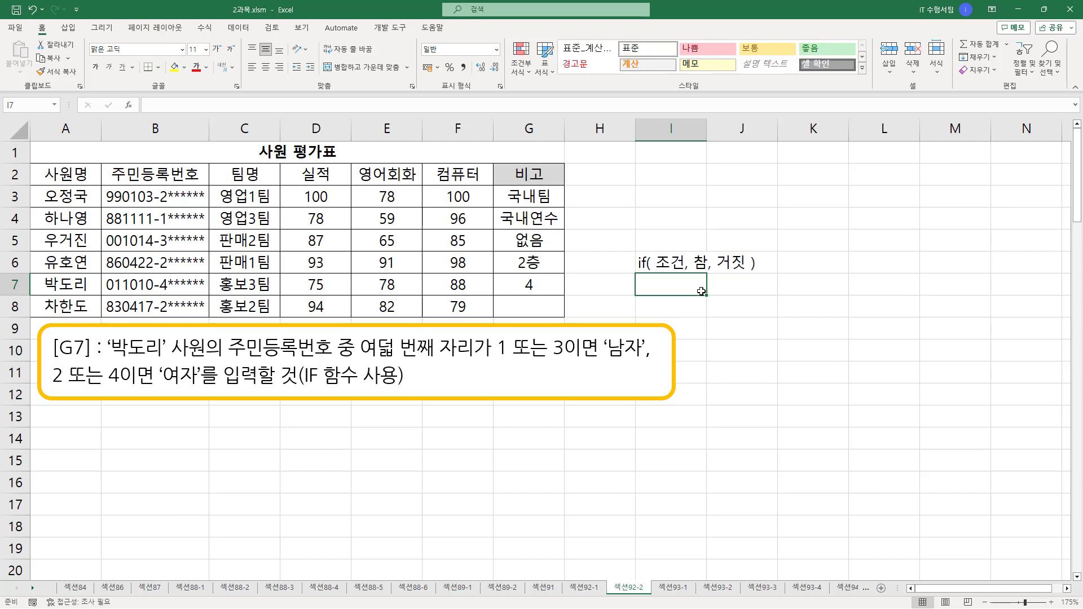
# Draft the text if( mid=1, mid=3, "남자", "여자" ) in I7
pyautogui.write('if(')
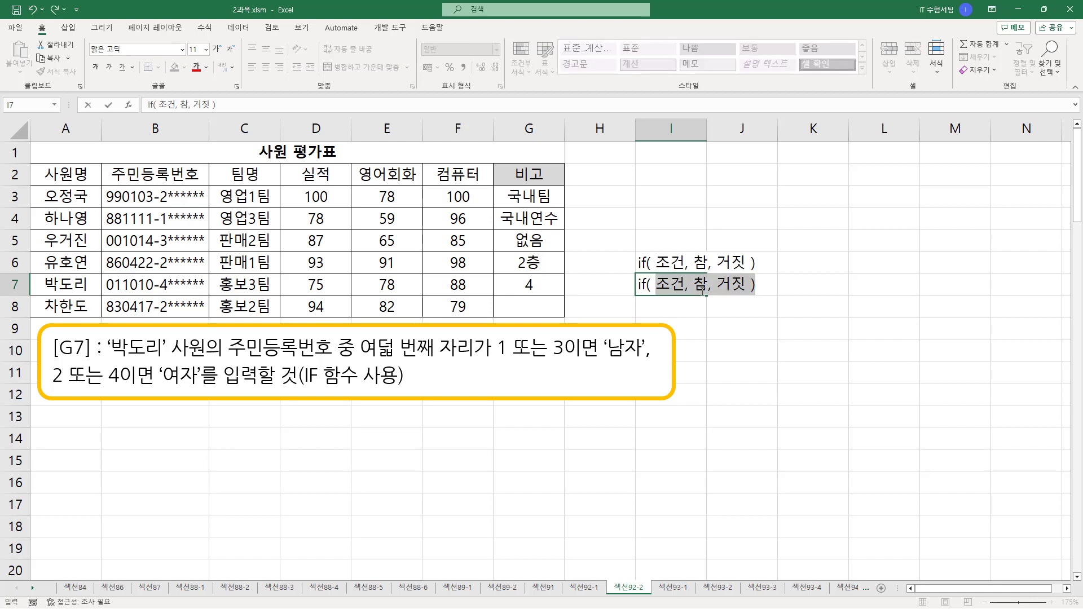
pyautogui.write(' ㅡ')
pyautogui.press('BackSpace')
pyautogui.write('mi')
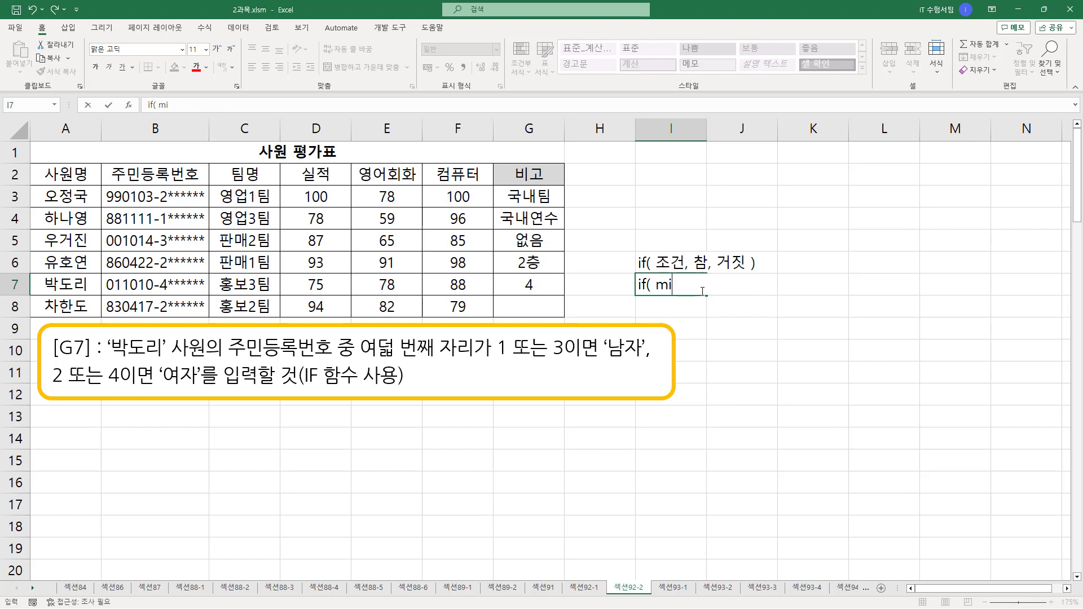
pyautogui.write('d')
pyautogui.write('=1')
pyautogui.write(', mi')
pyautogui.write('d')
pyautogui.write('=3')
pyautogui.write(', ')
pyautogui.write('"나ㅁ자", ')
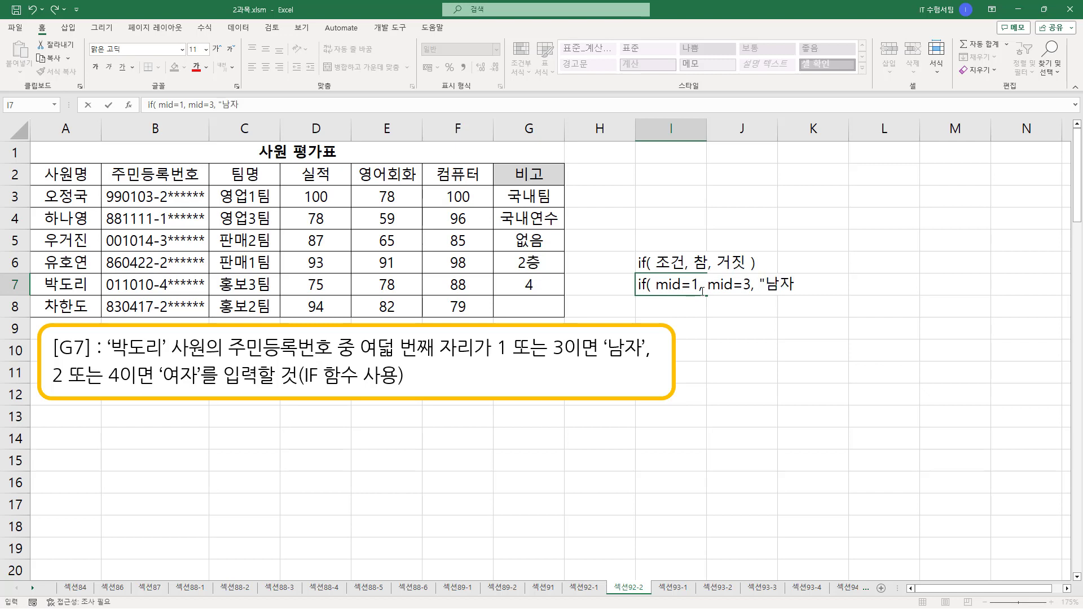
pyautogui.write('"여자" )')
pyautogui.press('Return')
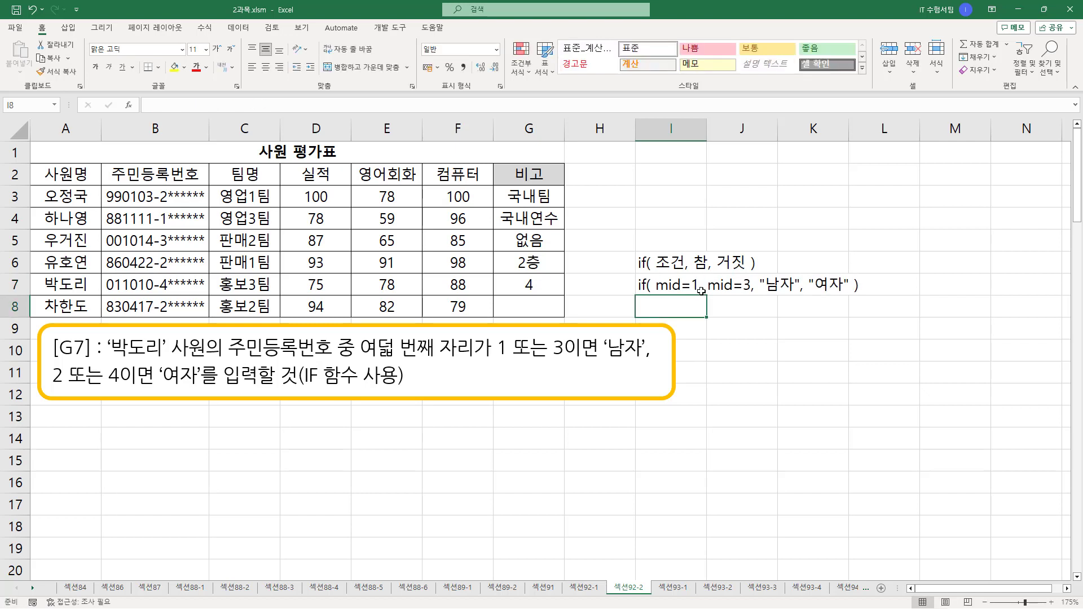
# Compare the two mid conditions in I7 with the 조건 argument in I6 and the task's "1 또는 3" wording
pyautogui.click(723, 348)
pyautogui.moveTo(658, 294); pyautogui.dragTo(750, 294)
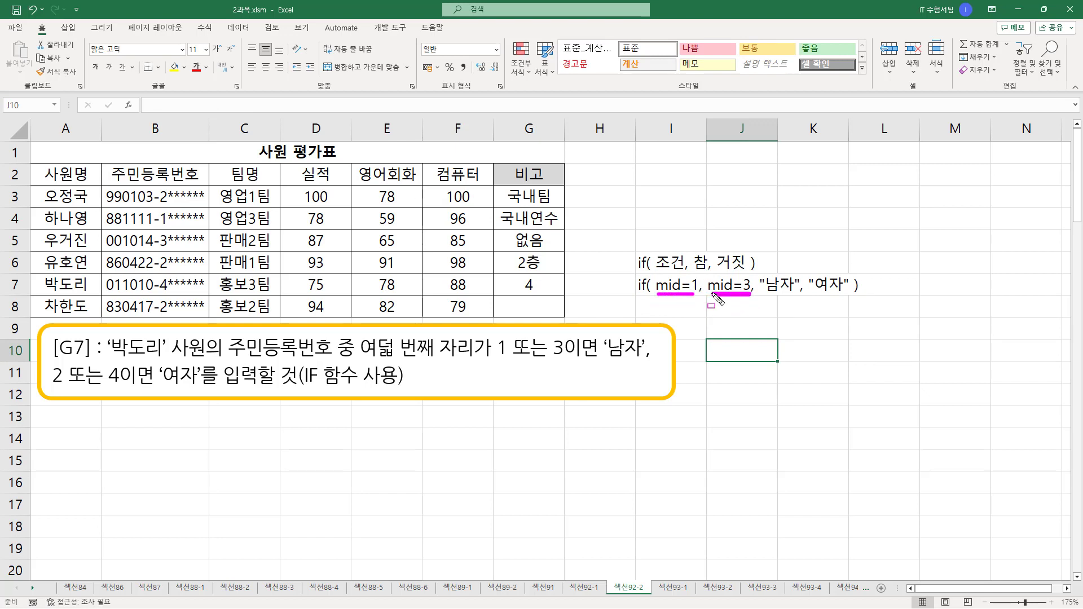
pyautogui.moveTo(661, 255)
pyautogui.mouseDown()
pyautogui.moveTo(665, 265)
pyautogui.moveTo(661, 254)
pyautogui.mouseUp()
pyautogui.moveTo(496, 359); pyautogui.dragTo(568, 360)
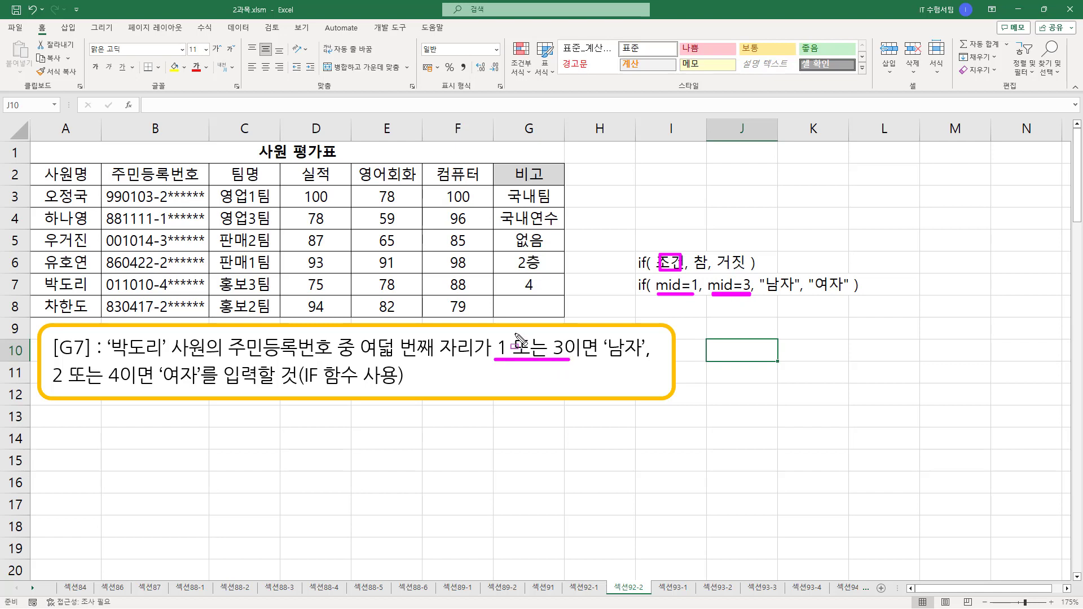
pyautogui.moveTo(515, 334); pyautogui.dragTo(545, 358)
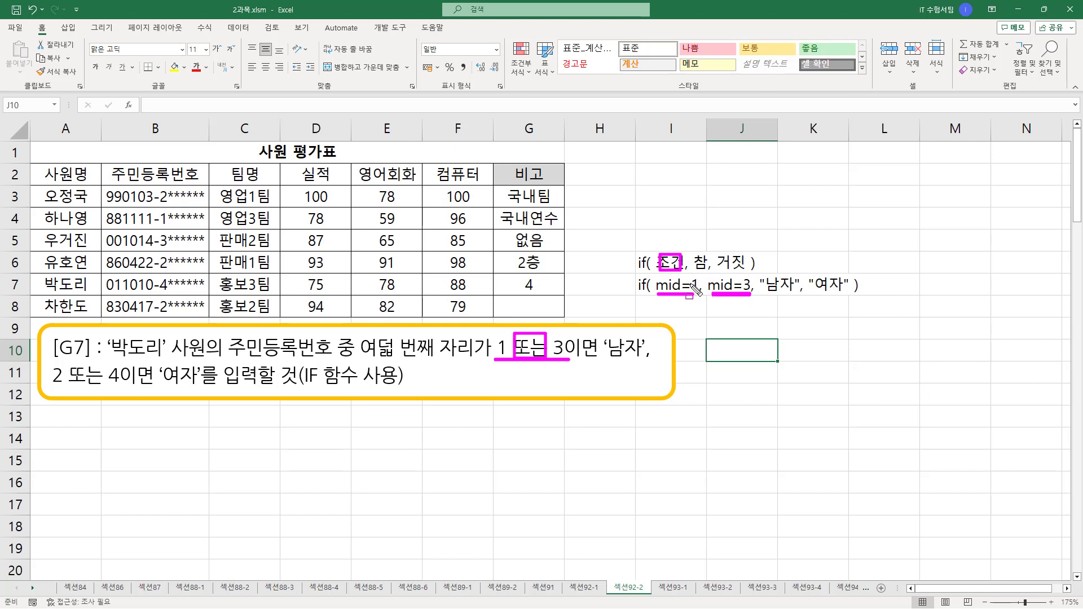
pyautogui.press('Escape')
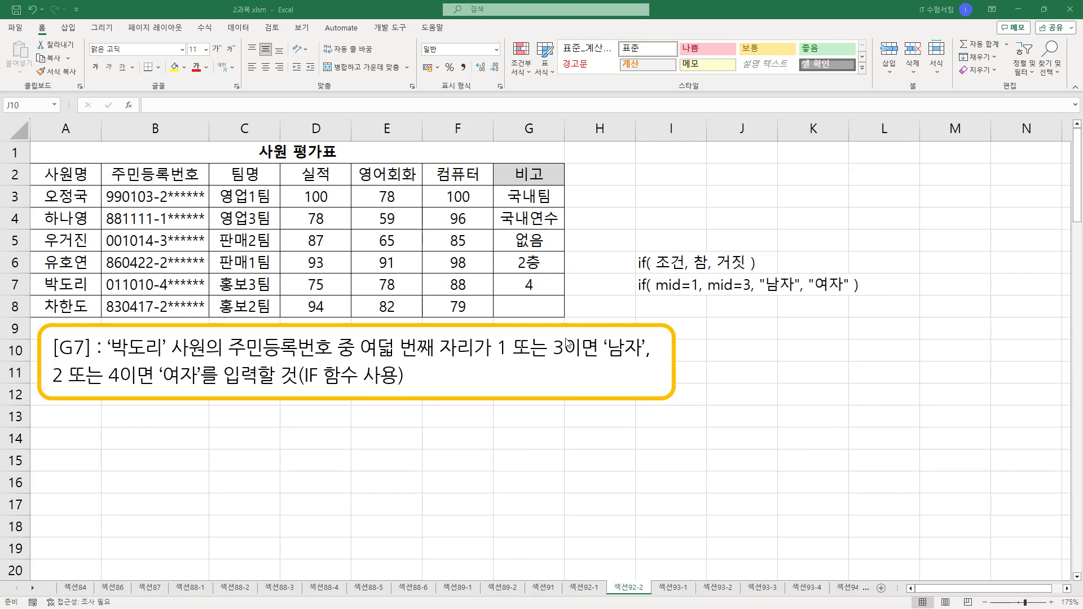
# Paste the syntax notes "AND( 조건1, 조건2, 조건3....)" and "OR( 조건1, 조건2, 조건3....)" into I3 and I4
pyautogui.click(668, 200)
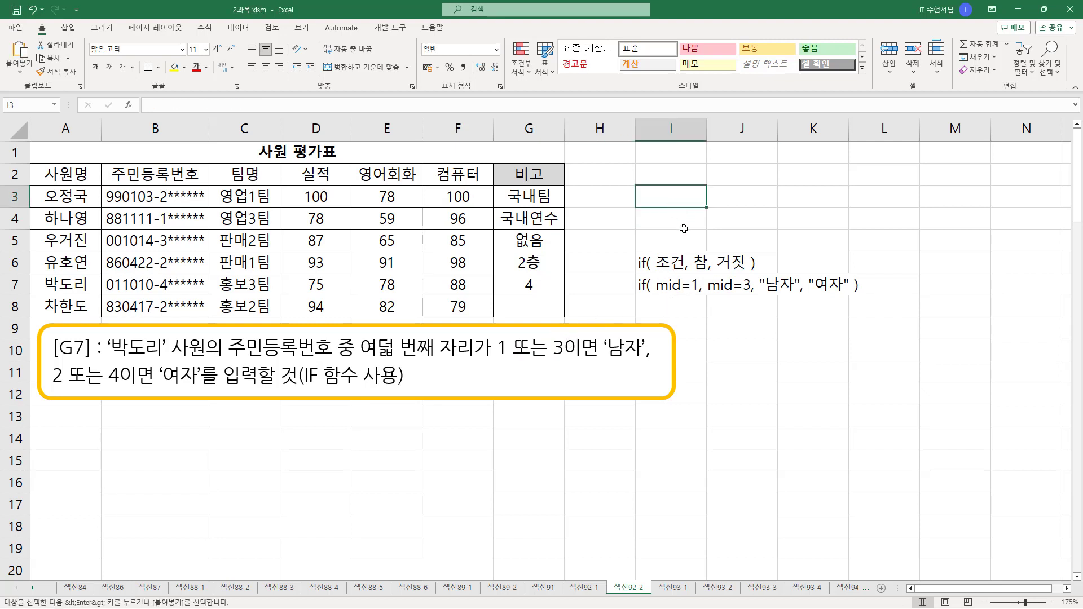
pyautogui.write('AND( 조건1, 조건2, 조건3....) OR( 조건1, 조건2, 조건3....)')
pyautogui.click(709, 328)
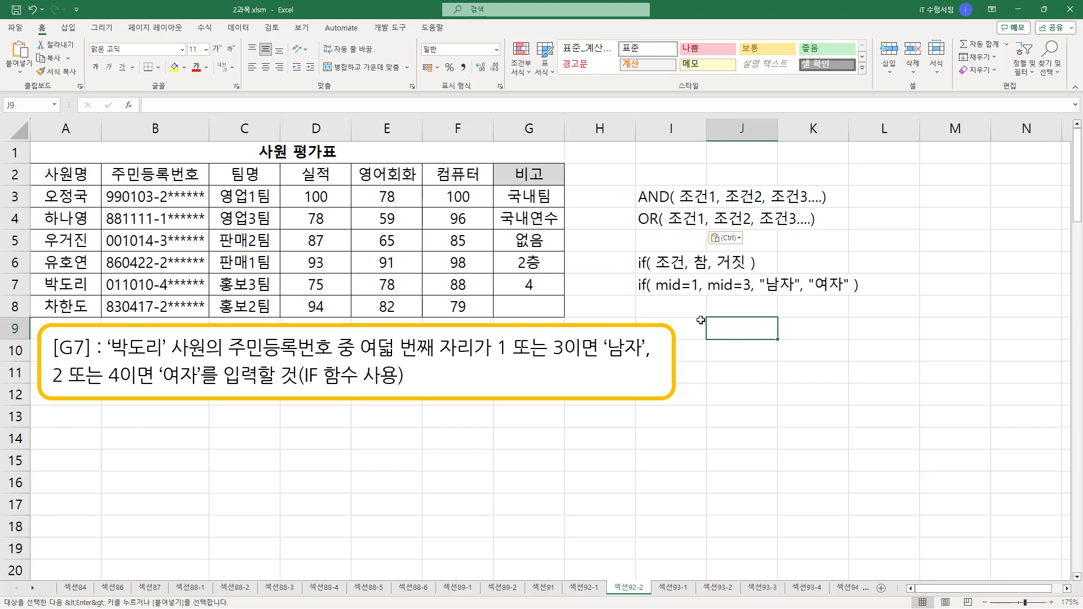
pyautogui.press('Escape')
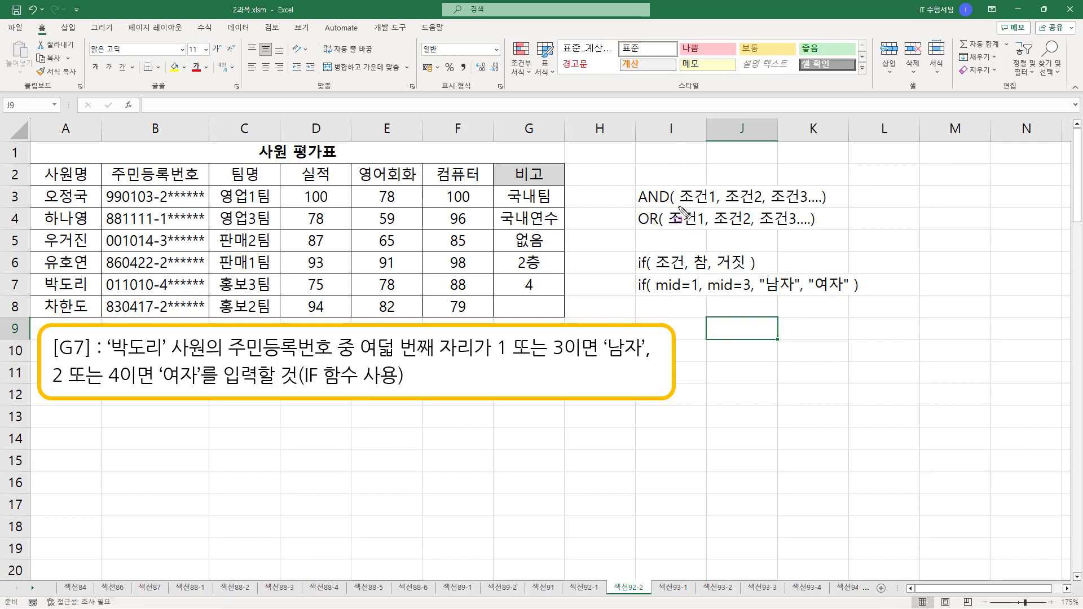
# Examine the AND and OR syntax notes in I3 and I4 against the task's "1 또는 3" condition
pyautogui.moveTo(680, 206); pyautogui.dragTo(820, 207)
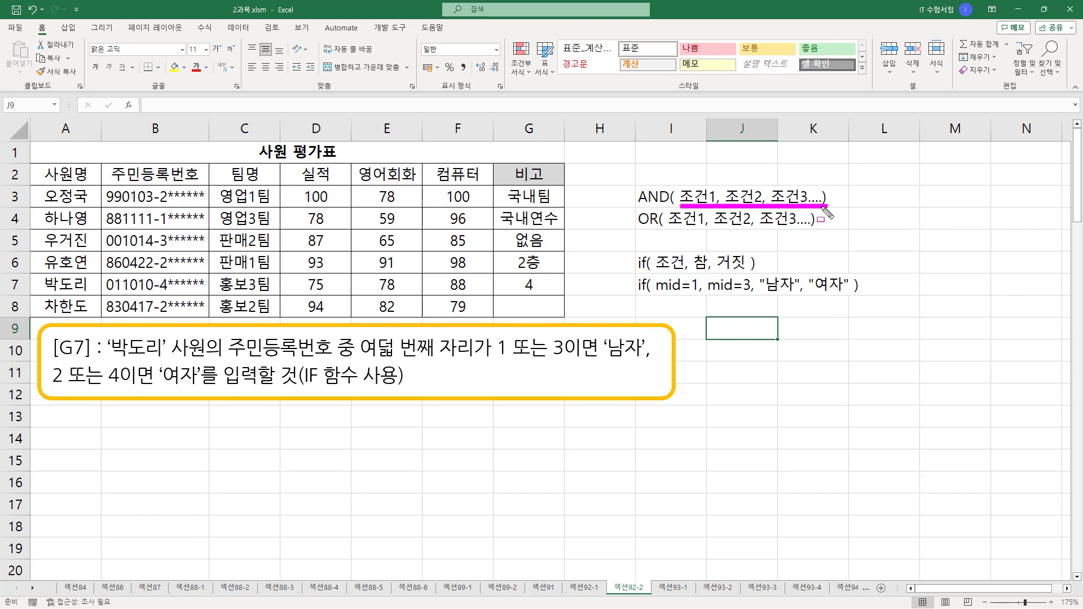
pyautogui.moveTo(670, 231); pyautogui.dragTo(808, 230)
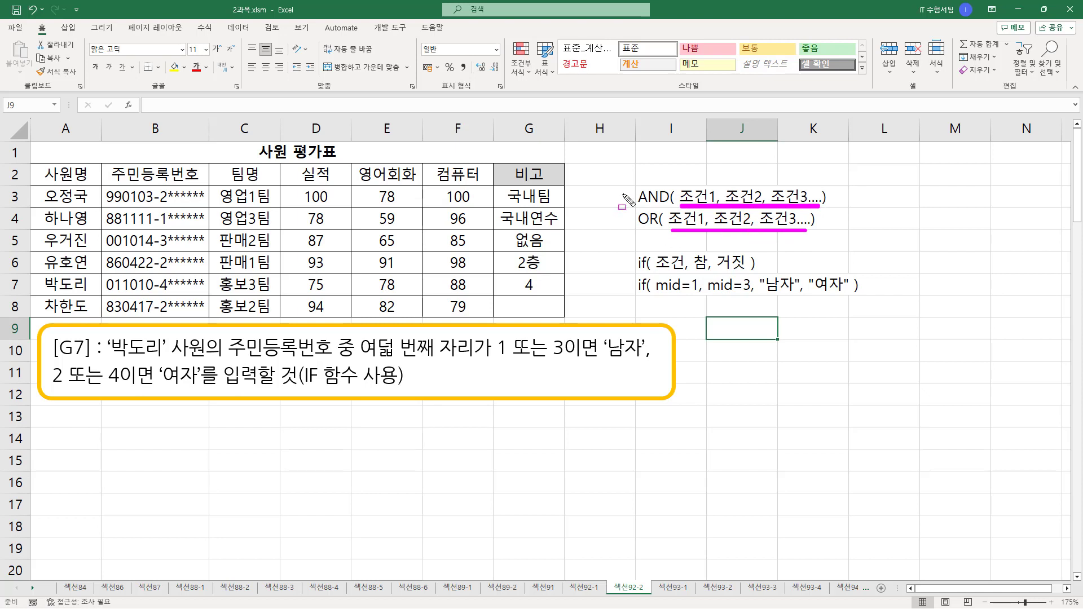
pyautogui.moveTo(632, 186); pyautogui.dragTo(671, 207)
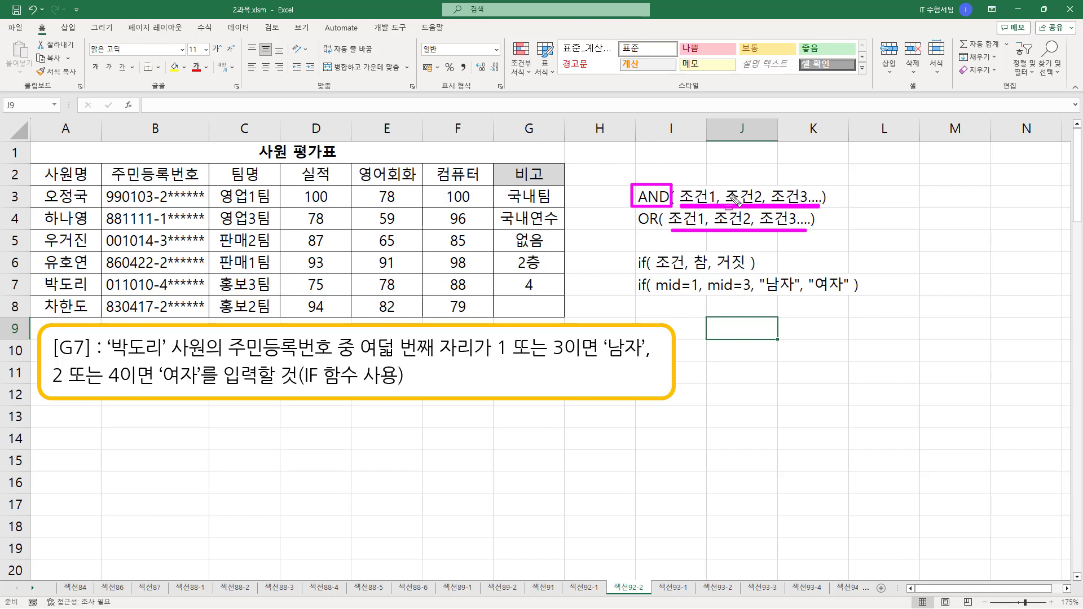
pyautogui.moveTo(629, 206); pyautogui.dragTo(661, 232)
pyautogui.moveTo(798, 228); pyautogui.dragTo(807, 230)
pyautogui.moveTo(490, 357); pyautogui.dragTo(575, 359)
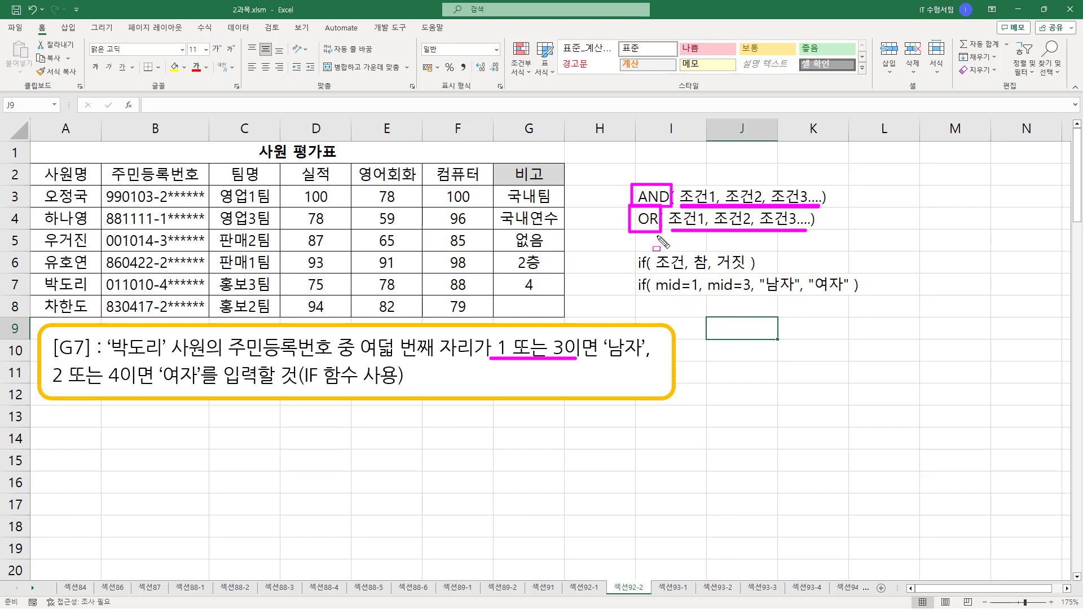
pyautogui.press('Escape')
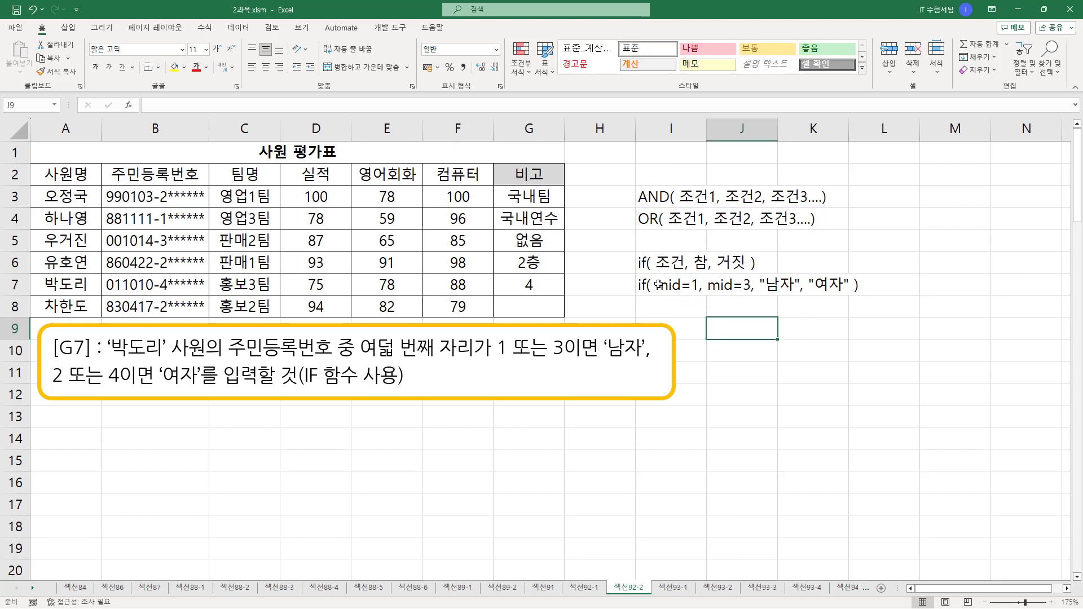
# Wrap the two mid conditions in I7's draft with or( ), making it if( or( mid=1, mid=3 ), "남자", "여자" )
pyautogui.doubleClick(657, 285)
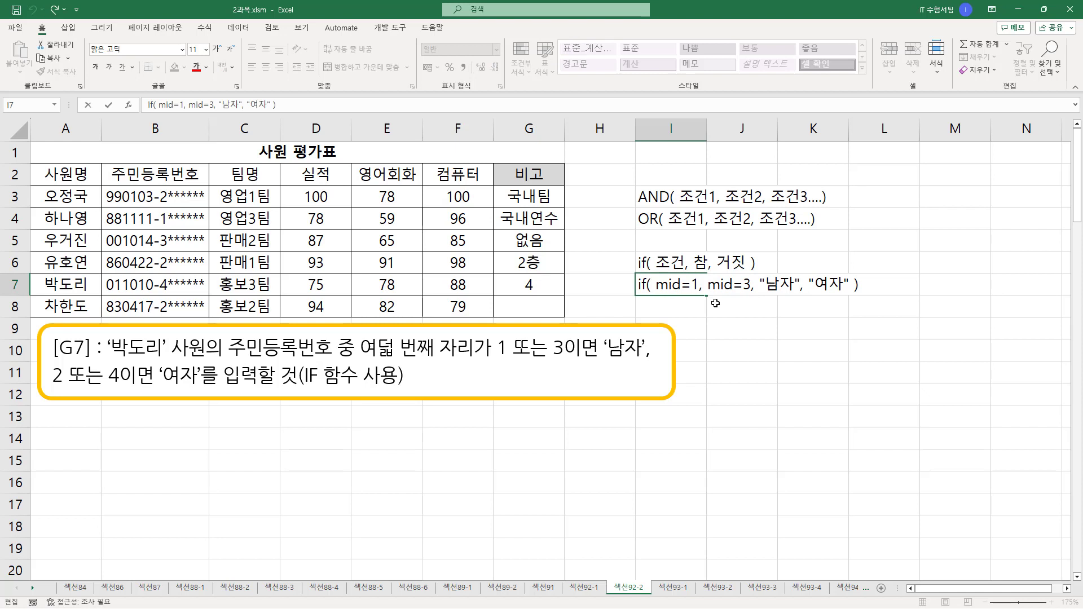
pyautogui.write('of')
pyautogui.press('BackSpace')
pyautogui.write('r')
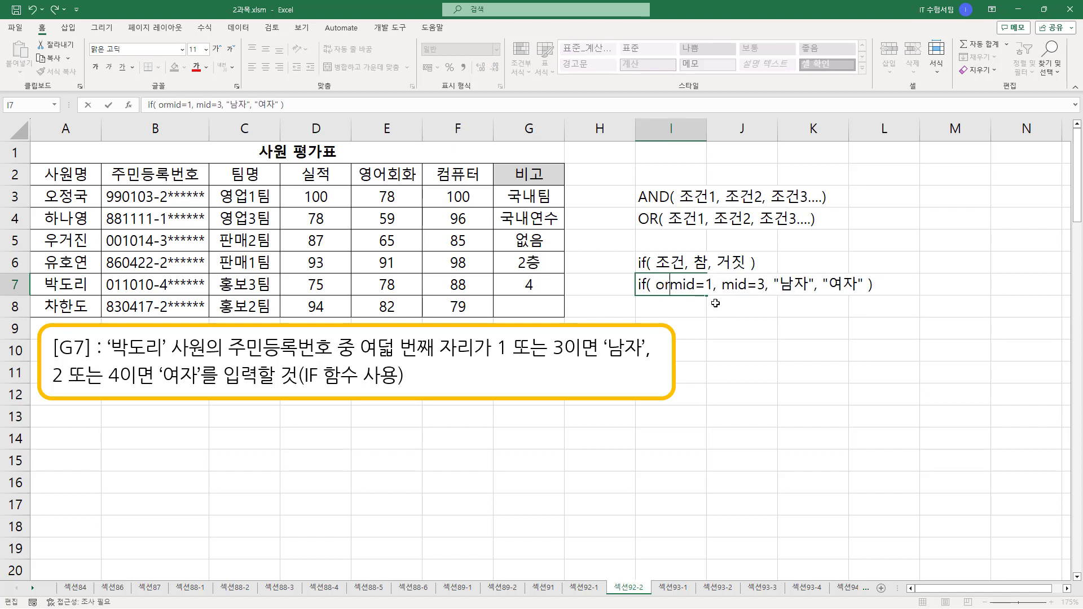
pyautogui.write('(')
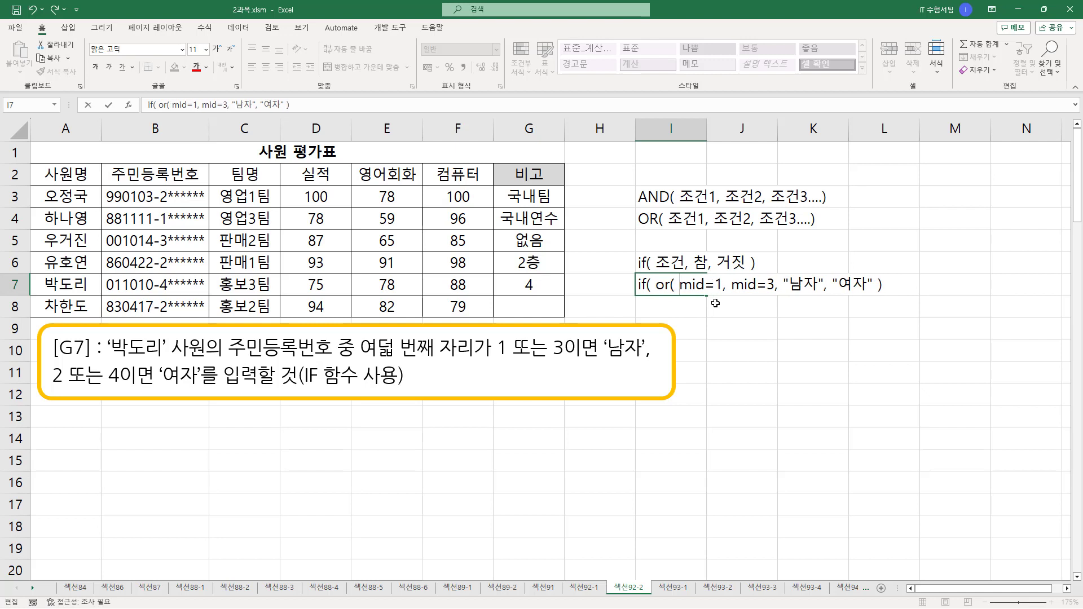
pyautogui.hotkey('shift', 'Right')
pyautogui.hotkey('shift', 'Right')
pyautogui.hotkey('shift', 'Right')
pyautogui.hotkey('shift', 'Right')
pyautogui.hotkey('shift', 'Right')
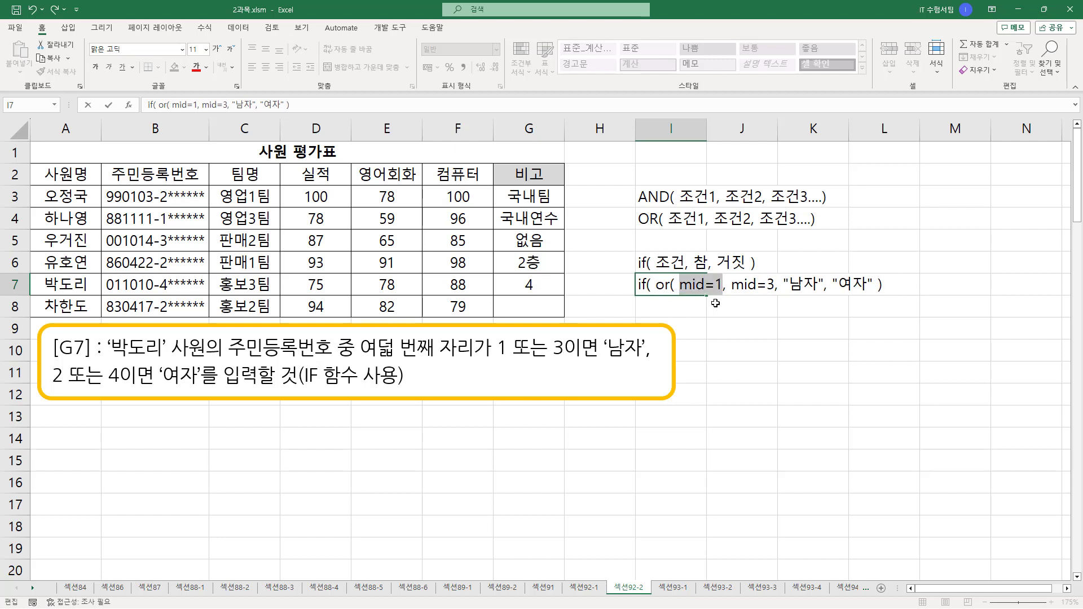
pyautogui.press('Right')
pyautogui.press('Right')
pyautogui.hotkey('shift', 'Right')
pyautogui.hotkey('shift', 'Right')
pyautogui.hotkey('shift', 'Right')
pyautogui.hotkey('shift', 'Right')
pyautogui.hotkey('shift', 'Right')
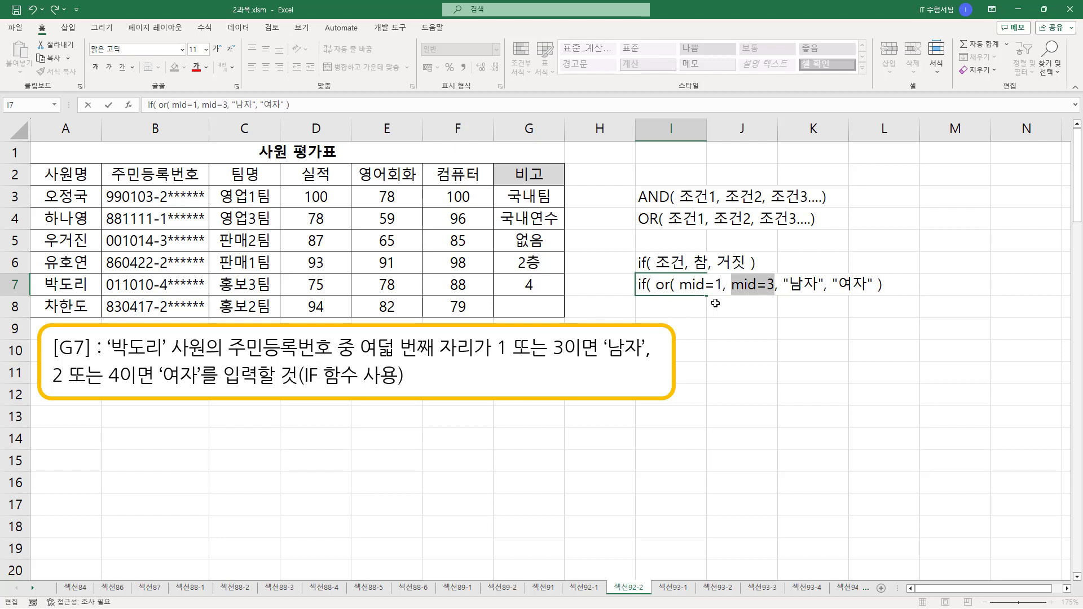
pyautogui.press('Right')
pyautogui.write(')')
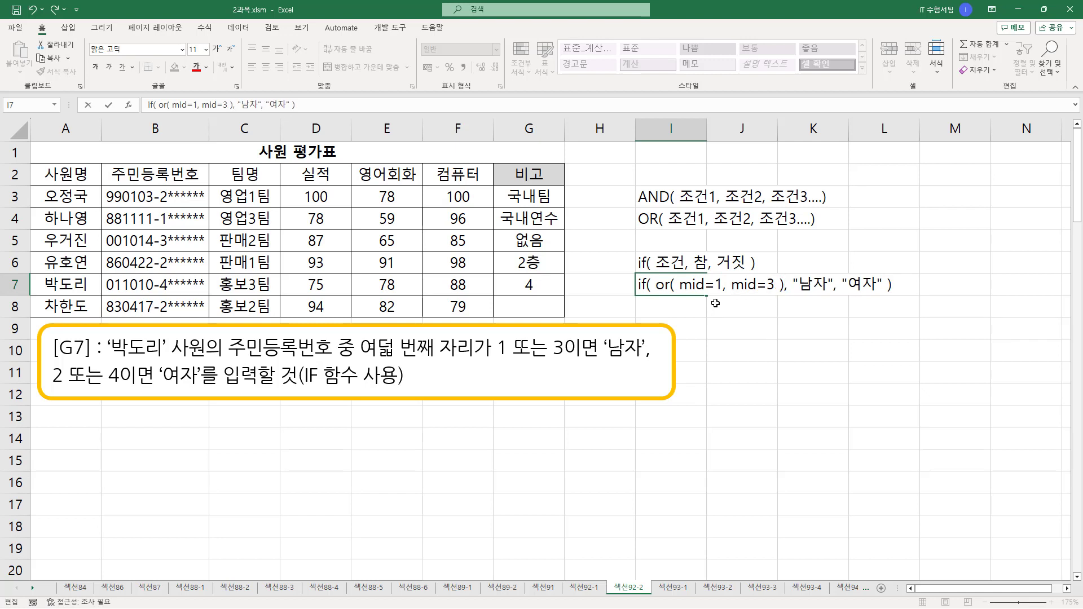
pyautogui.press('Return')
pyautogui.click(720, 380)
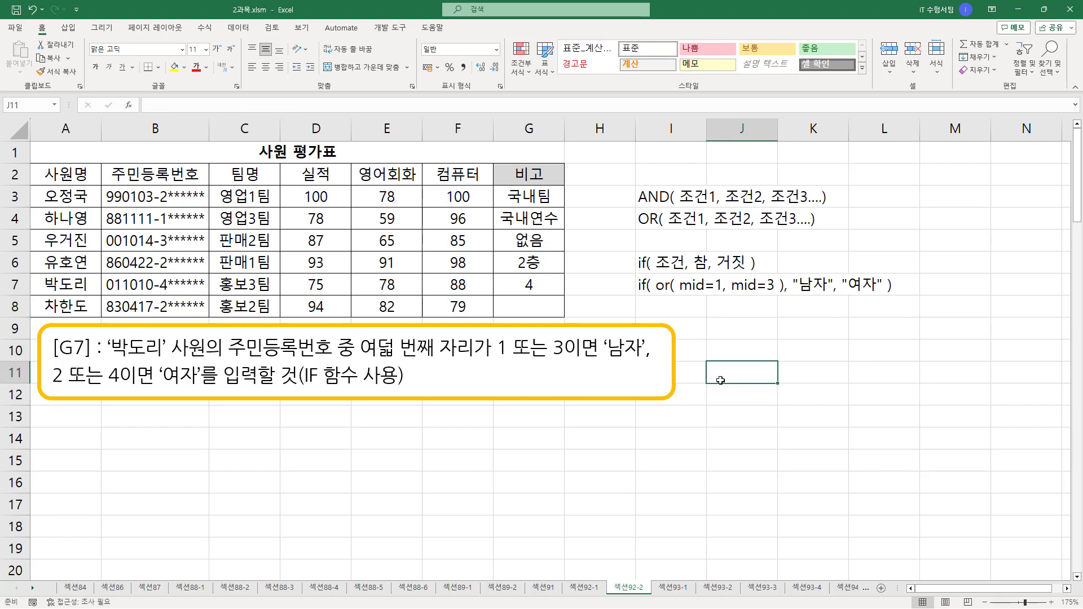
# Move the syntax notes in I3:I7 up one row to I2:I6
pyautogui.moveTo(655, 197); pyautogui.dragTo(666, 285)
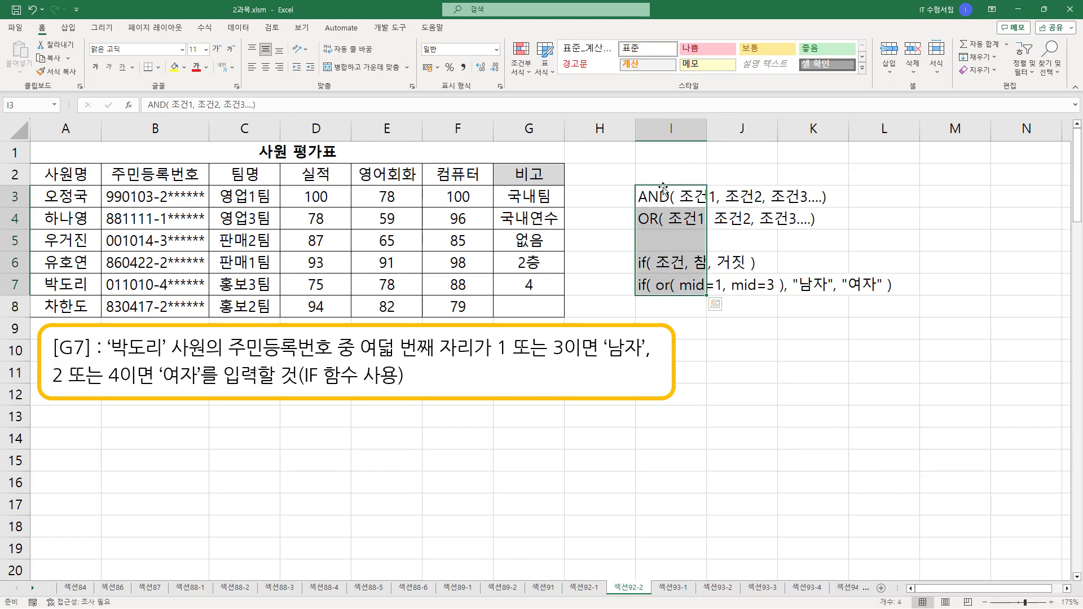
pyautogui.moveTo(666, 186); pyautogui.dragTo(665, 164)
pyautogui.click(600, 262)
# Cut the MID(B7, 8, 1) expression out of G7's formula and begin it again as =if( or(
pyautogui.click(526, 283)
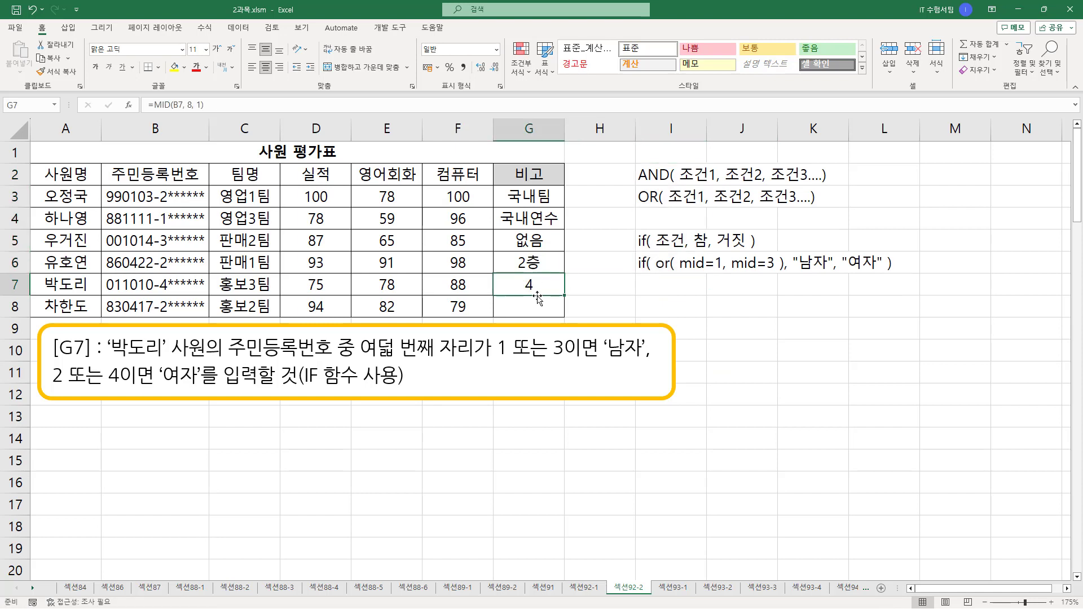
pyautogui.doubleClick(526, 284)
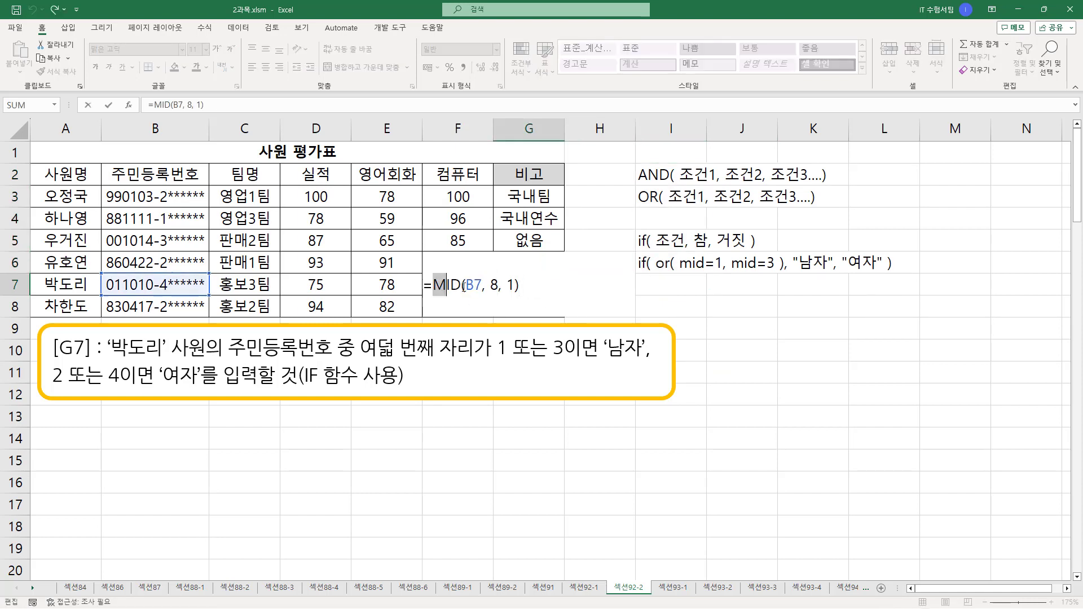
pyautogui.moveTo(433, 285); pyautogui.dragTo(612, 292)
pyautogui.hotkey('ctrl', 'x')
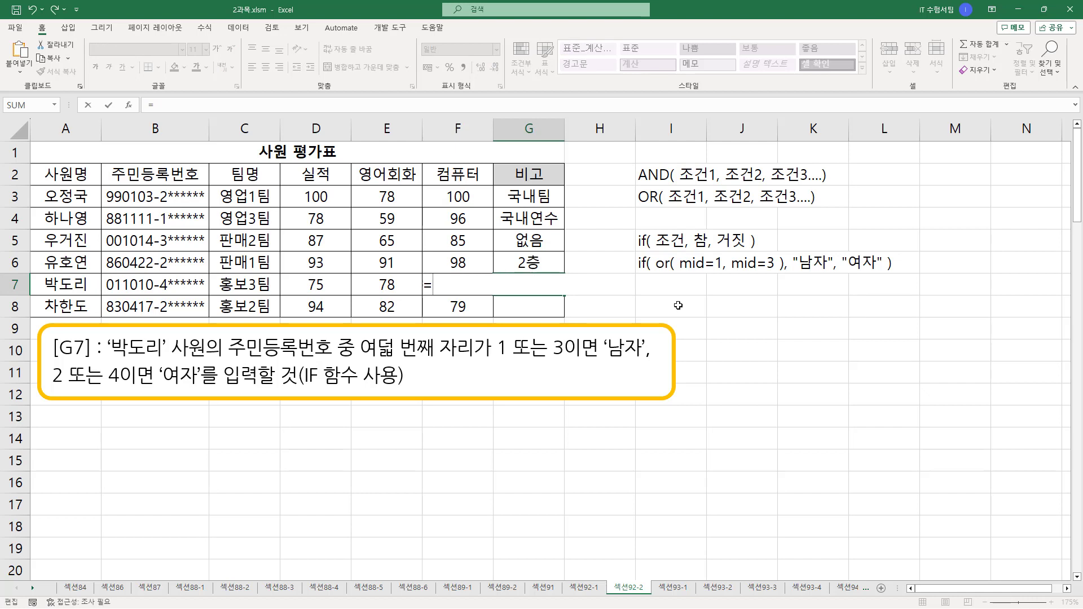
pyautogui.write('if(')
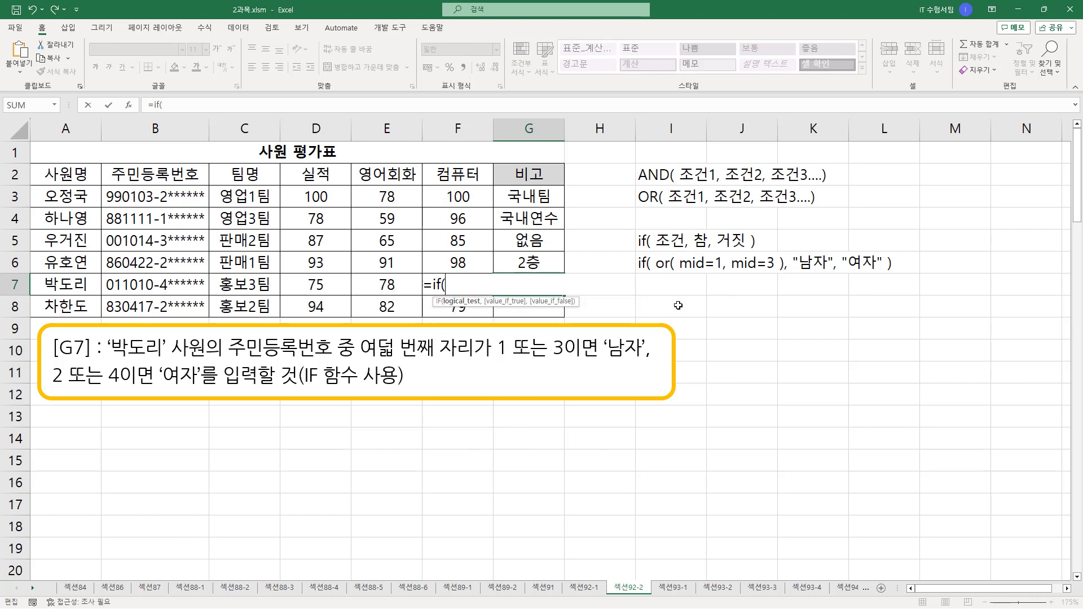
pyautogui.write(' or(')
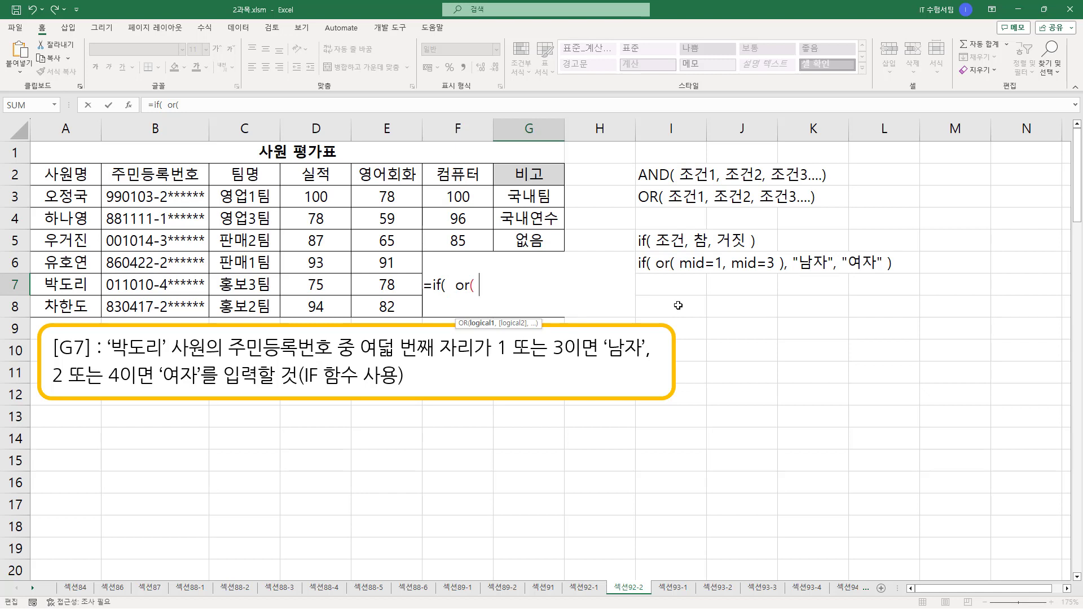
# Fill G7's OR with the conditions MID(B7, 8, 1)=1 and MID(B7, 8, 1)=3, and close its parenthesis
pyautogui.write('MID(B7, 8, 1)')
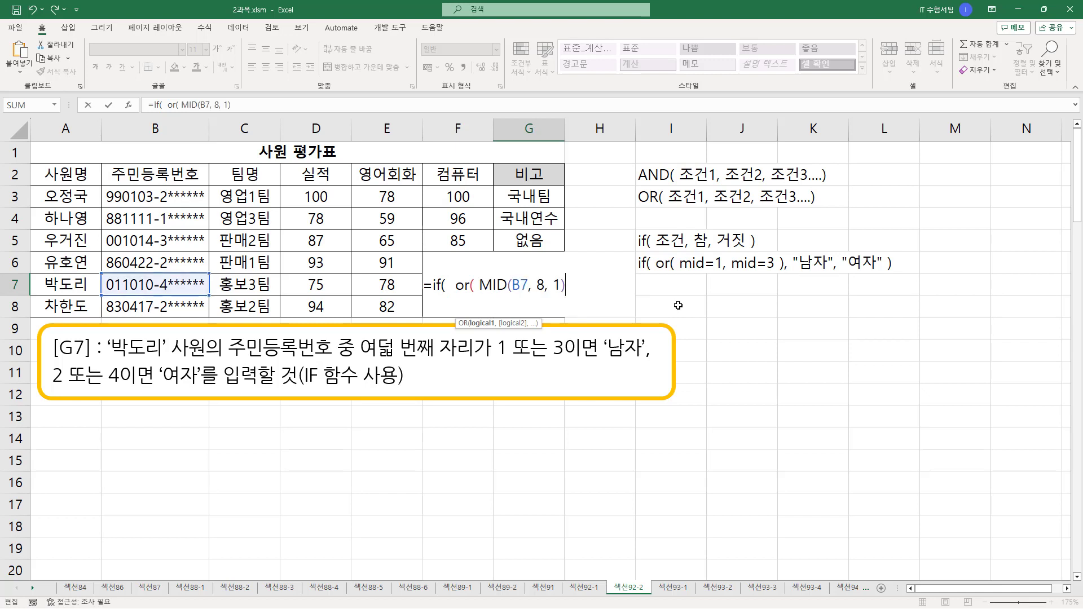
pyautogui.write('=1,')
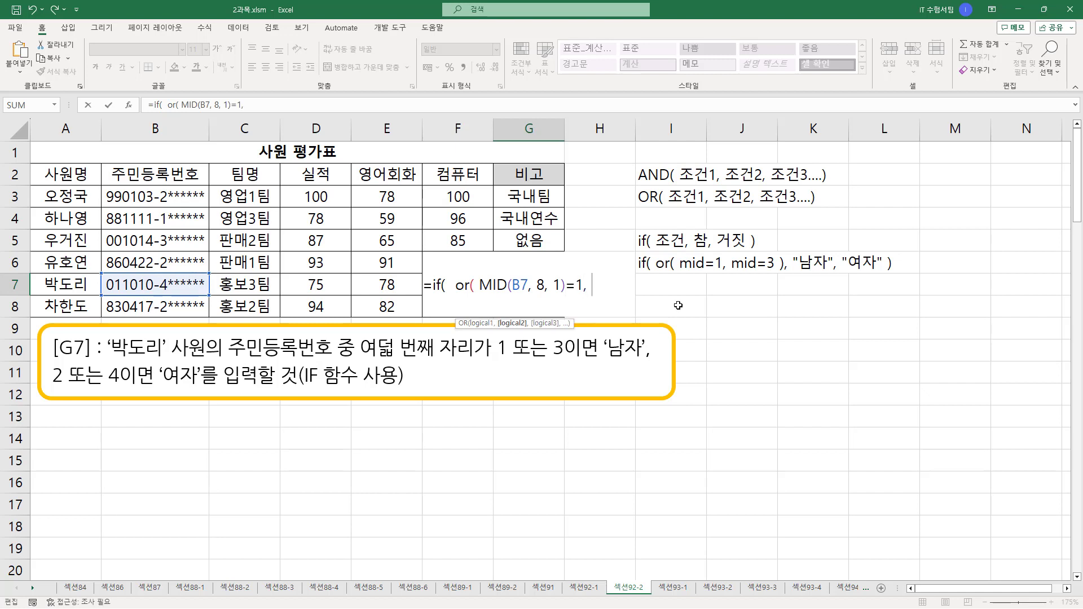
pyautogui.hotkey('ctrl', 'v')
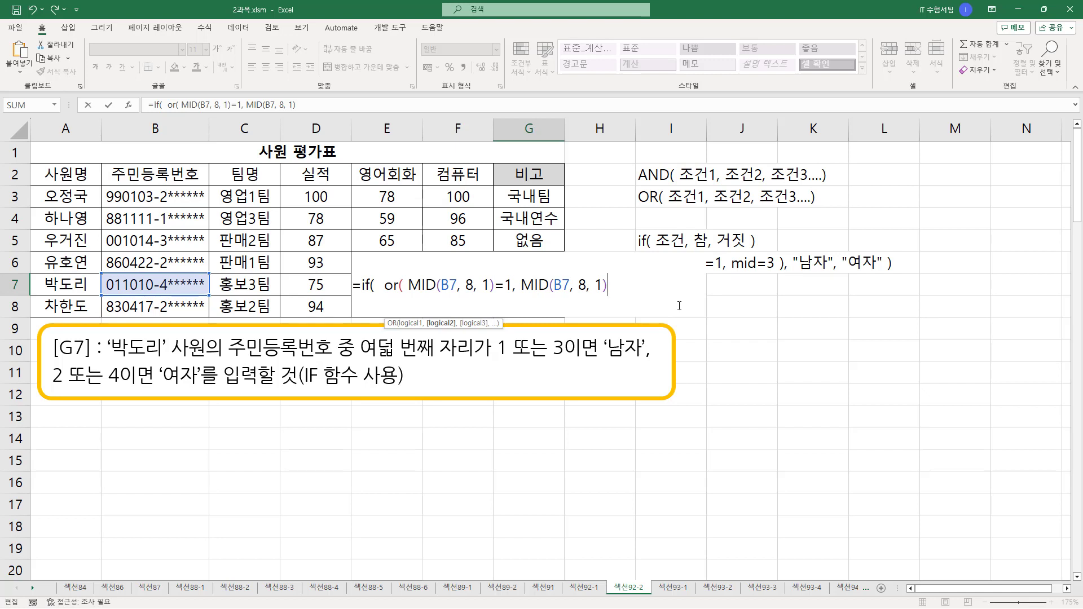
pyautogui.write('=3')
pyautogui.write(')')
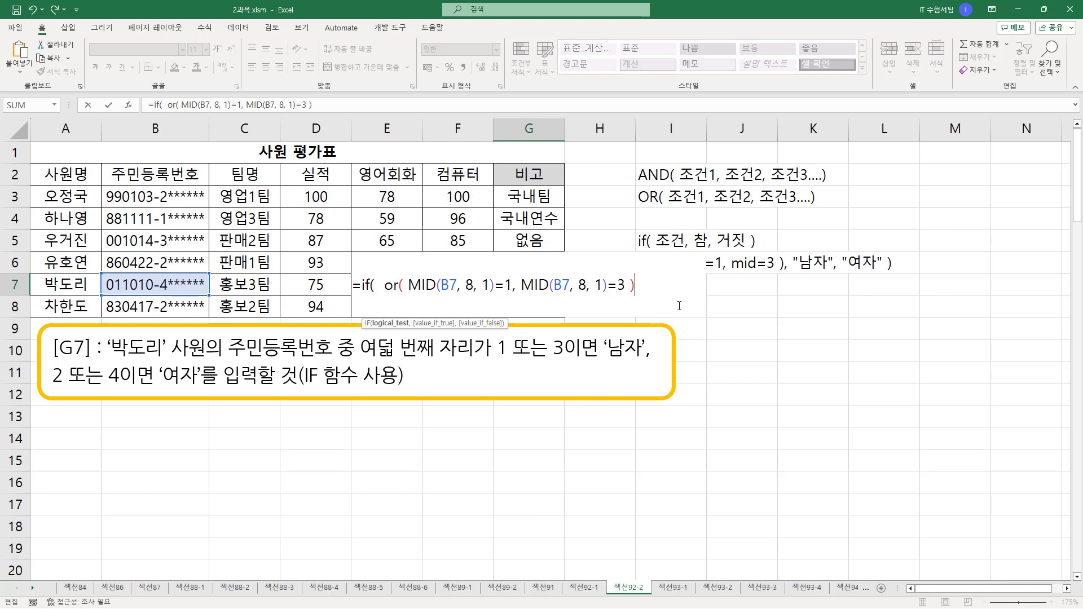
pyautogui.moveTo(383, 300)
pyautogui.mouseDown()
pyautogui.moveTo(639, 299)
pyautogui.moveTo(638, 275)
pyautogui.mouseUp()
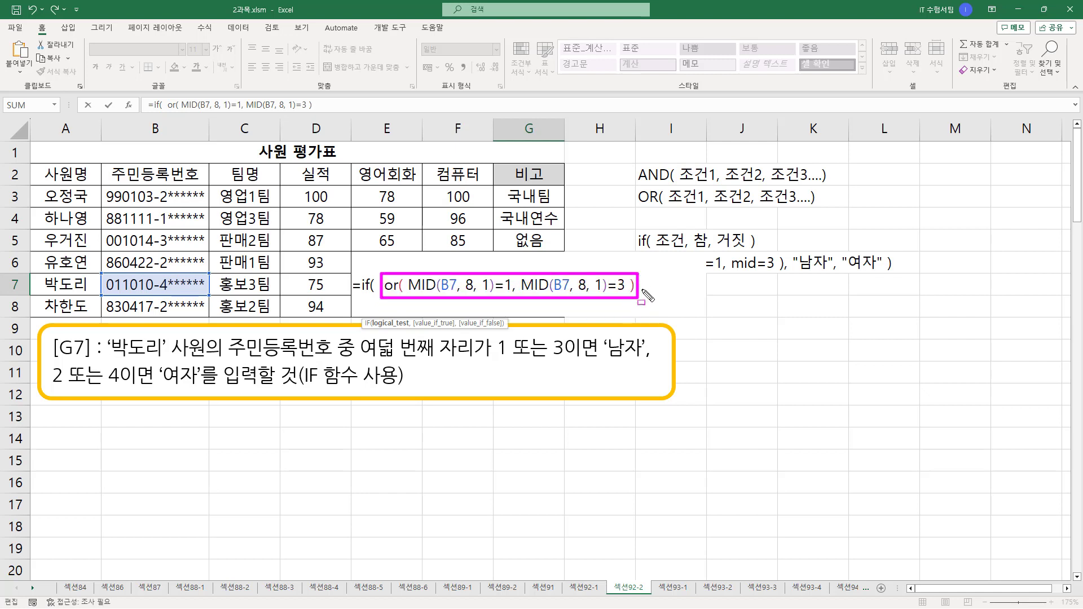
pyautogui.press('Escape')
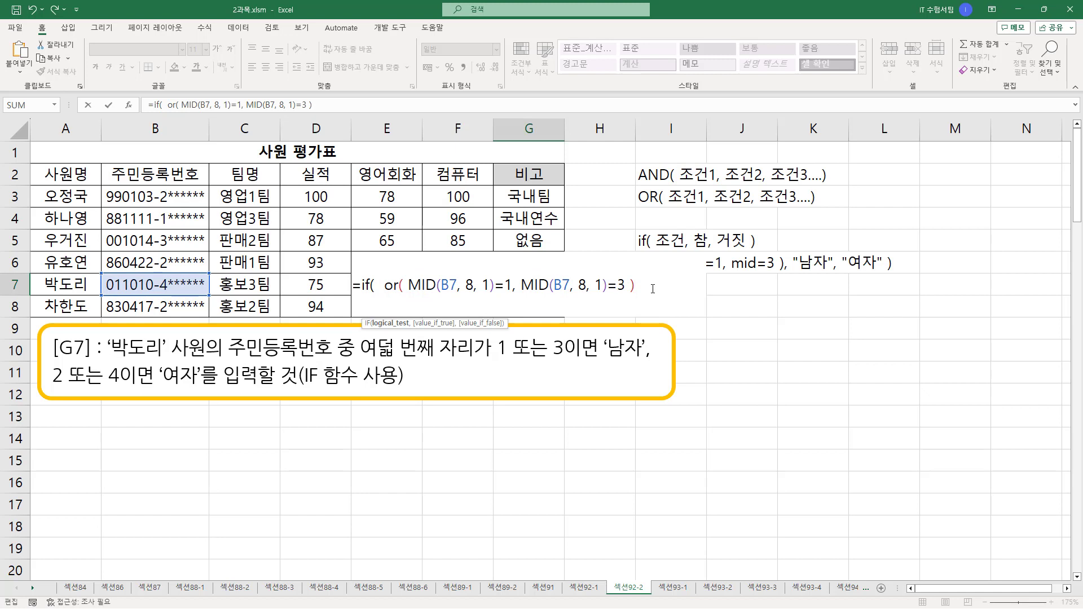
# Finish G7's IF formula with "남자" for true and "여자" for false, and enter it in the cell
pyautogui.write(', "남자"')
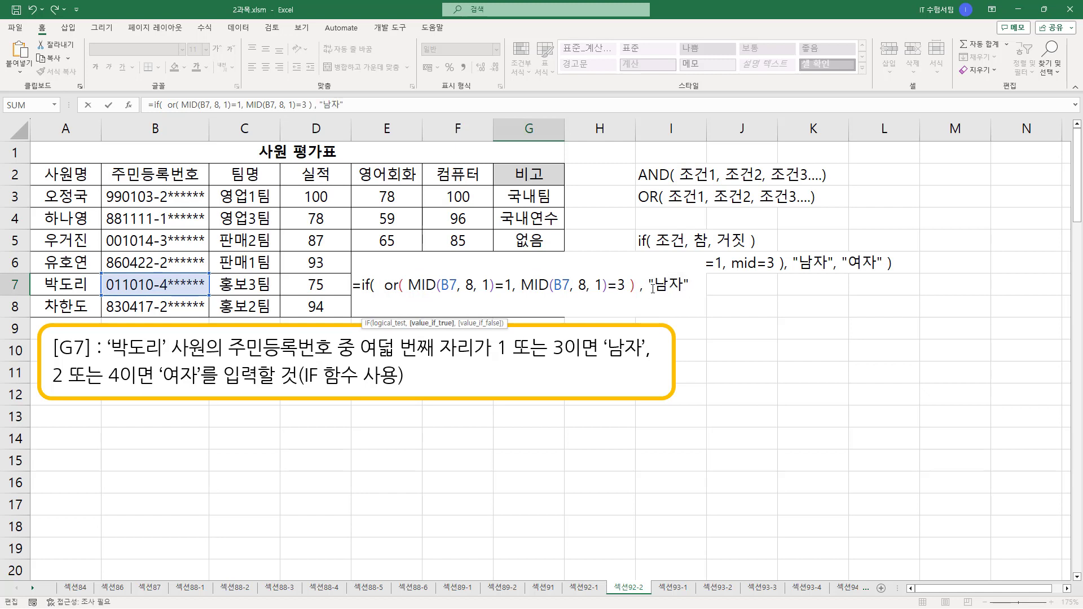
pyautogui.write(',')
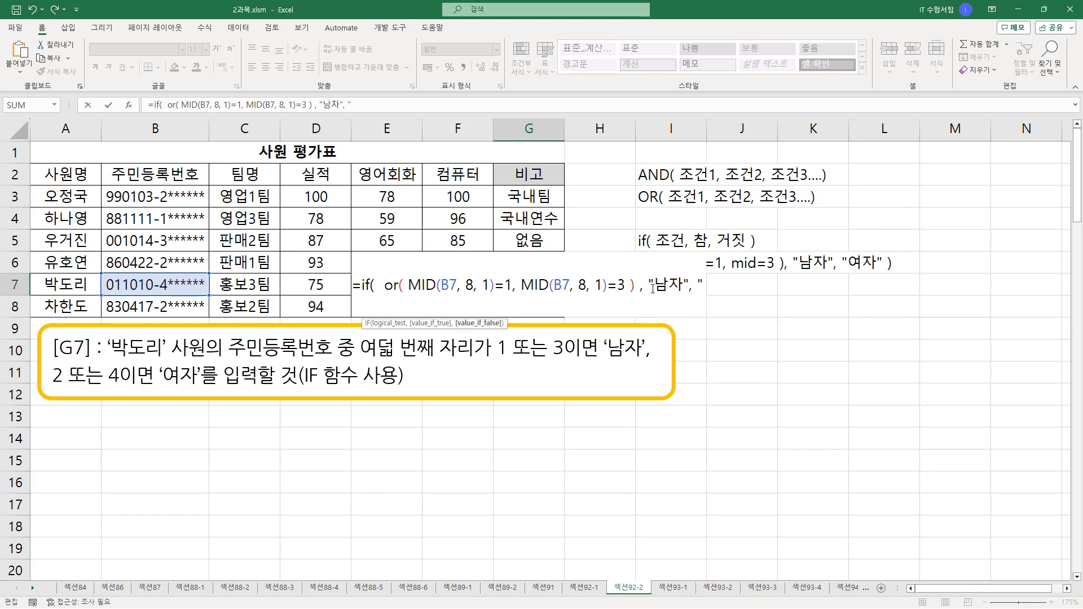
pyautogui.write(' "여자"')
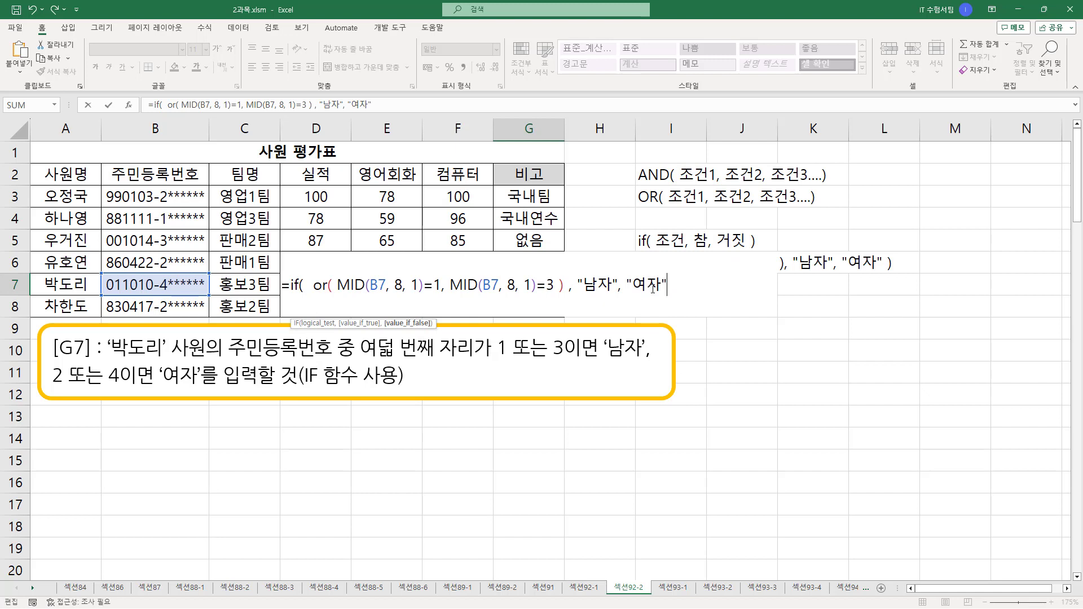
pyautogui.write(' )')
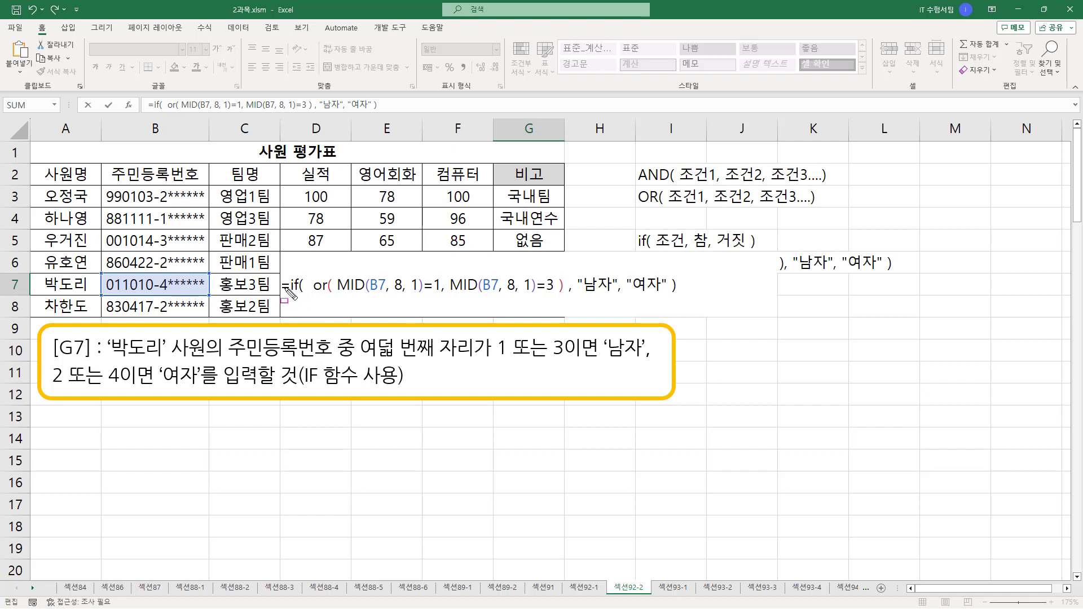
pyautogui.moveTo(312, 314)
pyautogui.mouseDown()
pyautogui.moveTo(569, 314)
pyautogui.moveTo(567, 271)
pyautogui.moveTo(605, 295)
pyautogui.moveTo(668, 295)
pyautogui.mouseUp()
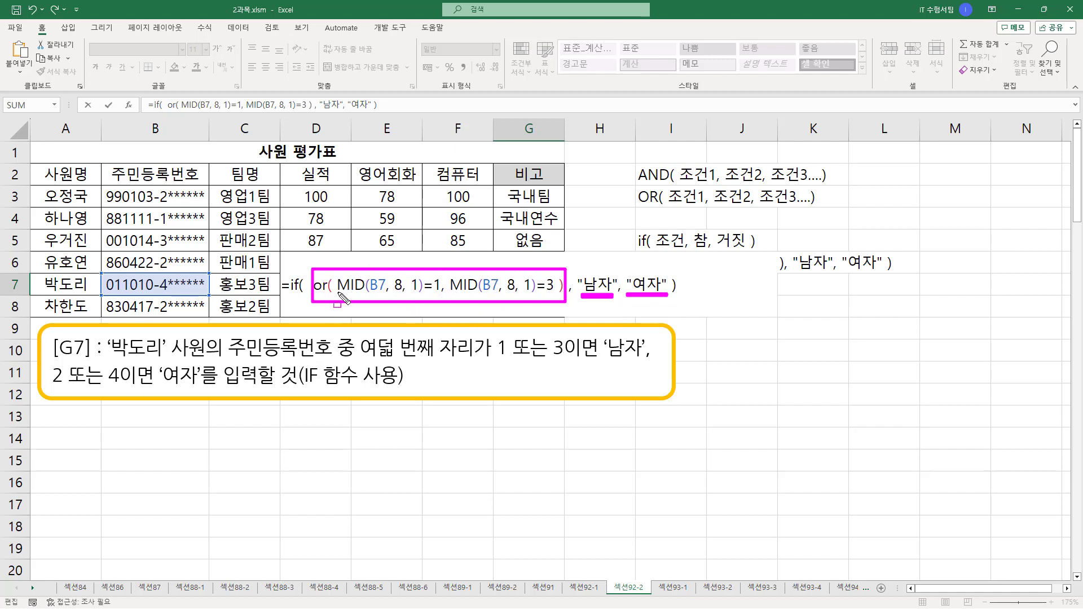
pyautogui.moveTo(337, 294); pyautogui.dragTo(551, 295)
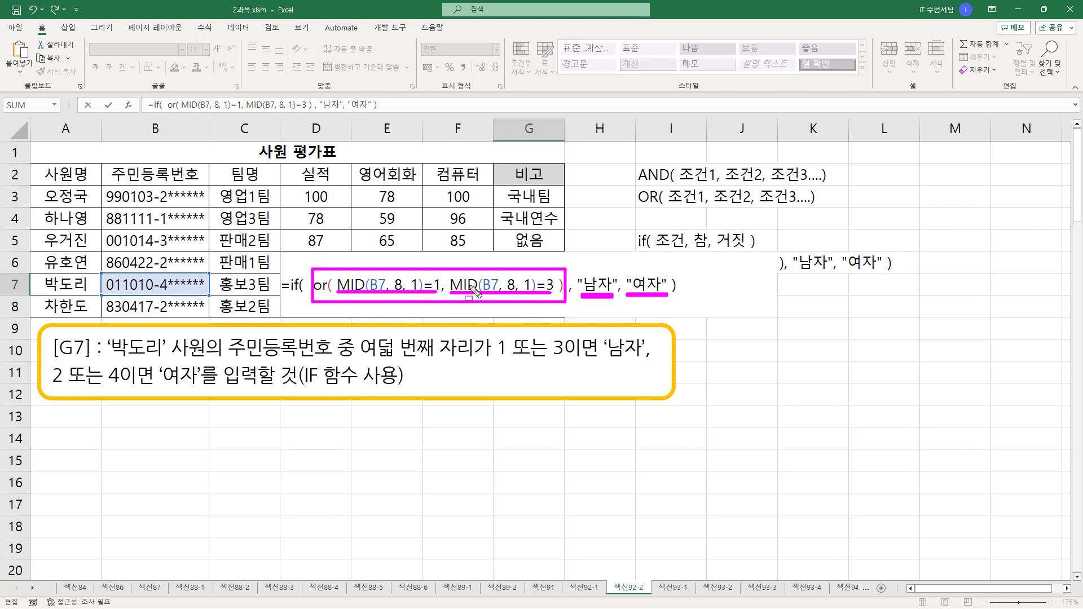
pyautogui.moveTo(632, 163)
pyautogui.mouseDown()
pyautogui.moveTo(663, 210)
pyautogui.moveTo(916, 220)
pyautogui.moveTo(830, 210)
pyautogui.mouseUp()
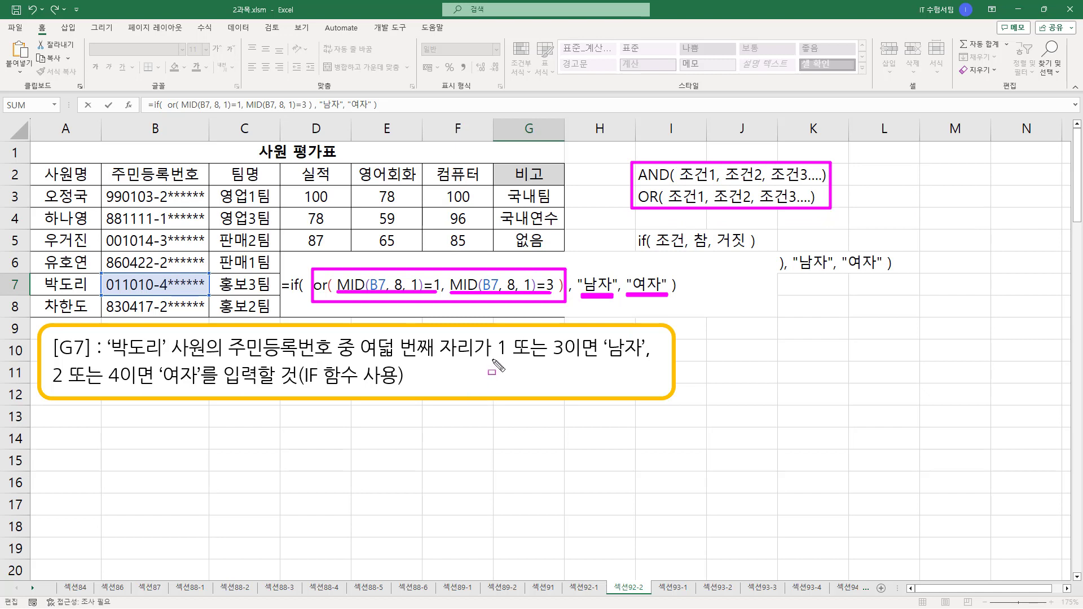
pyautogui.moveTo(492, 360); pyautogui.dragTo(577, 361)
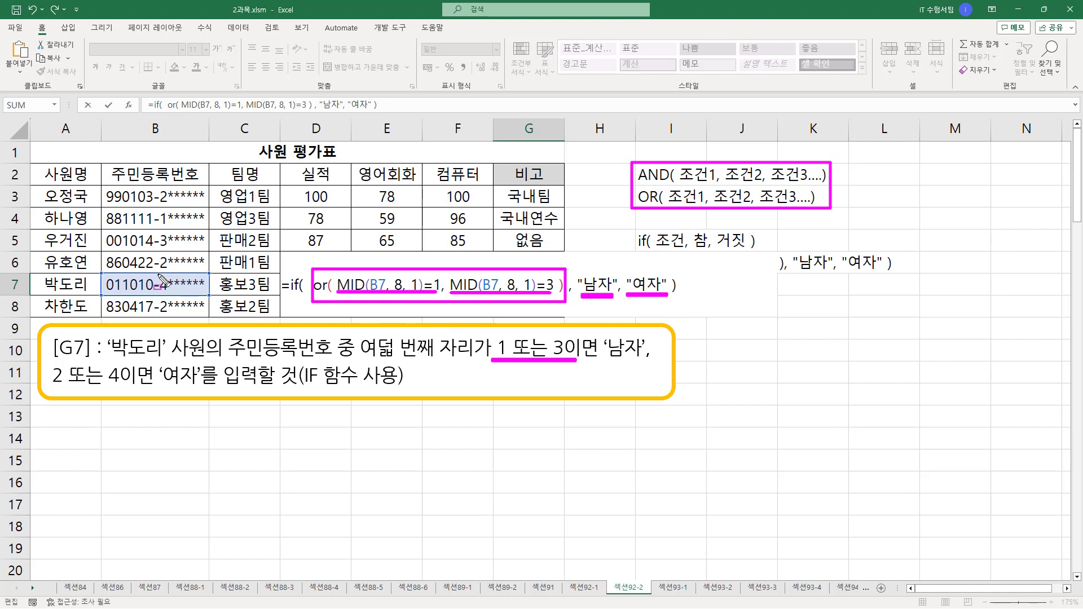
pyautogui.moveTo(160, 275); pyautogui.dragTo(170, 296)
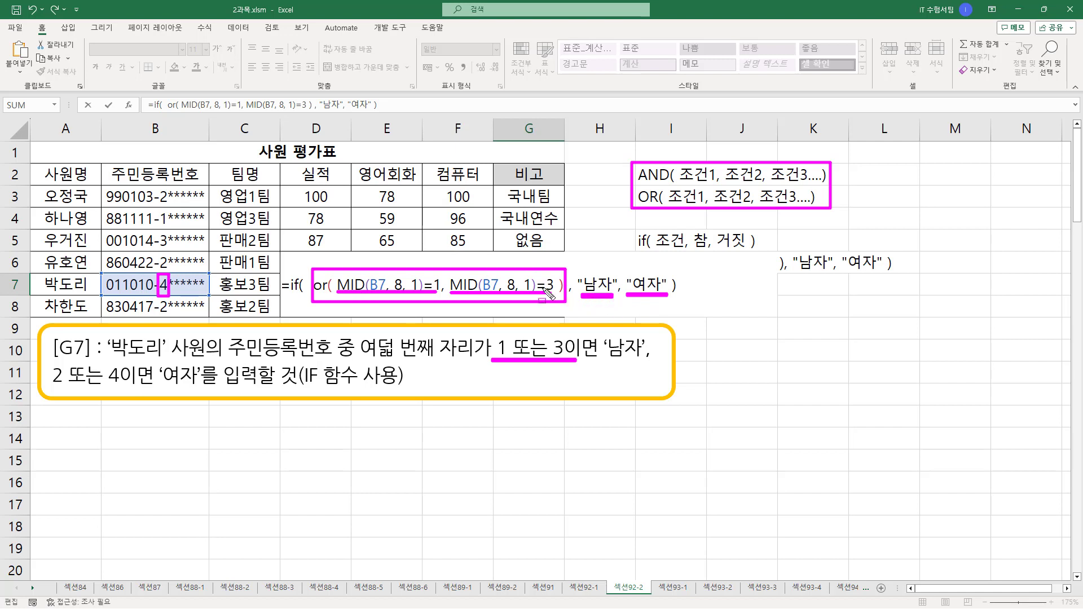
pyautogui.press('Escape')
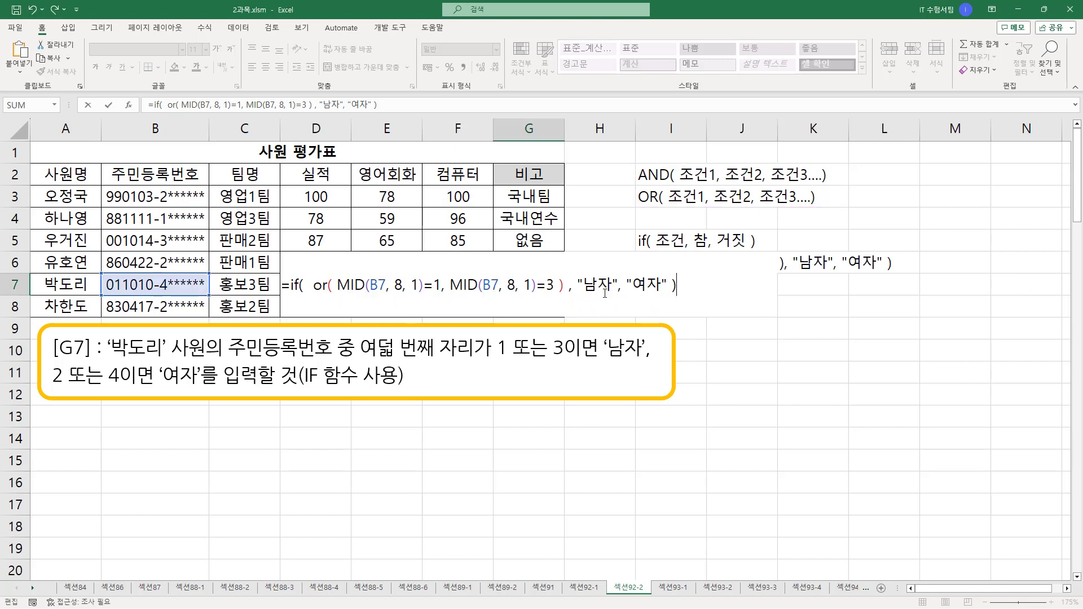
pyautogui.press('Return')
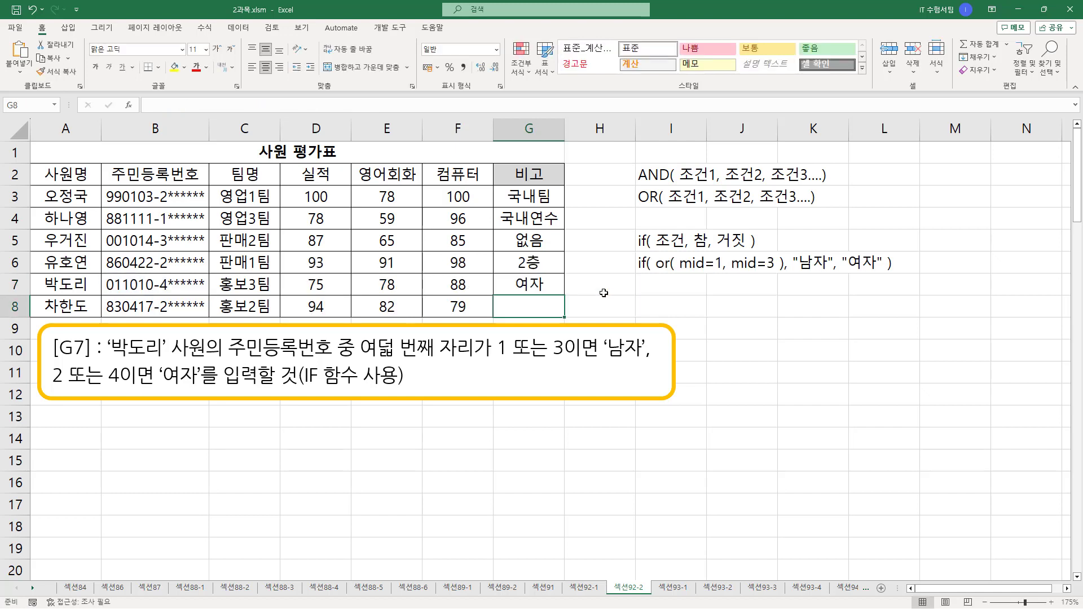
# Compare G7's result with B7's registration number, and change that number's eighth character to 1
pyautogui.click(539, 289)
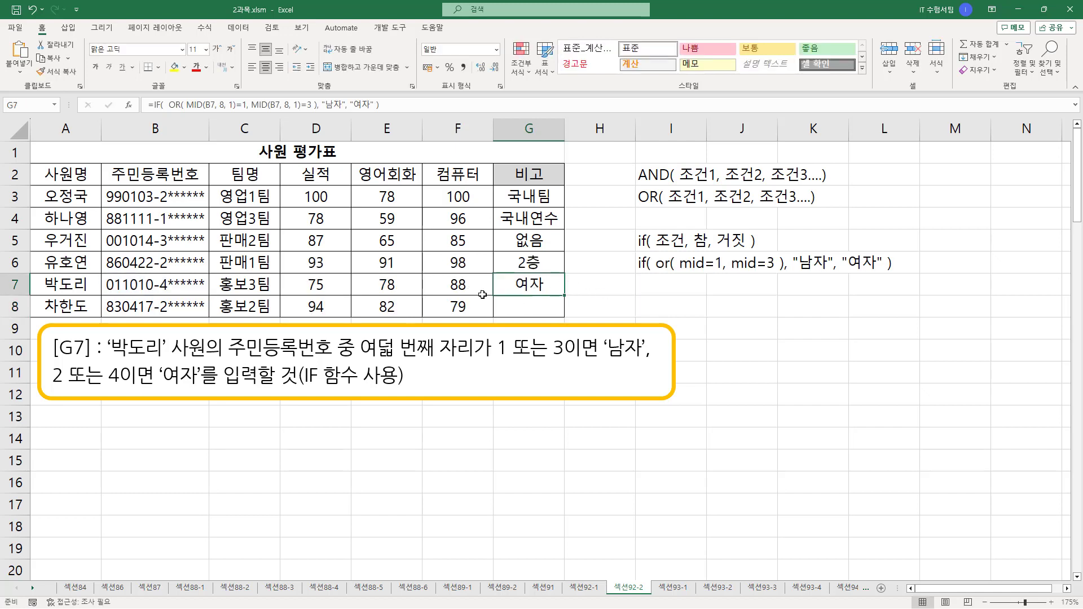
pyautogui.moveTo(156, 292)
pyautogui.mouseDown()
pyautogui.moveTo(168, 292)
pyautogui.moveTo(171, 276)
pyautogui.mouseUp()
pyautogui.moveTo(513, 293); pyautogui.dragTo(550, 293)
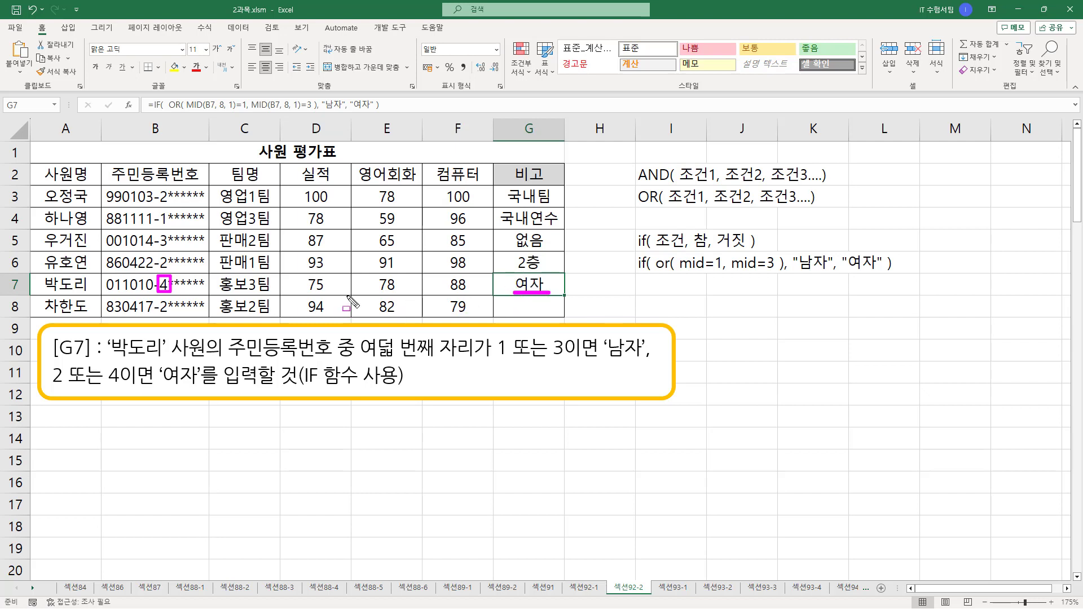
pyautogui.press('Escape')
pyautogui.click(165, 290)
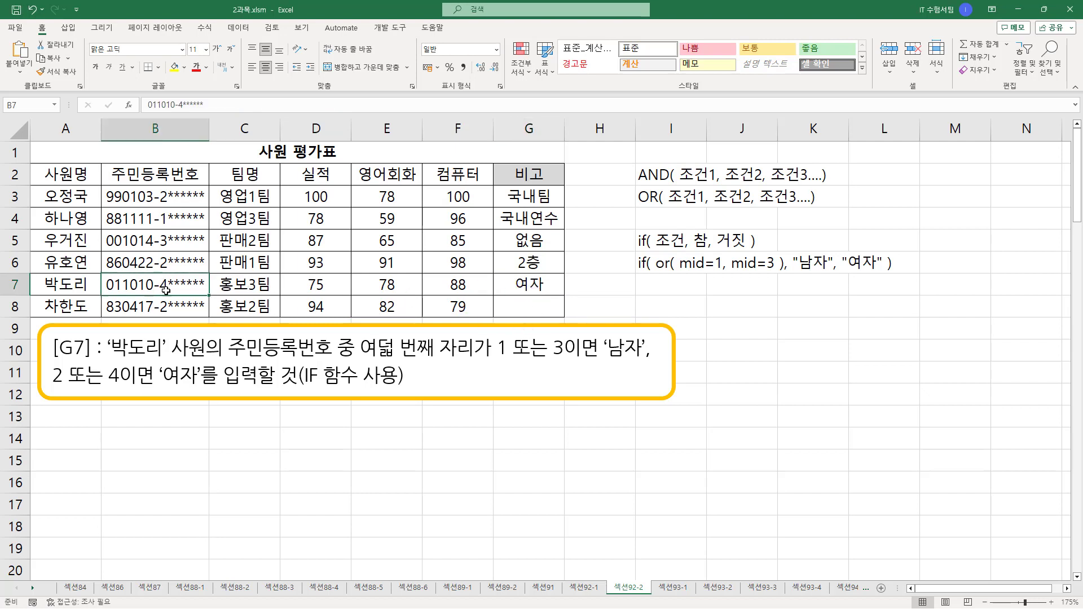
pyautogui.doubleClick(165, 286)
pyautogui.press('BackSpace')
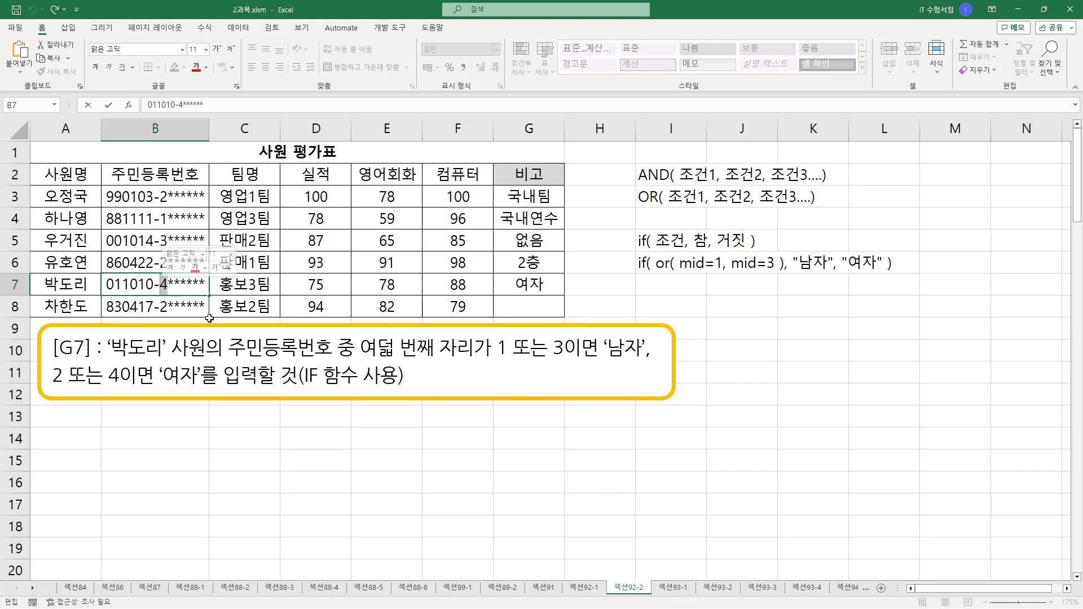
pyautogui.write('1')
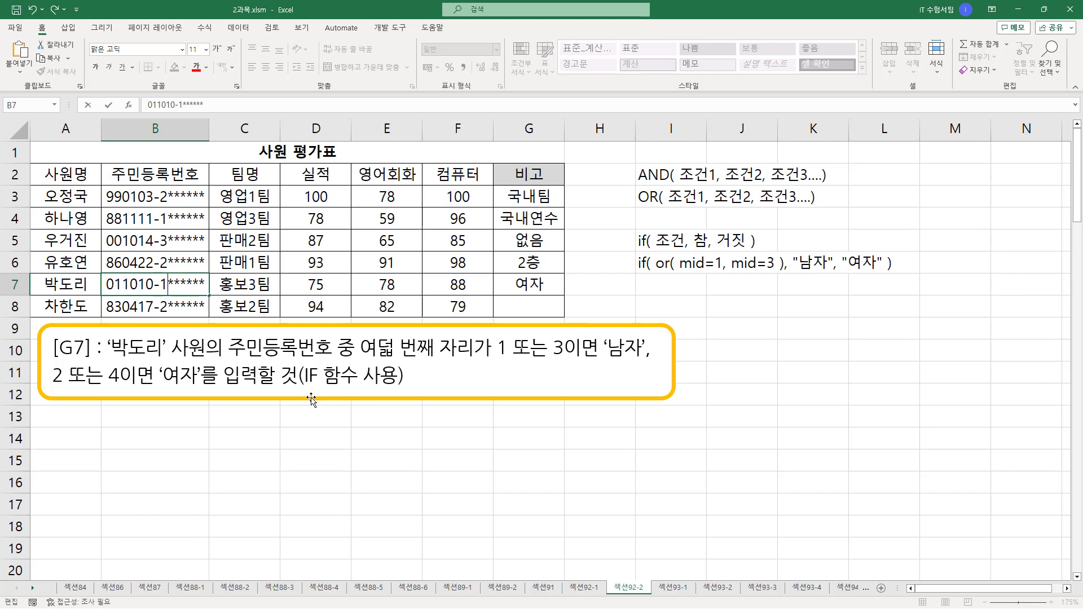
pyautogui.press('Return')
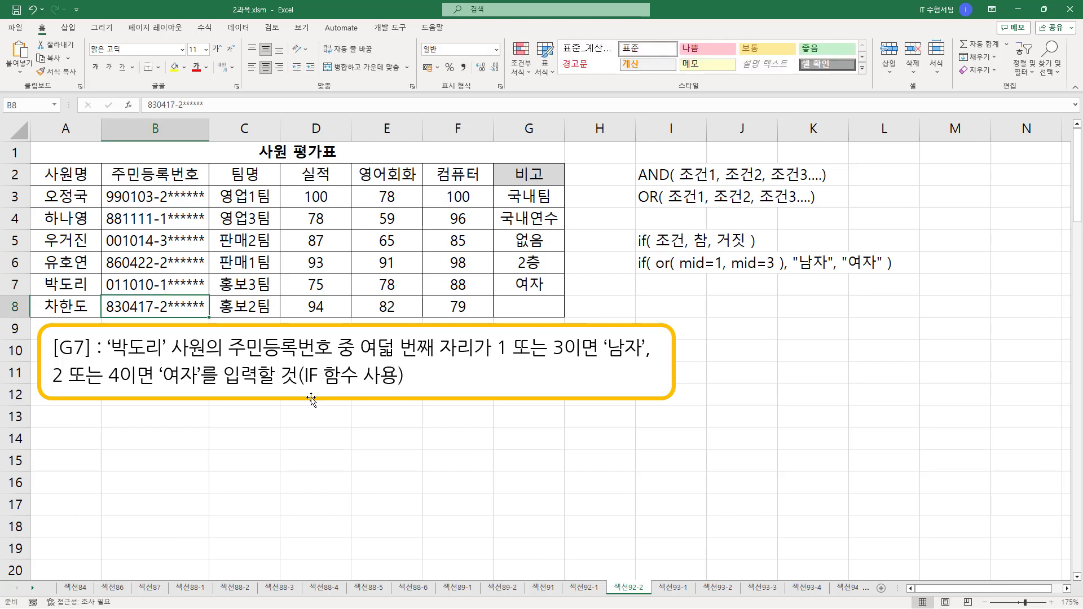
# Change the eighth character of B7's registration number to 3 and compare it with G7's result
pyautogui.doubleClick(172, 282)
pyautogui.moveTo(165, 283); pyautogui.dragTo(156, 284)
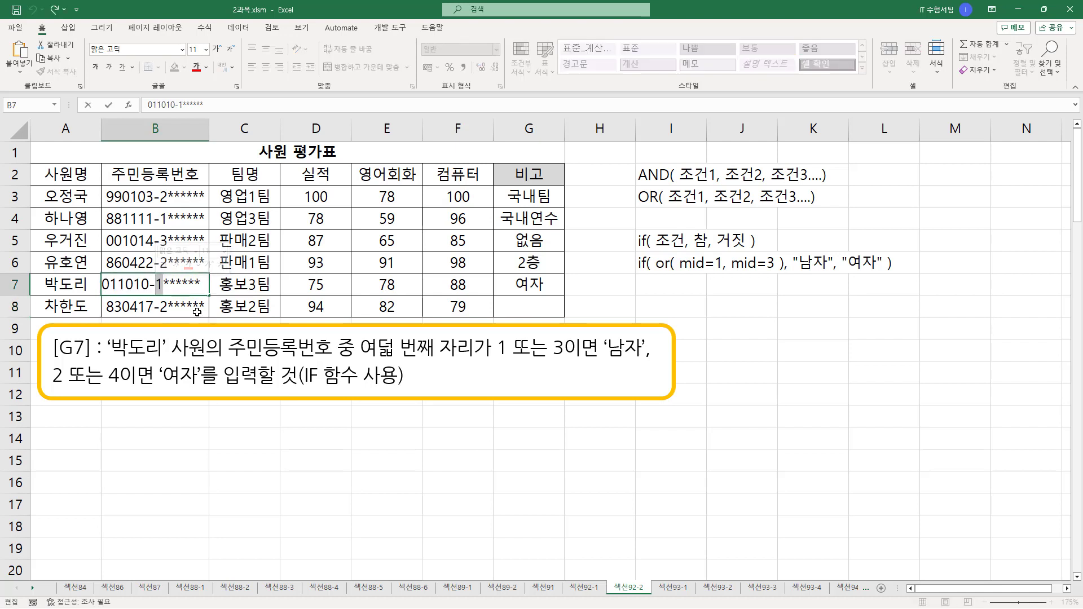
pyautogui.write('3')
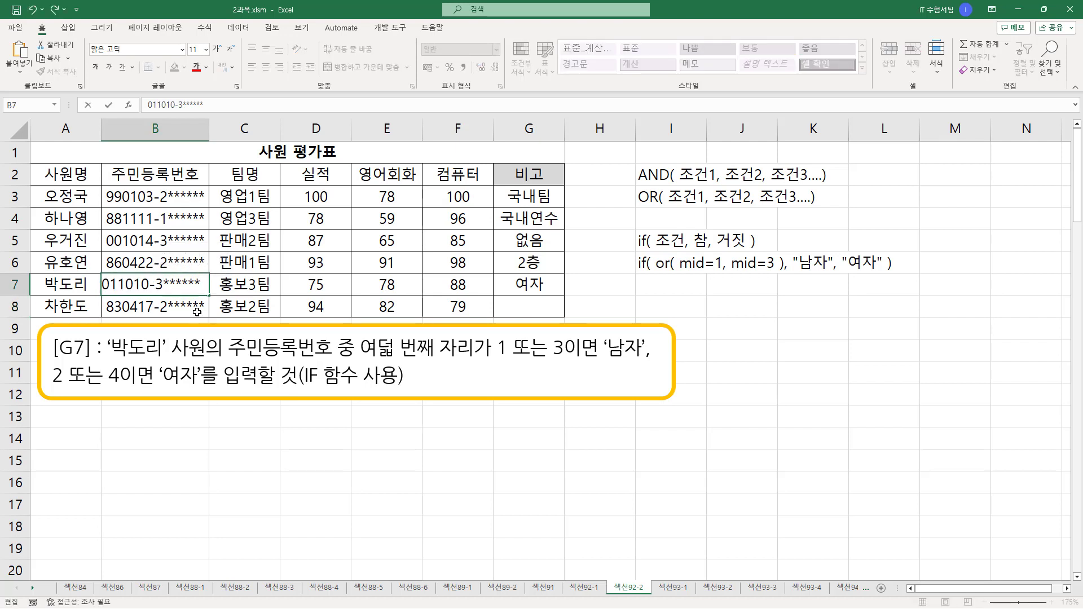
pyautogui.press('Return')
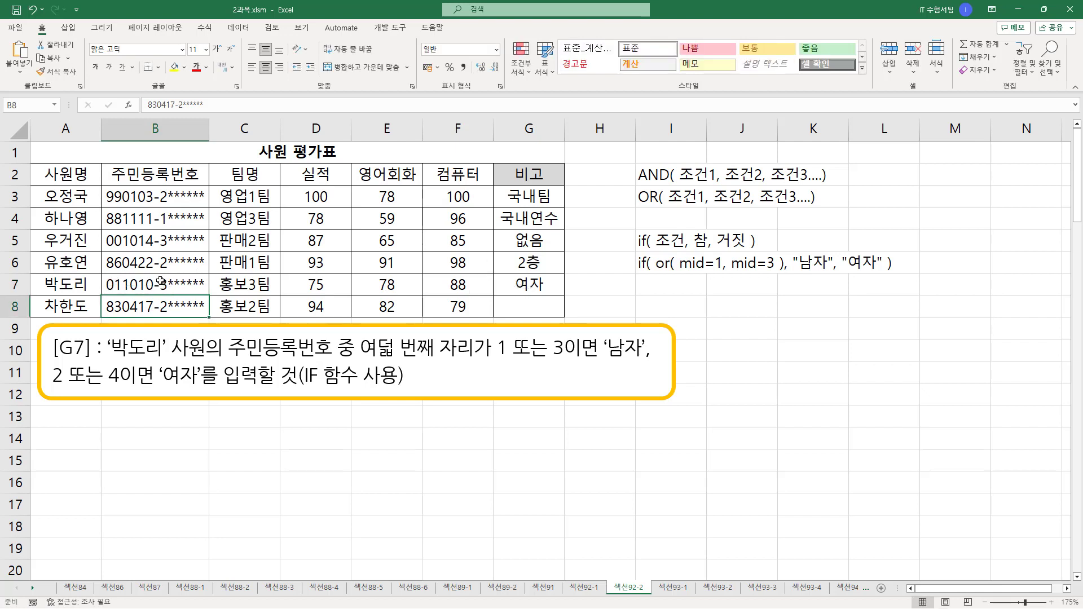
pyautogui.hotkey('ctrl', 'shift', 'd')
pyautogui.moveTo(158, 274); pyautogui.dragTo(169, 294)
pyautogui.moveTo(511, 294); pyautogui.dragTo(547, 294)
pyautogui.press('Escape')
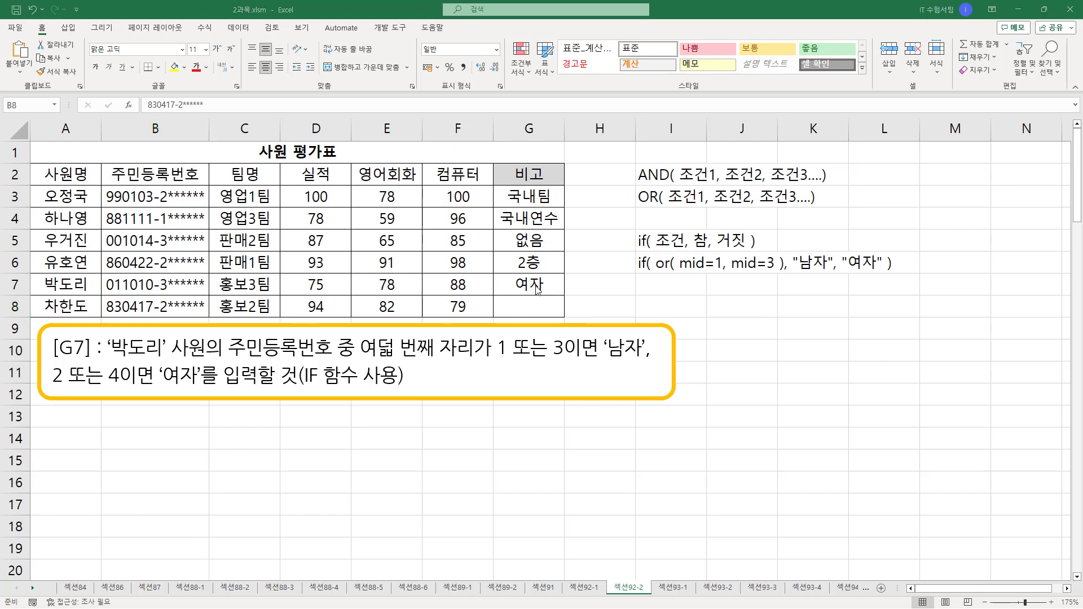
# Open G7's formula for editing and examine its two MID conditions against the eighth character of B7
pyautogui.click(533, 284)
pyautogui.doubleClick(533, 283)
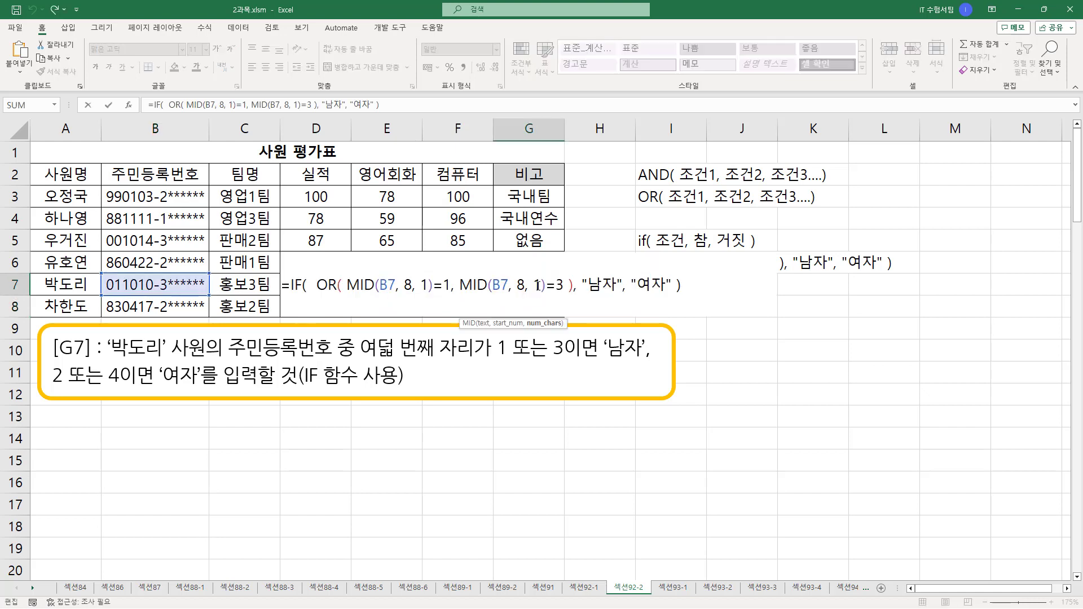
pyautogui.click(696, 289)
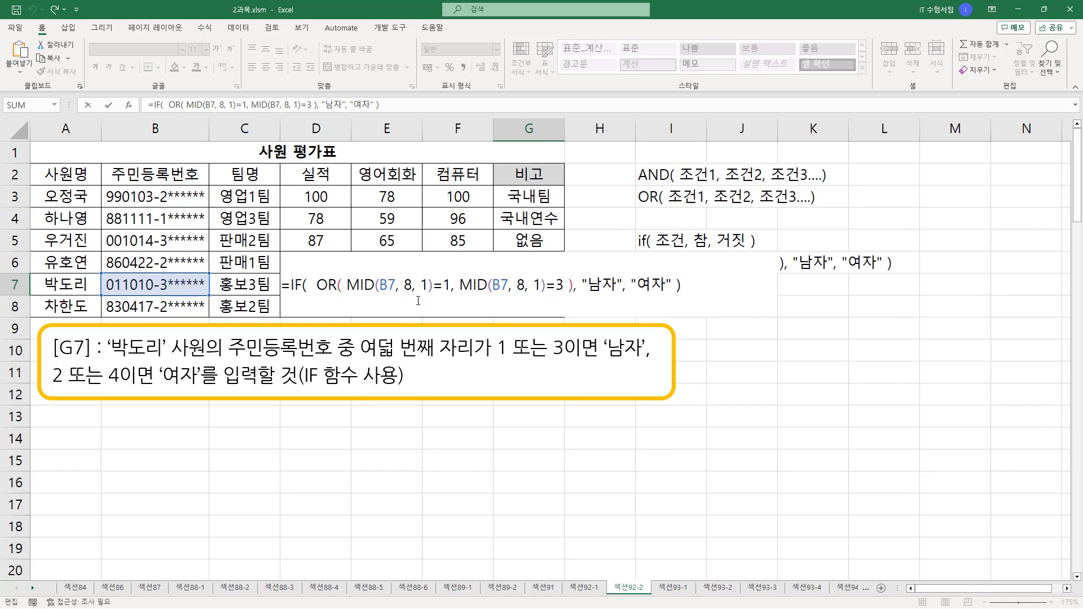
pyautogui.moveTo(345, 294); pyautogui.dragTo(568, 294)
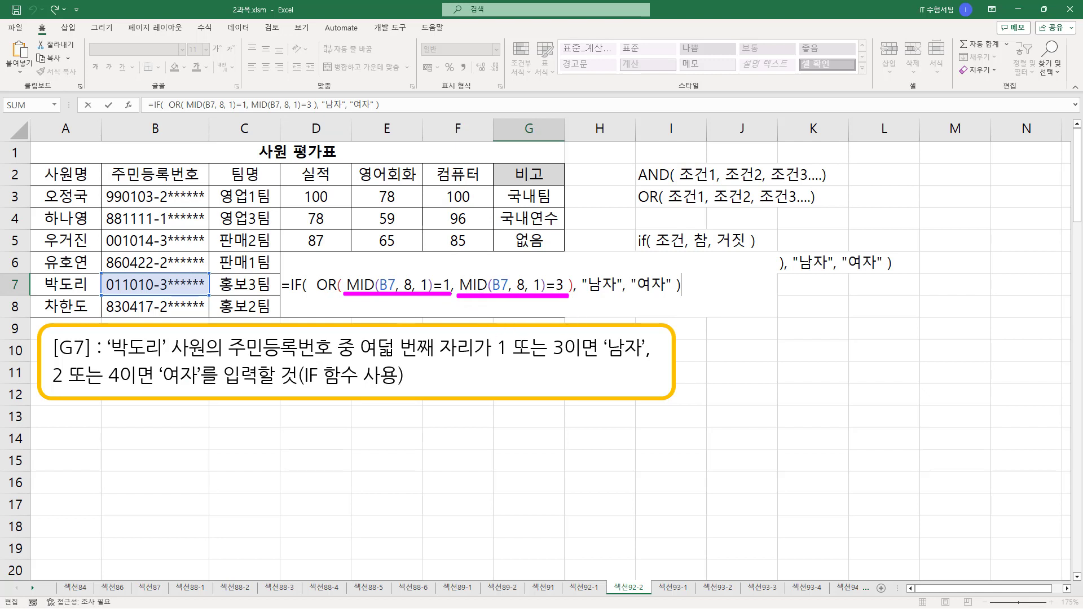
pyautogui.moveTo(362, 271); pyautogui.dragTo(378, 261)
pyautogui.moveTo(478, 269); pyautogui.dragTo(495, 259)
pyautogui.moveTo(473, 319); pyautogui.dragTo(482, 317)
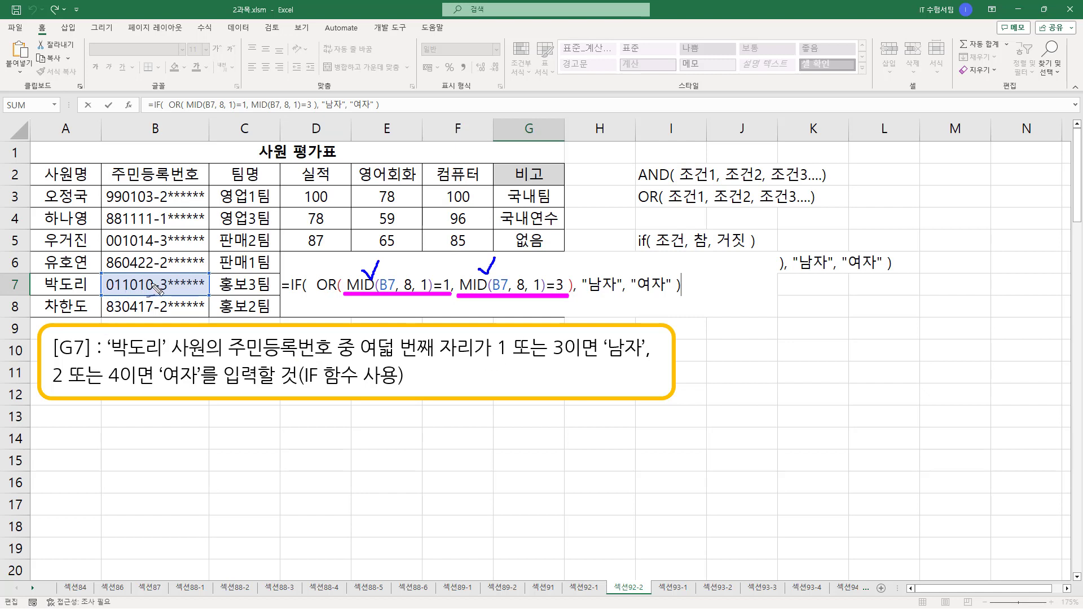
pyautogui.moveTo(158, 292); pyautogui.dragTo(168, 292)
pyautogui.moveTo(160, 273); pyautogui.dragTo(167, 270)
pyautogui.moveTo(430, 271); pyautogui.dragTo(451, 299)
pyautogui.moveTo(545, 271); pyautogui.dragTo(566, 299)
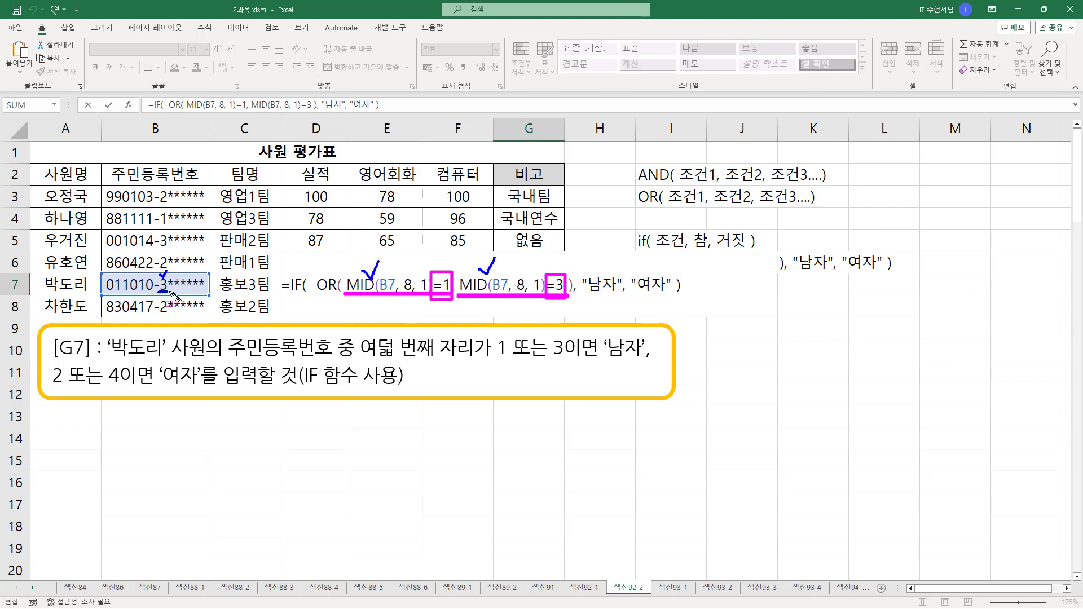
pyautogui.moveTo(635, 294); pyautogui.dragTo(672, 293)
pyautogui.press('Escape')
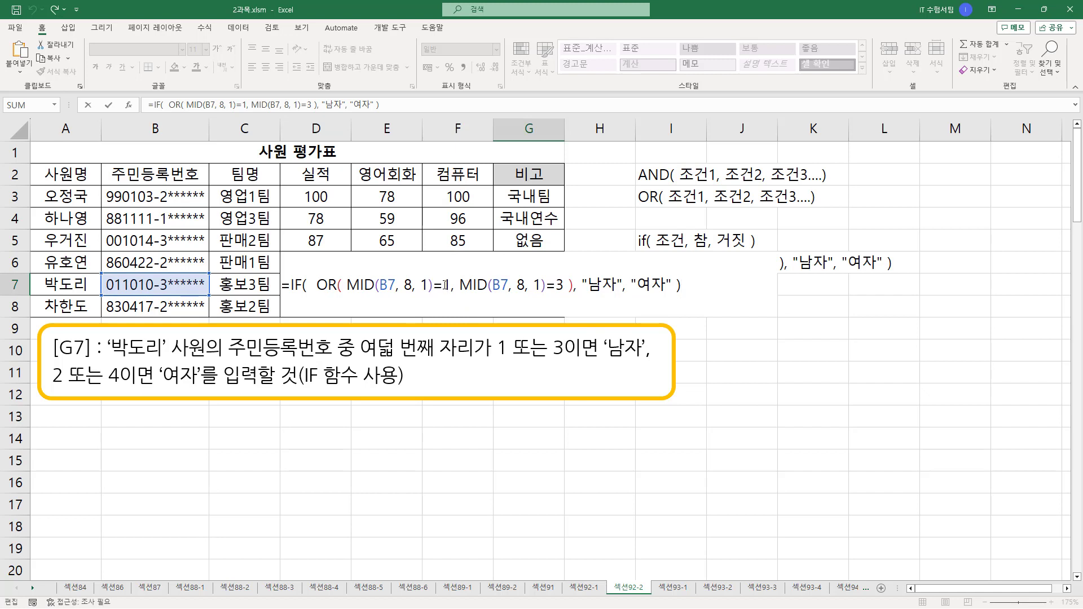
pyautogui.click(445, 285)
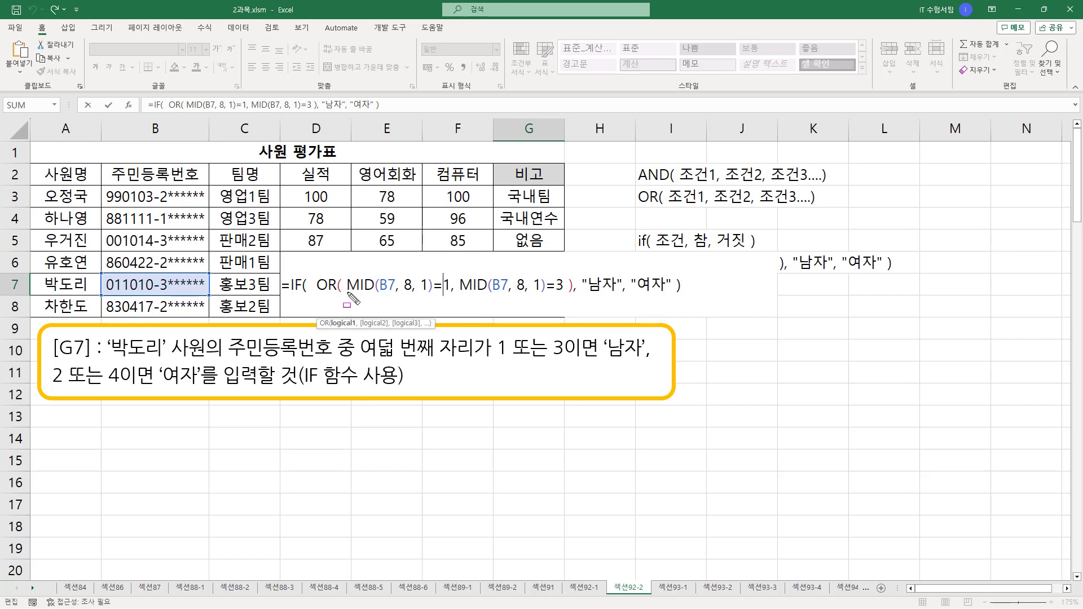
pyautogui.moveTo(348, 293); pyautogui.dragTo(543, 293)
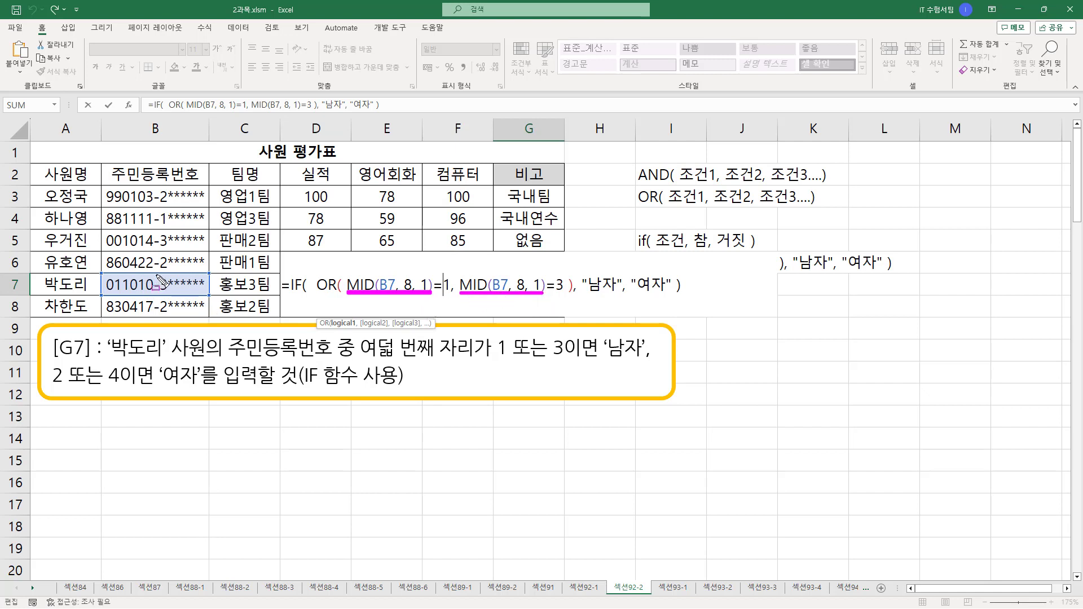
pyautogui.moveTo(161, 277); pyautogui.dragTo(172, 295)
pyautogui.press('Escape')
# Turn the number compared in the first MID condition of G7's formula into the text "1"
pyautogui.click(444, 287)
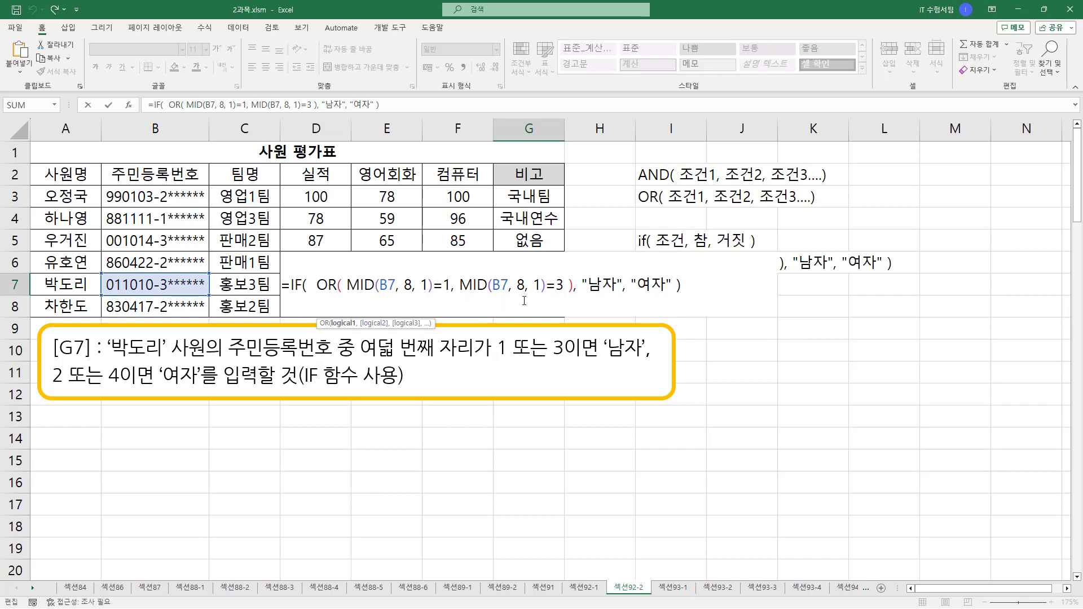
pyautogui.write('"1')
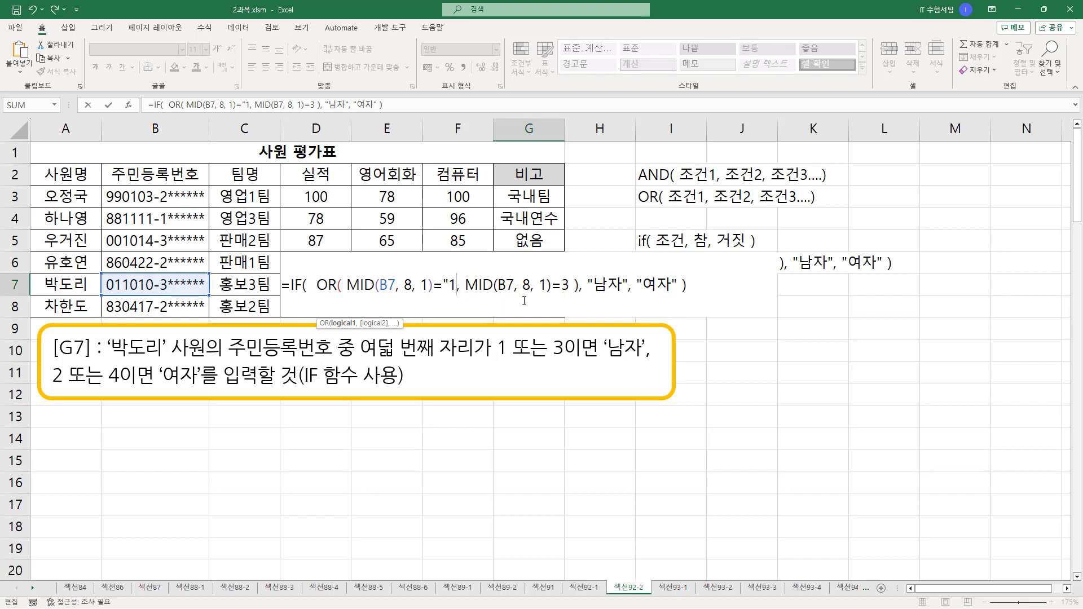
pyautogui.write('"')
# Turn the number compared in G7's second MID condition into the text "3" and enter the corrected formula
pyautogui.press('Right')
pyautogui.press('Right')
pyautogui.press('Right')
pyautogui.press('Right')
pyautogui.press('Right')
pyautogui.press('Right')
pyautogui.press('Right')
pyautogui.press('Right')
pyautogui.press('Right')
pyautogui.press('Right')
pyautogui.press('Right')
pyautogui.press('Right')
pyautogui.press('Right')
pyautogui.press('Right')
pyautogui.press('Right')
pyautogui.press('Right')
pyautogui.press('Right')
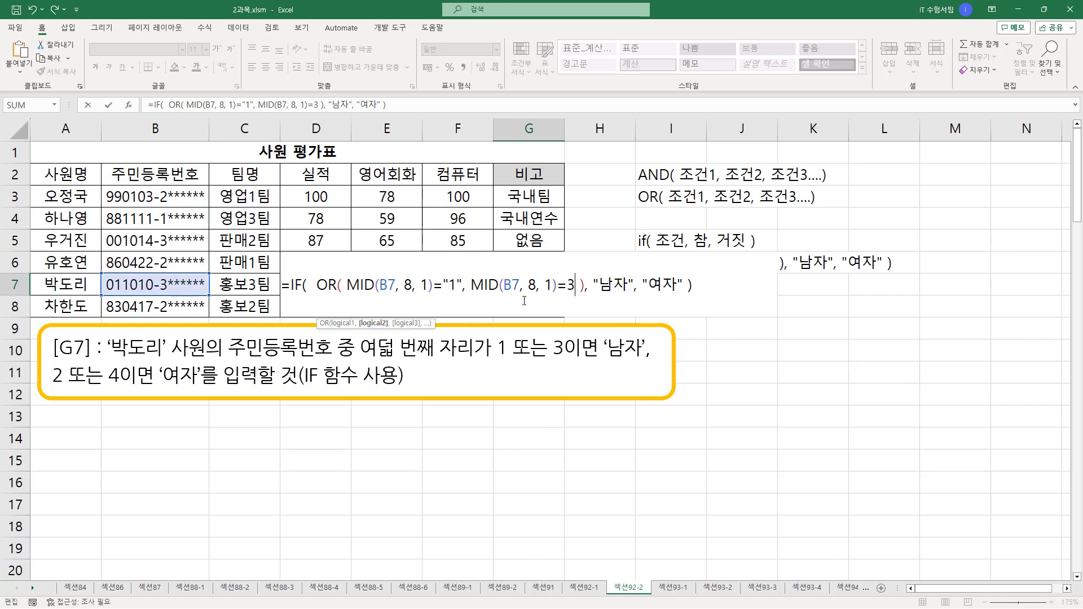
pyautogui.write('"1')
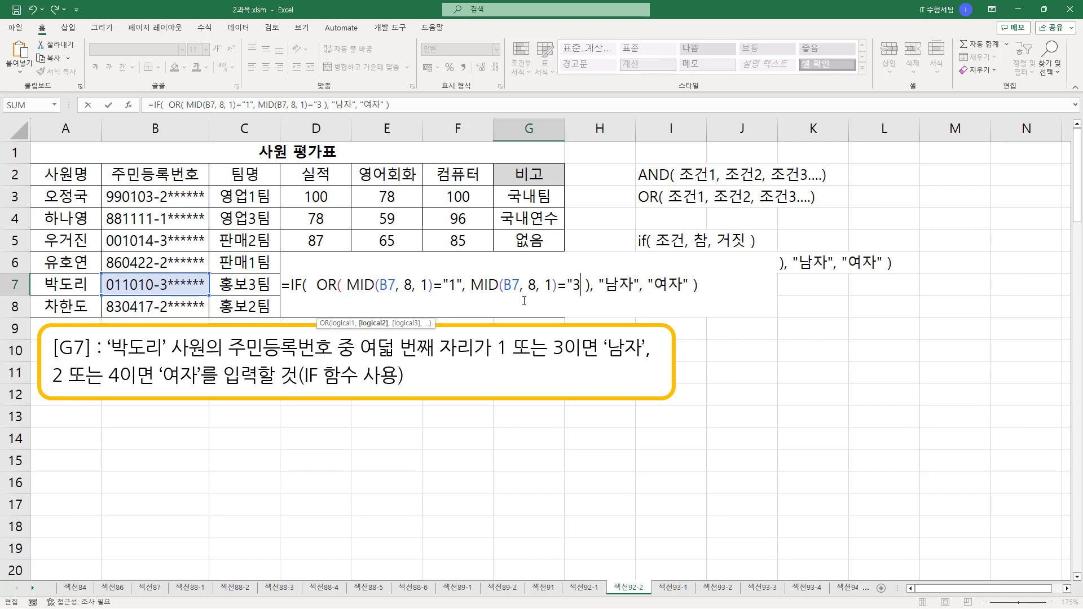
pyautogui.write('"')
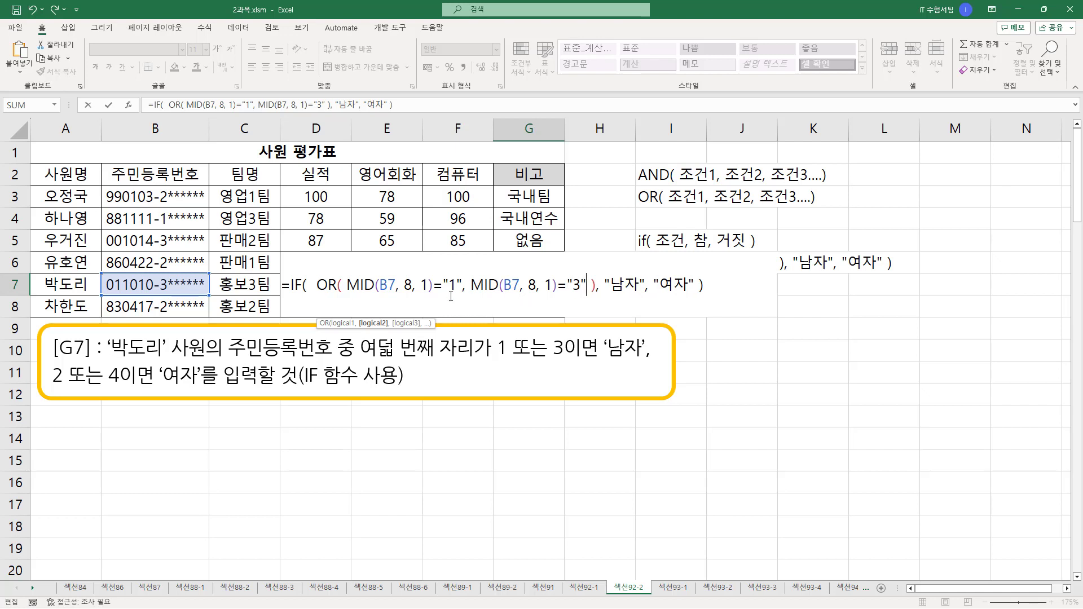
pyautogui.moveTo(432, 294); pyautogui.dragTo(456, 294)
pyautogui.moveTo(559, 294); pyautogui.dragTo(585, 295)
pyautogui.moveTo(158, 273); pyautogui.dragTo(170, 297)
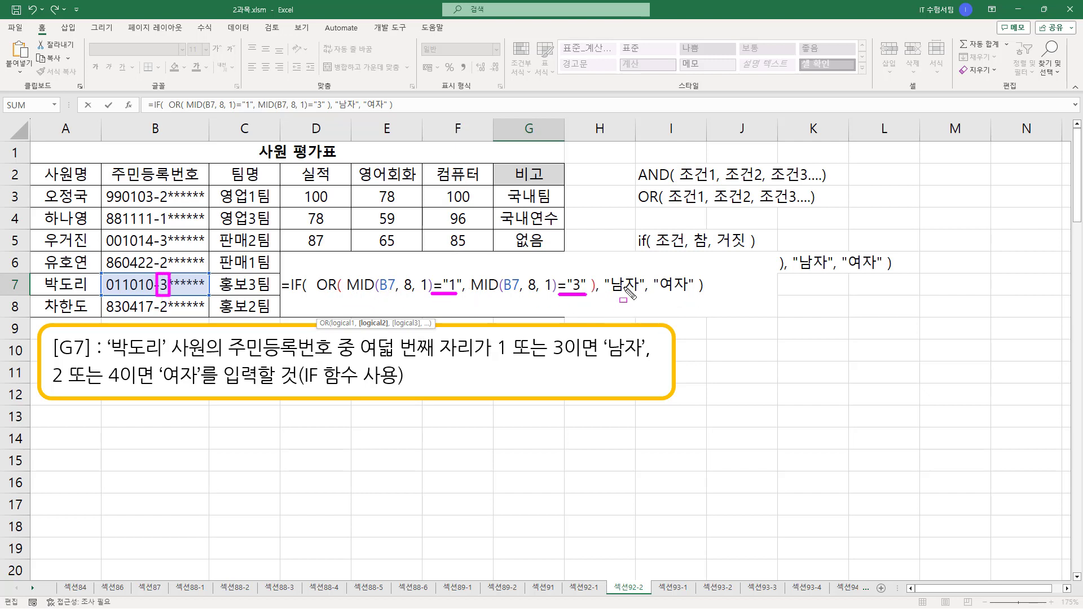
pyautogui.press('Escape')
pyautogui.press('Return')
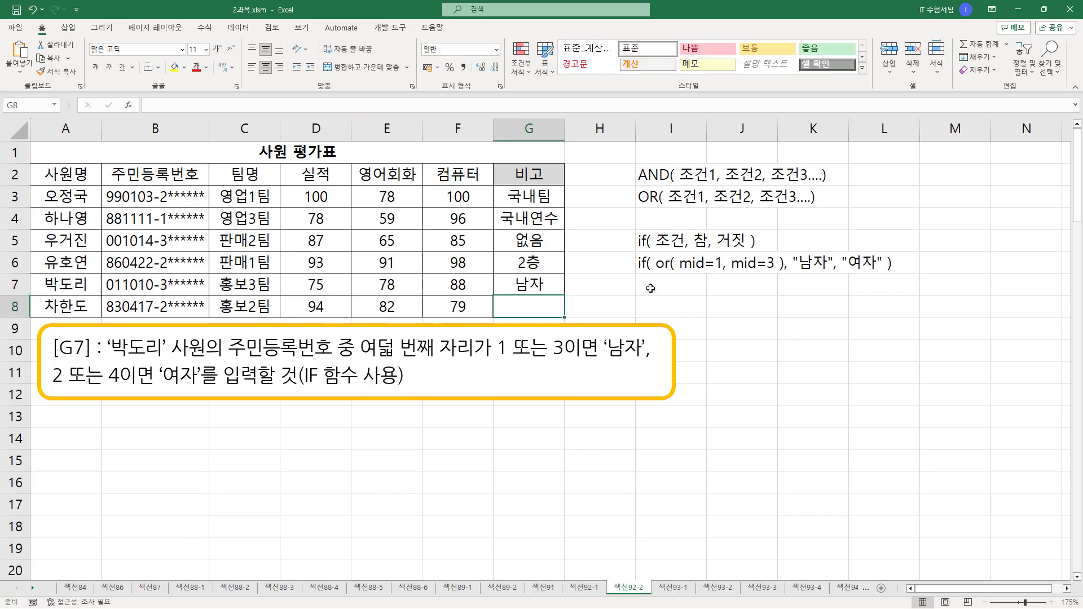
# Check G7's recalculated result, and change the eighth character of B7's registration number to 2
pyautogui.hotkey('ctrl', '2')
pyautogui.moveTo(511, 294); pyautogui.dragTo(551, 294)
pyautogui.press('Escape')
pyautogui.doubleClick(163, 287)
pyautogui.moveTo(161, 287); pyautogui.dragTo(173, 286)
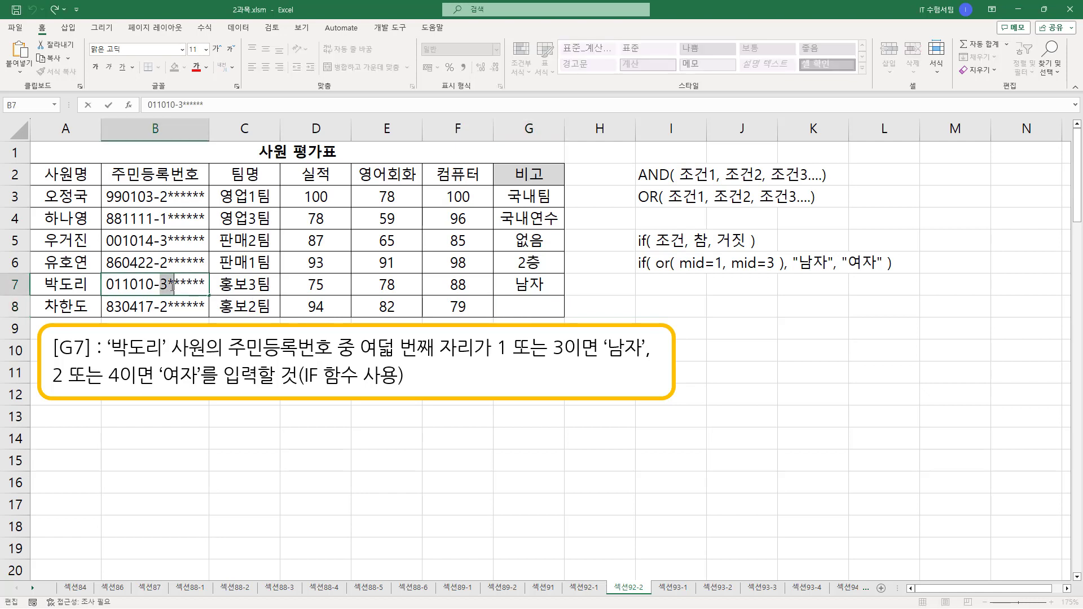
pyautogui.write('2')
pyautogui.press('Return')
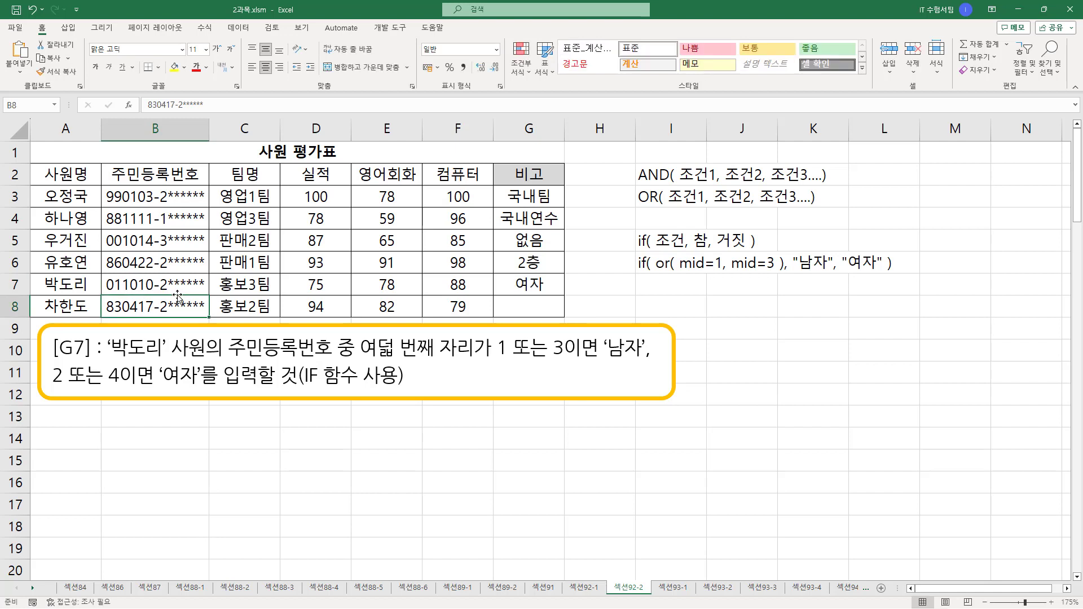
# Test G7's corrected formula by changing the eighth character of B7's registration number to 1
pyautogui.doubleClick(162, 287)
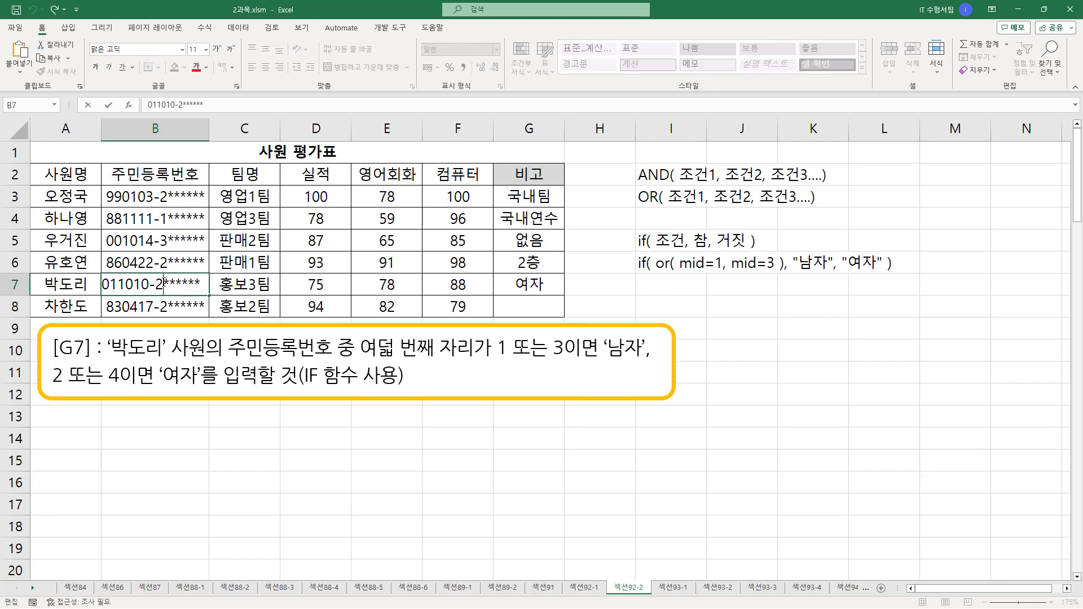
pyautogui.moveTo(163, 286); pyautogui.dragTo(156, 285)
pyautogui.write('1')
pyautogui.press('Return')
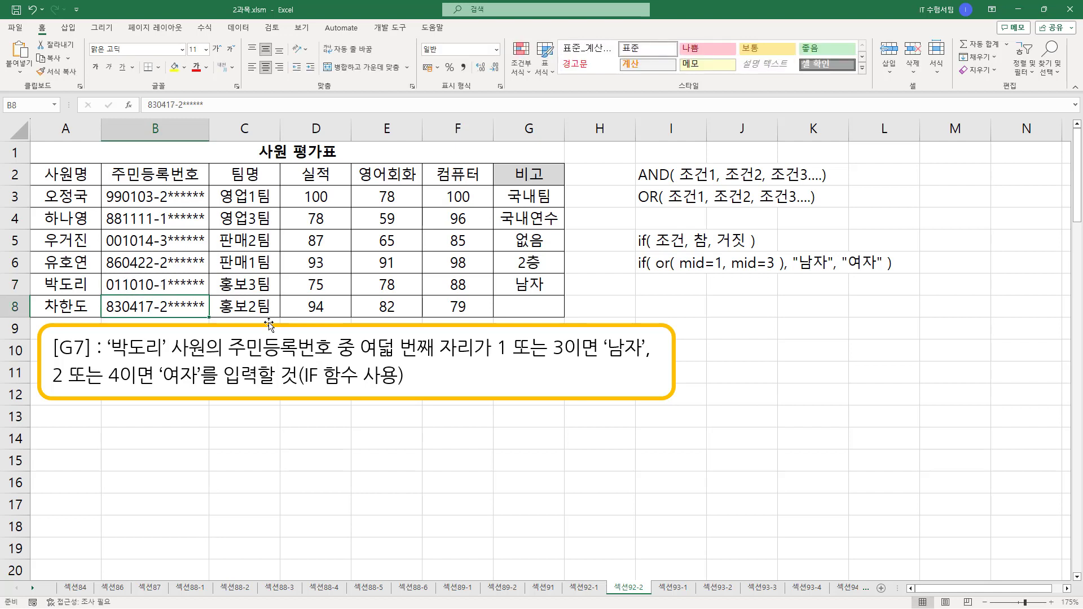
# Set the eighth character of B7's registration number back to 4
pyautogui.doubleClick(161, 284)
pyautogui.moveTo(163, 284); pyautogui.dragTo(156, 285)
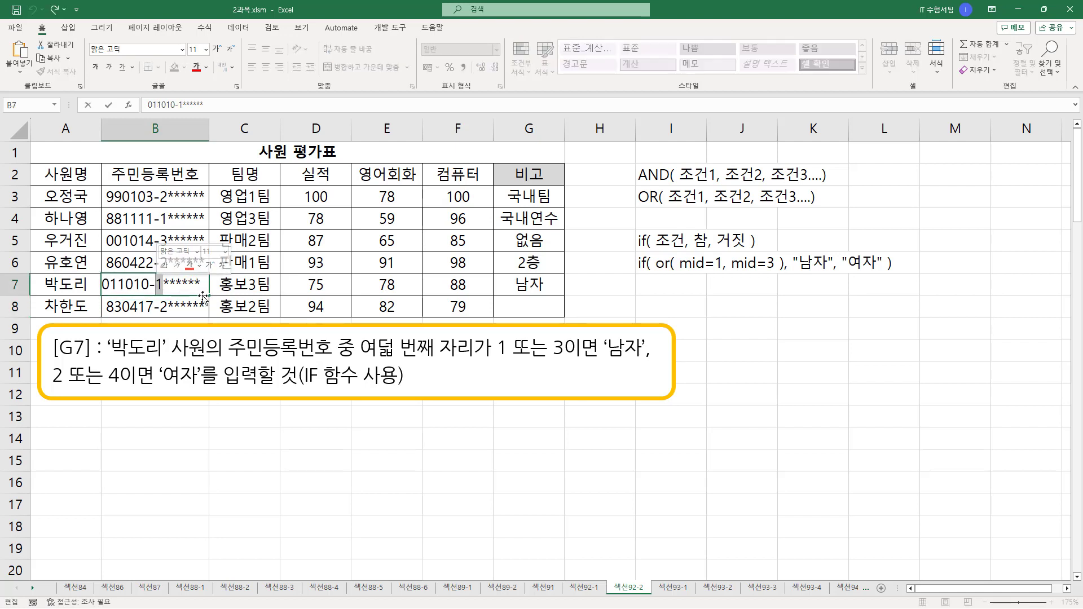
pyautogui.write('4')
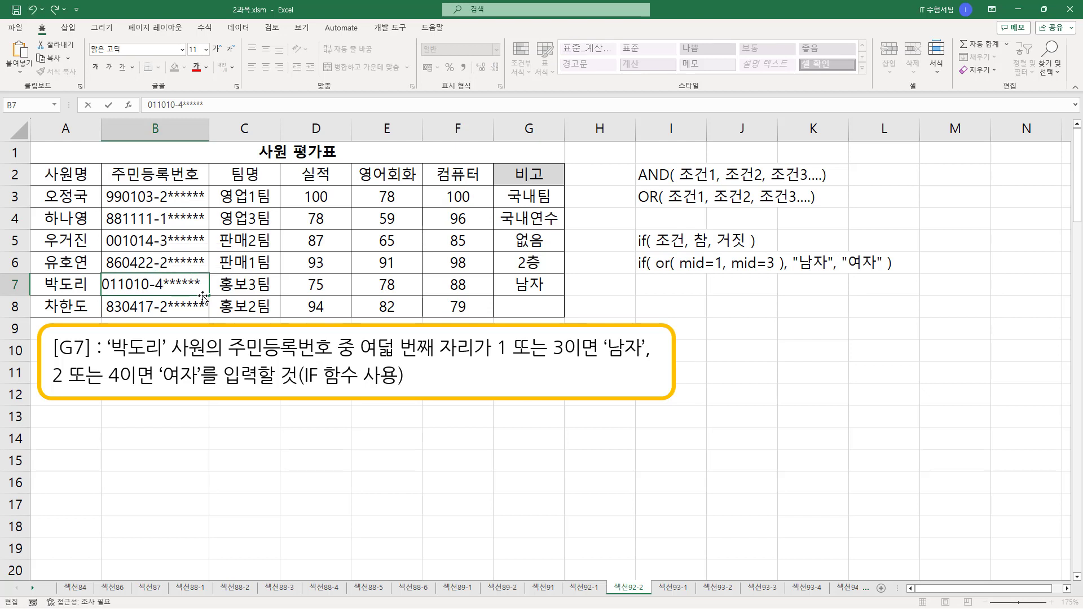
pyautogui.press('Return')
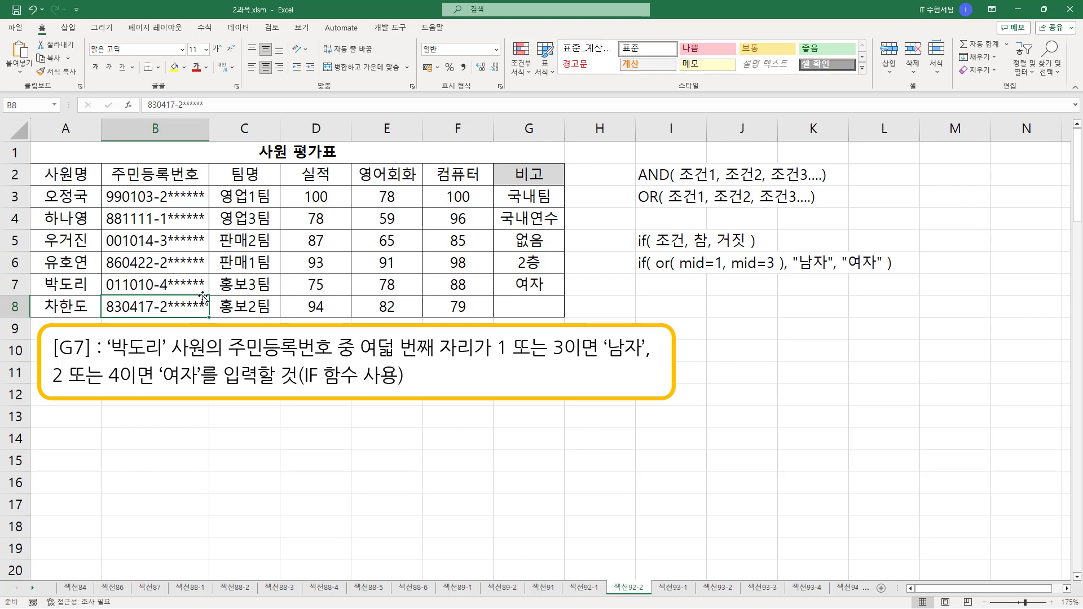
# Copy G7's complete formula into B14 as plain text, starting with an apostrophe so it is not calculated
pyautogui.click(528, 291)
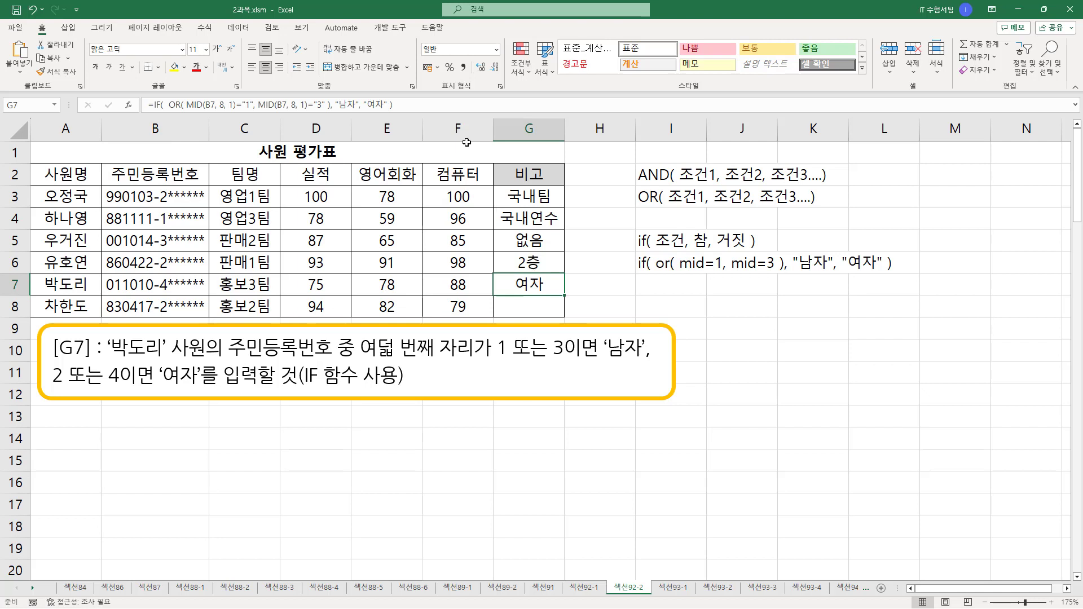
pyautogui.click(140, 440)
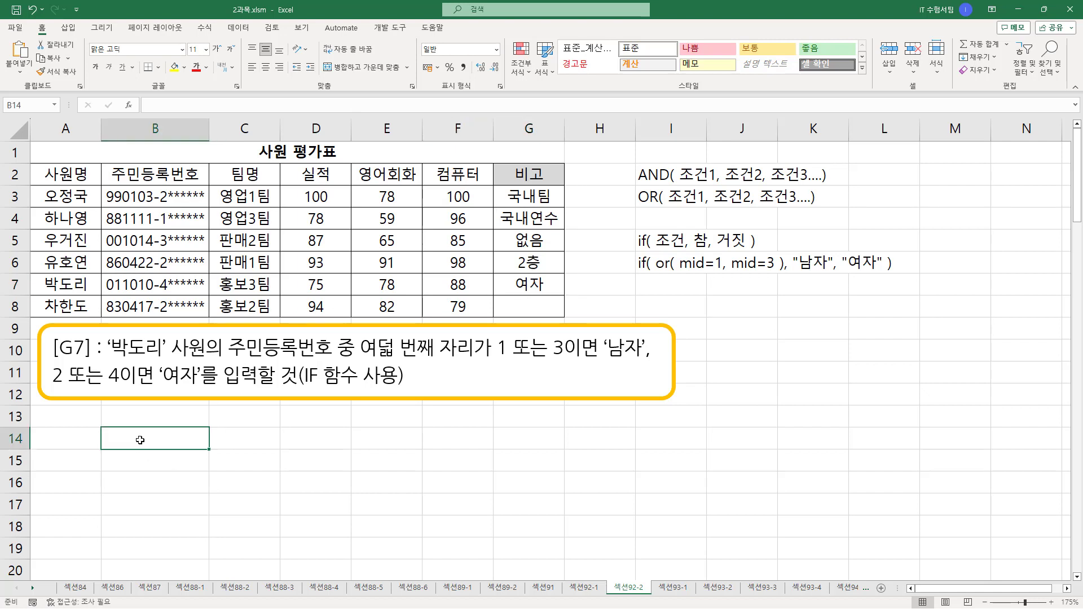
pyautogui.write("'")
pyautogui.write('=IF( OR( MID(B7, 8, 1)="1", MID(B7, 8, 1)="3" ), "남자", "여자" )')
pyautogui.press('Return')
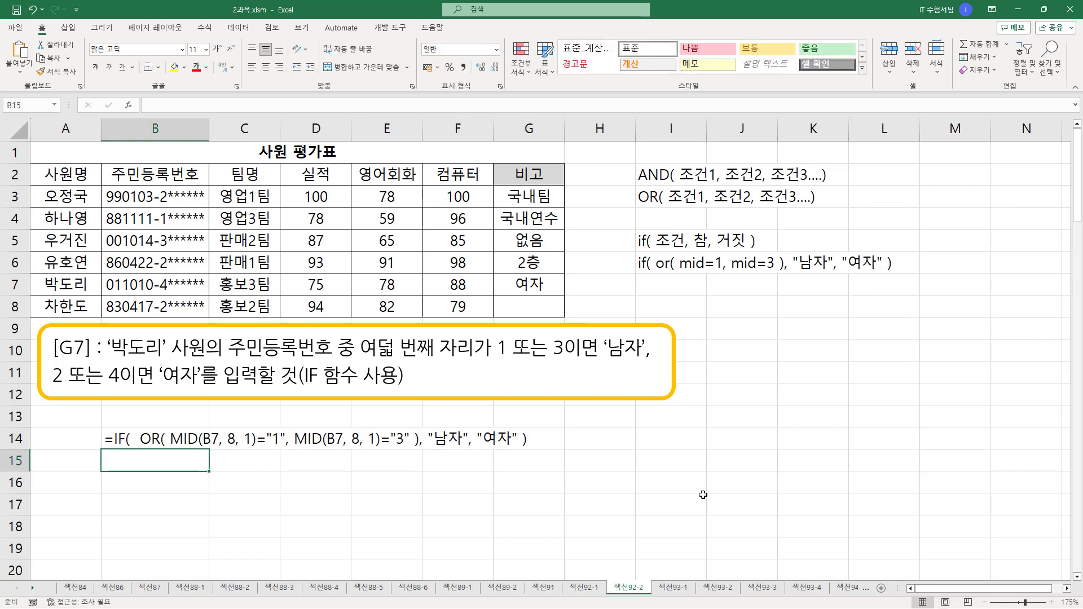
# Examine B14's formula text against the G7 task: the OR condition, both MID tests and the two result values
pyautogui.click(756, 460)
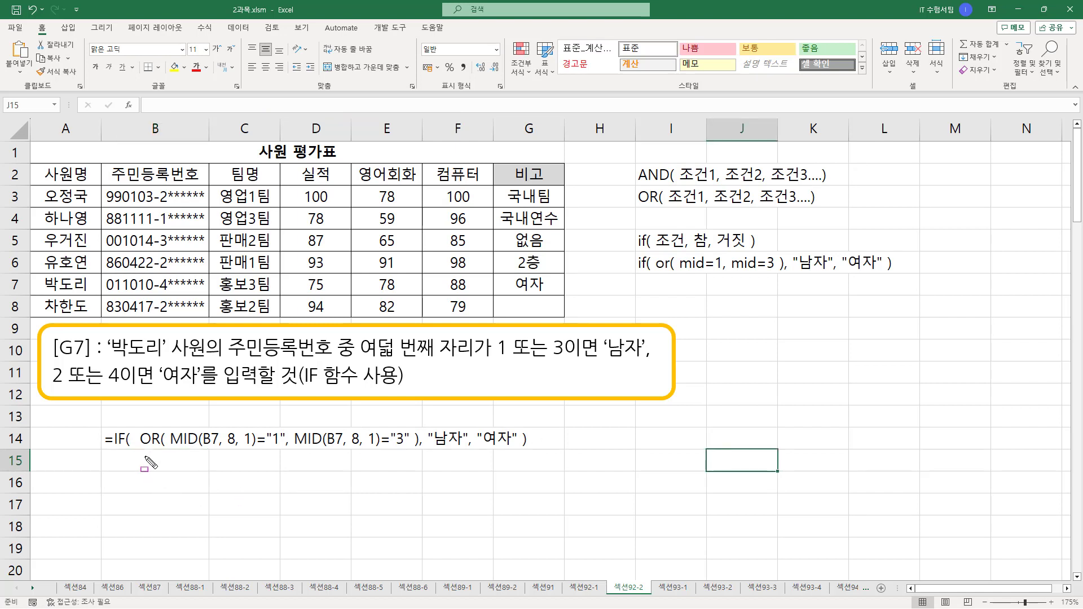
pyautogui.moveTo(137, 421)
pyautogui.mouseDown()
pyautogui.moveTo(455, 510)
pyautogui.moveTo(421, 499)
pyautogui.mouseUp()
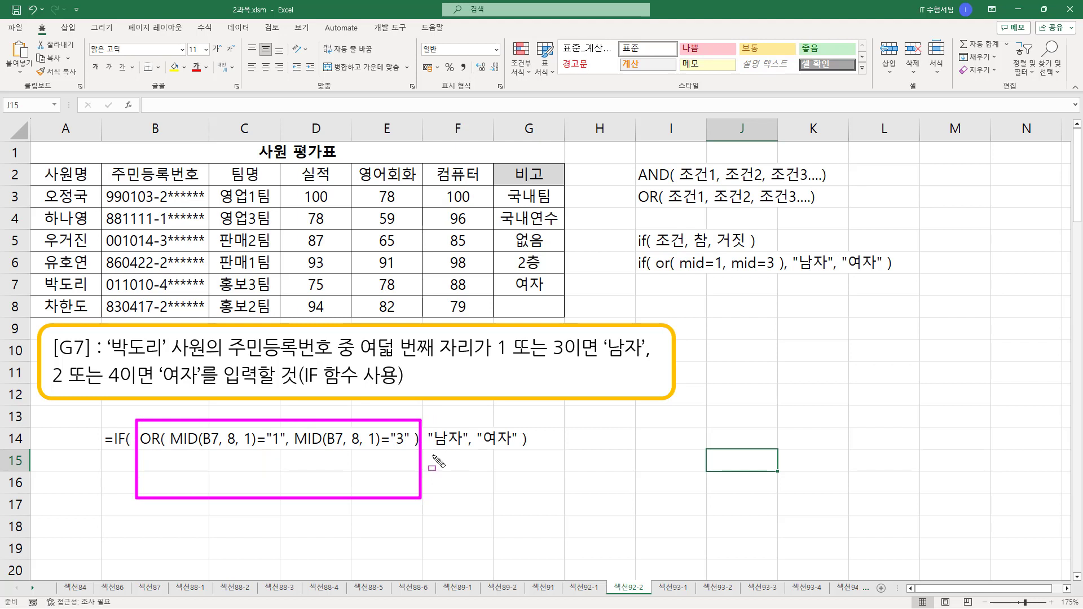
pyautogui.moveTo(433, 451); pyautogui.dragTo(520, 451)
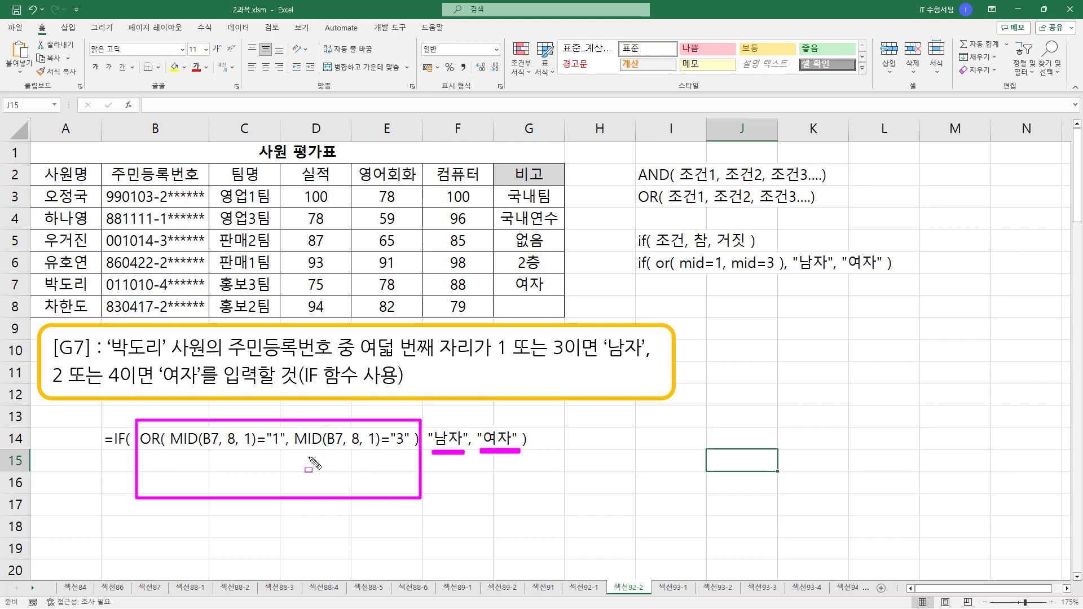
pyautogui.moveTo(654, 249); pyautogui.dragTo(686, 249)
pyautogui.moveTo(171, 449); pyautogui.dragTo(412, 456)
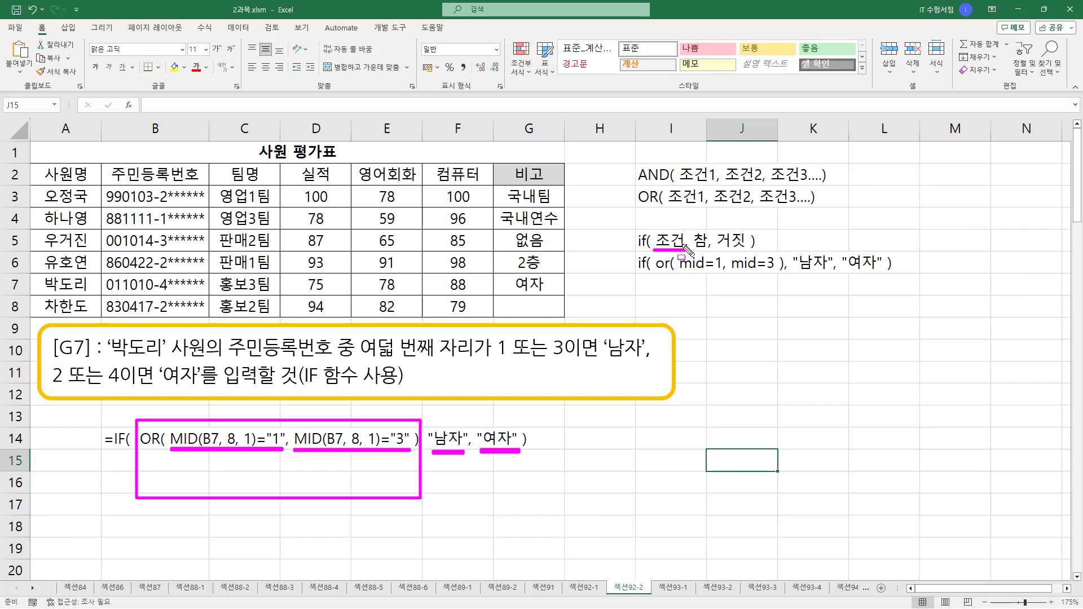
pyautogui.moveTo(632, 158)
pyautogui.mouseDown()
pyautogui.moveTo(798, 213)
pyautogui.moveTo(835, 211)
pyautogui.mouseUp()
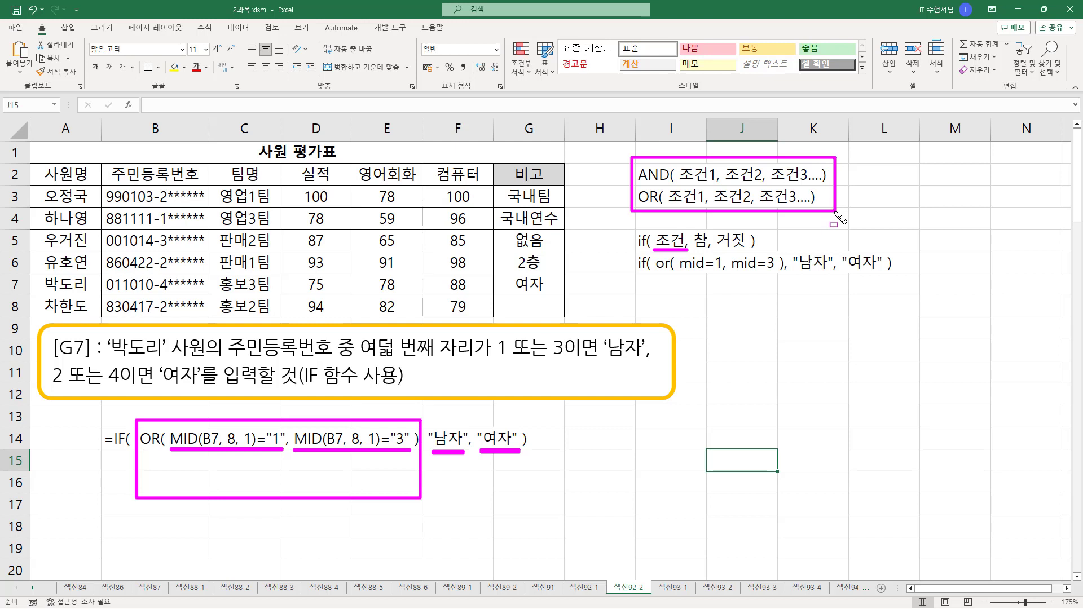
pyautogui.moveTo(491, 357); pyautogui.dragTo(574, 358)
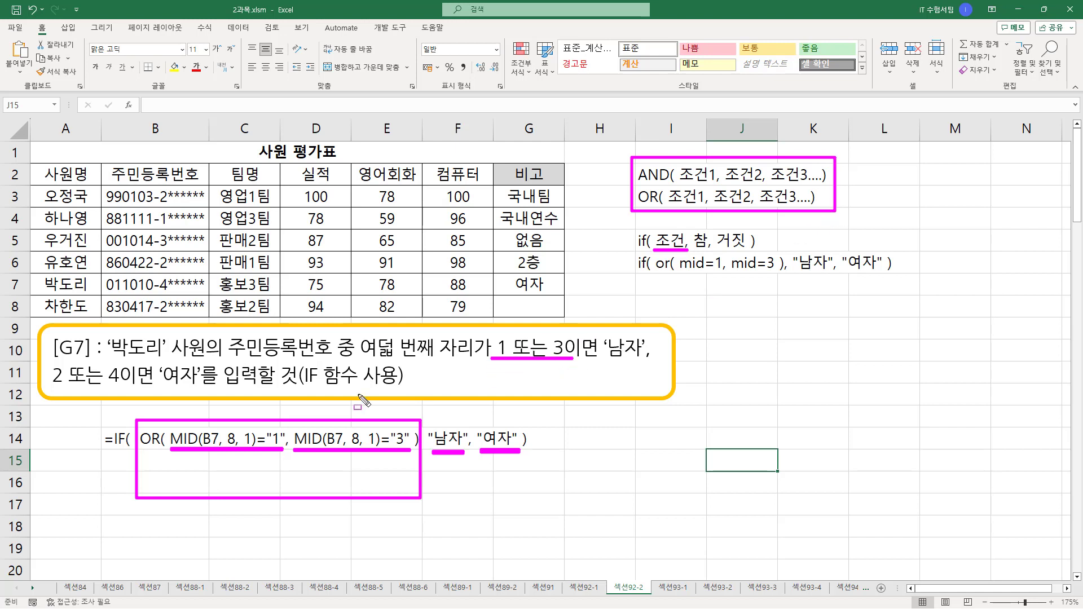
pyautogui.moveTo(46, 387); pyautogui.dragTo(122, 387)
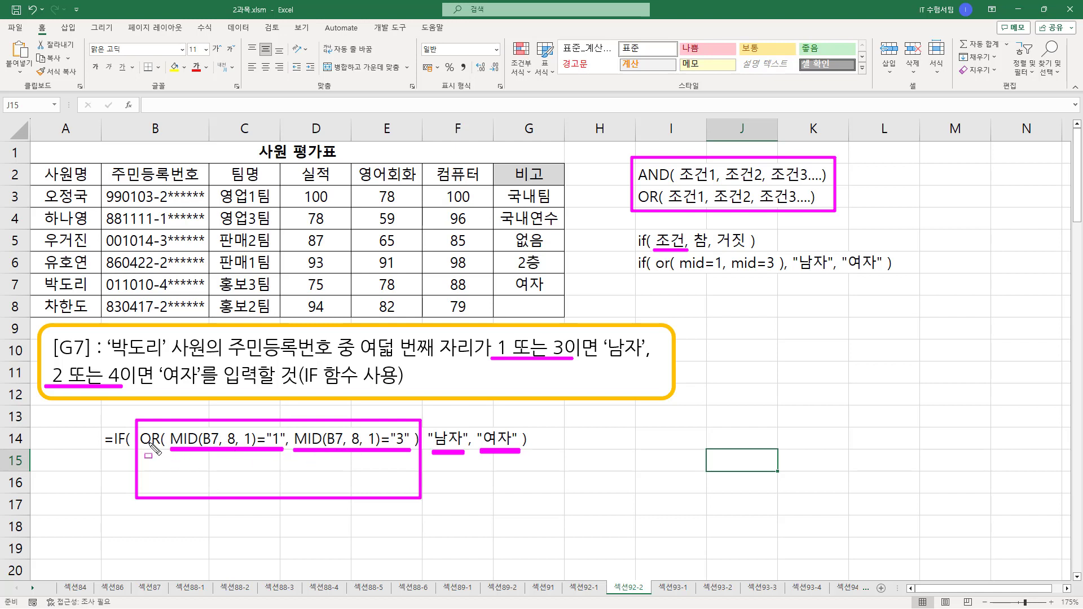
# Examine the OR function, the two MID extractions and the quoted comparison values in B14's formula text
pyautogui.moveTo(139, 427); pyautogui.dragTo(161, 455)
pyautogui.moveTo(209, 439); pyautogui.dragTo(217, 412)
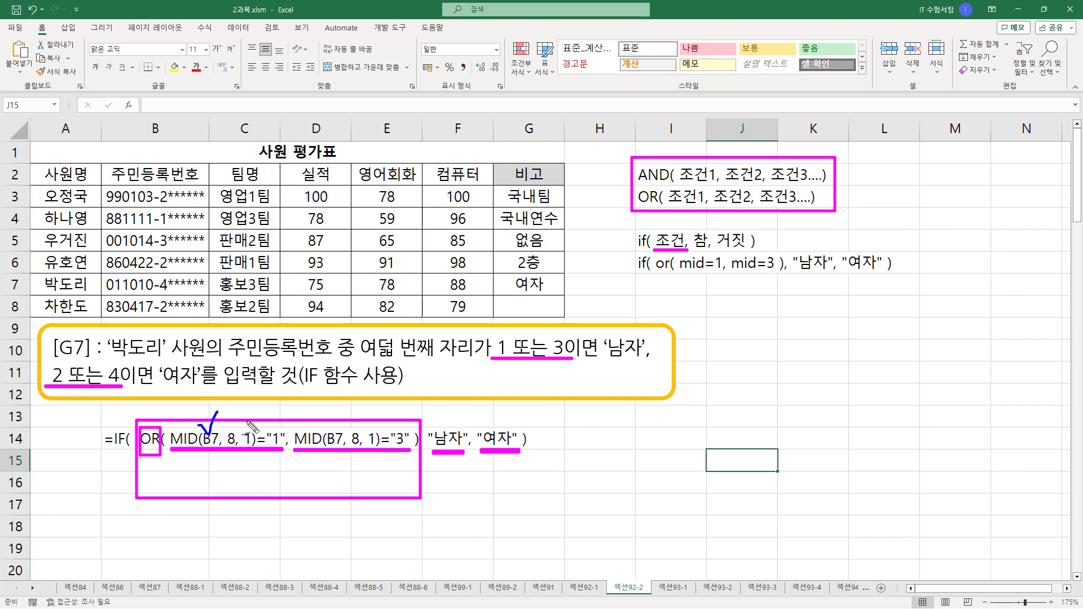
pyautogui.moveTo(320, 430); pyautogui.dragTo(330, 409)
pyautogui.moveTo(271, 421); pyautogui.dragTo(285, 407)
pyautogui.moveTo(394, 423)
pyautogui.mouseDown()
pyautogui.moveTo(402, 433)
pyautogui.moveTo(404, 412)
pyautogui.mouseUp()
pyautogui.moveTo(388, 457)
pyautogui.mouseDown()
pyautogui.moveTo(380, 459)
pyautogui.moveTo(410, 445)
pyautogui.mouseUp()
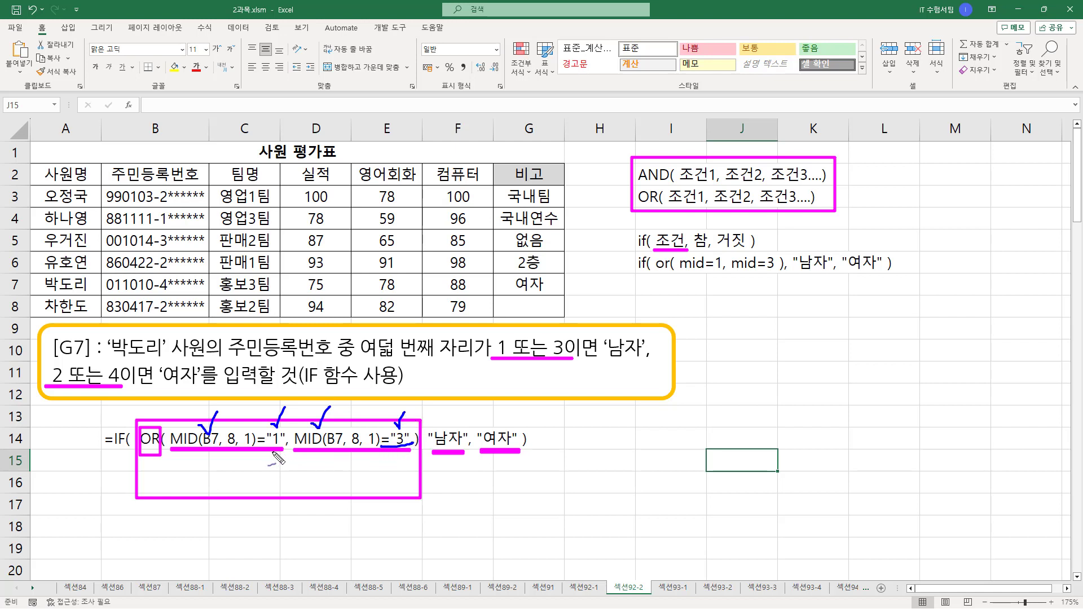
pyautogui.moveTo(254, 447); pyautogui.dragTo(284, 450)
pyautogui.press('Escape')
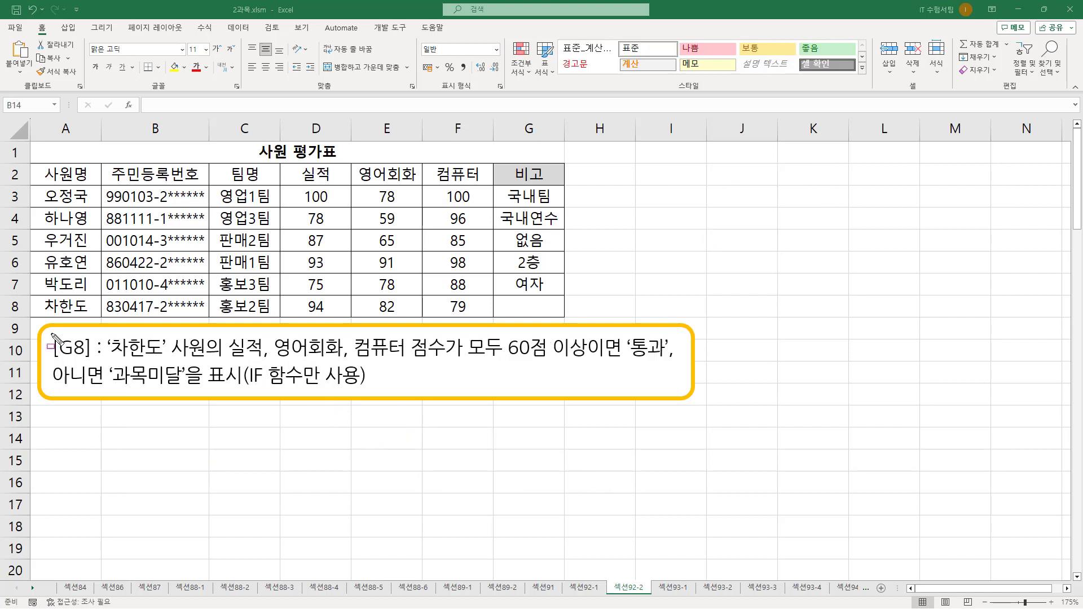
# Read the G8 task and examine row 8's 실적, 영어회화 and 컴퓨터 scores against its pass condition
pyautogui.moveTo(52, 334)
pyautogui.mouseDown()
pyautogui.moveTo(90, 360)
pyautogui.moveTo(93, 334)
pyautogui.mouseUp()
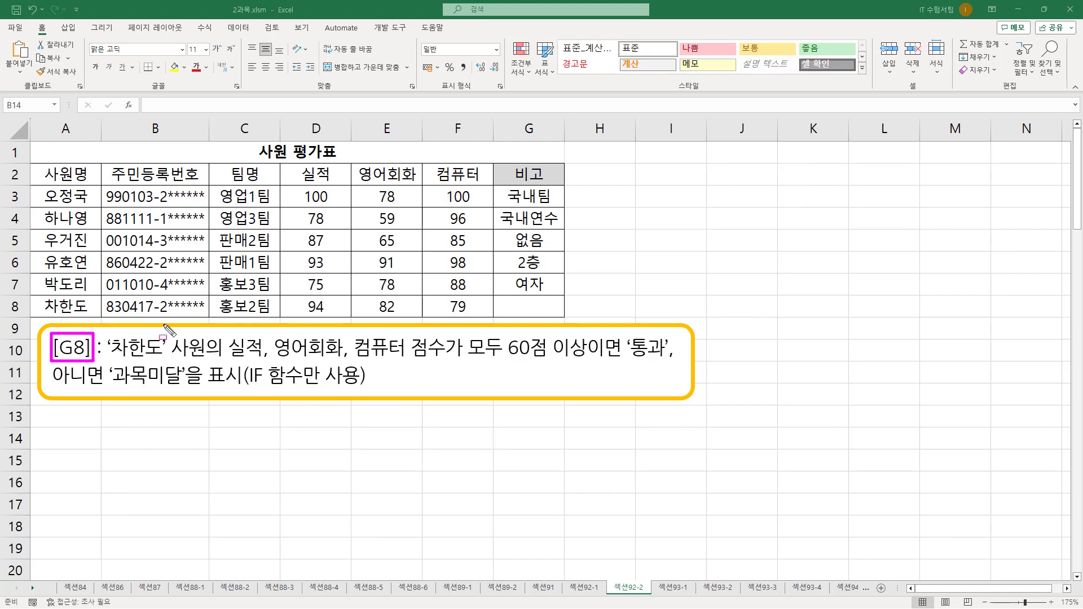
pyautogui.moveTo(506, 299); pyautogui.dragTo(557, 315)
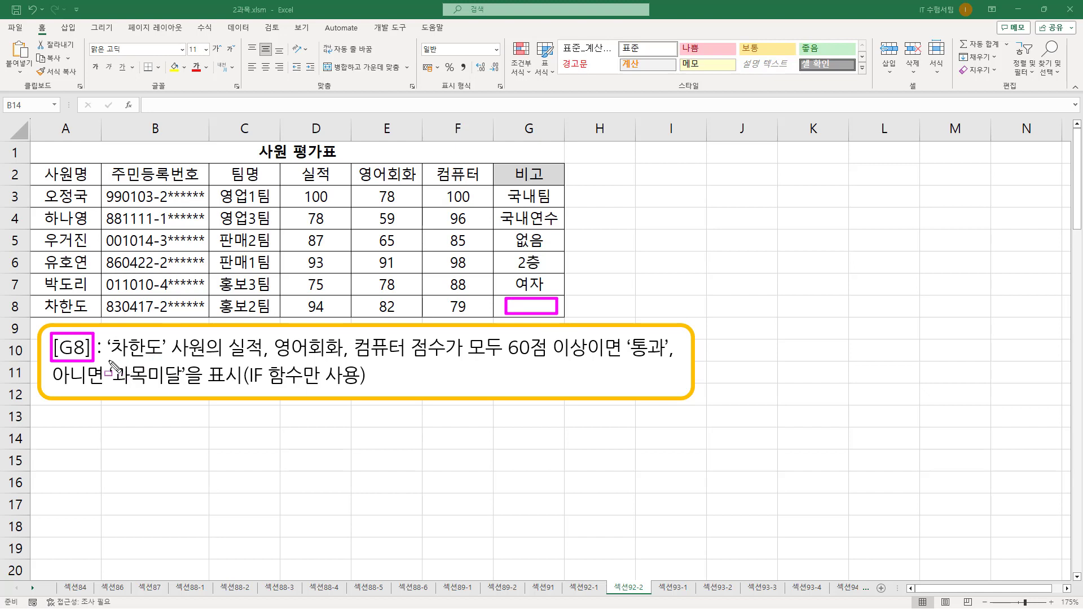
pyautogui.moveTo(107, 360); pyautogui.dragTo(212, 361)
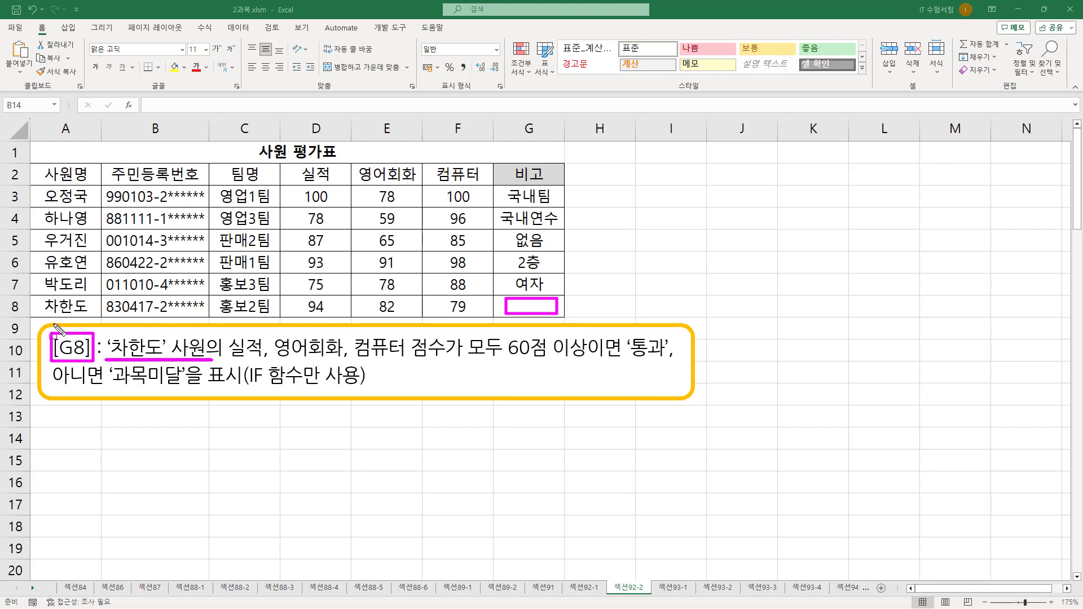
pyautogui.moveTo(41, 297)
pyautogui.mouseDown()
pyautogui.moveTo(49, 317)
pyautogui.moveTo(93, 322)
pyautogui.mouseUp()
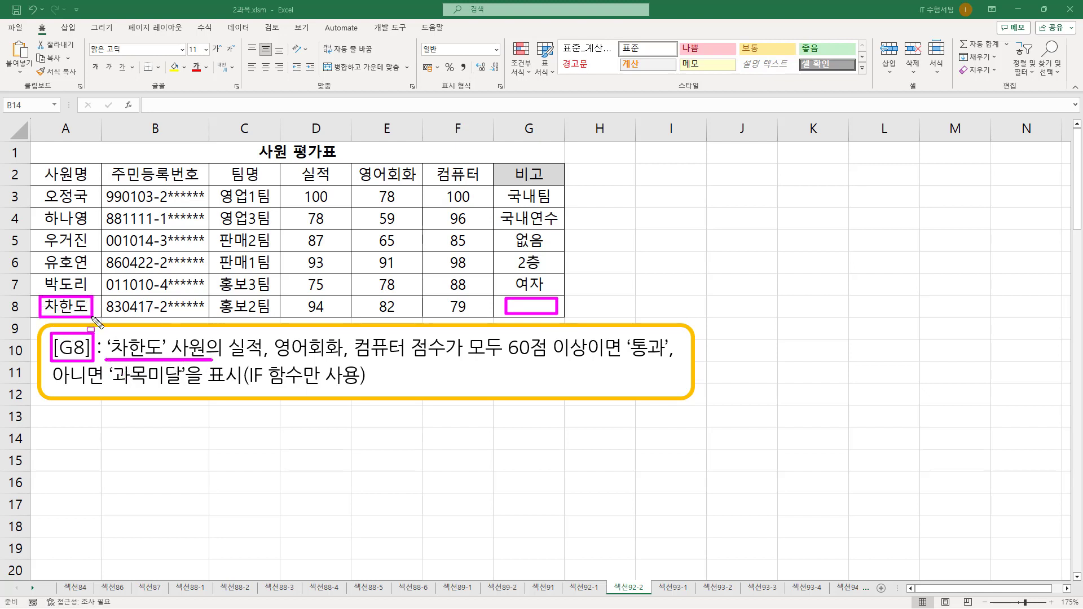
pyautogui.moveTo(227, 358); pyautogui.dragTo(665, 362)
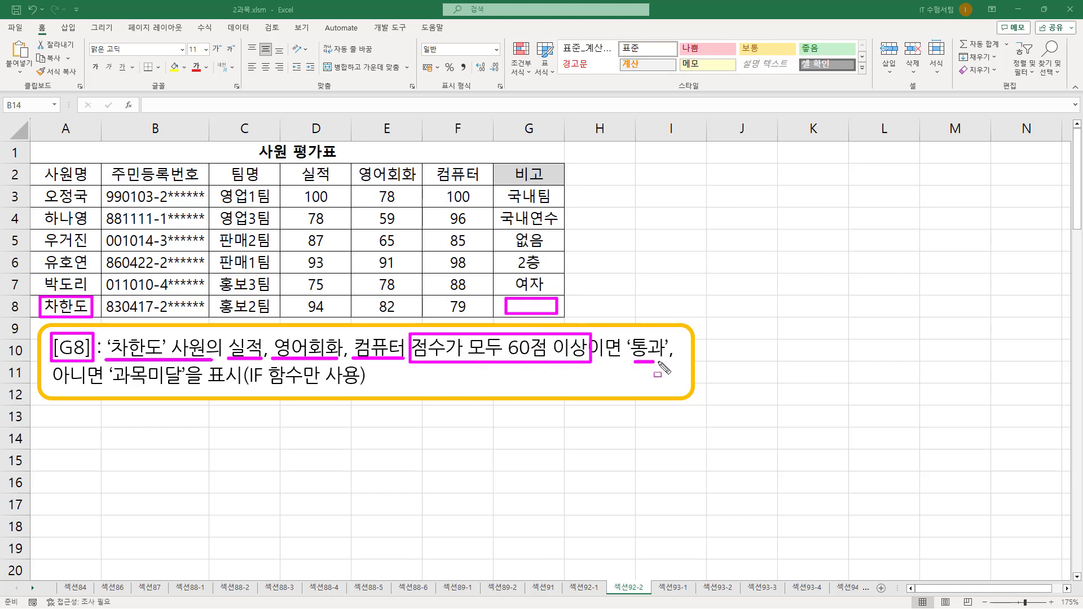
pyautogui.moveTo(52, 387); pyautogui.dragTo(176, 383)
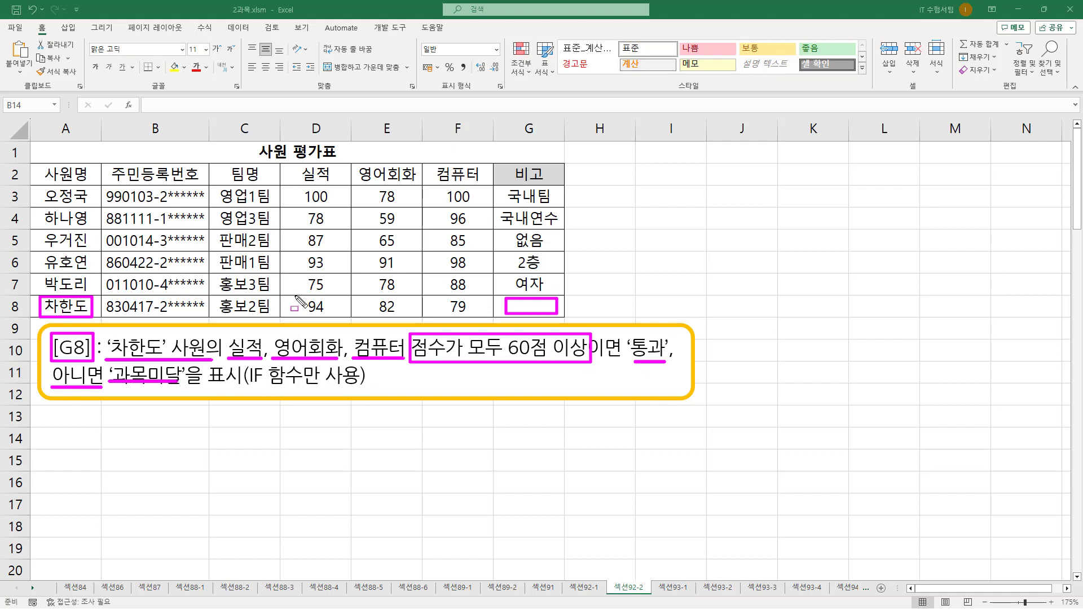
pyautogui.moveTo(297, 315); pyautogui.dragTo(471, 315)
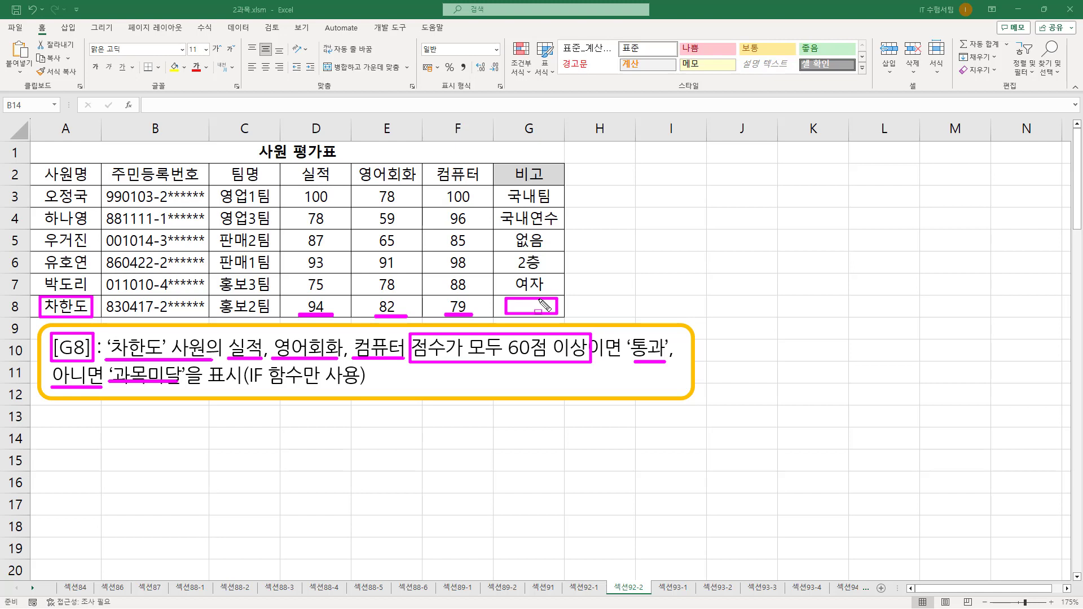
pyautogui.moveTo(300, 297)
pyautogui.mouseDown()
pyautogui.moveTo(303, 322)
pyautogui.moveTo(335, 307)
pyautogui.moveTo(325, 296)
pyautogui.moveTo(407, 299)
pyautogui.moveTo(395, 323)
pyautogui.moveTo(411, 325)
pyautogui.moveTo(441, 295)
pyautogui.moveTo(477, 307)
pyautogui.moveTo(480, 325)
pyautogui.mouseUp()
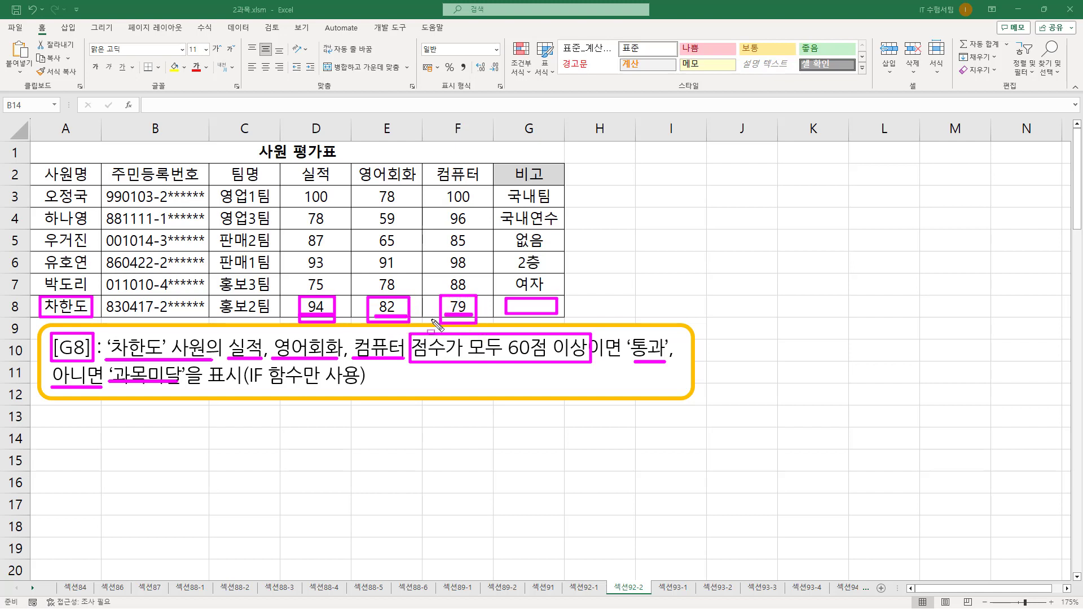
pyautogui.press('Escape')
# Enter the AND syntax note "AND( 조건1, 조건2, 조건3....)" in I5
pyautogui.click(686, 242)
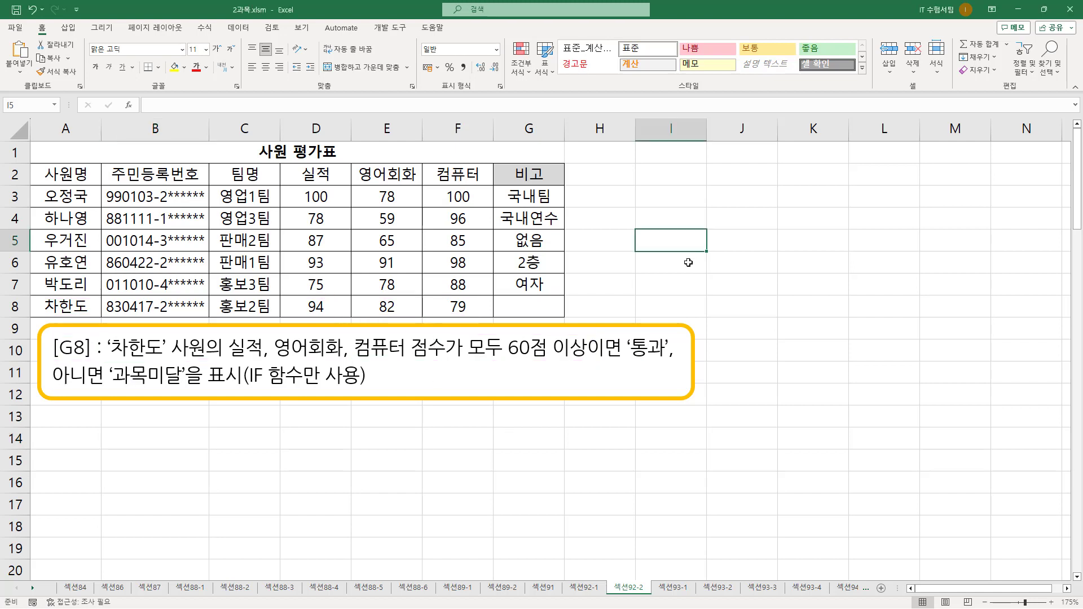
pyautogui.write('ㅁ')
pyautogui.press('BackSpace')
pyautogui.write('AN')
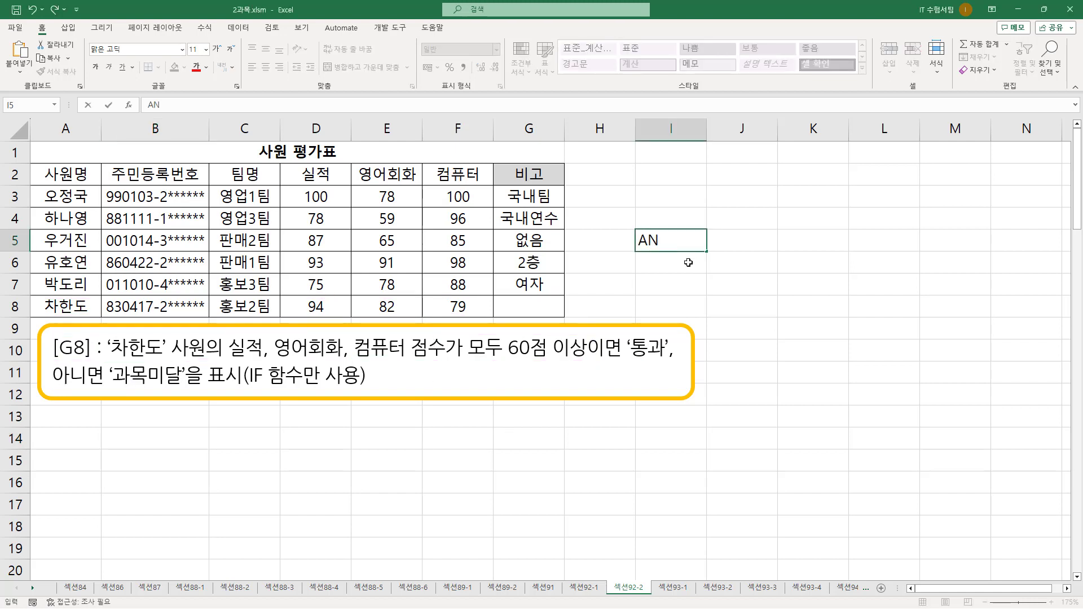
pyautogui.write('D(')
pyautogui.write(' WHR')
pyautogui.press('BackSpace')
pyautogui.press('BackSpace')
pyautogui.press('BackSpace')
pyautogui.write('조거ㄴ1, 조건')
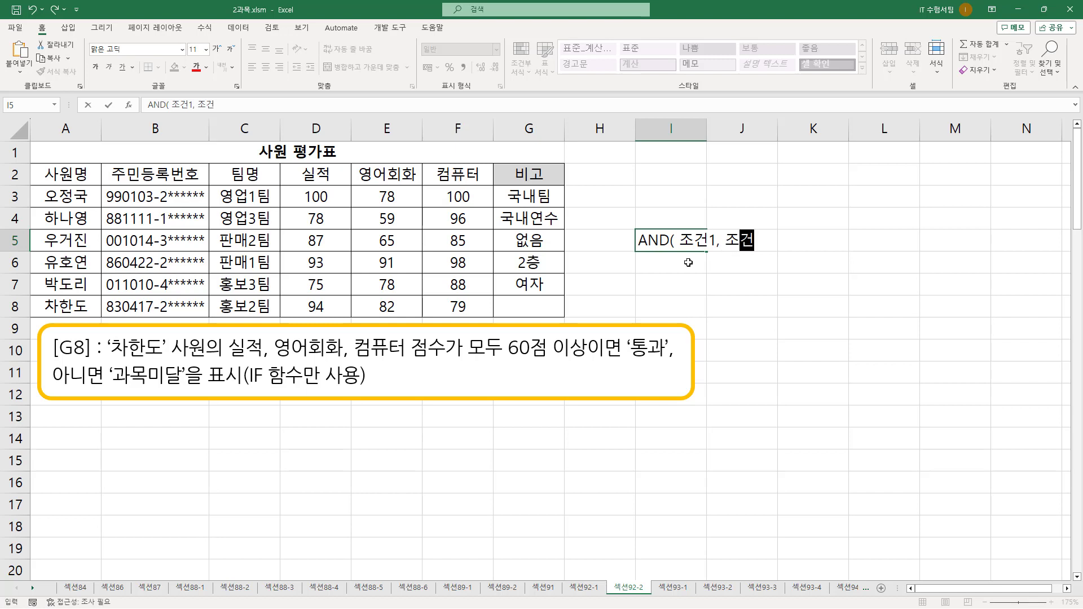
pyautogui.write('2, 조건3....')
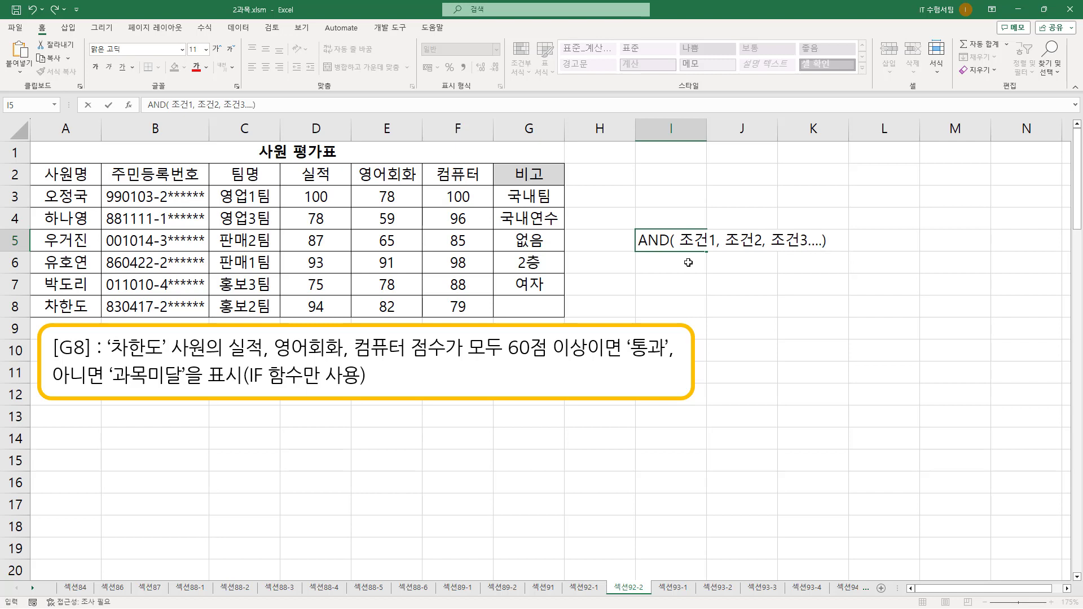
pyautogui.press('Return')
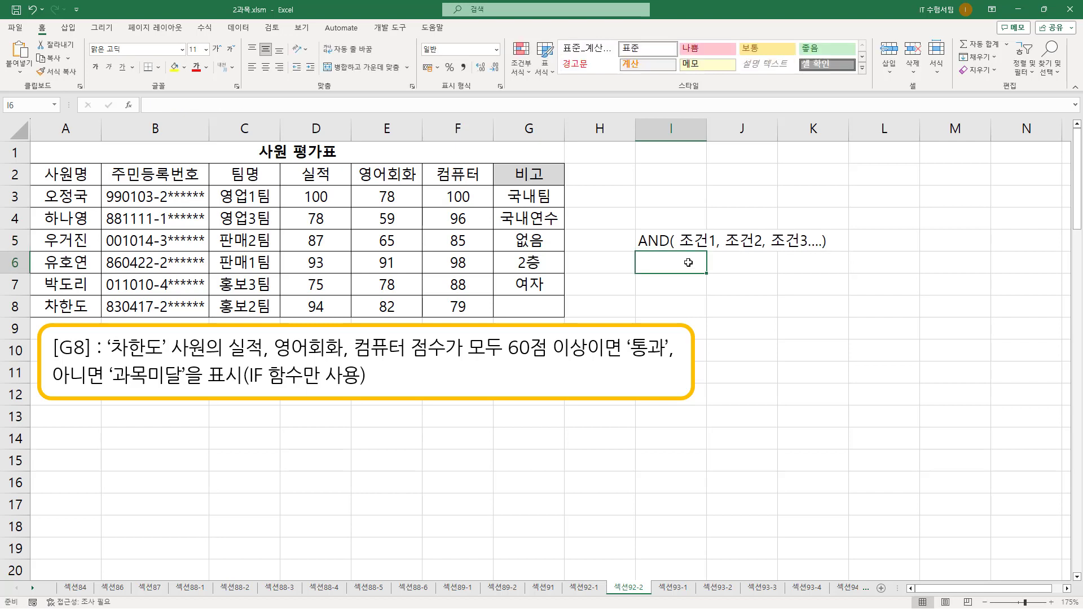
# Copy the AND syntax note from I5 into I6 and change its function name to OR
pyautogui.press('Up')
pyautogui.hotkey('ctrl', 'c')
pyautogui.press('Down')
pyautogui.hotkey('ctrl', 'v')
pyautogui.press('F2')
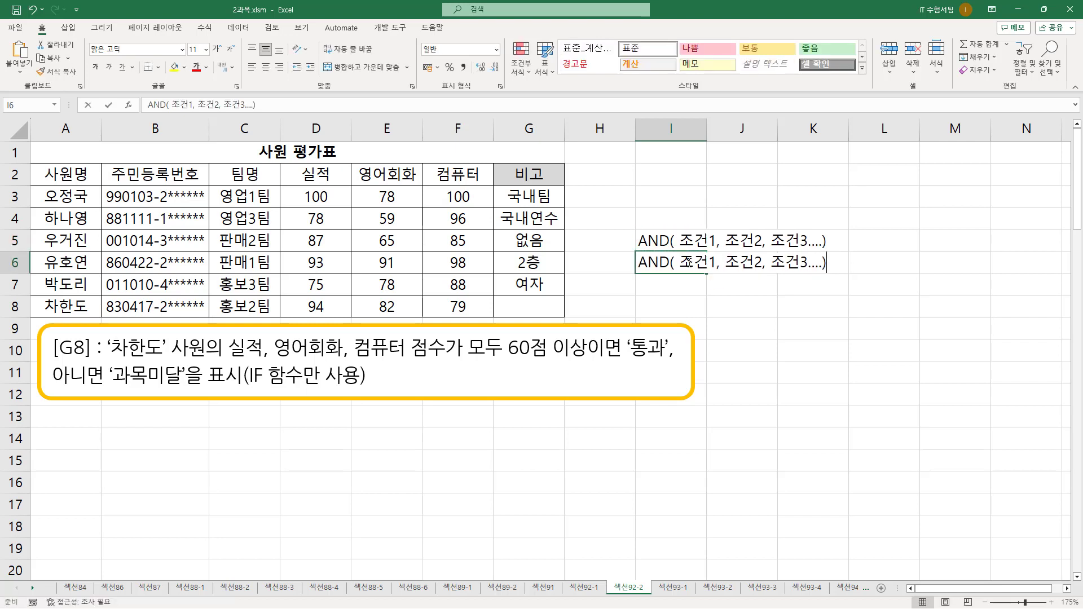
pyautogui.press('Home')
pyautogui.press('Delete')
pyautogui.press('Delete')
pyautogui.press('Delete')
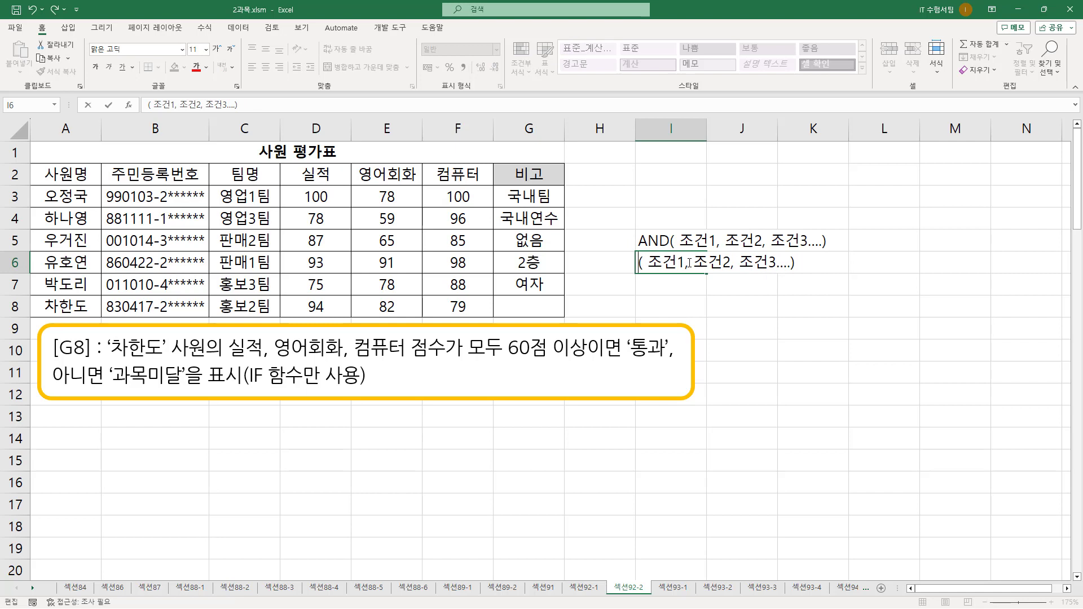
pyautogui.write('OR')
pyautogui.press('Return')
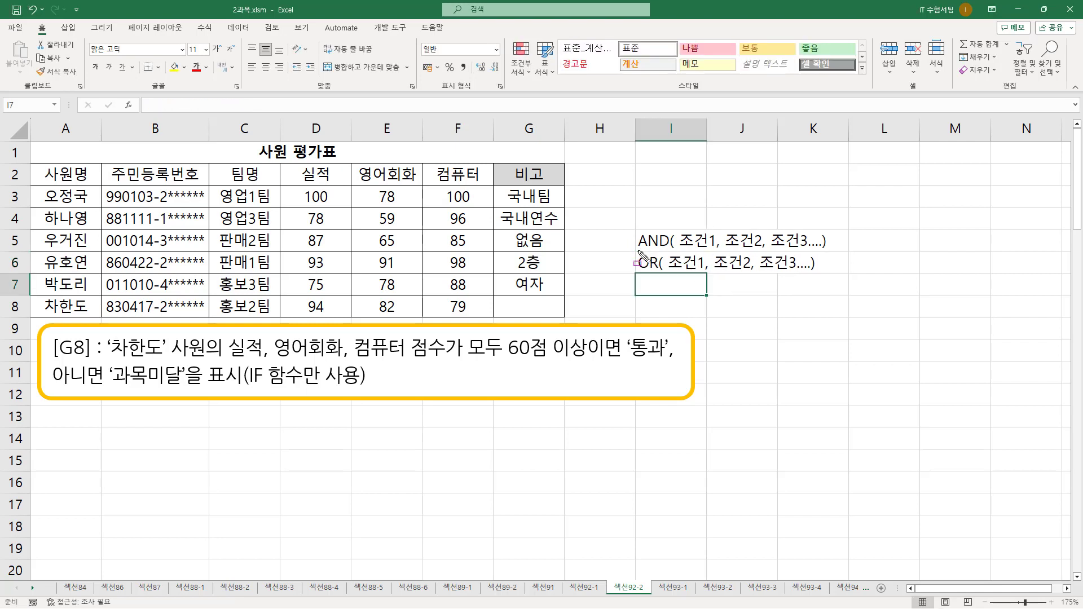
# Compare the AND and OR syntax notes in I5 and I6 with the "모두 60점 이상" condition in the G8 task
pyautogui.moveTo(638, 251)
pyautogui.mouseDown()
pyautogui.moveTo(670, 249)
pyautogui.moveTo(671, 225)
pyautogui.moveTo(815, 248)
pyautogui.mouseUp()
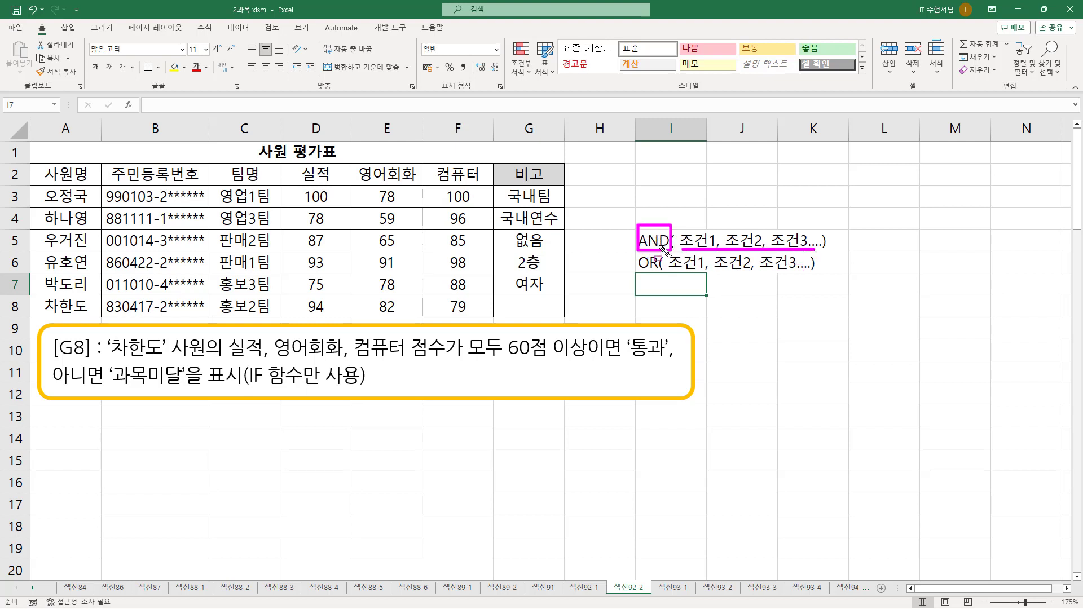
pyautogui.moveTo(637, 252)
pyautogui.mouseDown()
pyautogui.moveTo(658, 273)
pyautogui.moveTo(812, 270)
pyautogui.mouseUp()
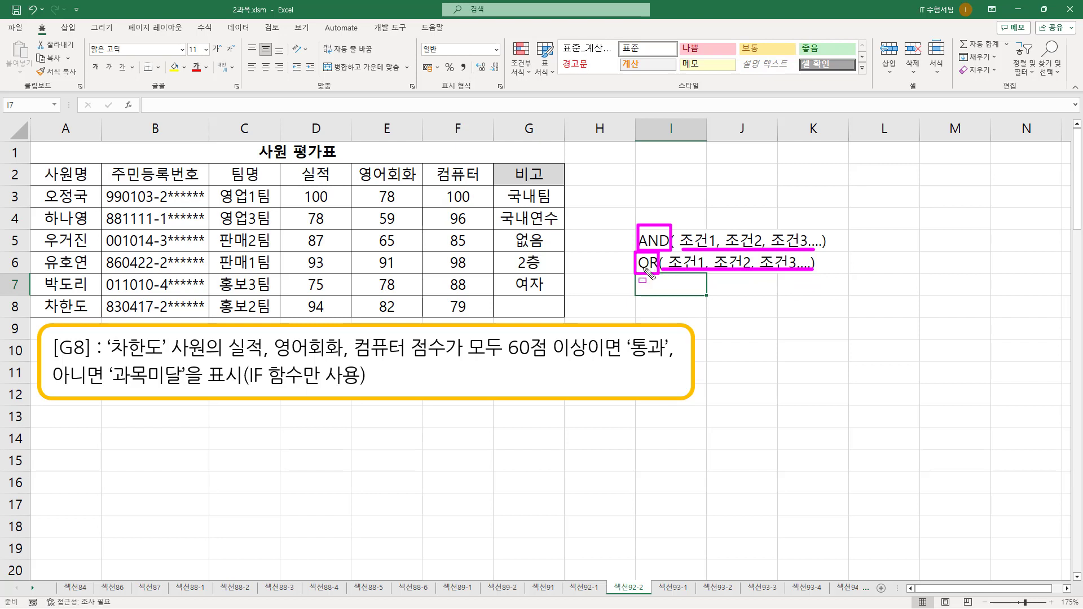
pyautogui.moveTo(467, 335)
pyautogui.mouseDown()
pyautogui.moveTo(515, 361)
pyautogui.moveTo(590, 364)
pyautogui.mouseUp()
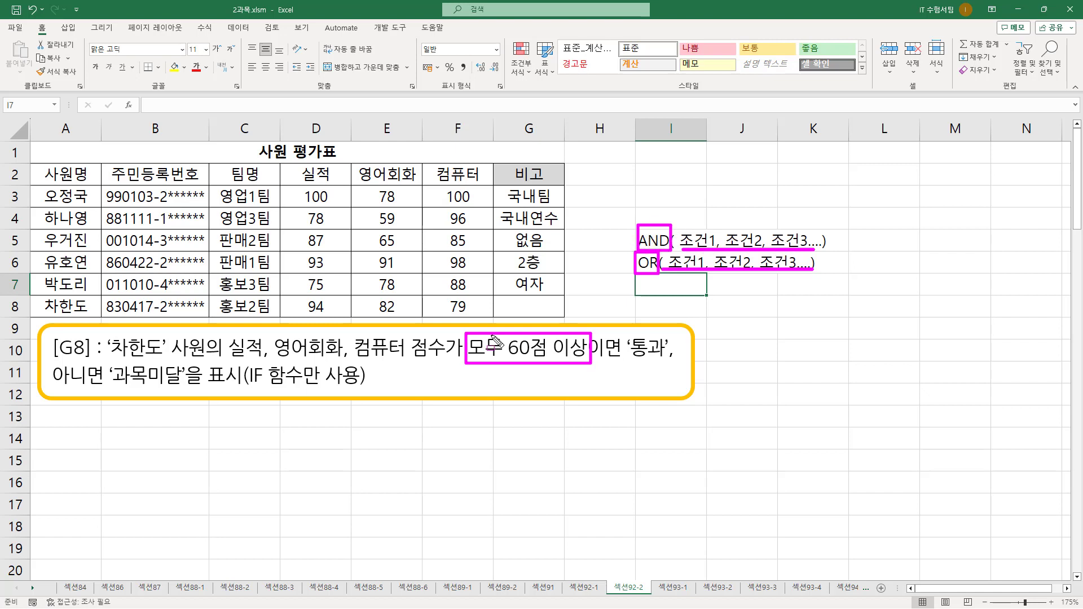
pyautogui.press('Escape')
# Start G8's formula with IF and a nested AND whose first condition is D8>=60
pyautogui.click(506, 307)
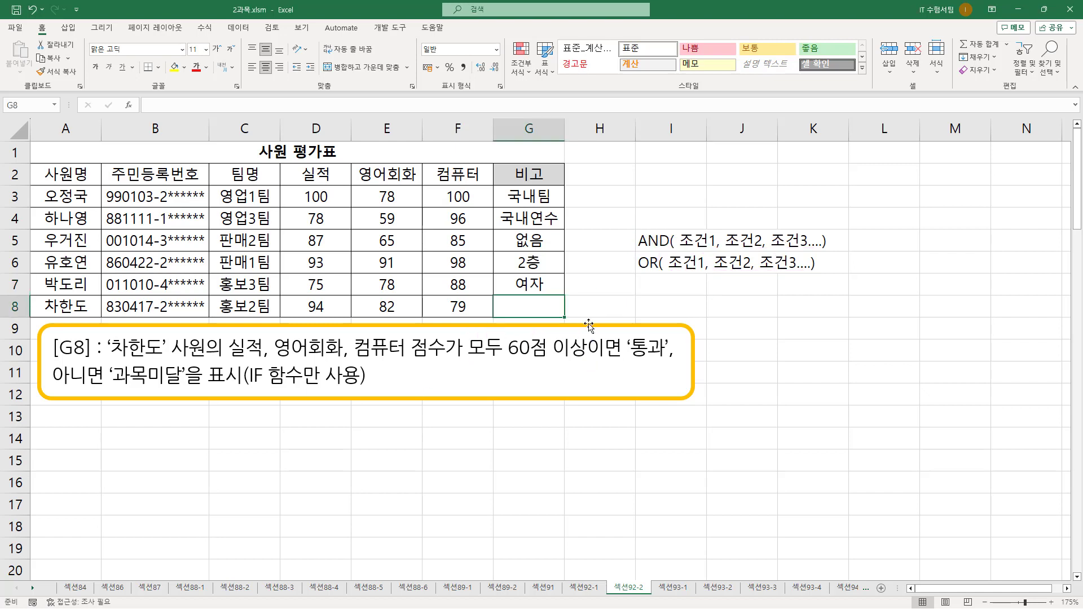
pyautogui.press('F2')
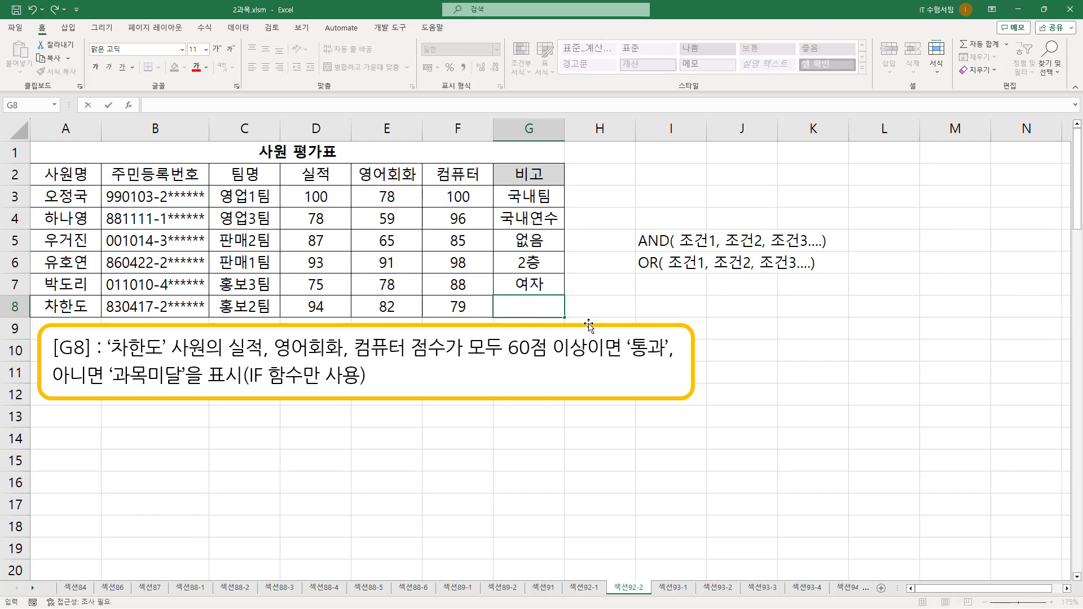
pyautogui.write('-')
pyautogui.press('BackSpace')
pyautogui.write('=')
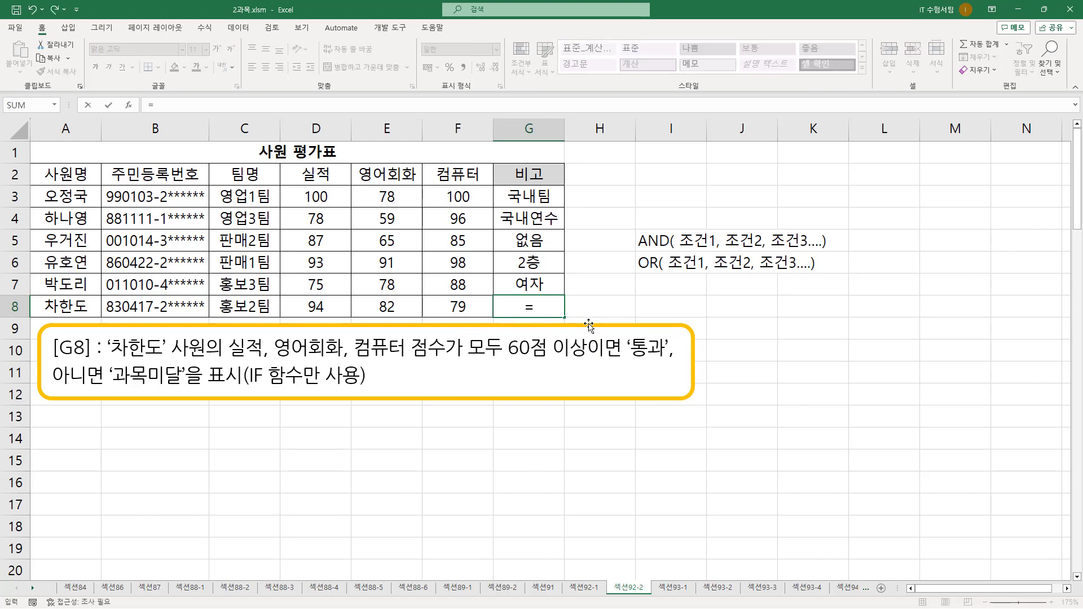
pyautogui.write('IF(')
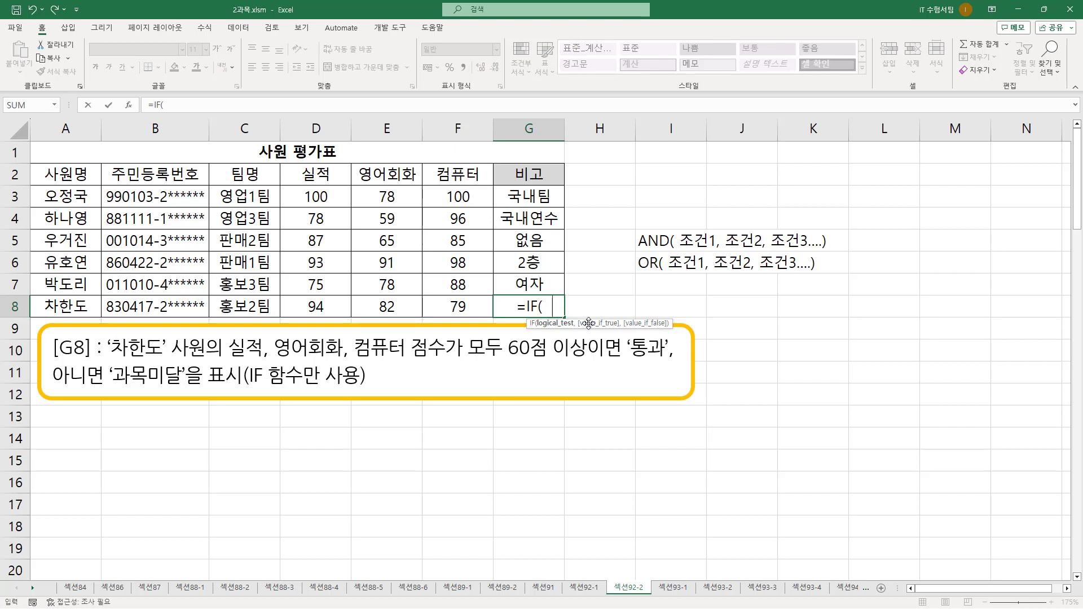
pyautogui.write('  AN')
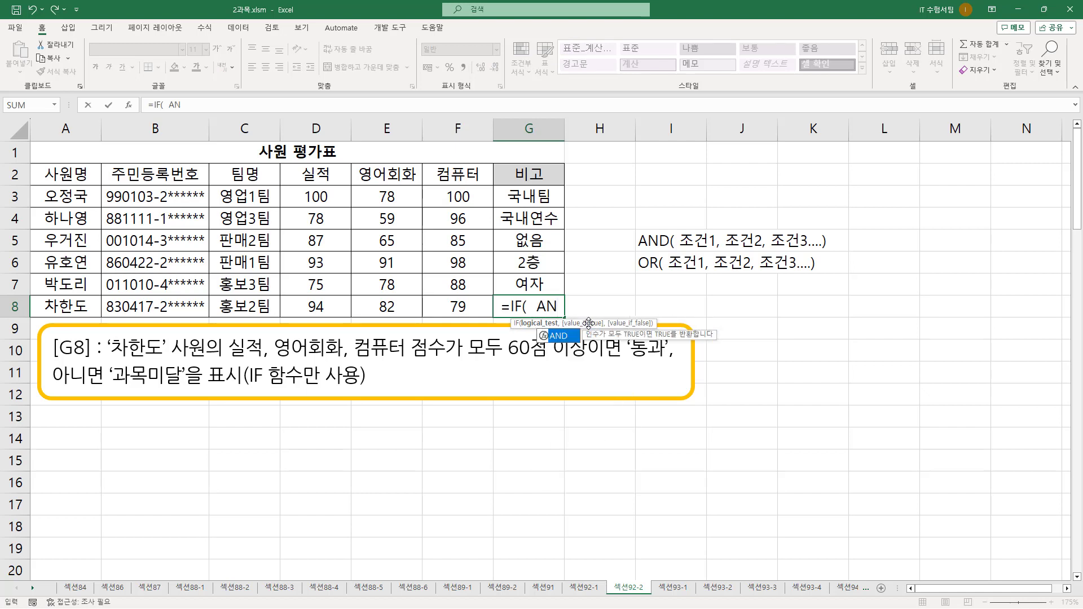
pyautogui.write('D(')
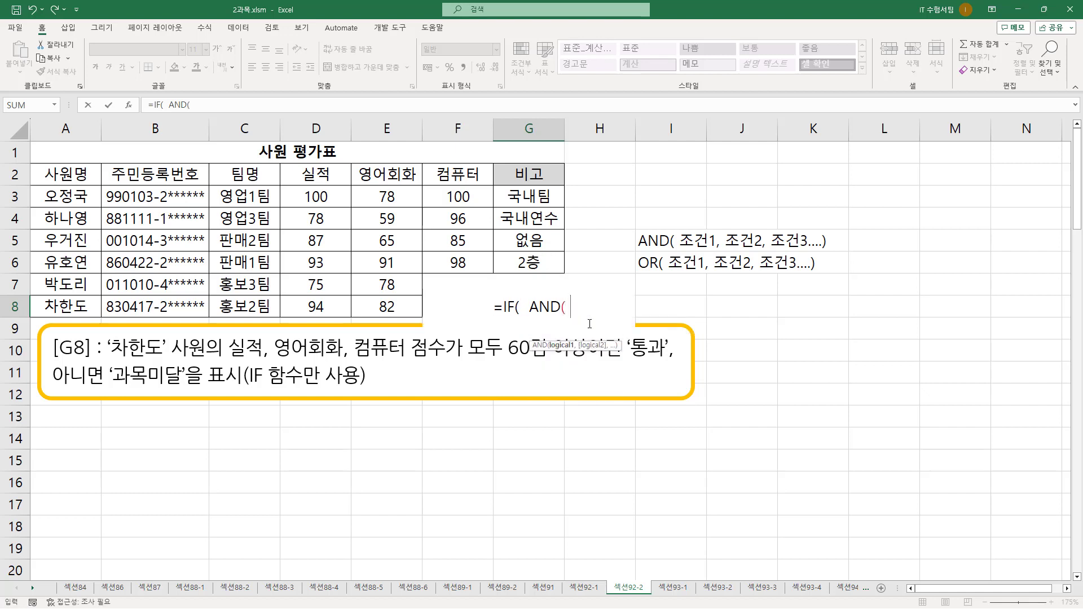
pyautogui.press('Left')
pyautogui.press('Left')
pyautogui.press('Left')
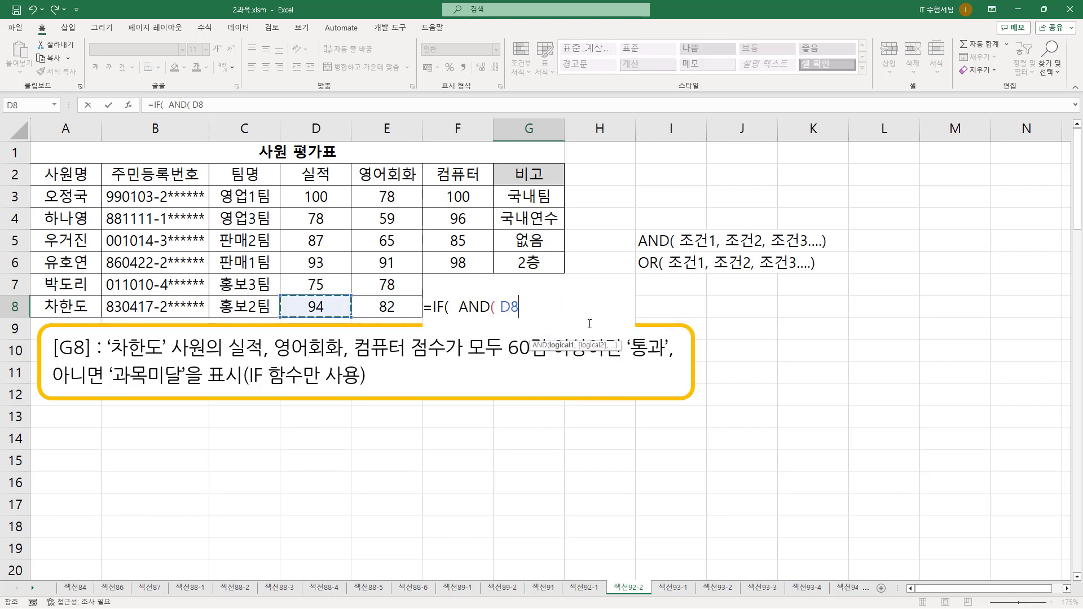
pyautogui.write('>=')
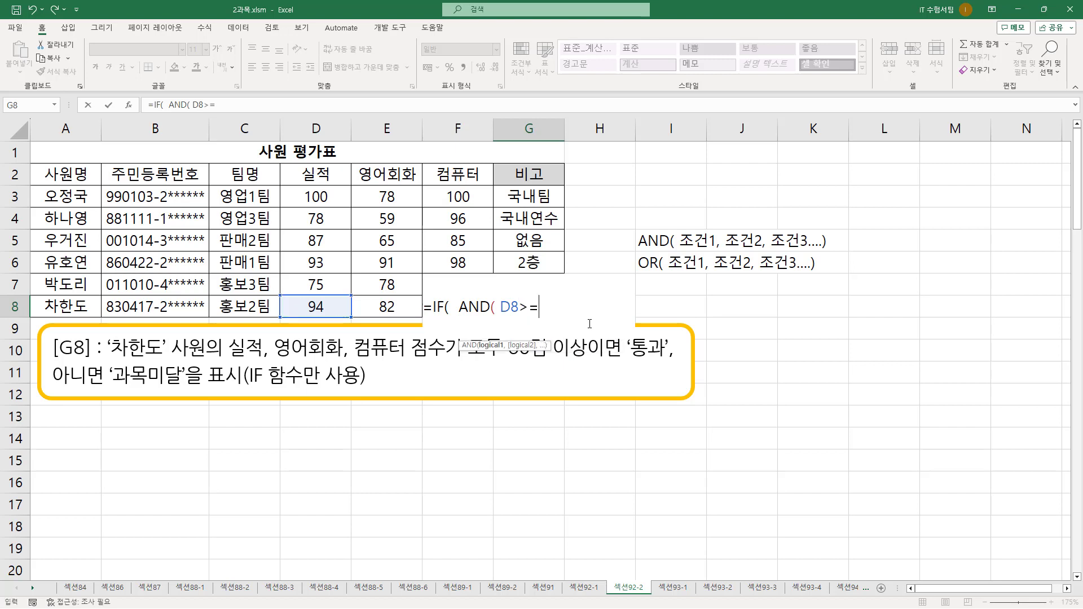
pyautogui.write('60,')
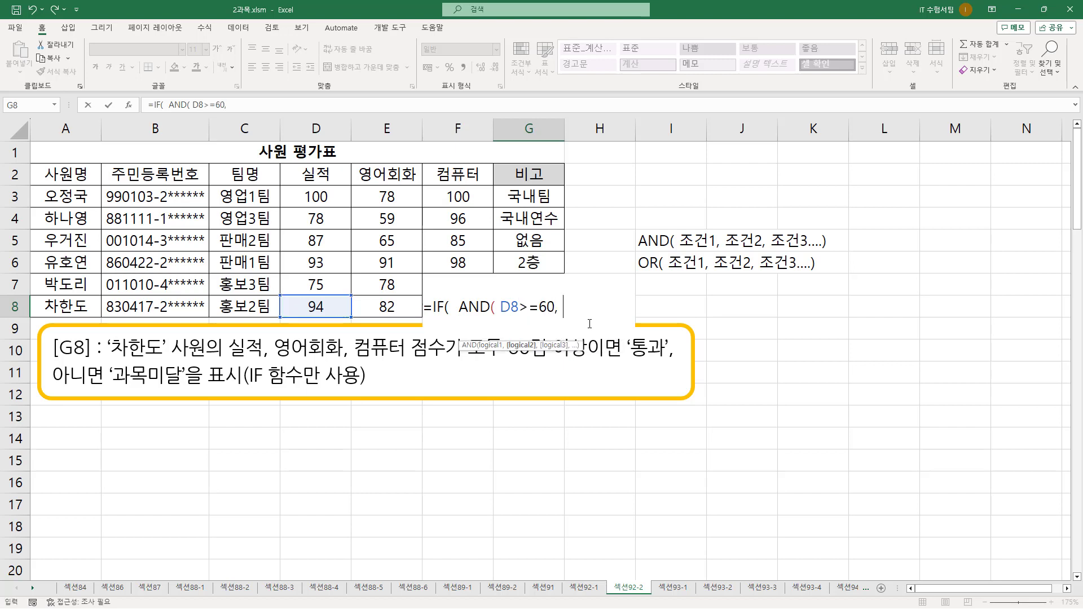
# Add the conditions E8>=60 and F8>=60 to G8's AND function and close it
pyautogui.press('Left')
pyautogui.press('Left')
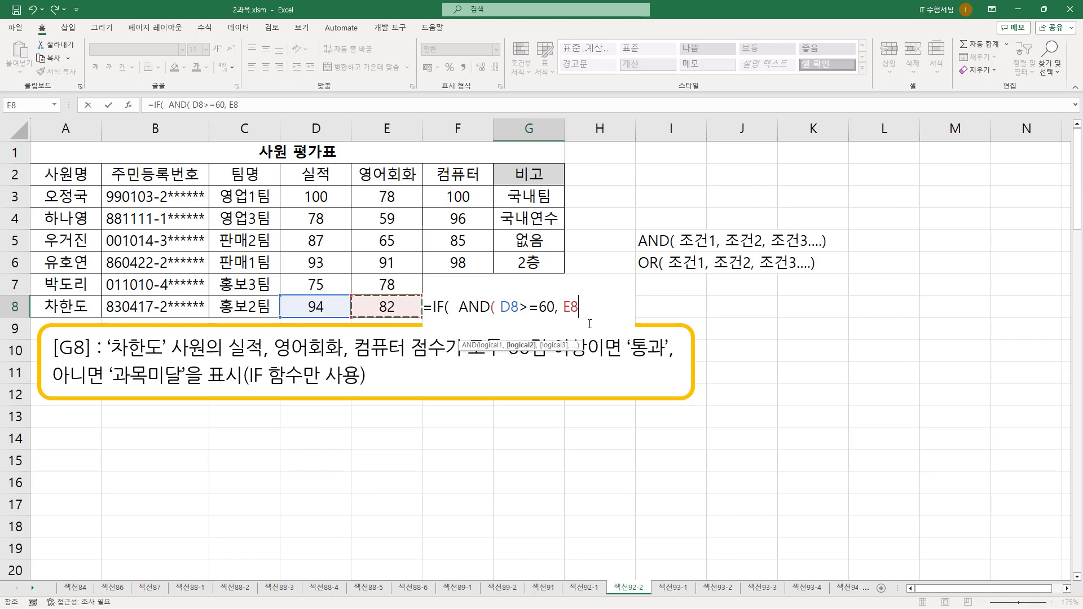
pyautogui.write('>=60,')
pyautogui.press('Left')
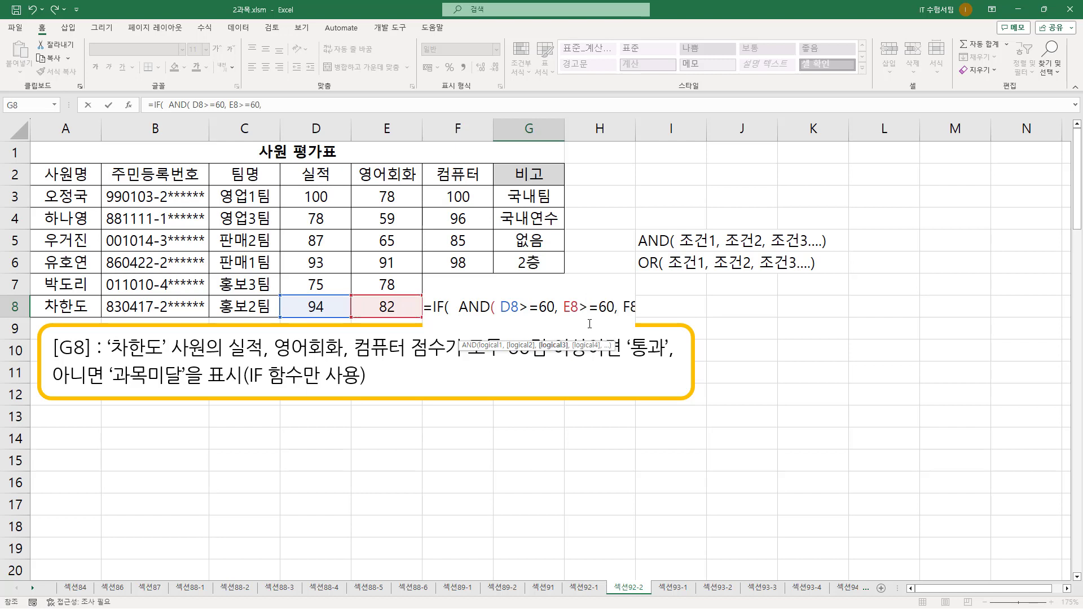
pyautogui.write('>=60 ')
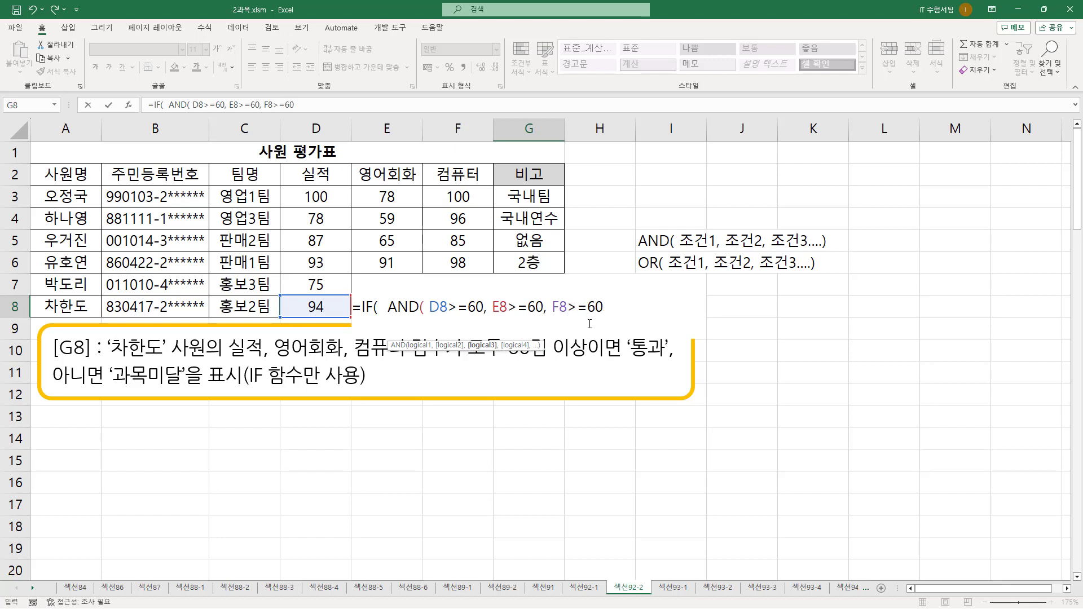
pyautogui.write(') ,')
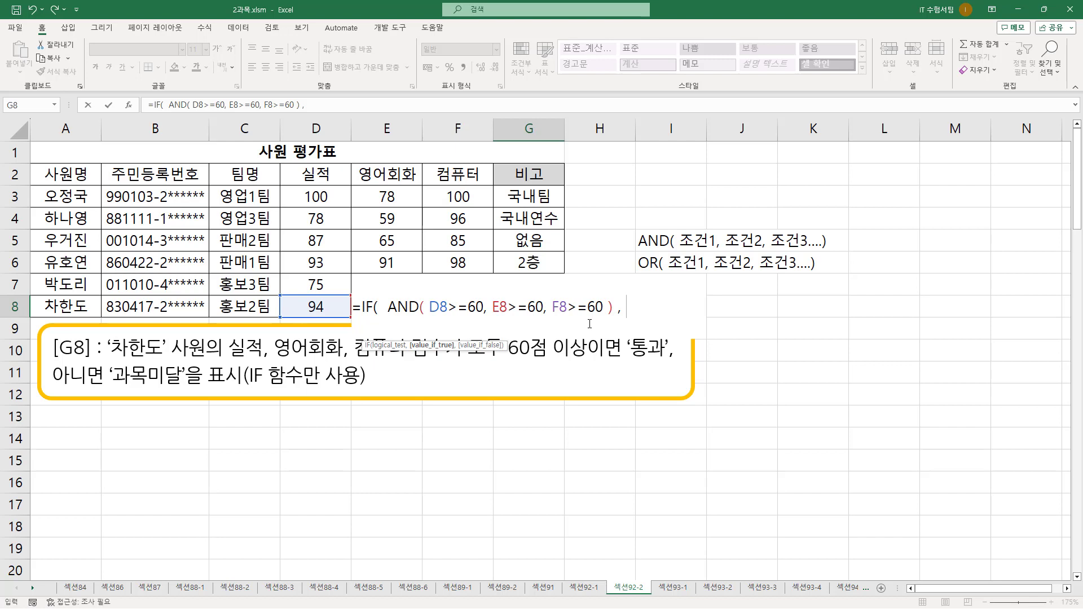
# Complete G8's IF formula with "통과" as the true result and "과목미달" as the false result
pyautogui.write('"통과",')
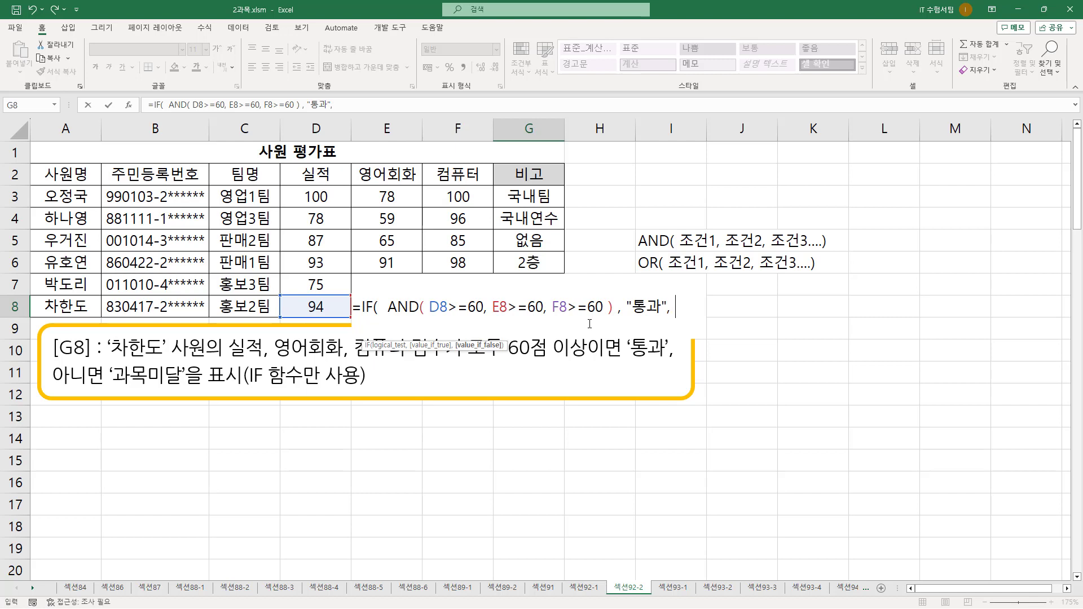
pyautogui.write(' "과목미달')
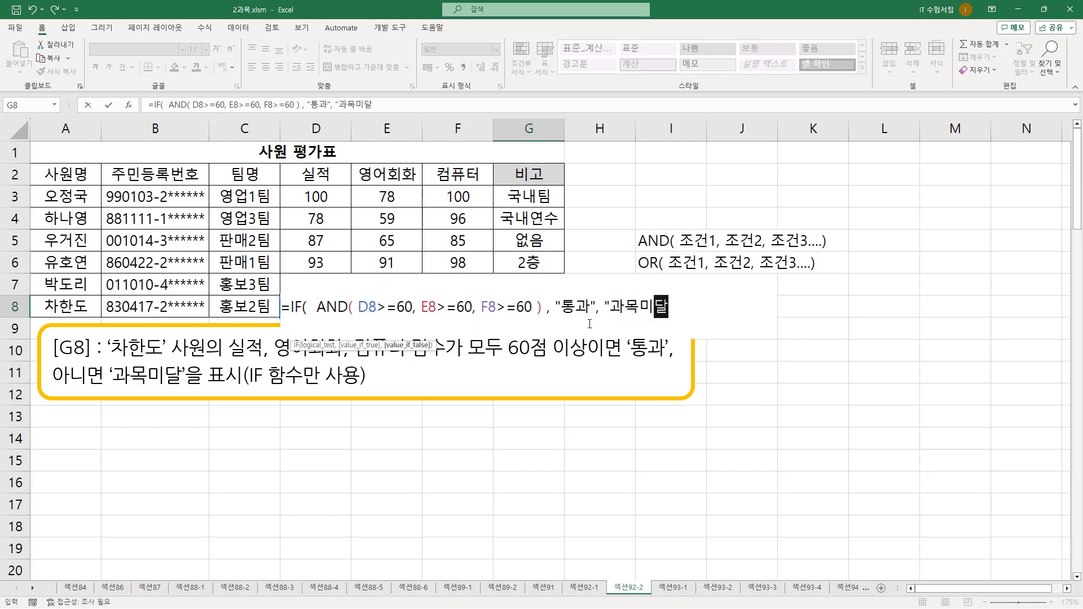
pyautogui.write('" )')
pyautogui.press('Return')
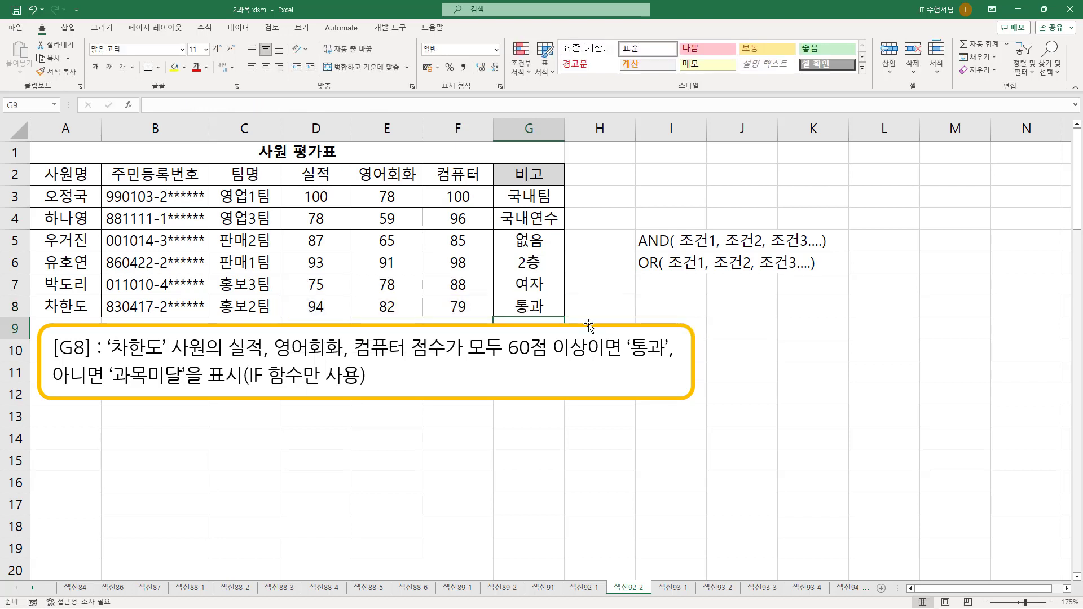
# Test G8's formula by setting the 컴퓨터 score in F8 to 59, and restore the score to 79
pyautogui.click(524, 308)
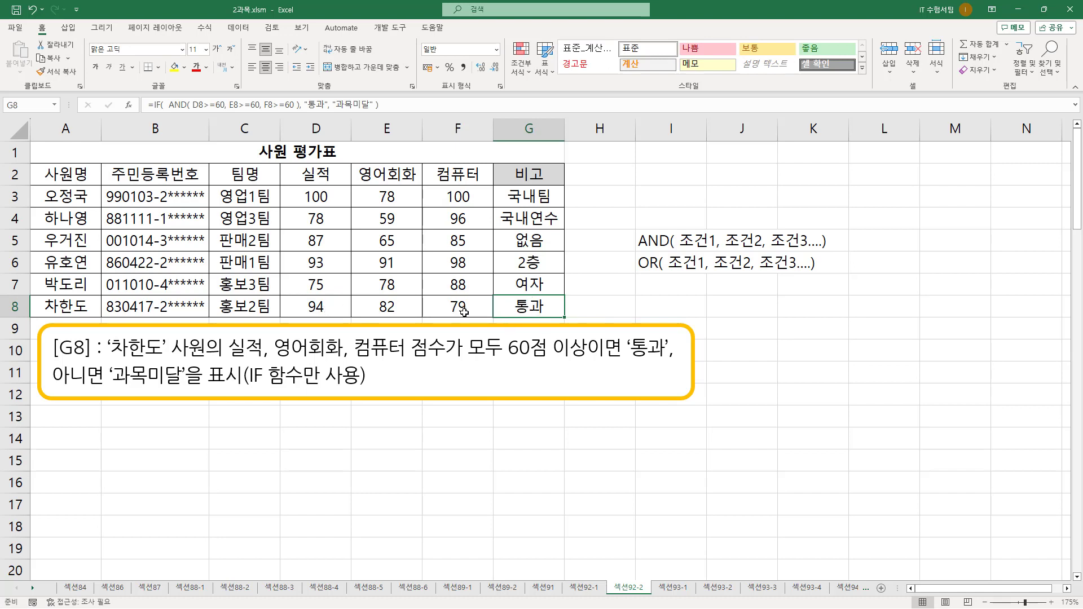
pyautogui.click(390, 306)
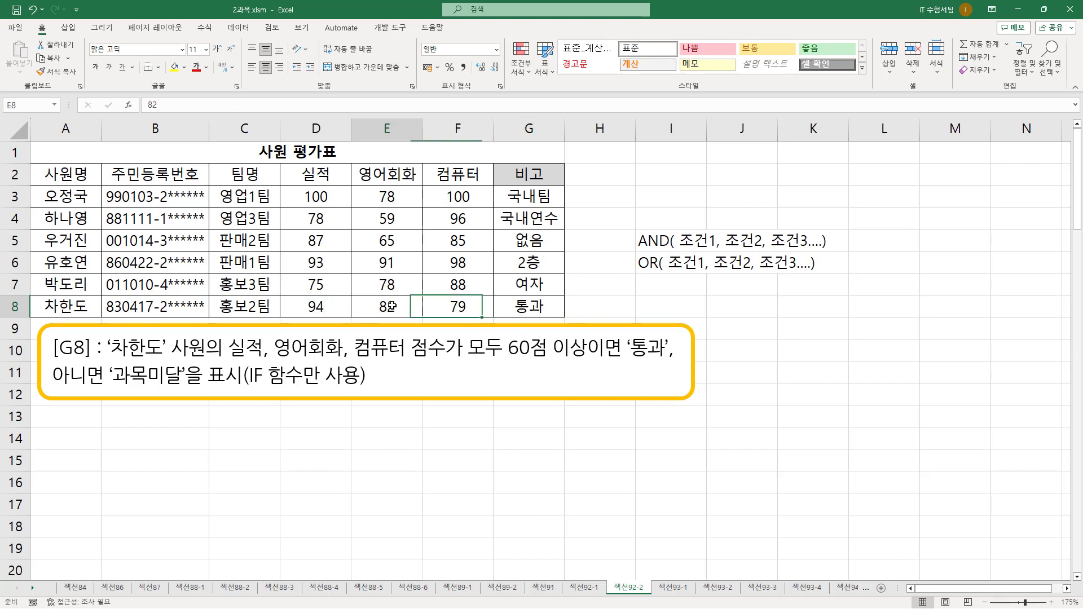
pyautogui.click(457, 308)
pyautogui.doubleClick(452, 307)
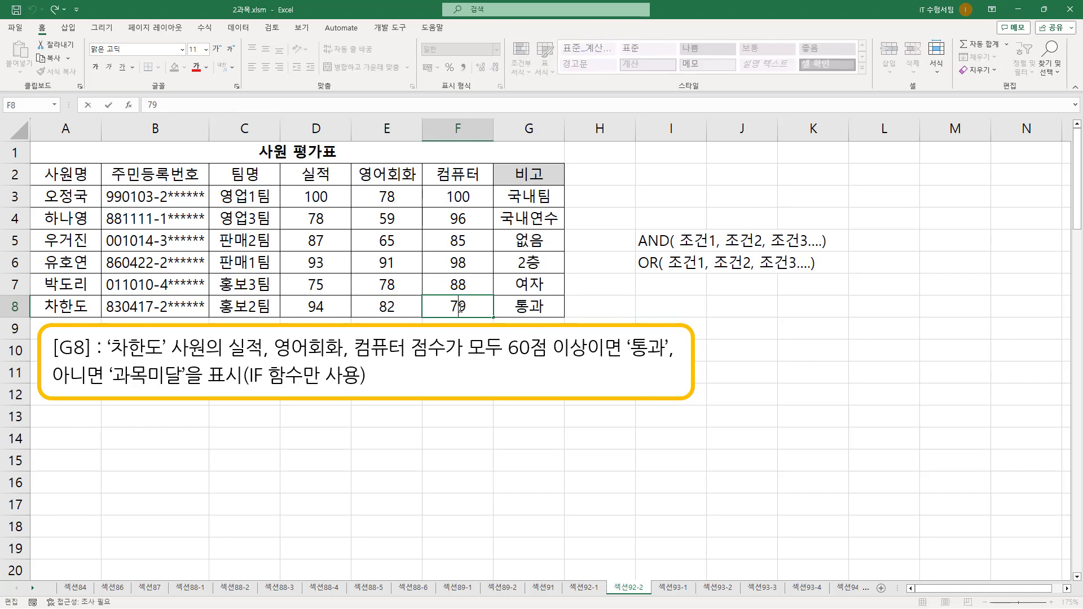
pyautogui.write('5')
pyautogui.press('Return')
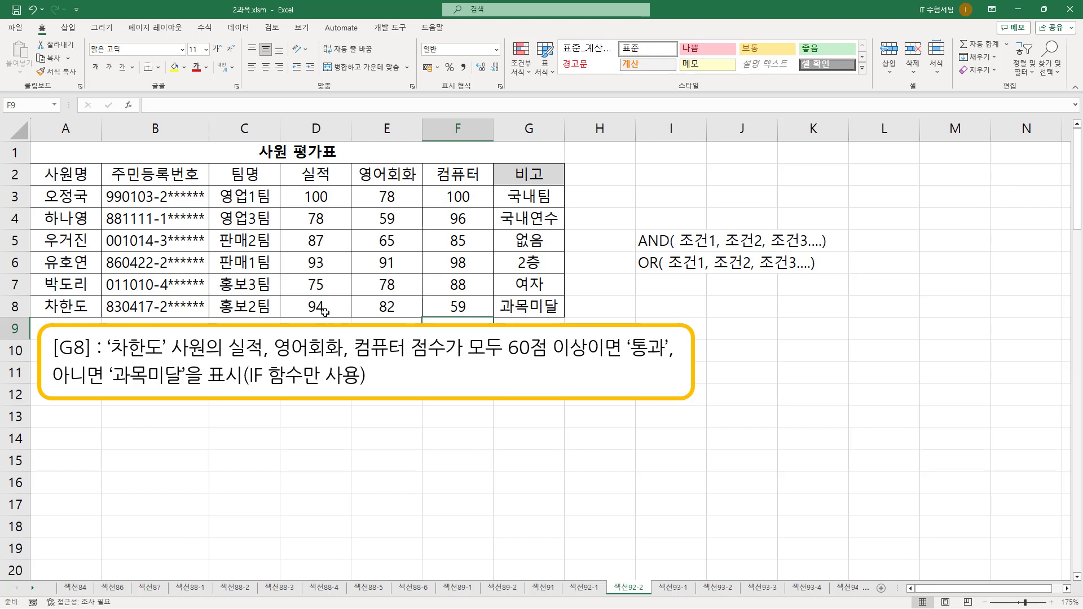
pyautogui.click(536, 308)
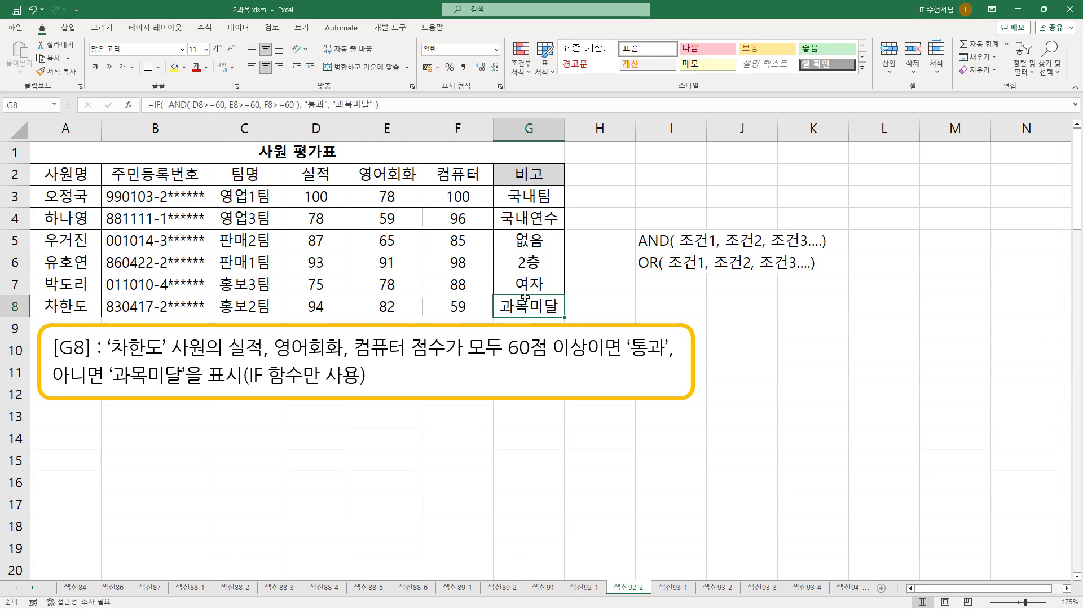
pyautogui.click(457, 307)
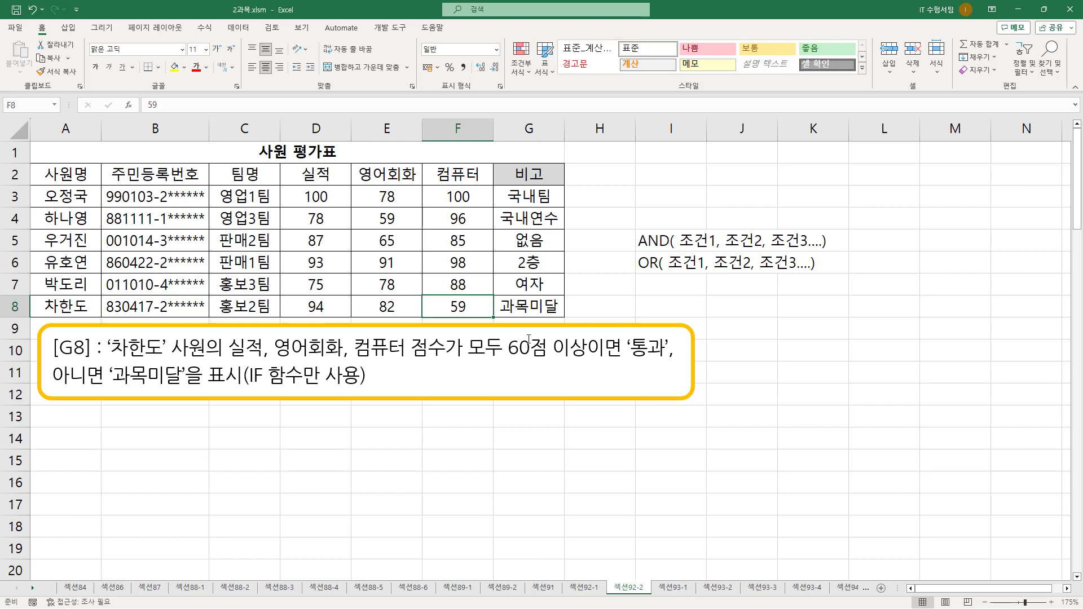
pyautogui.write('79')
# Copy G8's formula text into B14 as plain text
pyautogui.click(531, 308)
pyautogui.click(396, 109)
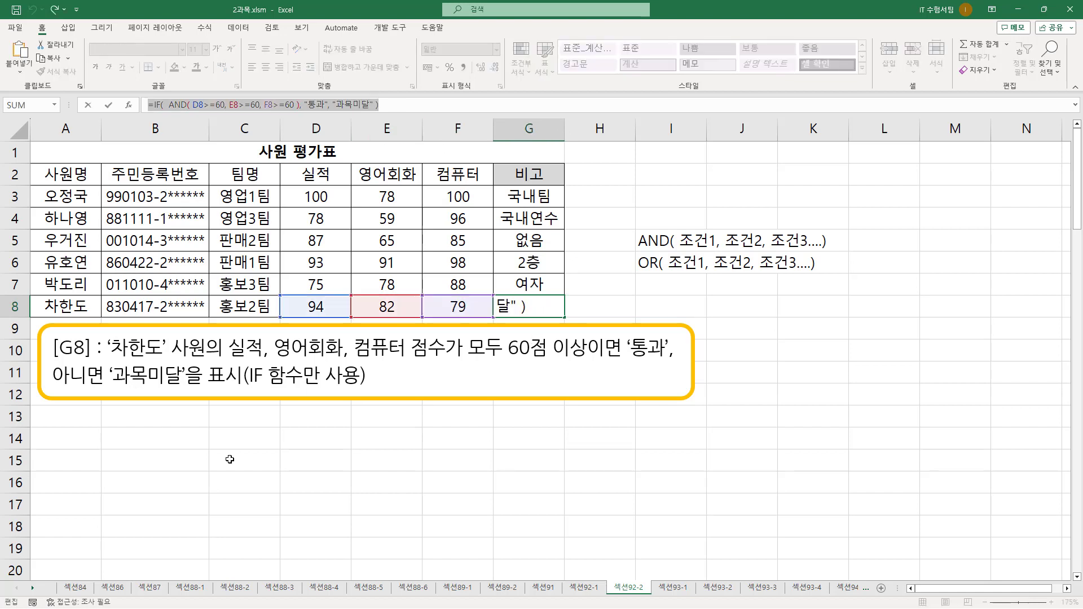
pyautogui.click(186, 443)
pyautogui.write('=IF(  AND( D8>=60, E8>=60, F8>=60 ), "통과", "과목미달" )')
pyautogui.press('Return')
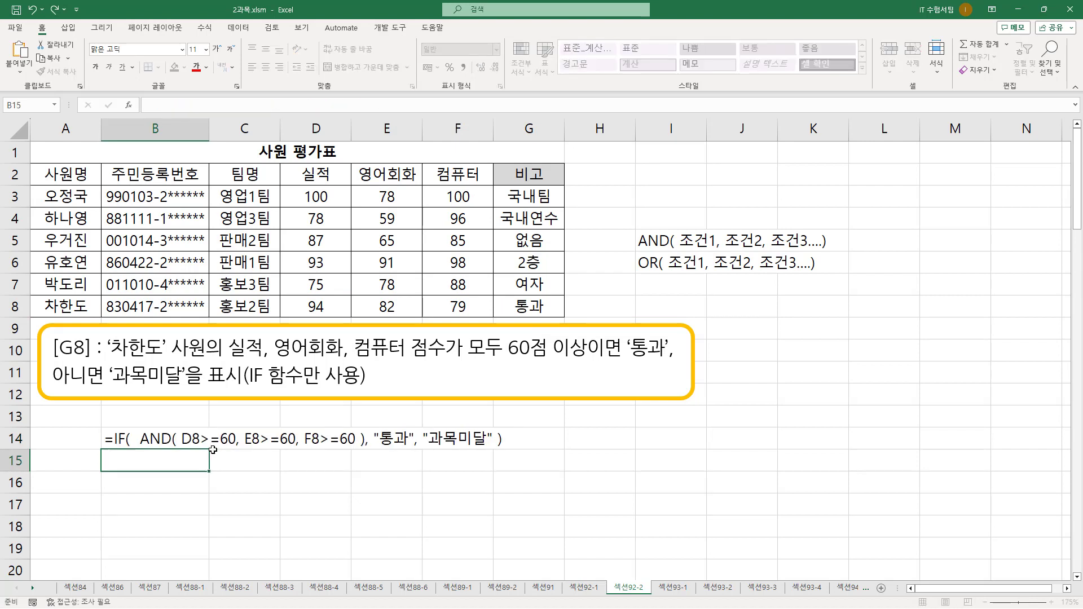
pyautogui.click(224, 483)
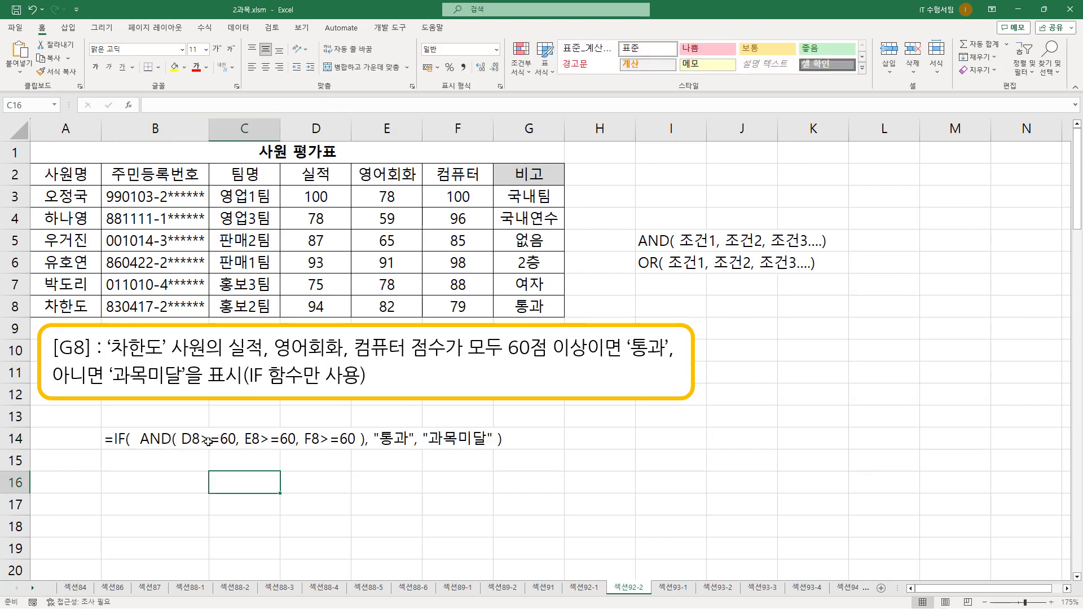
# Examine B14's formula text and its AND part against the task's "IF 함수만 사용" restriction
pyautogui.moveTo(95, 425); pyautogui.dragTo(512, 455)
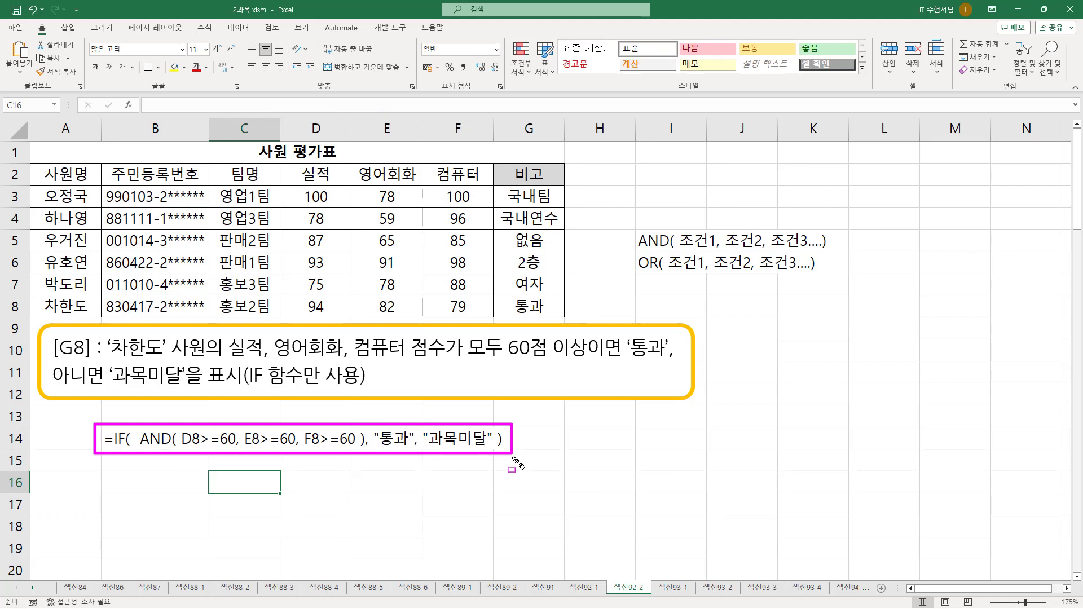
pyautogui.moveTo(247, 387); pyautogui.dragTo(359, 388)
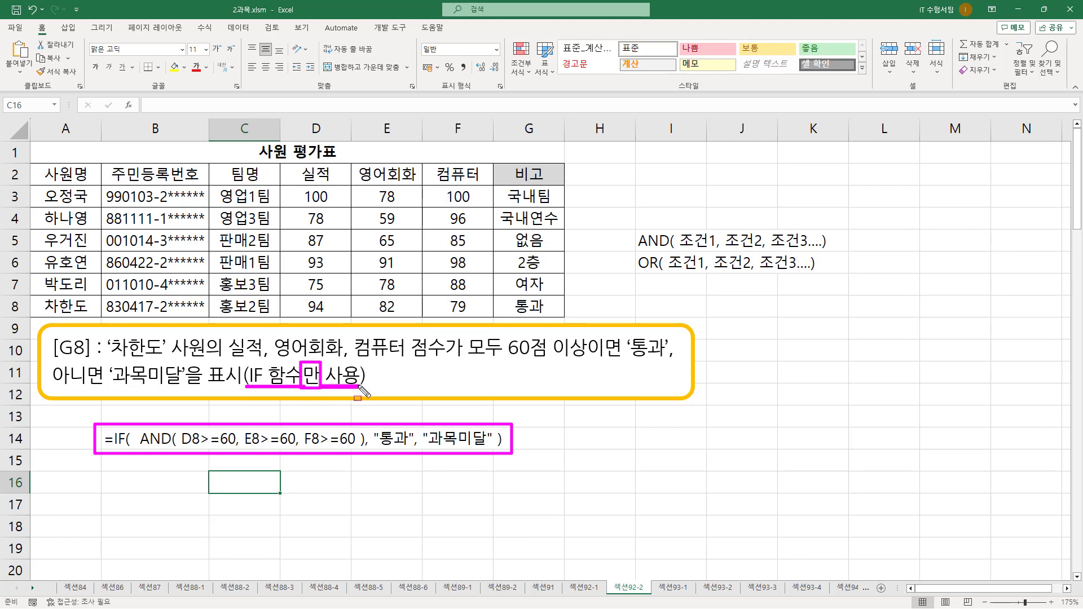
pyautogui.moveTo(139, 446)
pyautogui.mouseDown()
pyautogui.moveTo(358, 451)
pyautogui.moveTo(364, 434)
pyautogui.mouseUp()
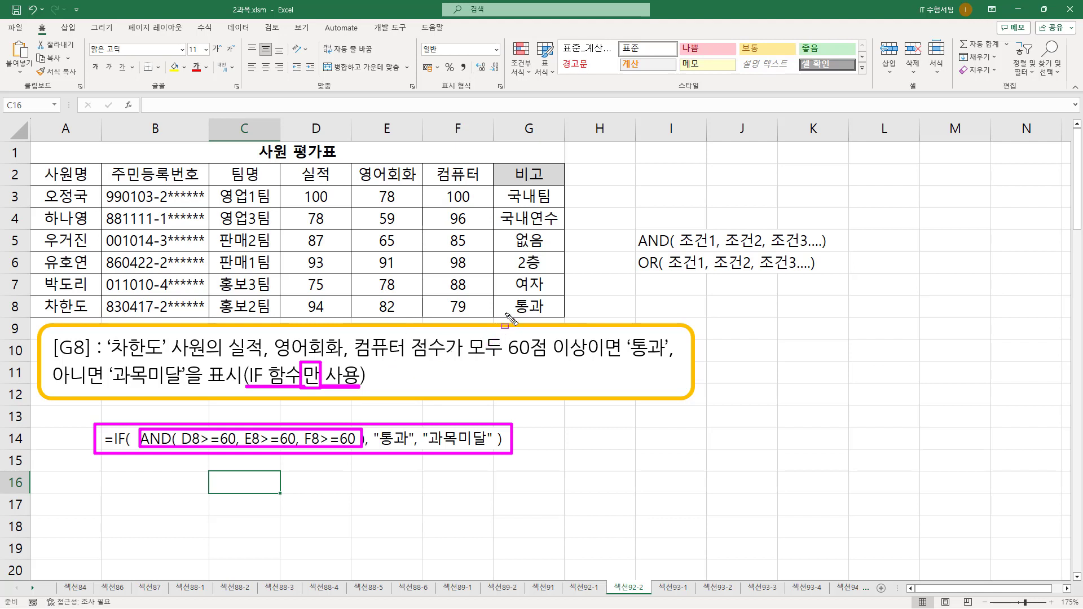
pyautogui.press('Escape')
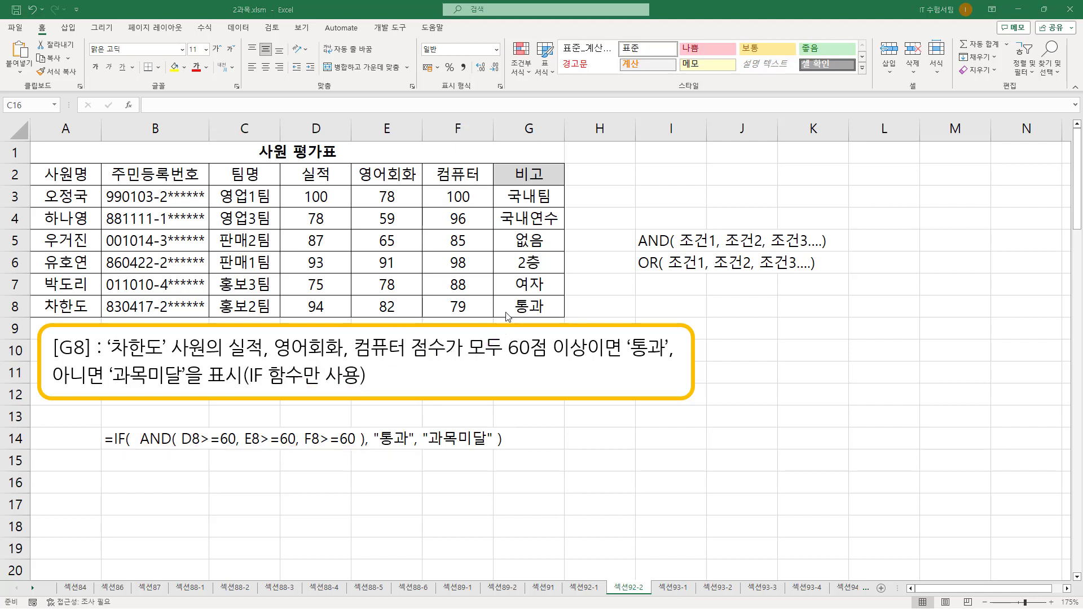
# Clear the formula from G8
pyautogui.click(507, 313)
pyautogui.press('Delete')
# Enter the IF syntax note "IF( 조건, 참, 거짓)" in cell B15, under the copied formula text
pyautogui.click(156, 479)
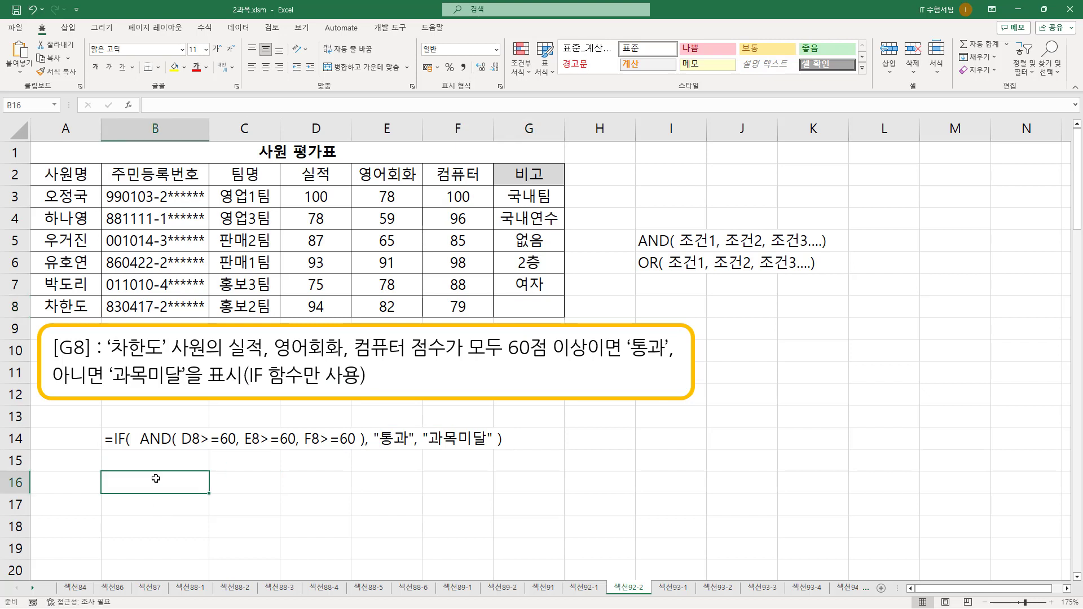
pyautogui.press('Up')
pyautogui.write('ㅑㄹ')
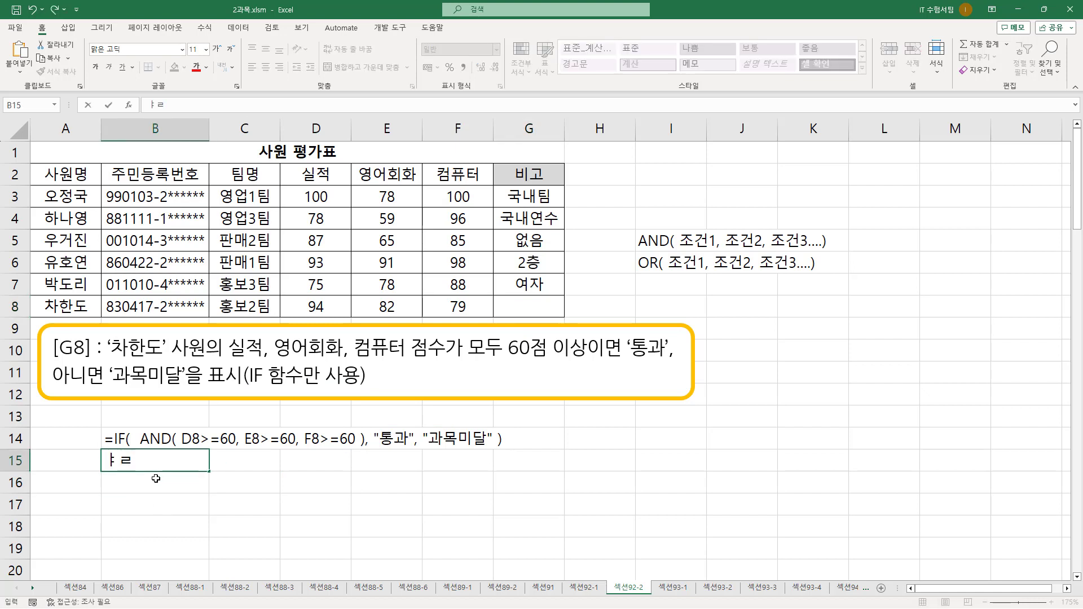
pyautogui.press('BackSpace')
pyautogui.press('BackSpace')
pyautogui.write('IF( 조건,')
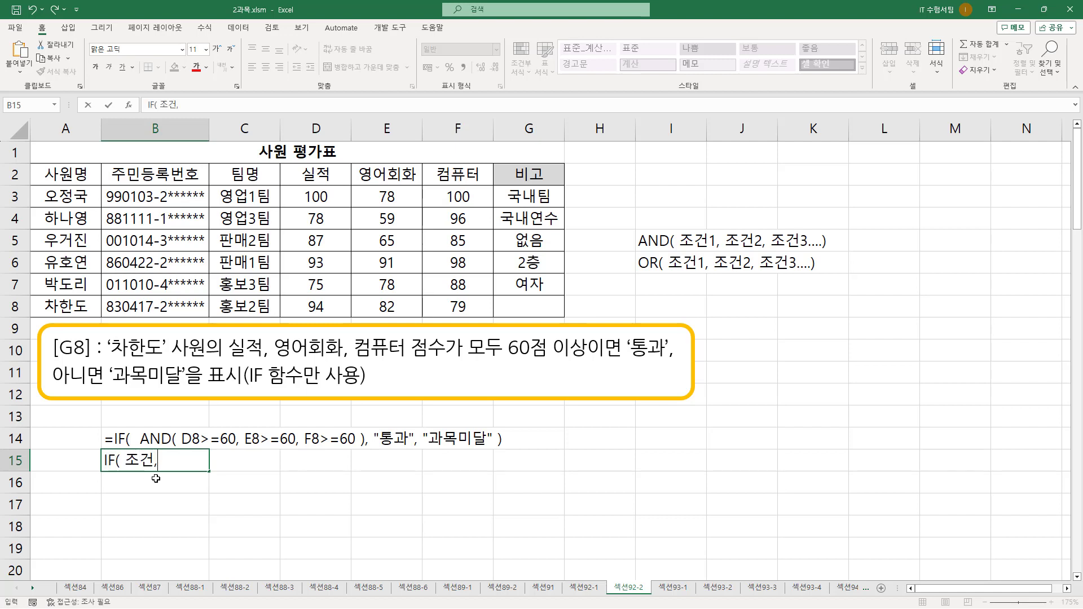
pyautogui.write(' 참, 거지')
pyautogui.write('ㅅ')
pyautogui.write(')')
pyautogui.press('Return')
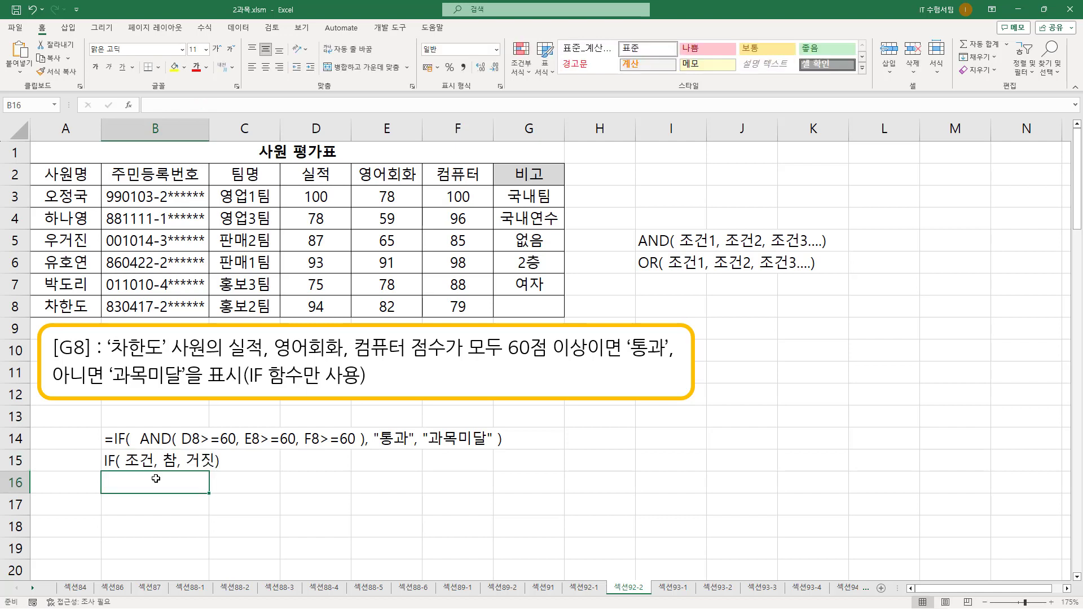
# Start an IF formula in G8 whose condition tests whether the 실적 score in D8 is at least 60
pyautogui.click(512, 311)
pyautogui.write('=')
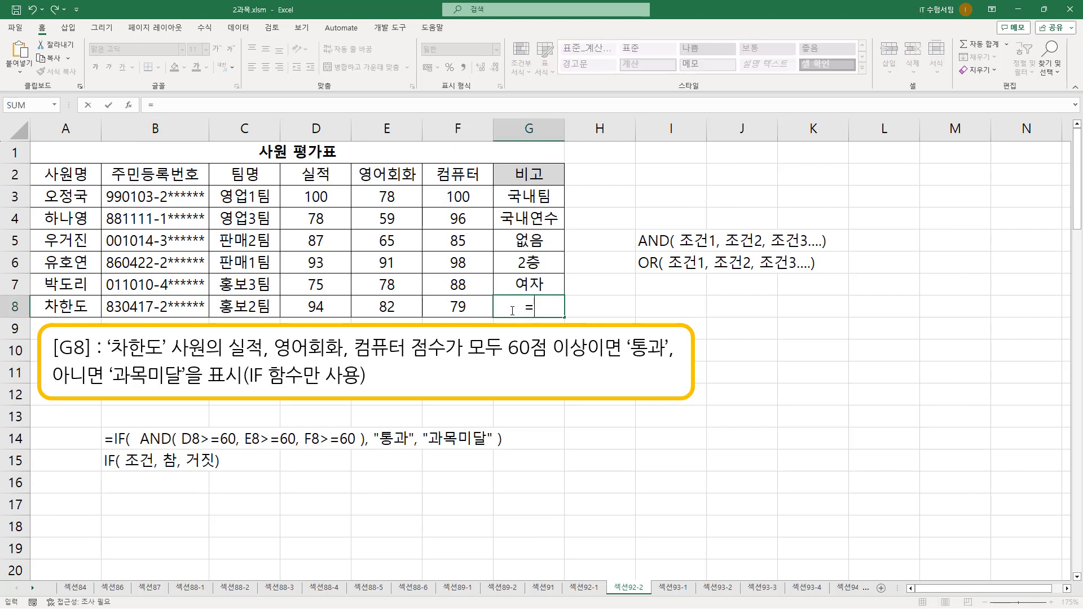
pyautogui.write('if(')
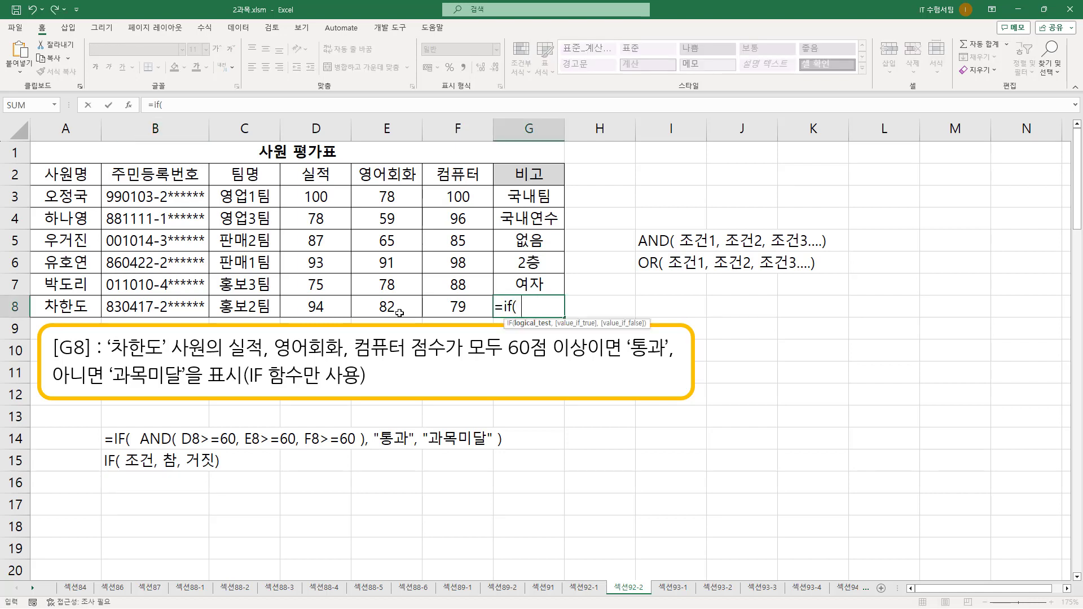
pyautogui.click(317, 310)
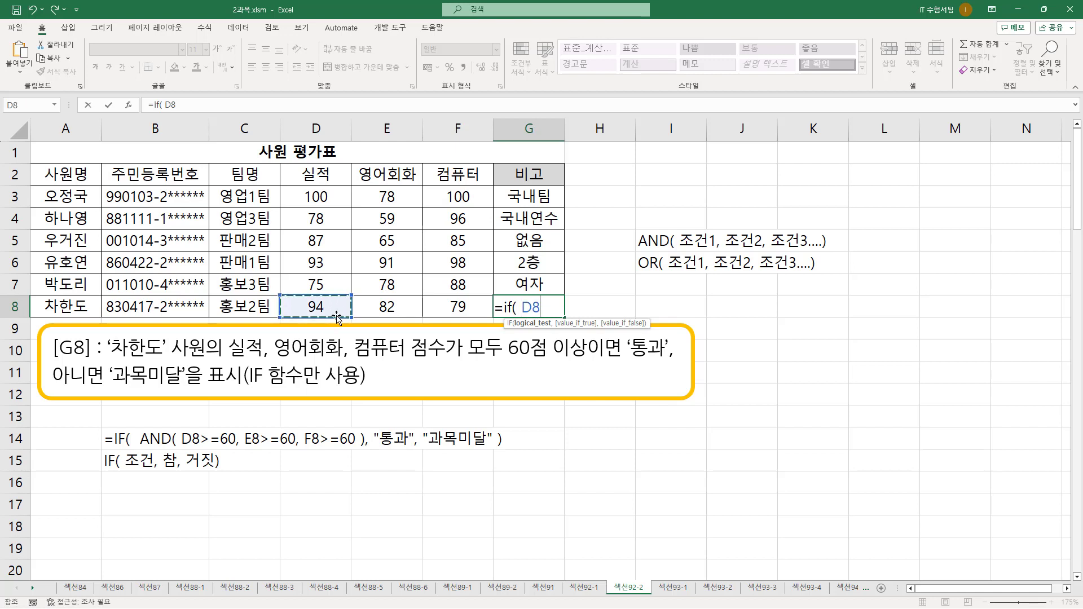
pyautogui.write('>')
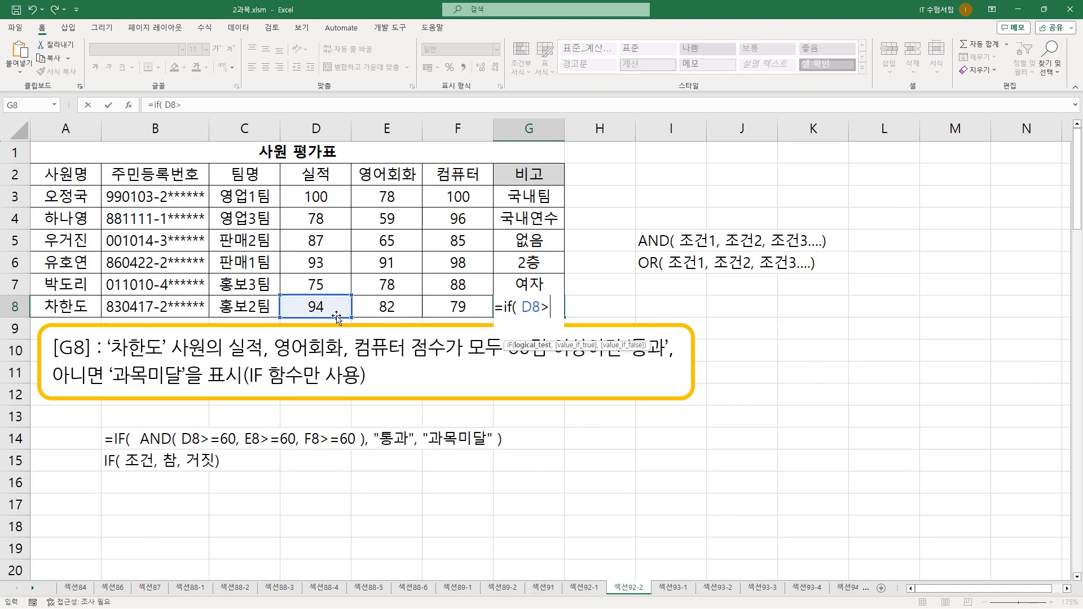
pyautogui.write('=60,')
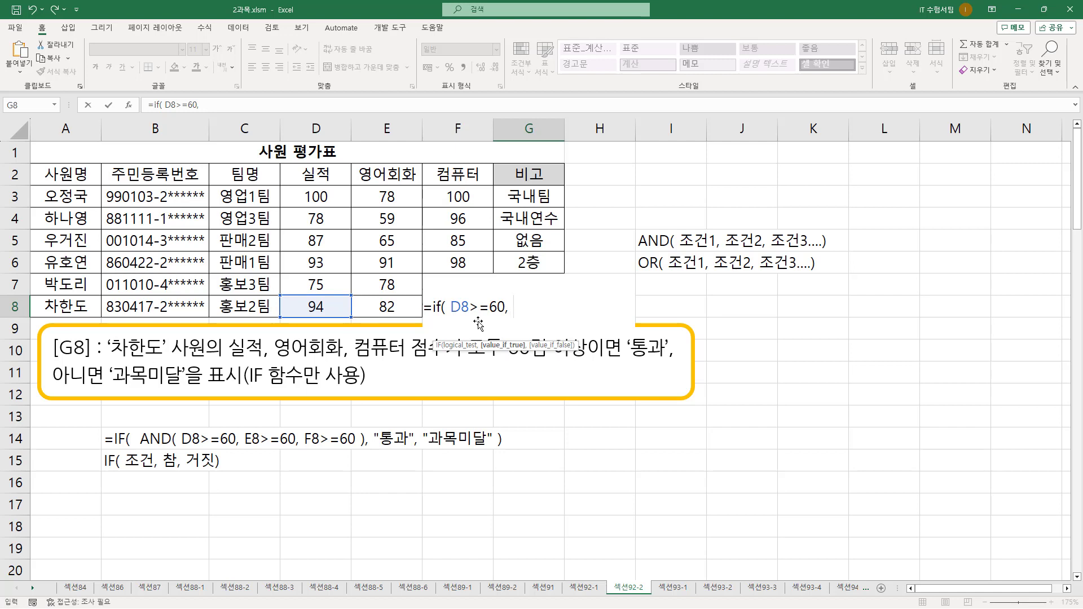
# Nest a second IF as the true result in G8's formula, with the condition E8>=60
pyautogui.write('IF')
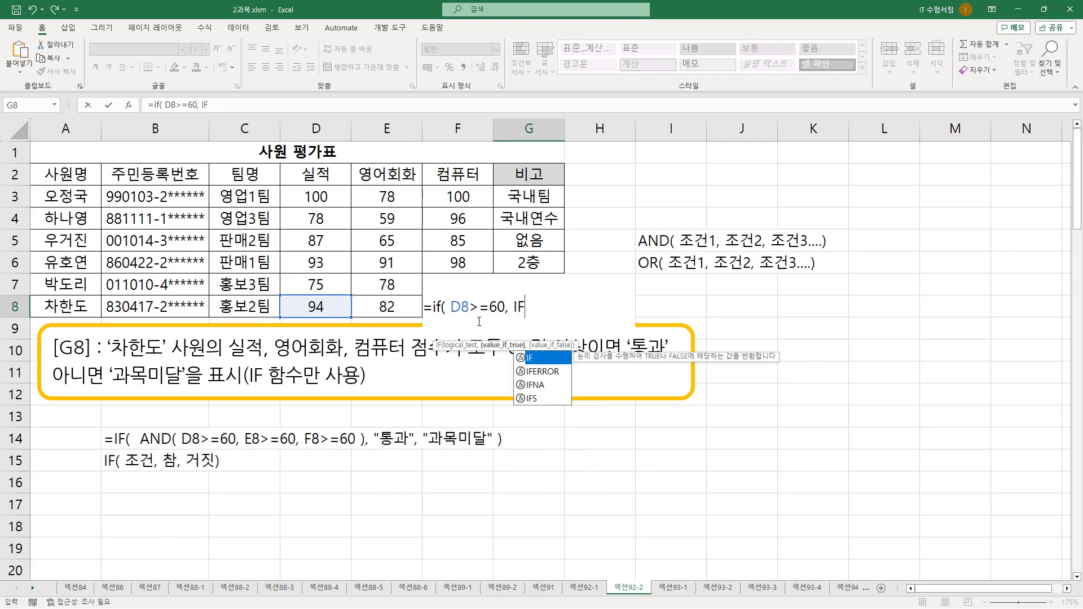
pyautogui.write('(')
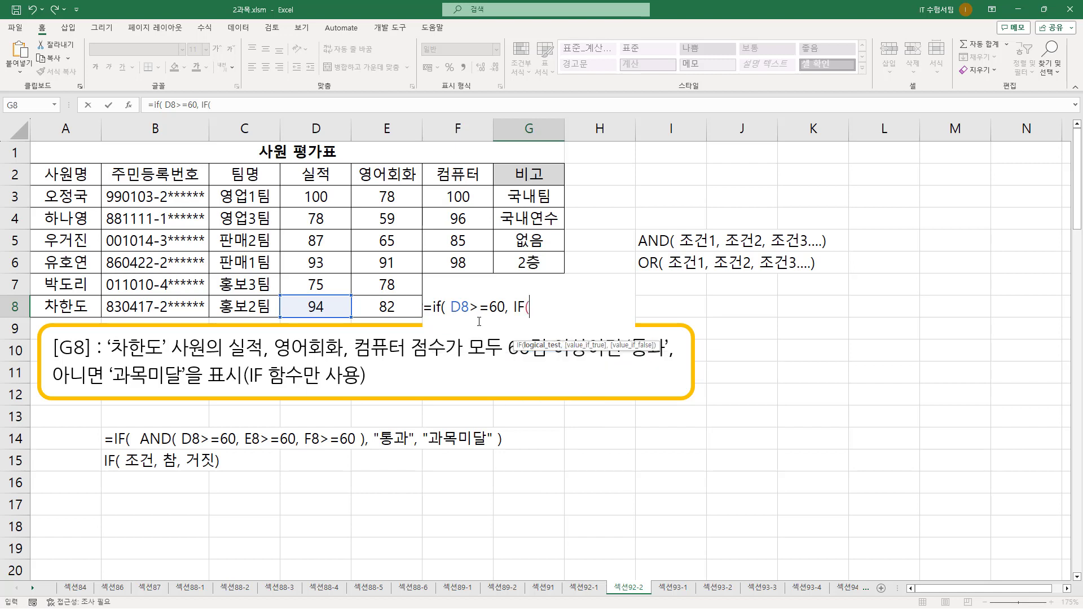
pyautogui.press('Left')
pyautogui.press('Left')
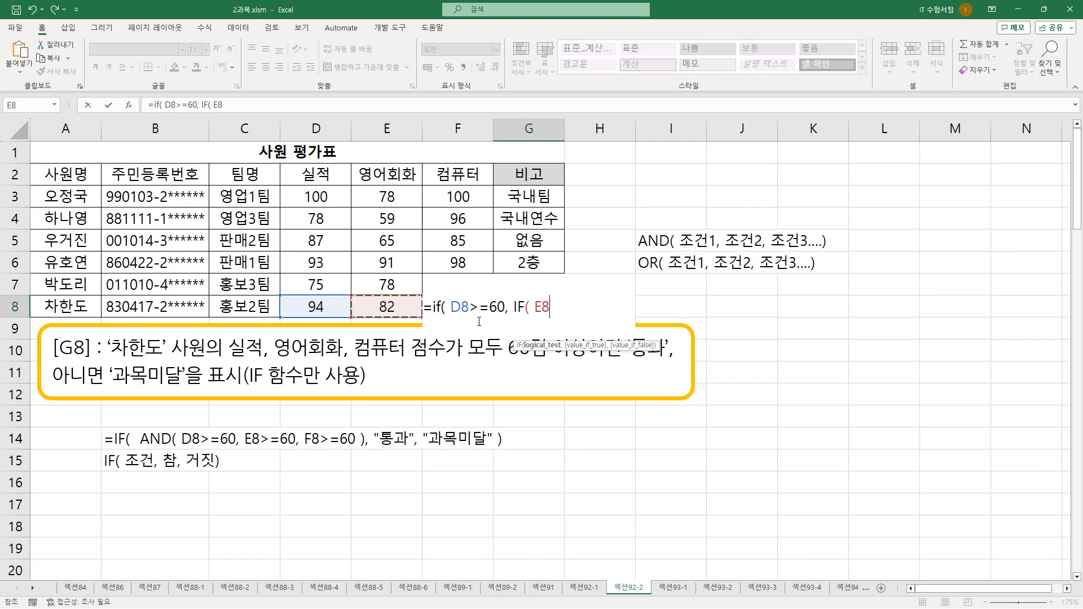
pyautogui.write('>=60')
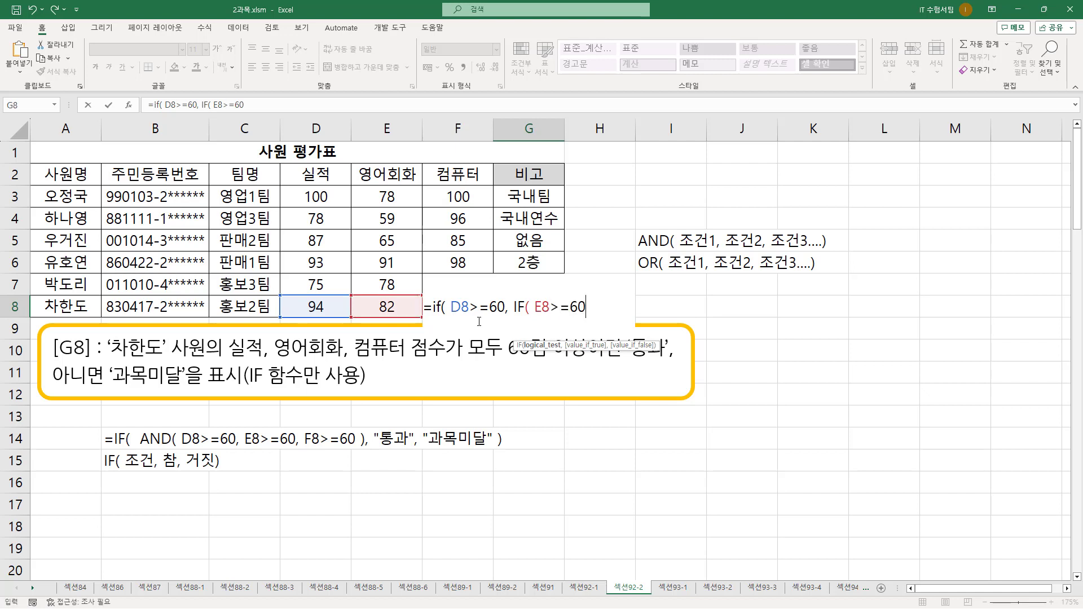
# Nest a third IF as the second IF's true result in G8, with the condition F8>=60
pyautogui.write(', IF(')
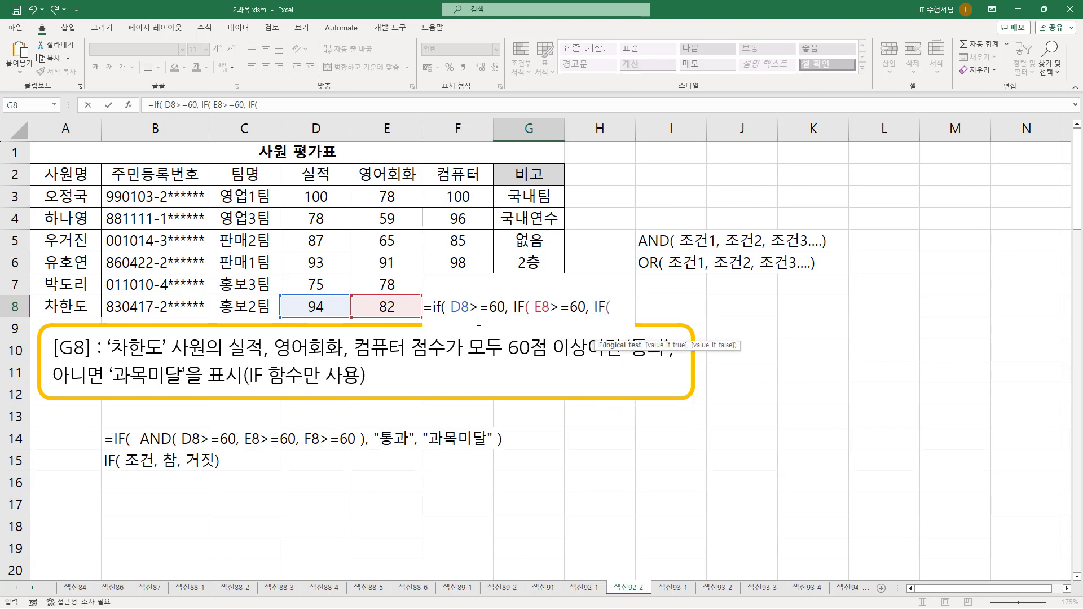
pyautogui.press('Left')
pyautogui.write('>')
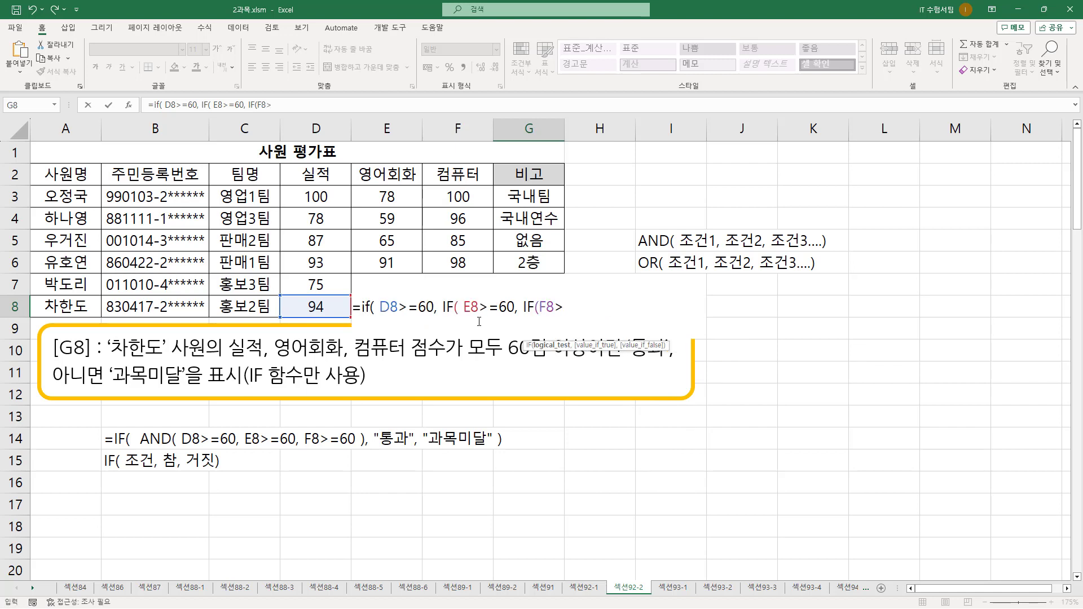
pyautogui.write('=60')
pyautogui.click(555, 314)
pyautogui.write(',')
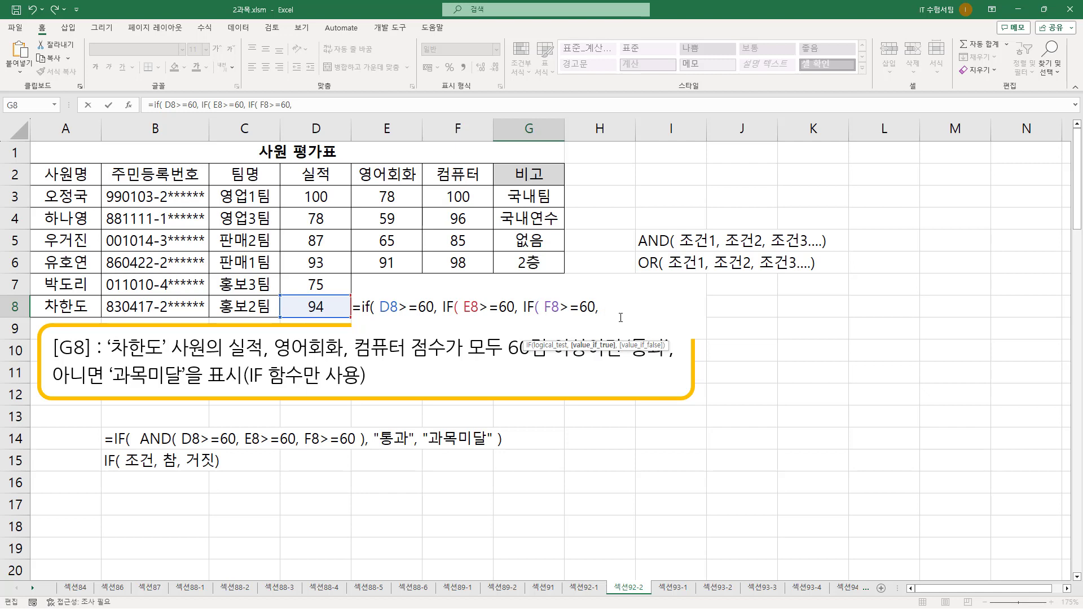
# Complete the innermost IF with "통과" as its true result and "과목미달" as its false result, and close its parenthesis
pyautogui.write('"통과" ,')
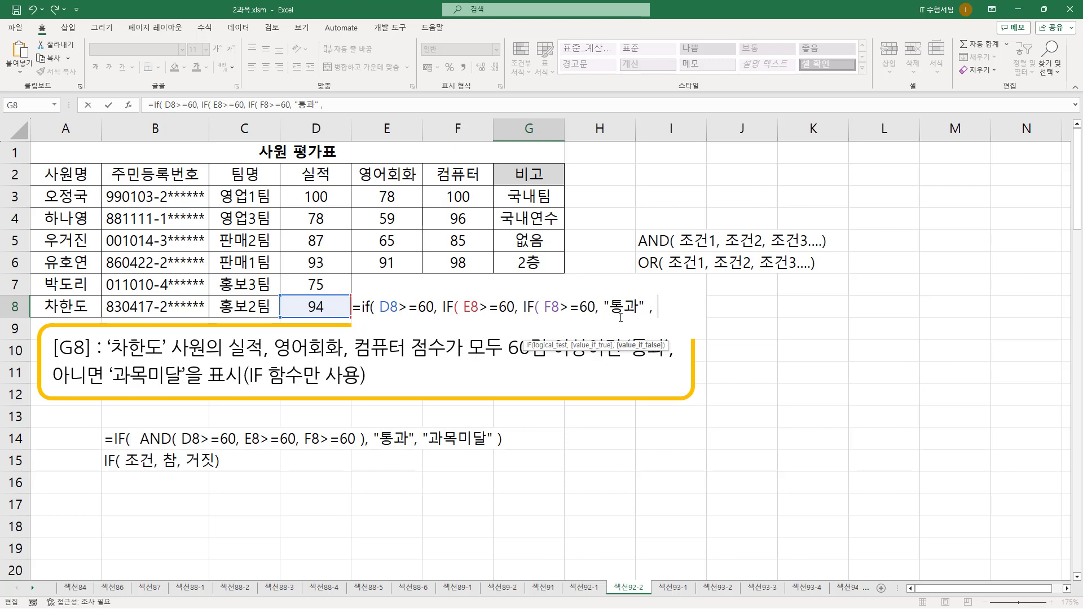
pyautogui.write(' "과목미달')
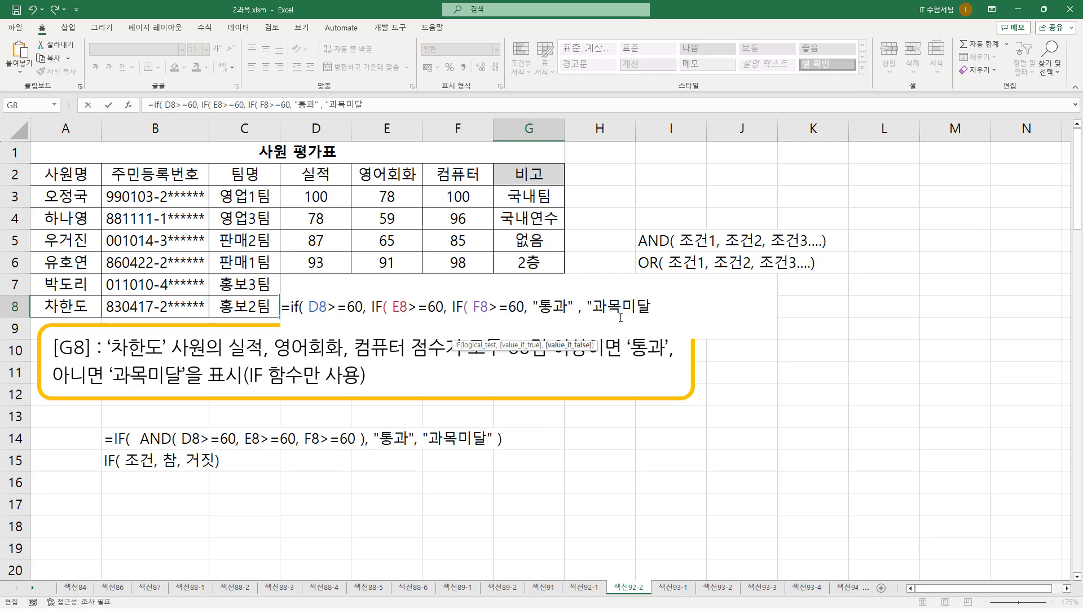
pyautogui.write('"')
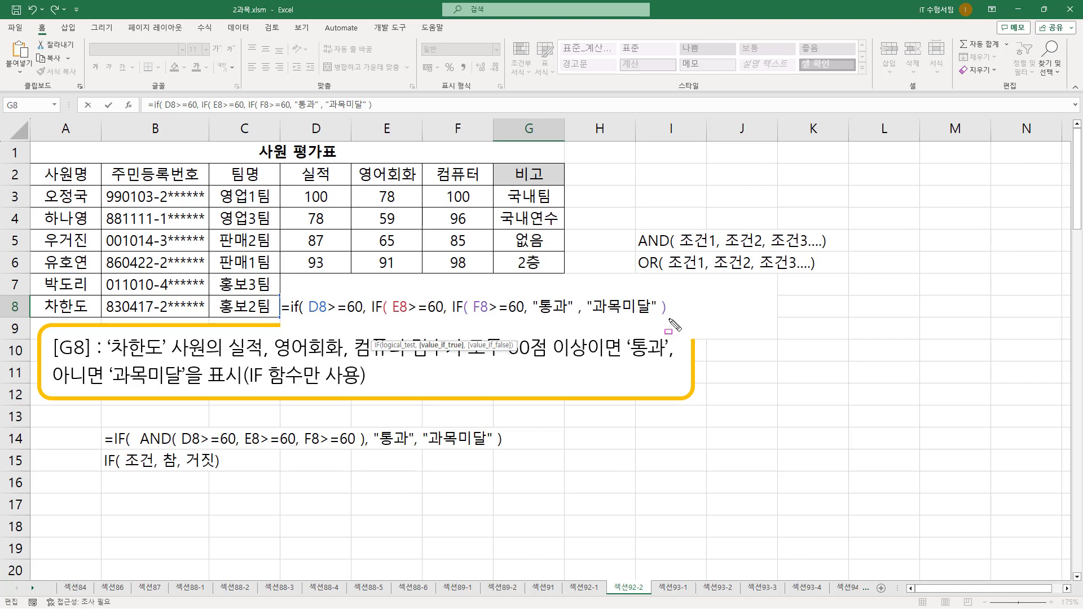
pyautogui.moveTo(659, 318); pyautogui.dragTo(673, 318)
pyautogui.moveTo(451, 294)
pyautogui.mouseDown()
pyautogui.moveTo(480, 322)
pyautogui.moveTo(682, 339)
pyautogui.moveTo(673, 323)
pyautogui.mouseUp()
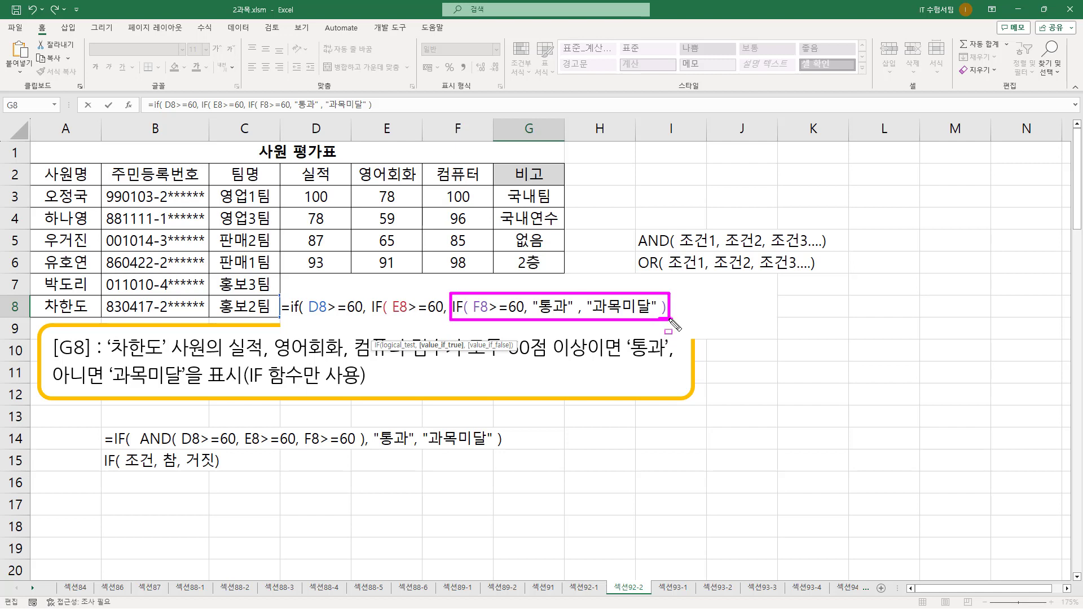
pyautogui.moveTo(393, 316); pyautogui.dragTo(435, 316)
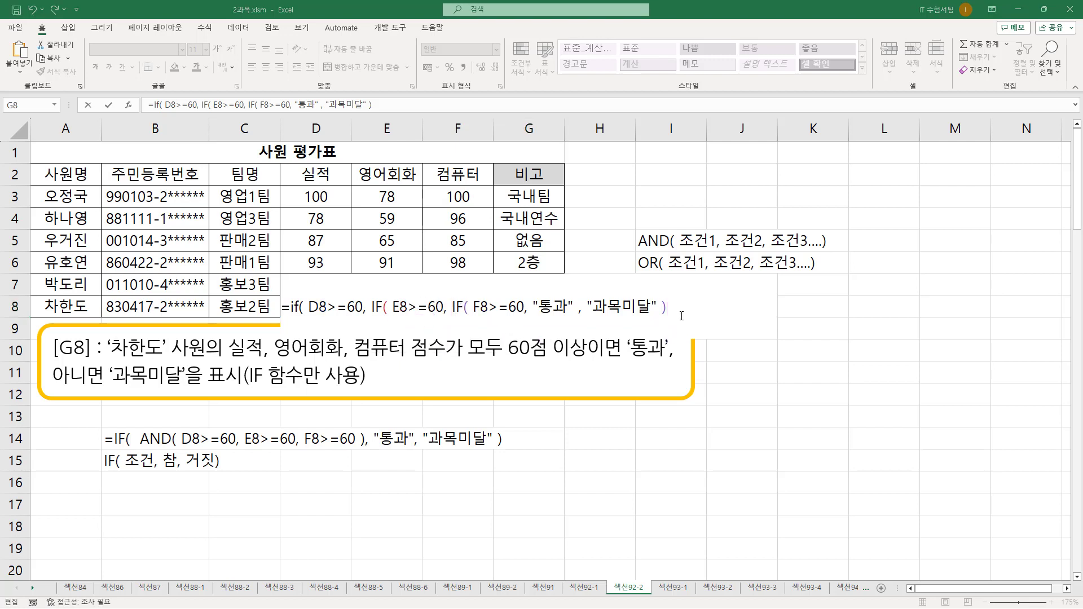
pyautogui.press('Escape')
# Give the second IF, the one testing E8, the false result "과목미달" and close its parenthesis
pyautogui.write(',')
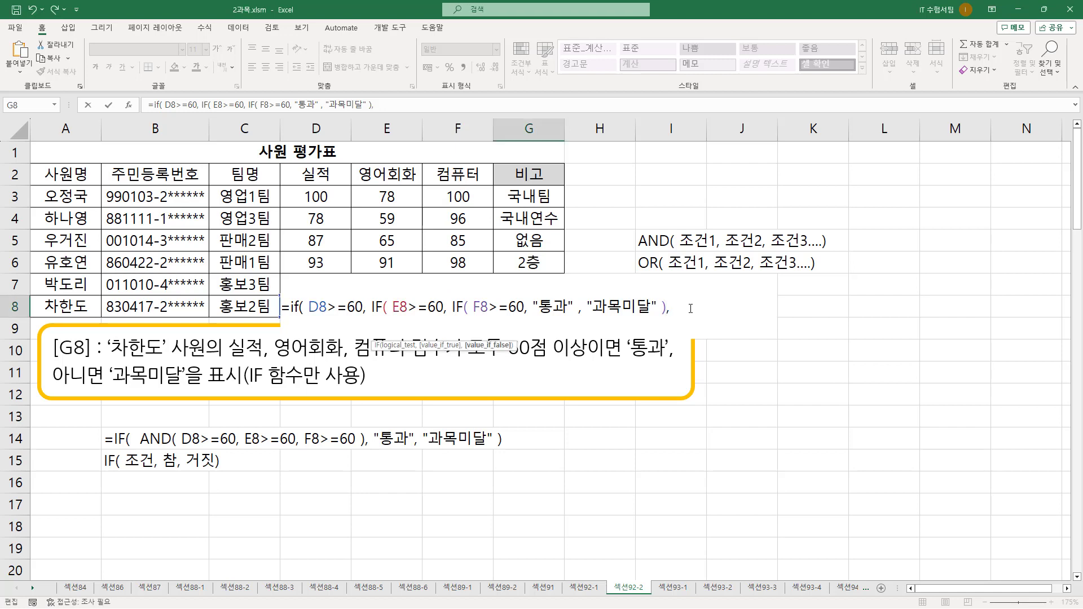
pyautogui.write(' "과목미달",')
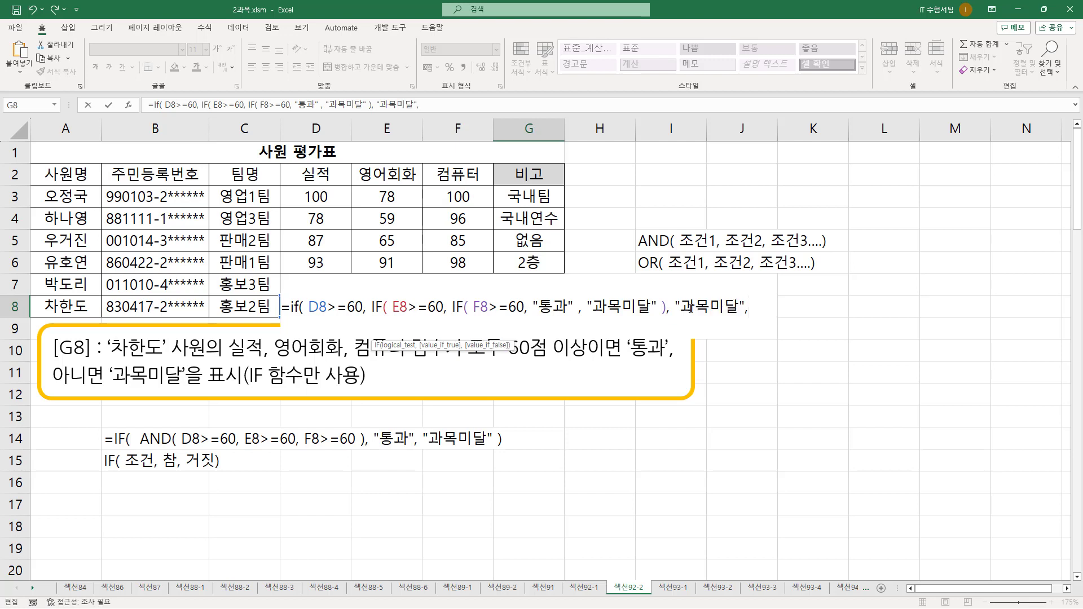
pyautogui.press('BackSpace')
pyautogui.write(')')
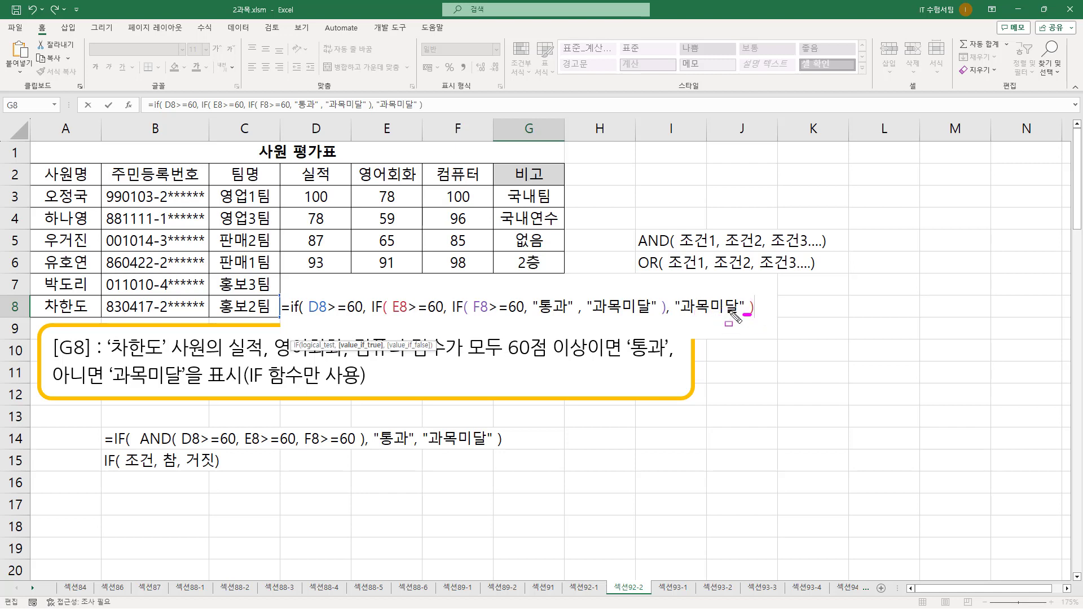
pyautogui.moveTo(380, 315); pyautogui.dragTo(389, 315)
pyautogui.press('Escape')
# Finish G8's outer IF with the false result "과목미달", close its parenthesis and commit the formula
pyautogui.write(',')
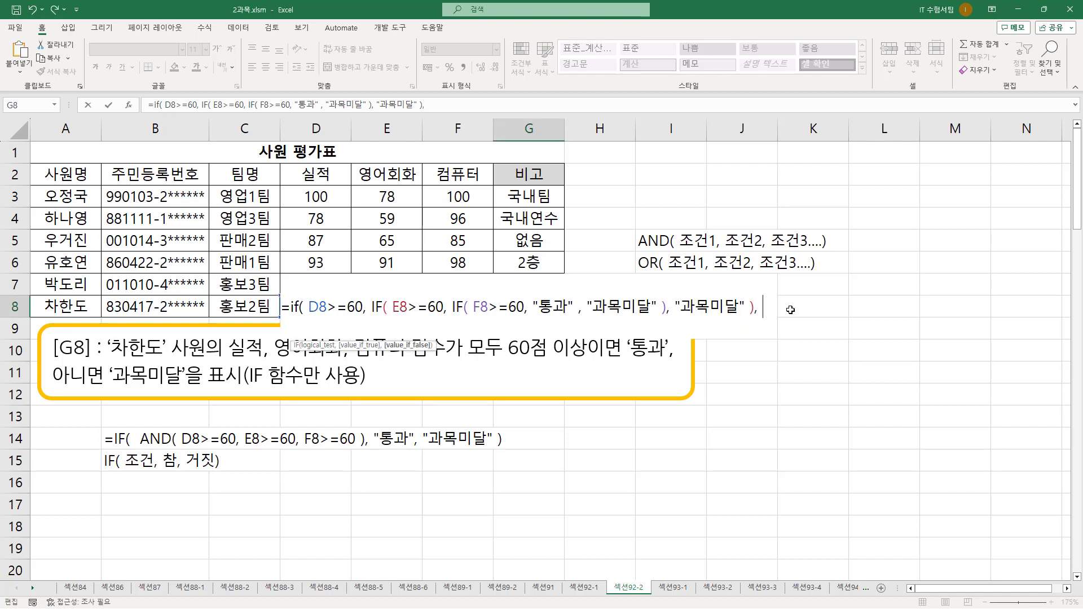
pyautogui.write(' "')
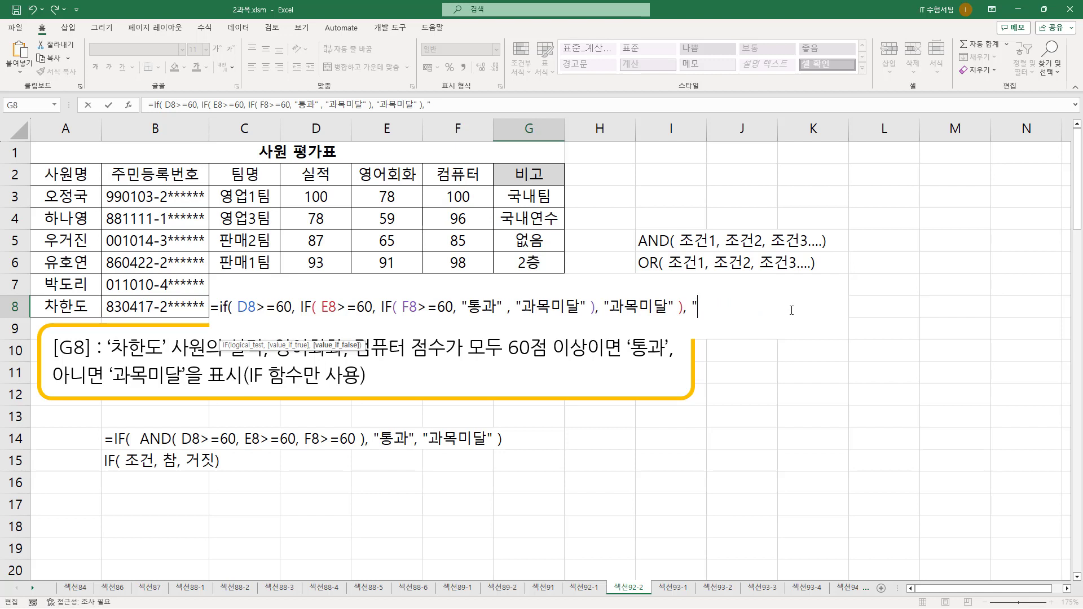
pyautogui.write('A과목미달')
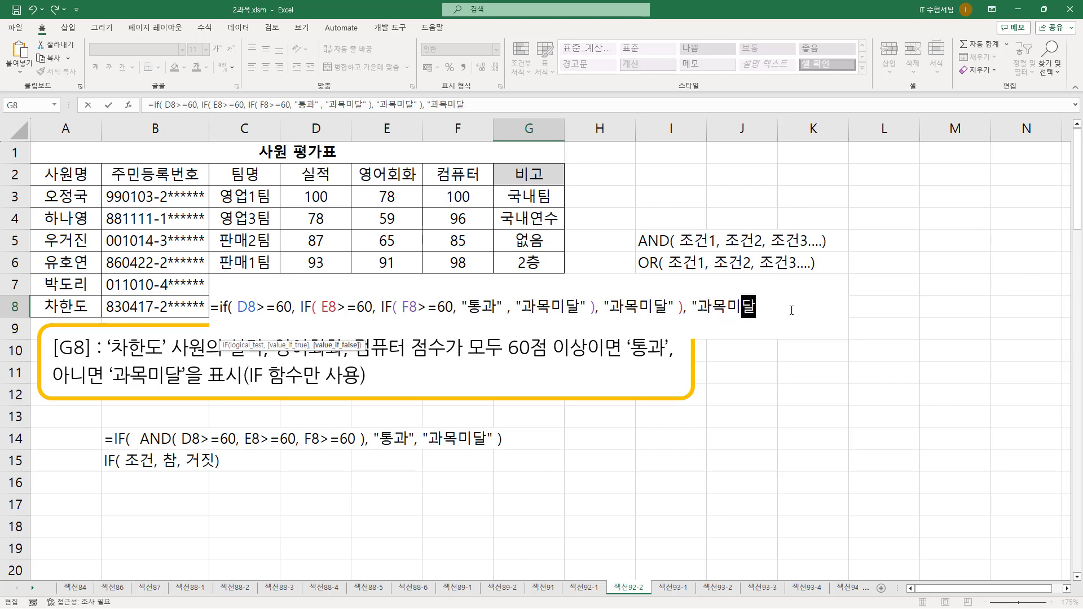
pyautogui.write('"')
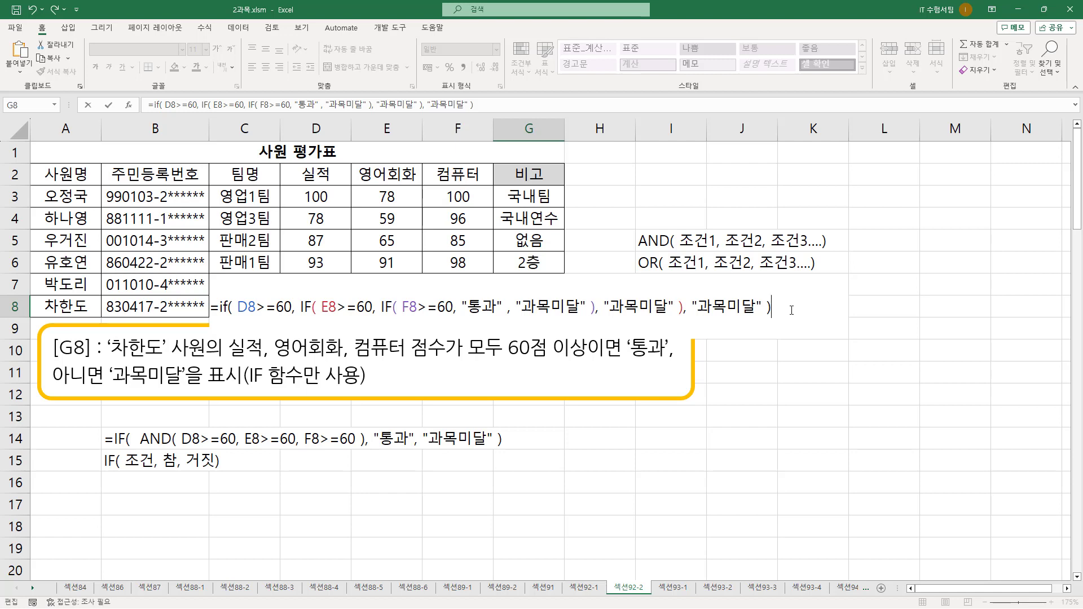
pyautogui.press('Return')
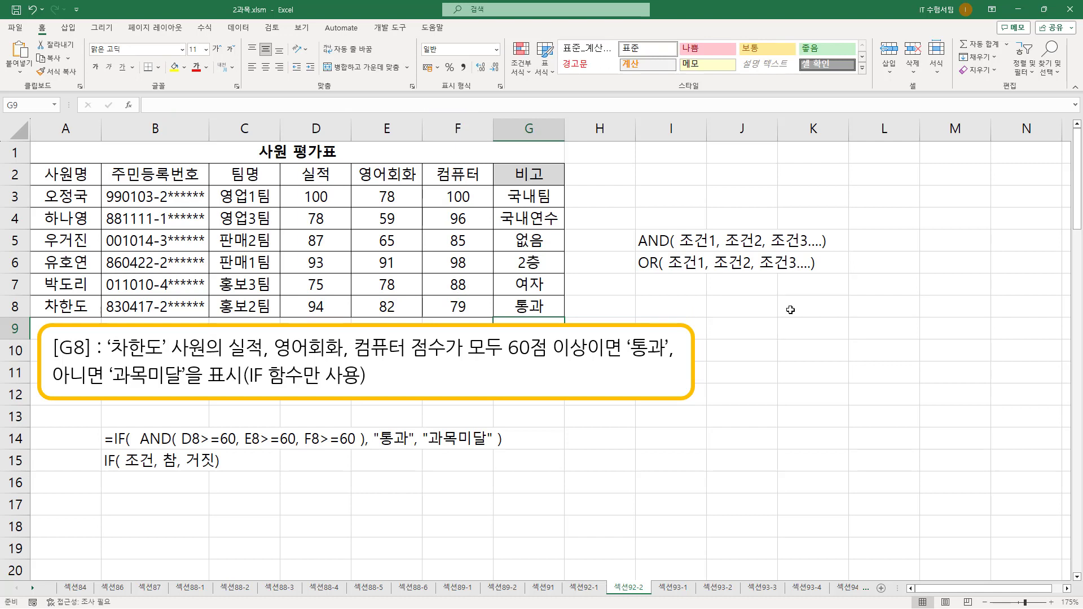
# Test G8's nested IF formula by setting the 컴퓨터 score in F8 to 59 and checking the 비고 result
pyautogui.press('Up')
pyautogui.click(458, 307)
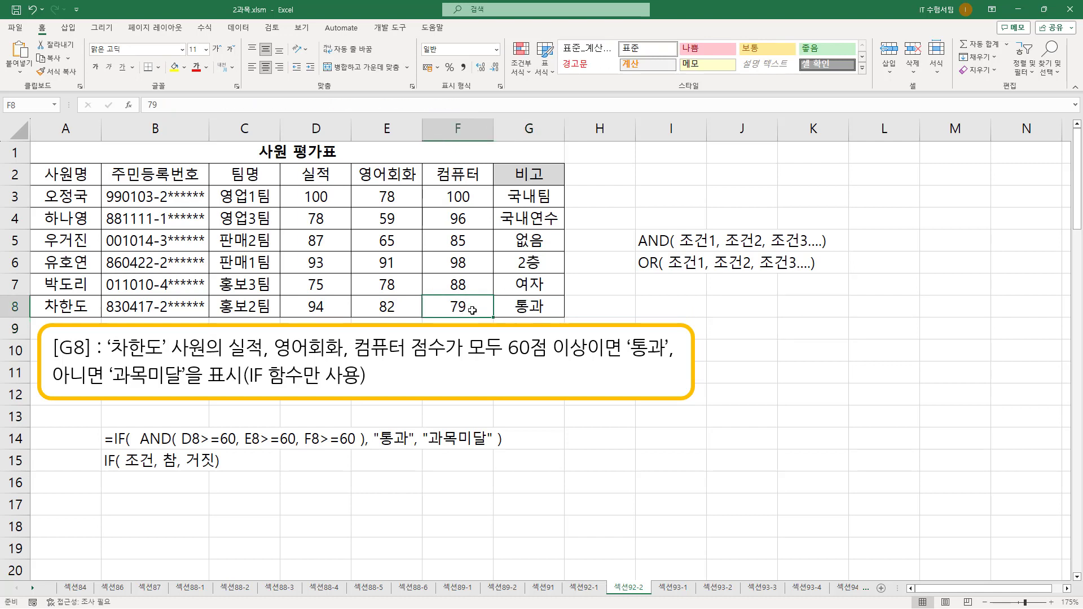
pyautogui.write('59')
pyautogui.press('Return')
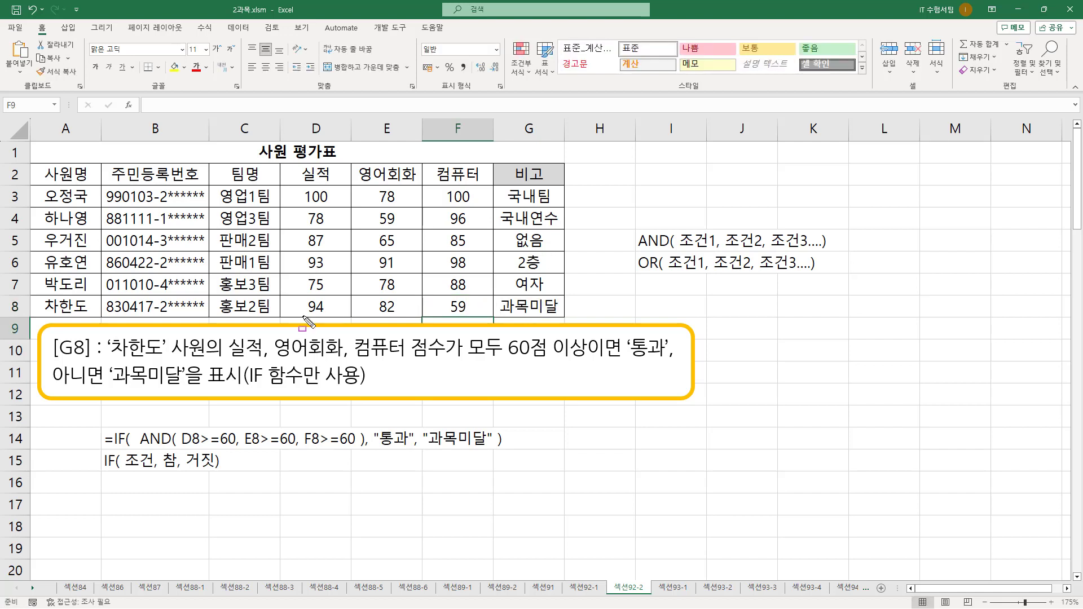
pyautogui.moveTo(300, 316); pyautogui.dragTo(570, 317)
pyautogui.press('Escape')
pyautogui.click(533, 305)
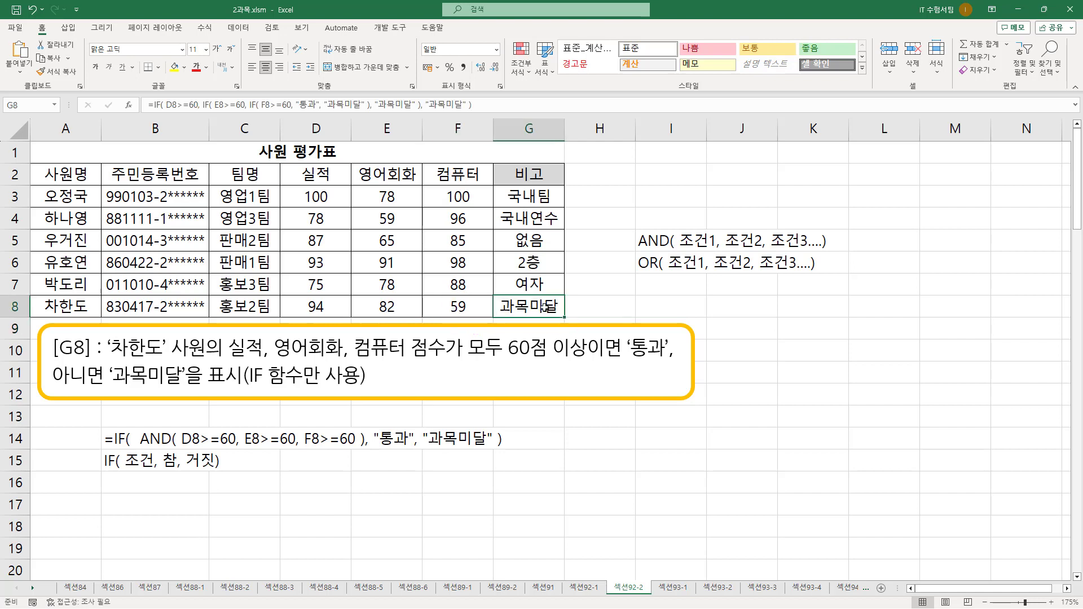
pyautogui.doubleClick(499, 309)
pyautogui.press('Escape')
# Restore the 컴퓨터 score in F8 to 79 and check G8's result
pyautogui.doubleClick(463, 307)
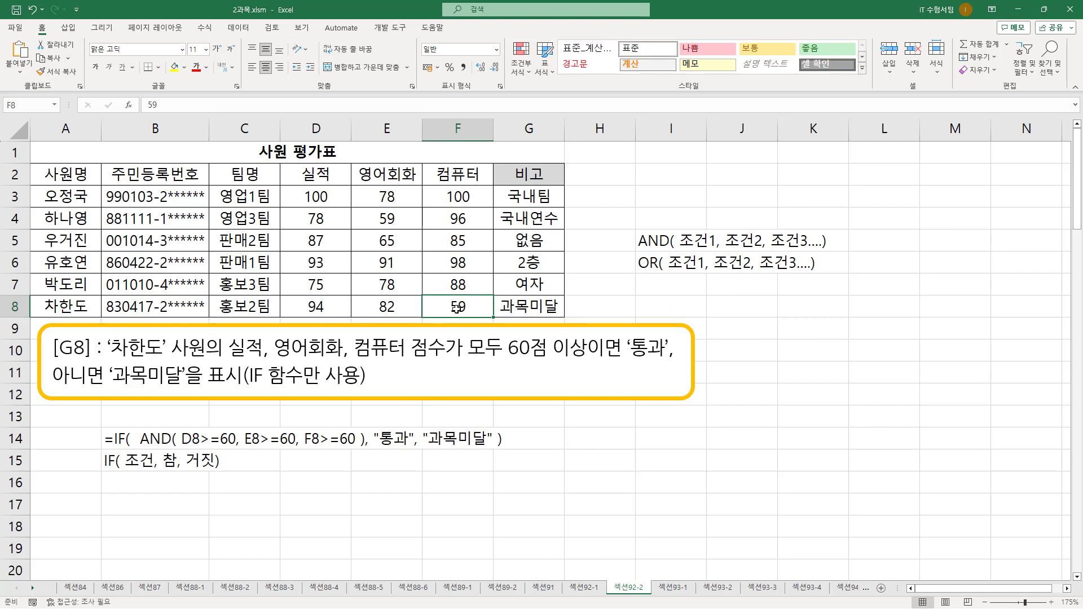
pyautogui.moveTo(459, 307); pyautogui.dragTo(447, 306)
pyautogui.write('7')
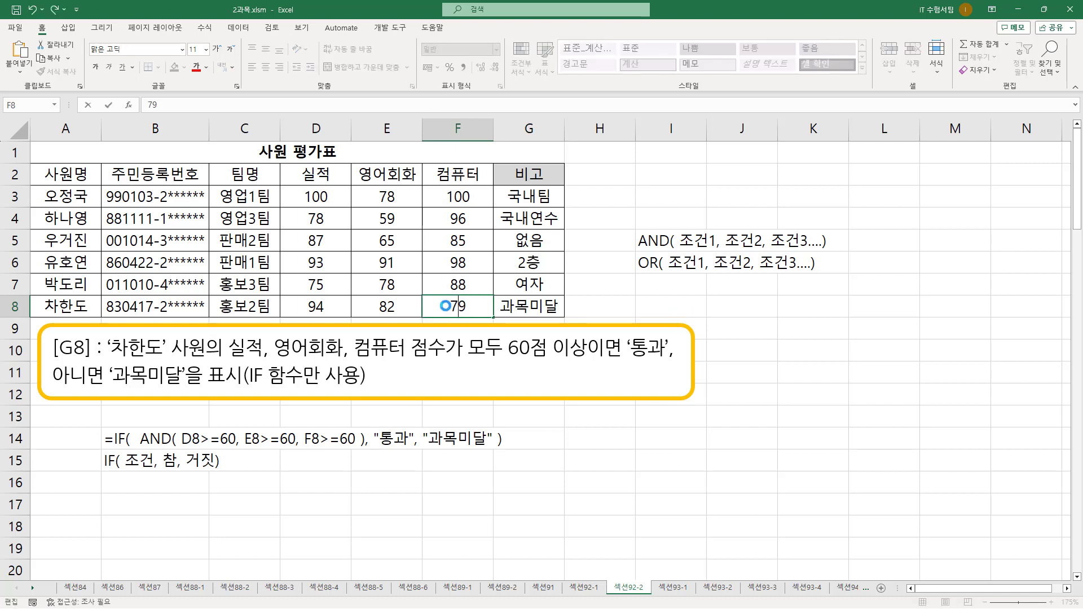
pyautogui.press('Return')
pyautogui.click(519, 310)
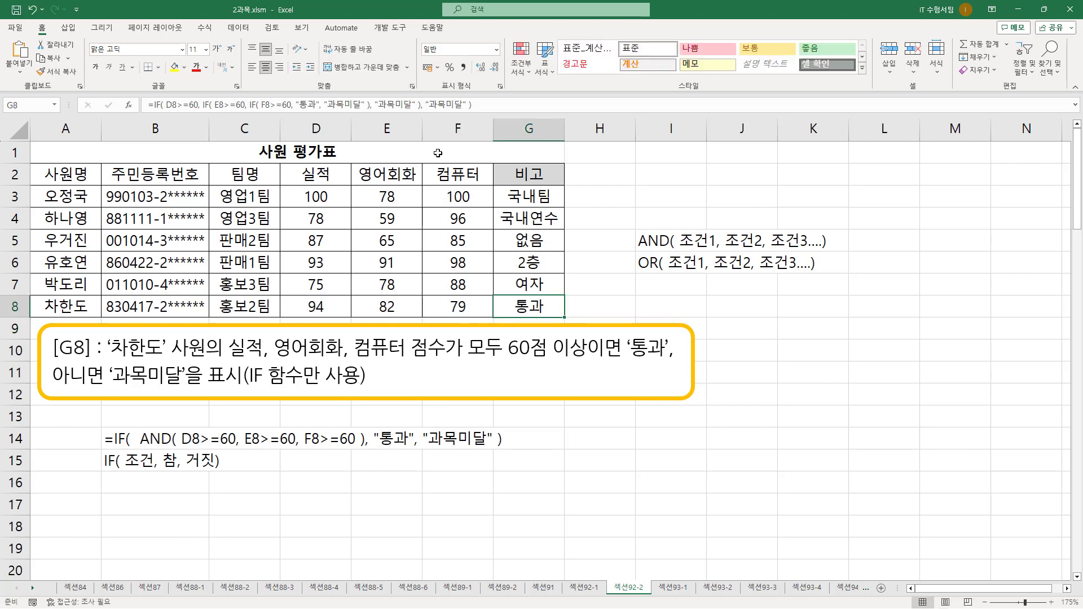
# Copy G8's nested IF formula into B17 as plain text
pyautogui.click(520, 104)
pyautogui.click(148, 502)
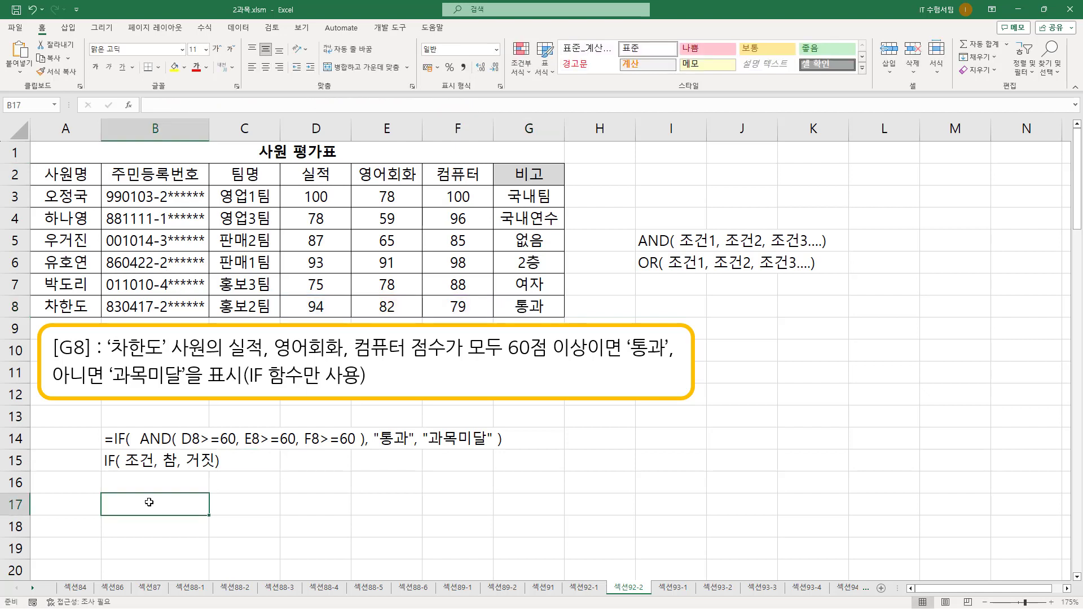
pyautogui.write('=IF( D8>=60, IF( E8>=60, IF( F8>=60, "통과", "과목미달" ), "과목미달" ), "과목미달" )')
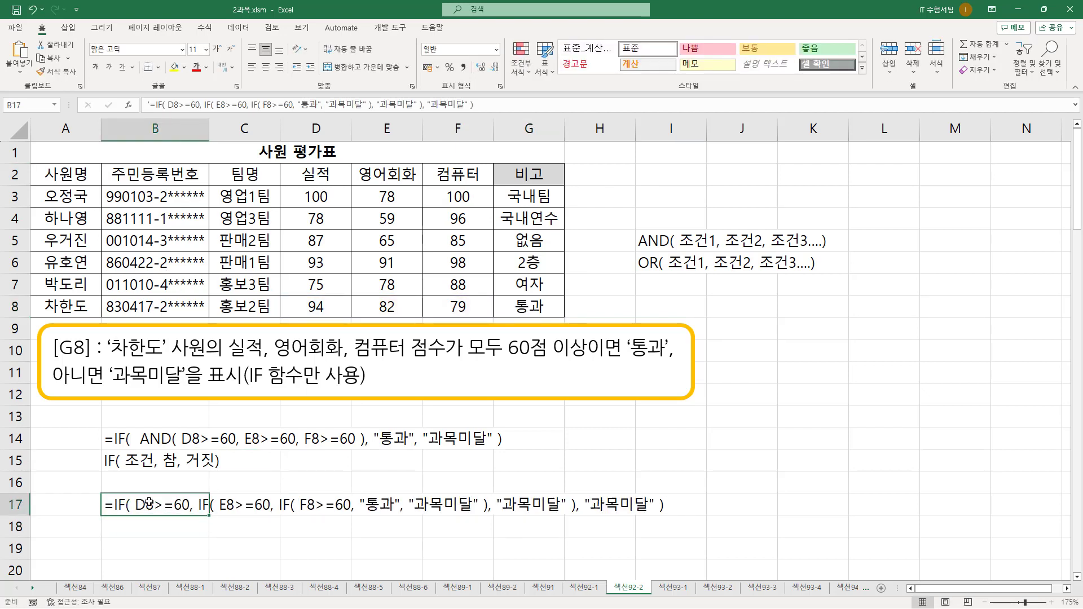
# Insert extra spaces between the arguments of the formula text in B17 so each condition and result stands apart
pyautogui.doubleClick(148, 502)
pyautogui.click(202, 503)
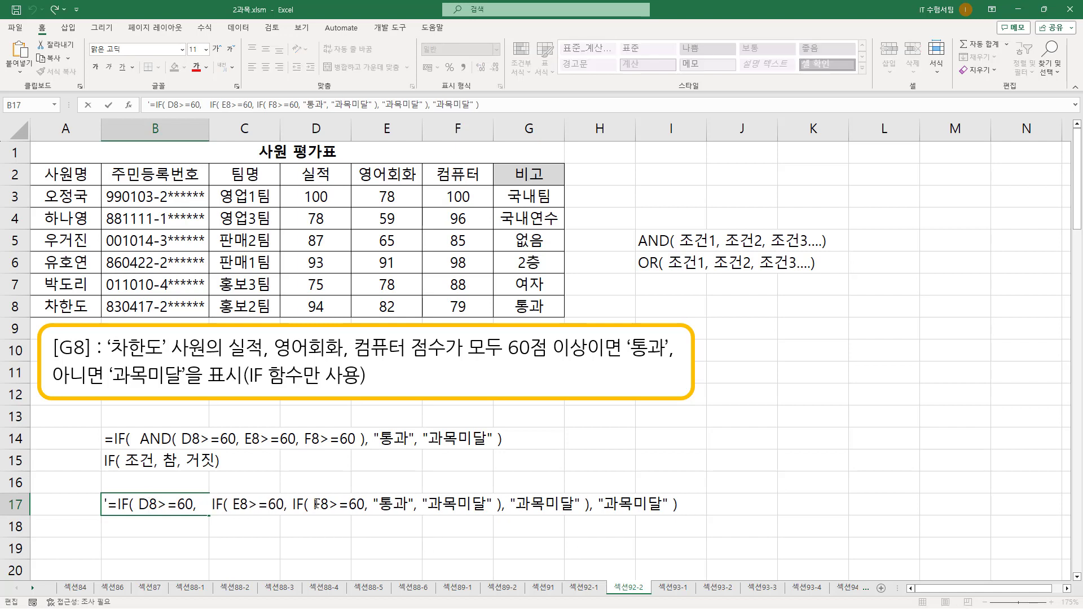
pyautogui.click(300, 504)
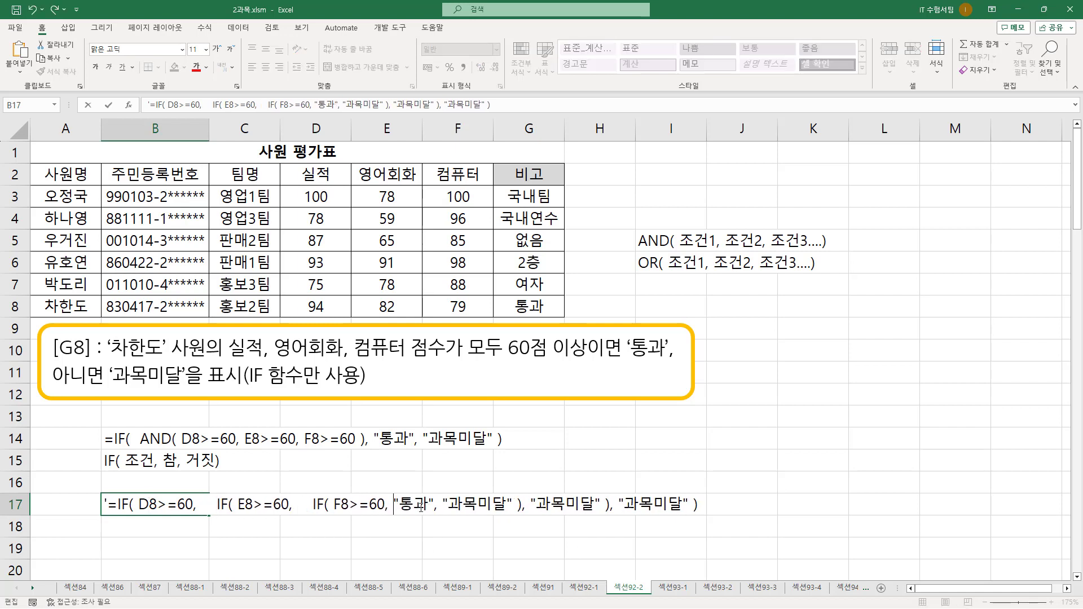
pyautogui.click(457, 504)
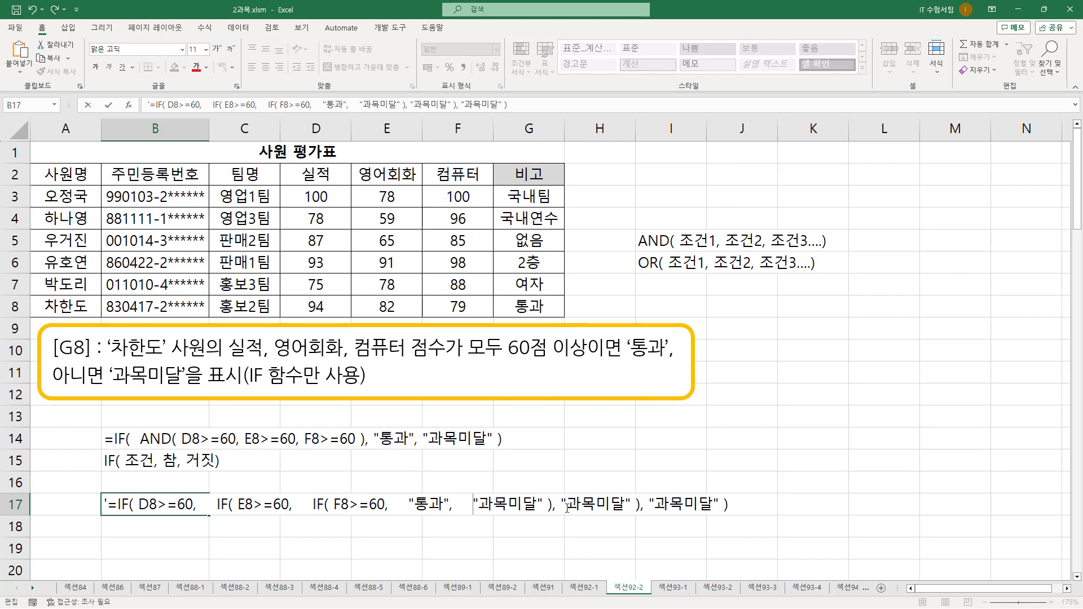
pyautogui.click(557, 504)
pyautogui.click(666, 504)
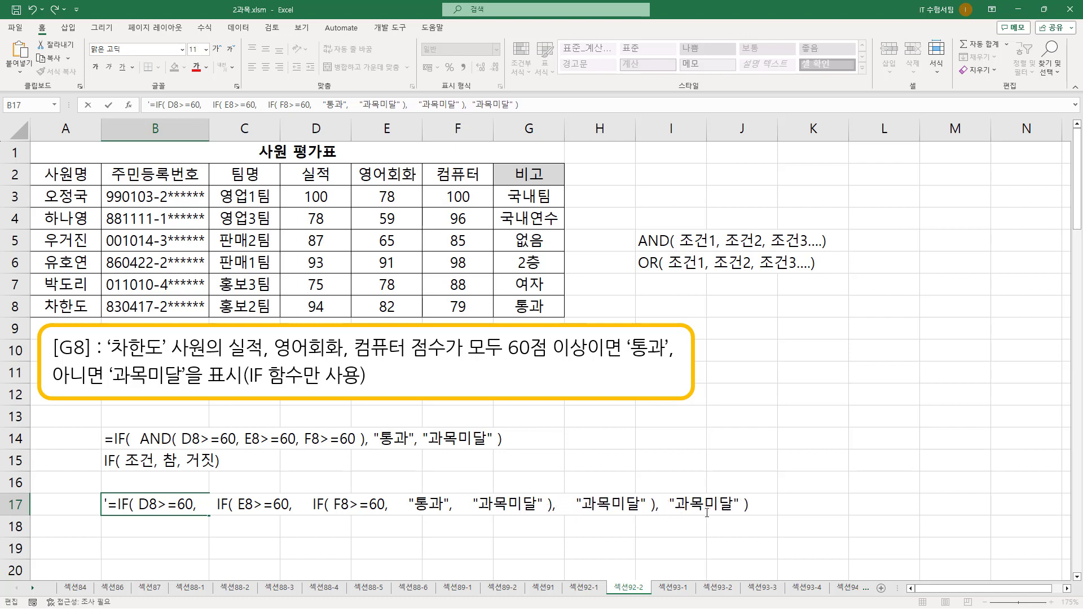
pyautogui.click(611, 451)
pyautogui.moveTo(267, 466); pyautogui.dragTo(273, 479)
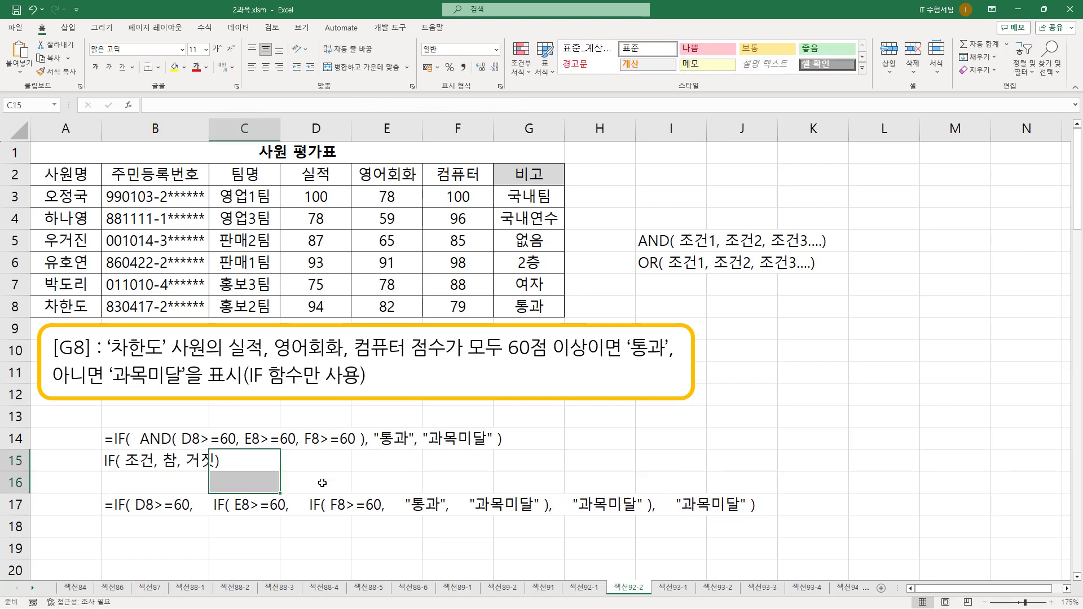
pyautogui.click(438, 458)
pyautogui.click(586, 423)
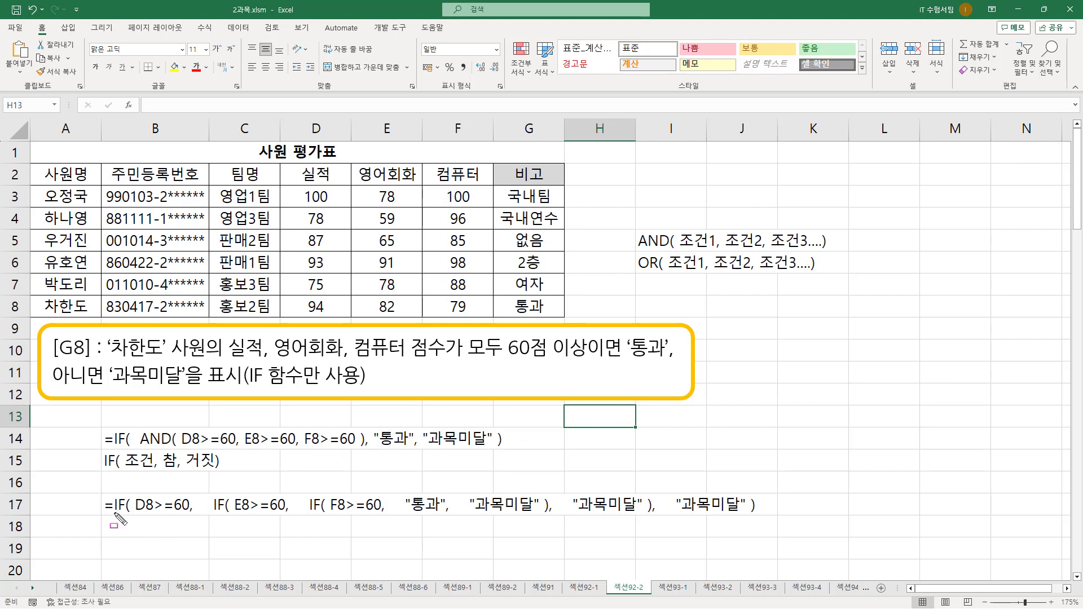
# Mark the outer IF's condition D8>=60, true part and false part in B17 against the syntax note in B15, then clear the marks
pyautogui.moveTo(138, 514); pyautogui.dragTo(189, 514)
pyautogui.moveTo(127, 471); pyautogui.dragTo(152, 470)
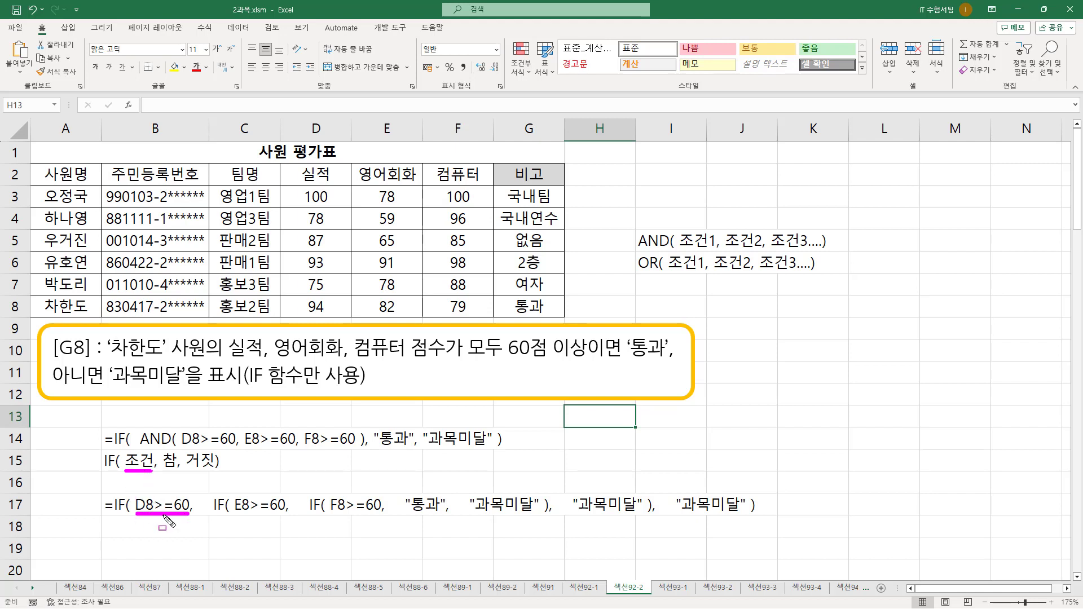
pyautogui.moveTo(161, 471); pyautogui.dragTo(179, 471)
pyautogui.moveTo(209, 517); pyautogui.dragTo(652, 517)
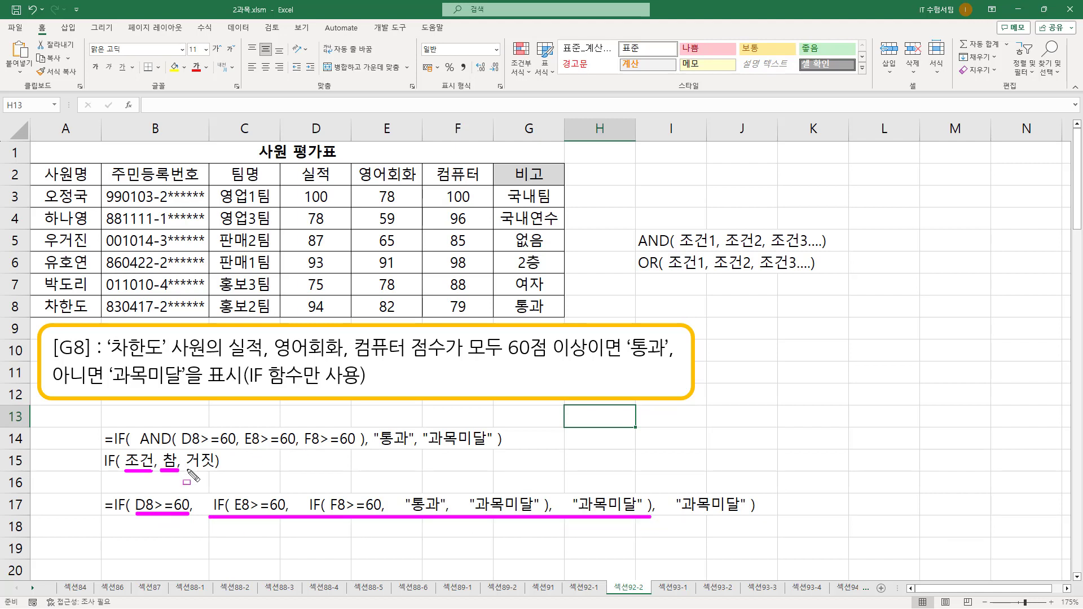
pyautogui.moveTo(186, 471); pyautogui.dragTo(221, 470)
pyautogui.moveTo(684, 515); pyautogui.dragTo(745, 516)
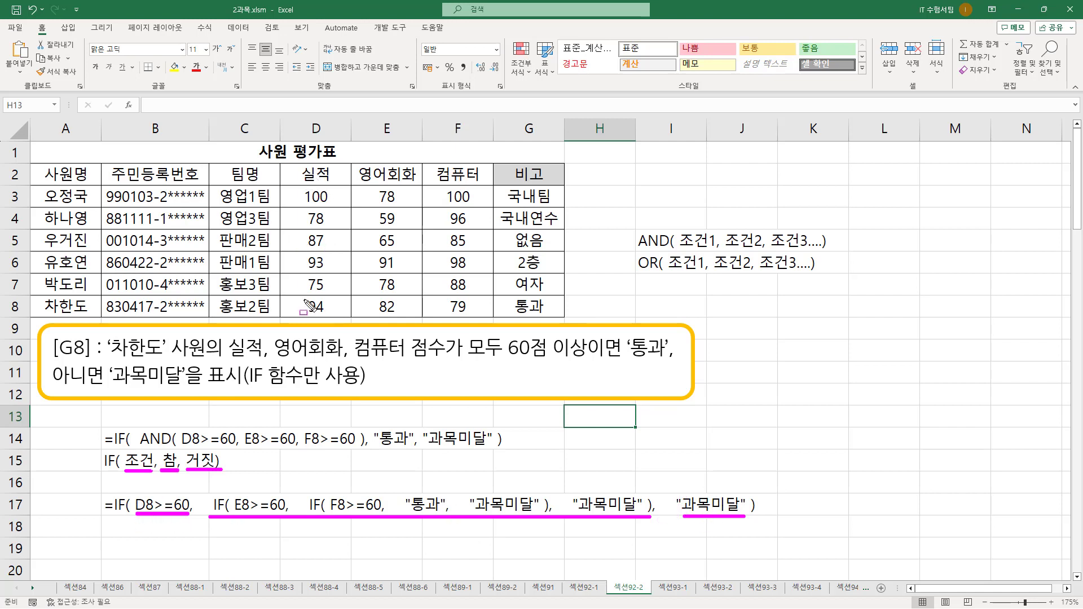
pyautogui.moveTo(134, 495); pyautogui.dragTo(154, 514)
pyautogui.moveTo(298, 313); pyautogui.dragTo(338, 314)
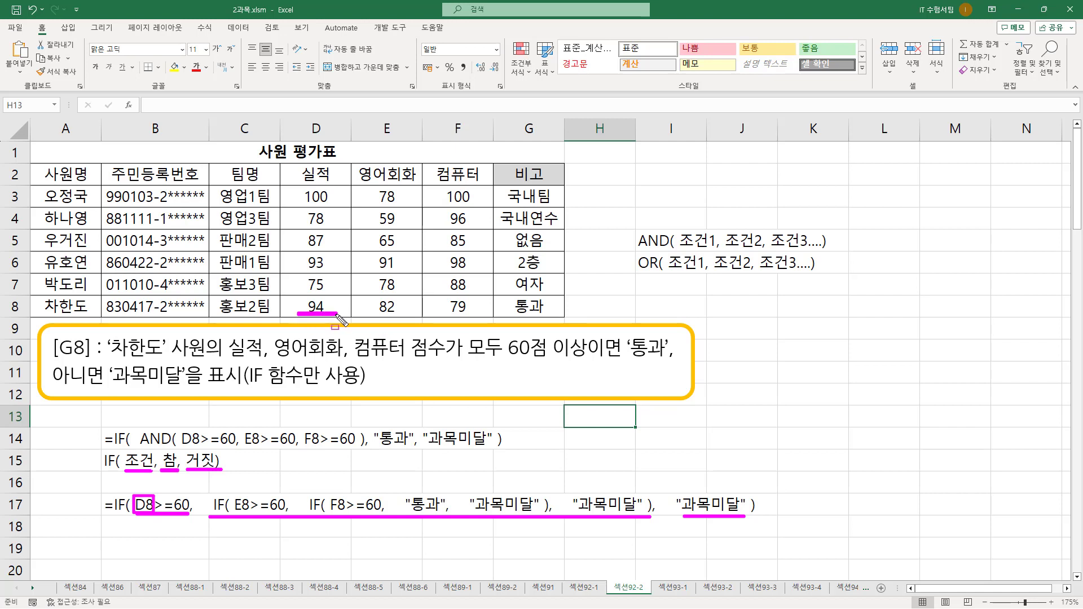
pyautogui.moveTo(181, 512); pyautogui.dragTo(190, 514)
pyautogui.moveTo(208, 488)
pyautogui.mouseDown()
pyautogui.moveTo(208, 508)
pyautogui.moveTo(208, 488)
pyautogui.mouseUp()
pyautogui.moveTo(393, 530); pyautogui.dragTo(650, 527)
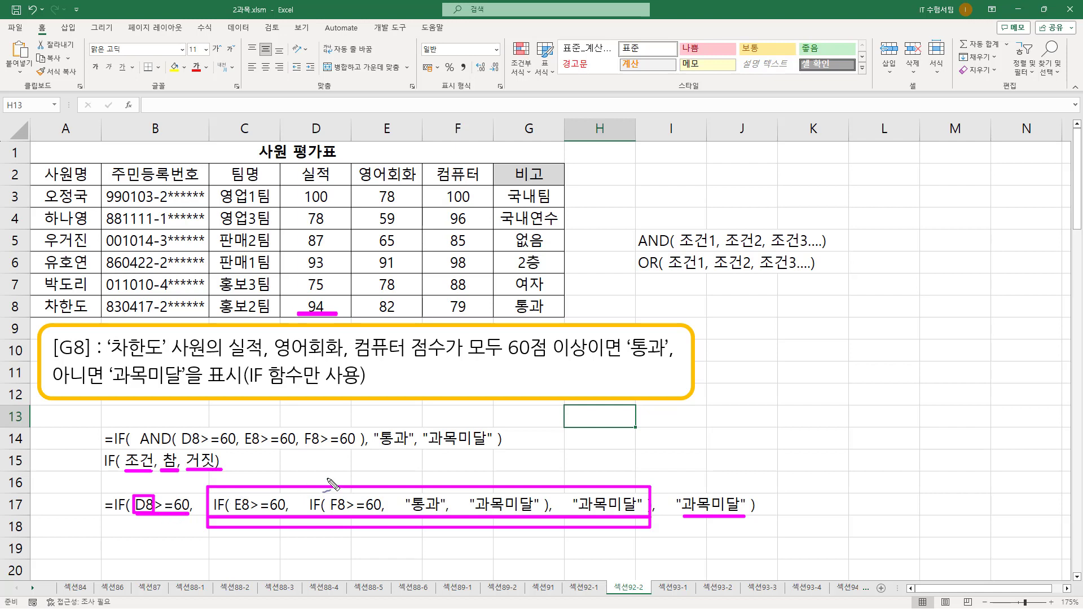
pyautogui.moveTo(330, 478); pyautogui.dragTo(348, 466)
pyautogui.moveTo(217, 491); pyautogui.dragTo(215, 514)
pyautogui.moveTo(644, 493); pyautogui.dragTo(650, 516)
pyautogui.press('Escape')
# Mark the second IF's condition E8>=60, its true and false parts and the score in E8, then clear the marks
pyautogui.moveTo(231, 514); pyautogui.dragTo(643, 516)
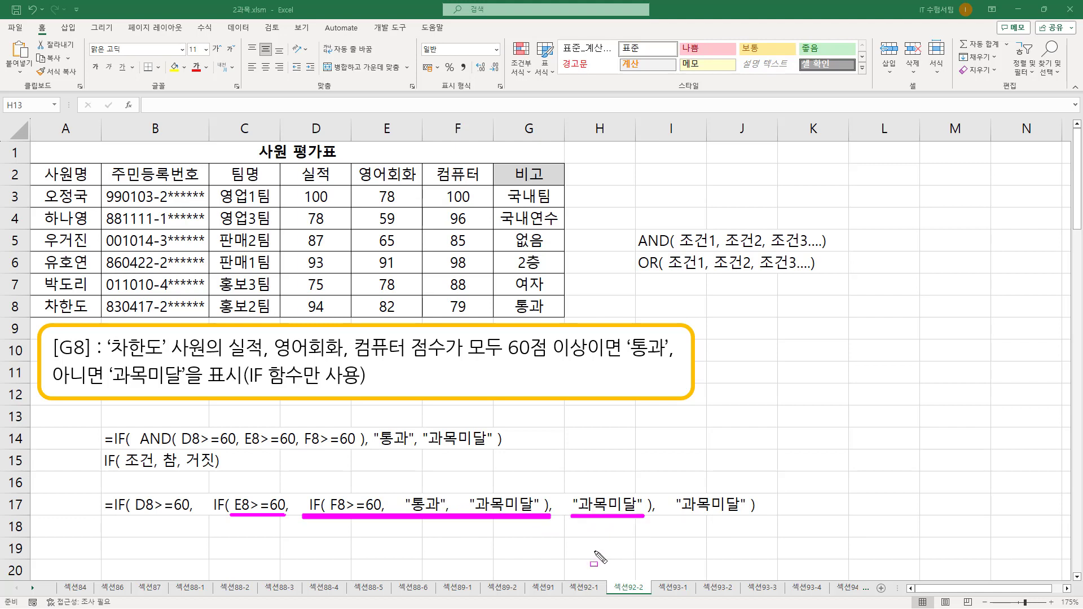
pyautogui.moveTo(233, 492)
pyautogui.mouseDown()
pyautogui.moveTo(256, 515)
pyautogui.moveTo(287, 515)
pyautogui.mouseUp()
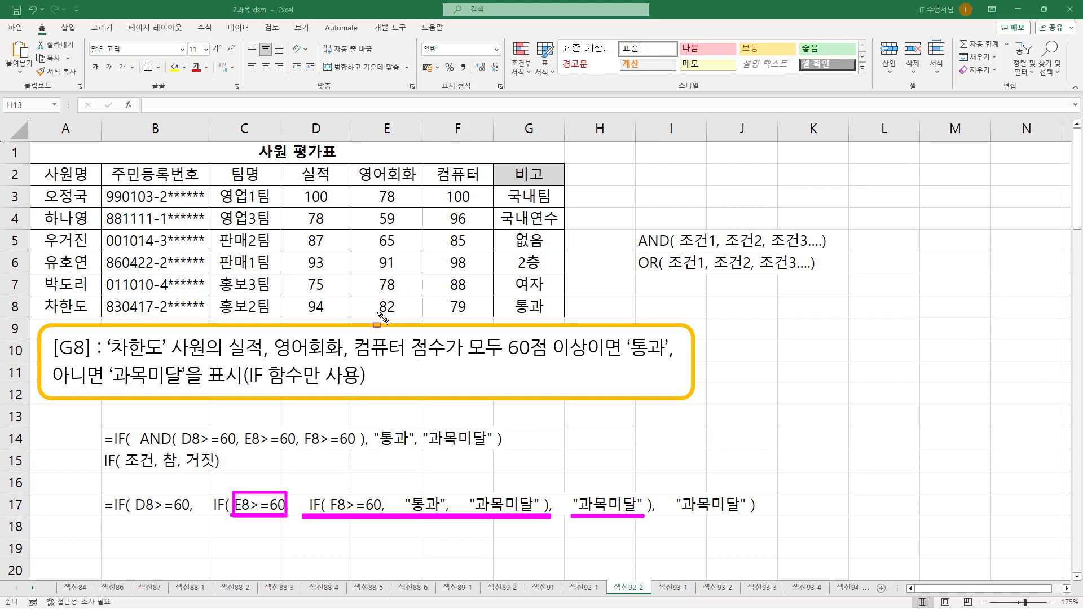
pyautogui.moveTo(372, 316); pyautogui.dragTo(401, 317)
pyautogui.moveTo(603, 484); pyautogui.dragTo(621, 464)
pyautogui.moveTo(316, 497); pyautogui.dragTo(320, 485)
pyautogui.moveTo(258, 529); pyautogui.dragTo(265, 527)
pyautogui.press('e')
# Mark the innermost IF's condition F8>=60 and its results "통과" and "과목미달" in B17, then clear the marks
pyautogui.moveTo(327, 514)
pyautogui.mouseDown()
pyautogui.moveTo(399, 516)
pyautogui.moveTo(449, 490)
pyautogui.moveTo(487, 517)
pyautogui.moveTo(543, 518)
pyautogui.mouseUp()
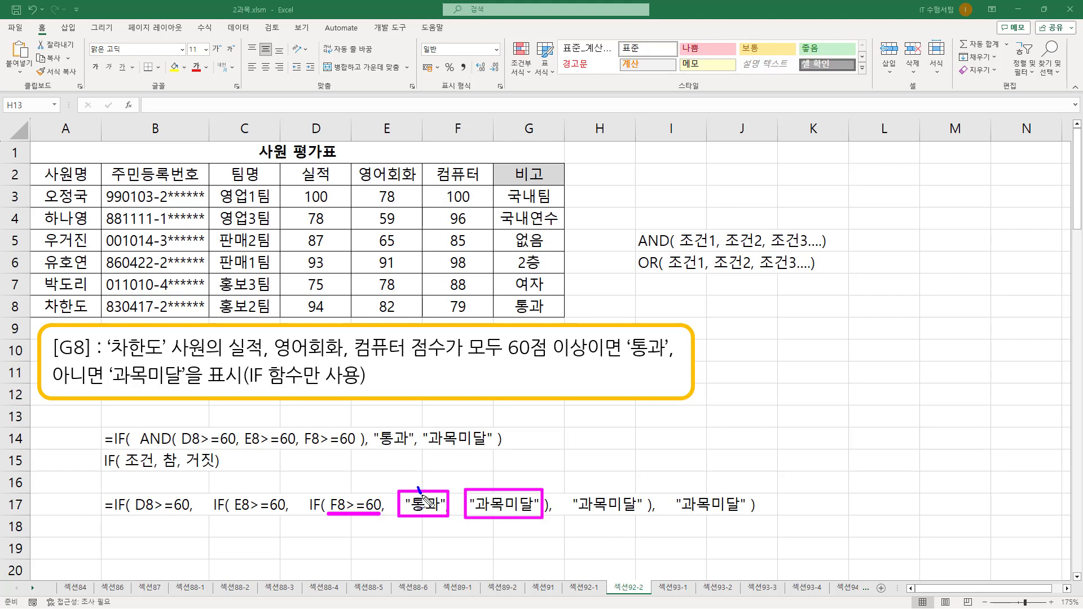
pyautogui.moveTo(418, 488); pyautogui.dragTo(429, 480)
pyautogui.moveTo(361, 526); pyautogui.dragTo(369, 523)
pyautogui.moveTo(497, 483)
pyautogui.mouseDown()
pyautogui.moveTo(506, 496)
pyautogui.moveTo(516, 466)
pyautogui.mouseUp()
pyautogui.moveTo(516, 523); pyautogui.dragTo(523, 521)
pyautogui.press('e')
# Trace the three conditions in B17 to "통과" and the "과목미달" branches with pen marks, underline G8's result, and clear the marks
pyautogui.moveTo(400, 492); pyautogui.dragTo(450, 518)
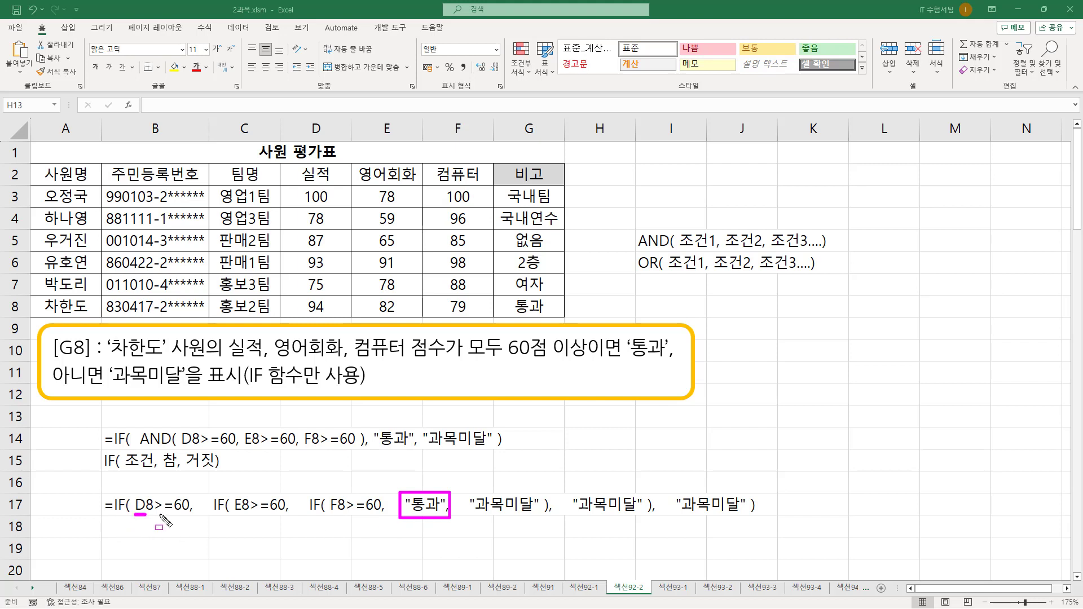
pyautogui.moveTo(134, 515); pyautogui.dragTo(379, 514)
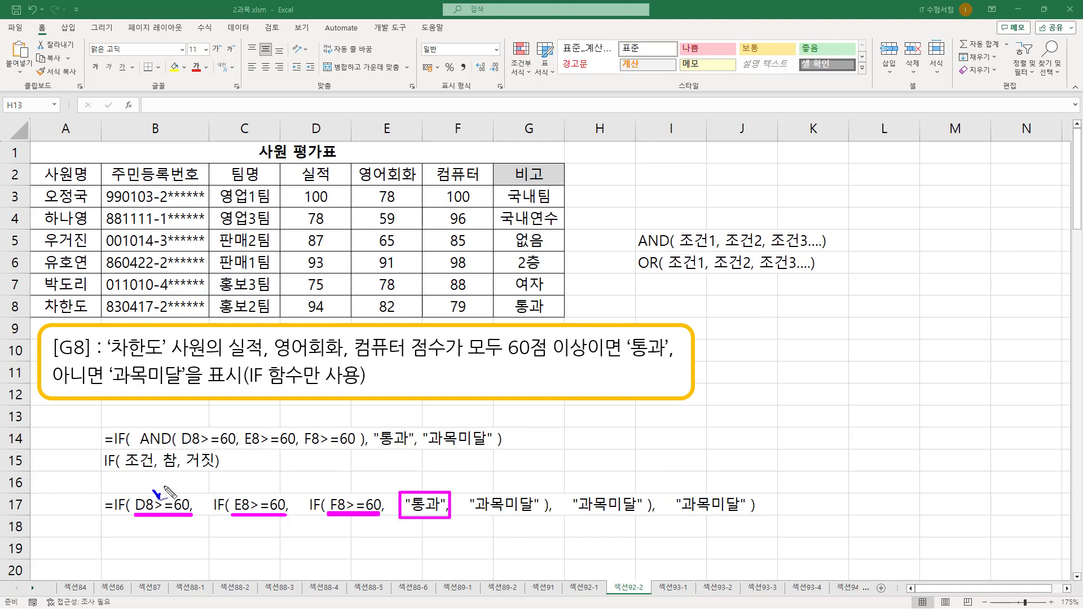
pyautogui.moveTo(154, 490); pyautogui.dragTo(168, 484)
pyautogui.moveTo(711, 490); pyautogui.dragTo(741, 464)
pyautogui.moveTo(250, 490)
pyautogui.mouseDown()
pyautogui.moveTo(264, 505)
pyautogui.moveTo(269, 483)
pyautogui.mouseUp()
pyautogui.moveTo(600, 496); pyautogui.dragTo(613, 480)
pyautogui.moveTo(354, 498); pyautogui.dragTo(371, 472)
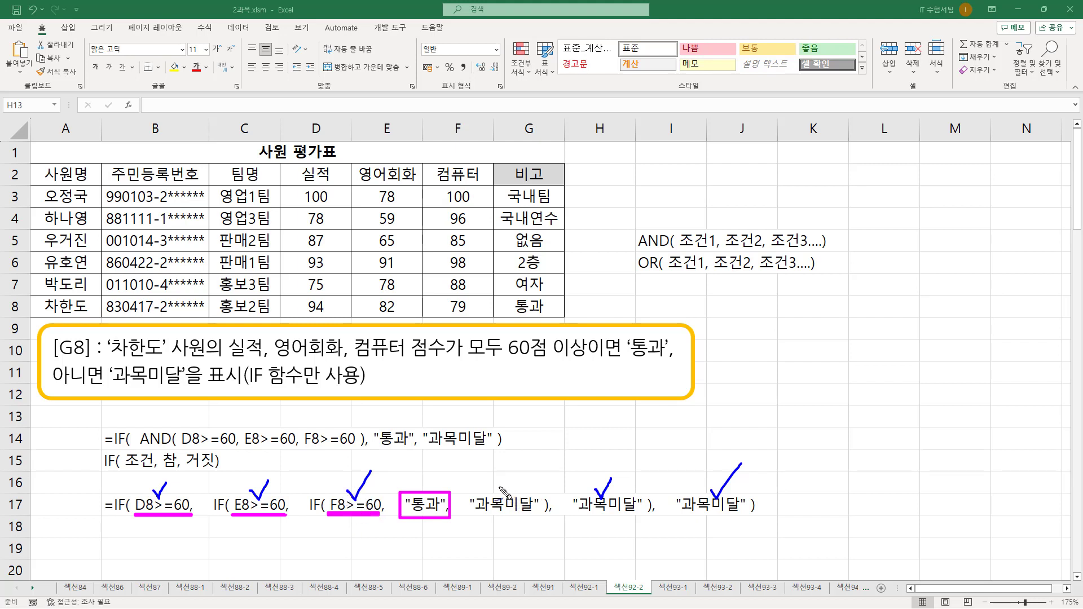
pyautogui.moveTo(499, 486)
pyautogui.mouseDown()
pyautogui.moveTo(501, 498)
pyautogui.moveTo(525, 464)
pyautogui.mouseUp()
pyautogui.moveTo(401, 518)
pyautogui.mouseDown()
pyautogui.moveTo(408, 528)
pyautogui.moveTo(452, 517)
pyautogui.mouseUp()
pyautogui.moveTo(135, 514)
pyautogui.mouseDown()
pyautogui.moveTo(244, 526)
pyautogui.moveTo(285, 515)
pyautogui.mouseUp()
pyautogui.moveTo(328, 513); pyautogui.dragTo(371, 521)
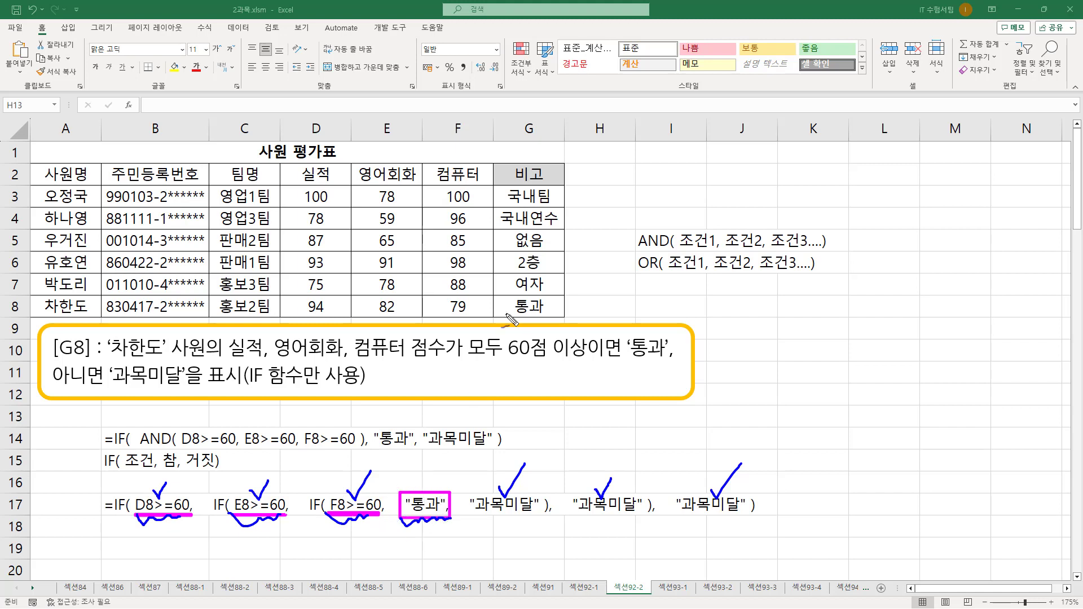
pyautogui.moveTo(505, 318); pyautogui.dragTo(551, 318)
pyautogui.press('e')
# Box the IF-only requirement, the nested IF text in B17 and the AND formula in B14 for comparison, then clear the marks
pyautogui.moveTo(241, 360)
pyautogui.mouseDown()
pyautogui.moveTo(255, 379)
pyautogui.moveTo(372, 397)
pyautogui.mouseUp()
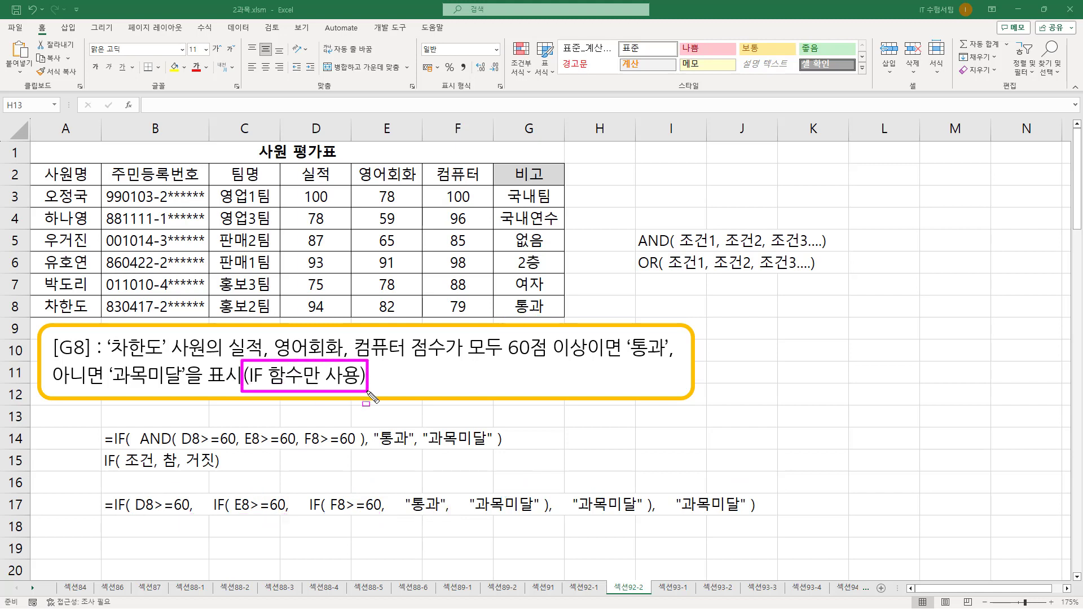
pyautogui.moveTo(95, 489)
pyautogui.mouseDown()
pyautogui.moveTo(395, 518)
pyautogui.moveTo(804, 518)
pyautogui.moveTo(778, 519)
pyautogui.mouseUp()
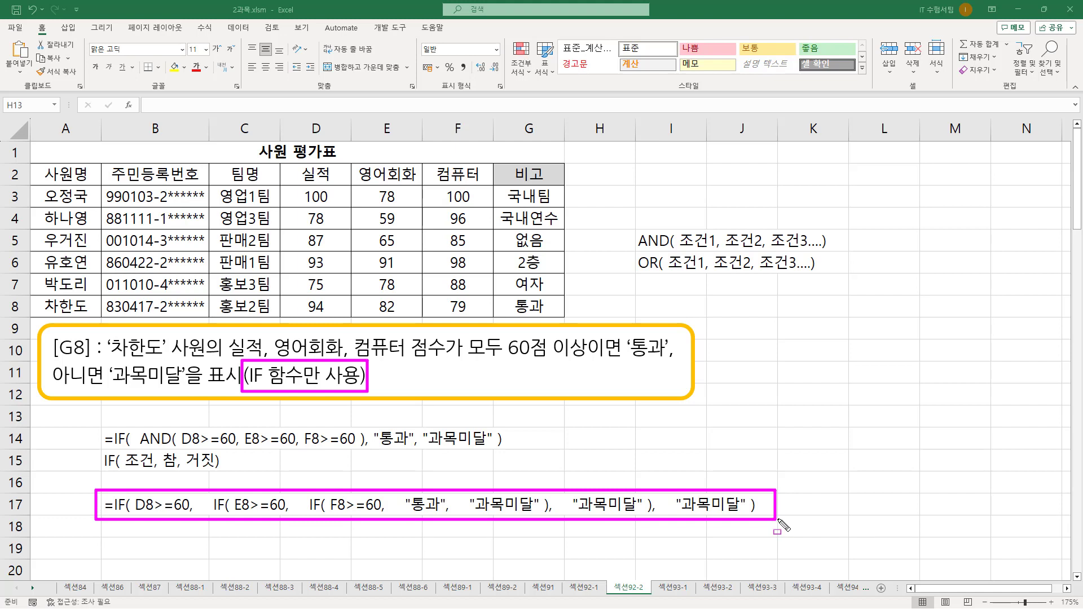
pyautogui.moveTo(138, 450)
pyautogui.mouseDown()
pyautogui.moveTo(361, 450)
pyautogui.moveTo(361, 428)
pyautogui.mouseUp()
pyautogui.moveTo(102, 417)
pyautogui.mouseDown()
pyautogui.moveTo(380, 459)
pyautogui.moveTo(512, 455)
pyautogui.mouseUp()
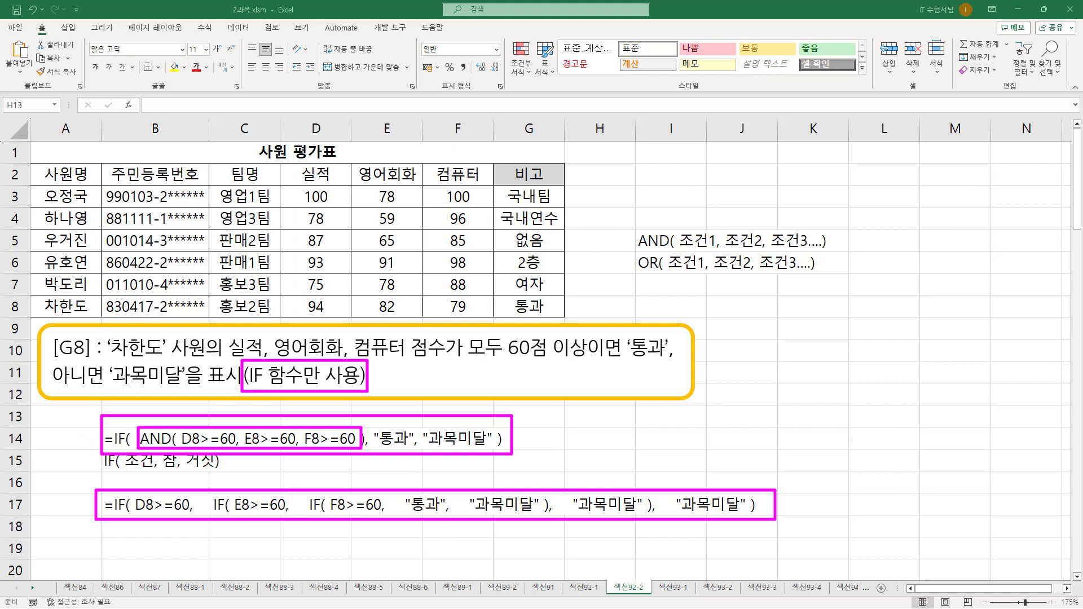
pyautogui.press('Escape')
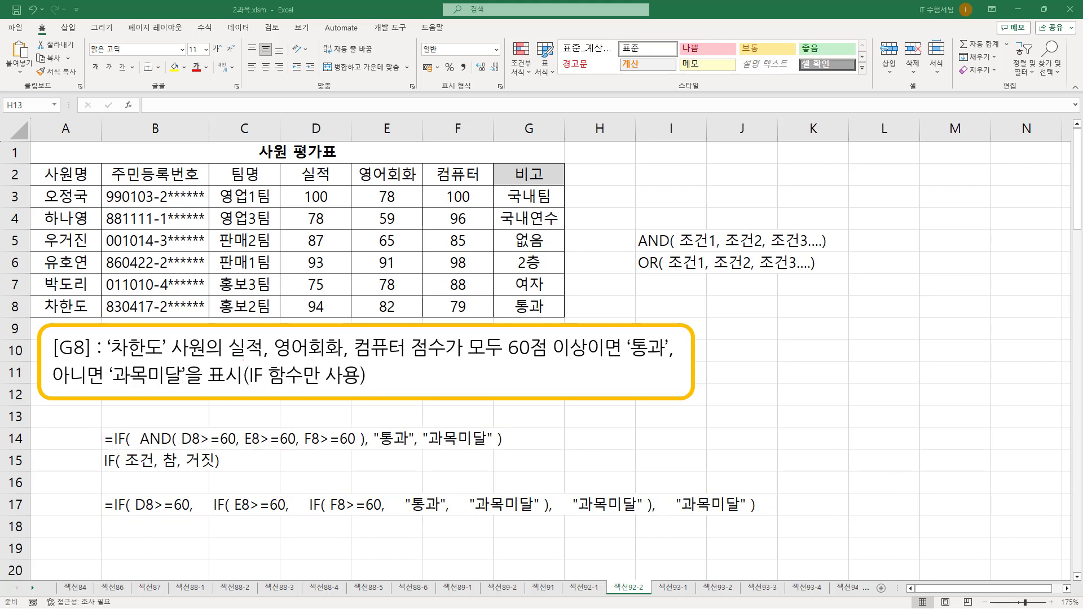